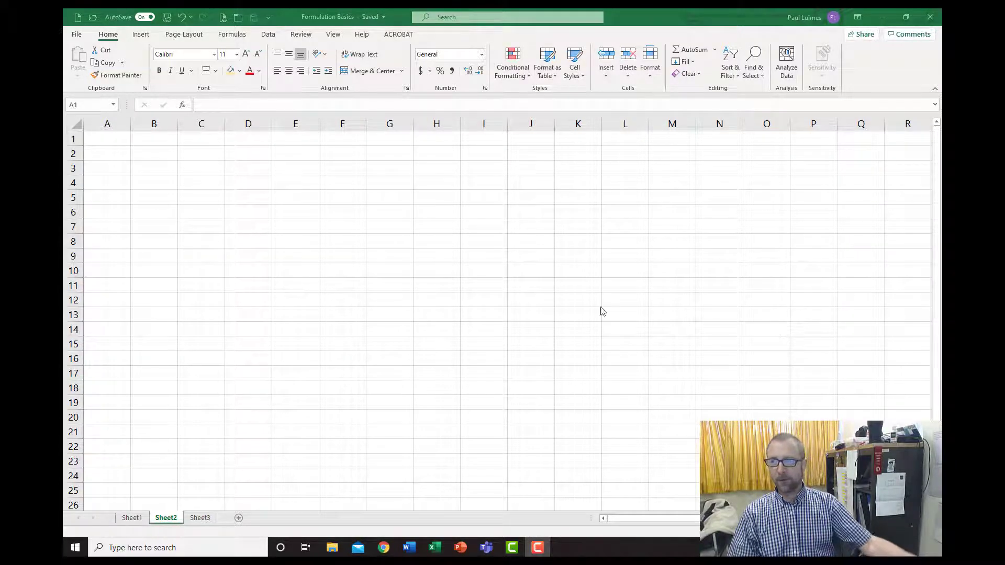
# Enter the column heading Ingredient in cell A2 of Sheet2
pyautogui.click(209, 176)
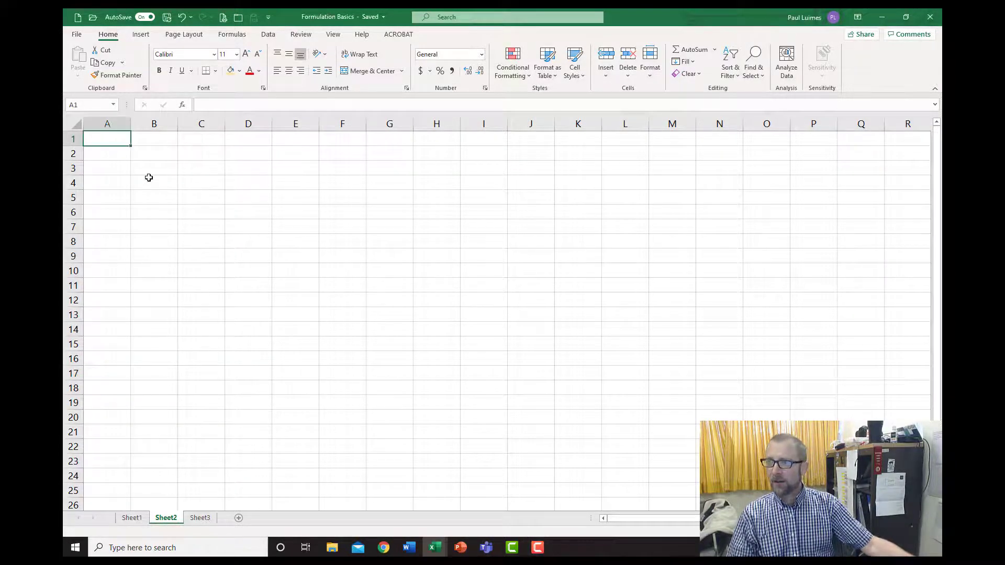
pyautogui.press('Return')
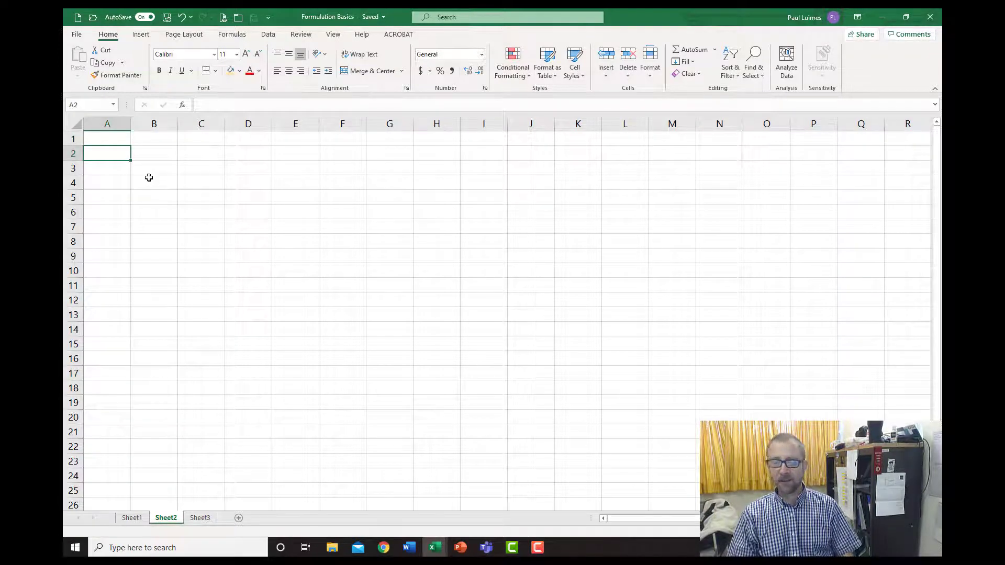
pyautogui.write('In')
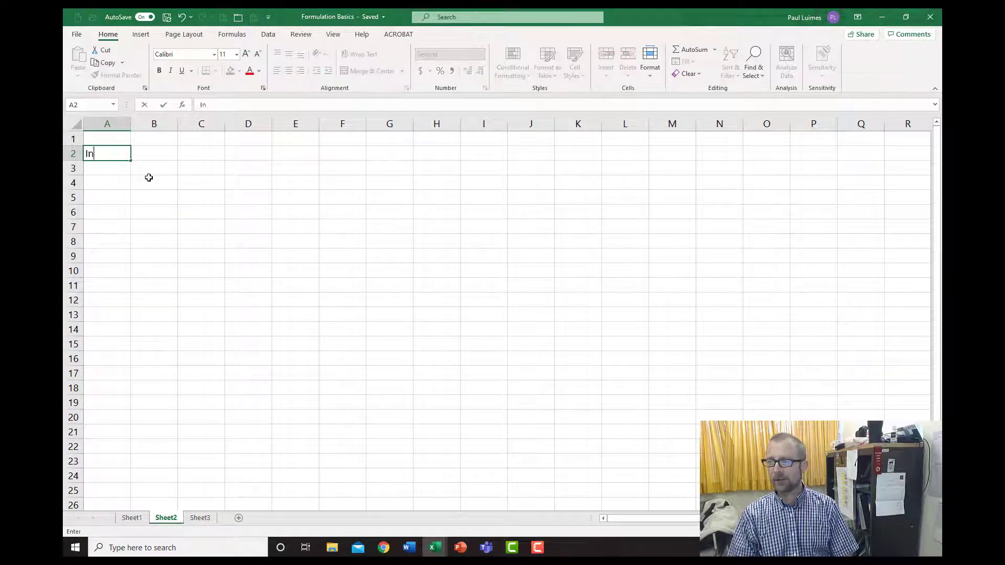
pyautogui.write('geredient')
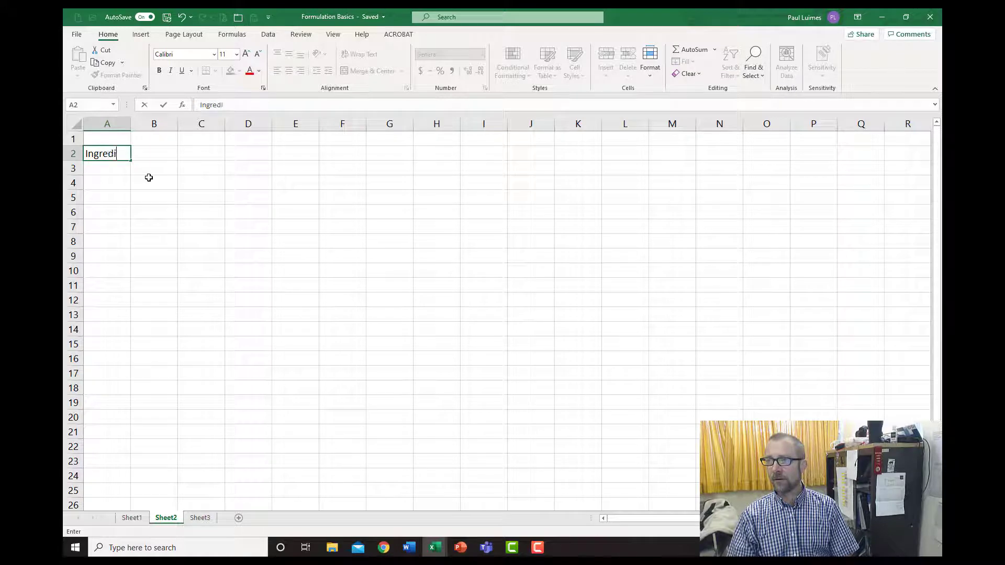
pyautogui.press('Return')
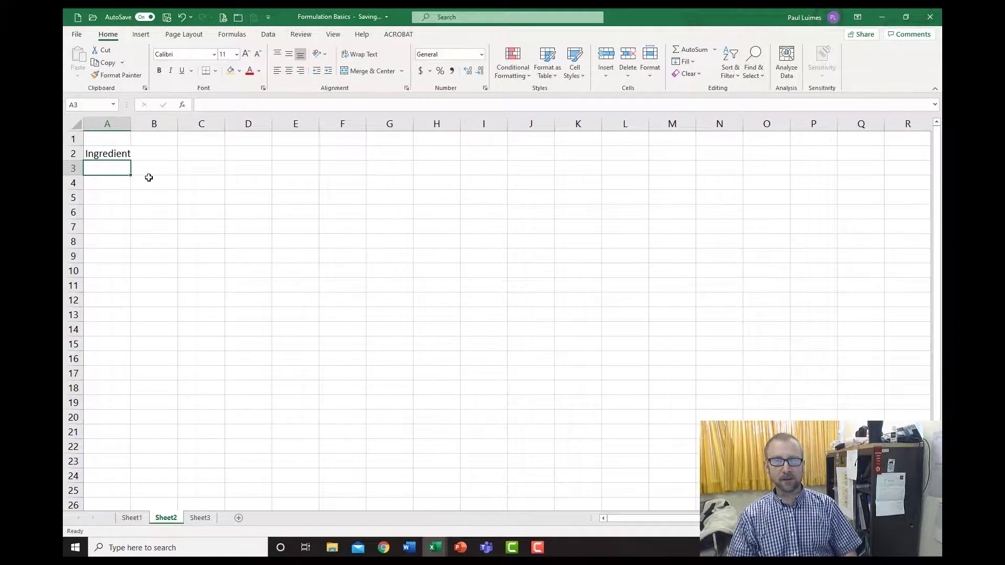
# List the ingredients Corn, DDGS, First cut hay and Premix in cells A3 to A6
pyautogui.write('Corn')
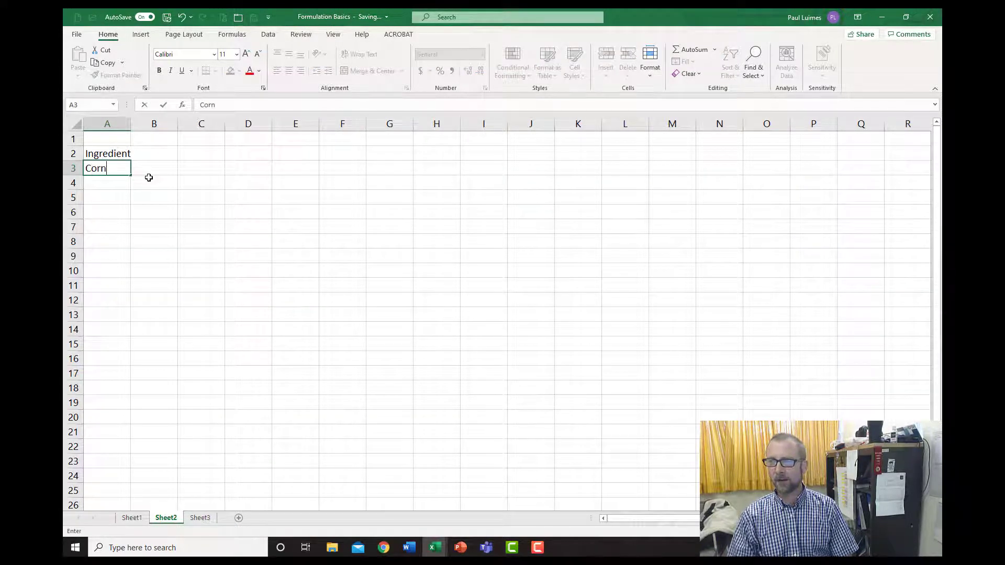
pyautogui.press('Return')
pyautogui.write('DDGS')
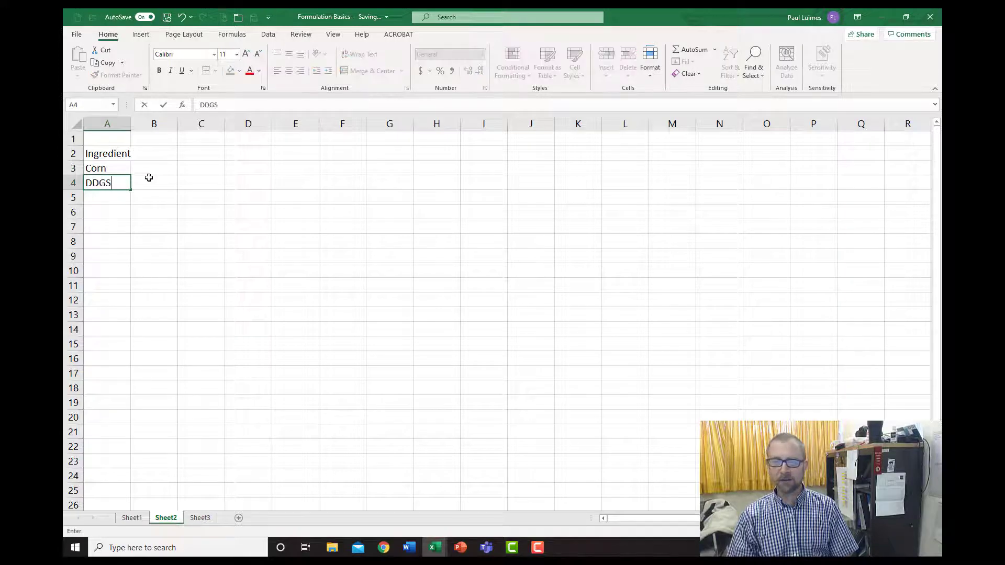
pyautogui.press('Return')
pyautogui.write('Firs')
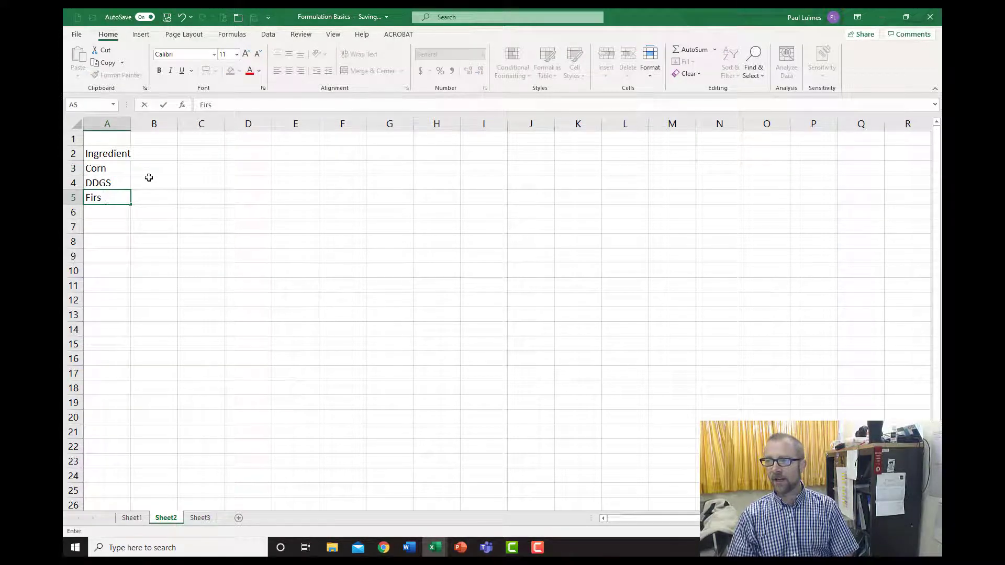
pyautogui.write('t cut hay')
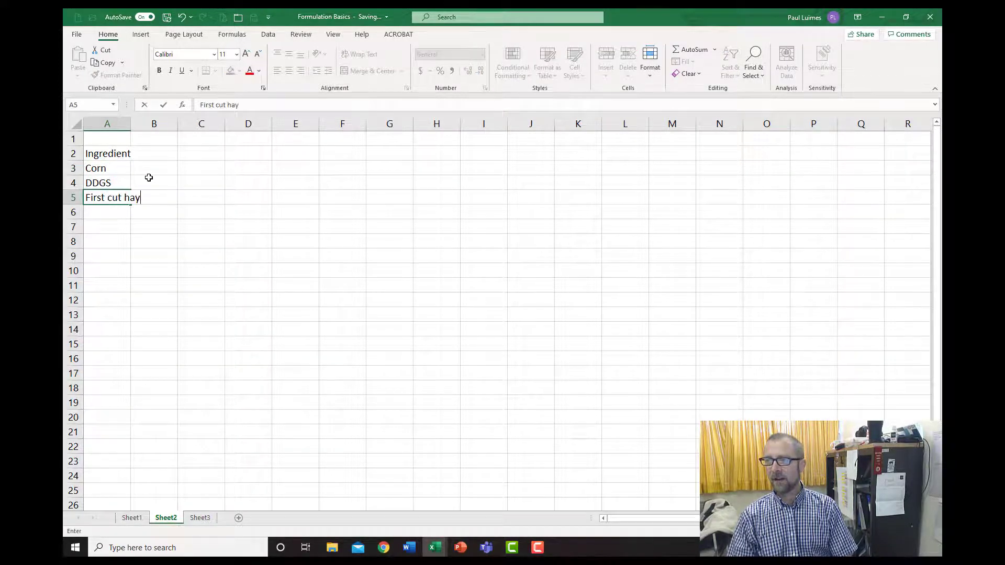
pyautogui.press('Return')
pyautogui.write('Prem')
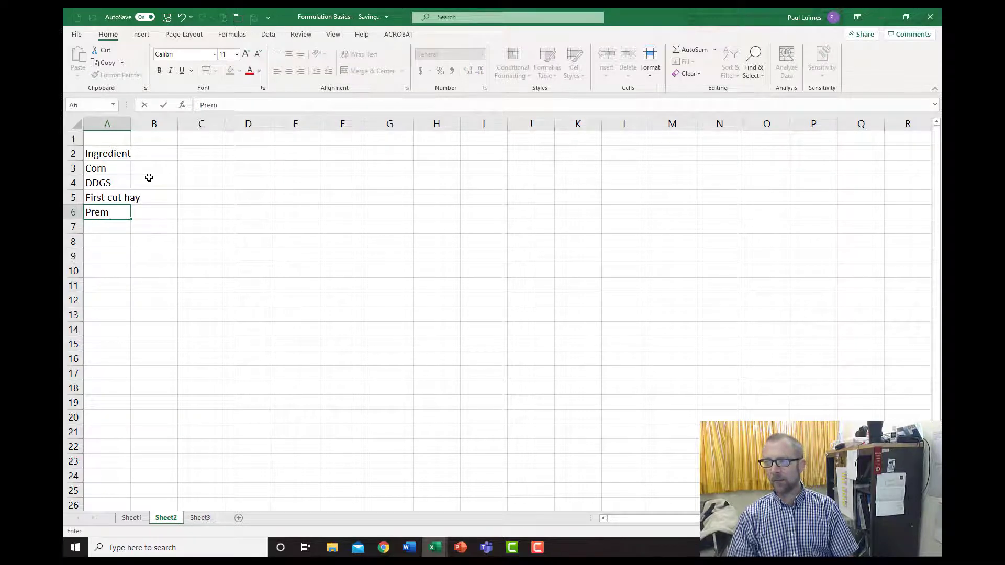
pyautogui.write('ix')
pyautogui.press('Return')
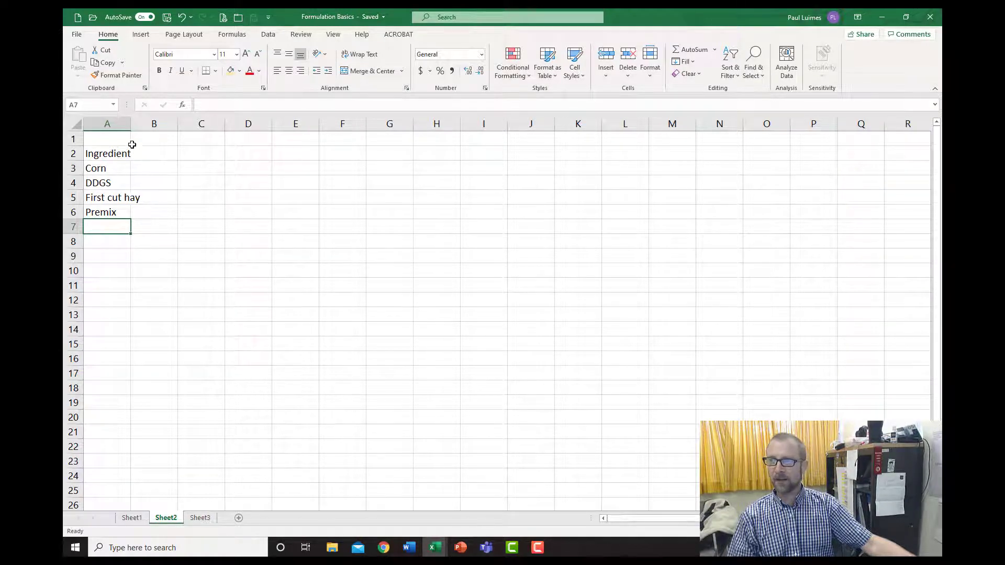
# Auto-fit column A to its longest entry and shade cells A3:A9 with the light gold fill
pyautogui.click(132, 125)
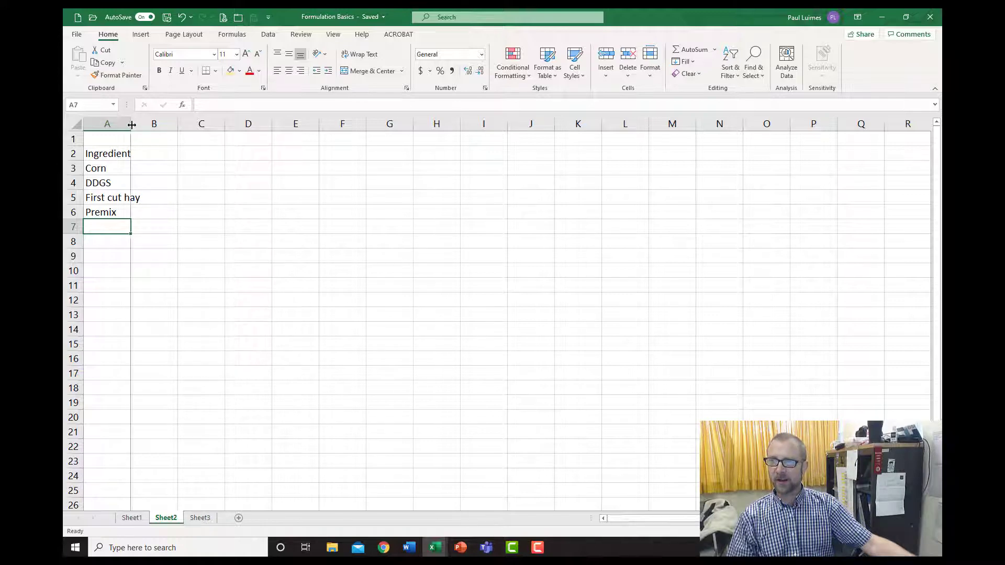
pyautogui.click(132, 125)
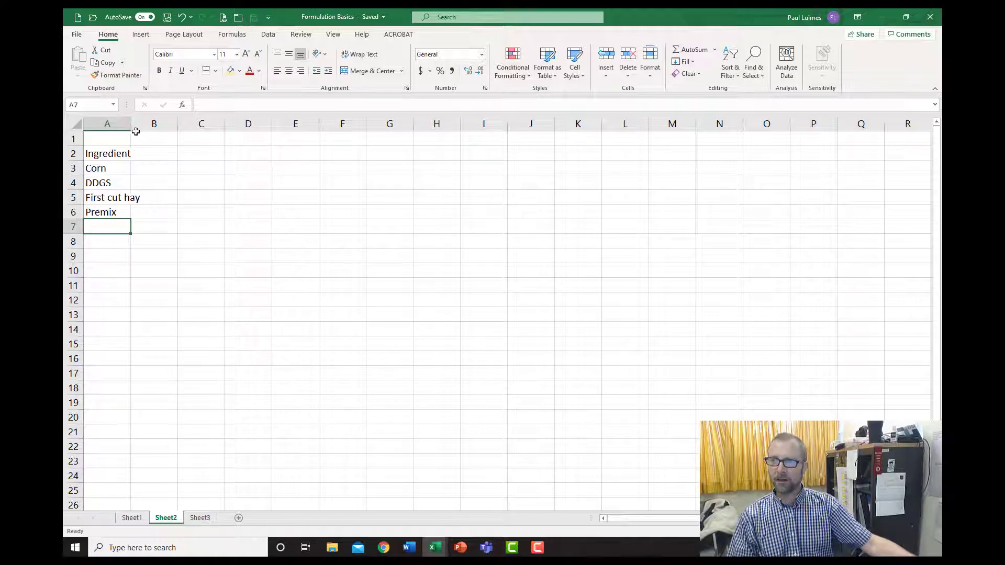
pyautogui.click(132, 125)
pyautogui.doubleClick(132, 125)
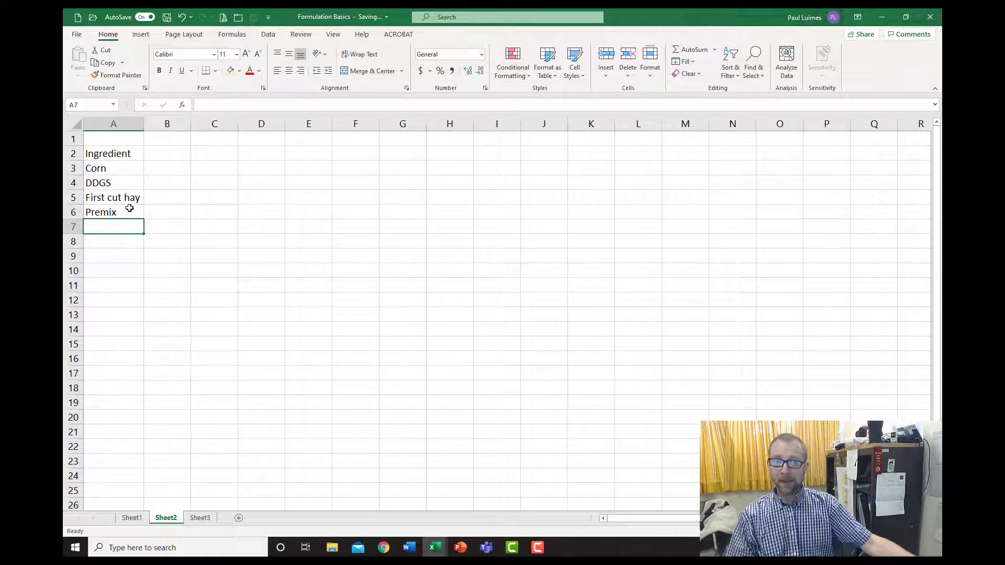
pyautogui.moveTo(115, 168); pyautogui.dragTo(115, 250)
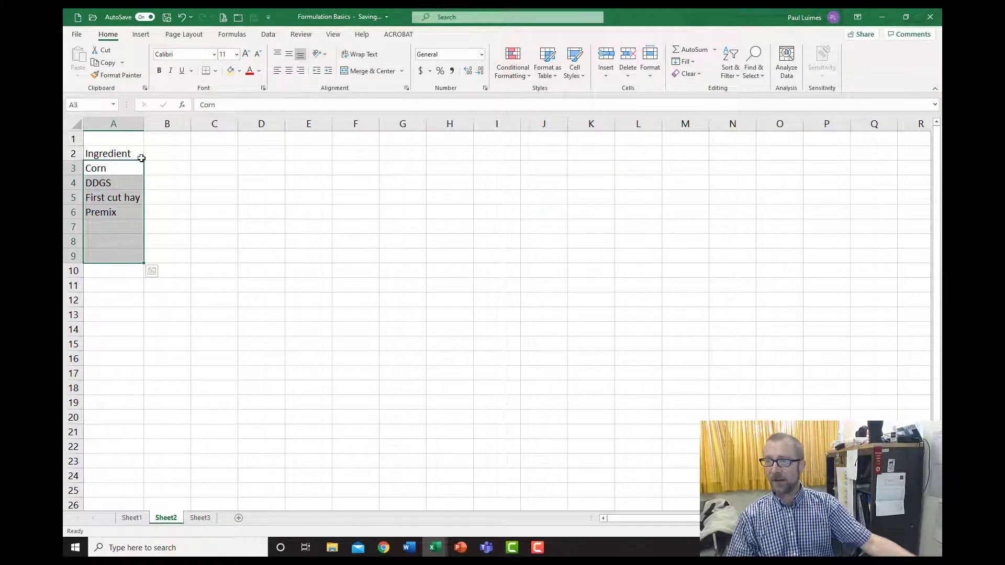
pyautogui.click(230, 72)
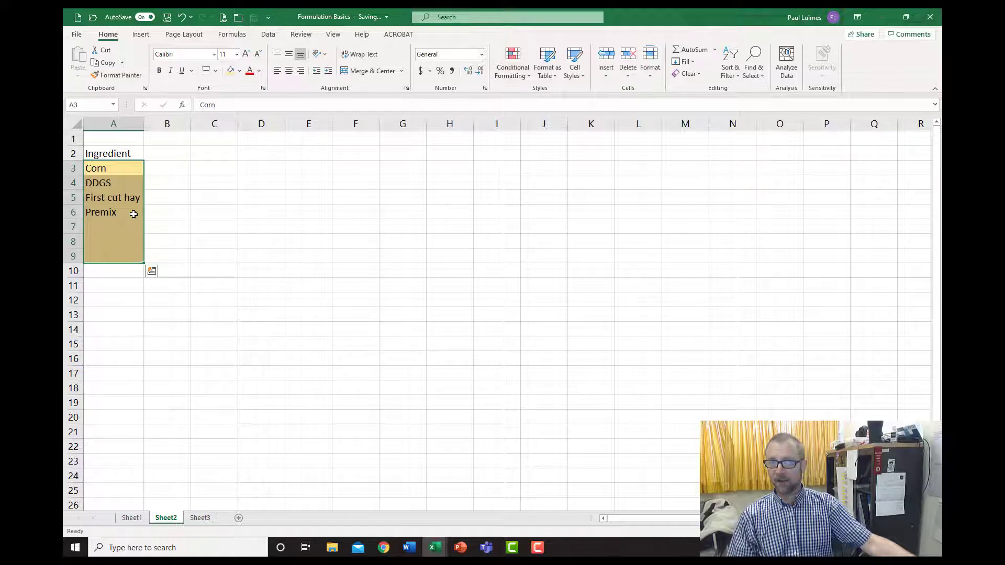
# Enter the heading As Fed Intake in cell B1
pyautogui.click(167, 141)
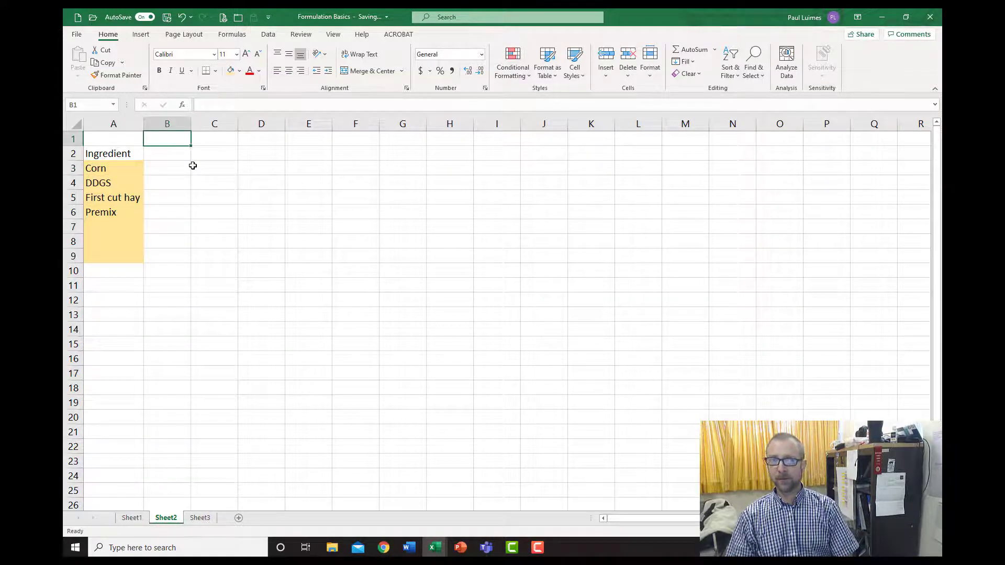
pyautogui.write('As')
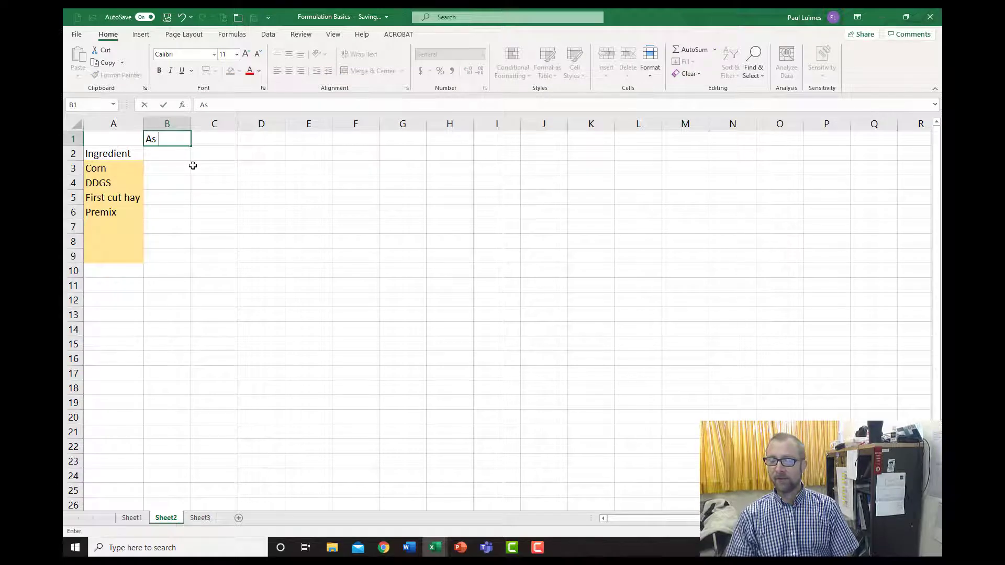
pyautogui.write(' Fed Itnak')
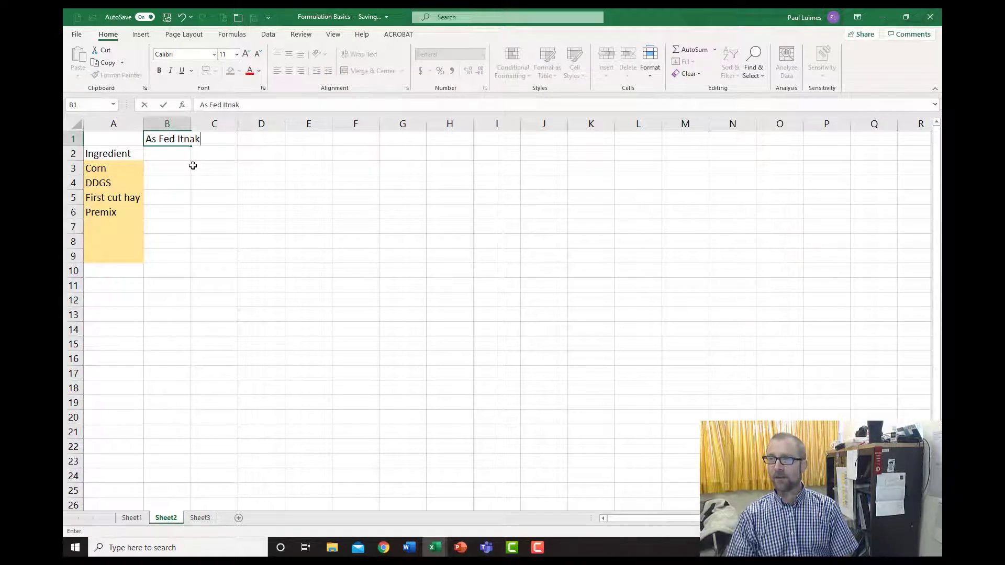
pyautogui.press('BackSpace')
pyautogui.press('BackSpace')
pyautogui.press('BackSpace')
pyautogui.press('BackSpace')
pyautogui.write('ntak')
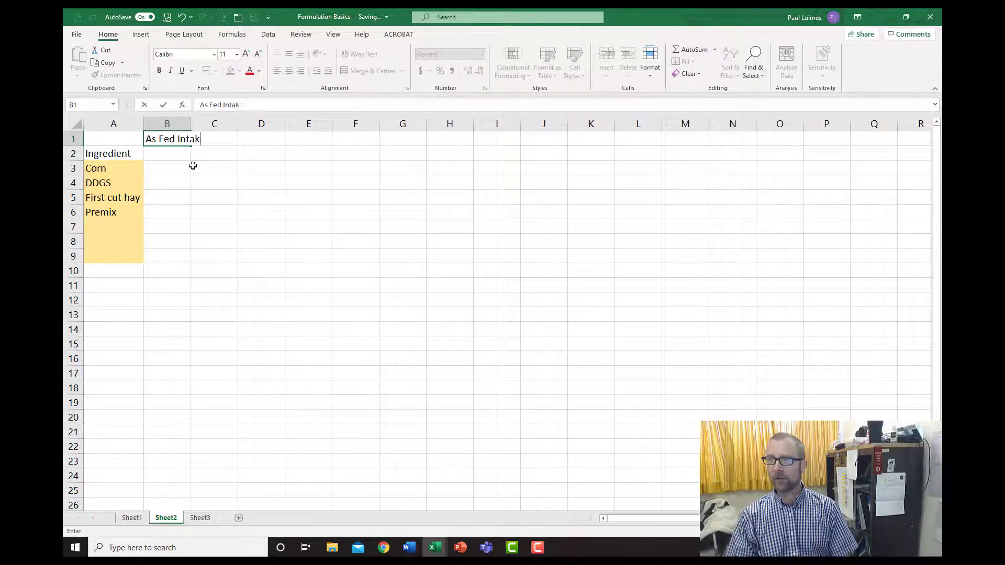
pyautogui.write('e')
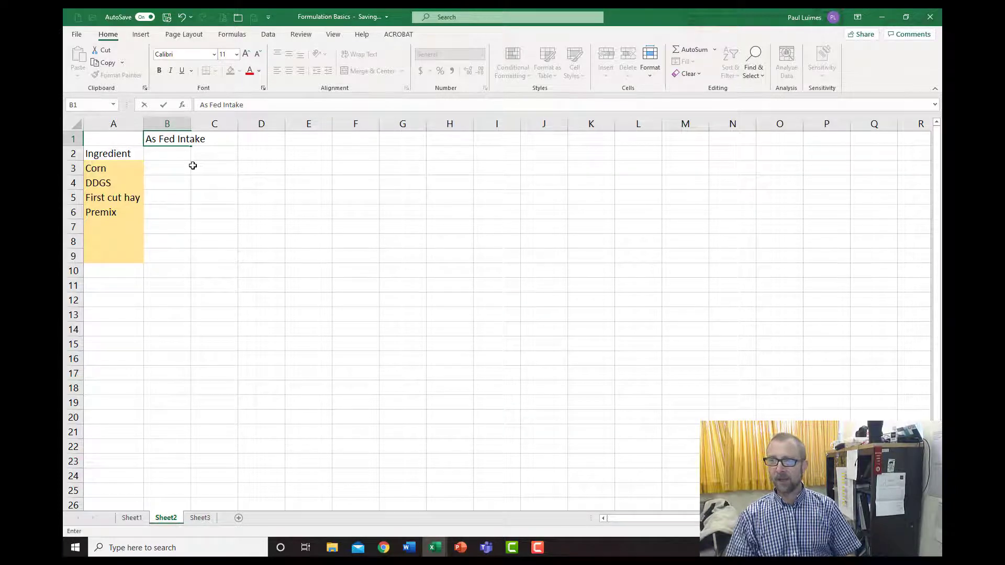
pyautogui.press('Return')
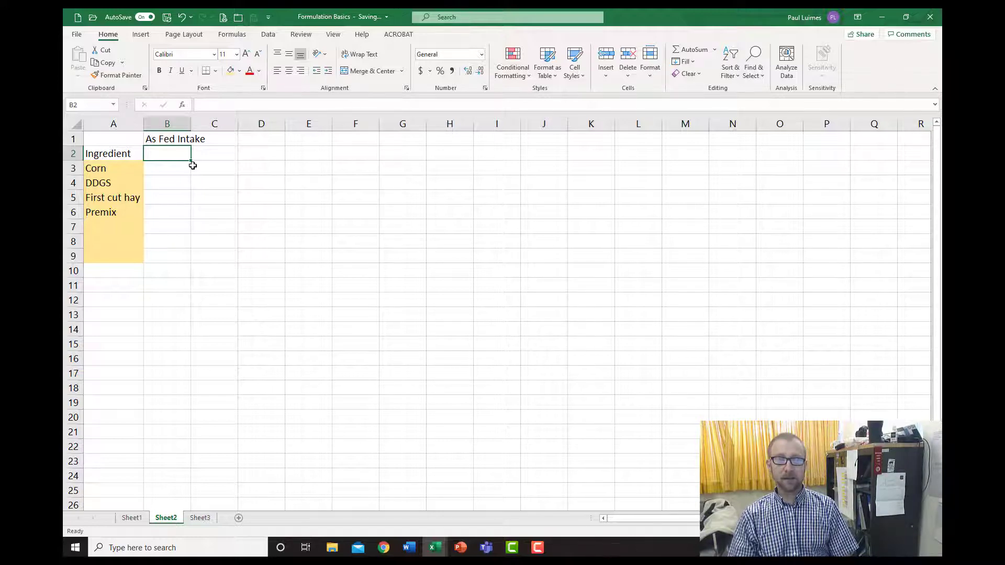
# Add the unit subheadings % in B2 and kg/d in C2 under the intake heading
pyautogui.write('%')
pyautogui.press('Tab')
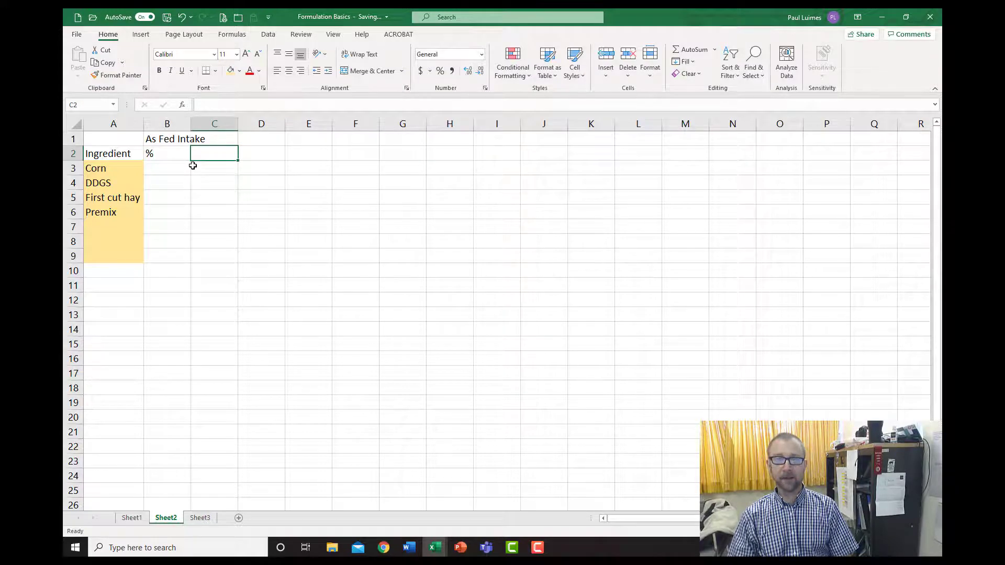
pyautogui.write('kg/d')
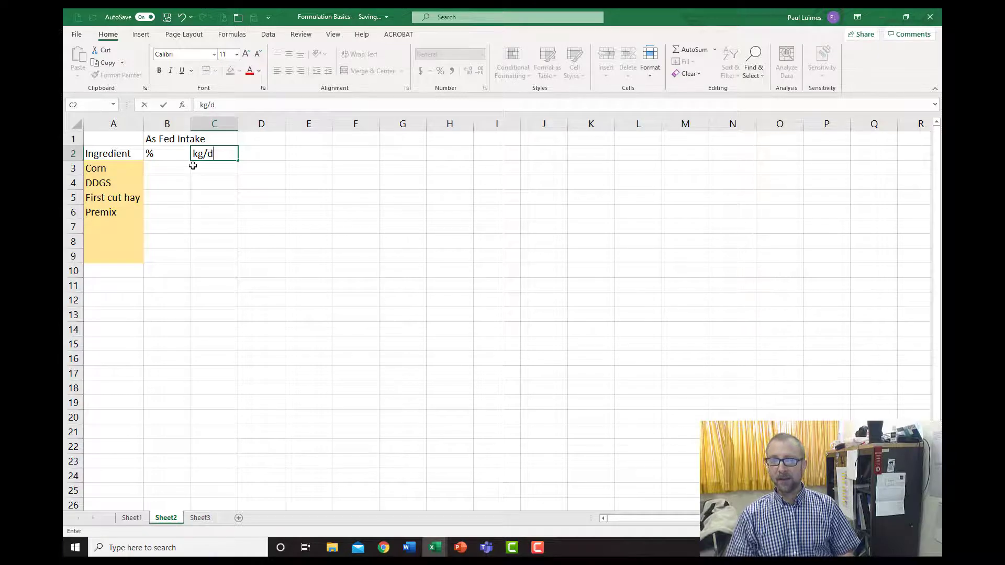
pyautogui.press('Return')
# Merge and center the As Fed Intake heading across cells B1:C1
pyautogui.press('Up')
pyautogui.press('Up')
pyautogui.press('Right')
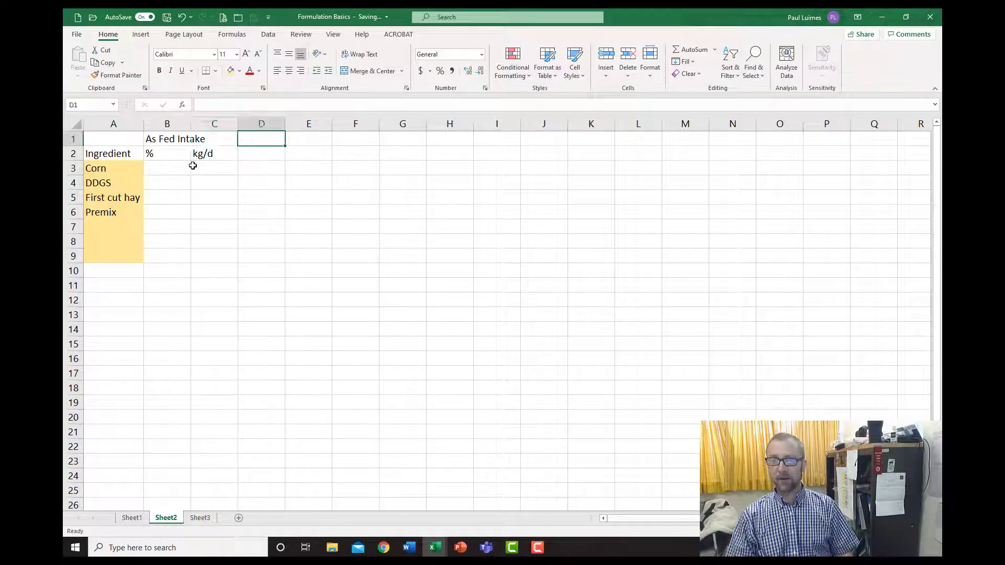
pyautogui.press('Left')
pyautogui.press('Left')
pyautogui.press('Left')
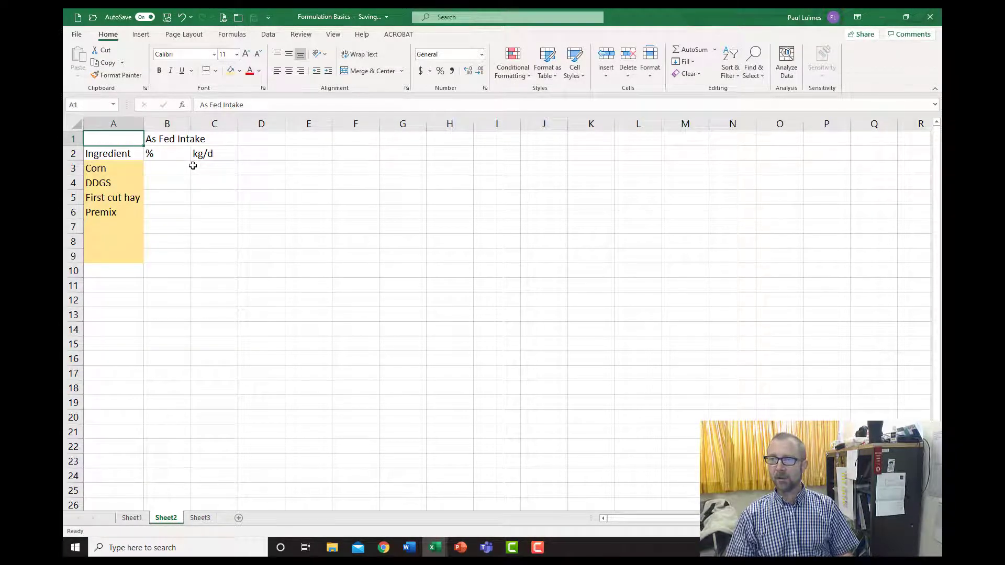
pyautogui.press('Right')
pyautogui.press('Right')
pyautogui.press('Left')
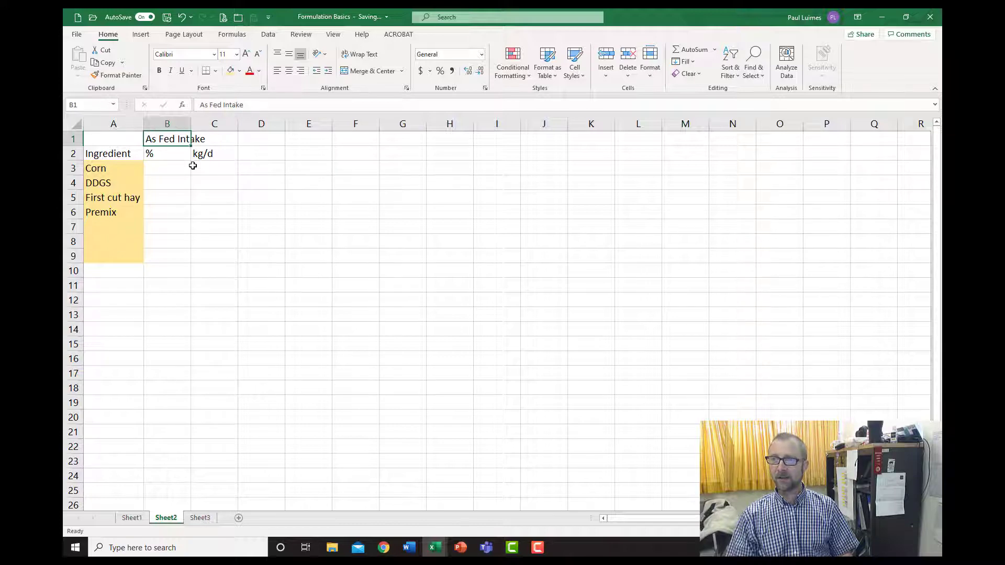
pyautogui.press('Right')
pyautogui.press('Left')
pyautogui.hotkey('shift', 'Right')
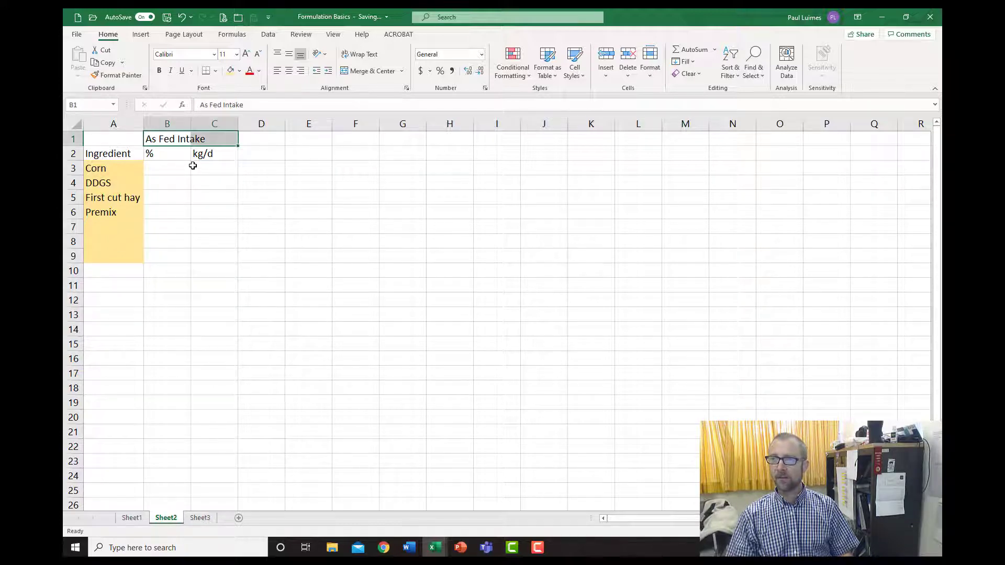
pyautogui.hotkey('shift', 'Left')
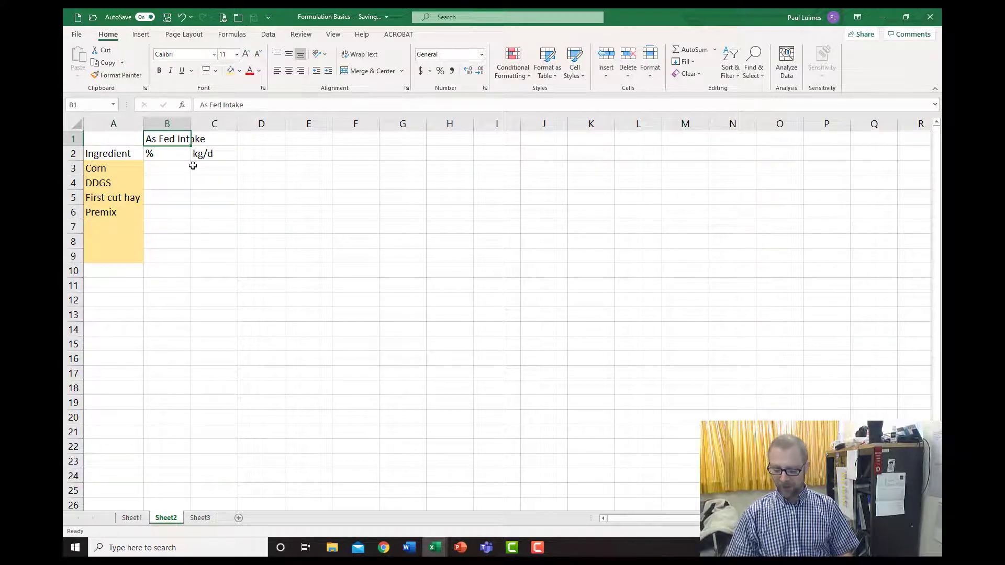
pyautogui.hotkey('shift', 'Right')
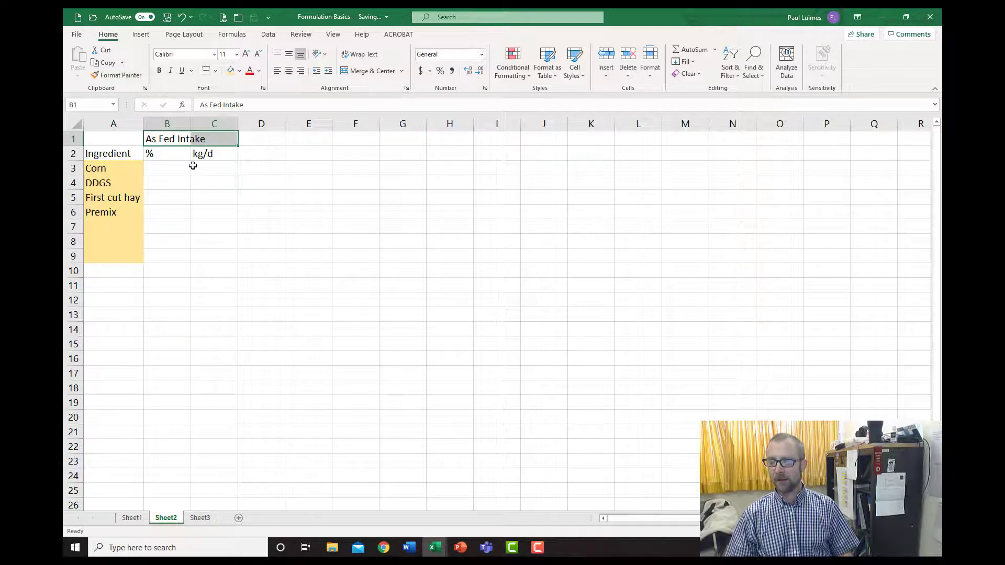
pyautogui.click(162, 170)
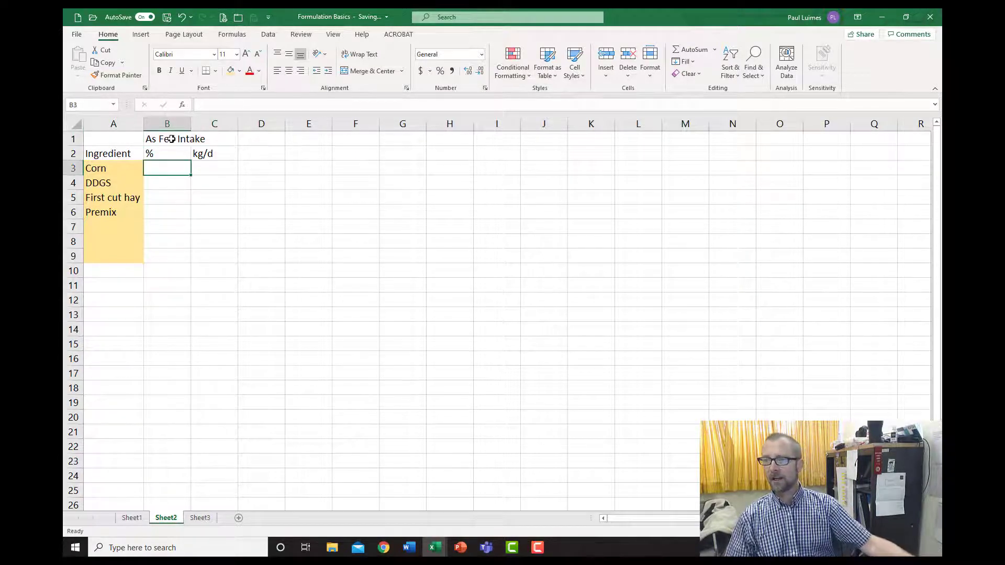
pyautogui.moveTo(171, 139); pyautogui.dragTo(197, 138)
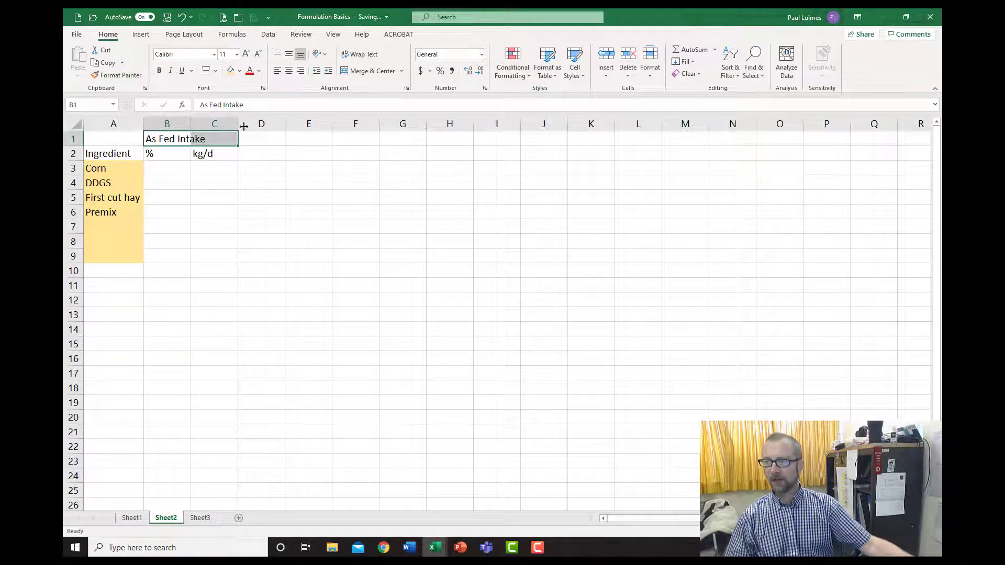
pyautogui.click(350, 73)
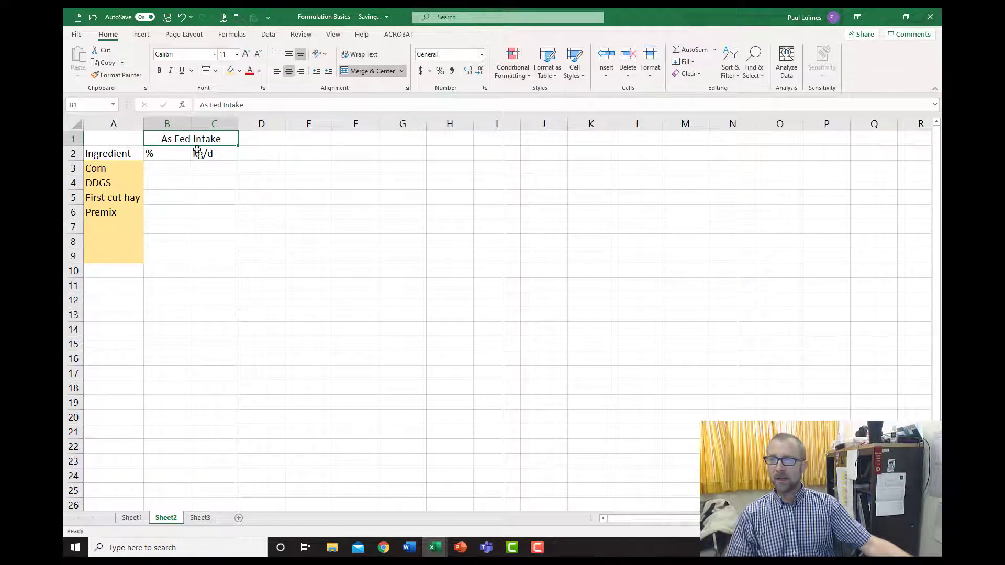
# Copy the As Fed Intake heading with its unit subheadings from B1:C2 into the block starting at D1
pyautogui.moveTo(183, 136); pyautogui.dragTo(186, 151)
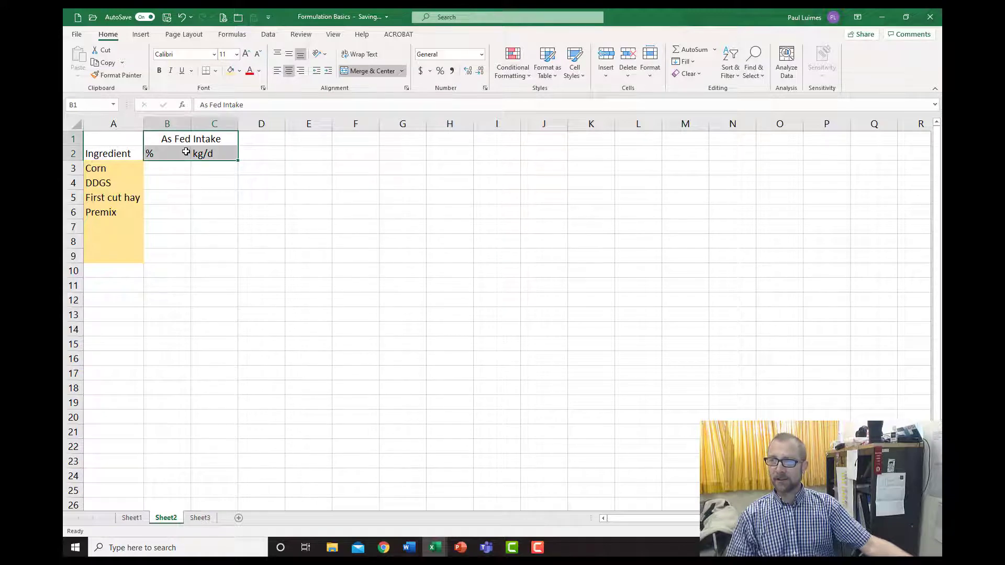
pyautogui.hotkey('ctrl', 'c')
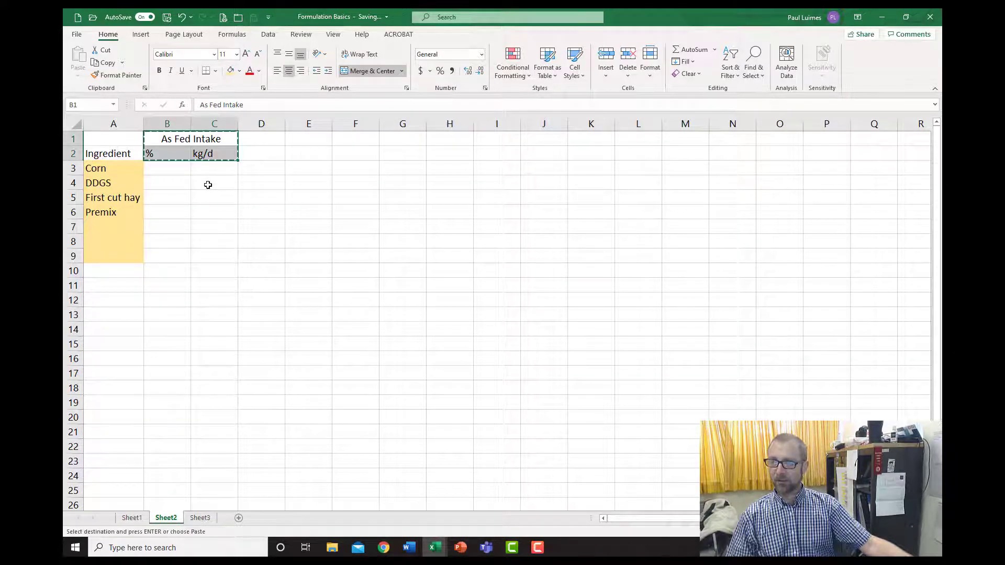
pyautogui.click(260, 139)
pyautogui.hotkey('ctrl', 'v')
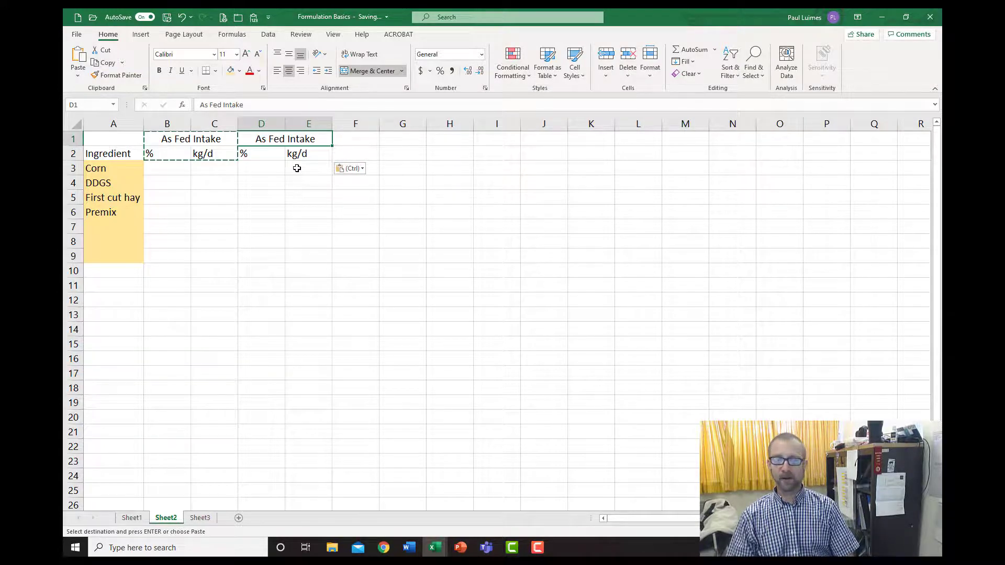
# Change the copied heading in D1 to Dry matter intake
pyautogui.write('Dry matter ')
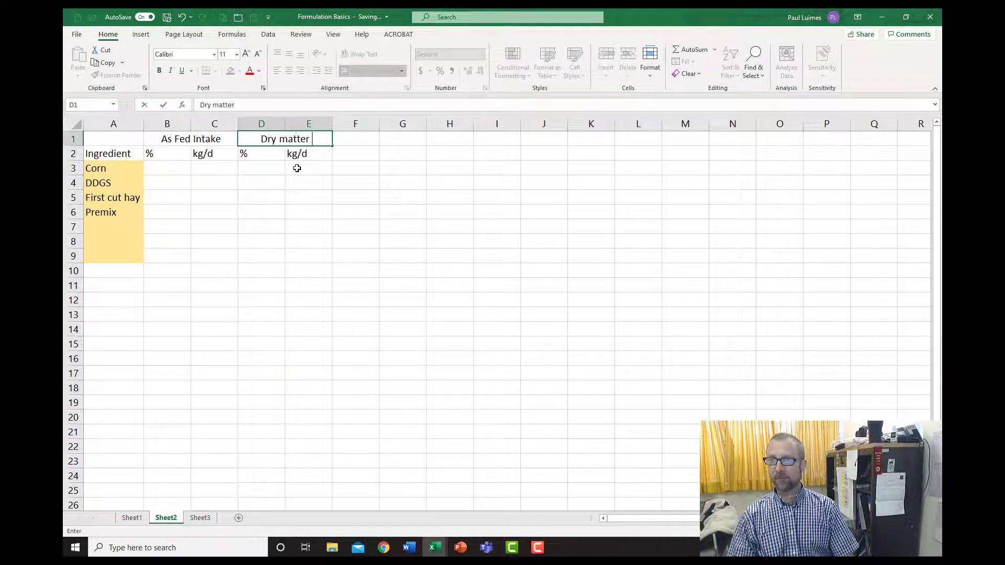
pyautogui.write('intake')
pyautogui.hotkey('ctrl', 'Return')
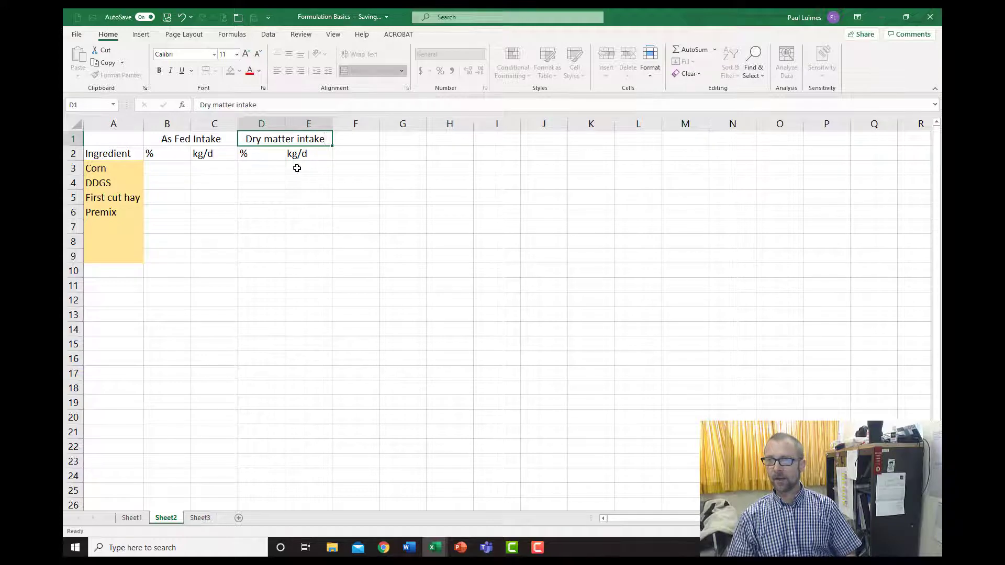
# Shade cells D5:D9 in the Dry matter intake % column with the light gold fill
pyautogui.press('Down')
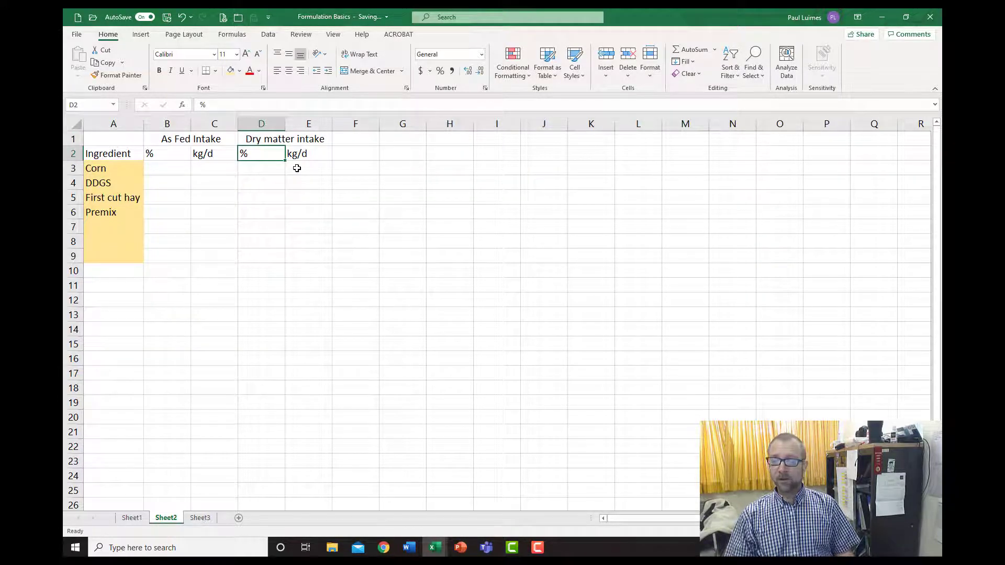
pyautogui.press('Down')
pyautogui.press('Down')
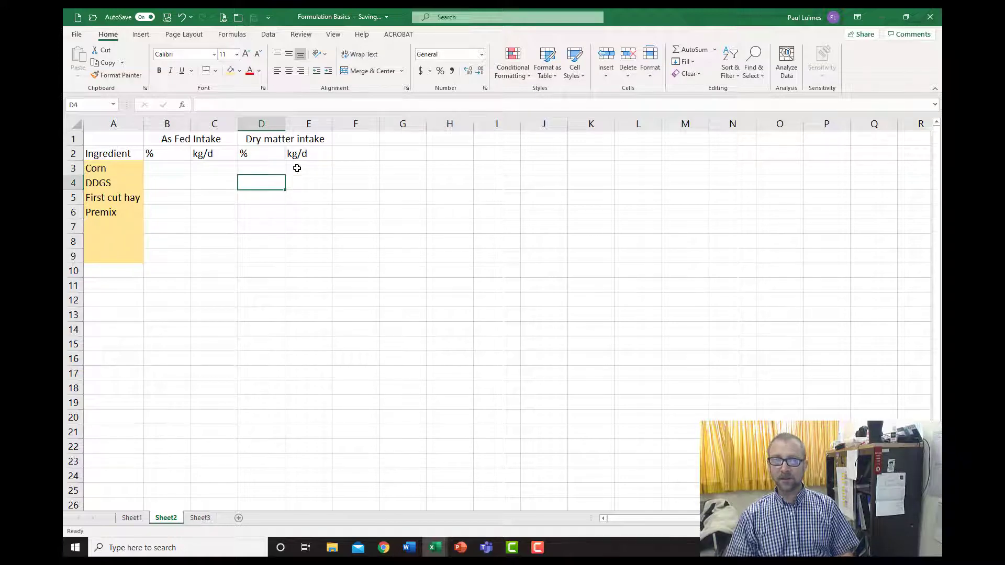
pyautogui.press('Up')
pyautogui.press('Down')
pyautogui.press('Down')
pyautogui.press('Up')
pyautogui.press('Up')
pyautogui.press('Down')
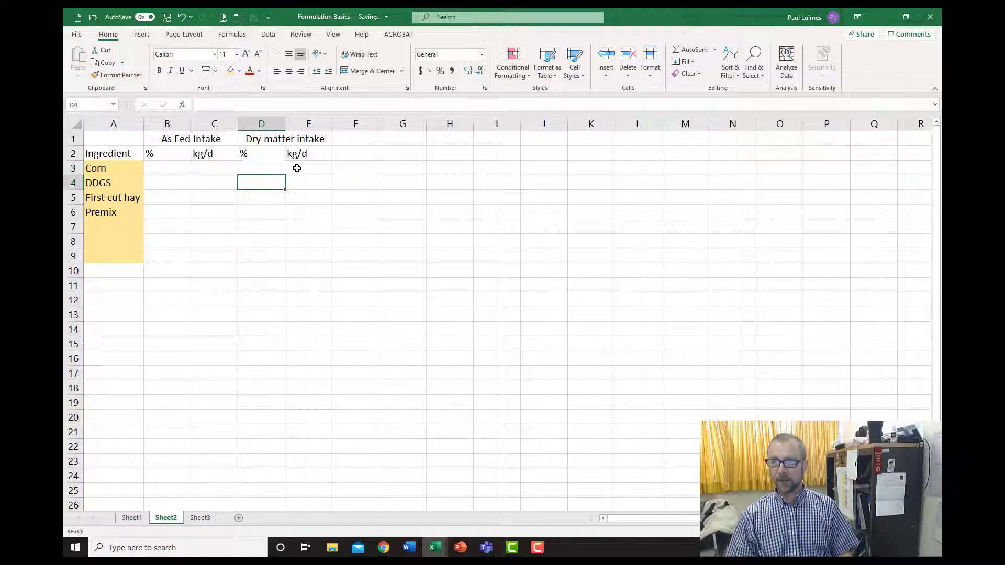
pyautogui.press('Down')
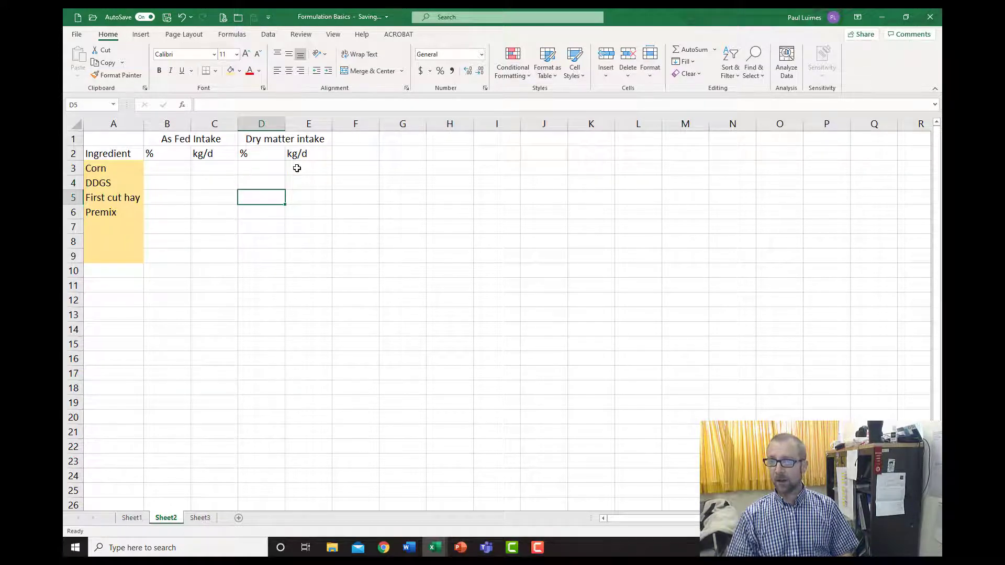
pyautogui.hotkey('shift', 'Down')
pyautogui.hotkey('shift', 'Down')
pyautogui.hotkey('shift', 'Down')
pyautogui.hotkey('shift', 'Down')
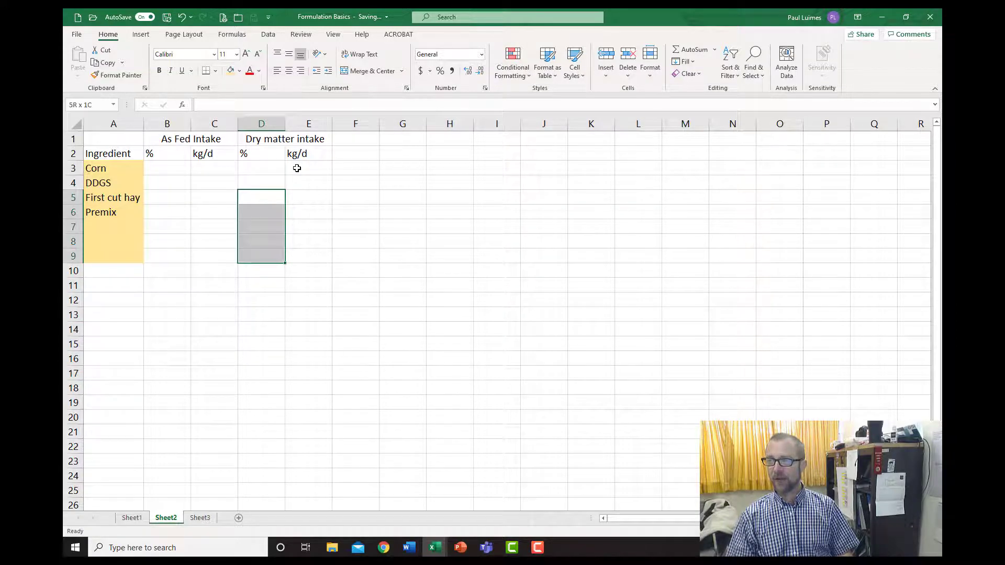
pyautogui.click(230, 70)
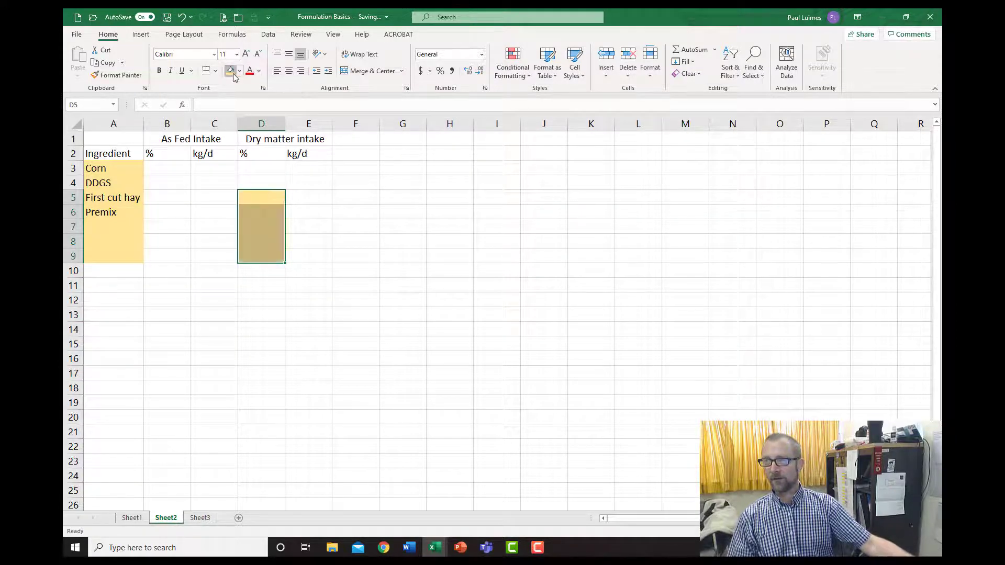
pyautogui.click(267, 200)
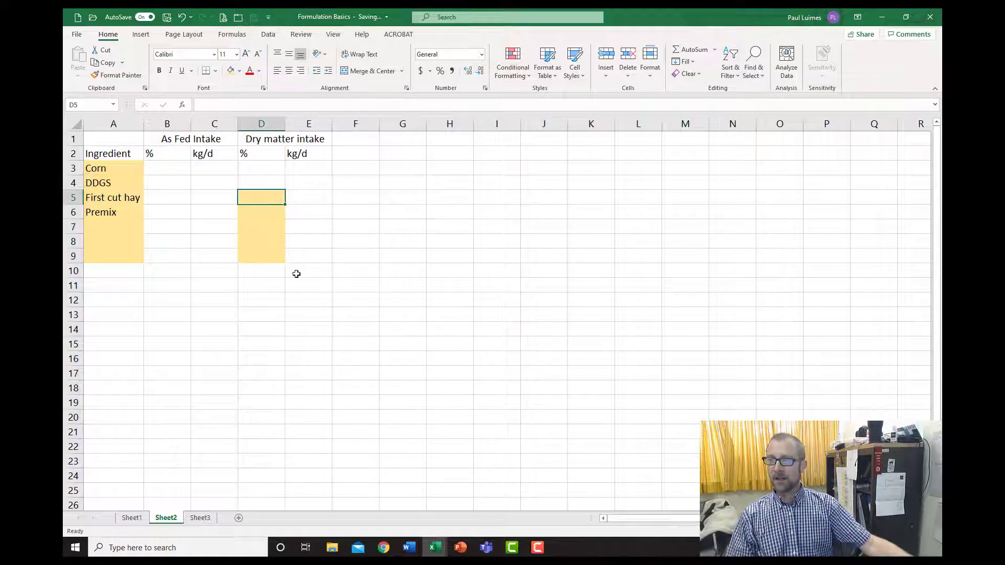
pyautogui.write('50')
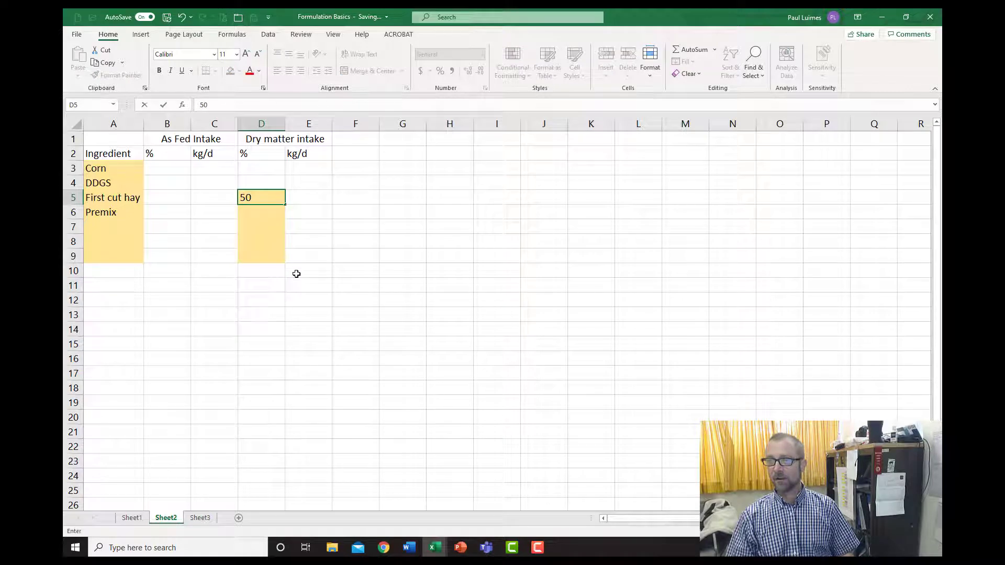
pyautogui.press('Return')
pyautogui.press('Up')
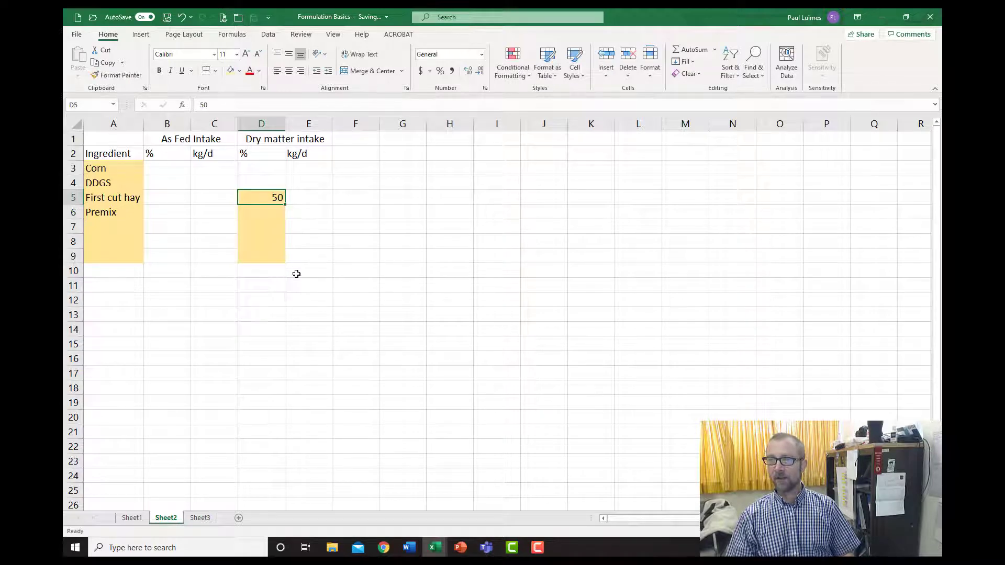
pyautogui.press('Delete')
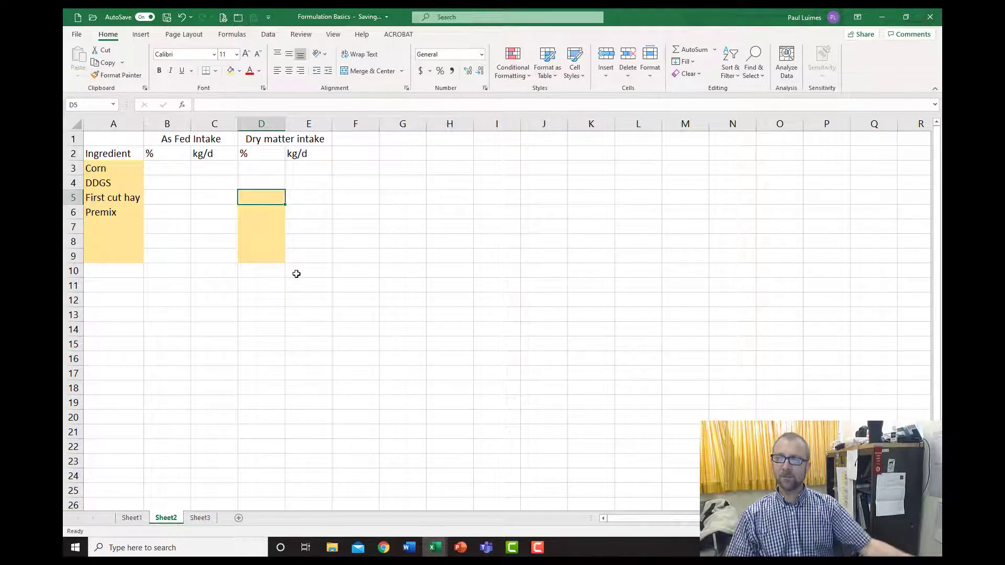
# Format the % column cells B3:B9 and D3:D9 as percentages, showing one decimal place in column D
pyautogui.click(174, 176)
pyautogui.moveTo(174, 175); pyautogui.dragTo(175, 253)
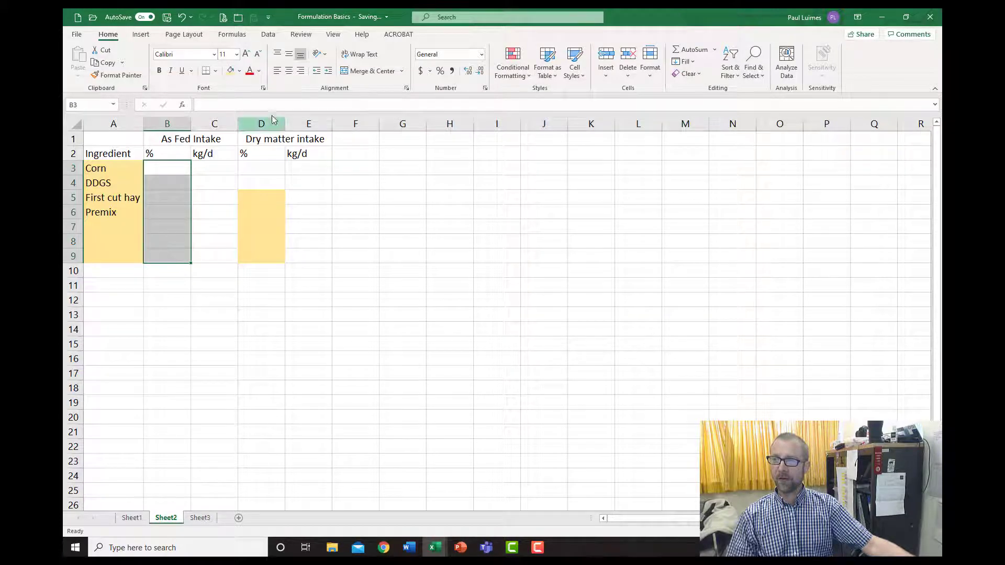
pyautogui.click(441, 71)
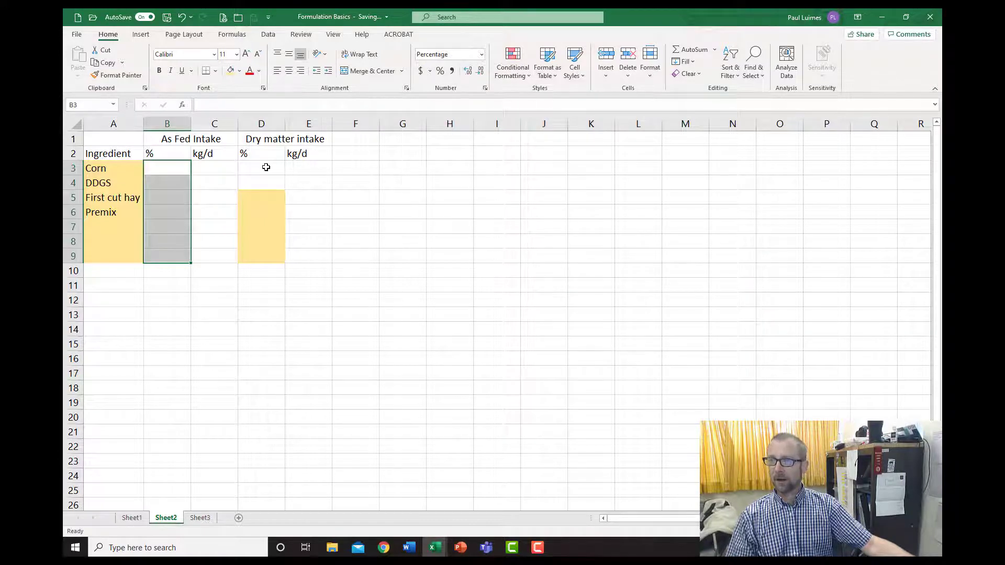
pyautogui.moveTo(266, 167); pyautogui.dragTo(269, 256)
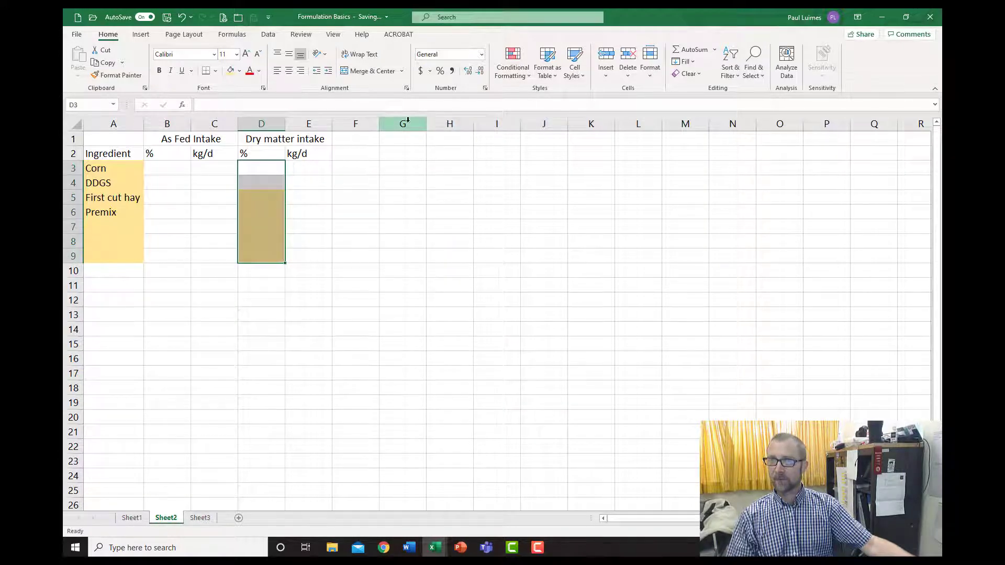
pyautogui.click(440, 70)
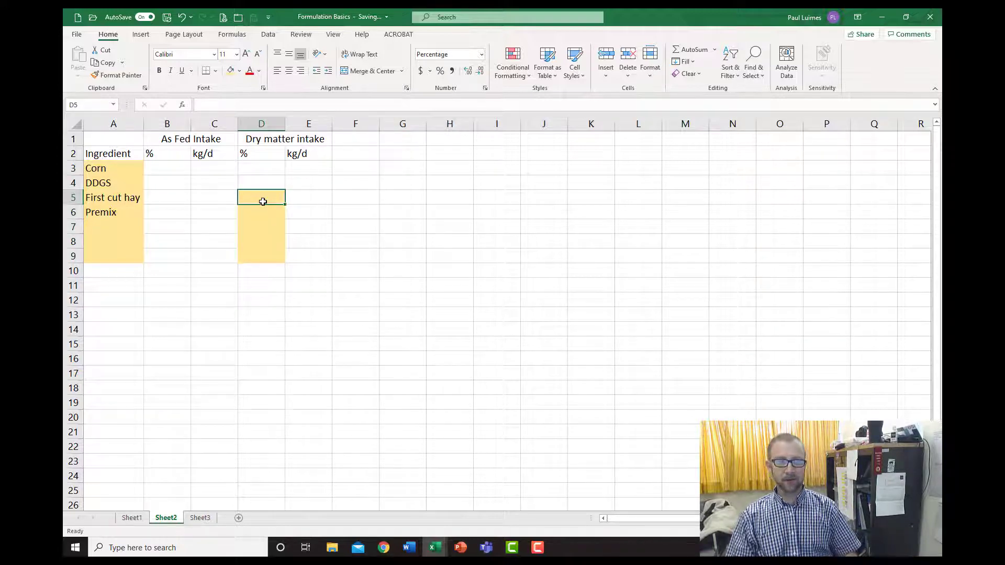
# Enter dry matter intake percentages of 85% for First cut hay in D5 and 1% for Premix in D6
pyautogui.write('85')
pyautogui.press('Return')
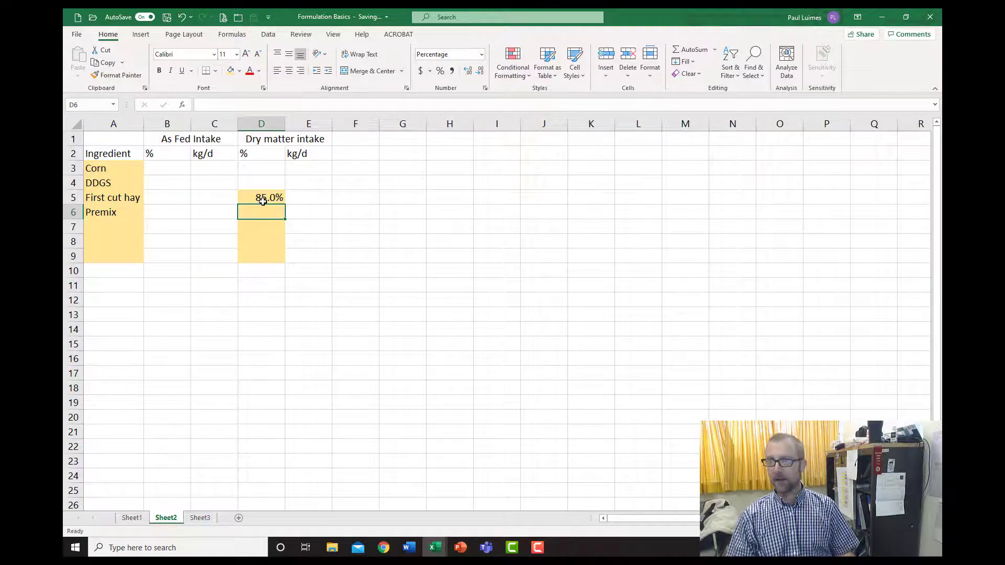
pyautogui.write('1')
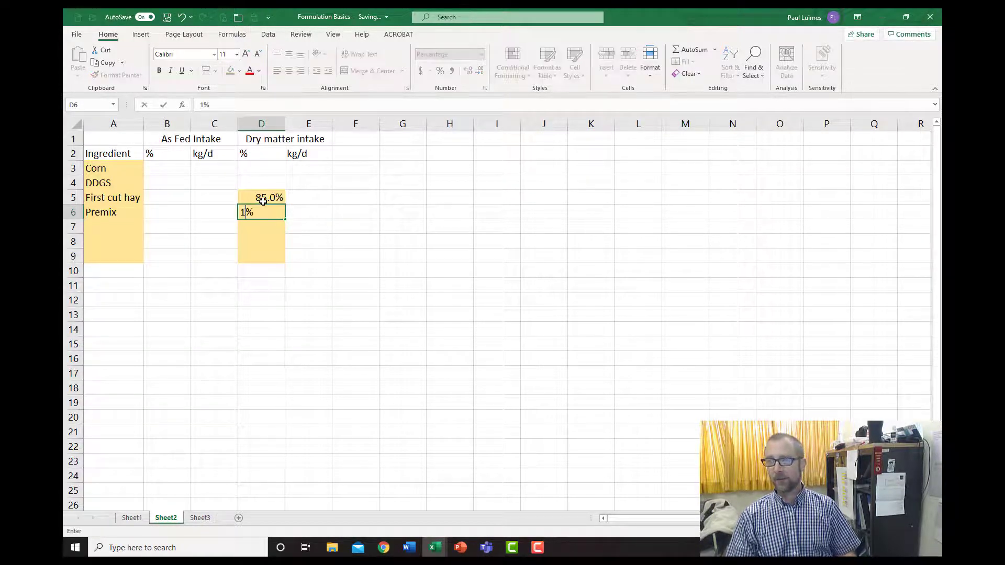
pyautogui.press('Return')
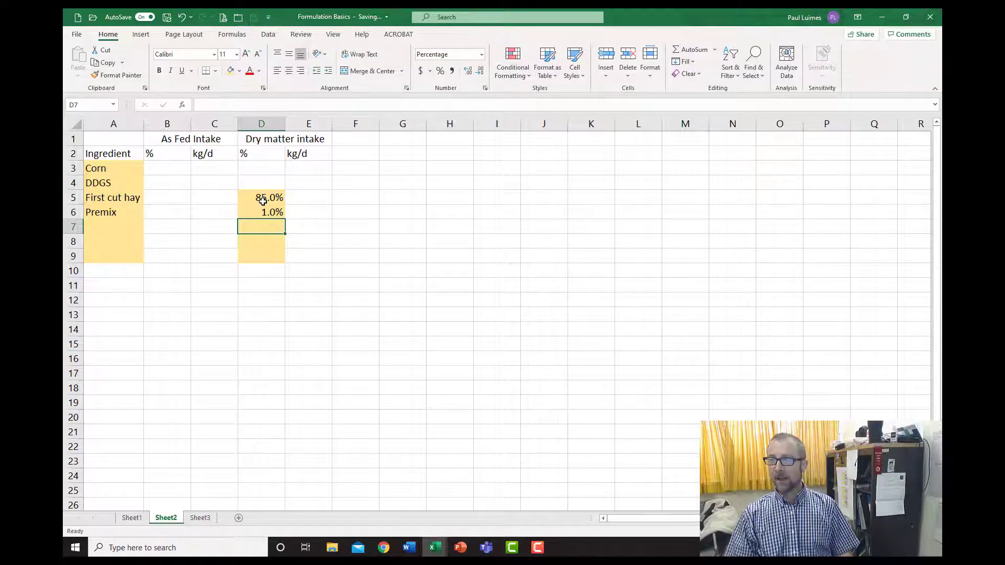
# Add the row labels Total in A10 and Target in A11 below the ingredient list
pyautogui.press('Down')
pyautogui.press('Down')
pyautogui.press('Down')
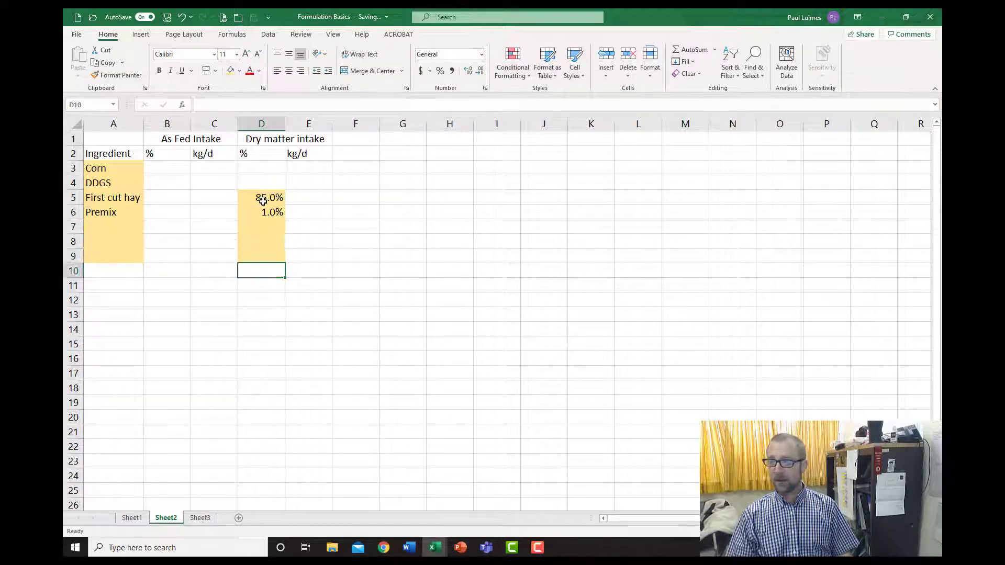
pyautogui.press('Up')
pyautogui.press('Down')
pyautogui.press('Left')
pyautogui.press('Left')
pyautogui.press('Left')
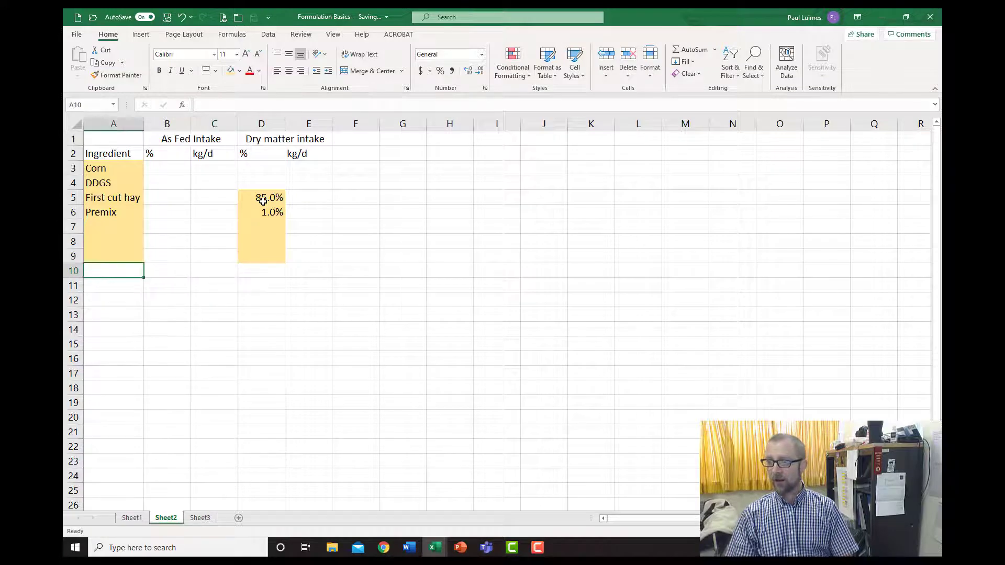
pyautogui.write('Total')
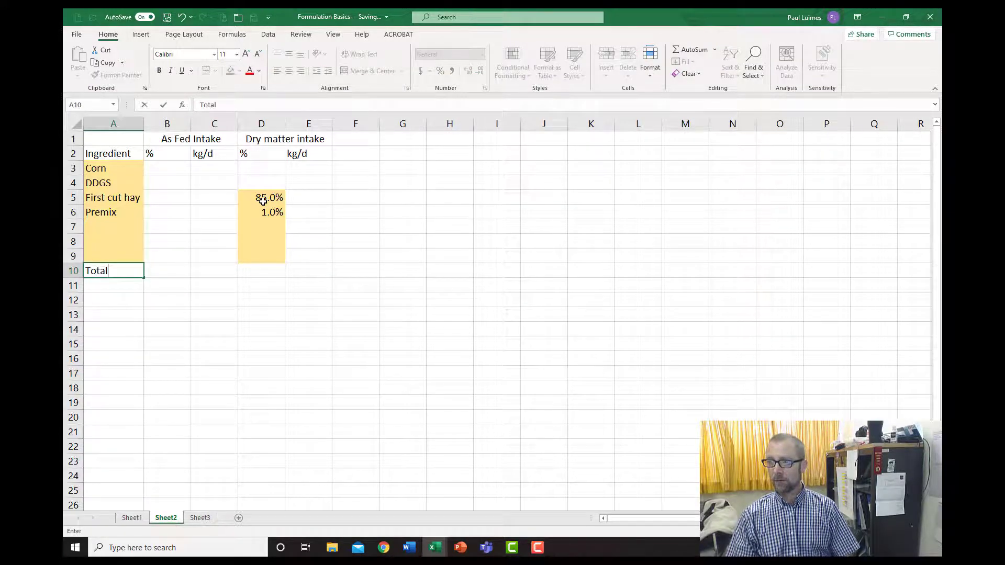
pyautogui.press('Return')
pyautogui.write('Target')
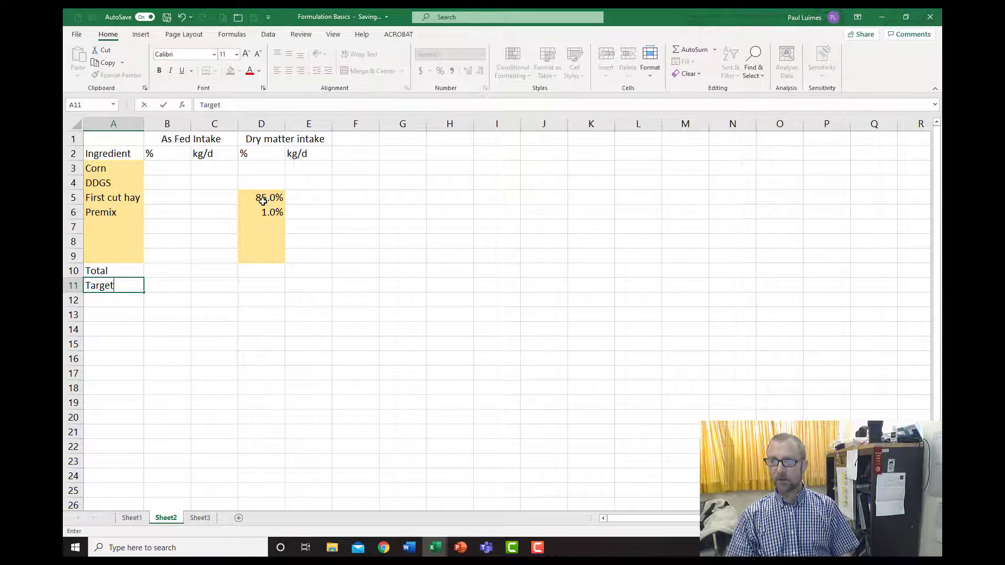
pyautogui.press('Tab')
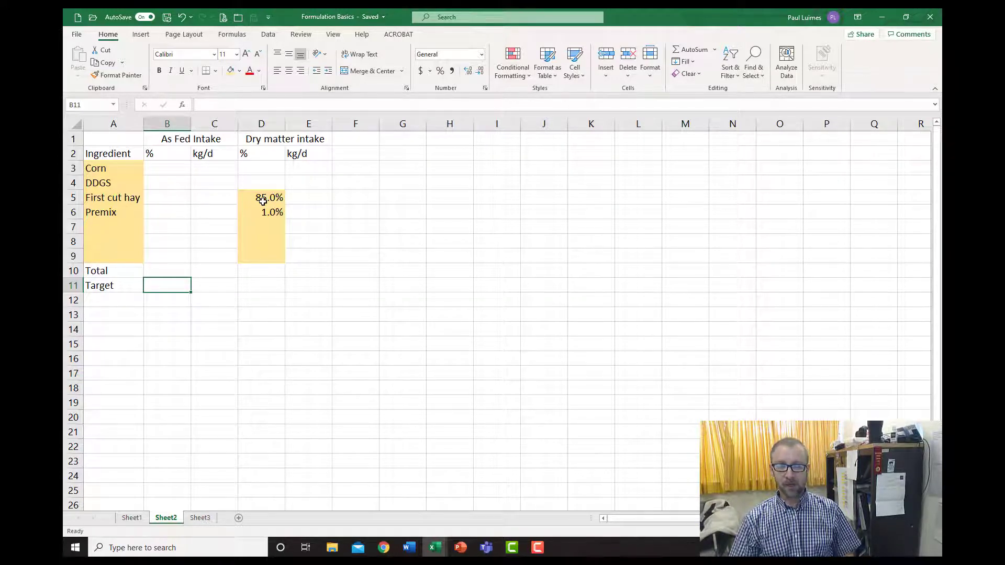
# Set the dry matter intake target in E11 to 2.77 kg/d
pyautogui.press('Right')
pyautogui.press('Right')
pyautogui.press('Right')
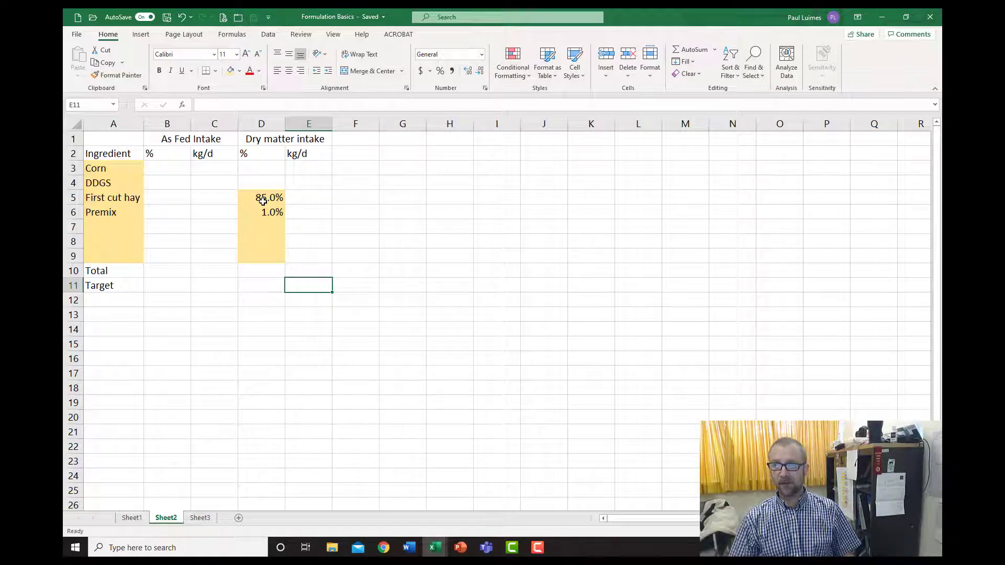
pyautogui.write('2.77')
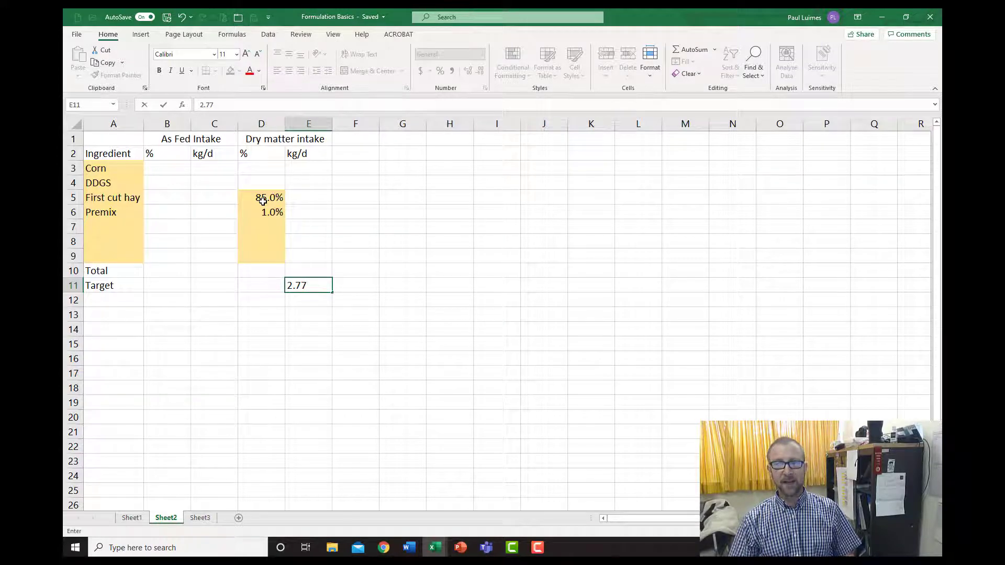
pyautogui.hotkey('ctrl', 'Return')
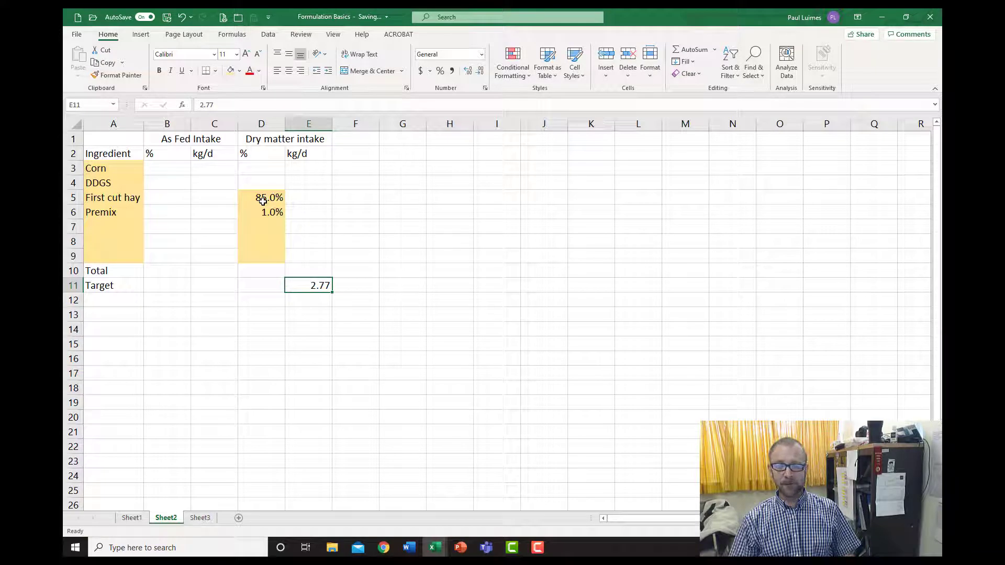
# Add a CP heading in F1 with the unit subheading kg/d in F2
pyautogui.press('Up')
pyautogui.press('Up')
pyautogui.press('Up')
pyautogui.press('Up')
pyautogui.press('Up')
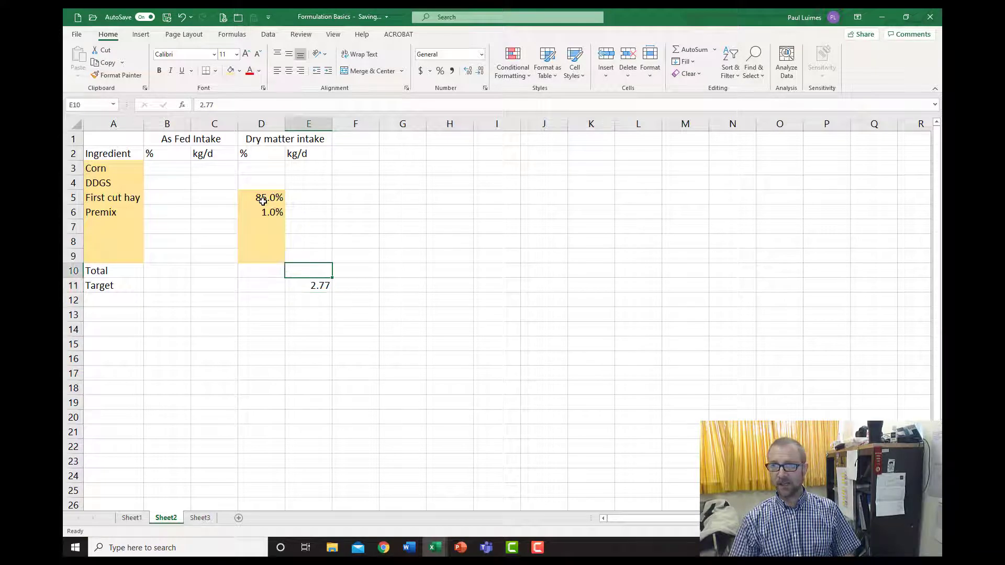
pyautogui.press('Up')
pyautogui.press('Up')
pyautogui.press('Up')
pyautogui.press('Up')
pyautogui.press('Up')
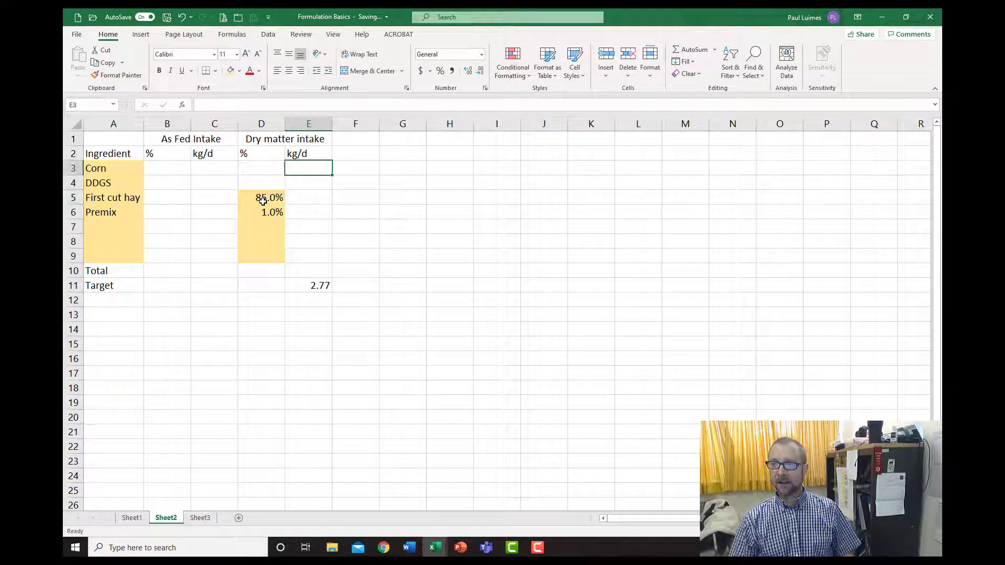
pyautogui.press('Right')
pyautogui.write('CP')
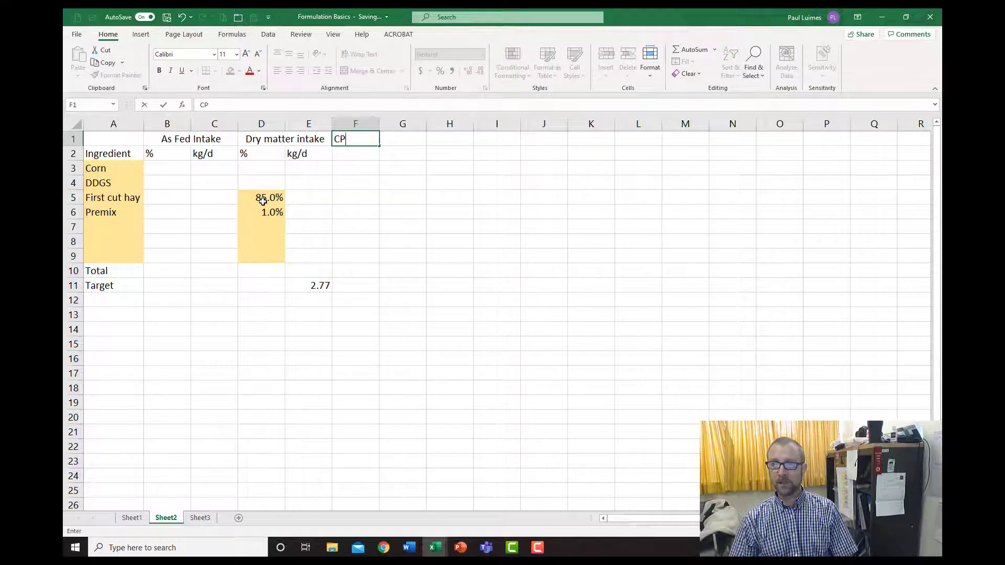
pyautogui.press('Return')
pyautogui.write('kg/d')
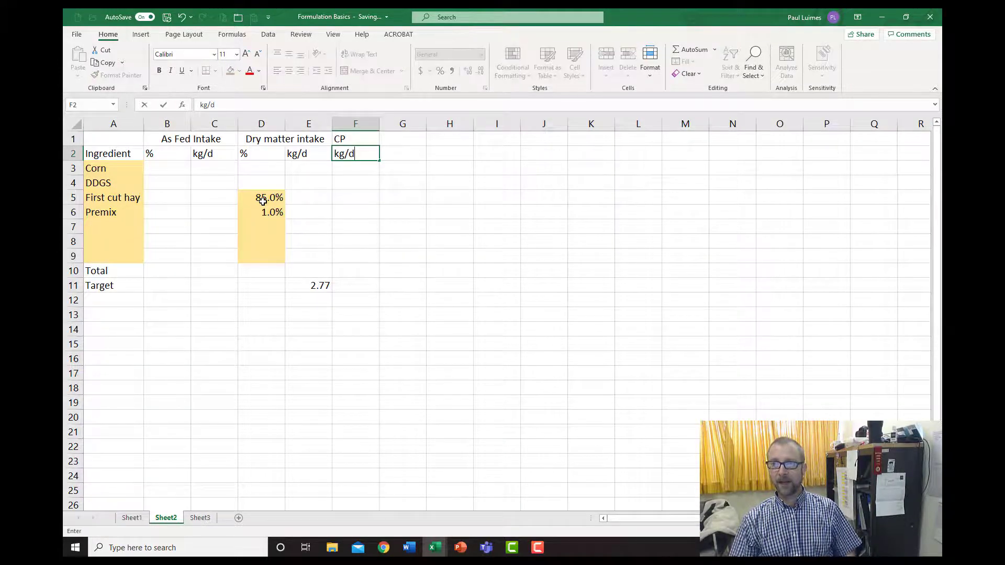
pyautogui.press('Return')
# Set the CP target in F11 to 0.35 kg/d
pyautogui.press('Down')
pyautogui.press('Down')
pyautogui.press('Down')
pyautogui.press('Down')
pyautogui.press('Down')
pyautogui.press('Down')
pyautogui.press('Down')
pyautogui.press('Down')
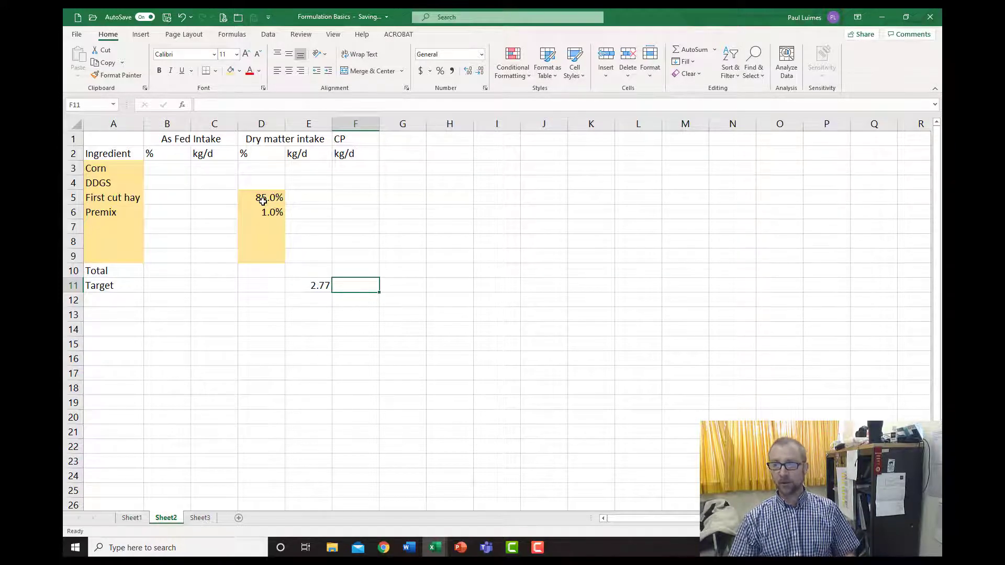
pyautogui.write('0.35')
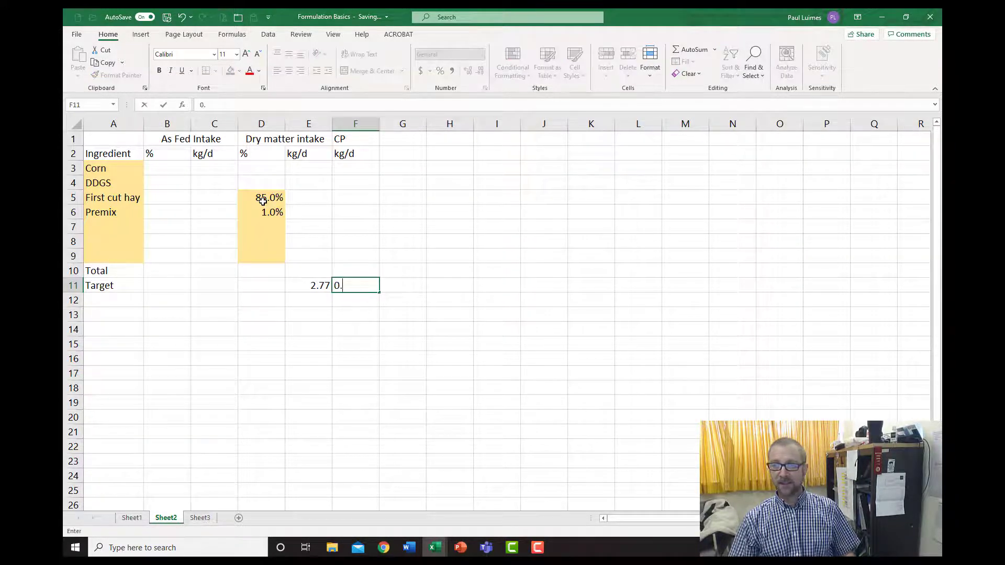
pyautogui.press('Up')
# Add a TDN heading in G1 with the unit subheading kd/d in G2
pyautogui.press('Up')
pyautogui.press('Up')
pyautogui.press('Up')
pyautogui.press('Up')
pyautogui.press('Up')
pyautogui.press('Up')
pyautogui.press('Up')
pyautogui.press('Up')
pyautogui.press('Up')
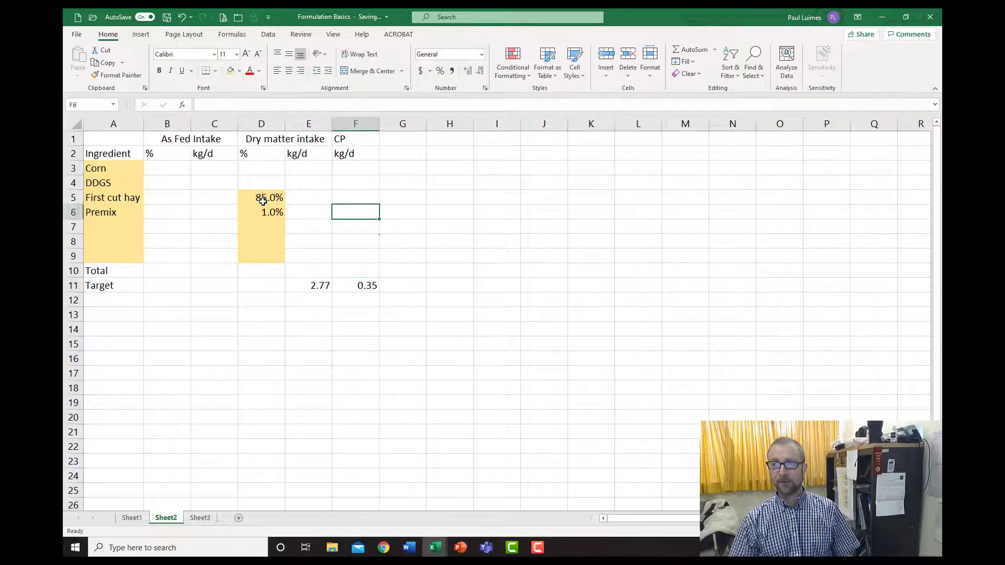
pyautogui.press('Right')
pyautogui.write('TDN')
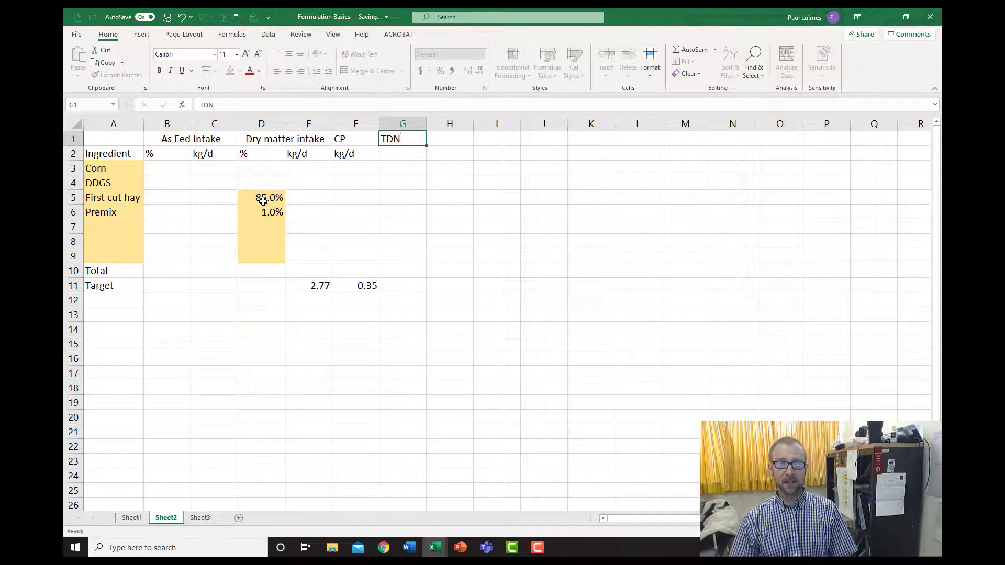
pyautogui.press('Return')
pyautogui.write('kd/d')
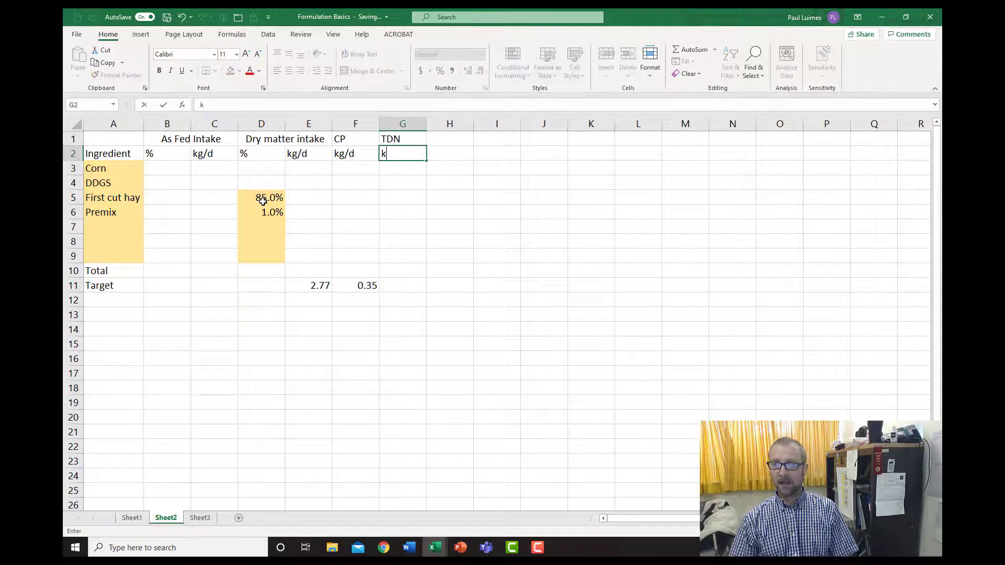
pyautogui.press('Return')
# Set the TDN target in G11 to 1.47
pyautogui.press('Down')
pyautogui.press('Down')
pyautogui.press('Down')
pyautogui.press('Down')
pyautogui.press('Down')
pyautogui.press('Down')
pyautogui.press('Down')
pyautogui.press('Down')
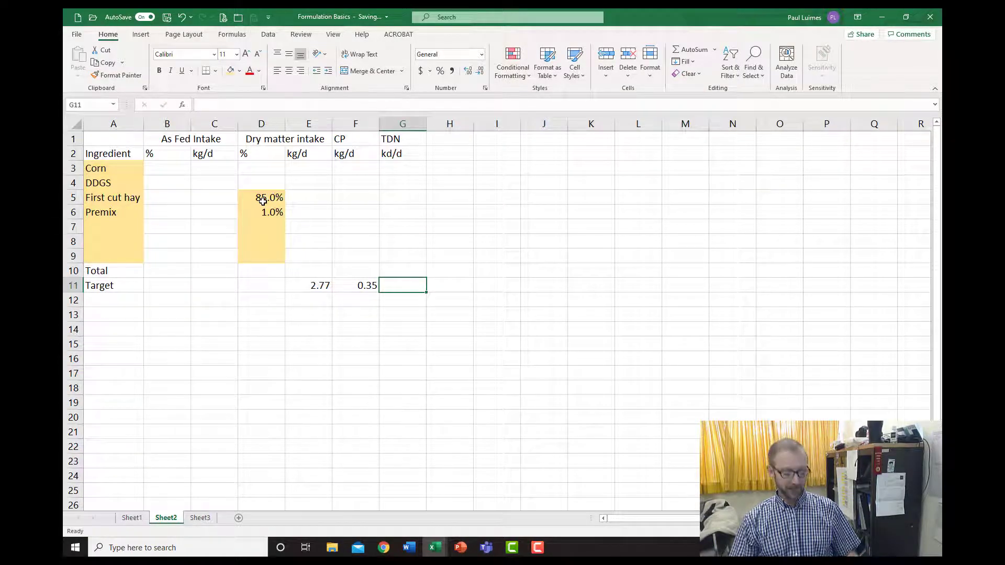
pyautogui.write('1.47')
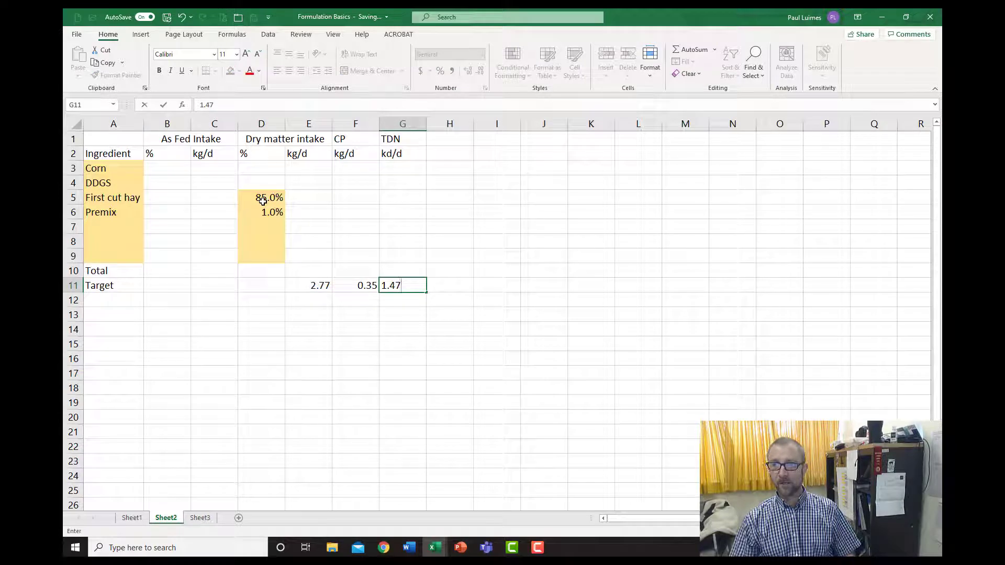
pyautogui.press('Tab')
# Add a Ca heading in H1 with the unit subheading g/d in H2
pyautogui.press('Up')
pyautogui.press('Up')
pyautogui.press('Up')
pyautogui.press('Up')
pyautogui.press('Up')
pyautogui.press('Up')
pyautogui.press('Up')
pyautogui.press('Up')
pyautogui.press('Up')
pyautogui.press('Up')
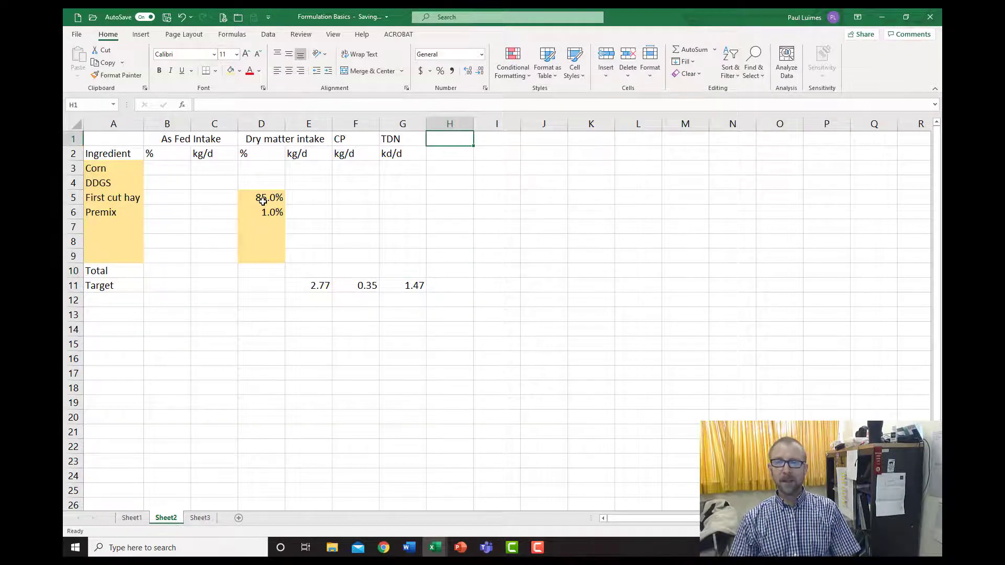
pyautogui.write('Ca')
pyautogui.press('Return')
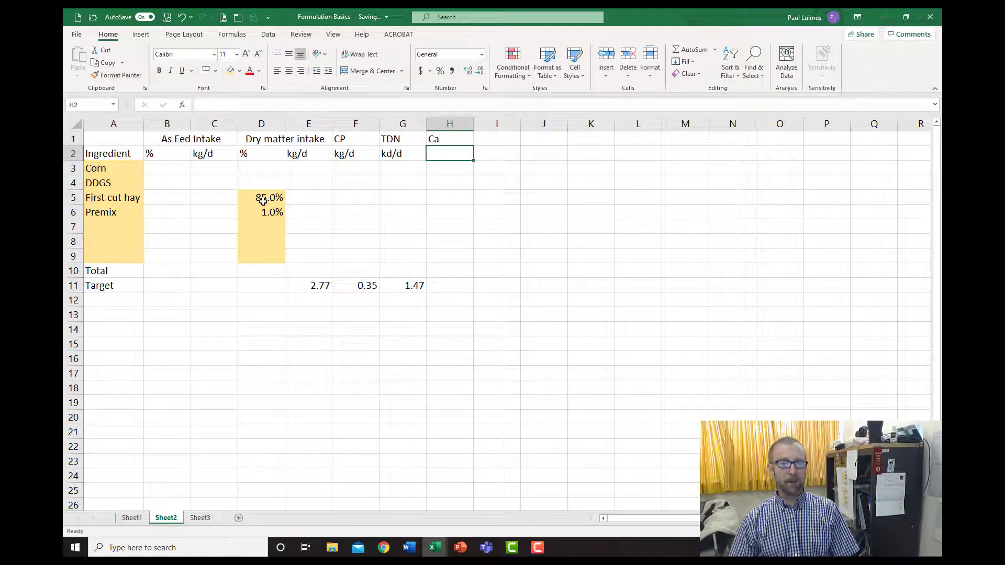
pyautogui.write('g/d')
pyautogui.press('Tab')
# Add a P heading in I1 with the unit subheading g/d in I2
pyautogui.press('Up')
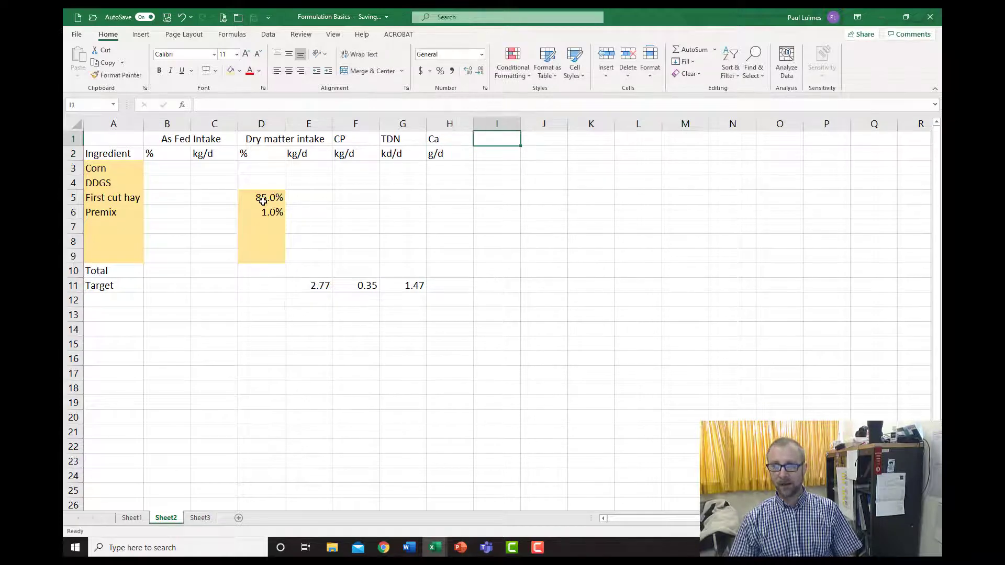
pyautogui.write('P')
pyautogui.press('Return')
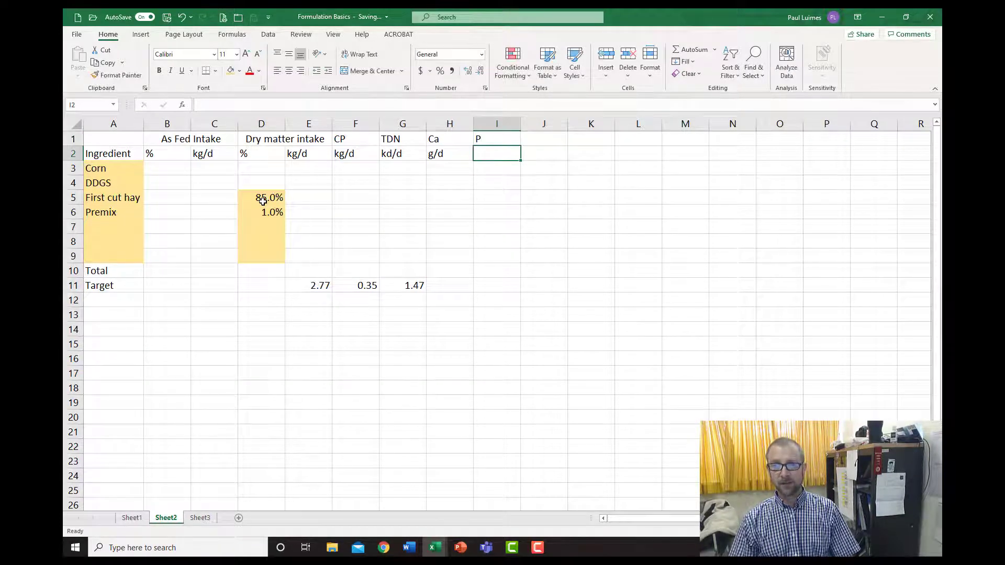
pyautogui.write('g/d')
pyautogui.press('Return')
# Enter the mineral targets in row 11: 9.3 g/d for Ca in H11 and 8.6 g/d for P in I11
pyautogui.press('Down')
pyautogui.press('Down')
pyautogui.press('Down')
pyautogui.press('Down')
pyautogui.press('Down')
pyautogui.press('Down')
pyautogui.press('Down')
pyautogui.press('Down')
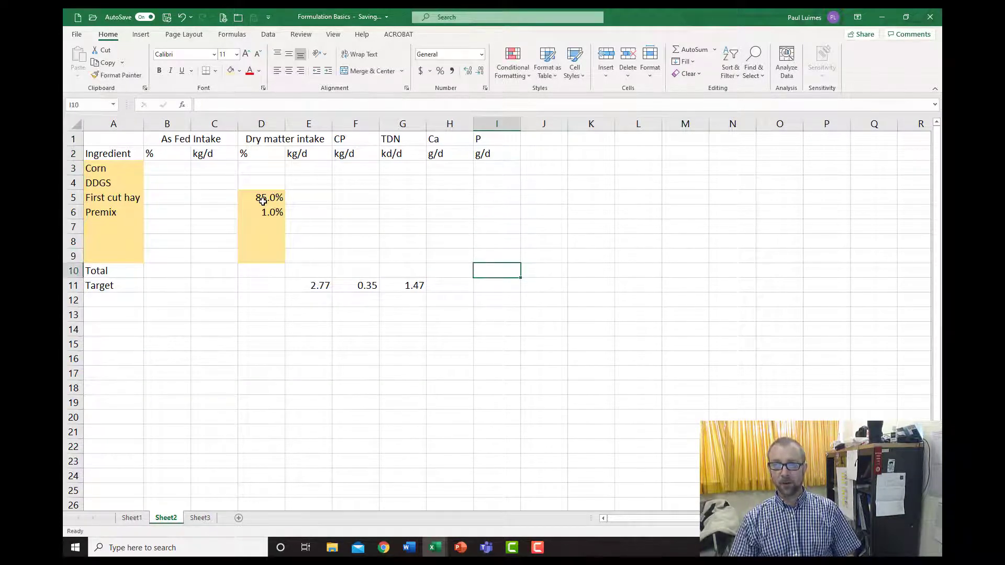
pyautogui.press('Left')
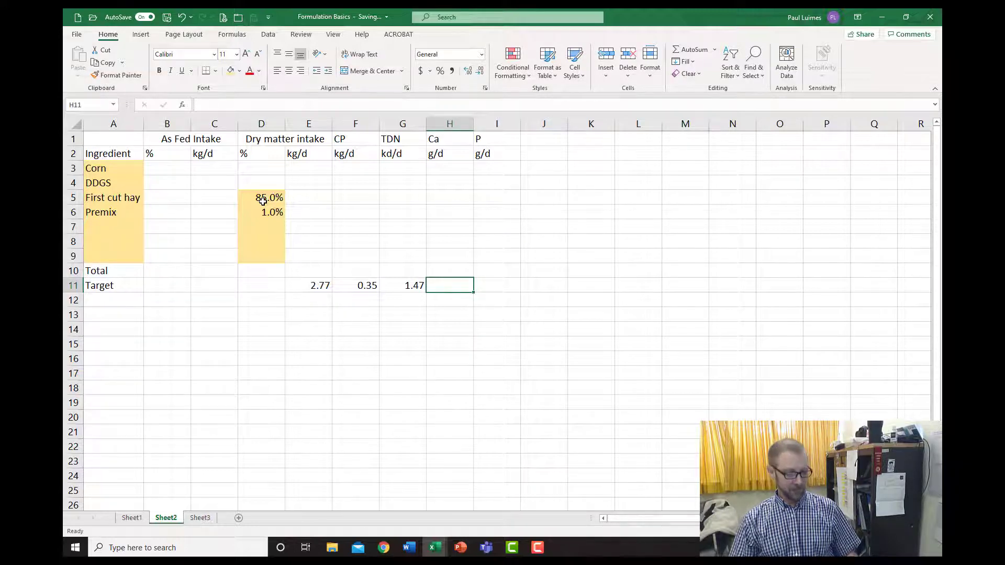
pyautogui.write('9.3')
pyautogui.press('Tab')
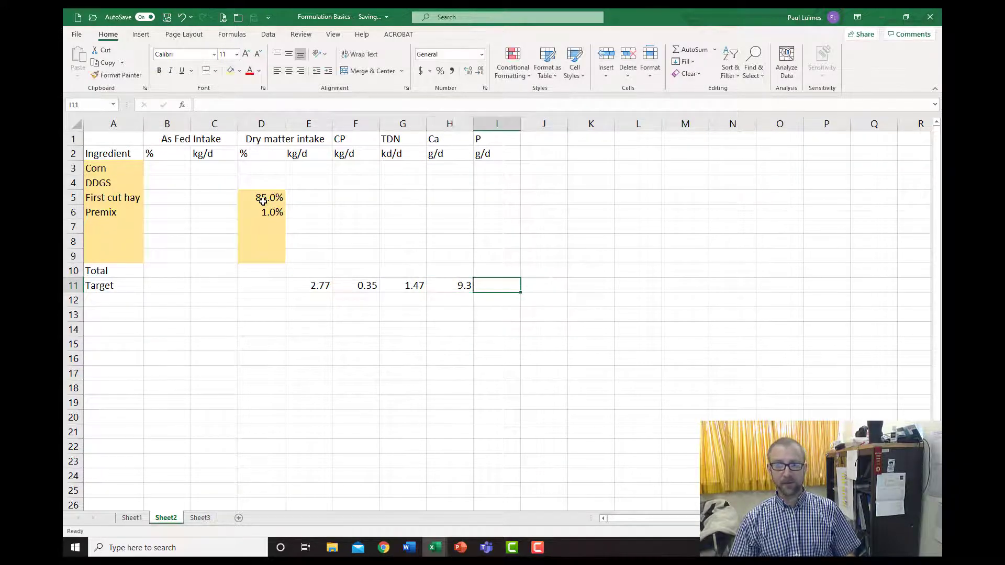
pyautogui.write('8.6')
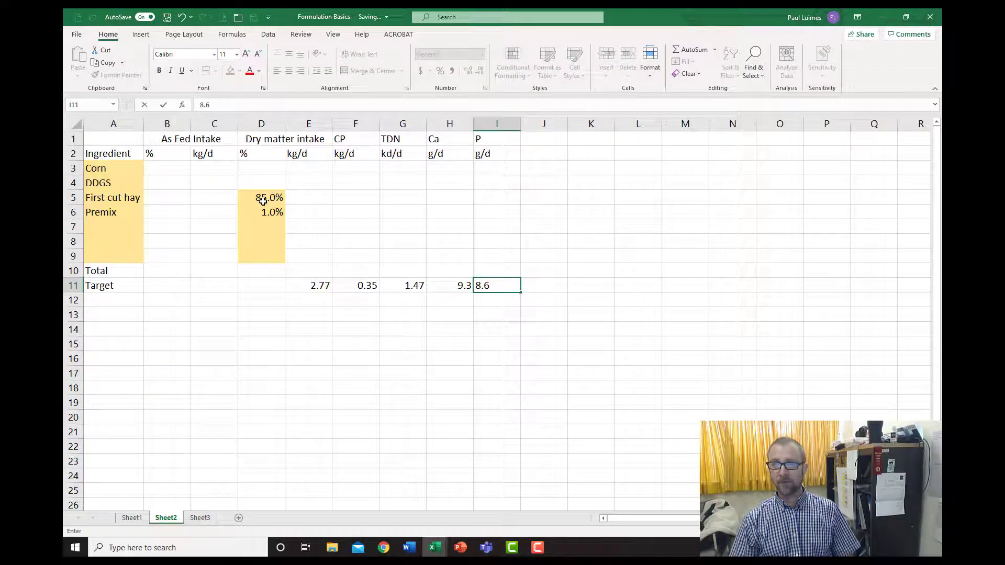
pyautogui.hotkey('shift', 'Tab')
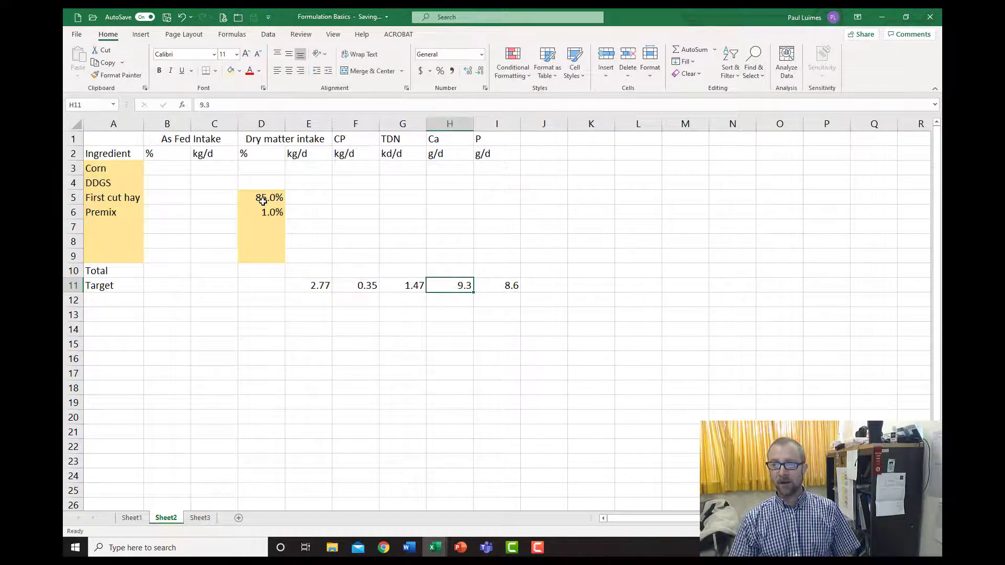
# Shade the target values in E11:I11 with the same light gold fill as the ingredient input cells
pyautogui.press('Left')
pyautogui.press('Left')
pyautogui.press('Left')
pyautogui.hotkey('shift', 'Right')
pyautogui.hotkey('shift', 'Right')
pyautogui.hotkey('shift', 'Right')
pyautogui.hotkey('shift', 'Right')
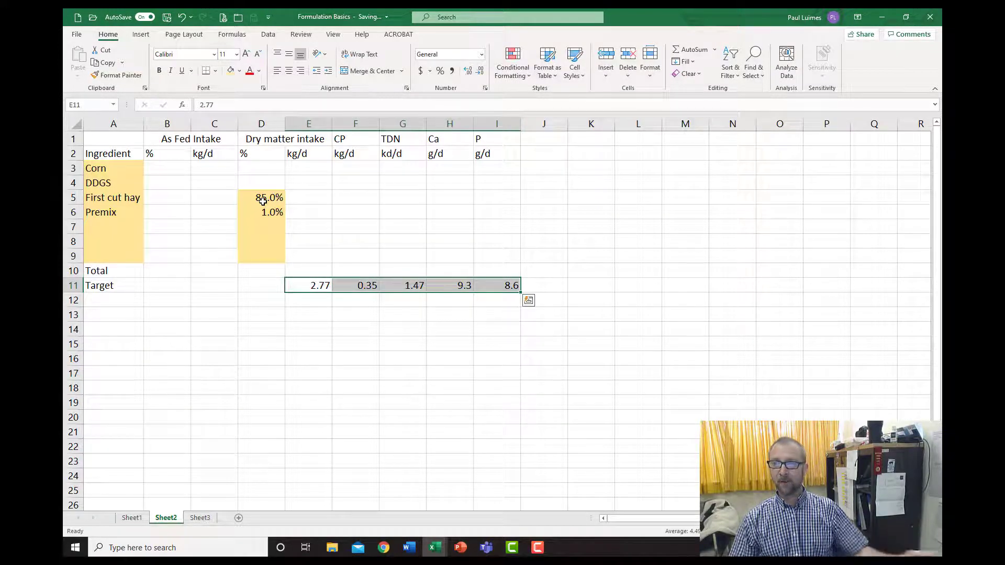
pyautogui.click(230, 70)
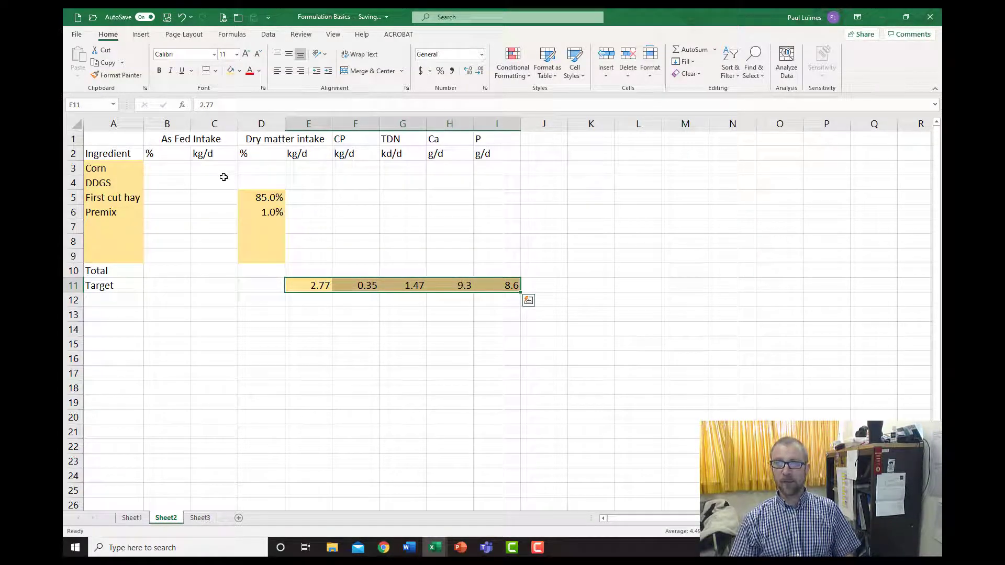
# Apply a bottom border to A9:I9 to separate the ingredient rows from the Total row
pyautogui.press('Up')
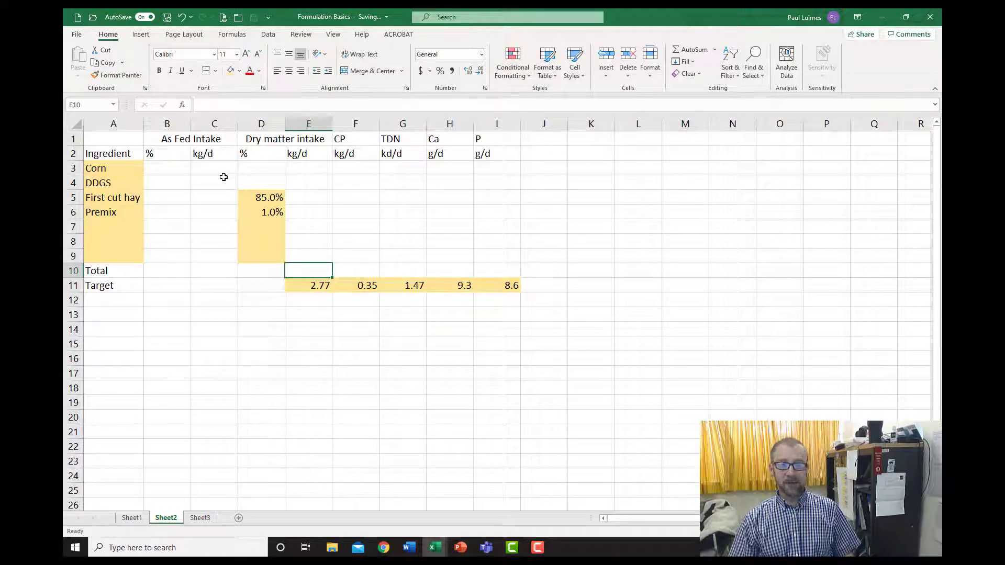
pyautogui.press('Left')
pyautogui.press('Left')
pyautogui.press('Up')
pyautogui.press('Left')
pyautogui.press('Left')
pyautogui.hotkey('shift', 'Right')
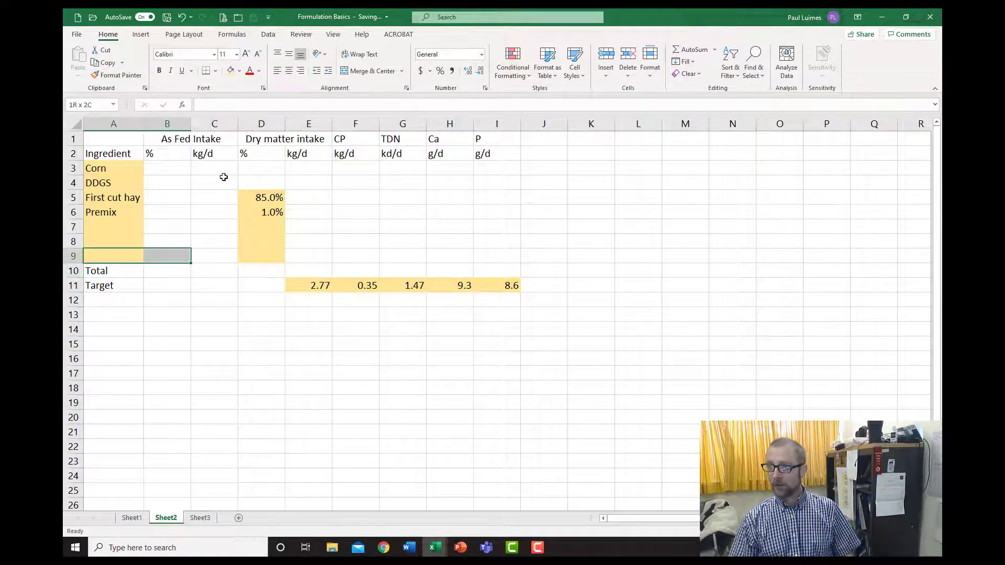
pyautogui.hotkey('shift', 'Right')
pyautogui.hotkey('shift', 'Right')
pyautogui.hotkey('shift', 'Right')
pyautogui.hotkey('shift', 'Right')
pyautogui.hotkey('shift', 'Right')
pyautogui.hotkey('shift', 'Right')
pyautogui.hotkey('shift', 'Right')
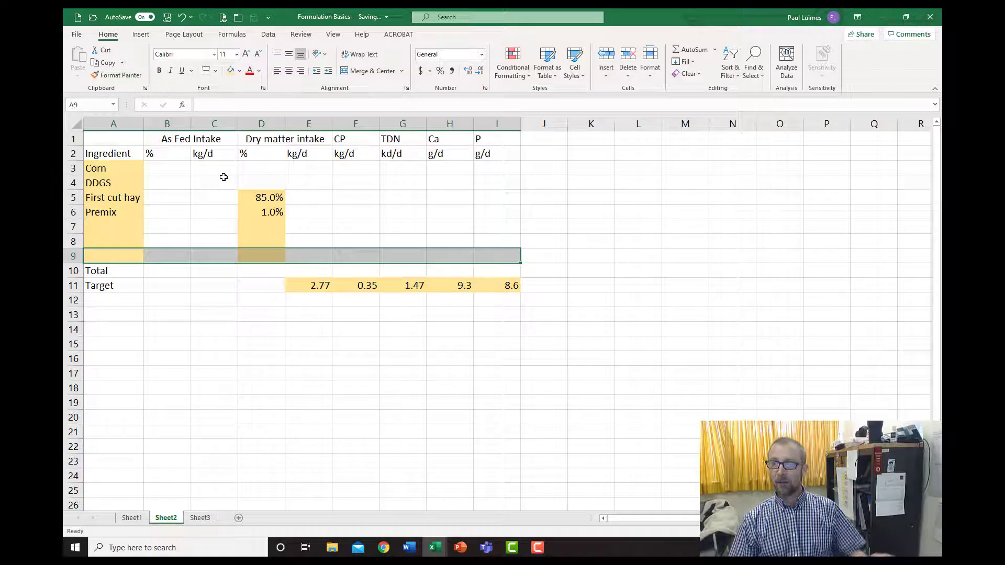
pyautogui.click(206, 70)
pyautogui.click(199, 320)
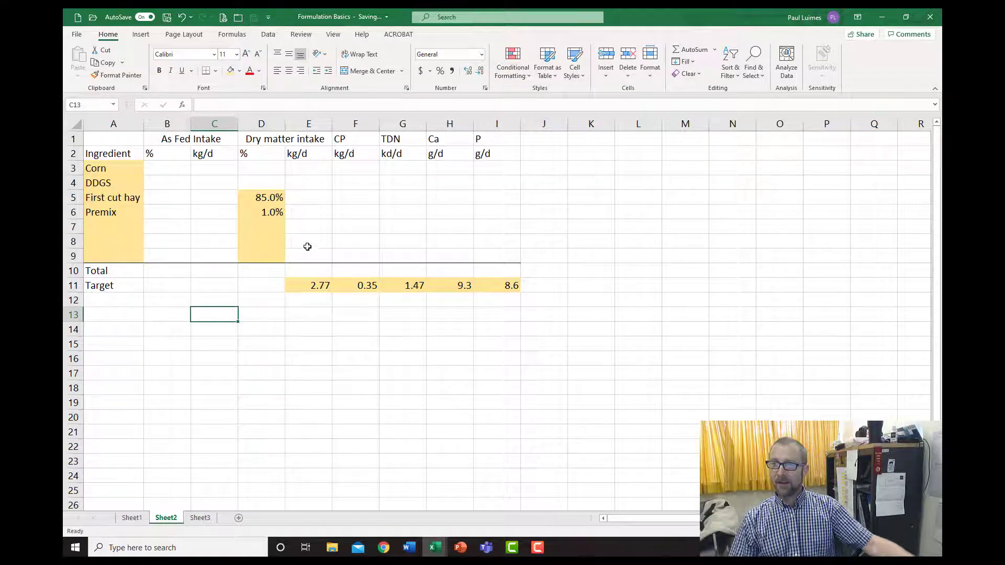
# Calculate the dry matter intake of First cut hay in E5 with the formula =D5*E11
pyautogui.click(308, 290)
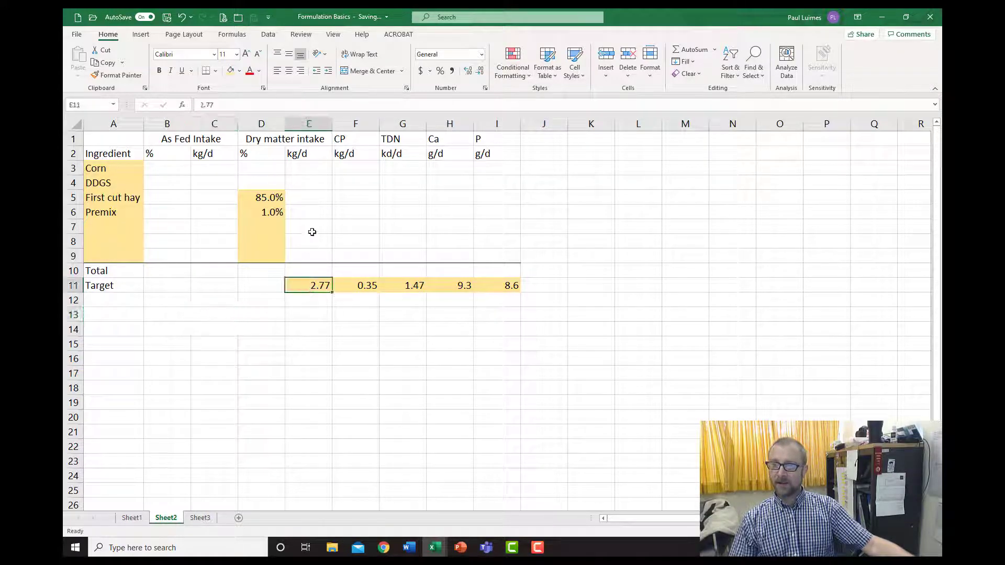
pyautogui.click(308, 198)
pyautogui.write('=')
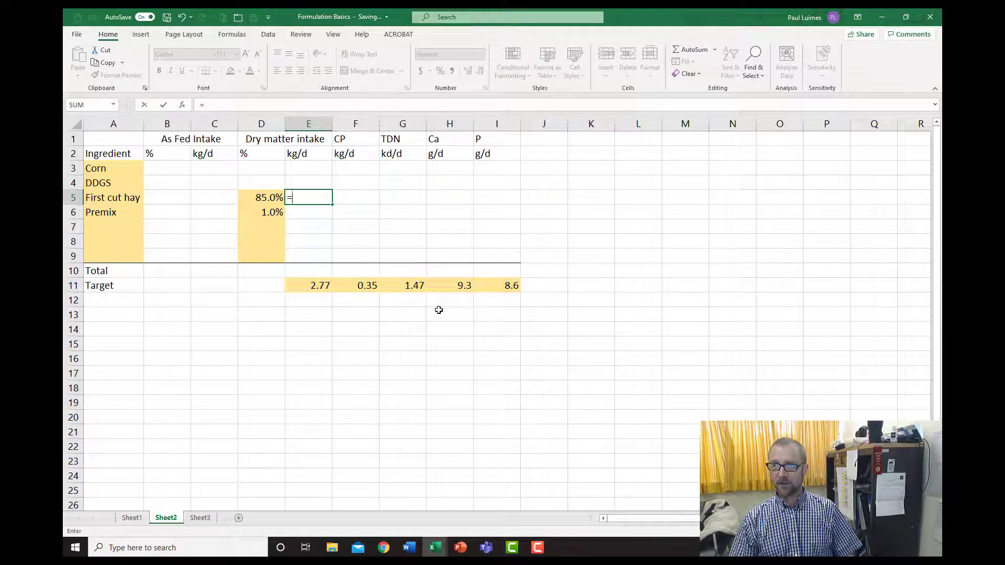
pyautogui.press('Left')
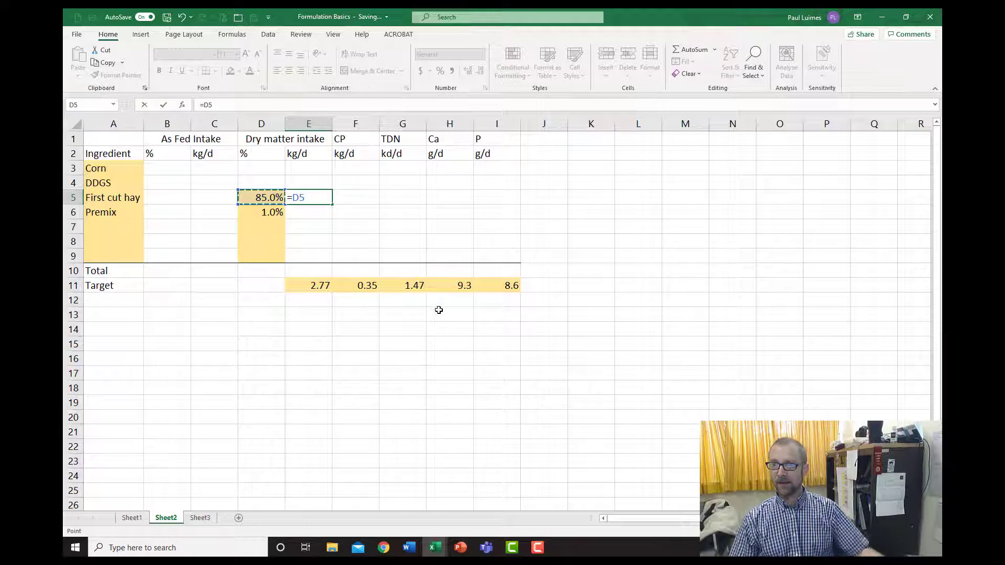
pyautogui.write('*')
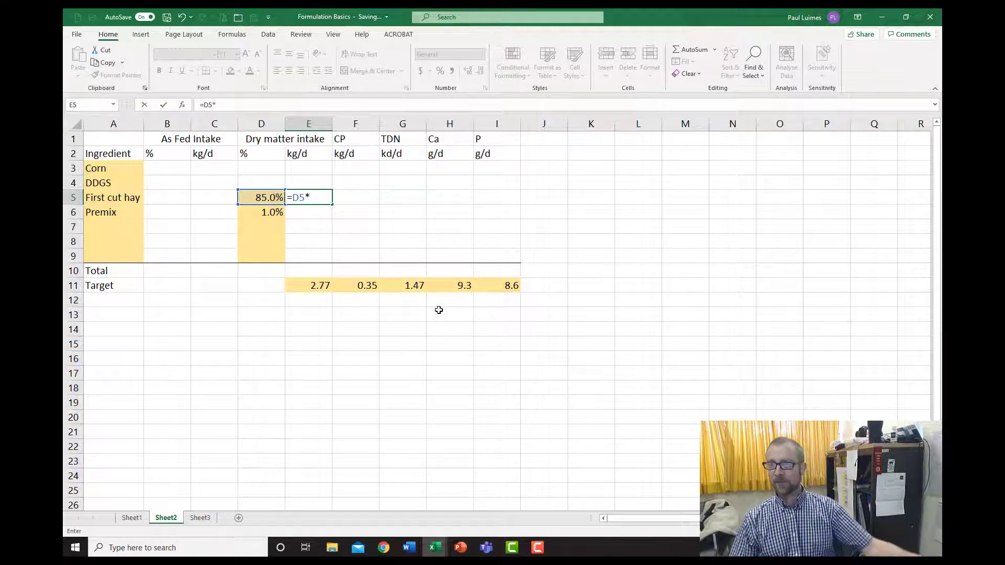
pyautogui.click(322, 288)
pyautogui.press('Return')
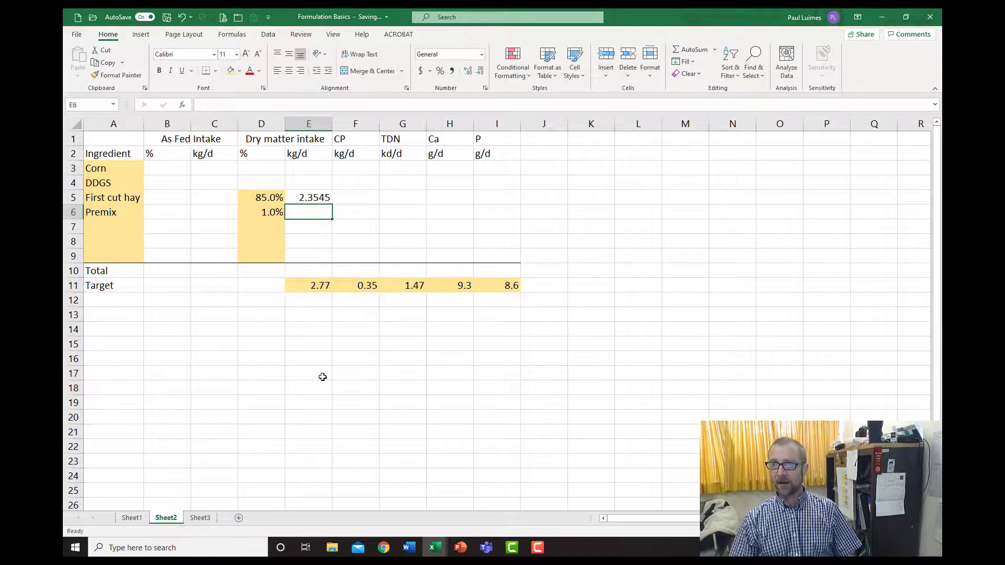
# Change the dry matter intake percentage of First cut hay in D5 to 50%
pyautogui.press('Up')
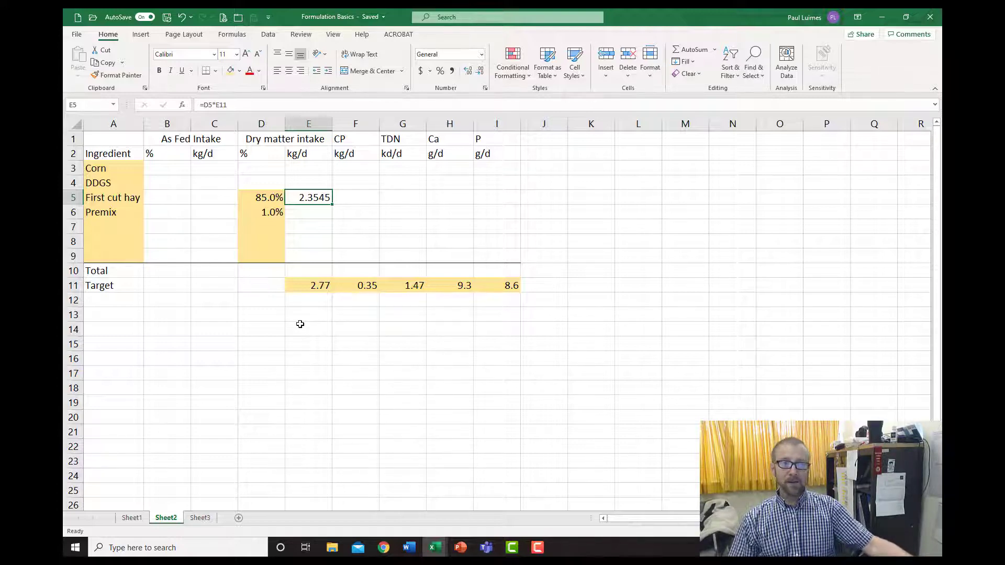
pyautogui.press('Left')
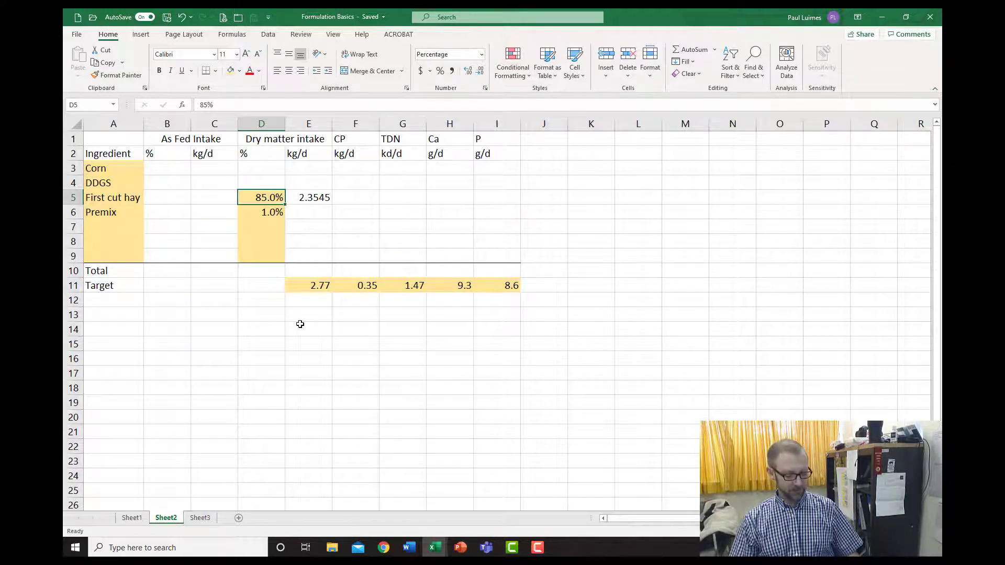
pyautogui.write('50')
pyautogui.press('Right')
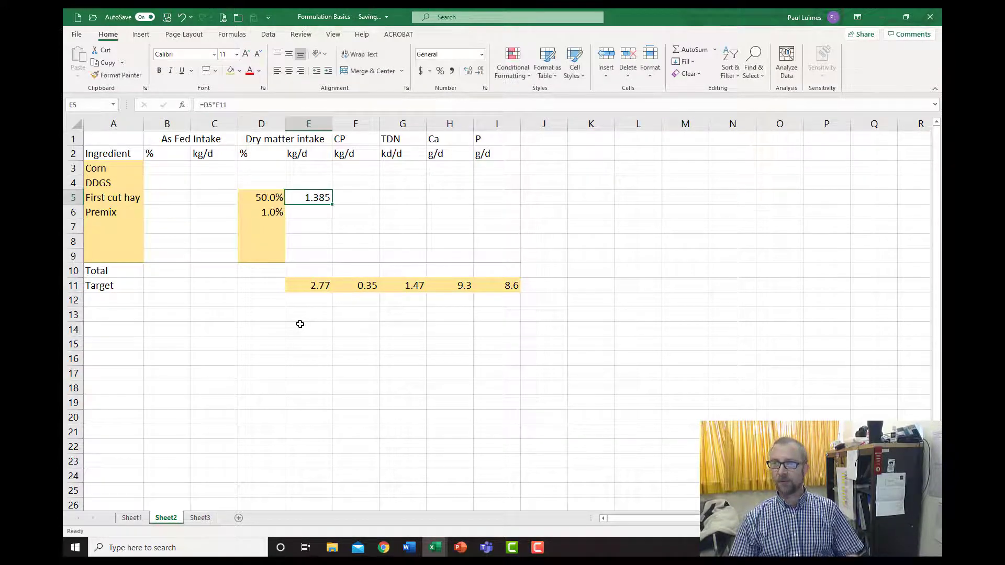
# Calculate the dry matter intake of Premix in E6 with the formula =D6*E11
pyautogui.click(314, 212)
pyautogui.write('=')
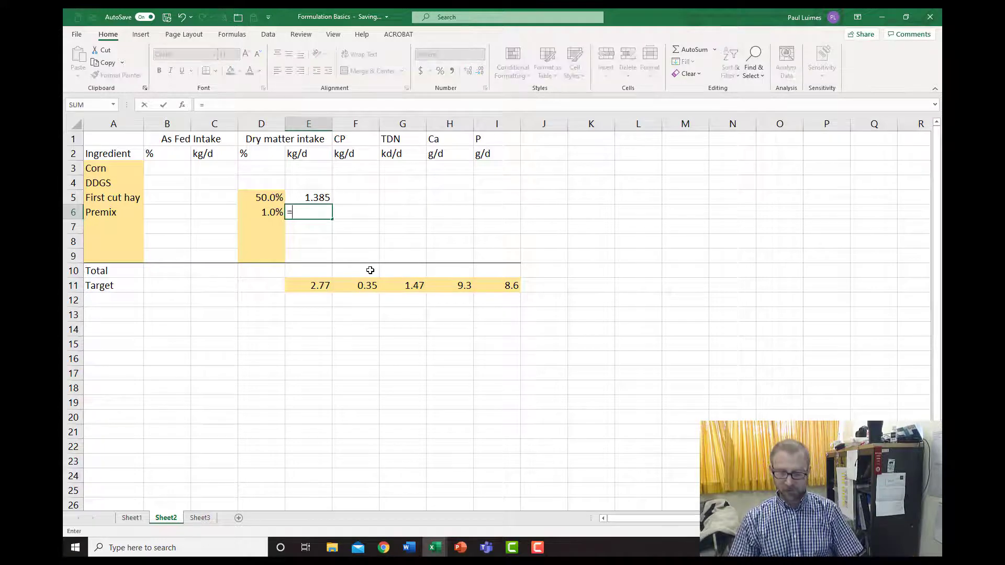
pyautogui.press('Left')
pyautogui.write('*')
pyautogui.press('Down')
pyautogui.press('Down')
pyautogui.press('Down')
pyautogui.press('Down')
pyautogui.press('Down')
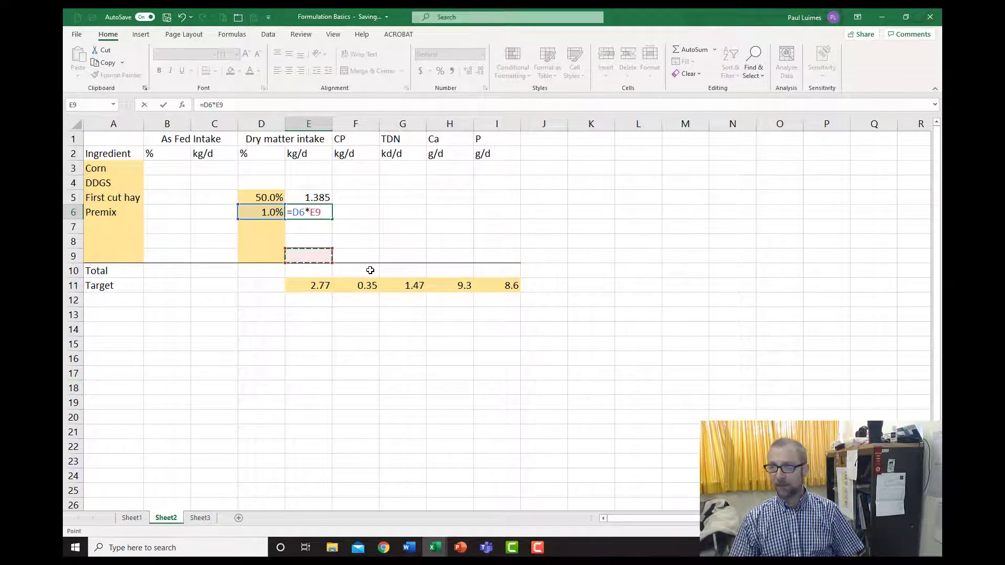
pyautogui.press('Return')
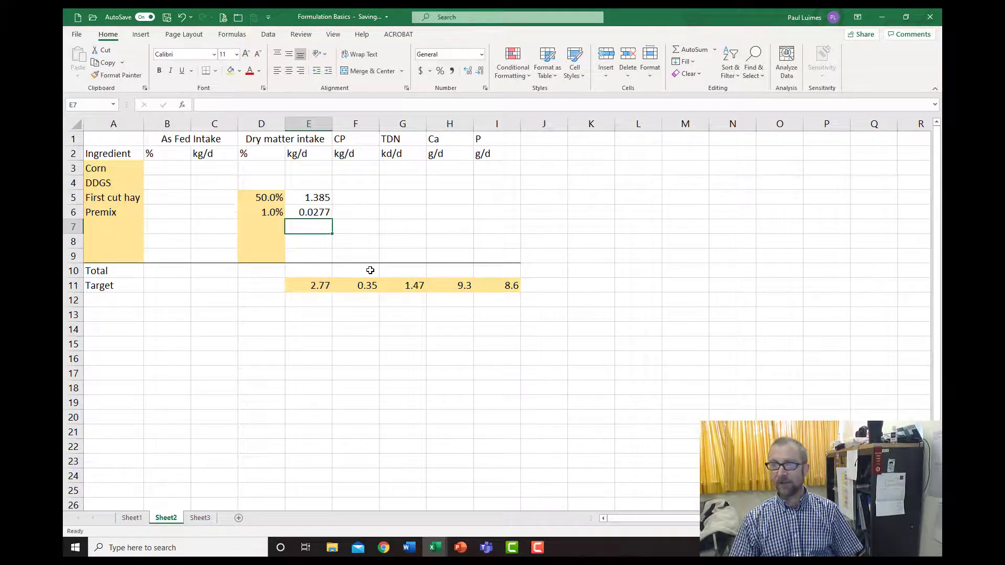
pyautogui.press('Left')
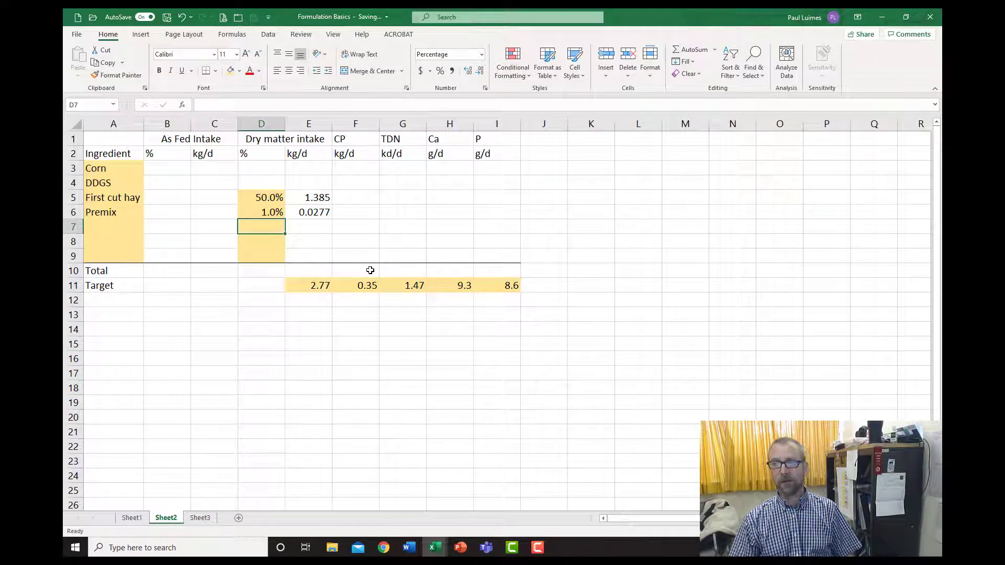
pyautogui.press('Down')
pyautogui.press('Down')
pyautogui.press('Up')
pyautogui.press('Up')
pyautogui.press('Right')
pyautogui.press('Up')
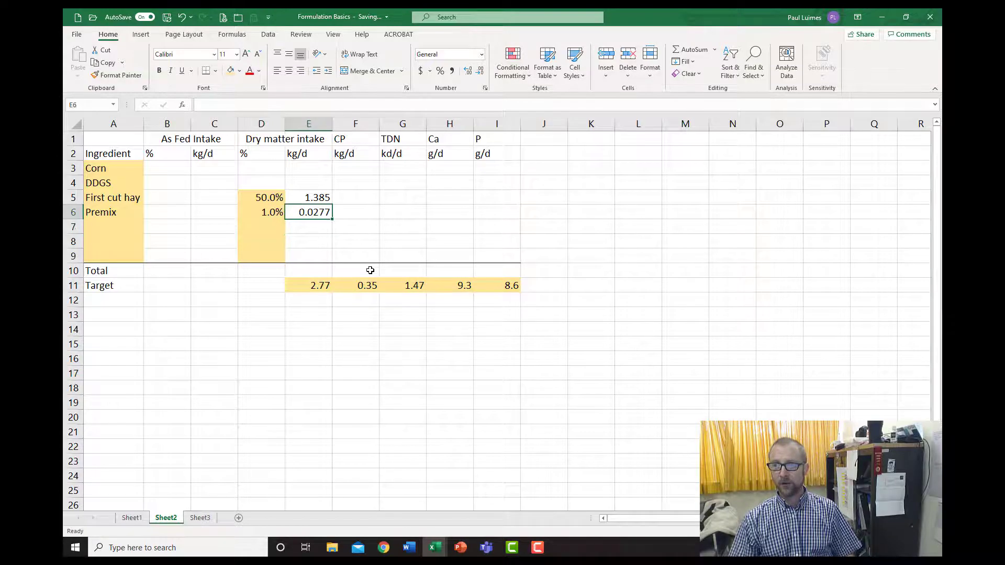
# Make the E11 target reference absolute in the First cut hay intake formula, so that E5 reads =D5*$E$11
pyautogui.press('Down')
pyautogui.press('Up')
pyautogui.press('Up')
pyautogui.press('Up')
pyautogui.press('Down')
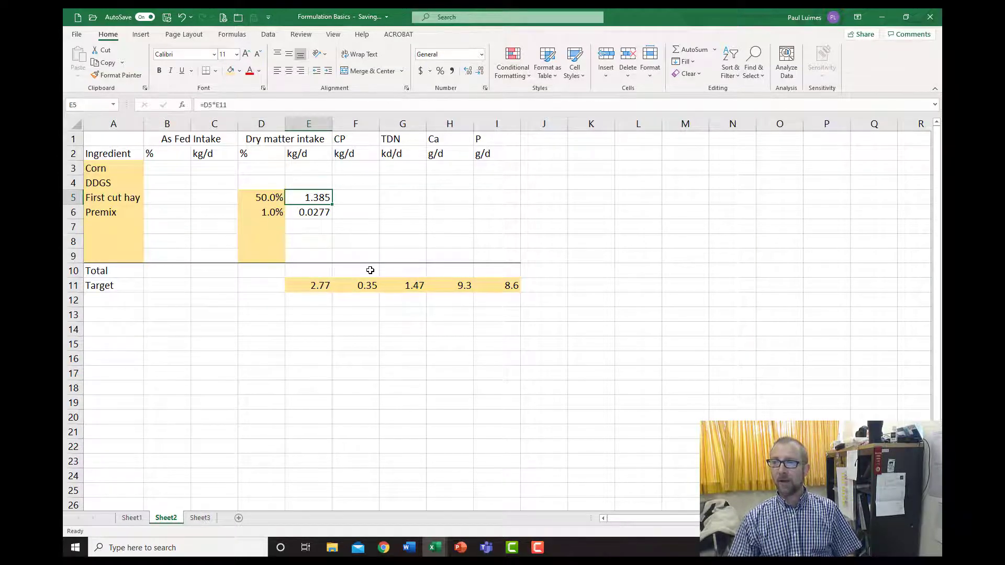
pyautogui.doubleClick(316, 197)
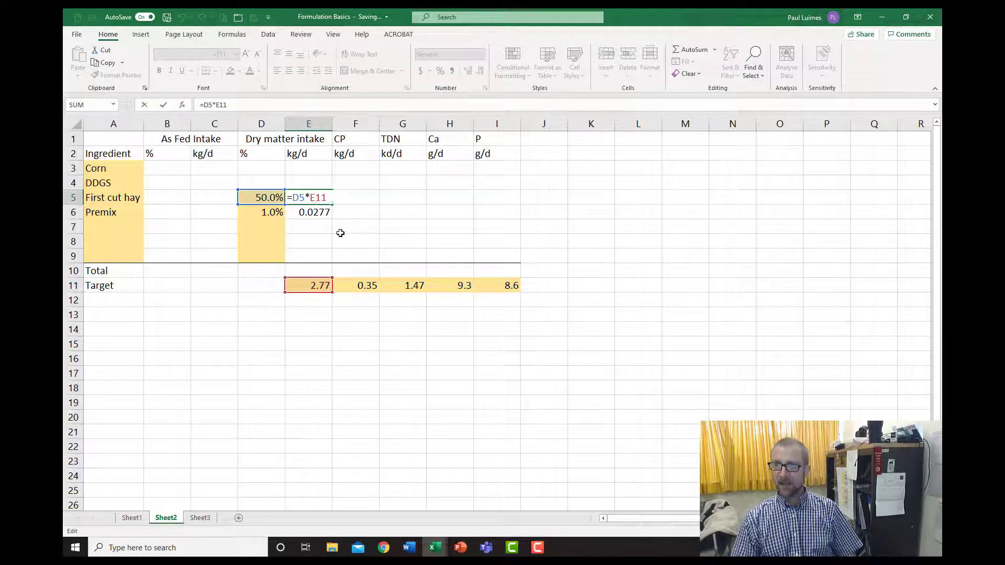
pyautogui.write('$')
pyautogui.press('Right')
pyautogui.write('$')
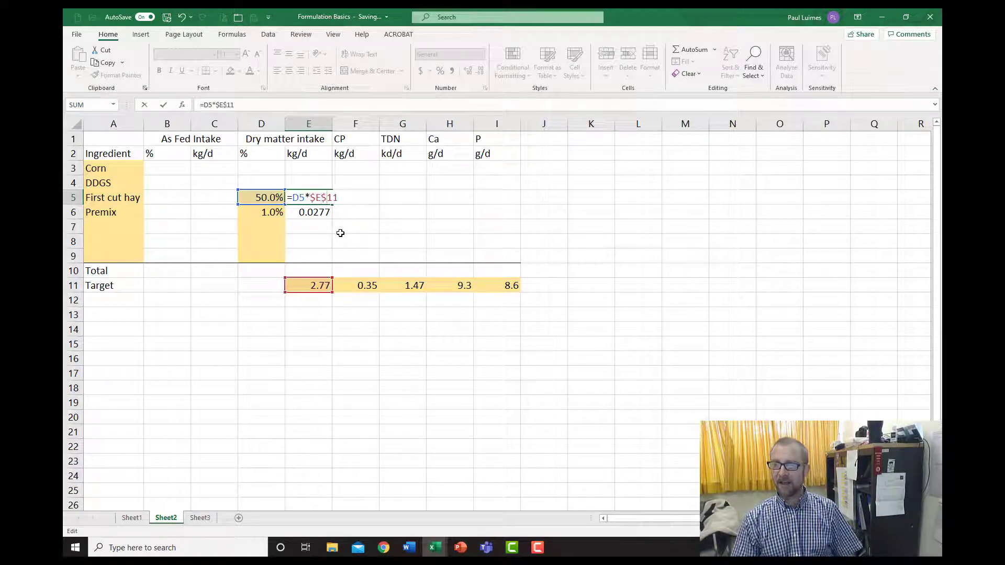
pyautogui.press('Return')
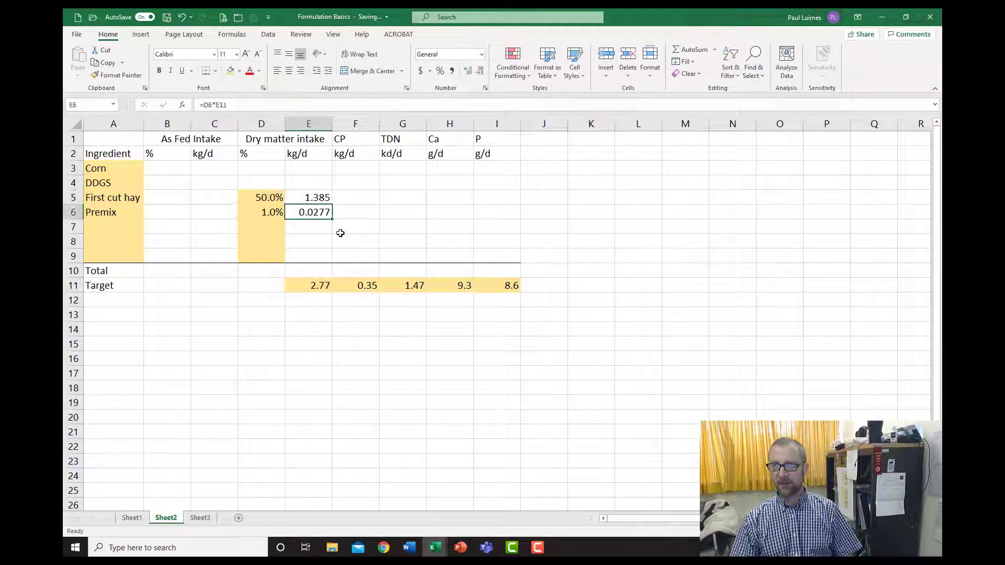
# Copy the dry matter intake formula from E5 into each of the cells E6 through E9
pyautogui.press('Up')
pyautogui.hotkey('ctrl', 'c')
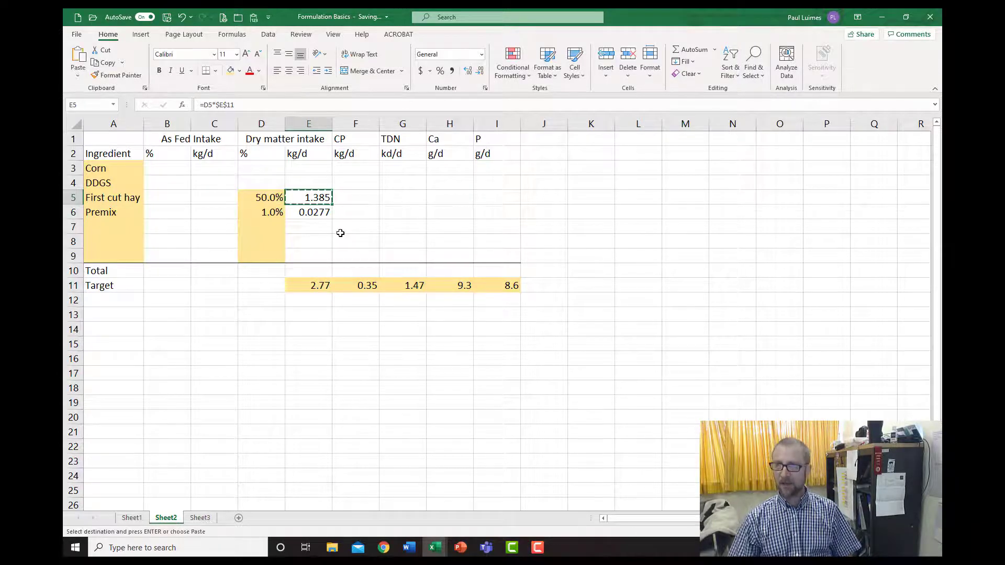
pyautogui.press('Down')
pyautogui.hotkey('ctrl', 'v')
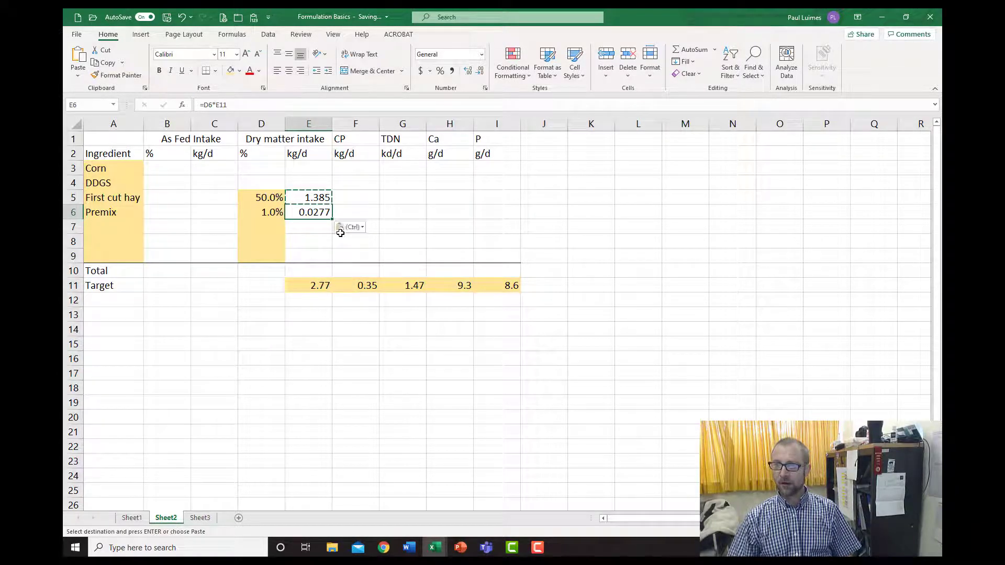
pyautogui.press('Down')
pyautogui.hotkey('ctrl', 'v')
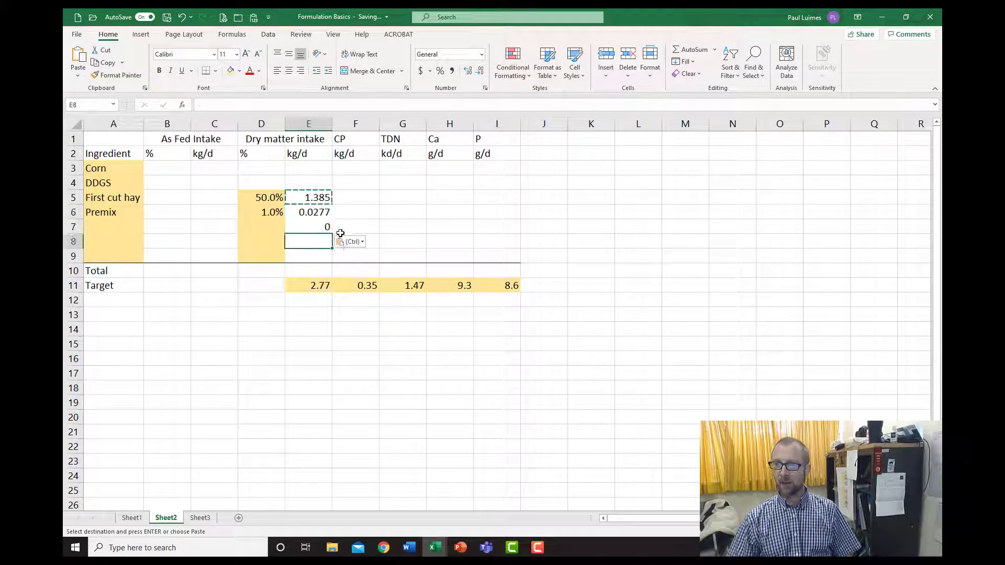
pyautogui.press('Down')
pyautogui.hotkey('ctrl', 'v')
pyautogui.press('Down')
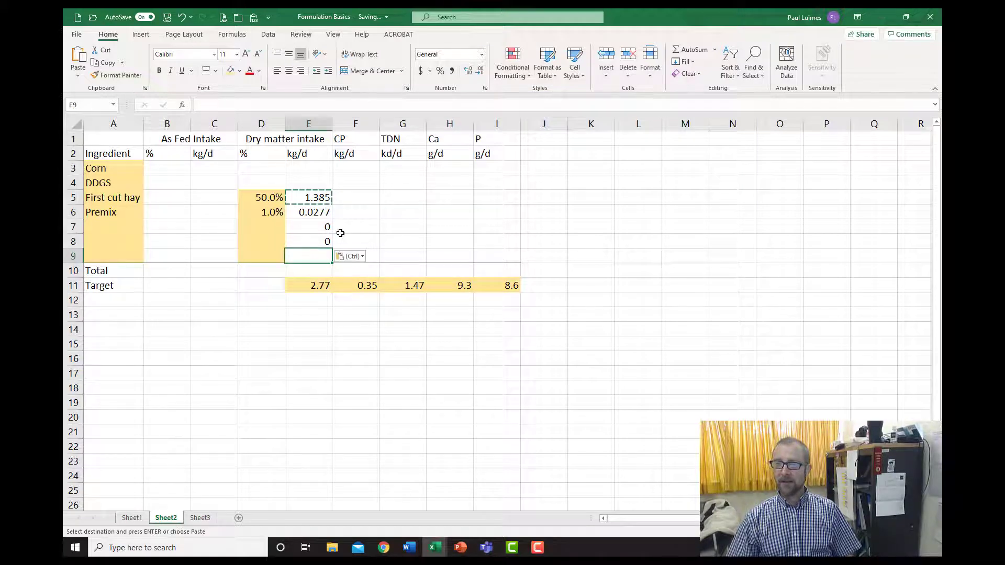
pyautogui.hotkey('ctrl', 'v')
pyautogui.press('Down')
pyautogui.press('Down')
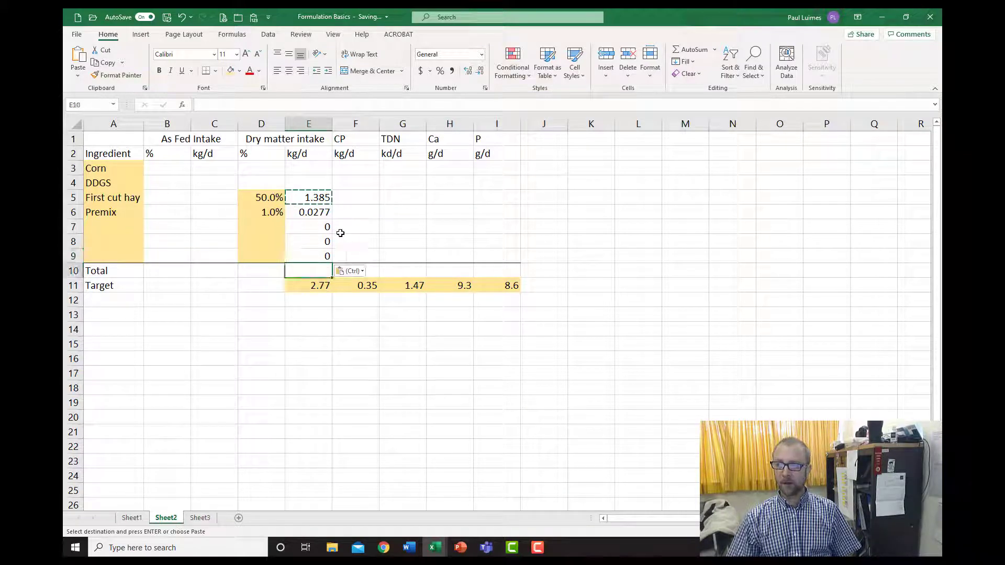
pyautogui.press('Up')
pyautogui.press('Up')
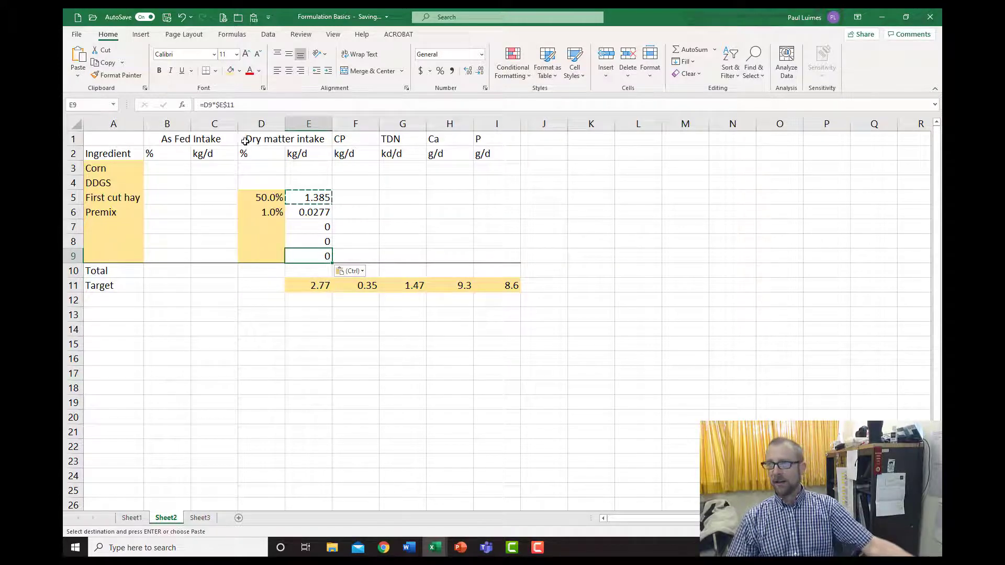
pyautogui.press('Escape')
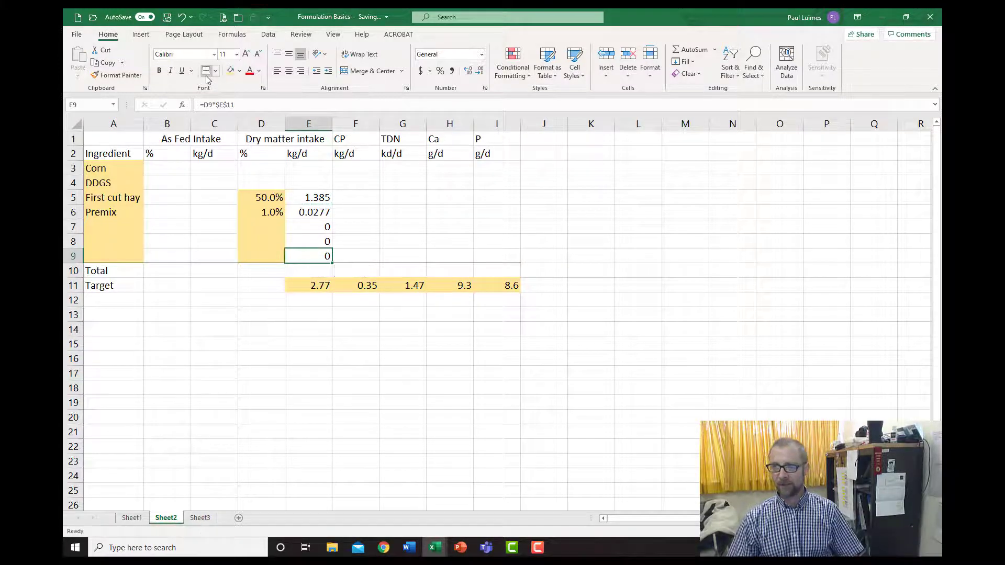
# Test the copied intake formula by entering 10% in D7, and clear the entry again
pyautogui.press('Up')
pyautogui.press('Up')
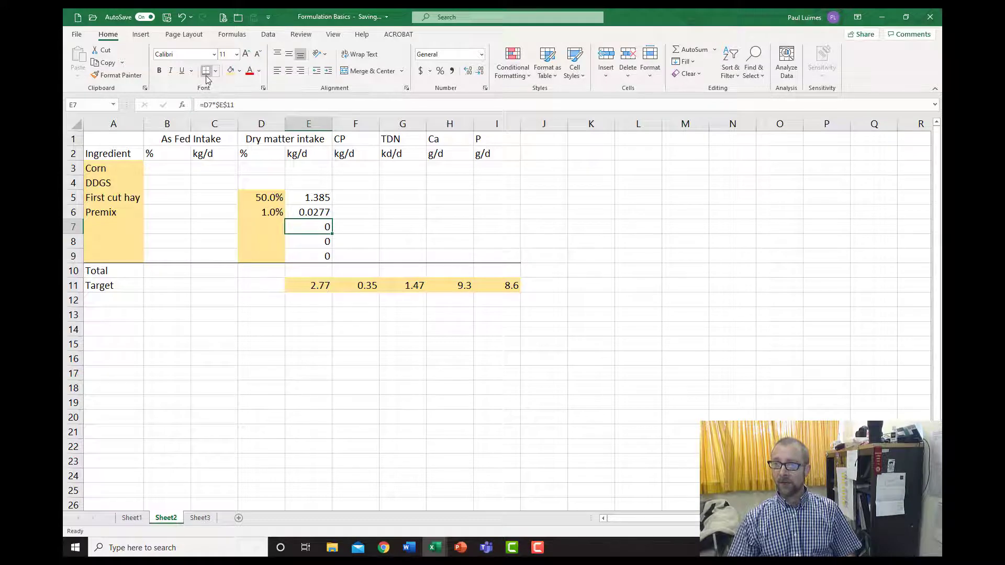
pyautogui.press('Left')
pyautogui.write('10')
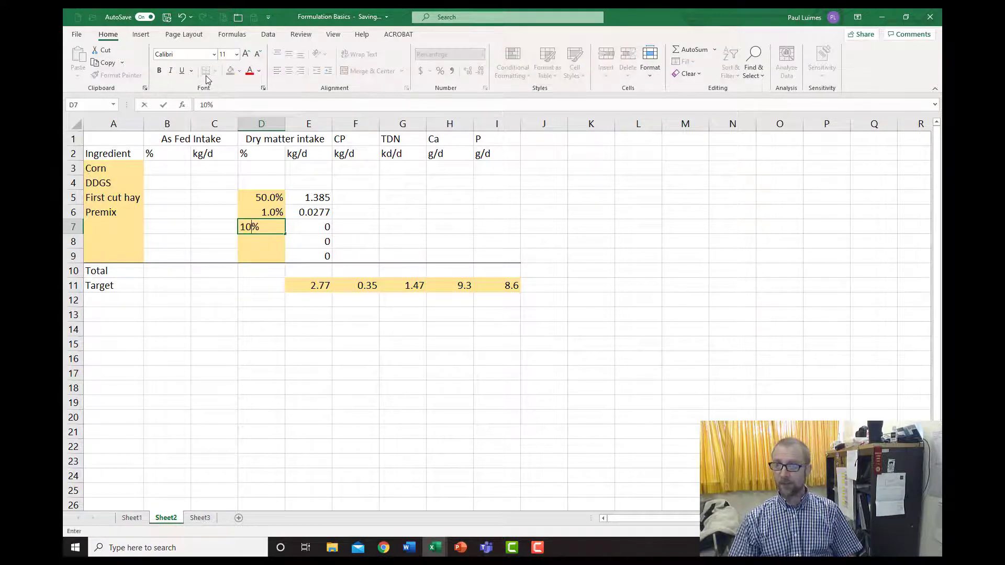
pyautogui.press('Return')
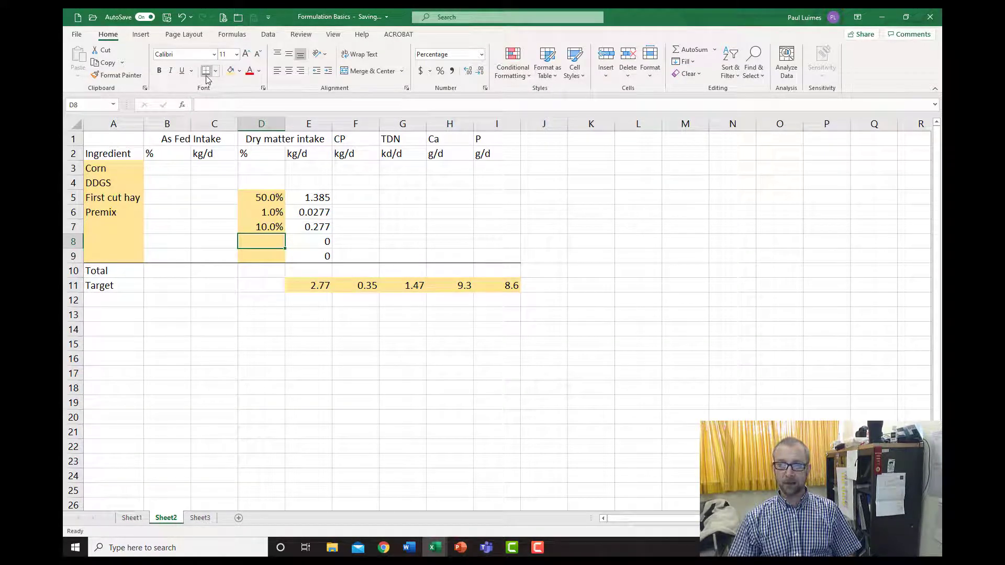
pyautogui.press('Up')
pyautogui.press('Delete')
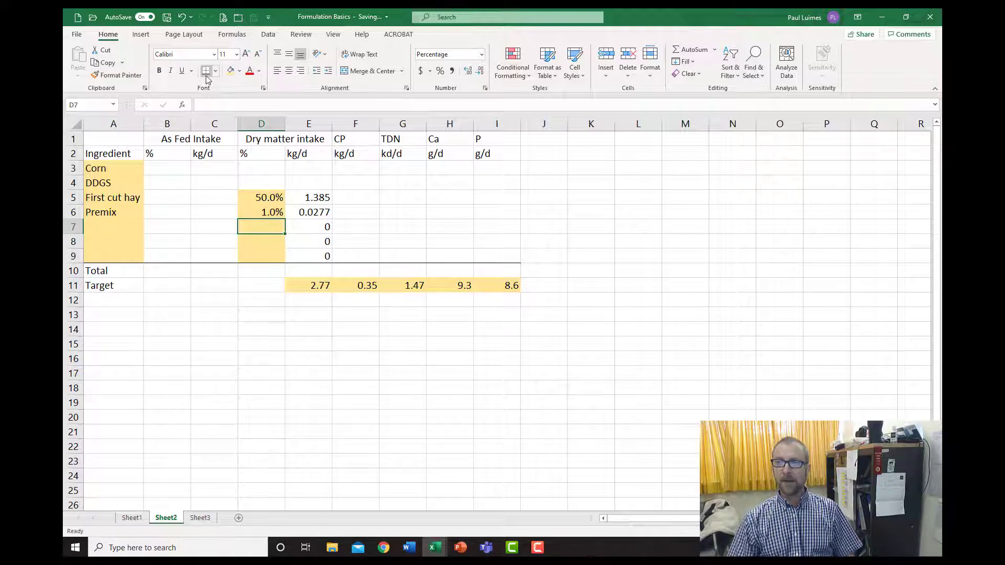
# Link K3 to the first ingredient name with the formula =A3 to start a nutrient composition table
pyautogui.press('Up')
pyautogui.press('Up')
pyautogui.press('Up')
pyautogui.press('Up')
pyautogui.press('Up')
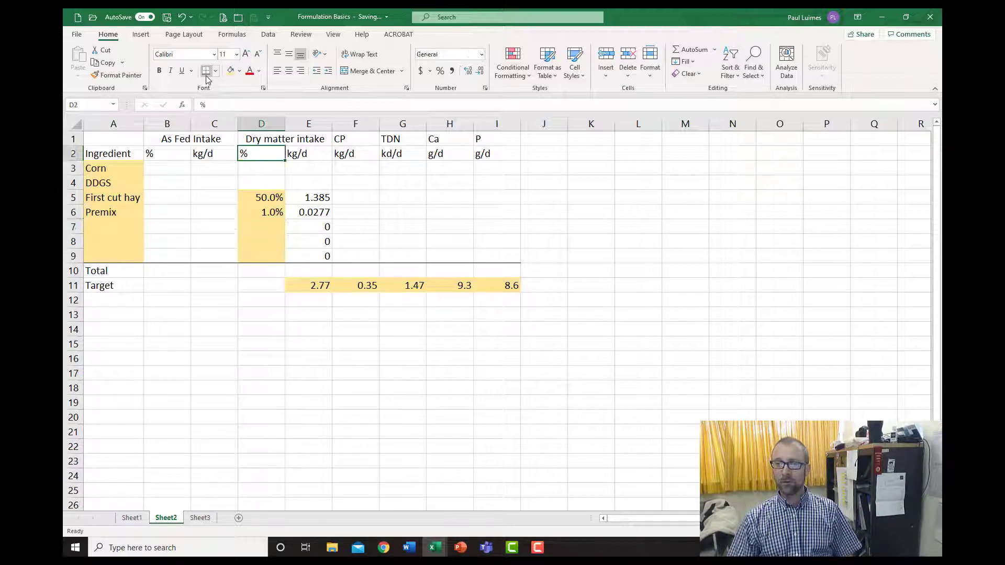
pyautogui.press('Down')
pyautogui.press('Right')
pyautogui.press('Right')
pyautogui.press('Right')
pyautogui.press('Right')
pyautogui.press('Right')
pyautogui.press('Right')
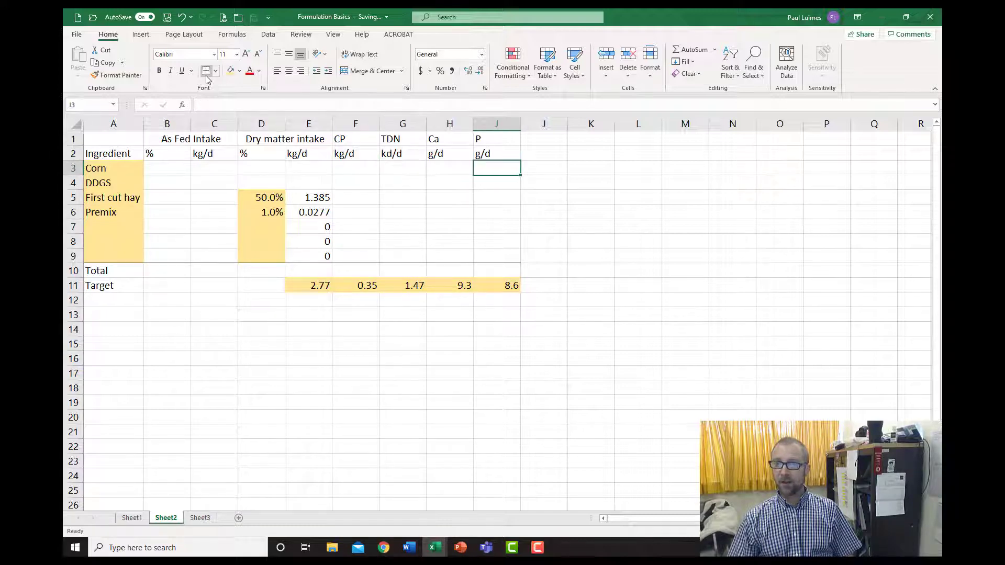
pyautogui.press('Right')
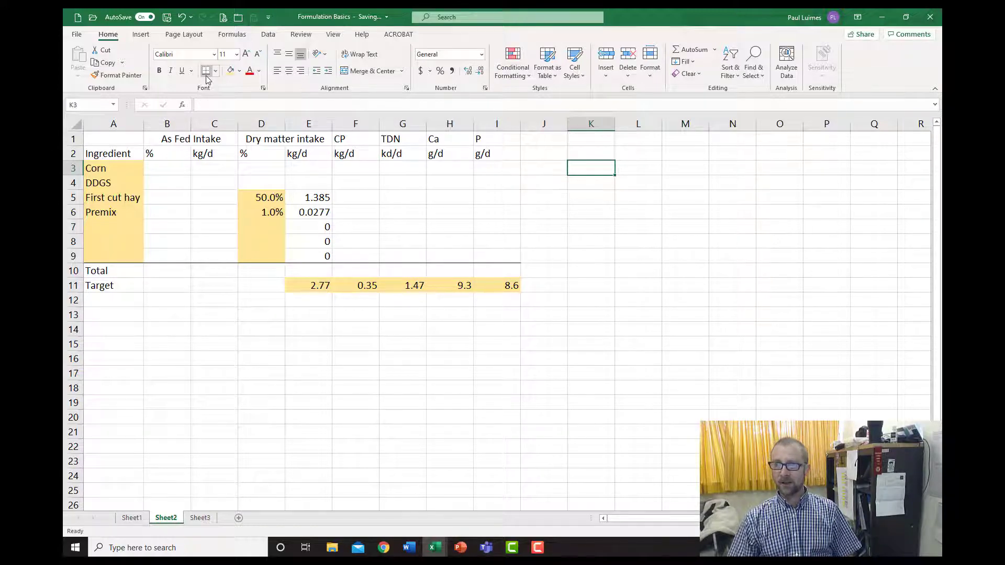
pyautogui.write('=')
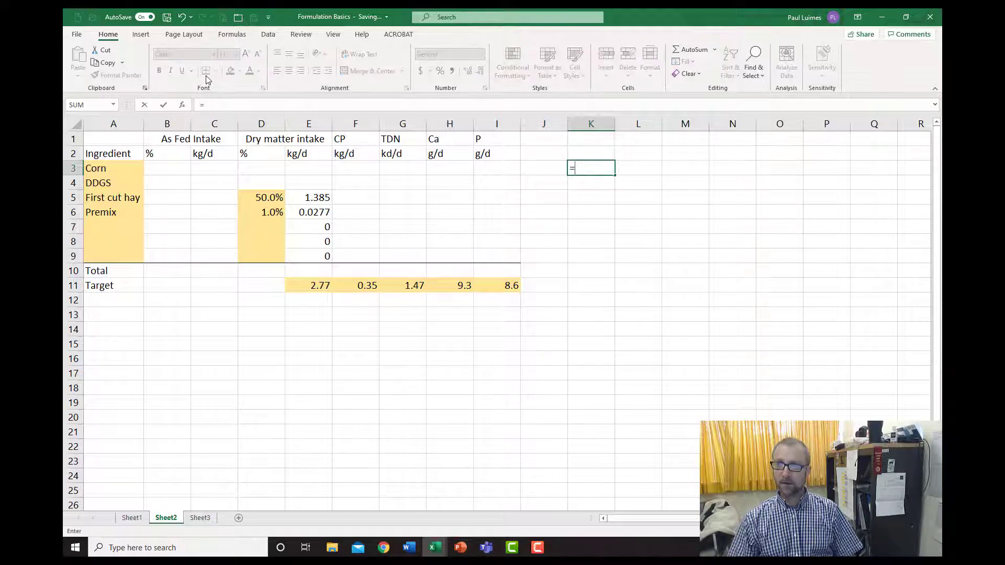
pyautogui.press('Left')
pyautogui.press('Left')
pyautogui.press('Left')
pyautogui.press('Left')
pyautogui.press('Left')
pyautogui.press('Left')
pyautogui.press('Left')
pyautogui.press('Left')
pyautogui.press('Left')
pyautogui.press('Left')
pyautogui.press('Return')
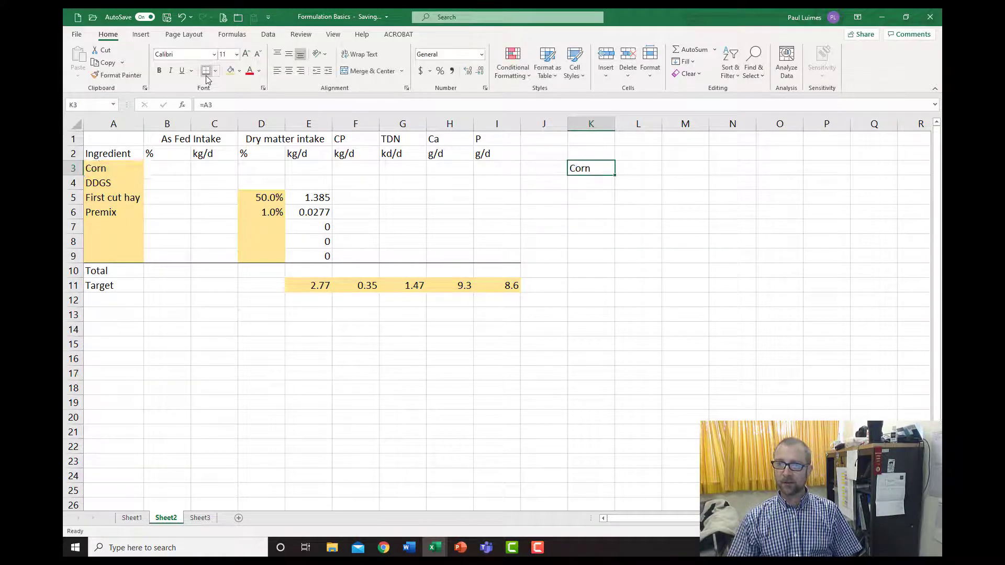
# Copy the ingredient name link from K3 into each of the cells K4 through K9
pyautogui.hotkey('ctrl', 'c')
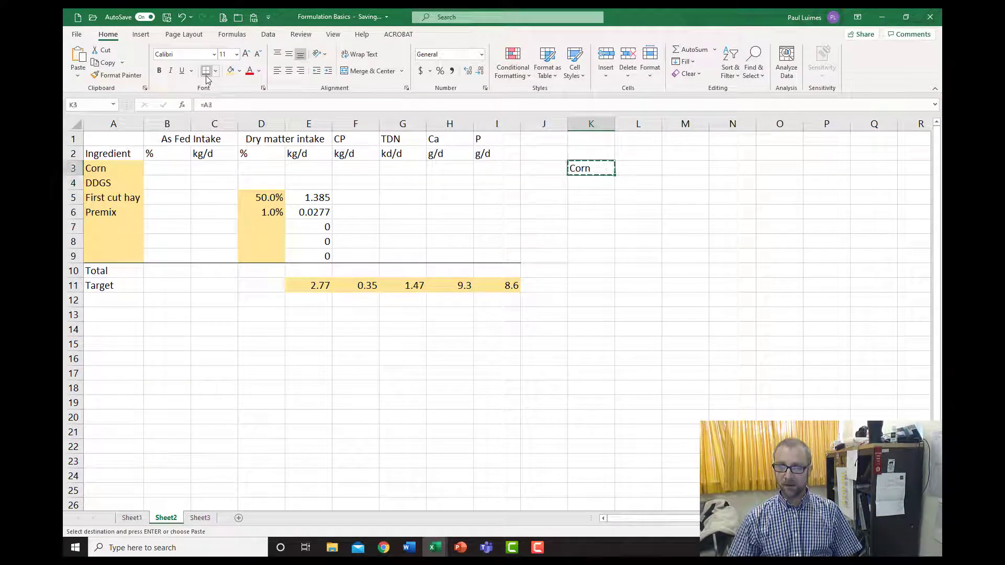
pyautogui.press('Down')
pyautogui.hotkey('ctrl', 'v')
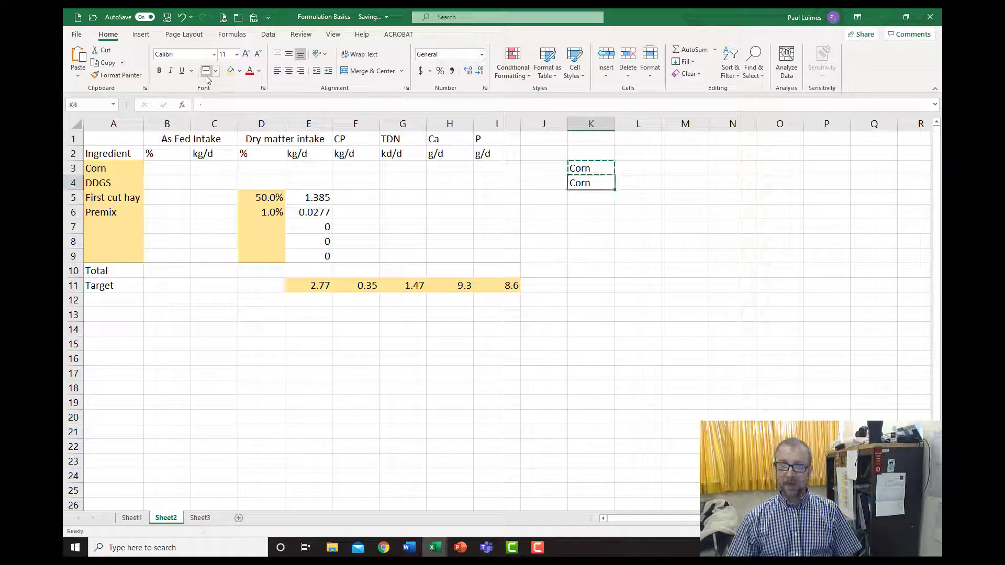
pyautogui.press('Down')
pyautogui.hotkey('ctrl', 'v')
pyautogui.press('Down')
pyautogui.hotkey('ctrl', 'v')
pyautogui.press('Down')
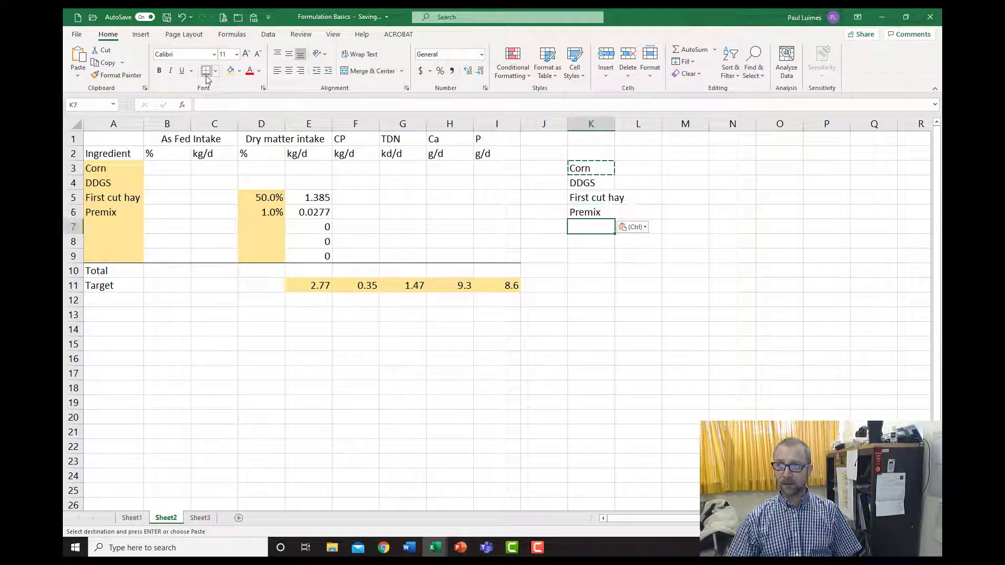
pyautogui.hotkey('ctrl', 'v')
pyautogui.press('Down')
pyautogui.hotkey('ctrl', 'v')
pyautogui.press('Down')
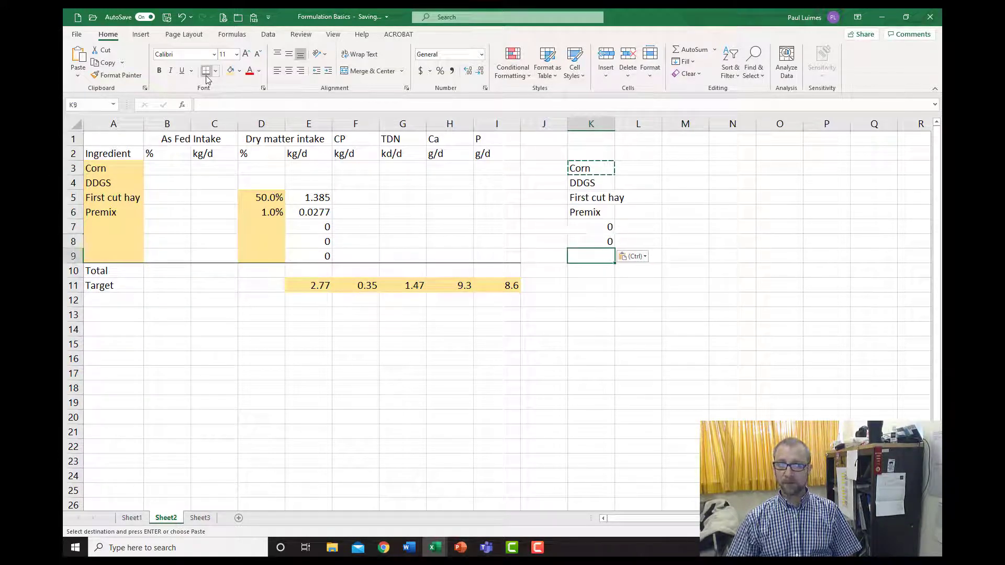
pyautogui.hotkey('ctrl', 'v')
# Autofit the width of column K to the ingredient names
pyautogui.press('Up')
pyautogui.press('Up')
pyautogui.press('Up')
pyautogui.press('Up')
pyautogui.press('Up')
pyautogui.press('Up')
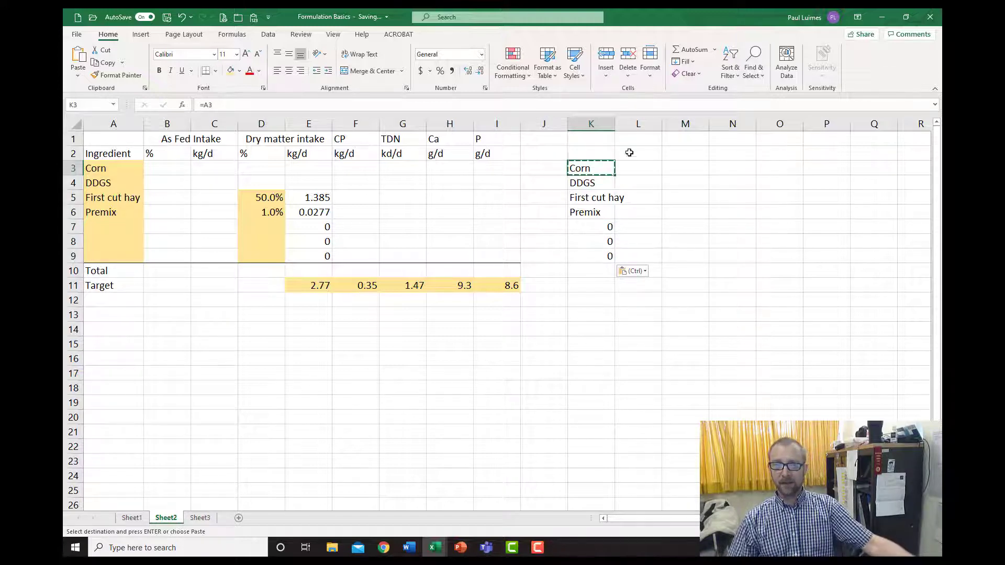
pyautogui.doubleClick(615, 123)
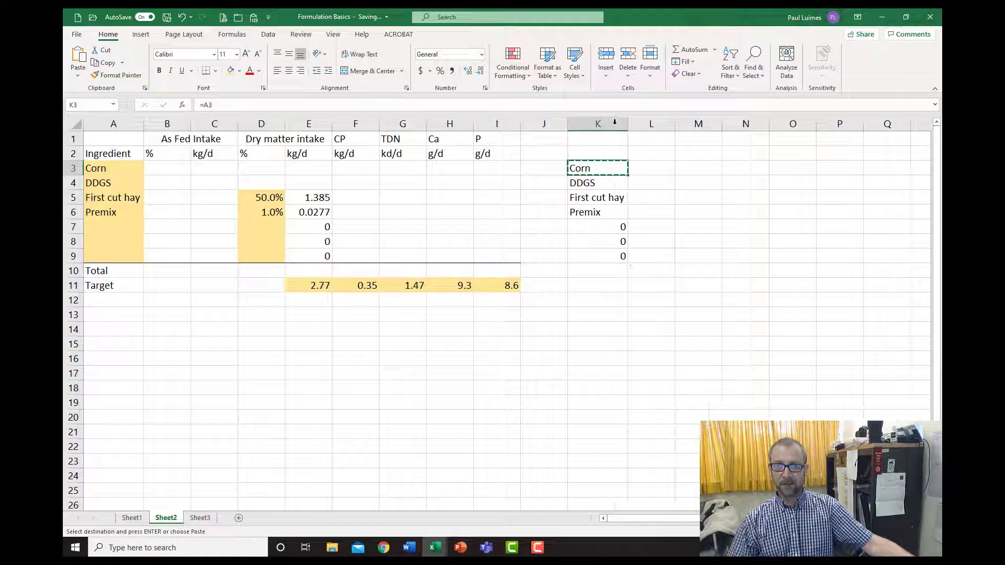
# Enter the nutrient headings DM, CP, TDN, Ca and P in L1 through P1
pyautogui.click(645, 152)
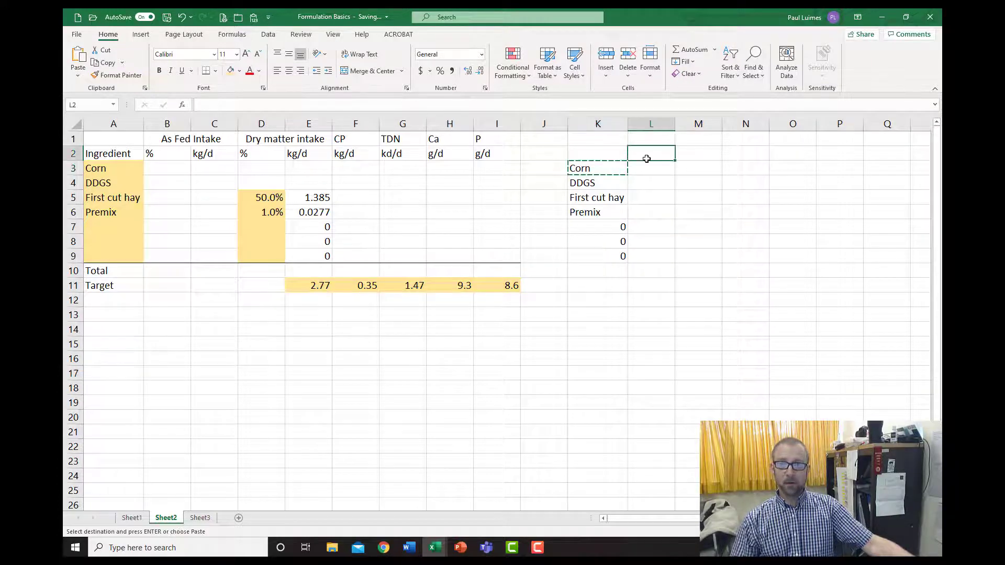
pyautogui.click(647, 138)
pyautogui.write('DM')
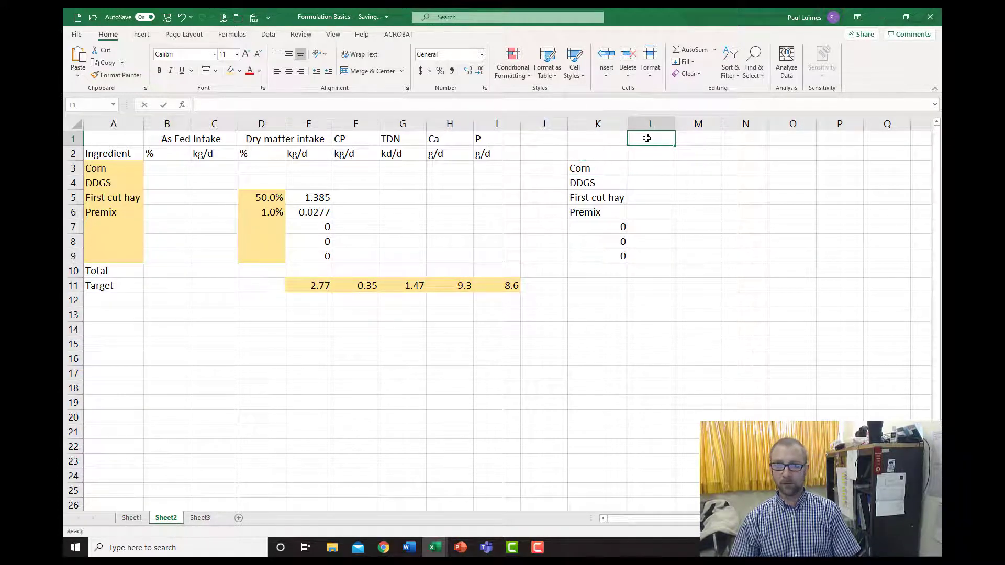
pyautogui.press('Tab')
pyautogui.write('CP')
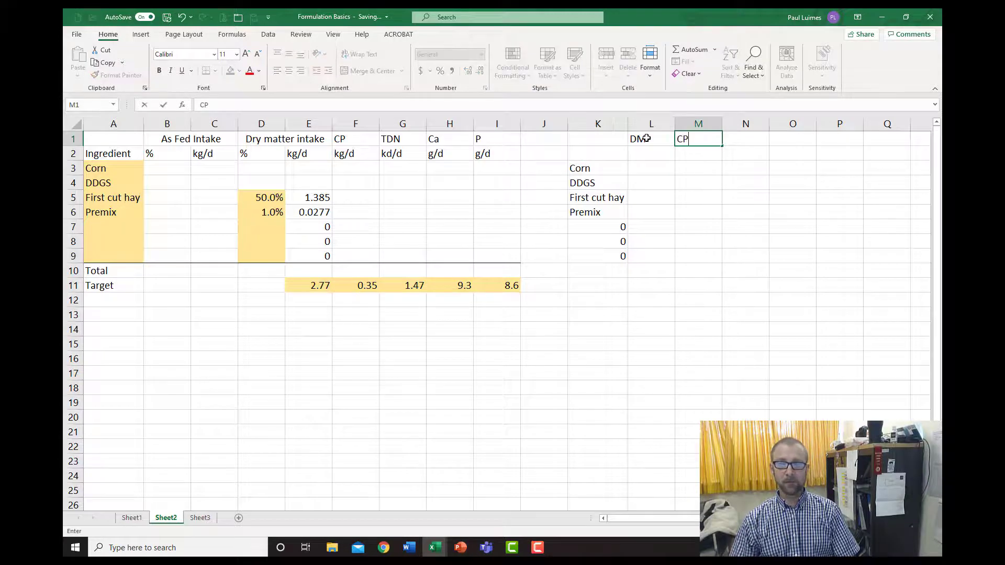
pyautogui.press('Tab')
pyautogui.write('TDN')
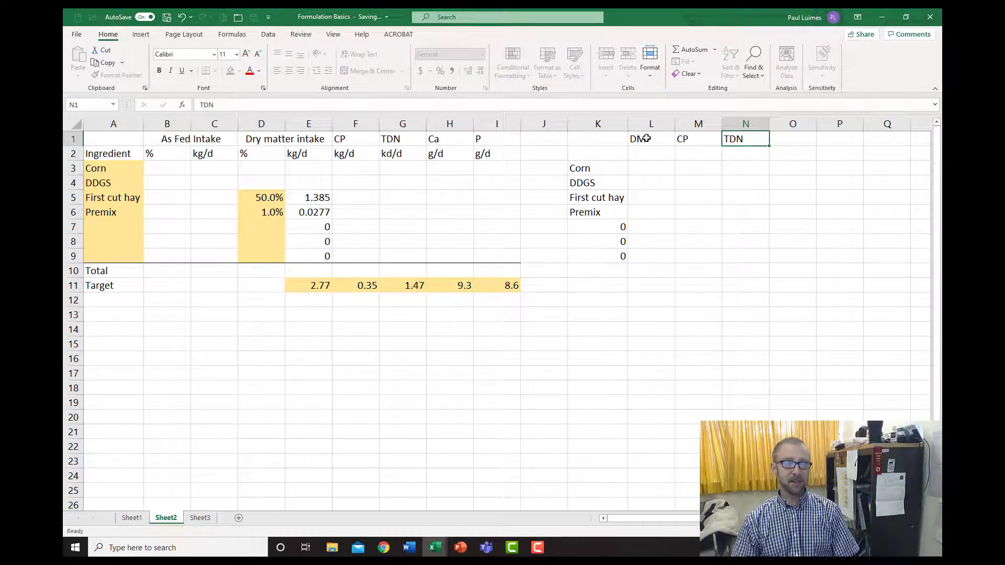
pyautogui.press('Tab')
pyautogui.write('Ca')
pyautogui.press('Tab')
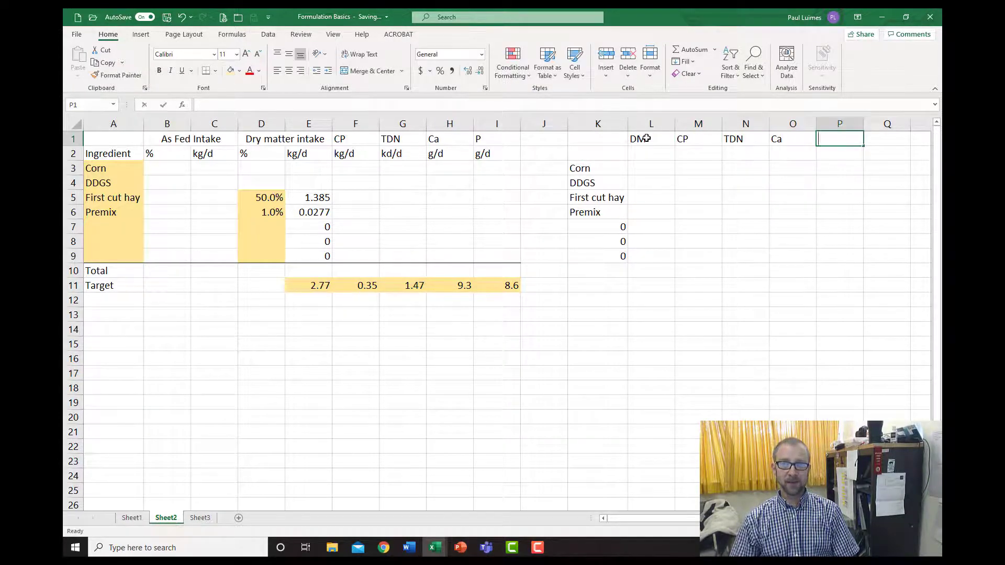
pyautogui.write('P')
pyautogui.press('Return')
# Enter % as the unit under each nutrient heading in L2 through P2
pyautogui.press('Left')
pyautogui.press('Left')
pyautogui.press('Left')
pyautogui.press('Left')
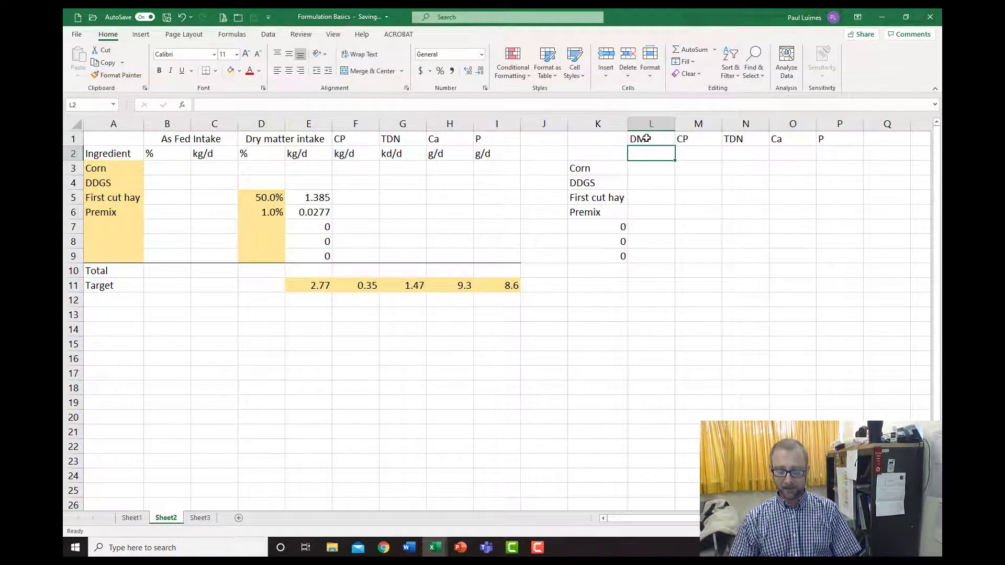
pyautogui.write('%')
pyautogui.press('Tab')
pyautogui.write('%')
pyautogui.press('Tab')
pyautogui.write('%')
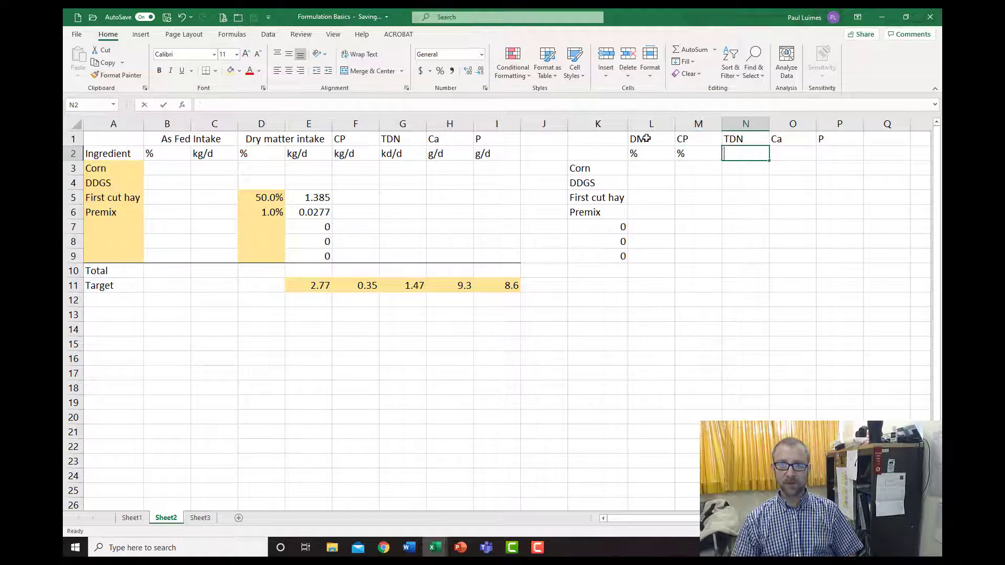
pyautogui.press('Tab')
pyautogui.write('%')
pyautogui.press('Tab')
pyautogui.write('%')
pyautogui.press('Return')
# Format the nutrient composition cells L3:P9 as percentages with one decimal place
pyautogui.press('Left')
pyautogui.press('Left')
pyautogui.press('Left')
pyautogui.press('Left')
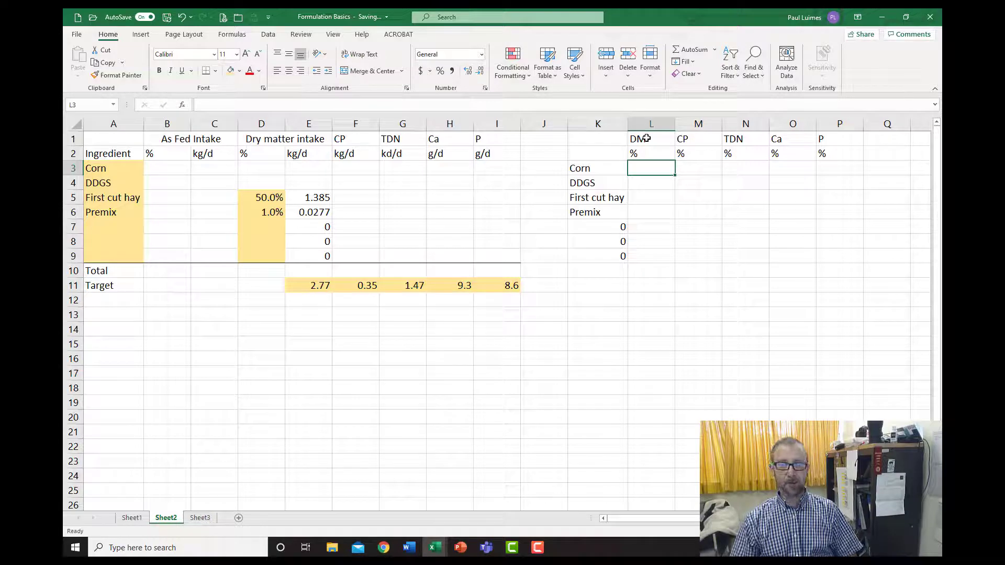
pyautogui.hotkey('shift', 'Down')
pyautogui.hotkey('shift', 'Down')
pyautogui.hotkey('shift', 'Down')
pyautogui.hotkey('shift', 'Down')
pyautogui.hotkey('shift', 'Down')
pyautogui.hotkey('shift', 'Down')
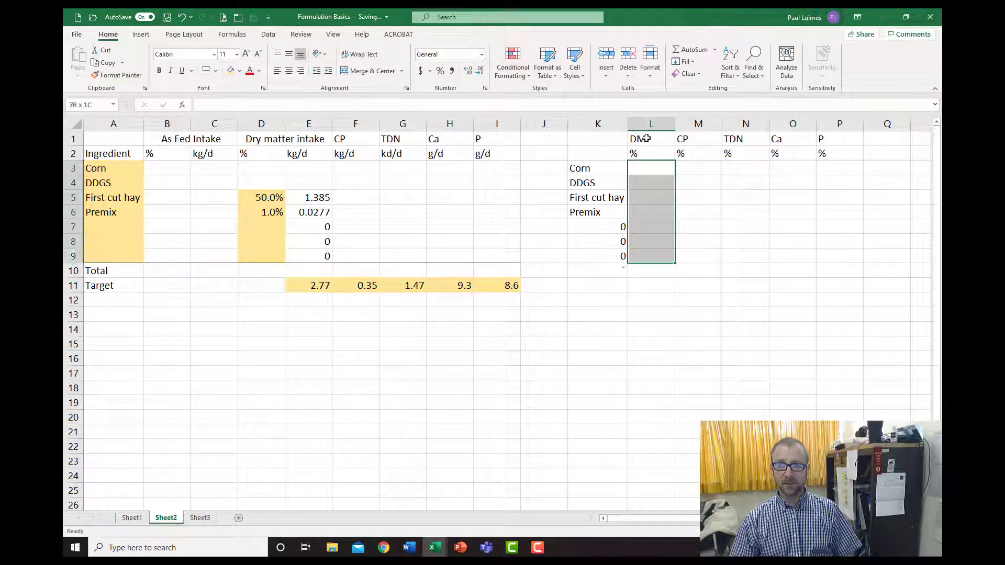
pyautogui.hotkey('shift', 'Right')
pyautogui.hotkey('shift', 'Right')
pyautogui.hotkey('shift', 'Right')
pyautogui.hotkey('shift', 'Right')
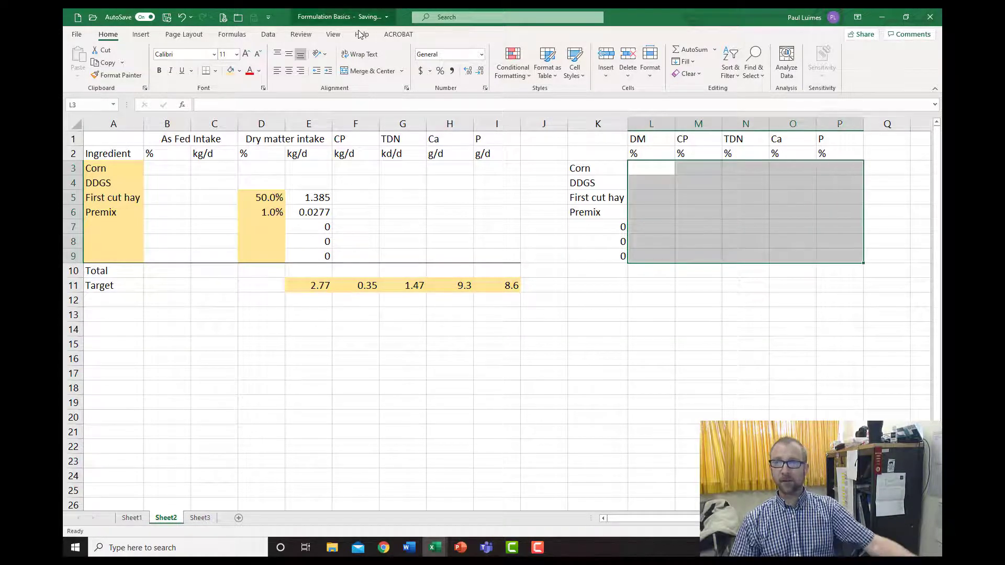
pyautogui.click(439, 71)
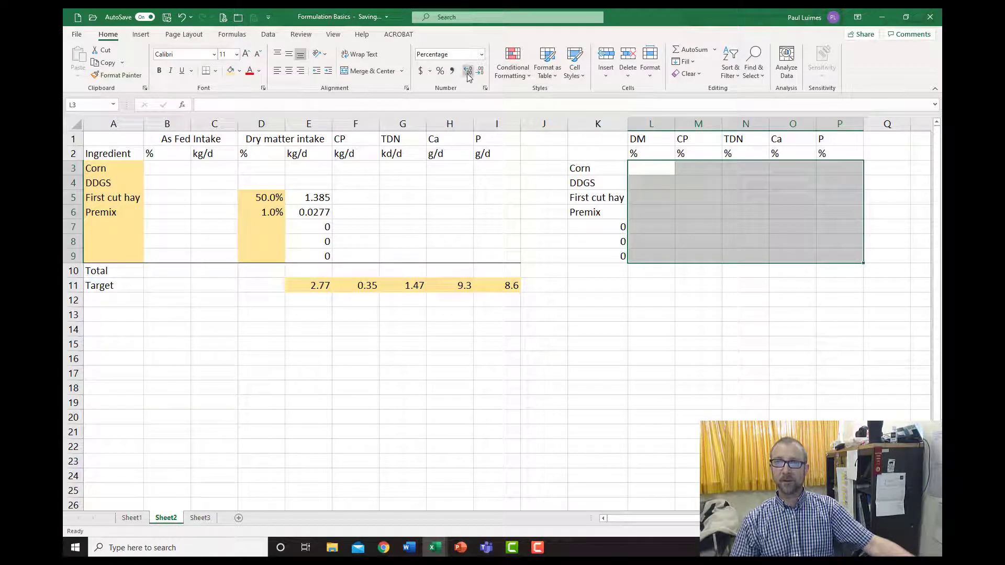
# Enter the DM contents in L3 through L6: corn 88%, DDGS 88%, first cut hay 85% and premix 99%
pyautogui.click(656, 167)
pyautogui.write('88')
pyautogui.press('Return')
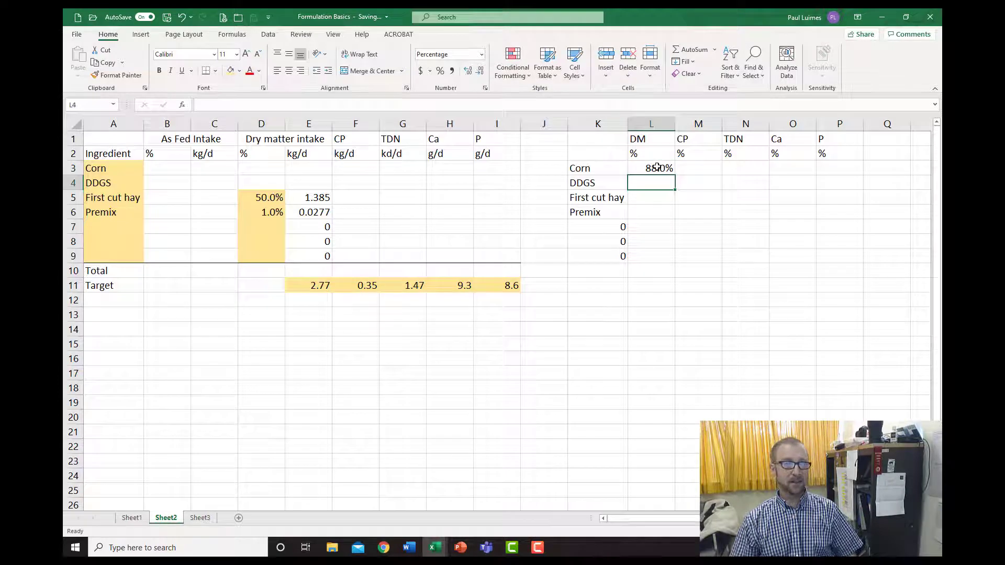
pyautogui.write('88')
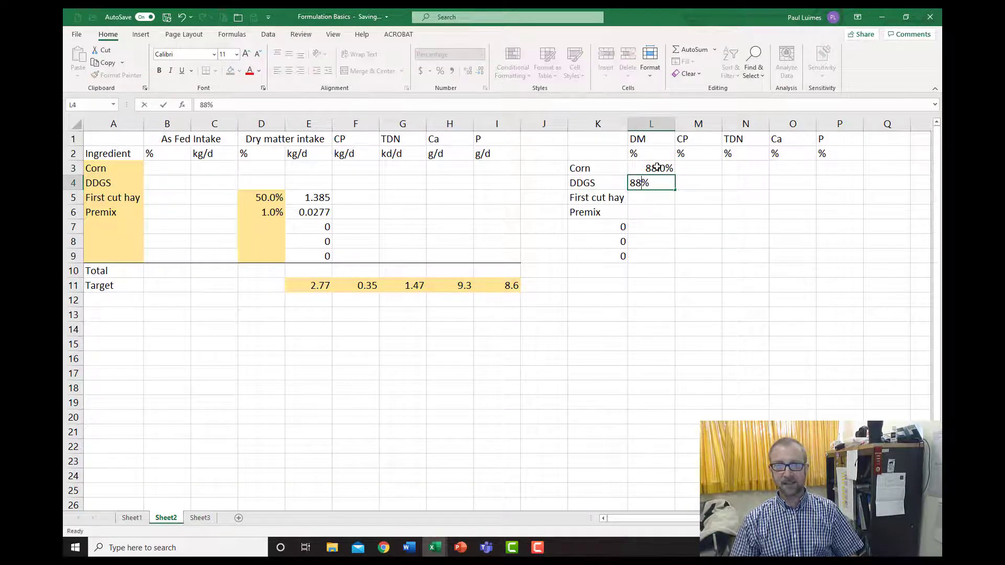
pyautogui.press('Return')
pyautogui.write('85')
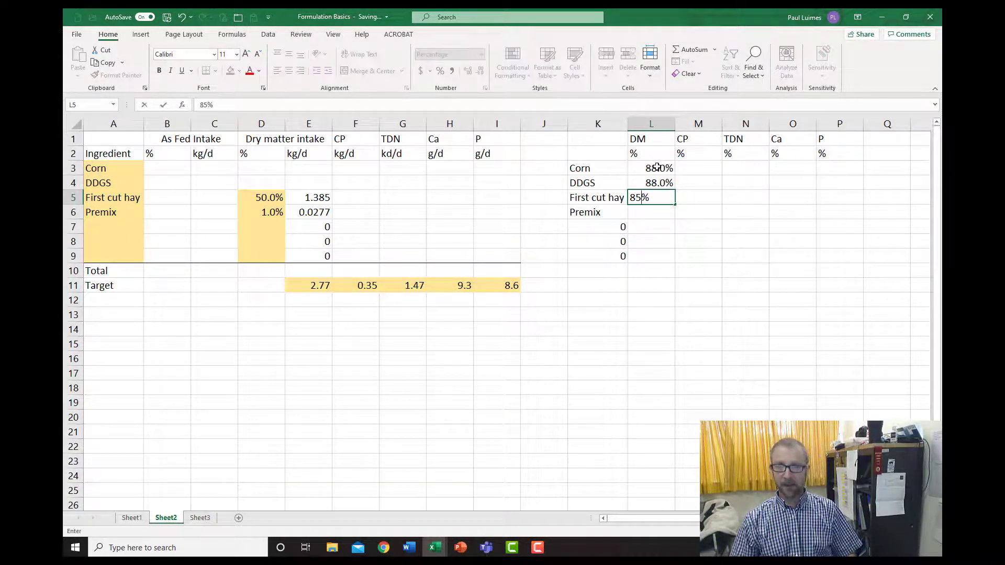
pyautogui.press('Return')
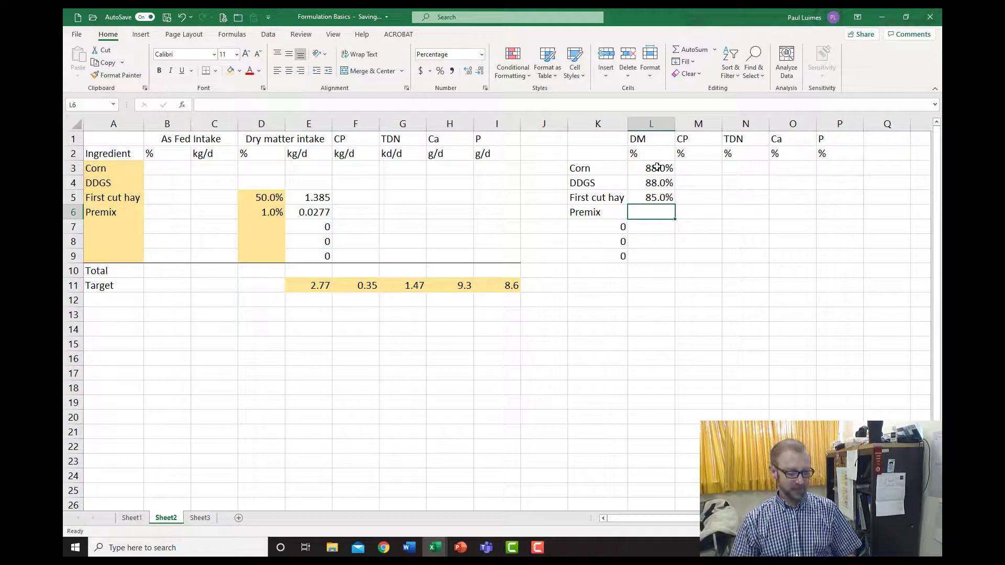
pyautogui.write('99')
pyautogui.press('Return')
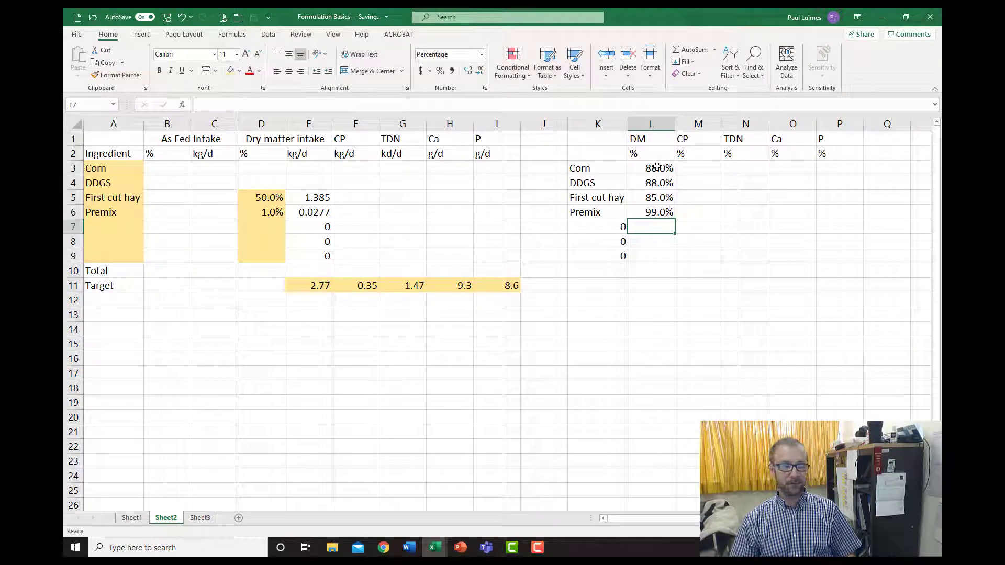
# Enter the CP contents in M3 through M6: corn 8%, DDGS 29%, first cut hay 12% and premix 0%
pyautogui.press('Up')
pyautogui.press('Up')
pyautogui.press('Right')
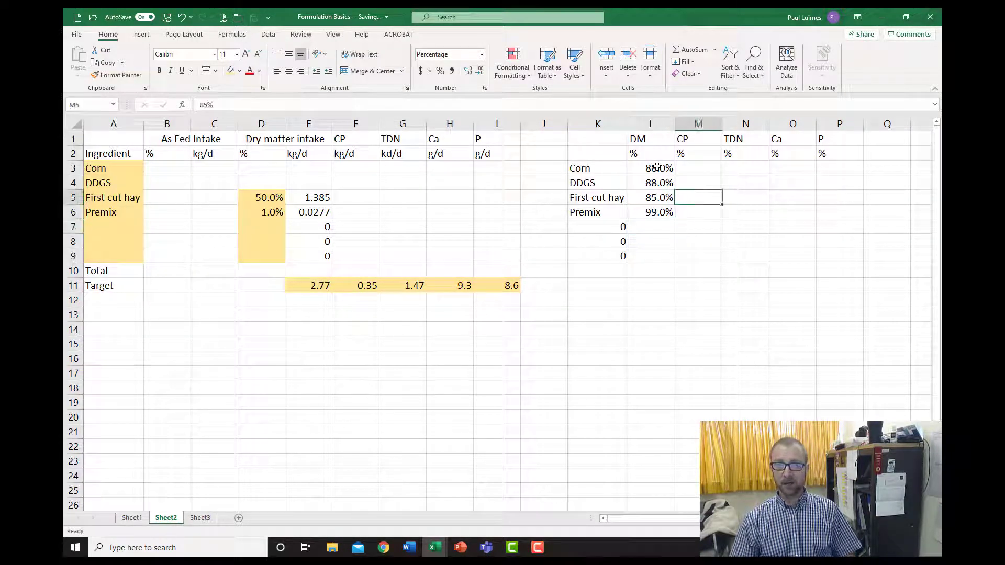
pyautogui.press('Up')
pyautogui.press('Up')
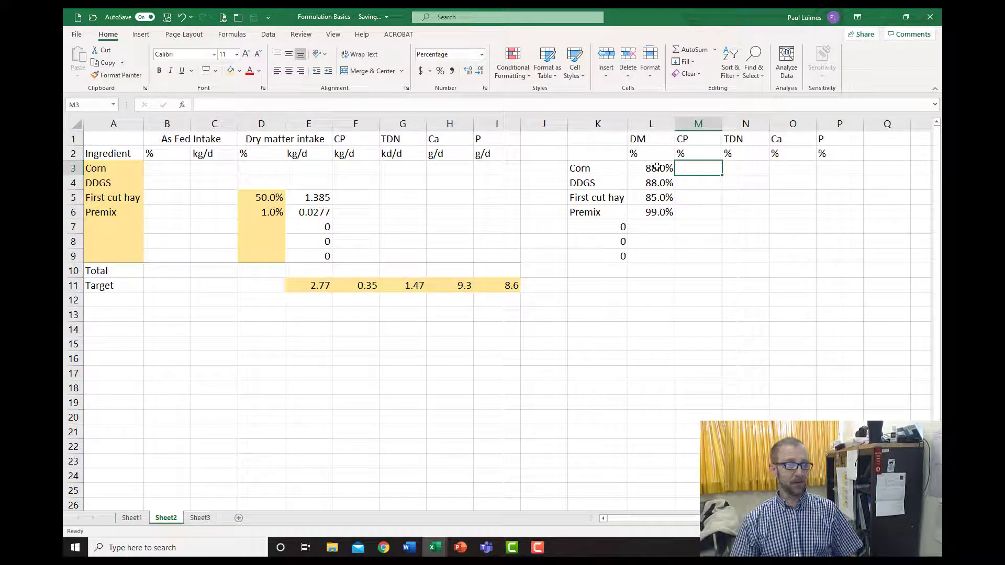
pyautogui.write('8')
pyautogui.press('Return')
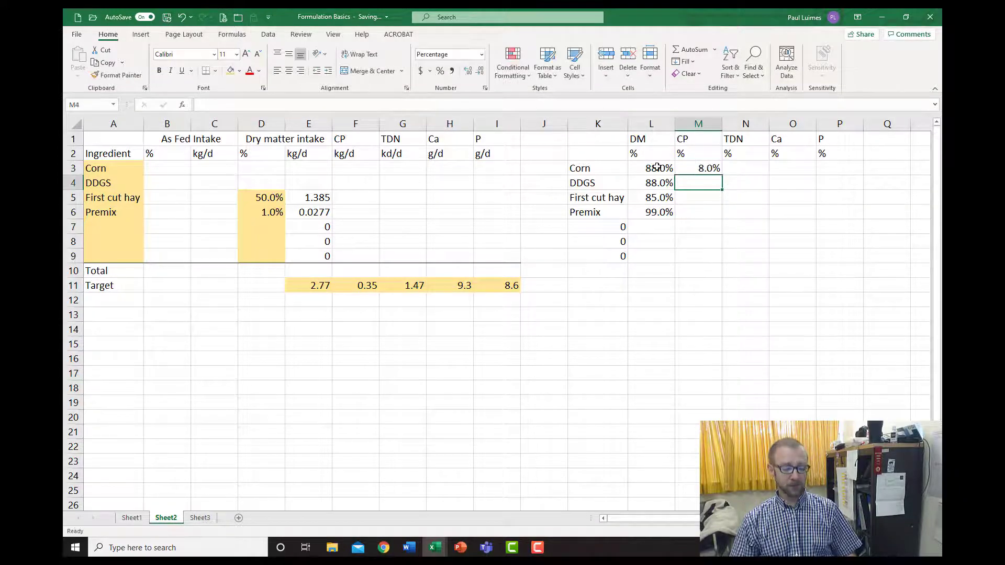
pyautogui.write('29')
pyautogui.press('Return')
pyautogui.write('12')
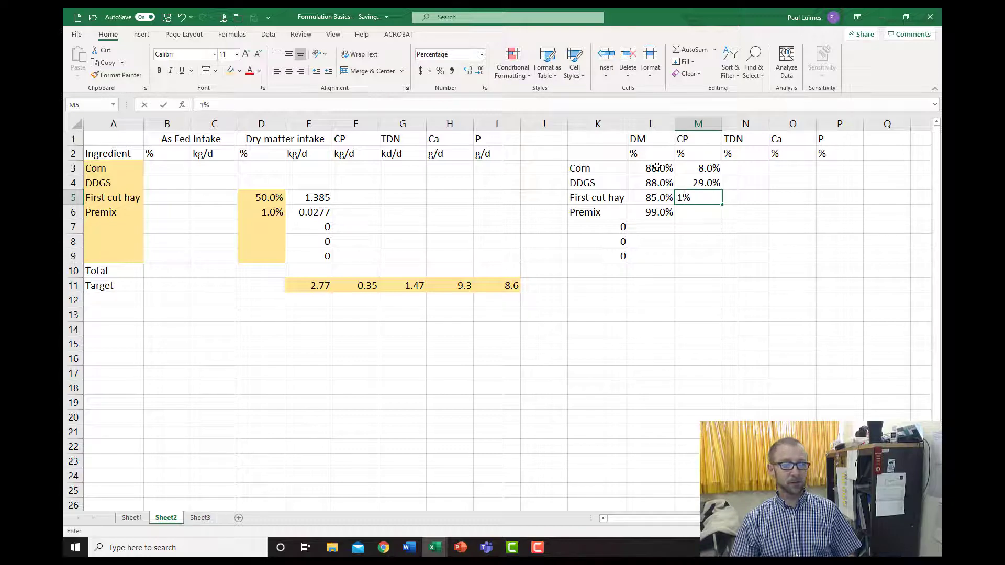
pyautogui.press('Return')
pyautogui.write('0')
pyautogui.press('Tab')
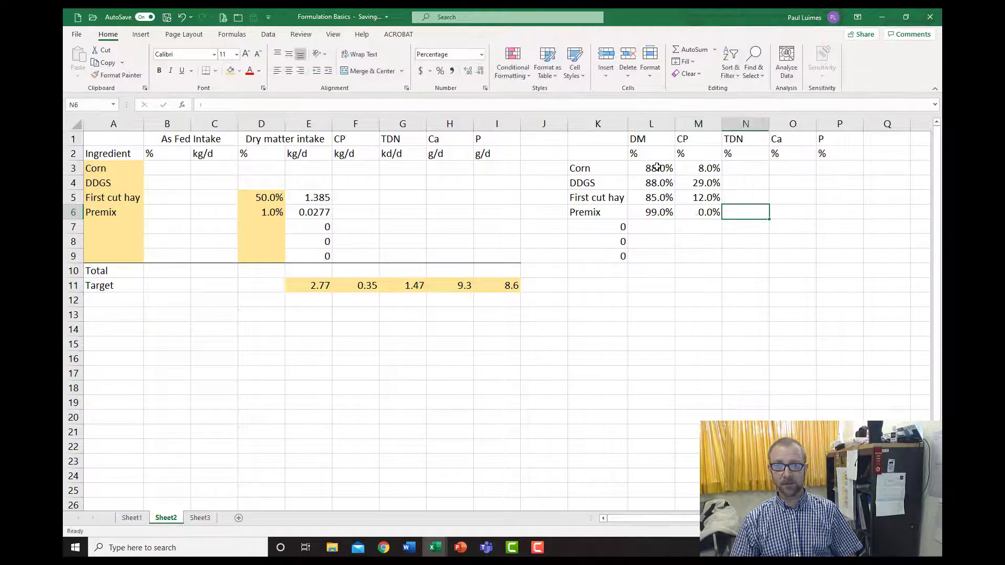
# Enter the TDN contents in N3 through N6: corn 90%, DDGS 90%, first cut hay 58% and premix 0%
pyautogui.press('Up')
pyautogui.press('Up')
pyautogui.press('Up')
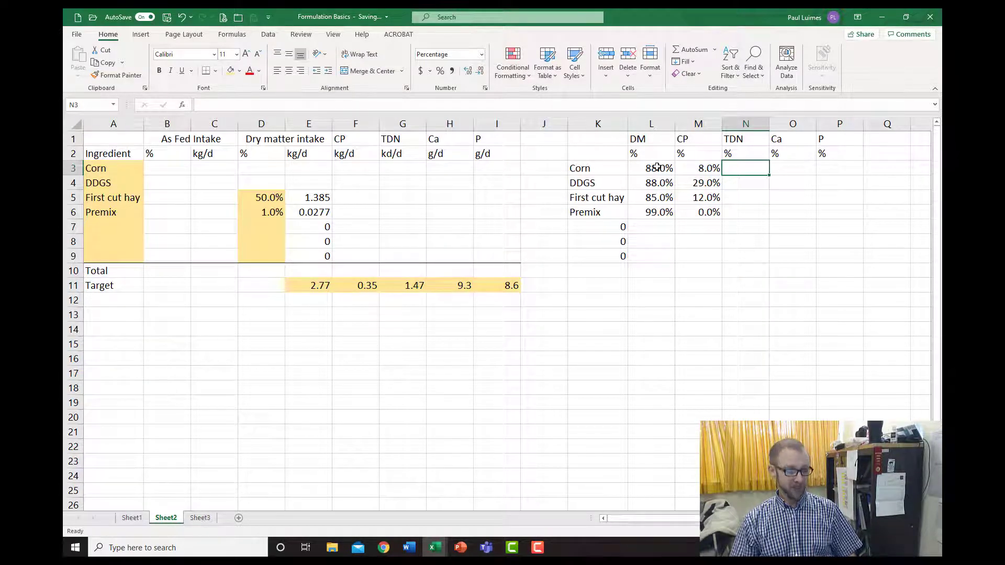
pyautogui.write('90')
pyautogui.press('Return')
pyautogui.write('90')
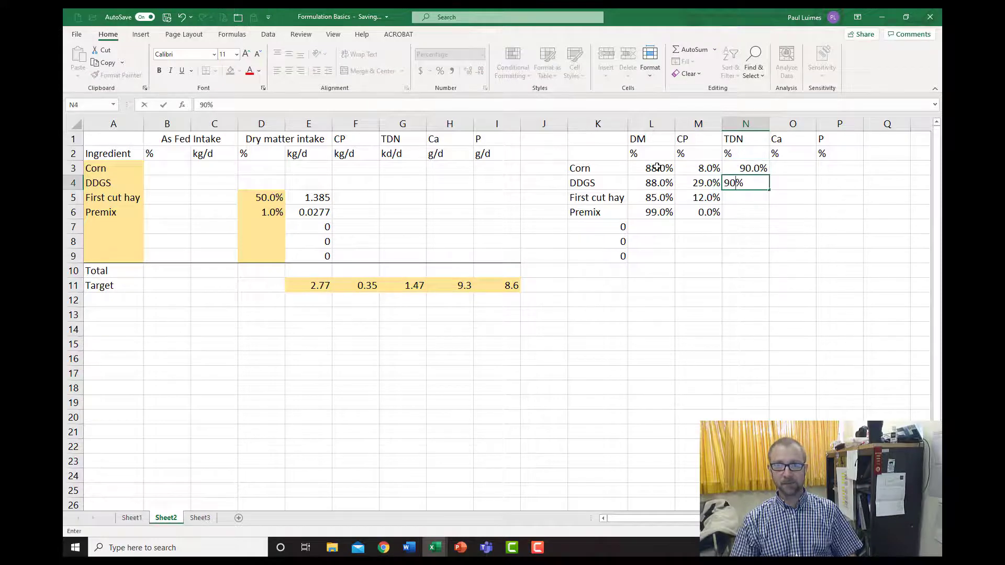
pyautogui.press('Return')
pyautogui.write('58')
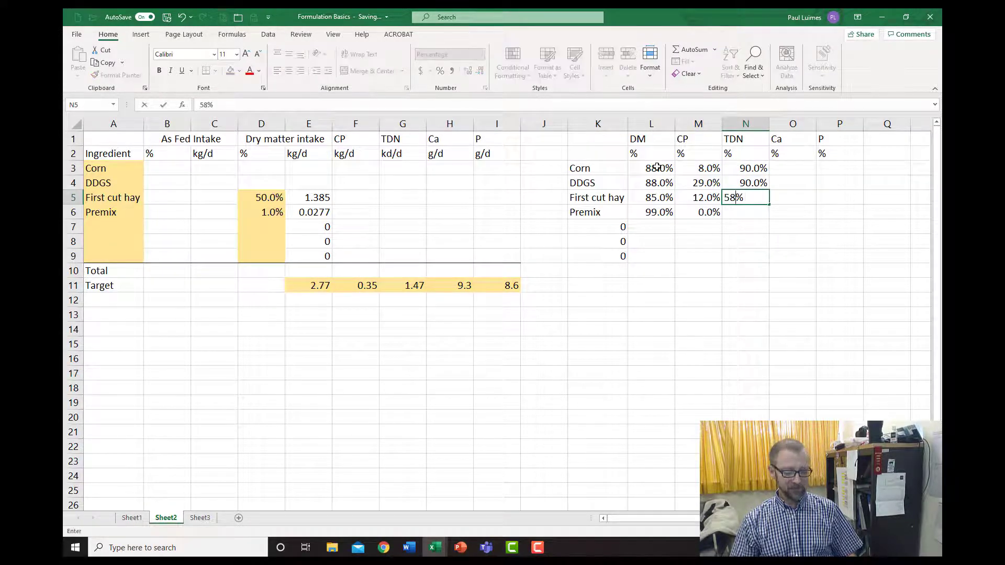
pyautogui.press('Return')
pyautogui.write('0')
pyautogui.press('Right')
# Set the Ca content of corn in O3 to 0.02%
pyautogui.press('Up')
pyautogui.press('Up')
pyautogui.press('Up')
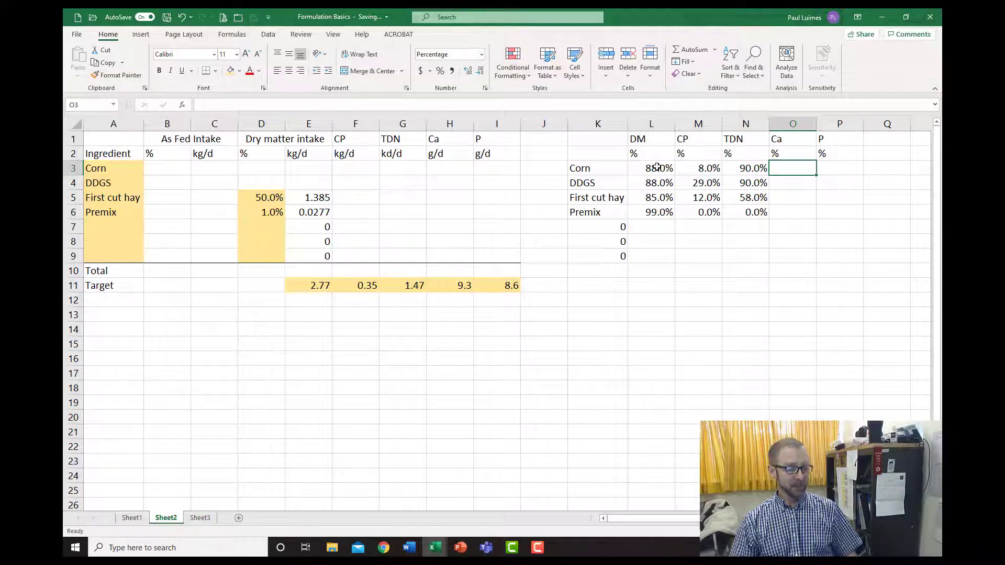
pyautogui.write('.02')
pyautogui.press('Return')
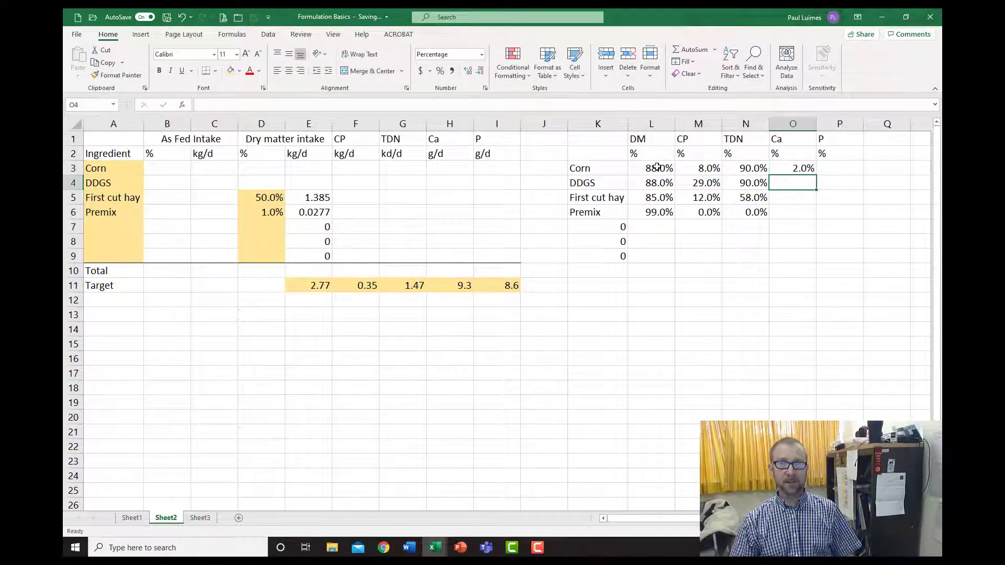
pyautogui.press('Up')
pyautogui.write('0.02')
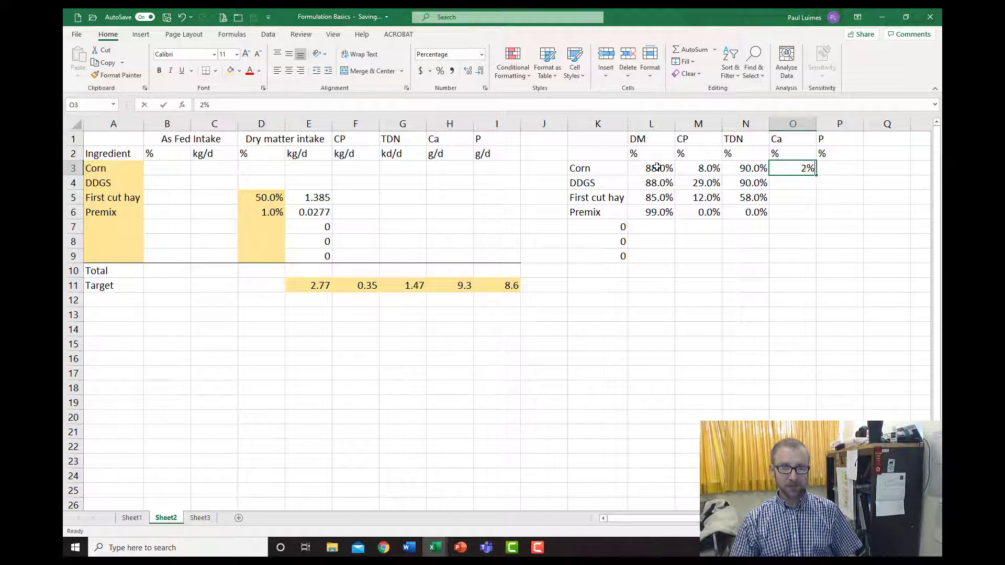
pyautogui.press('Return')
# Show two decimal places for the Ca and P percentages in O3:P9
pyautogui.press('Up')
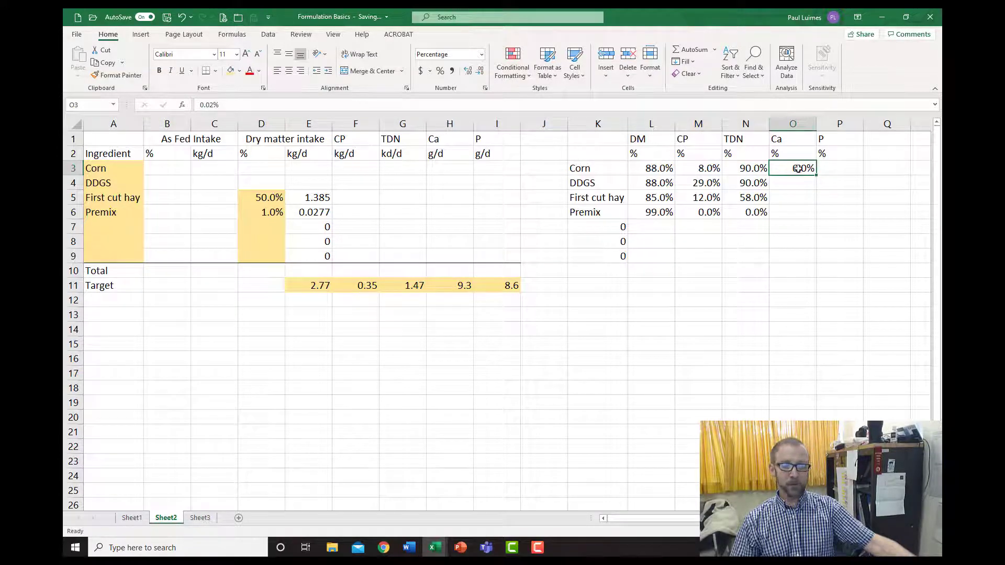
pyautogui.moveTo(792, 168)
pyautogui.mouseDown()
pyautogui.moveTo(818, 197)
pyautogui.moveTo(820, 257)
pyautogui.mouseUp()
pyautogui.click(467, 71)
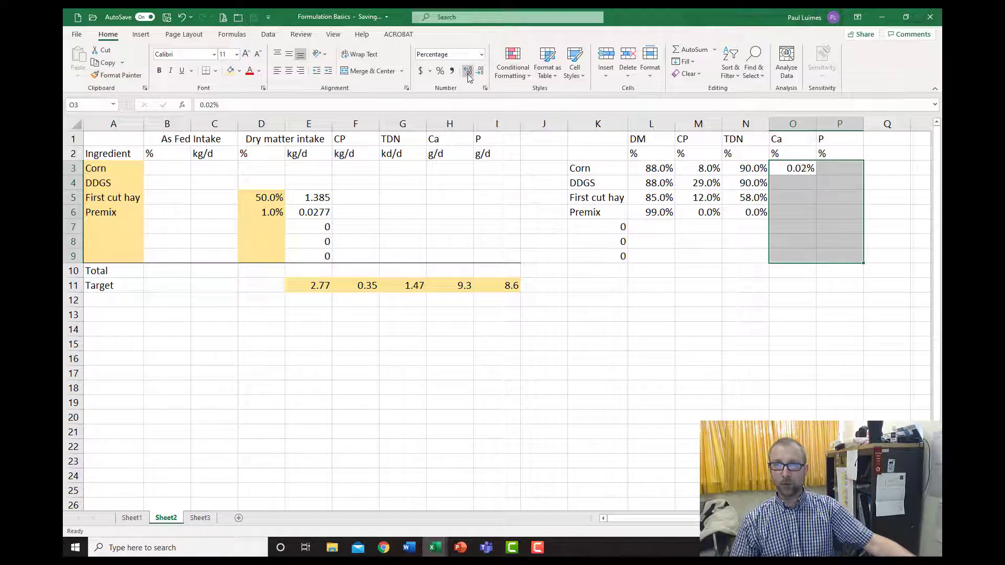
# Enter the remaining Ca contents in O4 through O6: DDGS 0.28%, first cut hay 0.58% and premix 20%
pyautogui.click(792, 181)
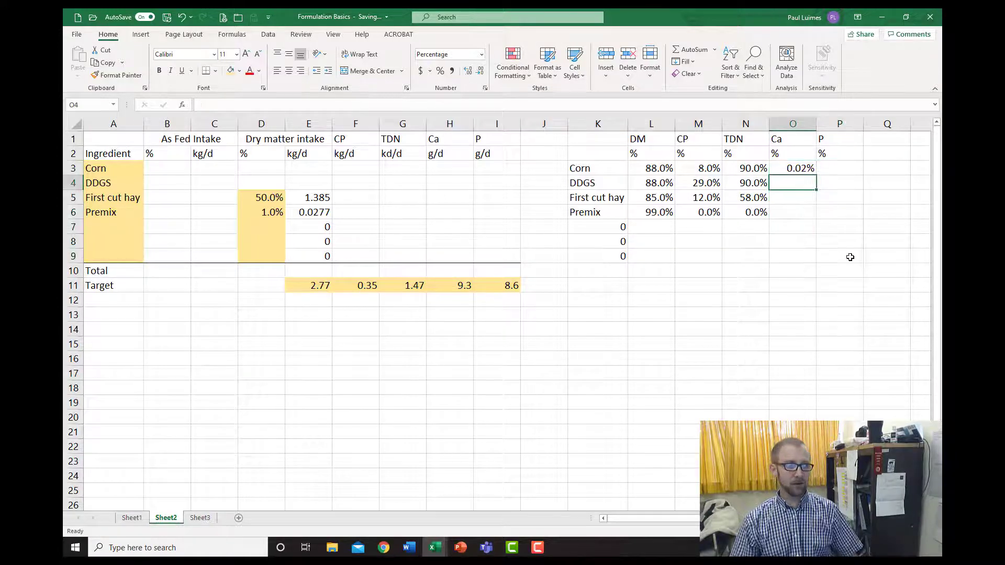
pyautogui.write('0.28')
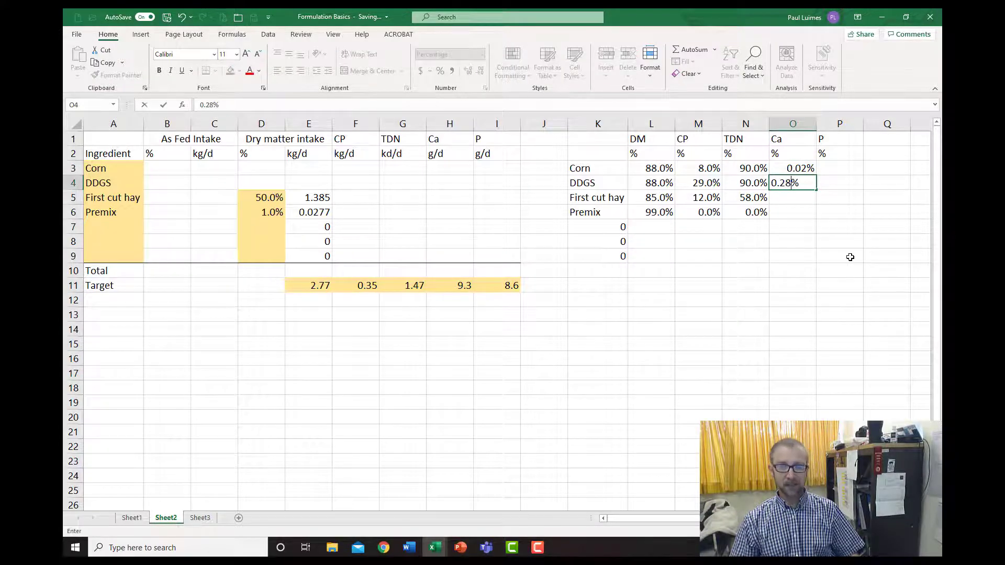
pyautogui.press('Return')
pyautogui.write('0.58')
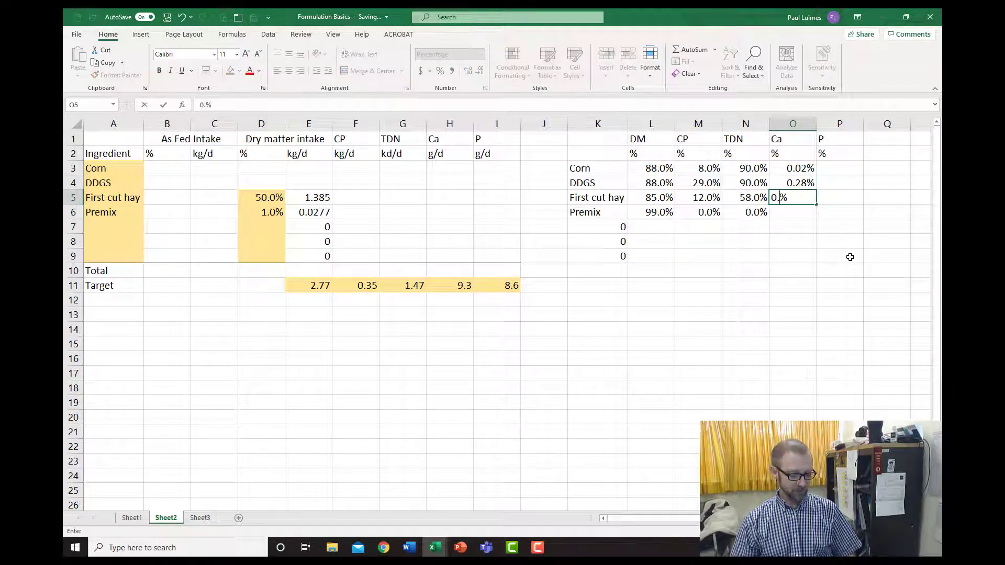
pyautogui.press('Return')
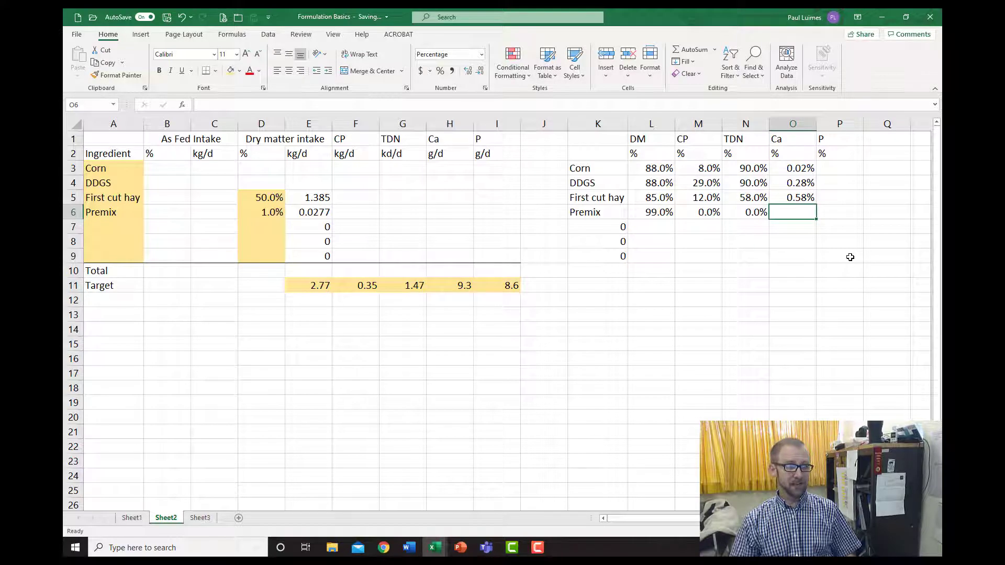
pyautogui.write('20')
pyautogui.press('Tab')
# Enter the P contents in P3 through P6: corn 0.3%, DDGS 0.79%, first cut hay 0.26% and premix 5%
pyautogui.press('Up')
pyautogui.press('Up')
pyautogui.press('Up')
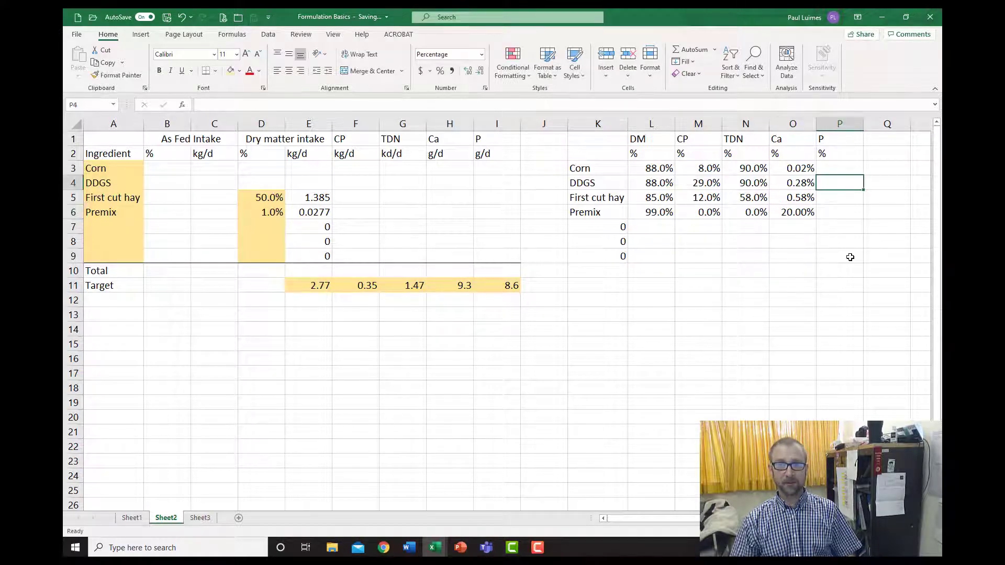
pyautogui.write('0.3')
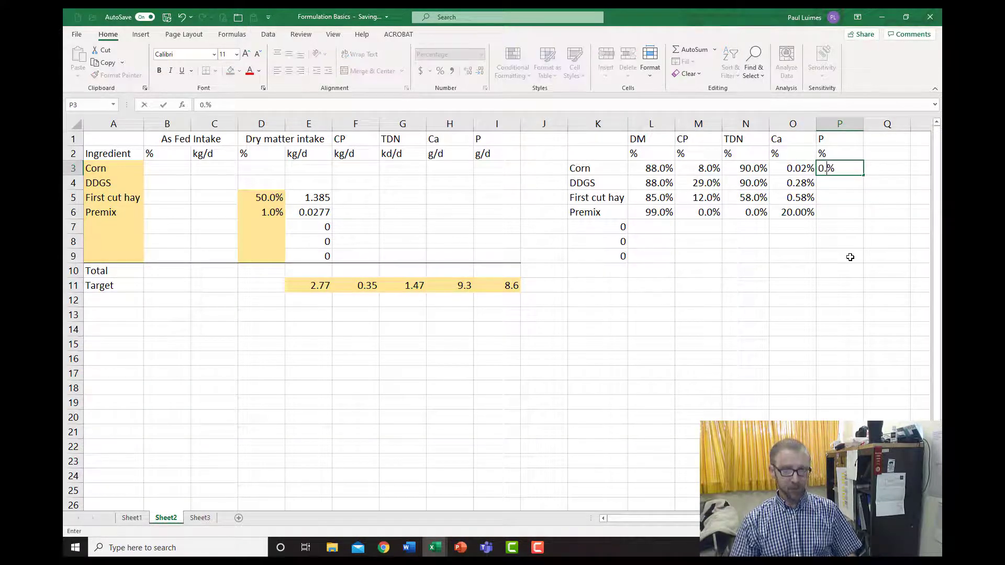
pyautogui.press('Return')
pyautogui.write('0.79')
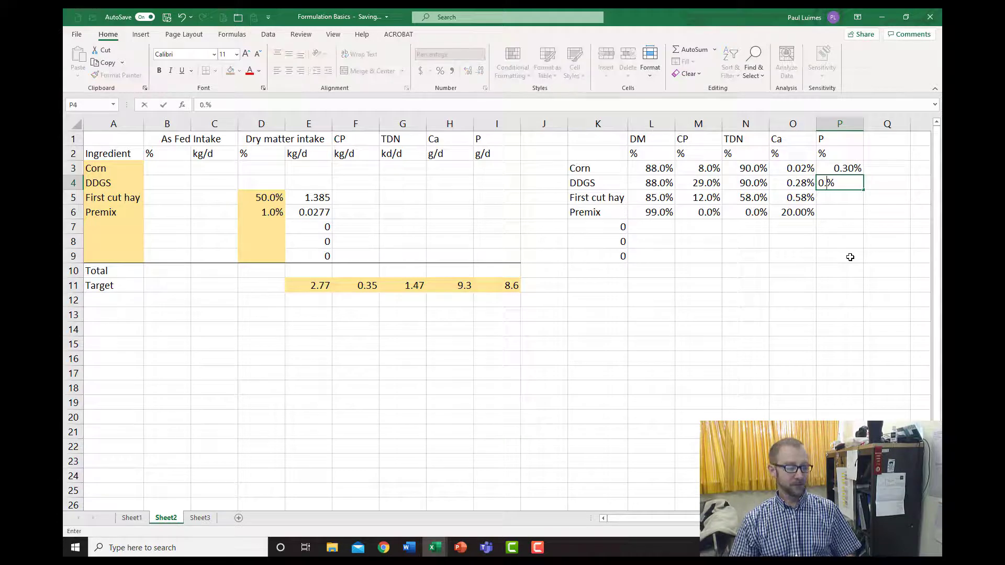
pyautogui.press('Return')
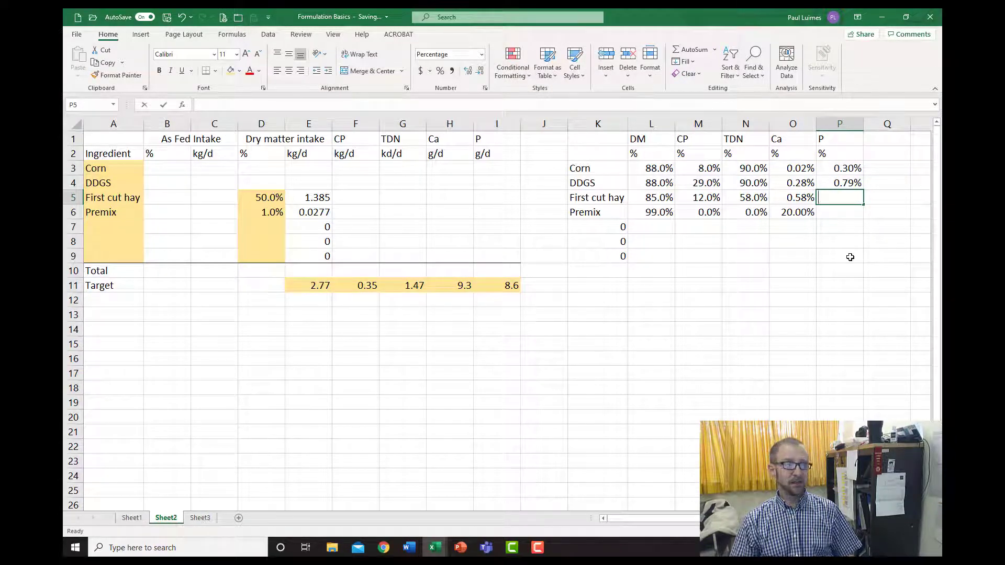
pyautogui.write('0.26')
pyautogui.press('Return')
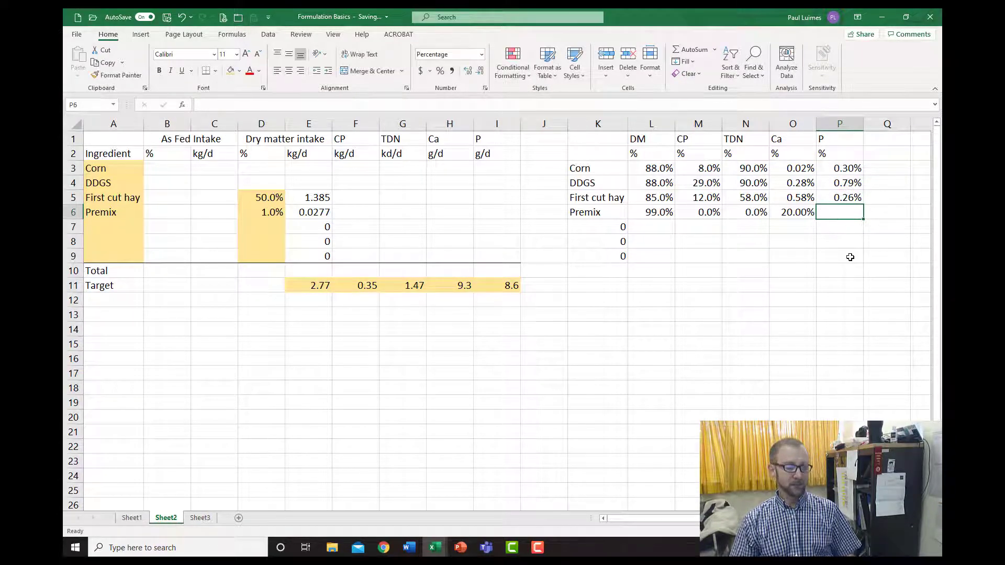
pyautogui.write('5')
pyautogui.press('Return')
# Fill the ingredient composition cells L3:P9 with the same light orange colour as the other input cells
pyautogui.press('Left')
pyautogui.press('Left')
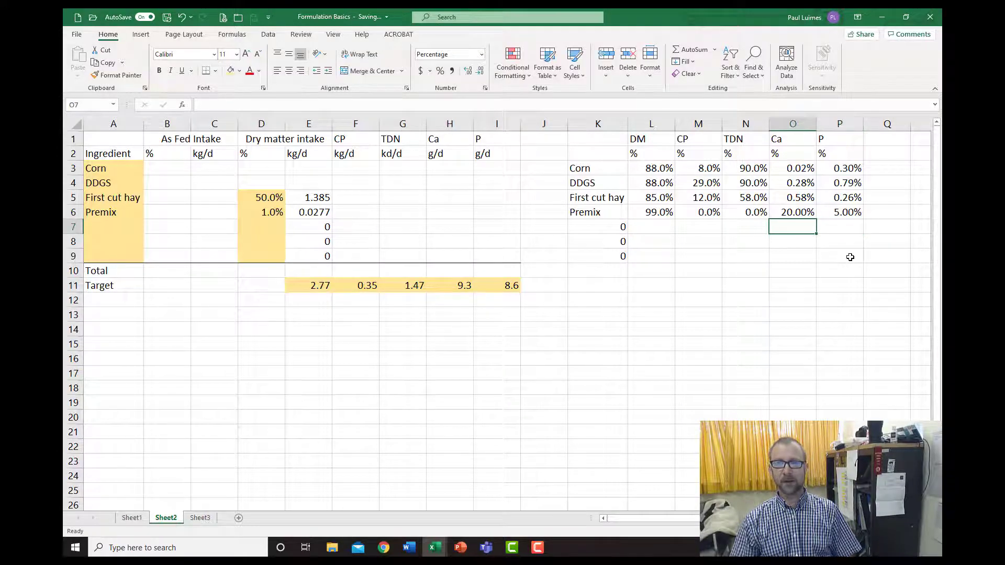
pyautogui.press('Left')
pyautogui.press('Up')
pyautogui.press('Up')
pyautogui.press('Up')
pyautogui.press('Left')
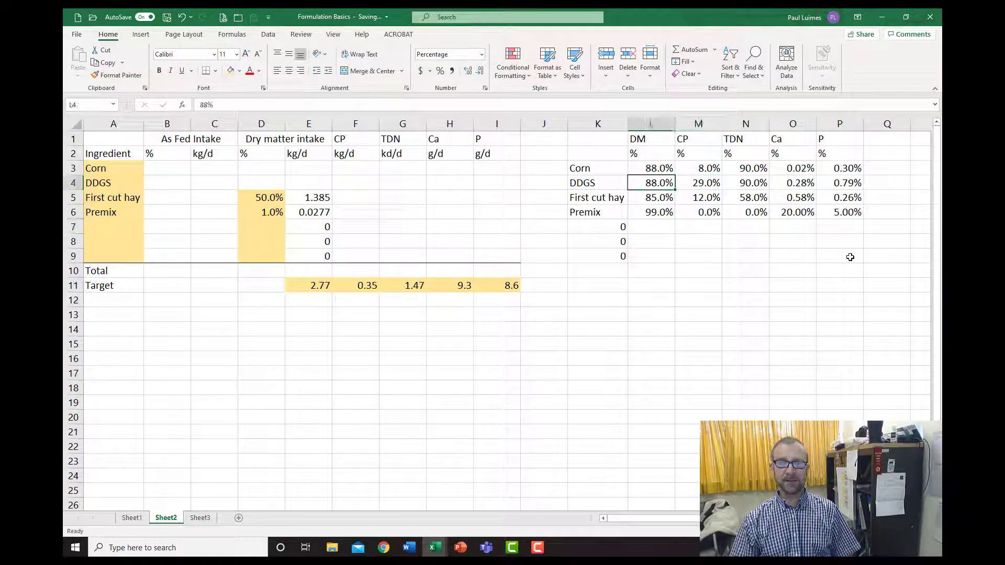
pyautogui.press('Up')
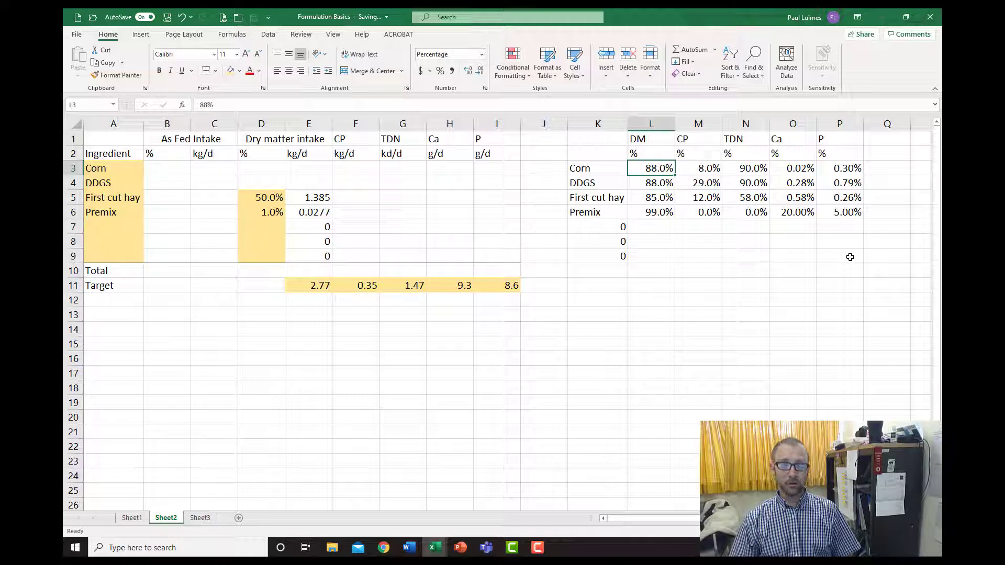
pyautogui.hotkey('shift', 'Down')
pyautogui.hotkey('shift', 'Down')
pyautogui.hotkey('shift', 'Down')
pyautogui.hotkey('shift', 'Down')
pyautogui.hotkey('shift', 'Down')
pyautogui.hotkey('shift', 'Down')
pyautogui.hotkey('shift', 'Right')
pyautogui.hotkey('shift', 'Right')
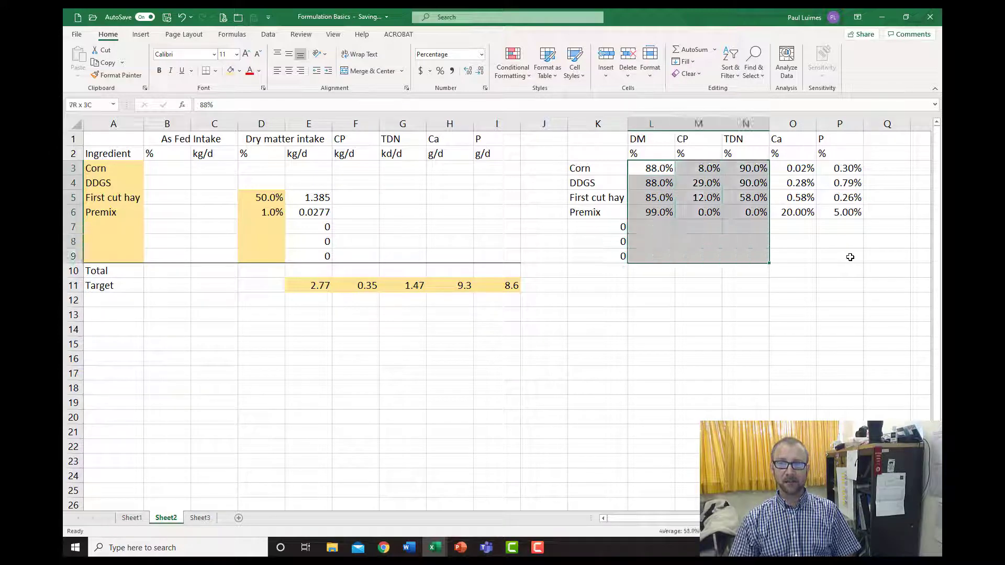
pyautogui.hotkey('shift', 'Right')
pyautogui.hotkey('shift', 'Right')
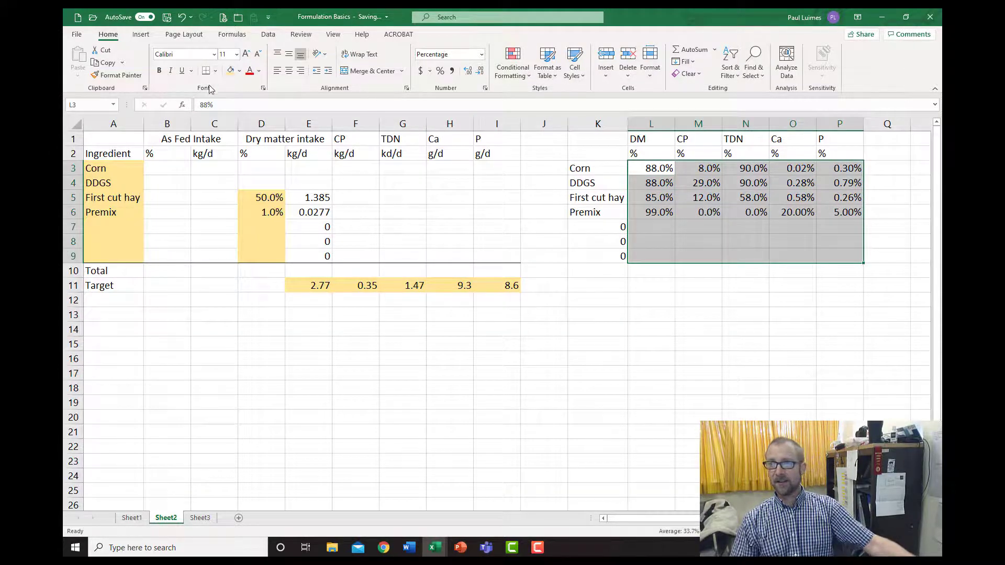
pyautogui.click(230, 70)
pyautogui.click(610, 228)
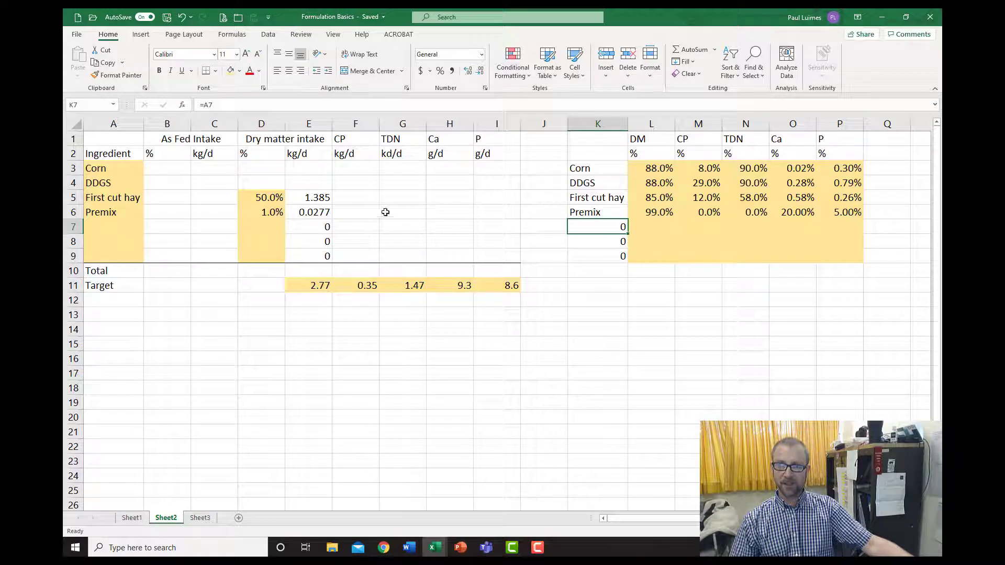
# Show two decimal places for the dry matter intakes in E3:E9
pyautogui.click(354, 195)
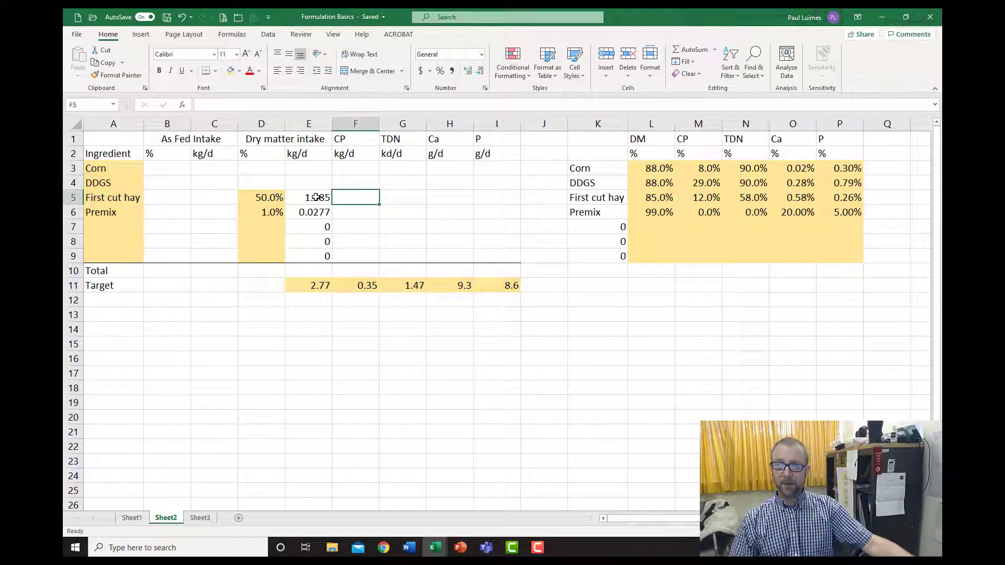
pyautogui.moveTo(309, 168); pyautogui.dragTo(321, 256)
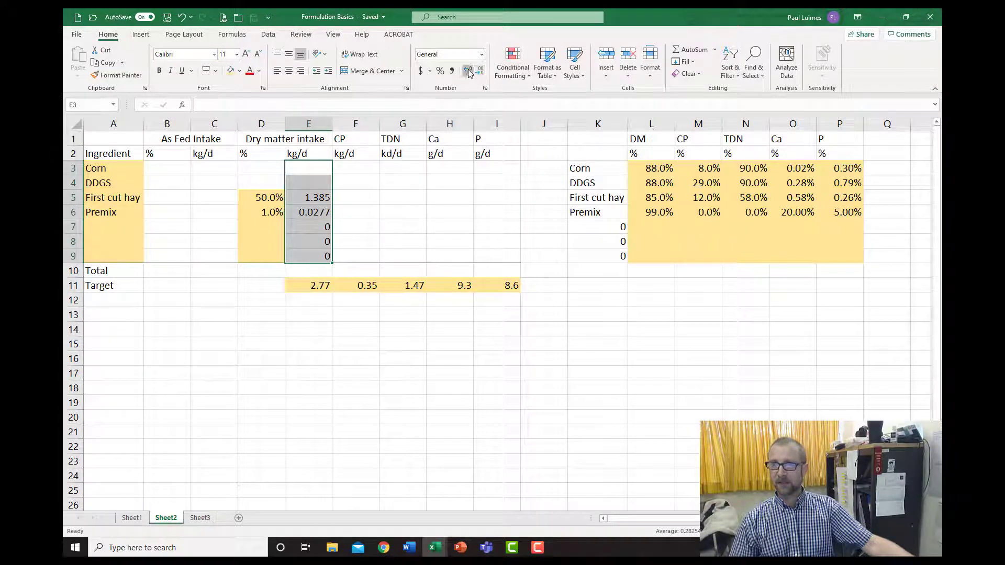
pyautogui.moveTo(319, 256); pyautogui.dragTo(313, 169)
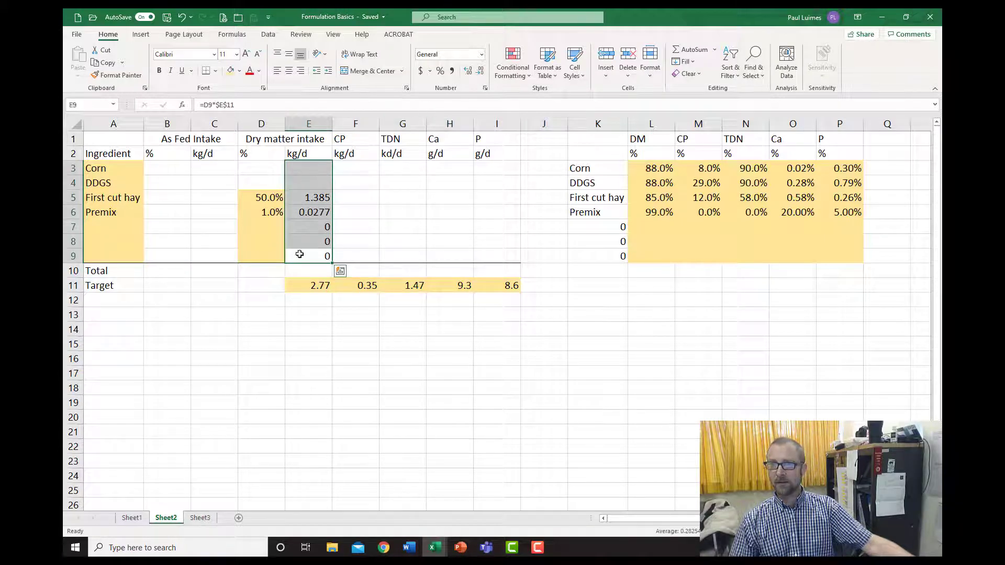
pyautogui.click(467, 74)
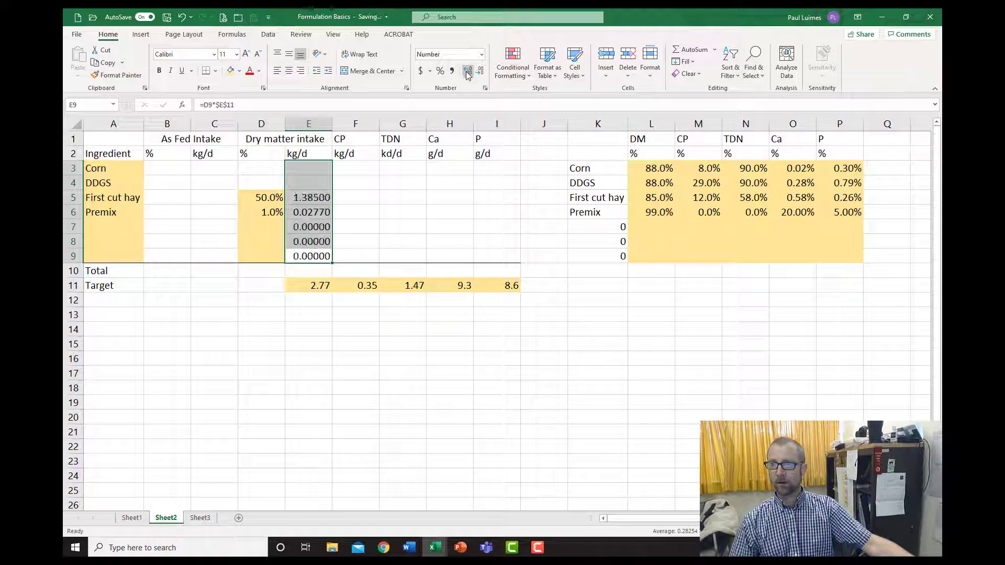
pyautogui.click(480, 73)
pyautogui.click(480, 72)
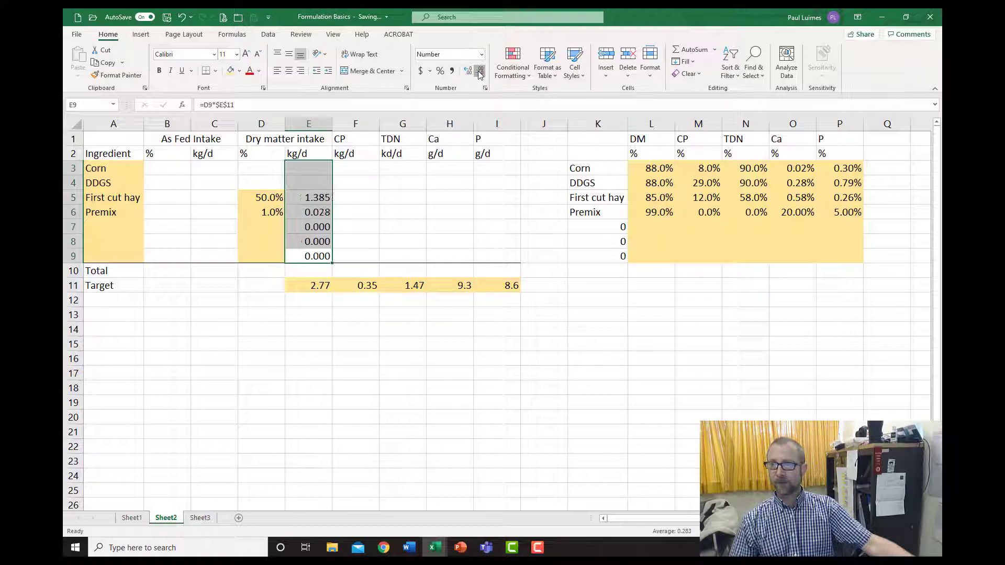
pyautogui.click(480, 74)
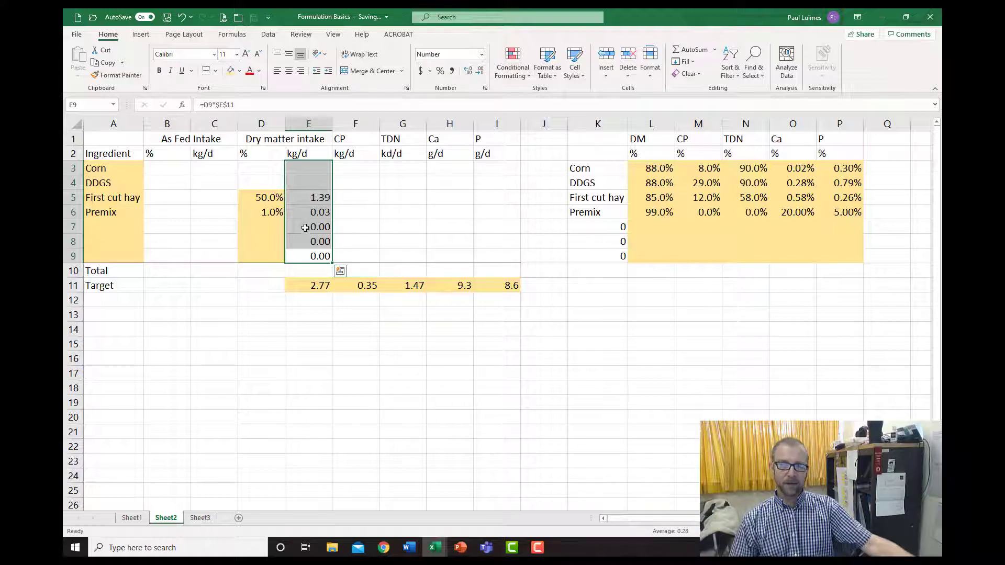
# Enter the formula =E5*M5 in F5 to calculate the CP supplied by the first cut hay
pyautogui.click(354, 198)
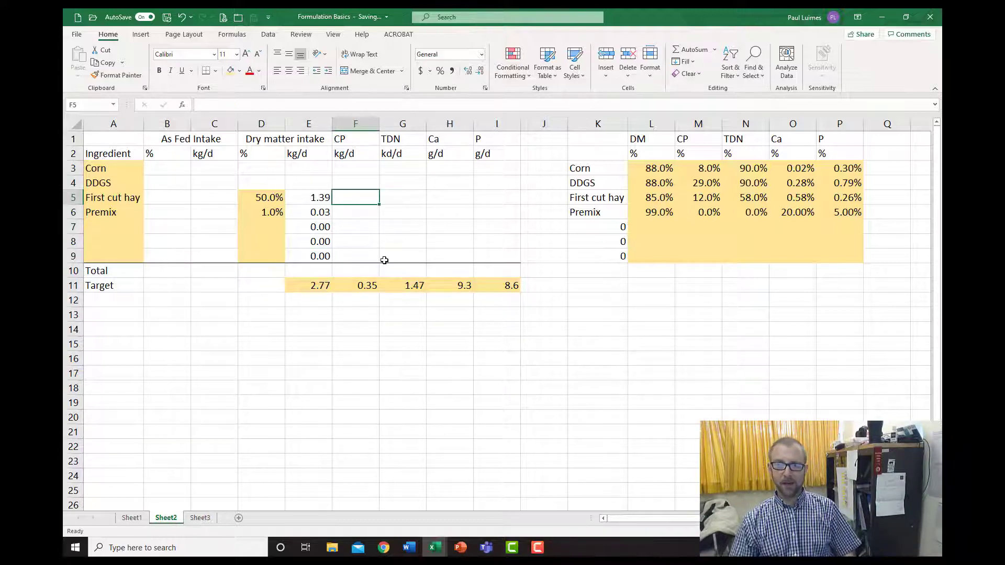
pyautogui.press('Left')
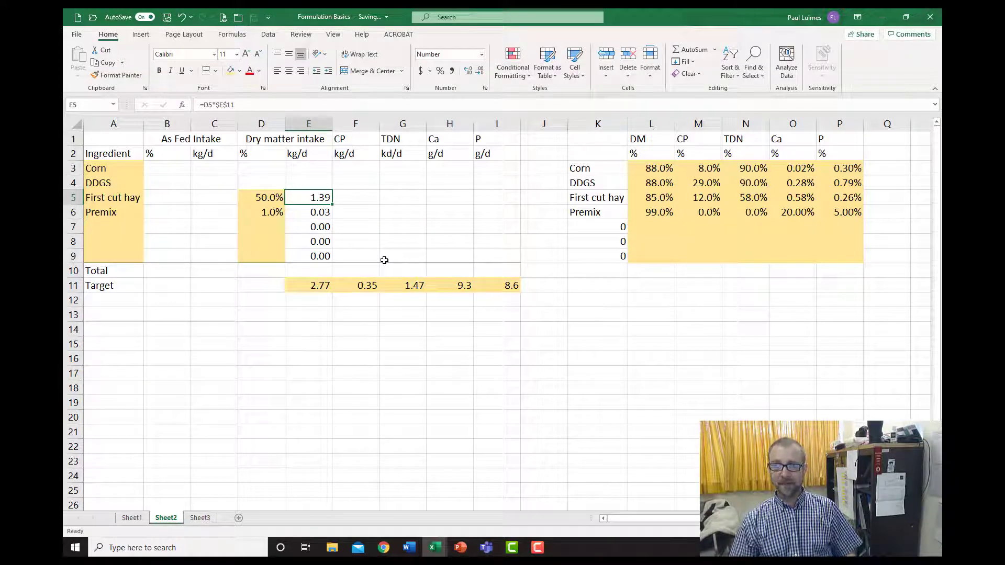
pyautogui.press('Right')
pyautogui.write('=')
pyautogui.press('Left')
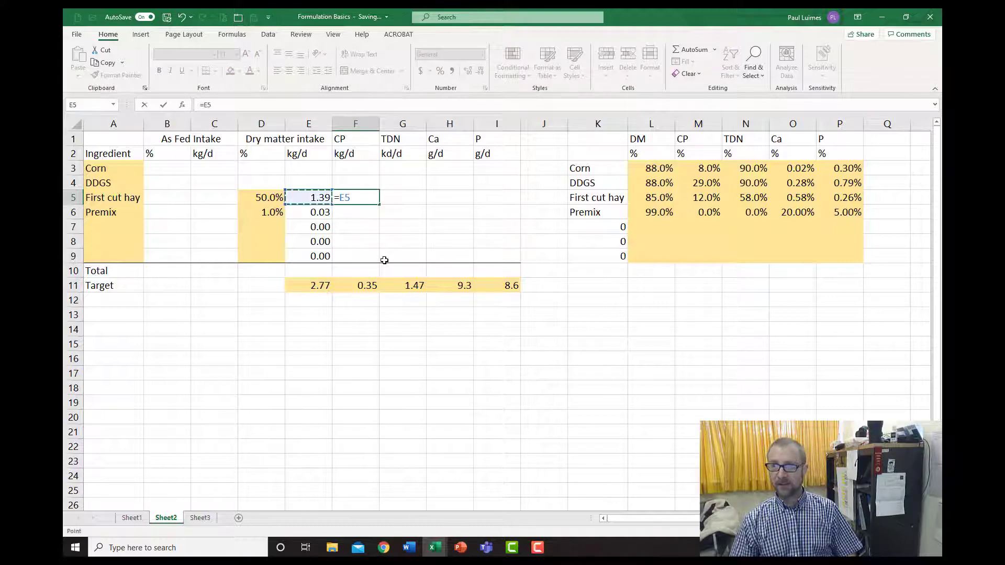
pyautogui.write('*')
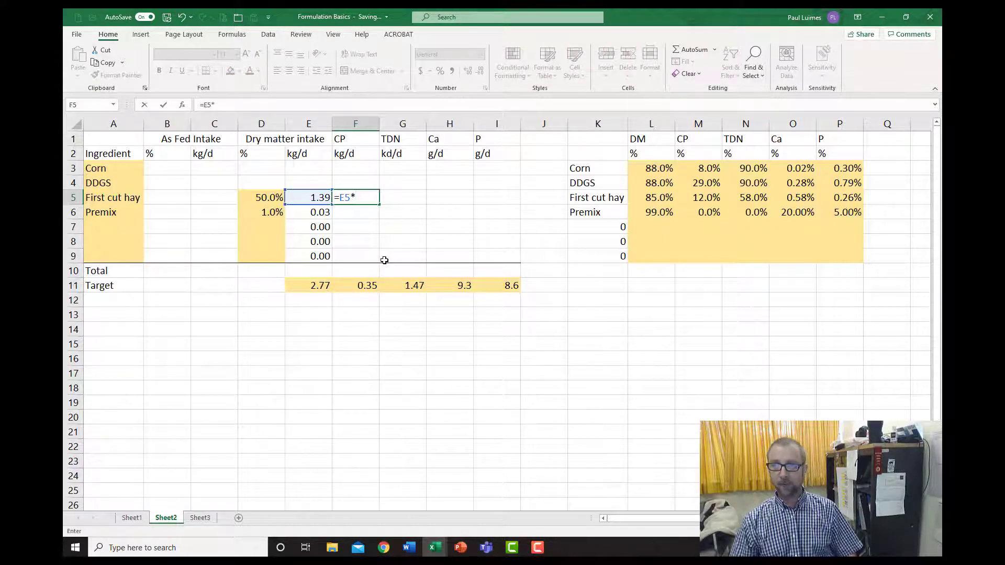
pyautogui.press('Right')
pyautogui.press('Right')
pyautogui.press('Right')
pyautogui.press('Right')
pyautogui.press('Right')
pyautogui.press('Right')
pyautogui.press('Right')
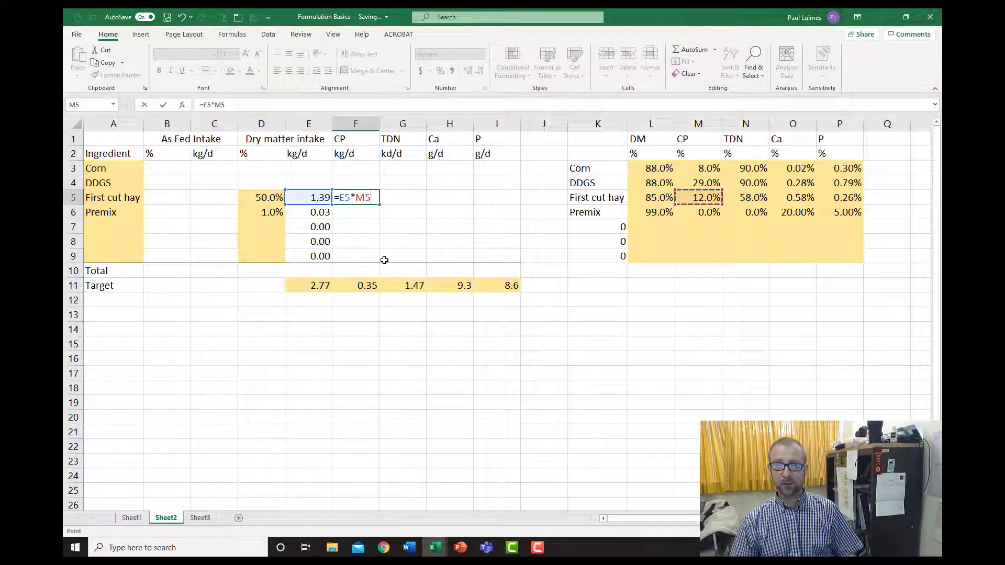
pyautogui.hotkey('ctrl', 'Return')
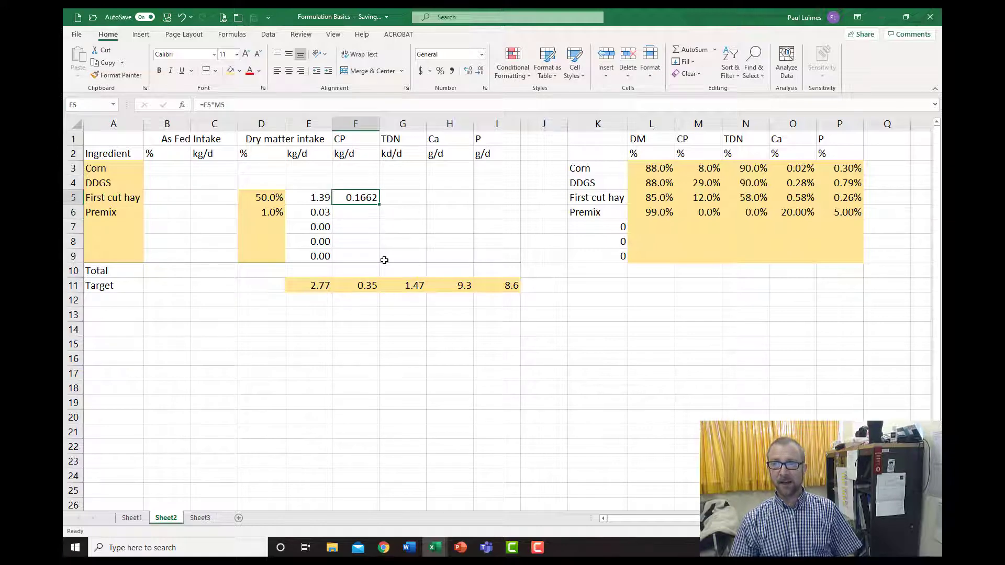
# Show three decimal places for the hay's CP amount in F5 and check the cells its formula references
pyautogui.click(480, 72)
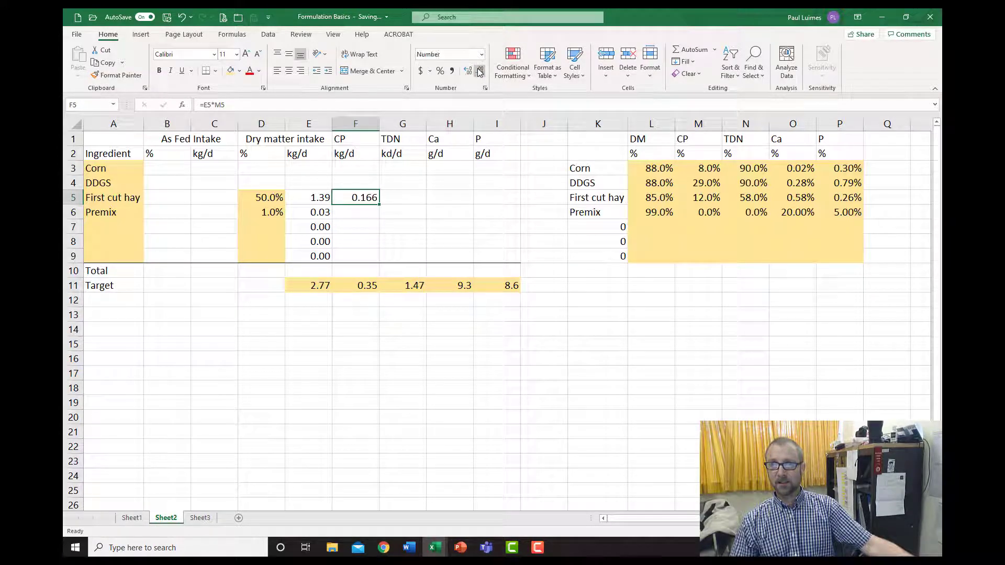
pyautogui.click(479, 71)
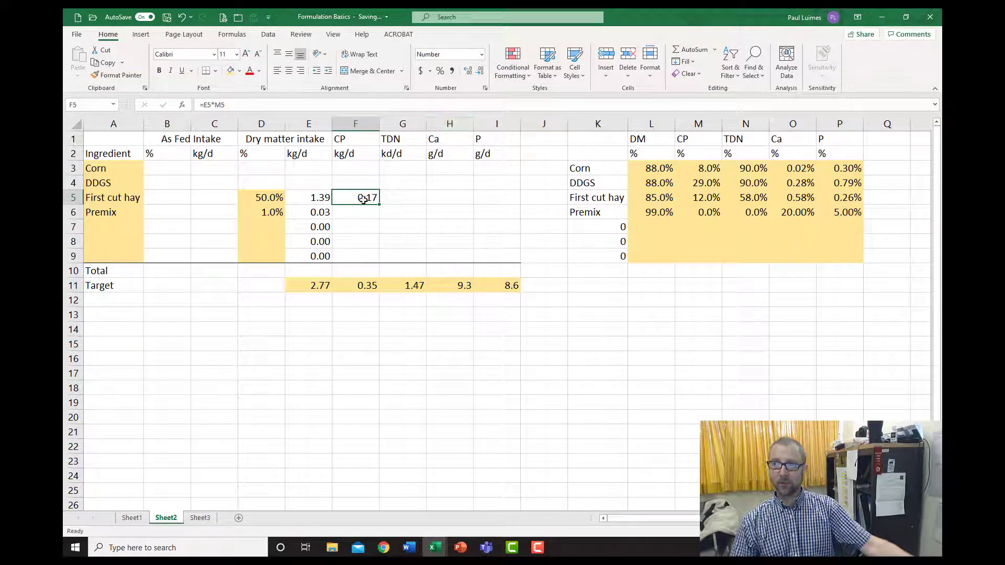
pyautogui.click(467, 71)
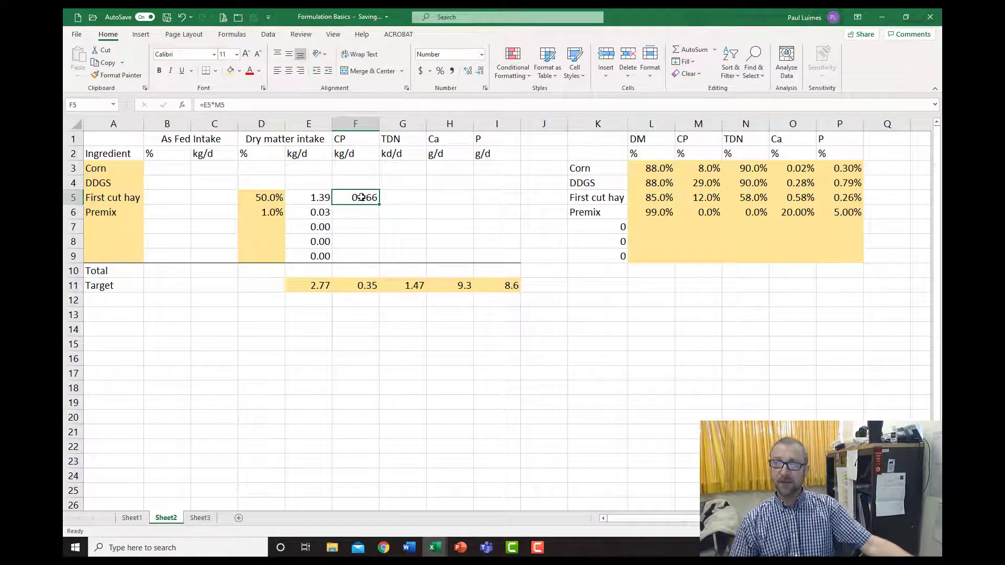
pyautogui.doubleClick(361, 197)
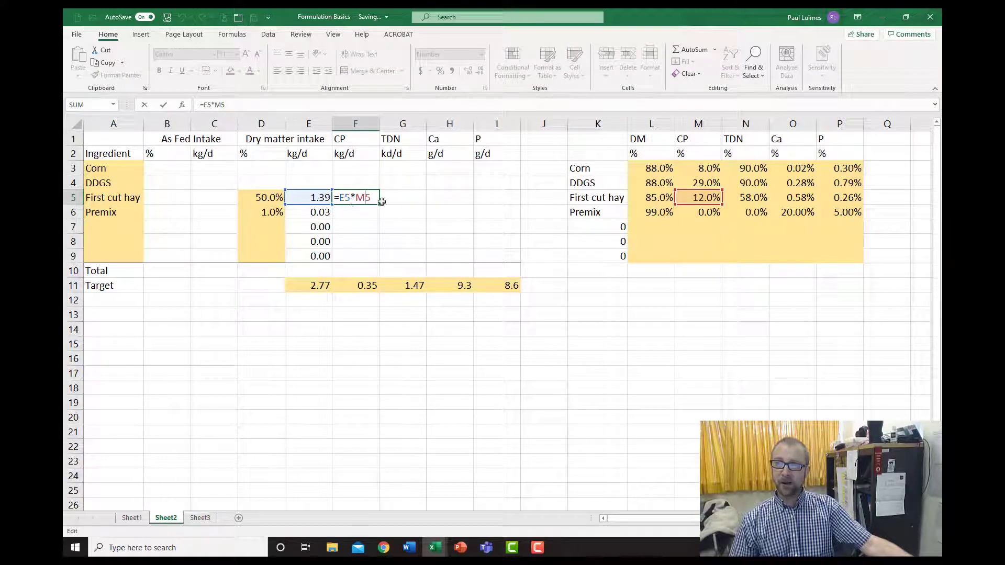
pyautogui.hotkey('ctrl', 'Return')
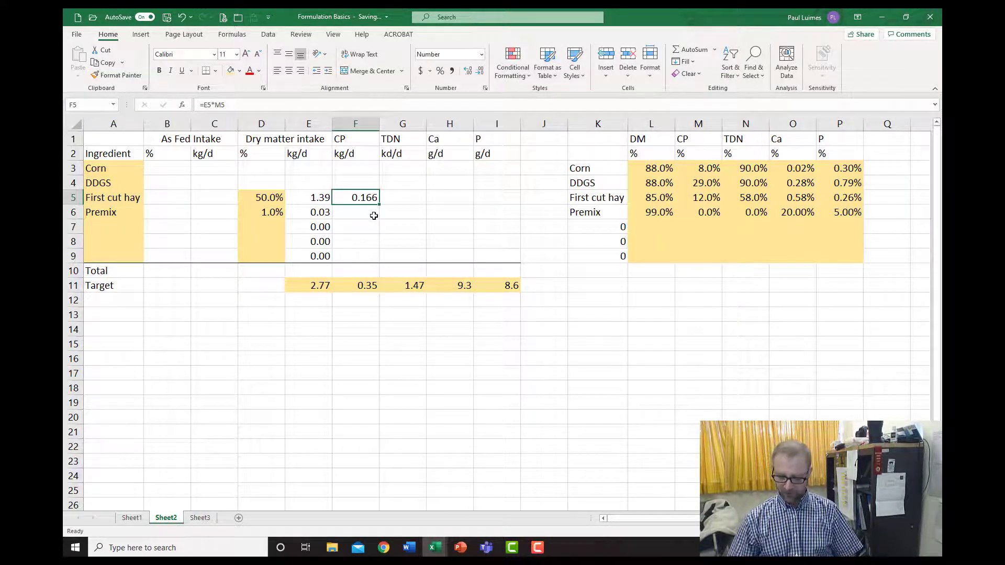
# Copy the CP formula from F5 to G5 and correct the shifted reference so it reads =E5*N5
pyautogui.hotkey('ctrl', 'c')
pyautogui.press('Right')
pyautogui.hotkey('ctrl', 'v')
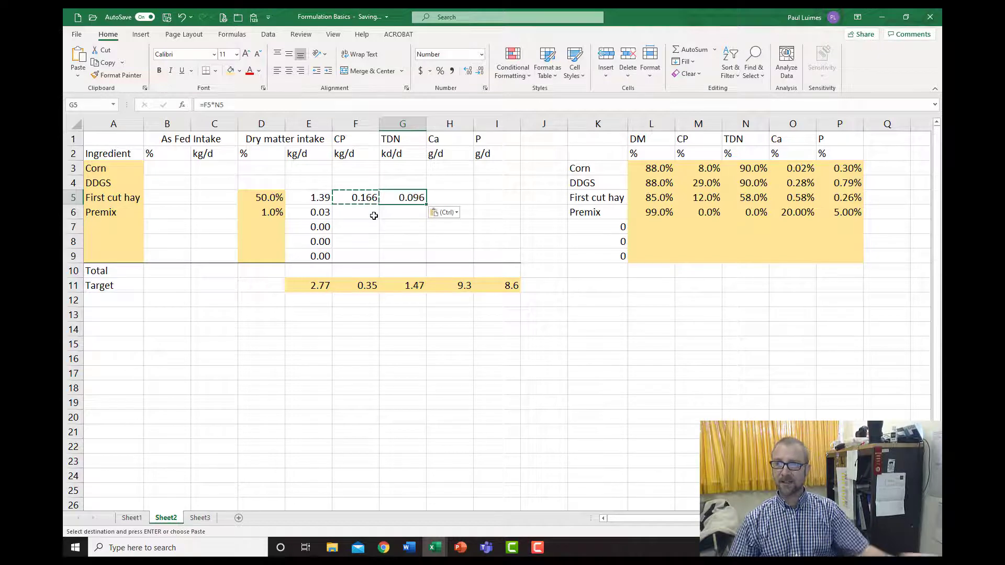
pyautogui.doubleClick(399, 198)
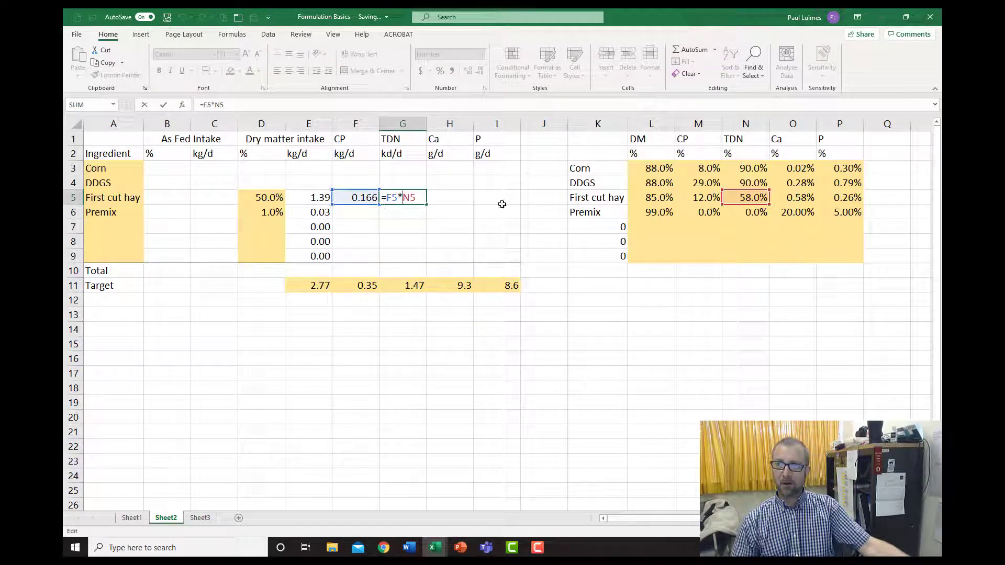
pyautogui.doubleClick(389, 197)
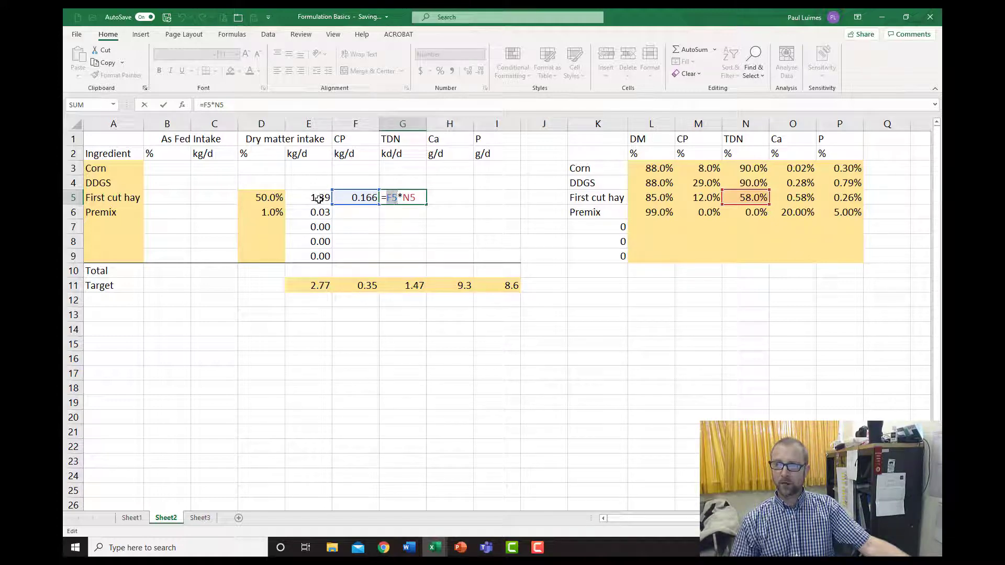
pyautogui.click(318, 198)
pyautogui.press('Return')
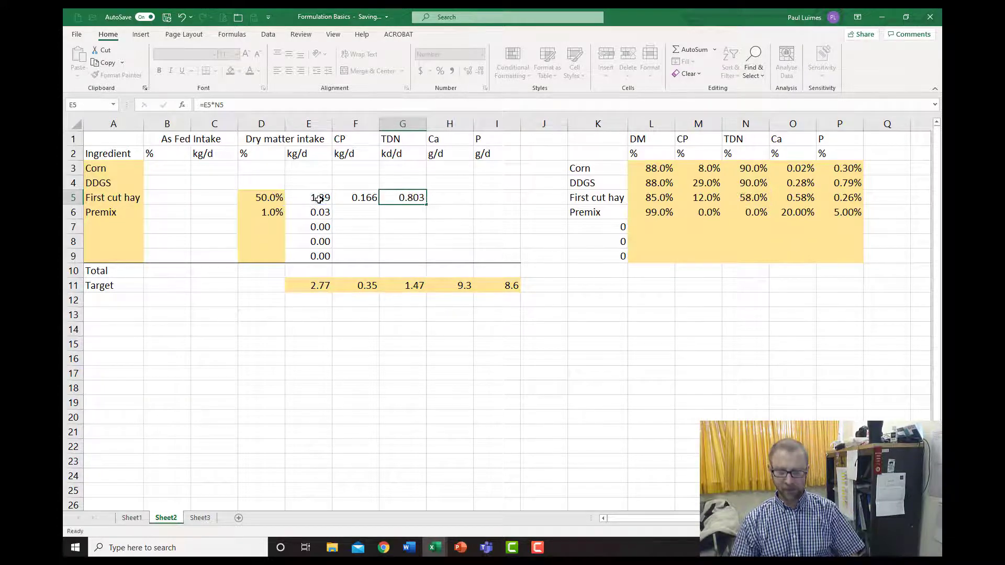
# Clear the trial TDN formula from G5 and return to the CP formula in F5
pyautogui.press('Up')
pyautogui.press('Delete')
pyautogui.press('Left')
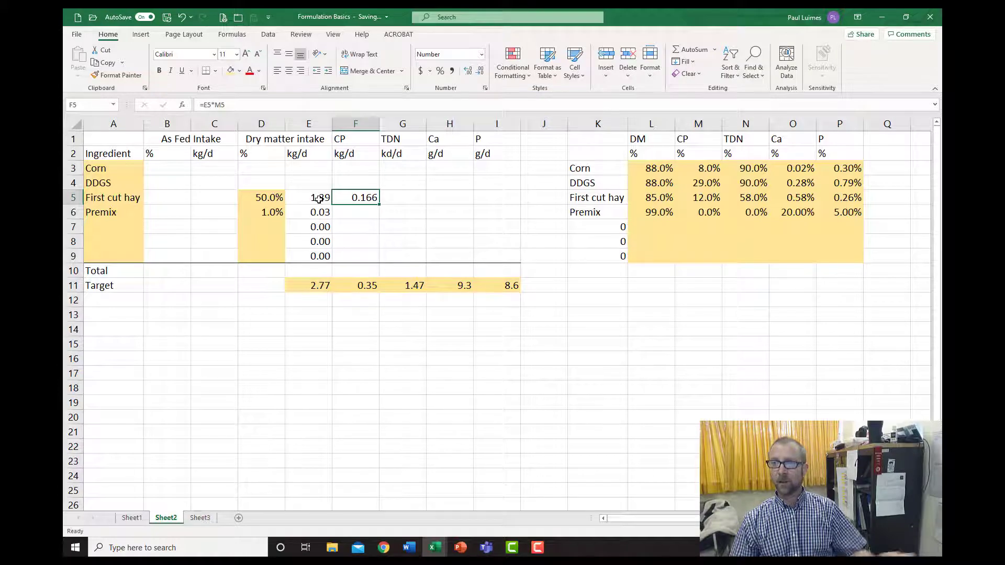
# Make the dry matter intake reference in F5 absolute so the formula reads =$E$5*M5
pyautogui.doubleClick(362, 198)
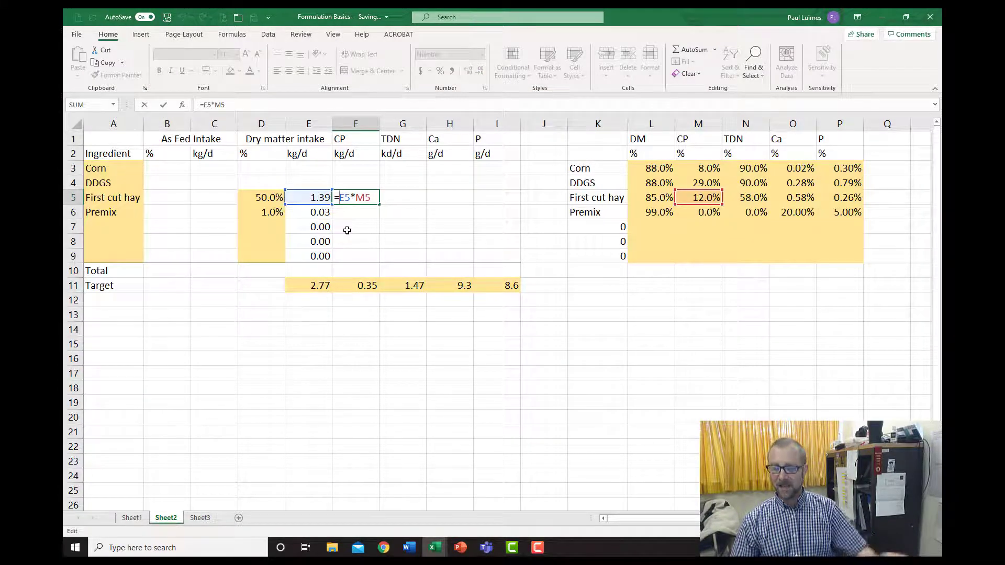
pyautogui.write('$E')
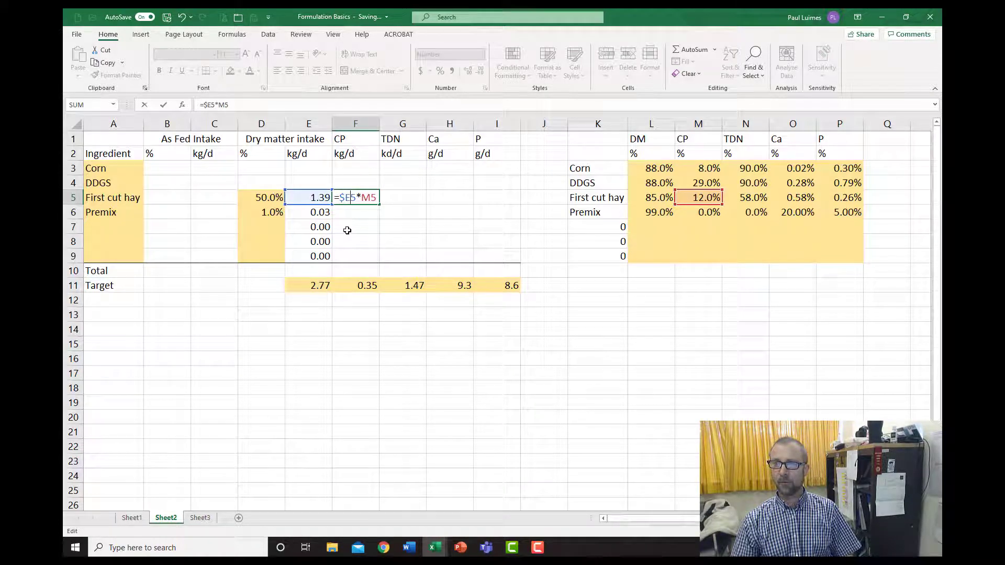
pyautogui.write('$')
pyautogui.hotkey('ctrl', 'Return')
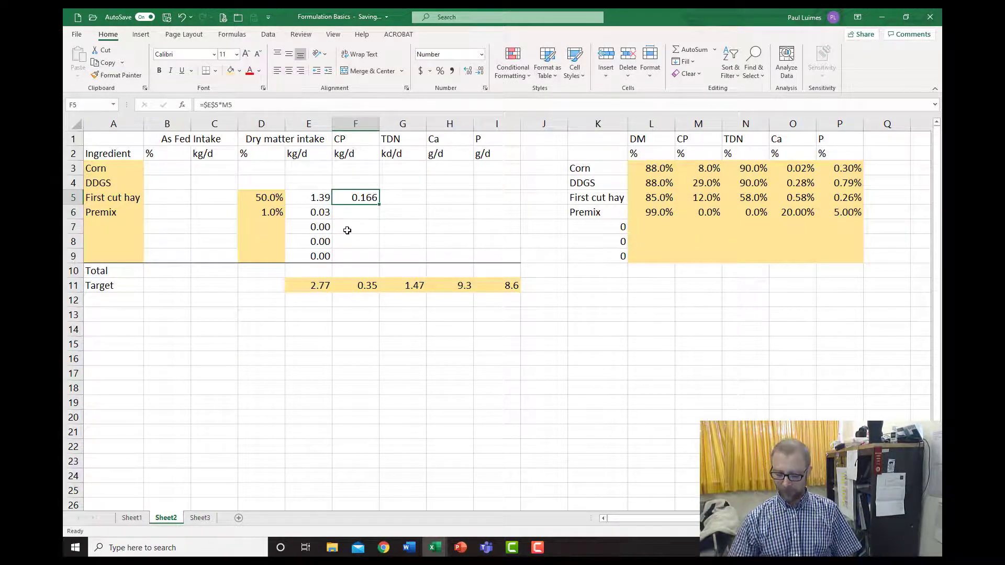
# Copy the CP formula from F5 to F6 and inspect which cells the copy references
pyautogui.hotkey('ctrl', 'c')
pyautogui.press('Down')
pyautogui.hotkey('ctrl', 'v')
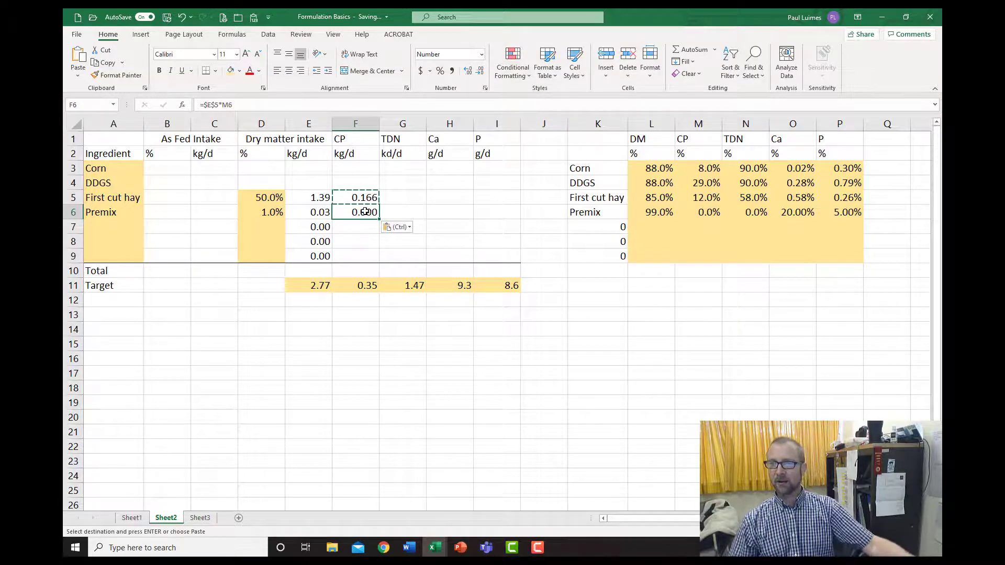
pyautogui.doubleClick(365, 212)
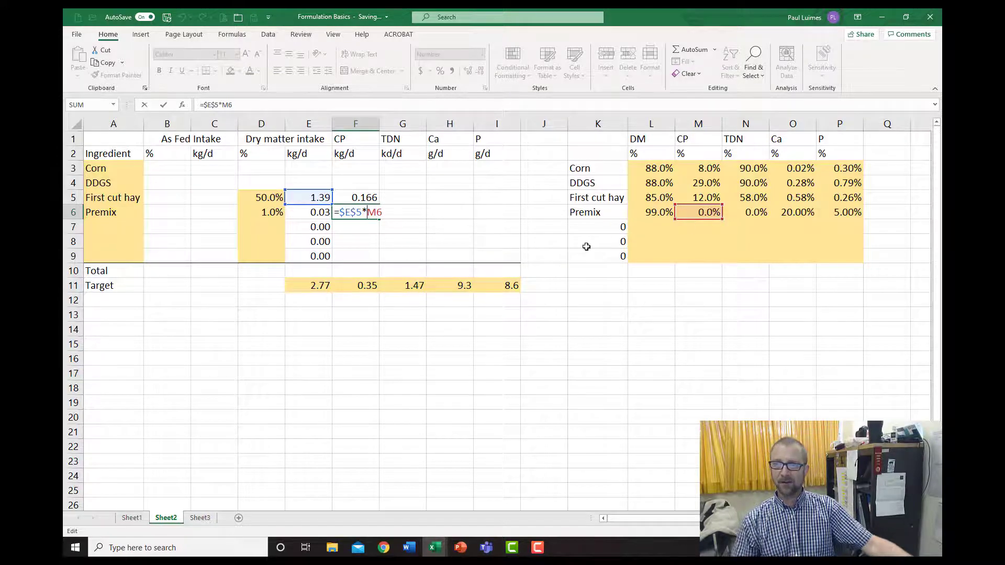
pyautogui.press('Return')
# Clear the trial CP formula from F6 and return to F5
pyautogui.press('Up')
pyautogui.press('Up')
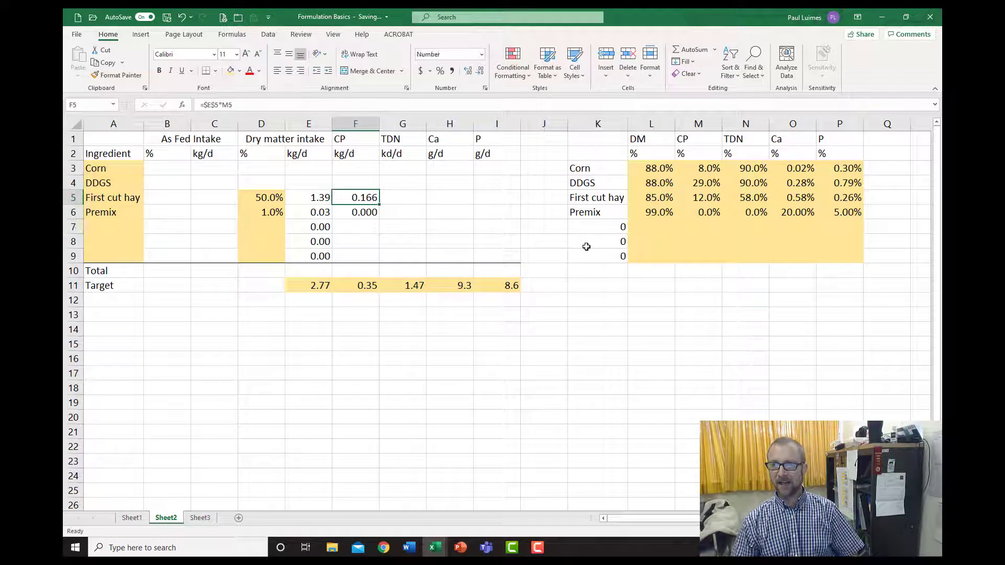
pyautogui.press('Down')
pyautogui.press('Delete')
pyautogui.press('Up')
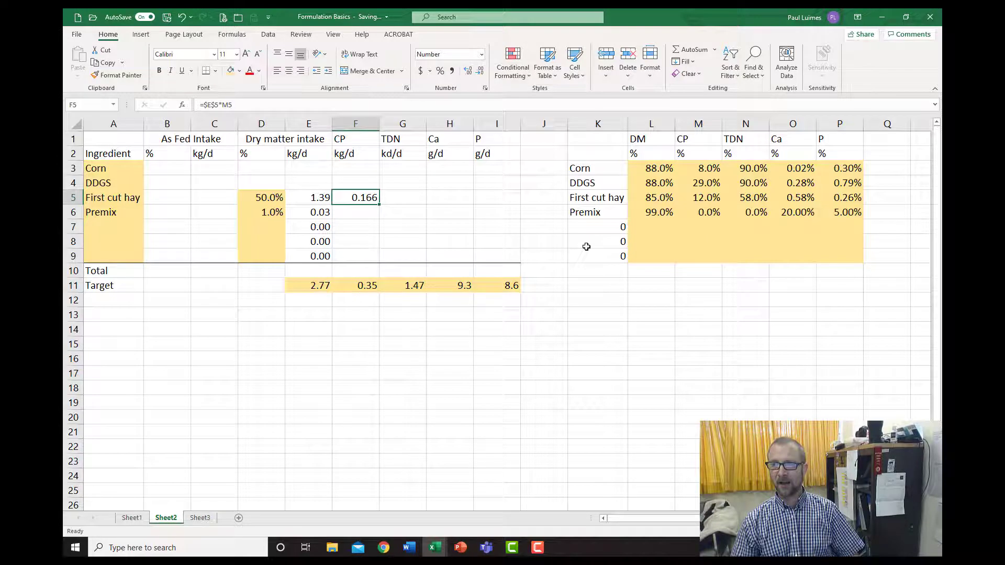
# Make only the column of the dry matter intake reference in F5 absolute so the formula reads =$E5*M5
pyautogui.doubleClick(363, 197)
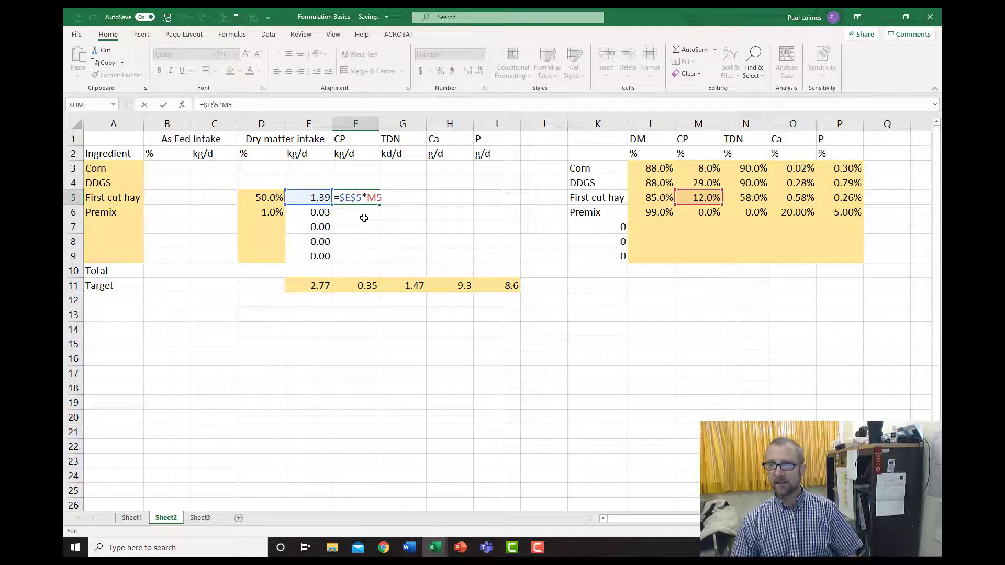
pyautogui.press('Delete')
pyautogui.hotkey('ctrl', 'Return')
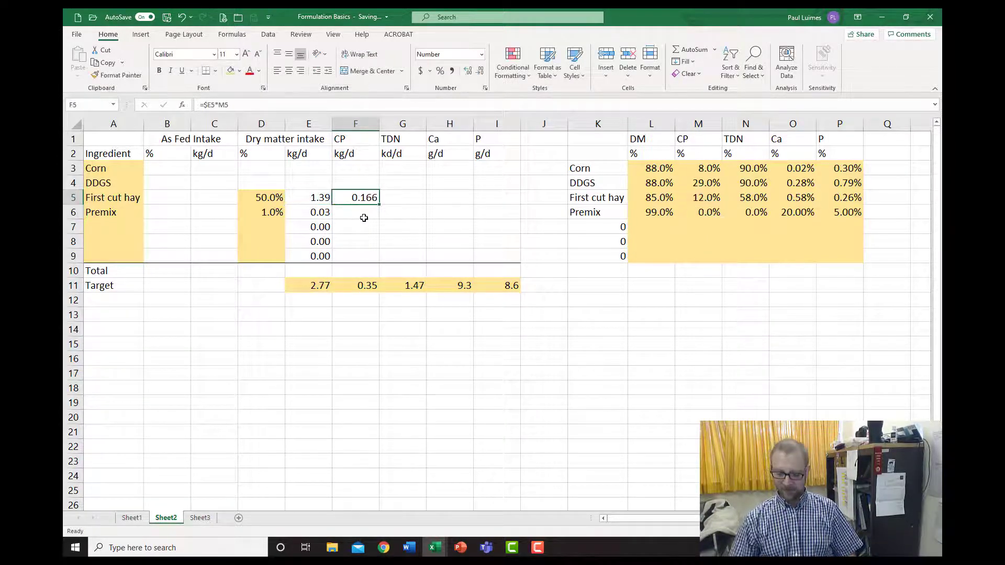
# Copy the CP formula from F5 to the Premix row in F6 and check which cells the copy references
pyautogui.hotkey('ctrl', 'c')
pyautogui.click(363, 217)
pyautogui.hotkey('ctrl', 'v')
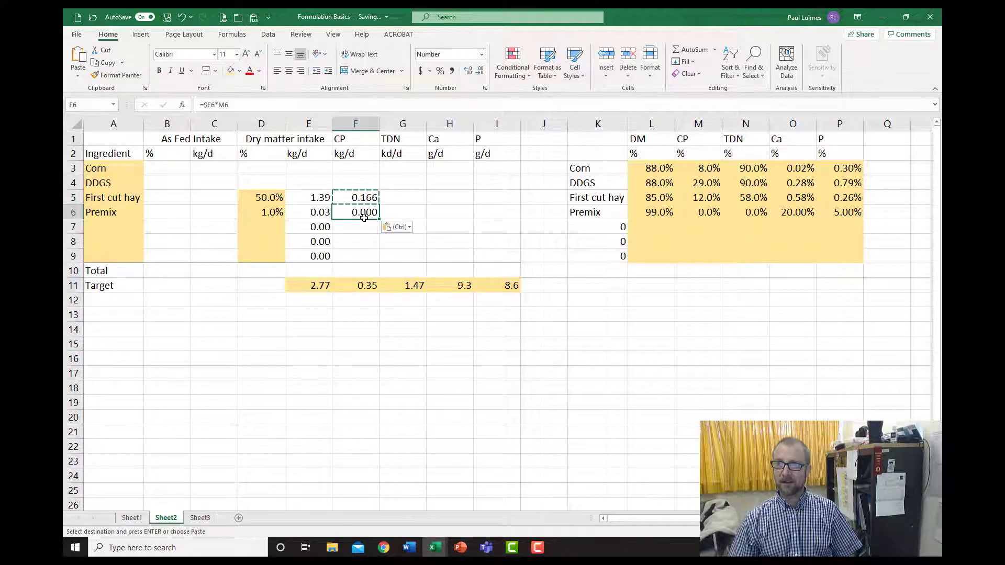
pyautogui.doubleClick(364, 215)
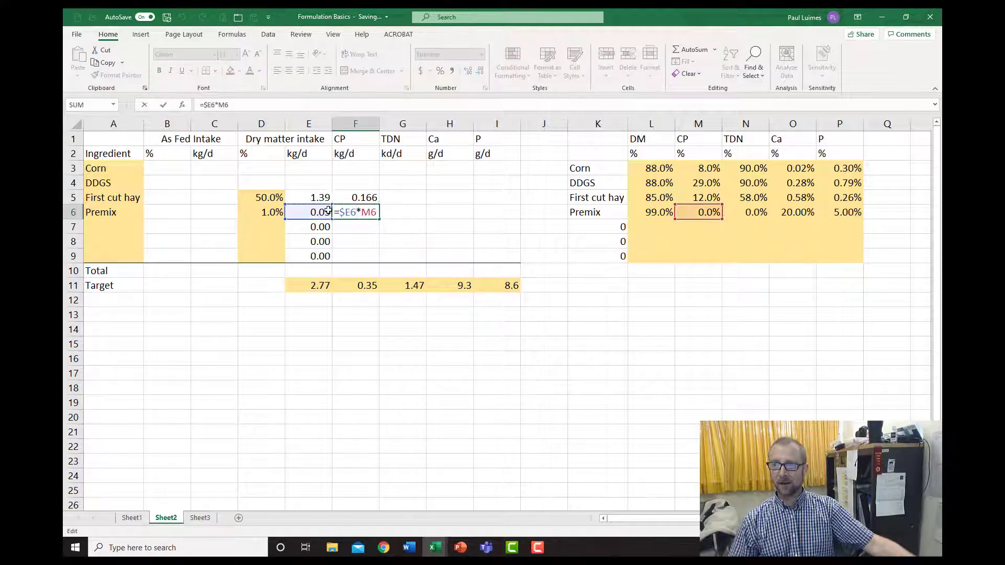
pyautogui.click(404, 222)
pyautogui.click(365, 212)
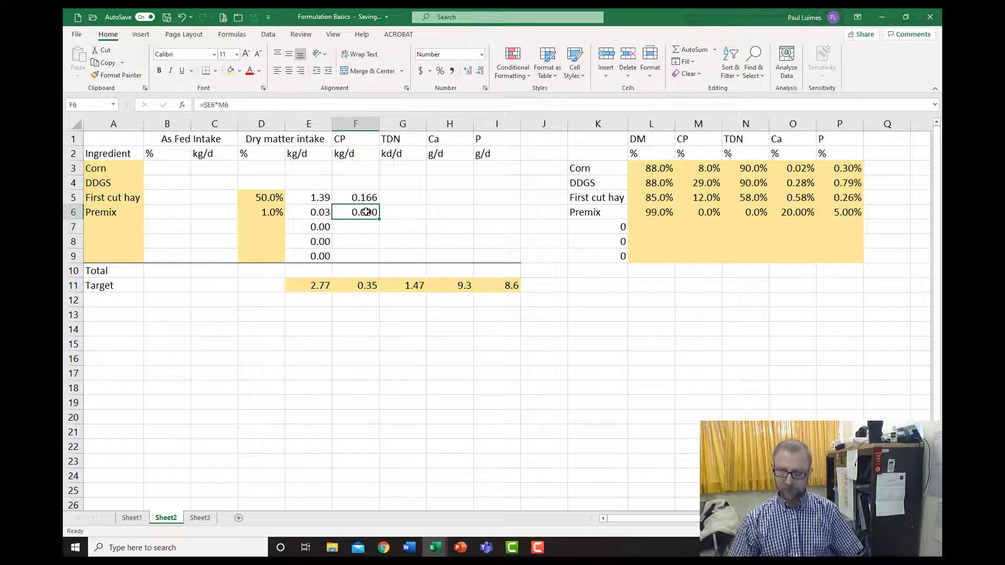
# Copy the CP formula from F6 into the empty ingredient rows F7:F9
pyautogui.hotkey('ctrl', 'c')
pyautogui.moveTo(359, 226); pyautogui.dragTo(362, 252)
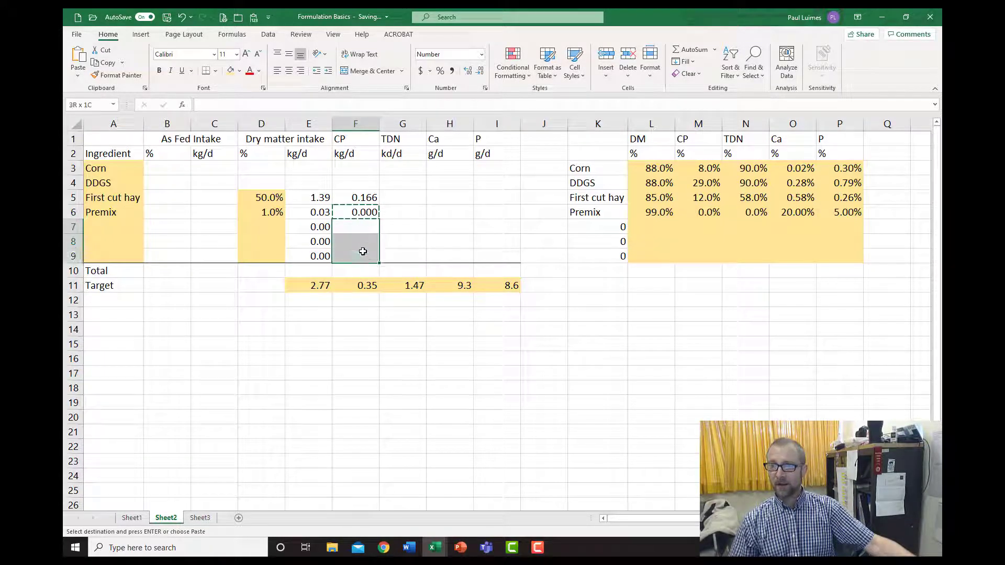
pyautogui.hotkey('ctrl', 'v')
# Copy the CP formulas in F5:F9 across to the TDN, Ca and P columns, G5:I9
pyautogui.moveTo(364, 198); pyautogui.dragTo(369, 256)
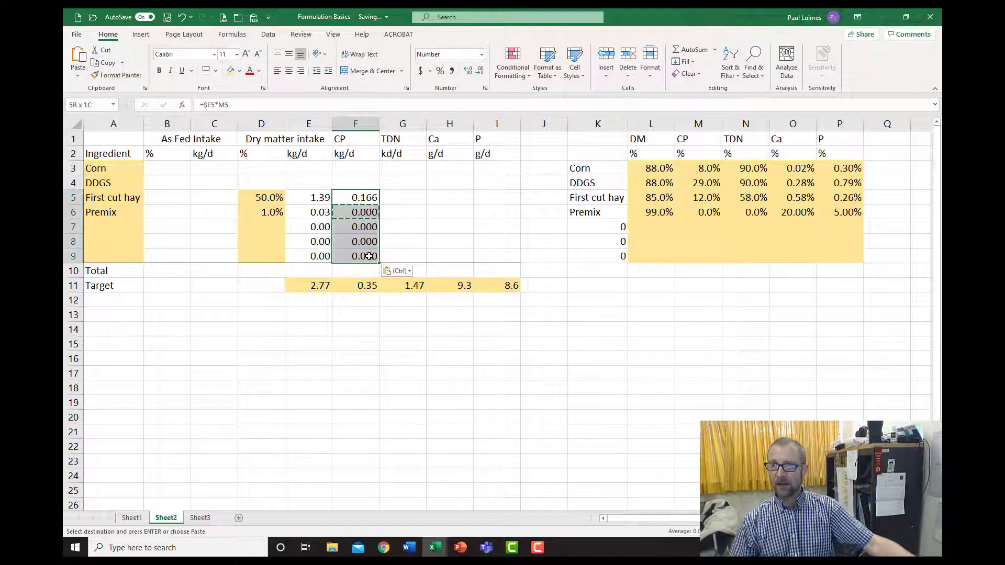
pyautogui.hotkey('ctrl', 'c')
pyautogui.click(394, 200)
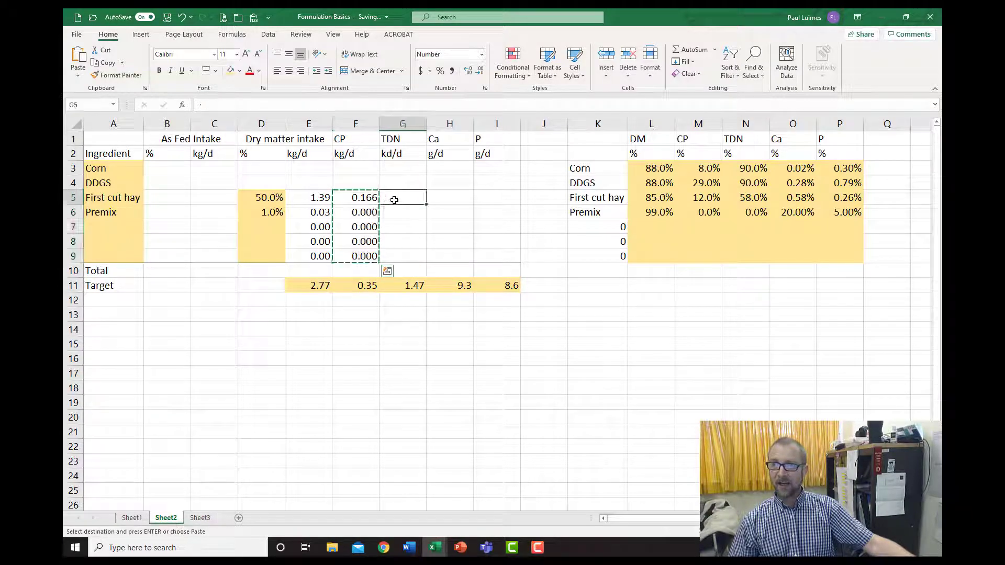
pyautogui.moveTo(394, 200); pyautogui.dragTo(478, 196)
pyautogui.hotkey('ctrl', 'v')
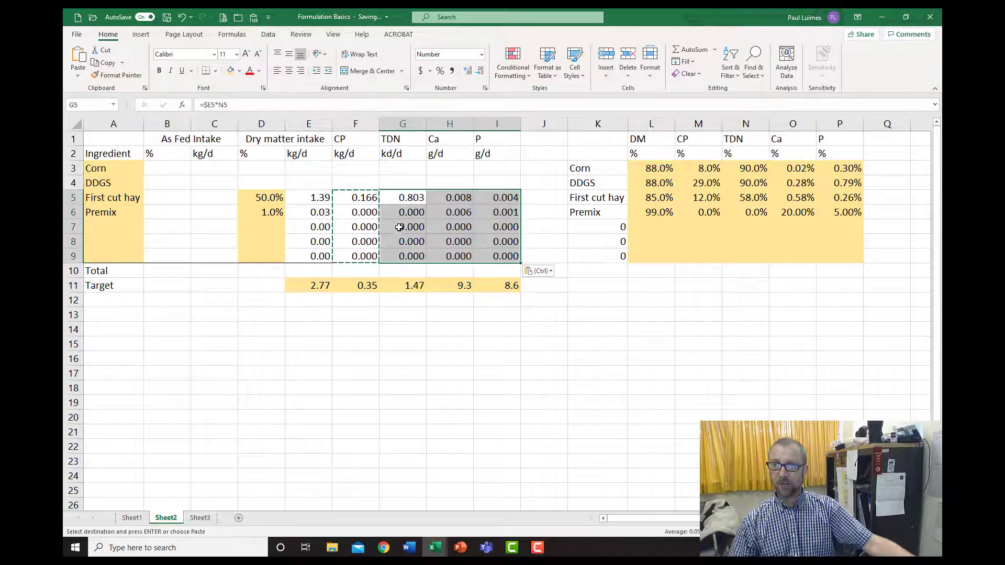
# Restore the bottom border under E9:I9 above the Total row
pyautogui.click(321, 253)
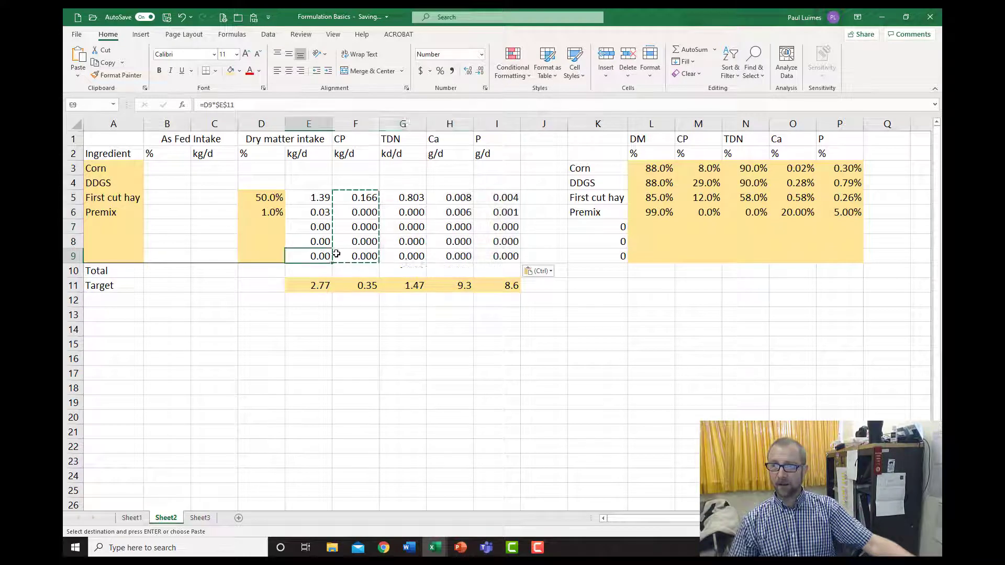
pyautogui.moveTo(337, 254); pyautogui.dragTo(497, 255)
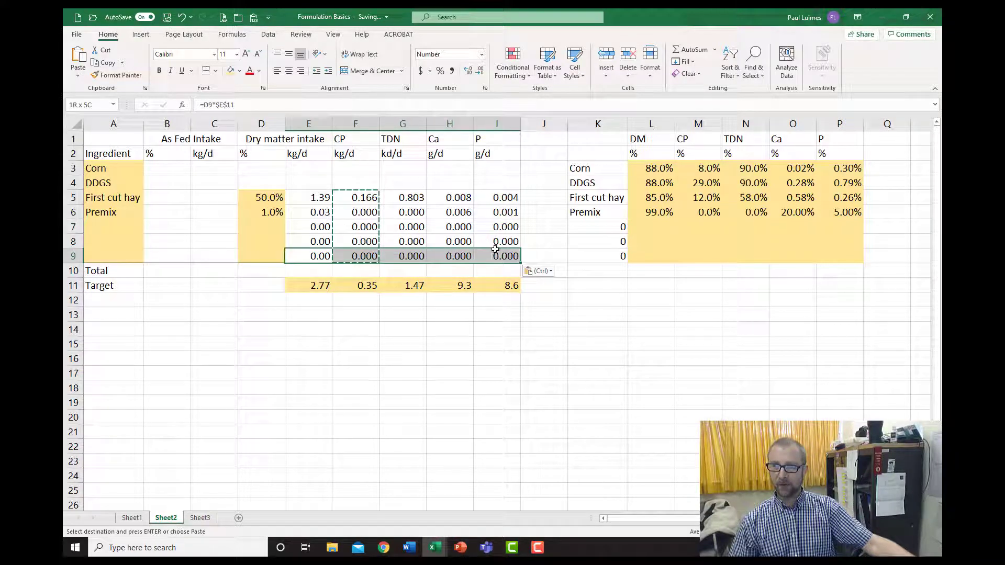
pyautogui.click(206, 70)
pyautogui.click(403, 344)
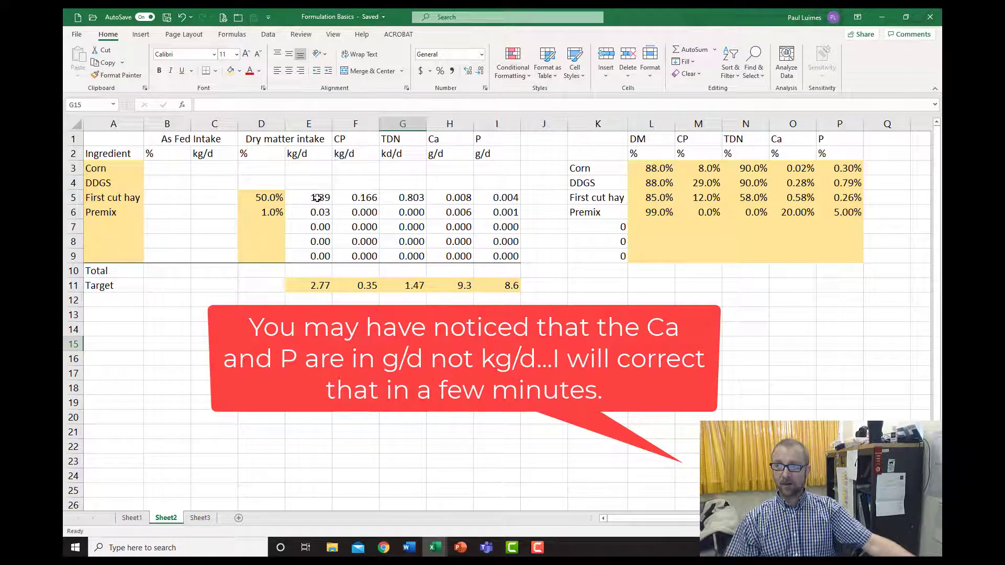
# Copy the First cut hay formulas in E5:I5 to the DDGS and Corn rows, E4:I4 and E3:I3
pyautogui.moveTo(322, 197); pyautogui.dragTo(485, 196)
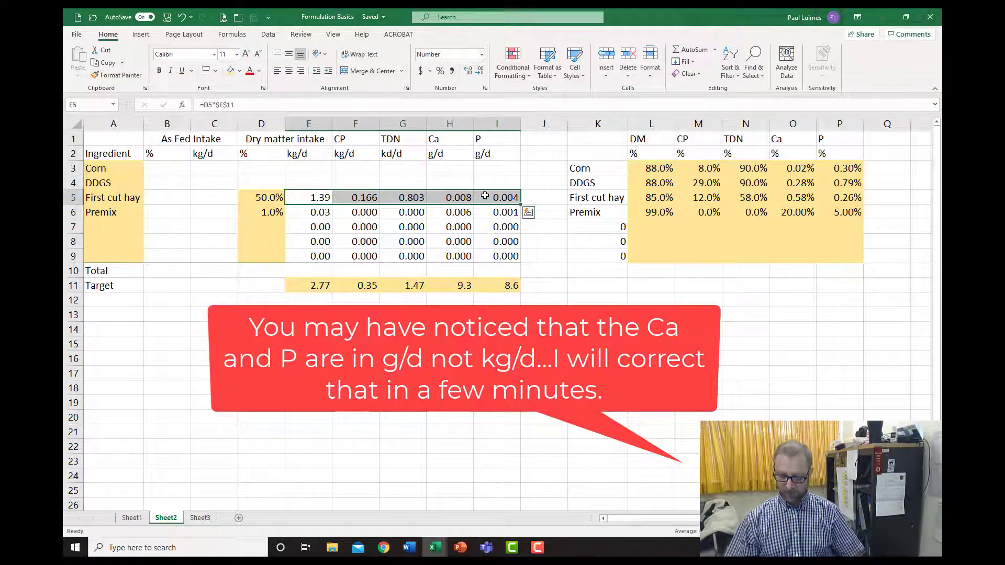
pyautogui.hotkey('ctrl', 'c')
pyautogui.press('Up')
pyautogui.hotkey('ctrl', 'v')
pyautogui.press('Up')
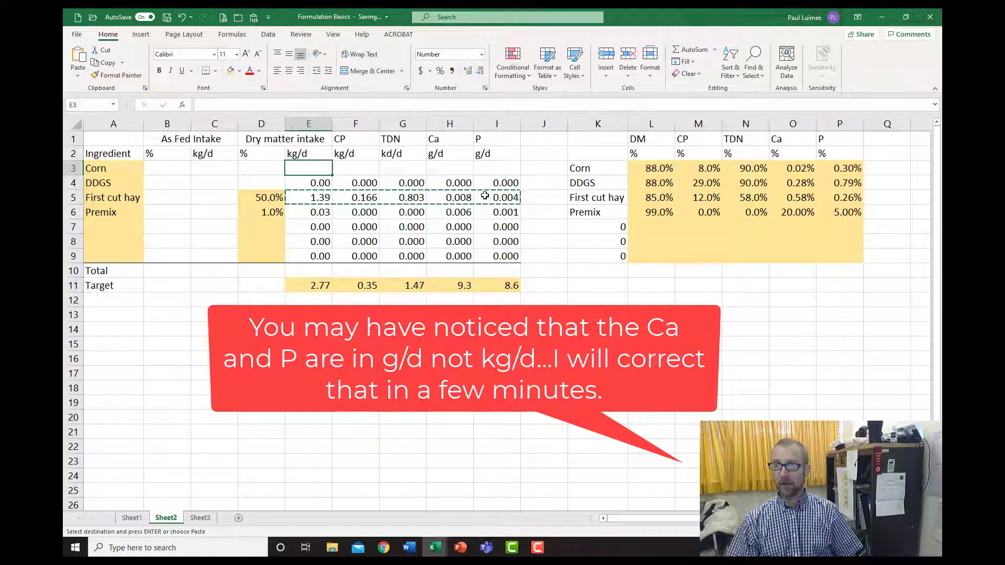
pyautogui.hotkey('ctrl', 'v')
pyautogui.press('Left')
pyautogui.press('Down')
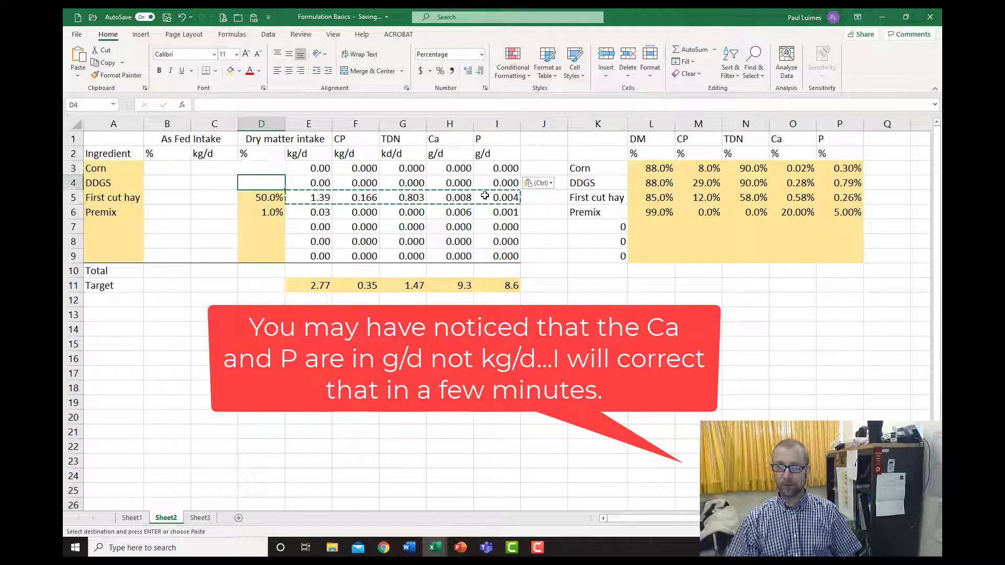
pyautogui.press('Up')
pyautogui.press('Down')
pyautogui.press('Down')
pyautogui.press('Up')
pyautogui.press('Down')
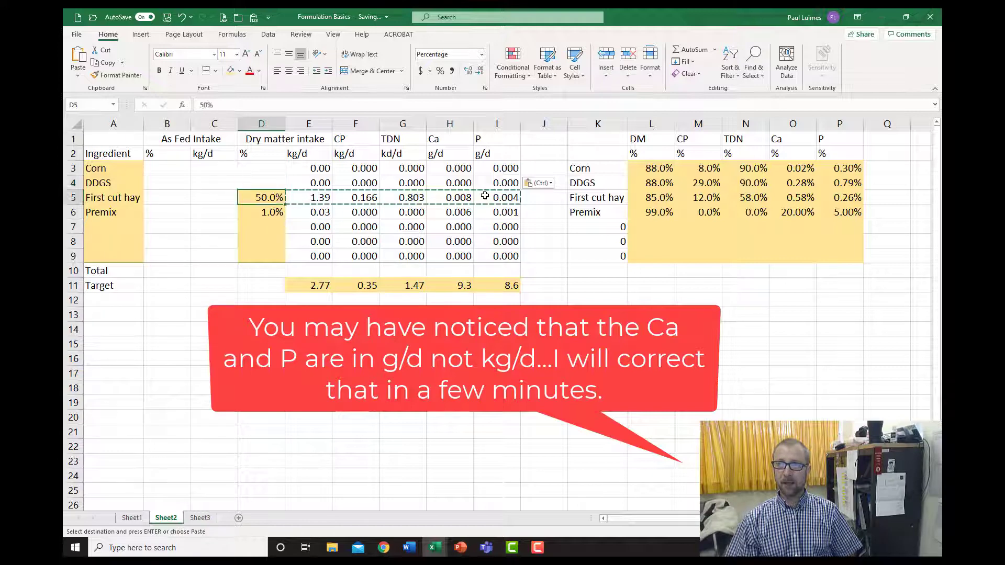
pyautogui.press('Up')
pyautogui.press('Up')
pyautogui.press('Down')
pyautogui.press('Right')
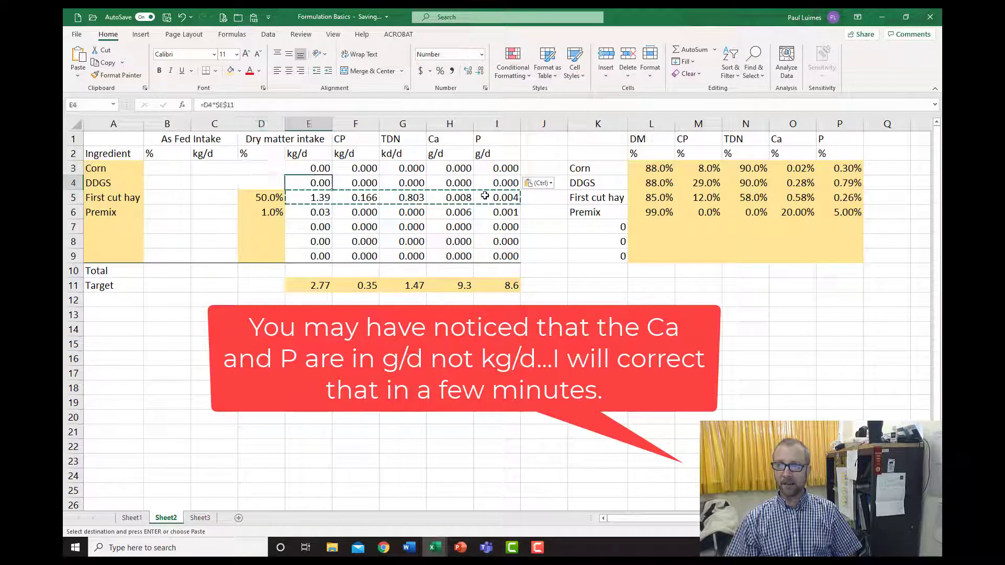
pyautogui.press('Left')
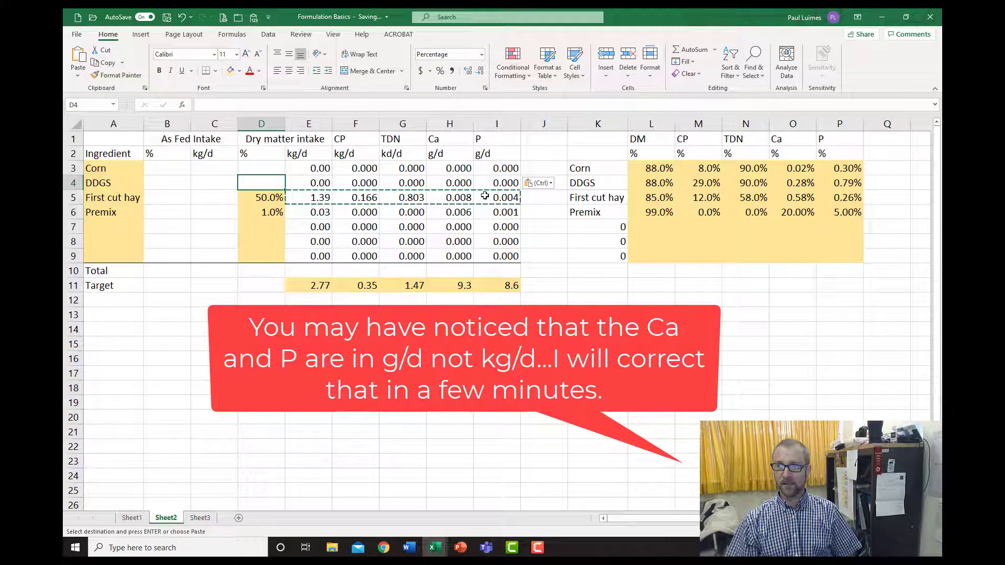
pyautogui.press('Up')
pyautogui.press('Down')
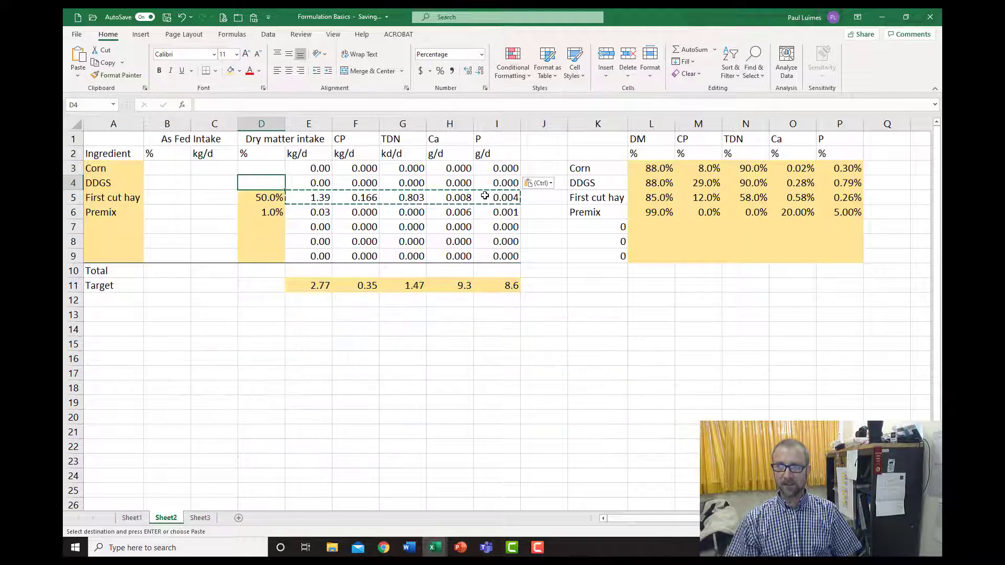
pyautogui.press('Down')
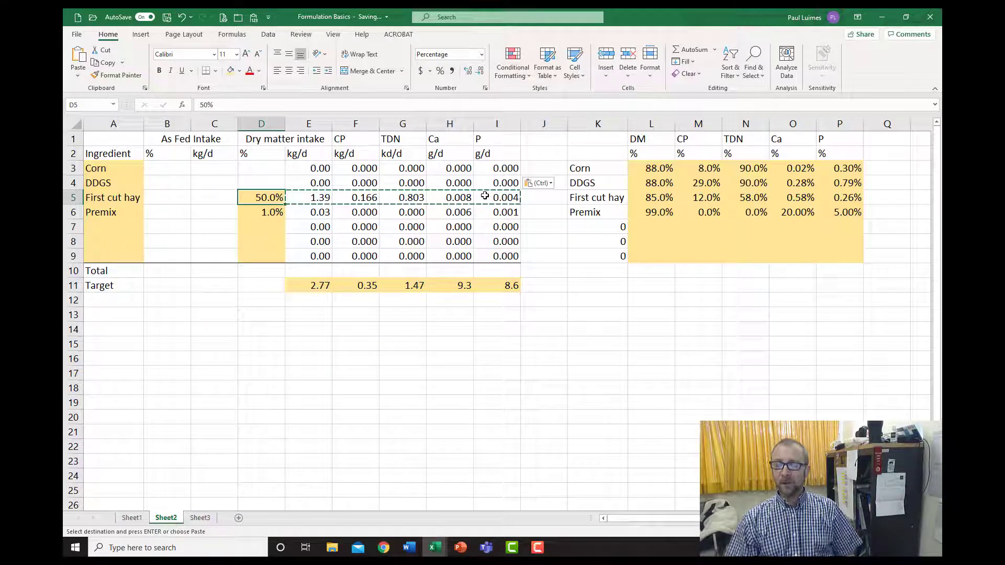
# Clear the dry matter intake formulas for Corn and DDGS from E3 and E4
pyautogui.press('Up')
pyautogui.press('Right')
pyautogui.press('Up')
pyautogui.press('Delete')
pyautogui.press('Down')
pyautogui.press('Delete')
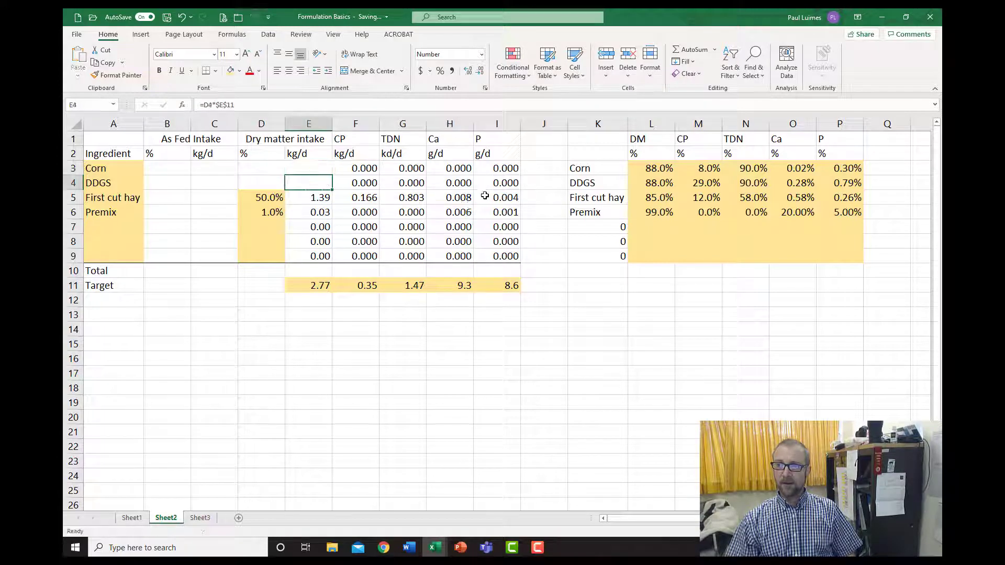
pyautogui.press('Up')
pyautogui.press('Down')
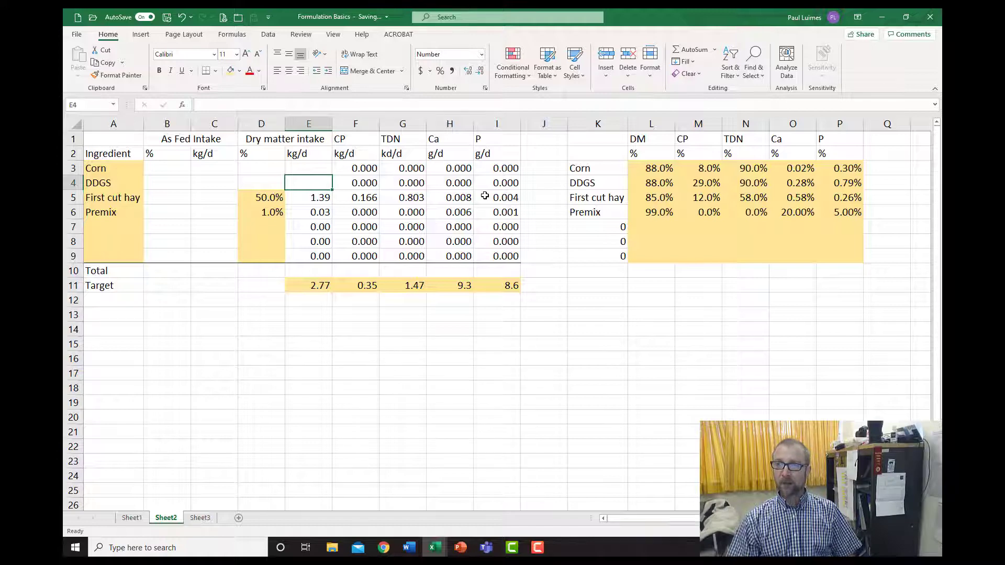
pyautogui.press('Left')
pyautogui.press('Down')
pyautogui.press('Down')
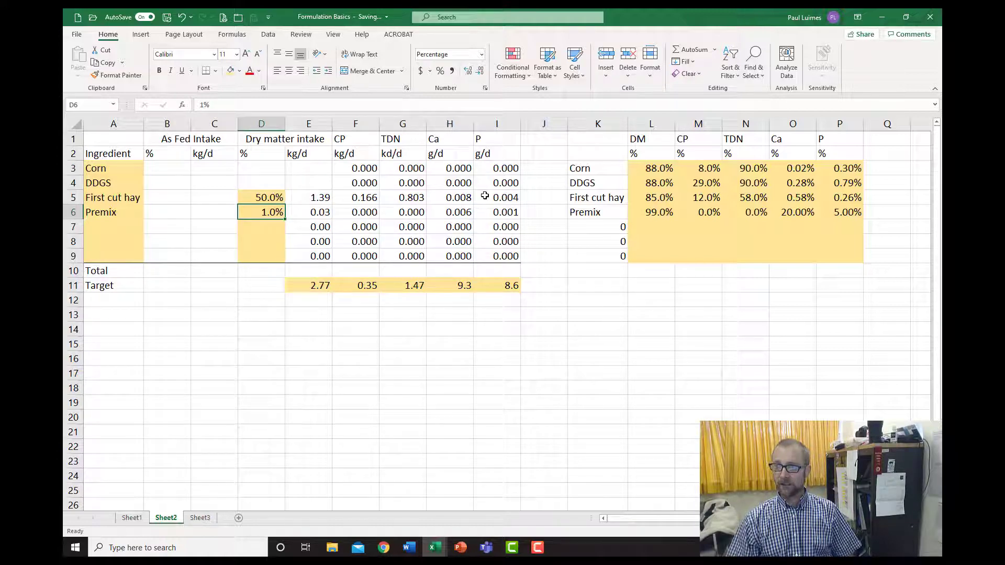
pyautogui.press('Down')
pyautogui.press('Up')
pyautogui.press('Up')
pyautogui.press('Down')
pyautogui.press('Down')
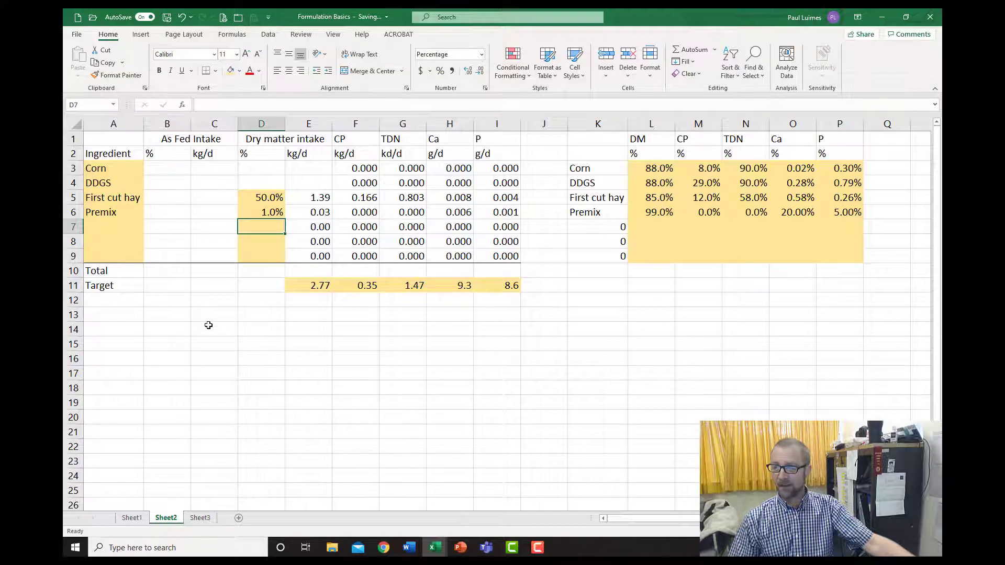
# Add the row label "left for the first two" in A14 below the ration table
pyautogui.click(125, 314)
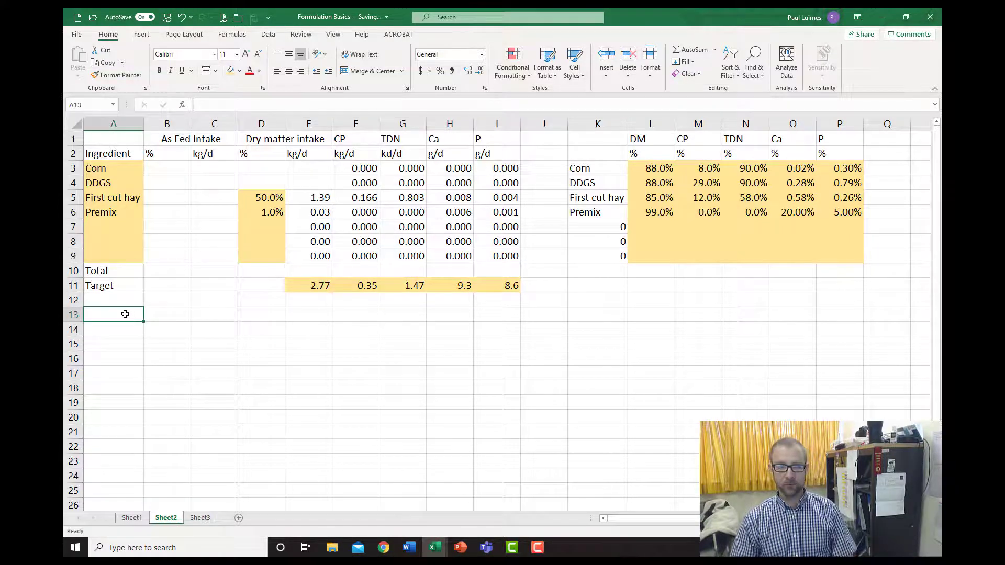
pyautogui.press('Down')
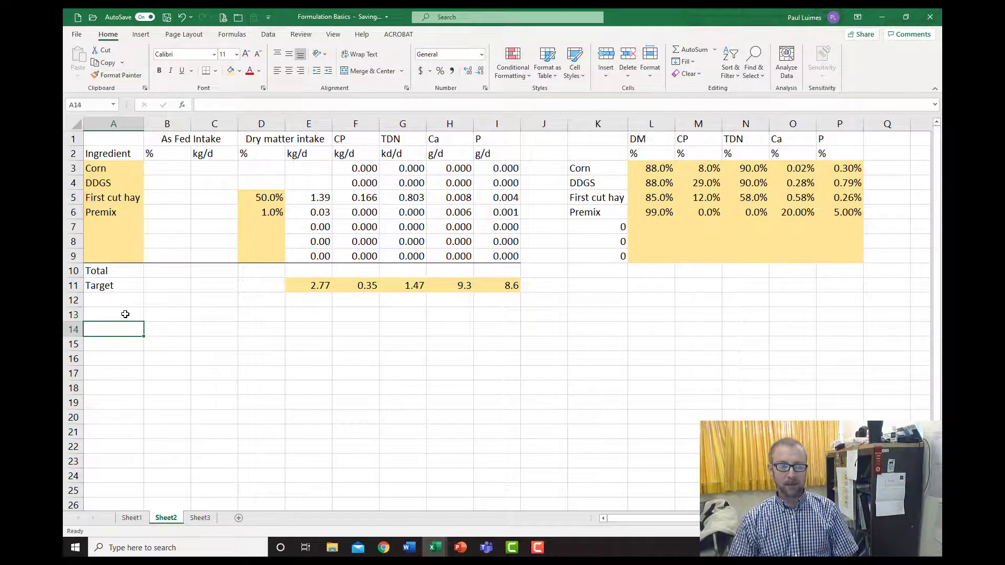
pyautogui.write('left ')
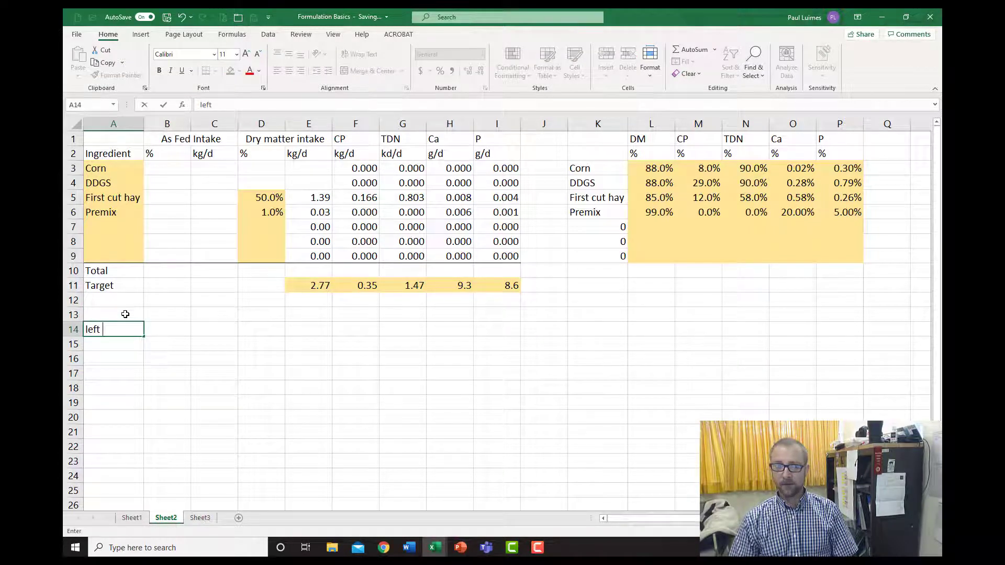
pyautogui.write('for the firs')
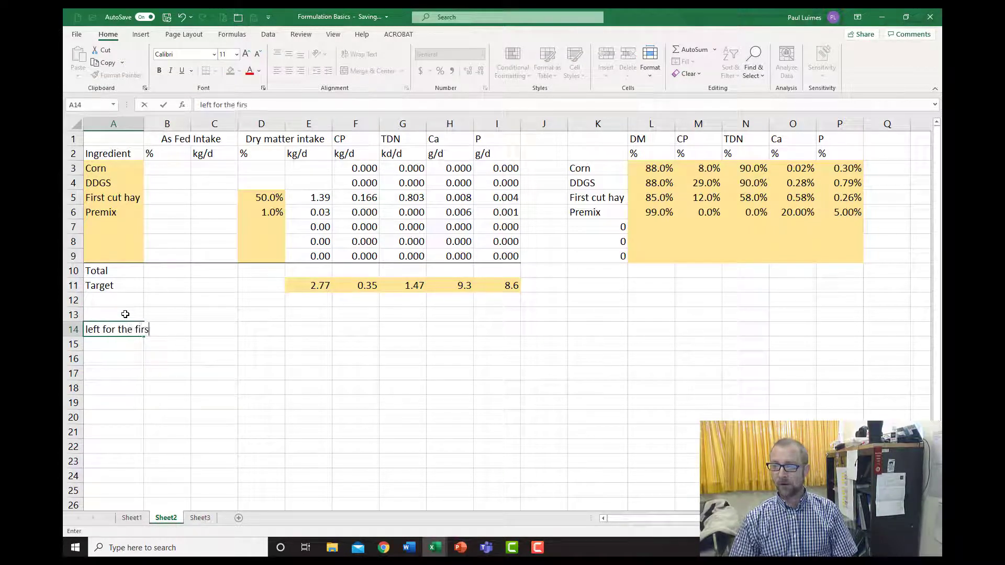
pyautogui.write('t two')
# Calculate the dry matter left for the first two ingredients in E14 with =E11-(SUM(E5:E9))
pyautogui.press('Right')
pyautogui.press('Right')
pyautogui.press('Right')
pyautogui.press('Right')
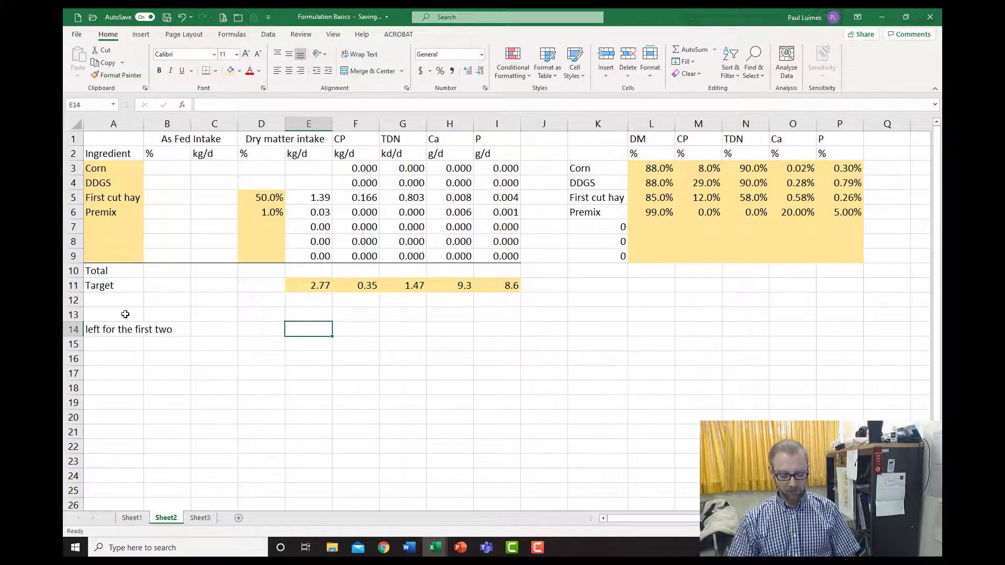
pyautogui.write('=')
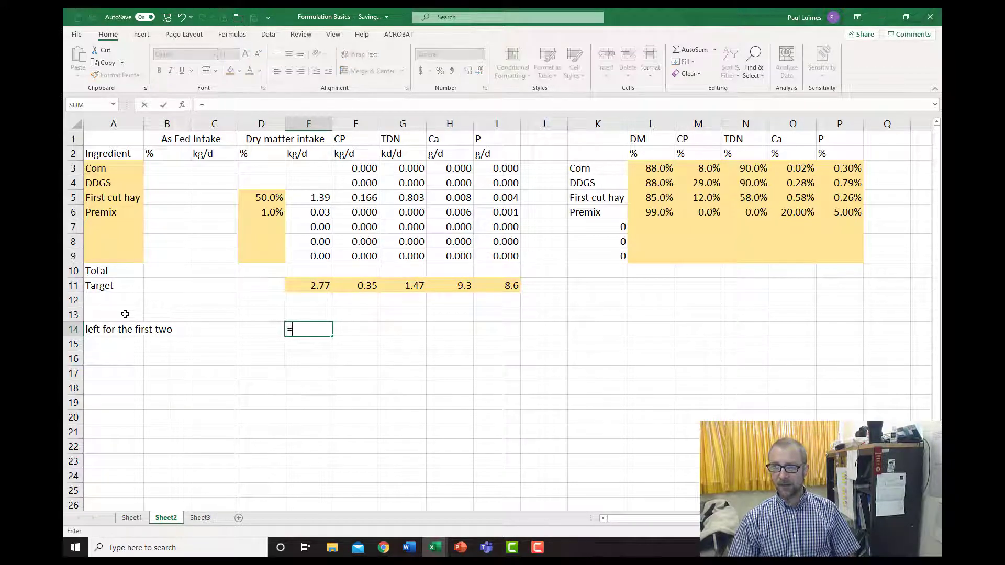
pyautogui.press('Up')
pyautogui.press('Up')
pyautogui.press('Up')
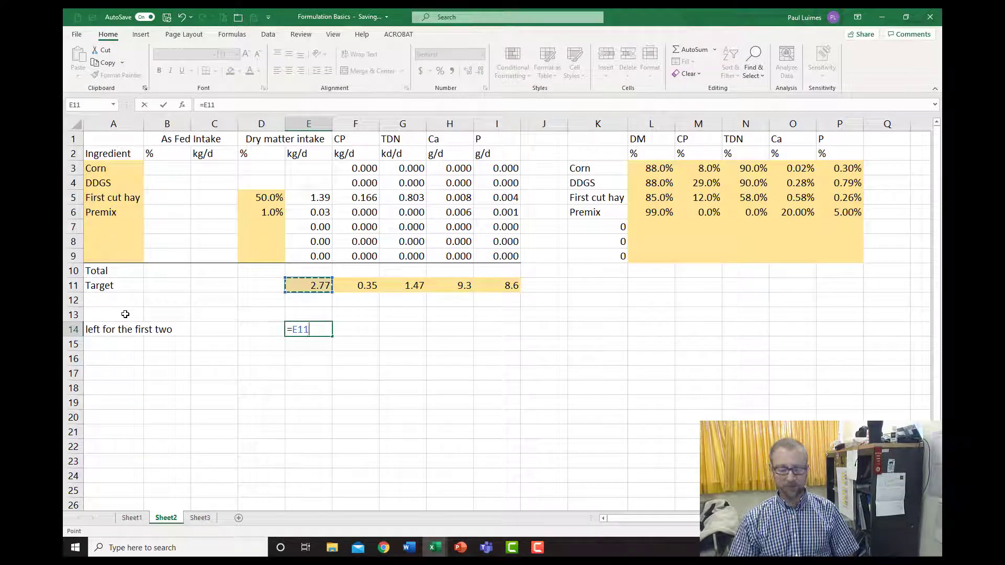
pyautogui.write('-')
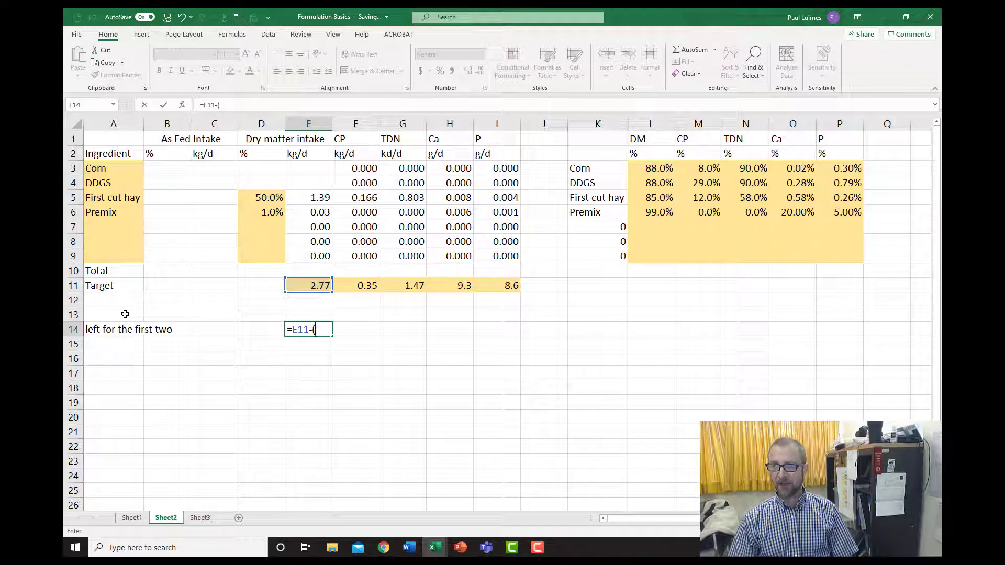
pyautogui.write('(sum(')
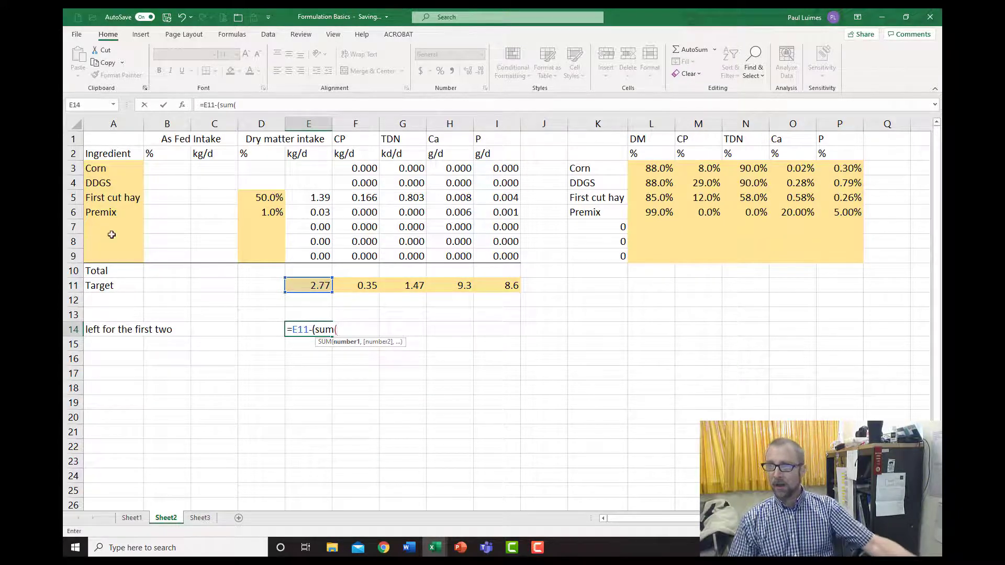
pyautogui.moveTo(300, 197); pyautogui.dragTo(305, 255)
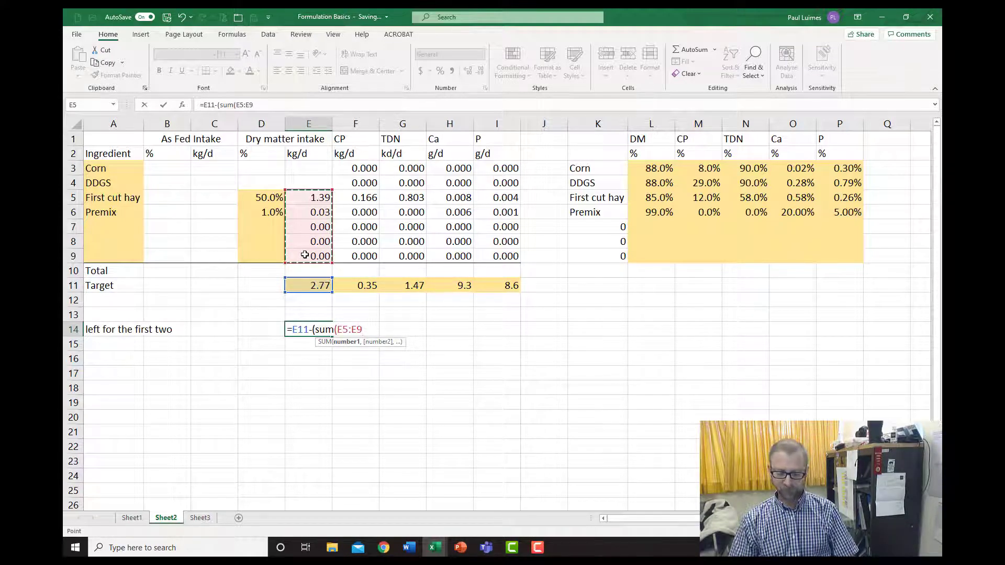
pyautogui.write(')')
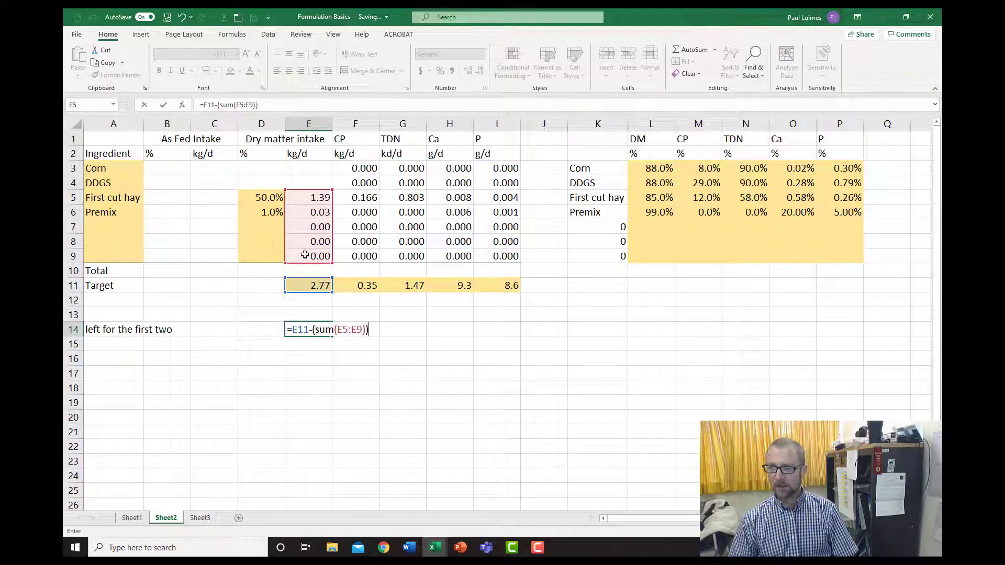
pyautogui.hotkey('ctrl', 'Return')
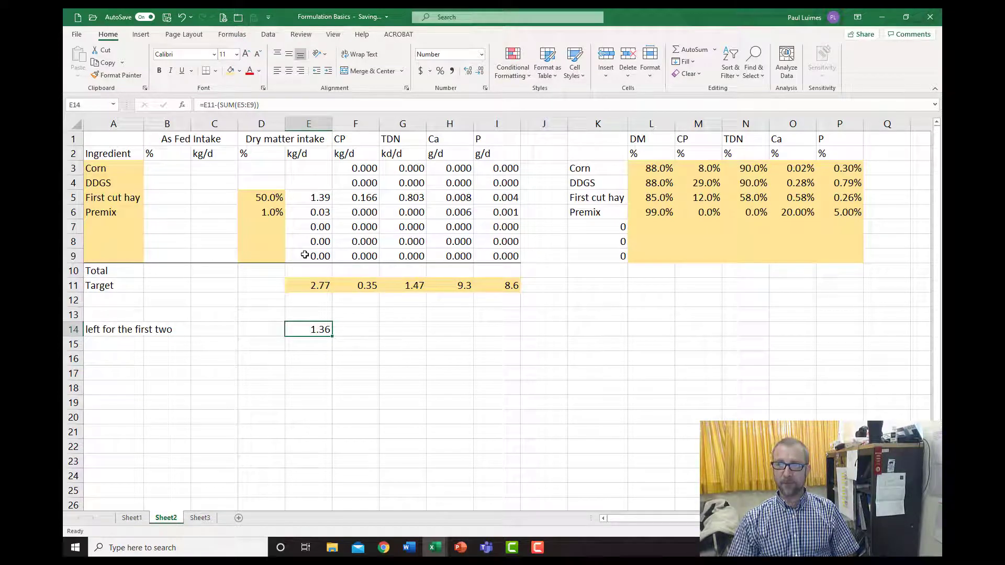
# Examine the CP target in F11 and the CP supply formulas of the ingredient rows in column F
pyautogui.press('Up')
pyautogui.press('Up')
pyautogui.press('Up')
pyautogui.press('Right')
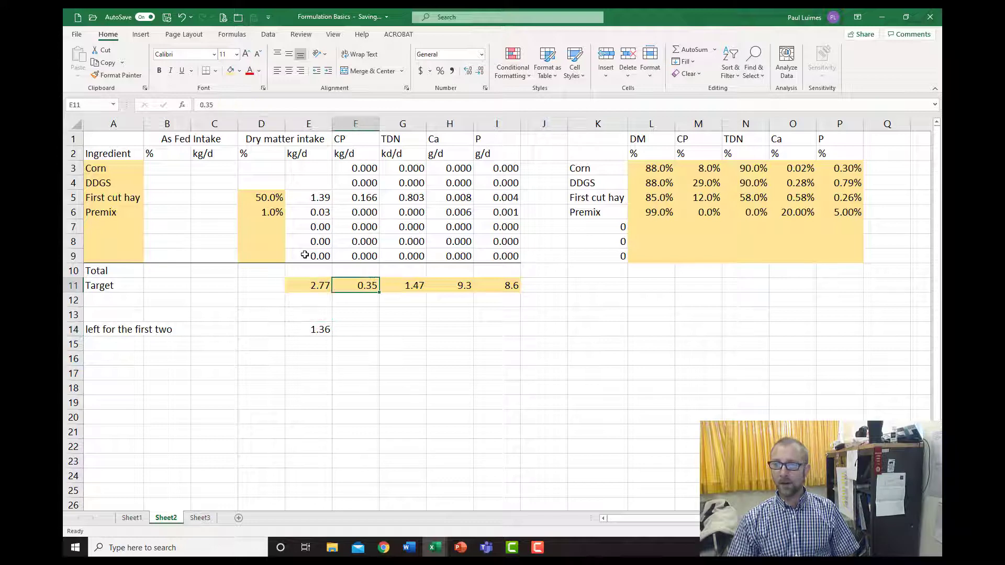
pyautogui.press('Up')
pyautogui.press('Up')
pyautogui.press('Up')
pyautogui.press('Up')
pyautogui.press('Up')
pyautogui.press('Up')
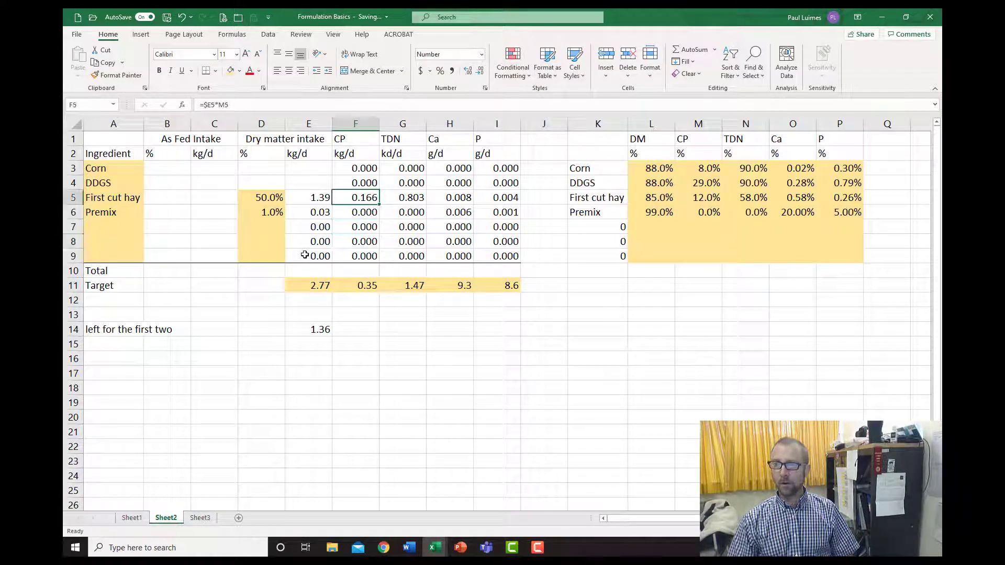
pyautogui.press('Down')
pyautogui.press('Down')
pyautogui.press('Down')
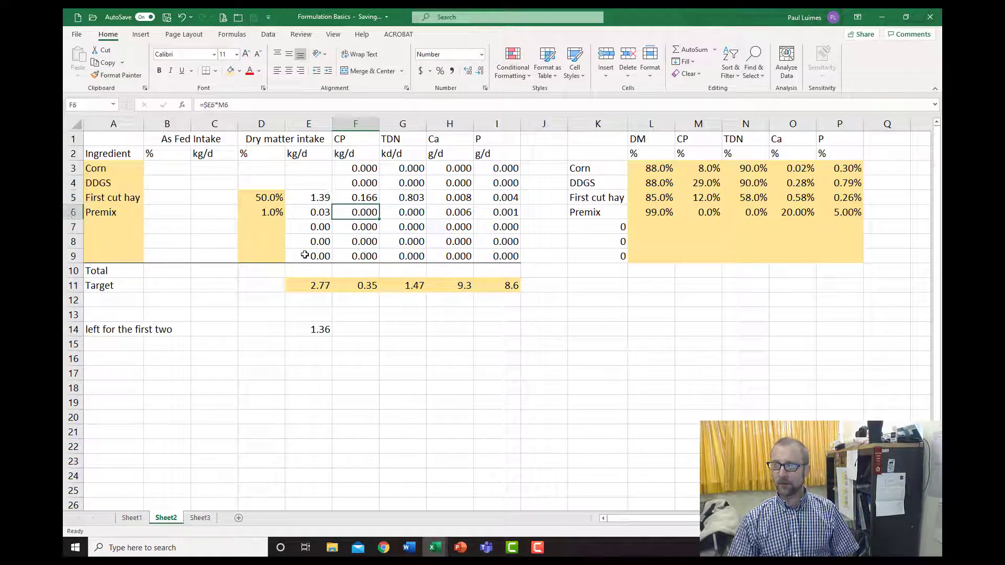
pyautogui.press('Down')
pyautogui.press('Down')
pyautogui.press('Down')
pyautogui.press('Down')
pyautogui.press('Down')
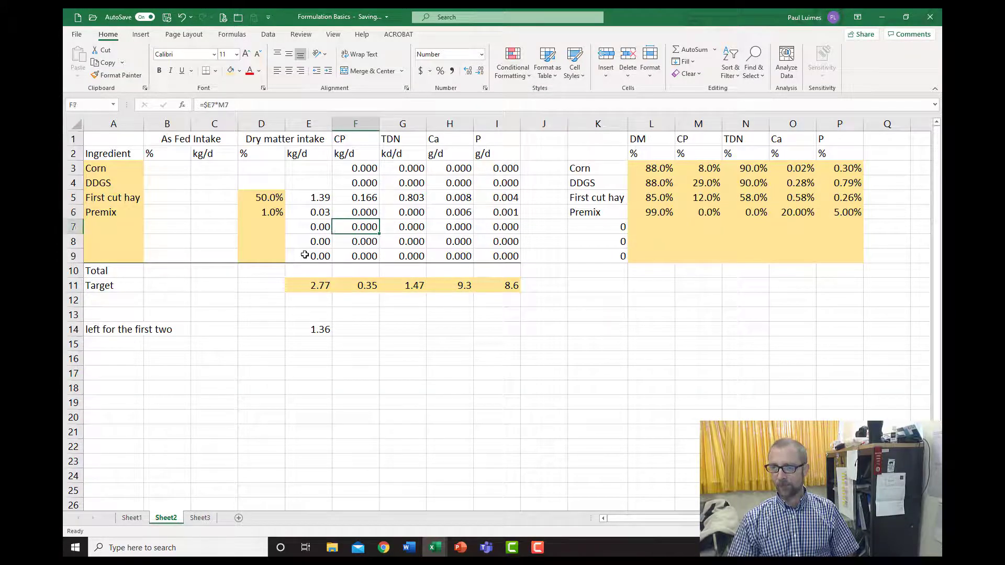
pyautogui.press('Down')
pyautogui.press('Left')
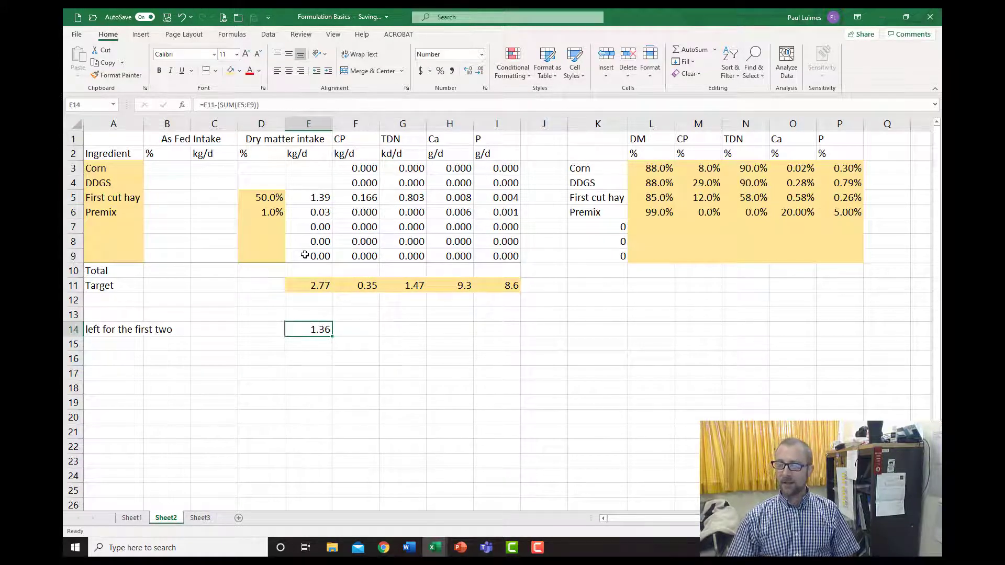
# Copy the E14 remainder formula to the CP column in F14 and check its cell references
pyautogui.hotkey('ctrl', 'c')
pyautogui.press('Right')
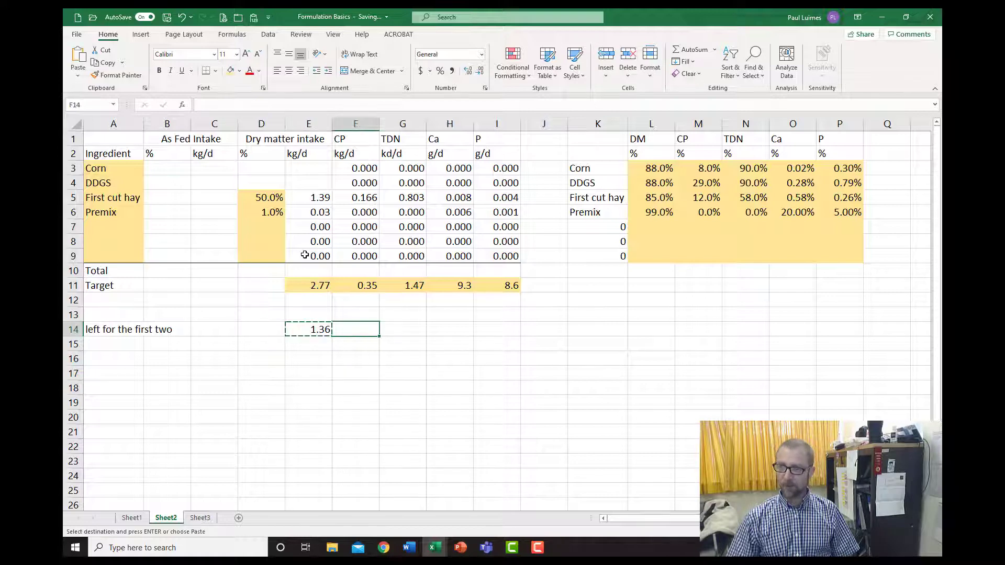
pyautogui.hotkey('ctrl', 'v')
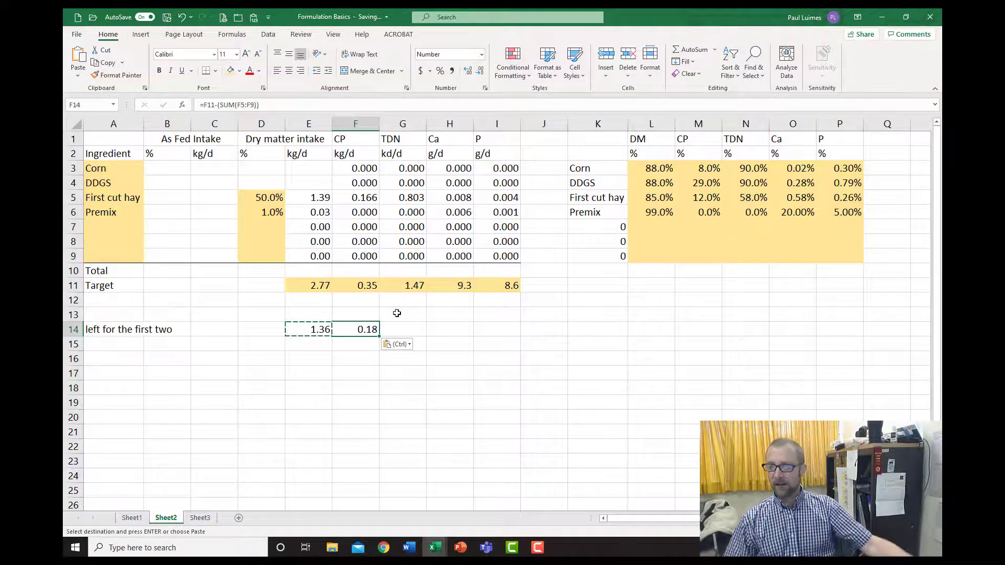
pyautogui.doubleClick(361, 328)
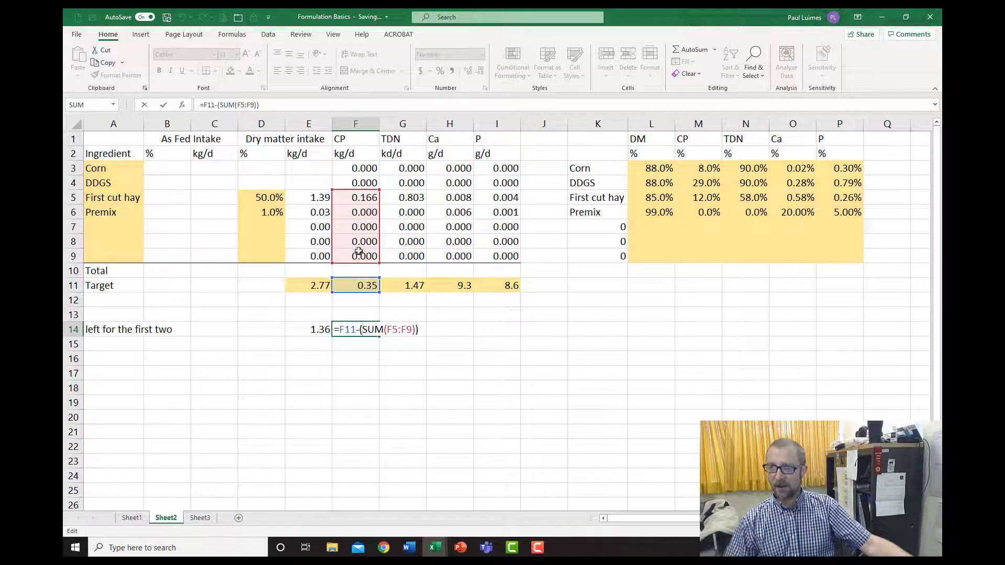
pyautogui.press('Return')
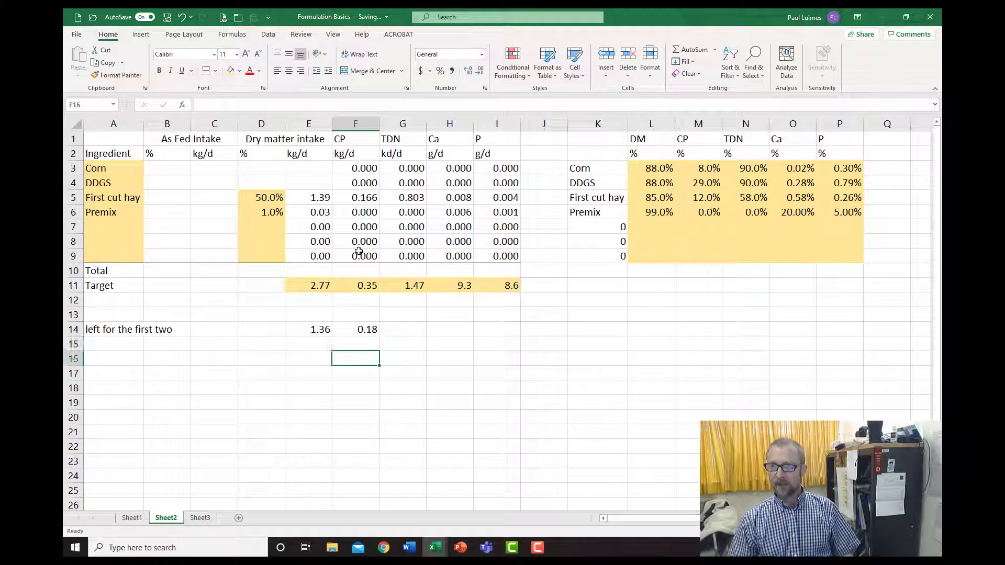
# Label C16 and C18 with the first two ingredient names by linking them to A3 and A4
pyautogui.press('Left')
pyautogui.press('Left')
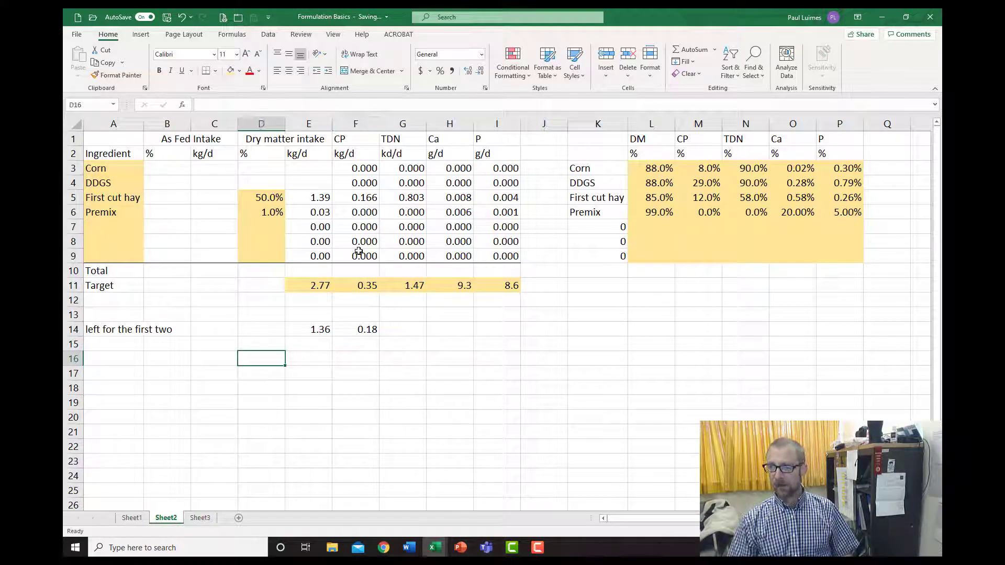
pyautogui.press('Left')
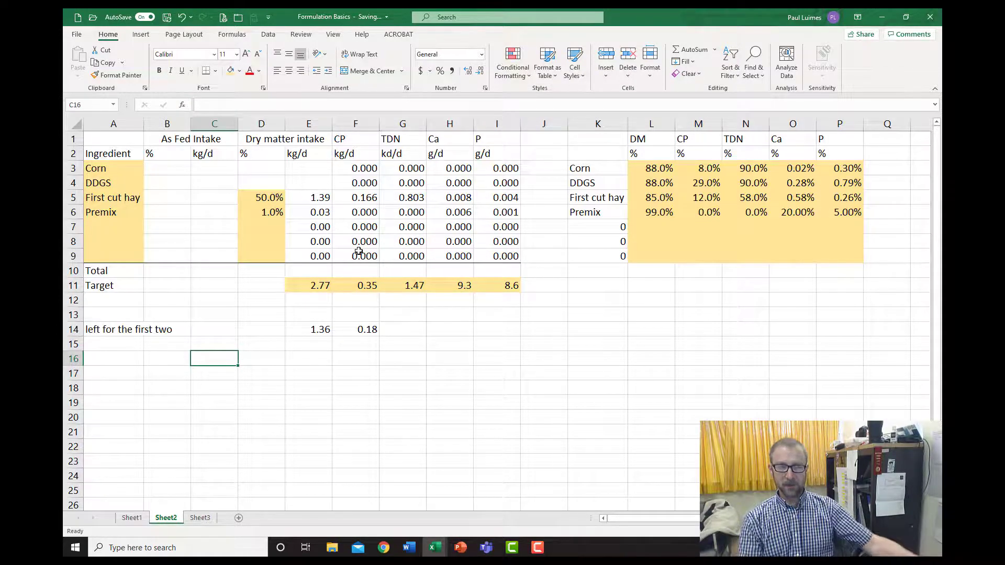
pyautogui.write('=')
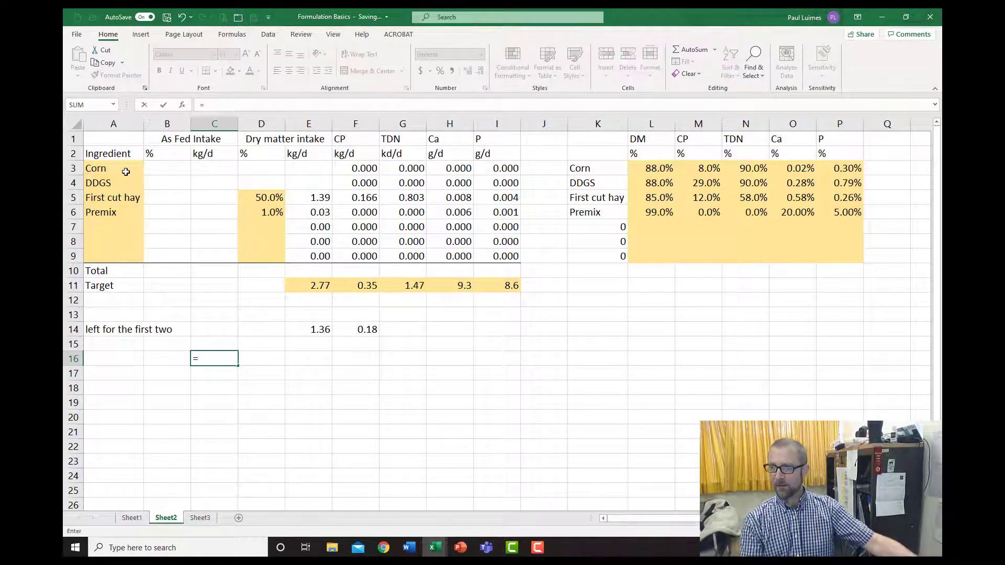
pyautogui.click(126, 172)
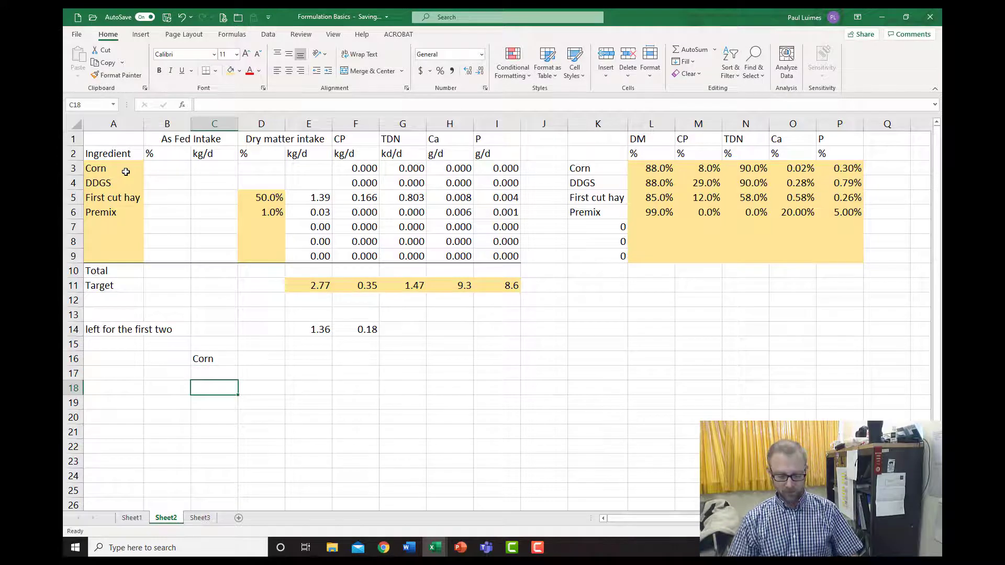
pyautogui.write('=')
pyautogui.click(124, 184)
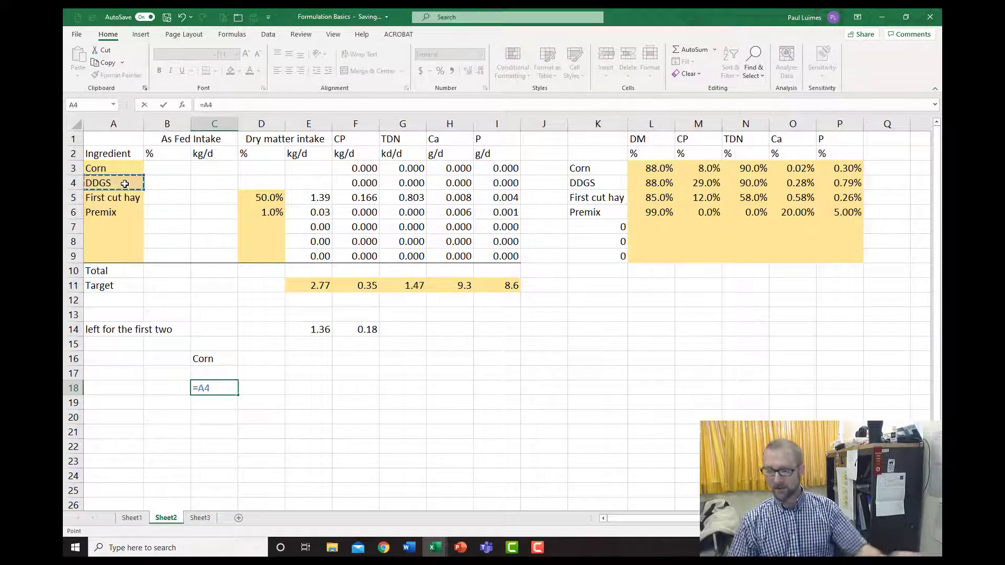
pyautogui.press('Return')
# Link the corn and DDGS CP percentages into D16 and D18 with =M3 and =M4
pyautogui.press('Right')
pyautogui.press('Up')
pyautogui.press('Up')
pyautogui.press('Up')
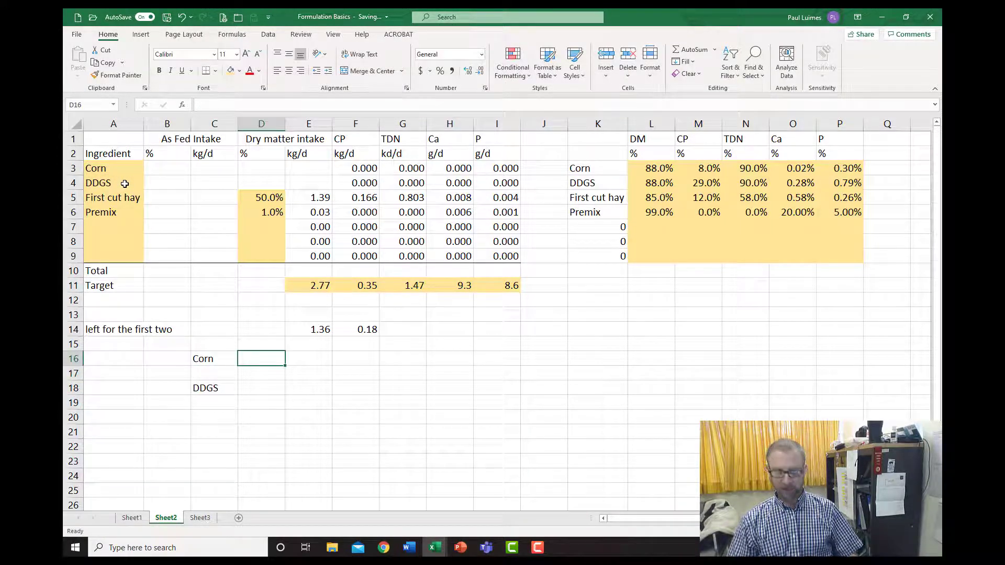
pyautogui.write('=')
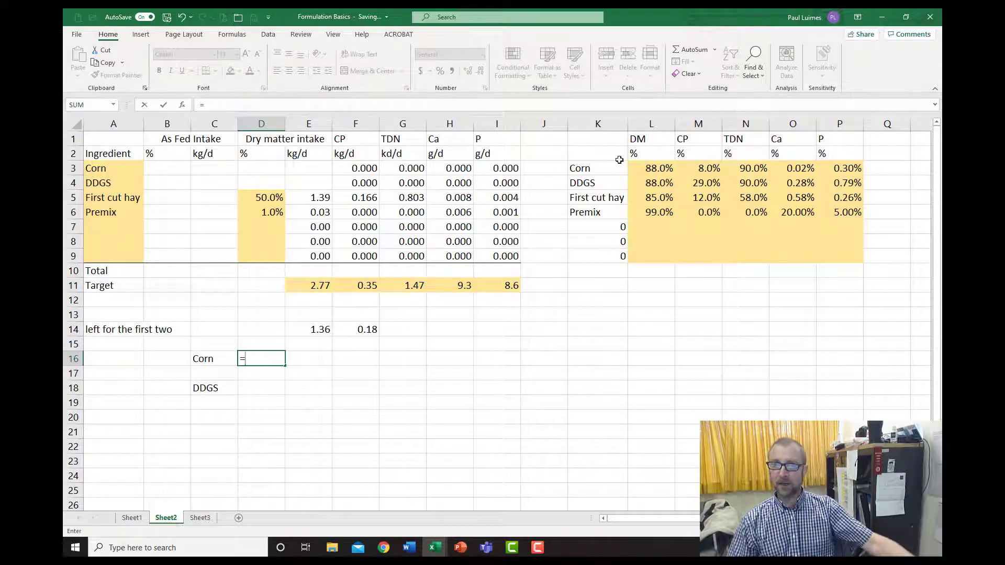
pyautogui.click(702, 169)
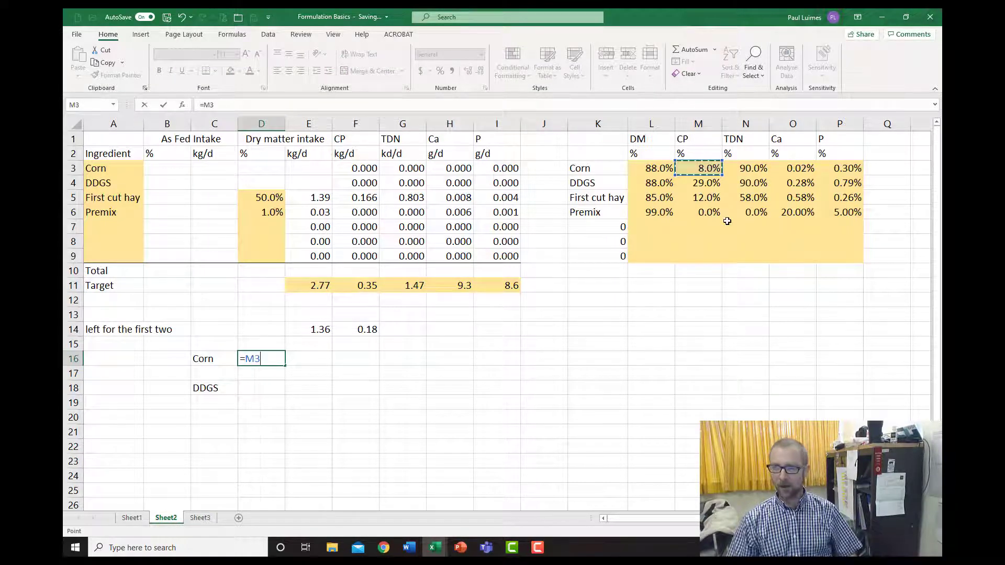
pyautogui.press('Return')
pyautogui.press('Return')
pyautogui.write('=')
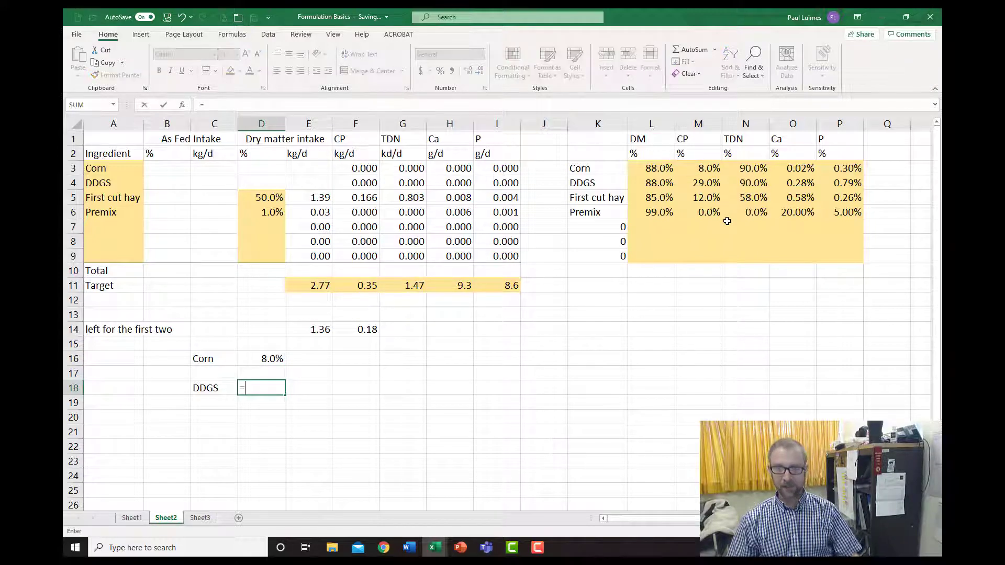
pyautogui.click(708, 183)
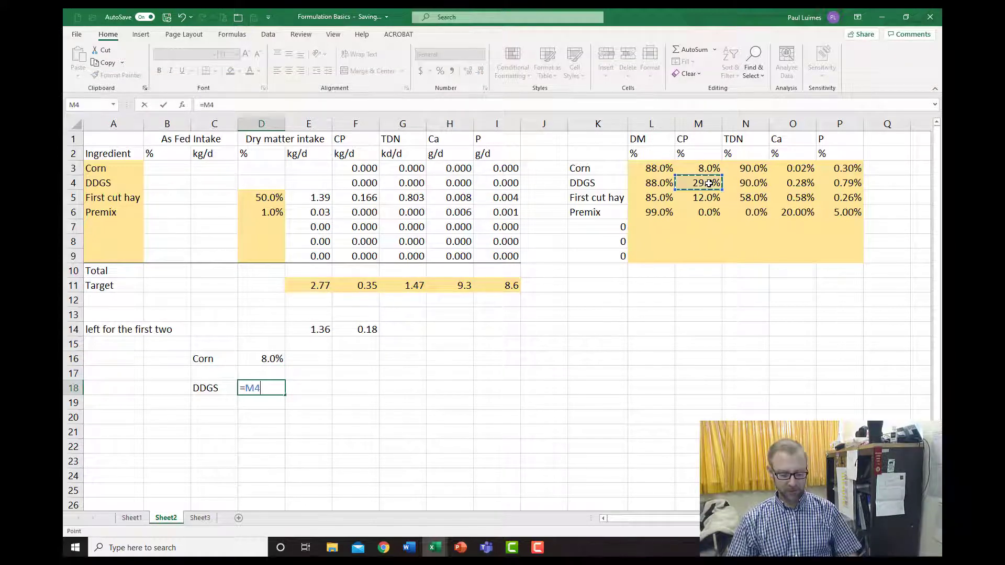
pyautogui.press('Return')
# Calculate the CP concentration required from the two ingredients in E17 with =F14/E14
pyautogui.press('Right')
pyautogui.press('Up')
pyautogui.press('Up')
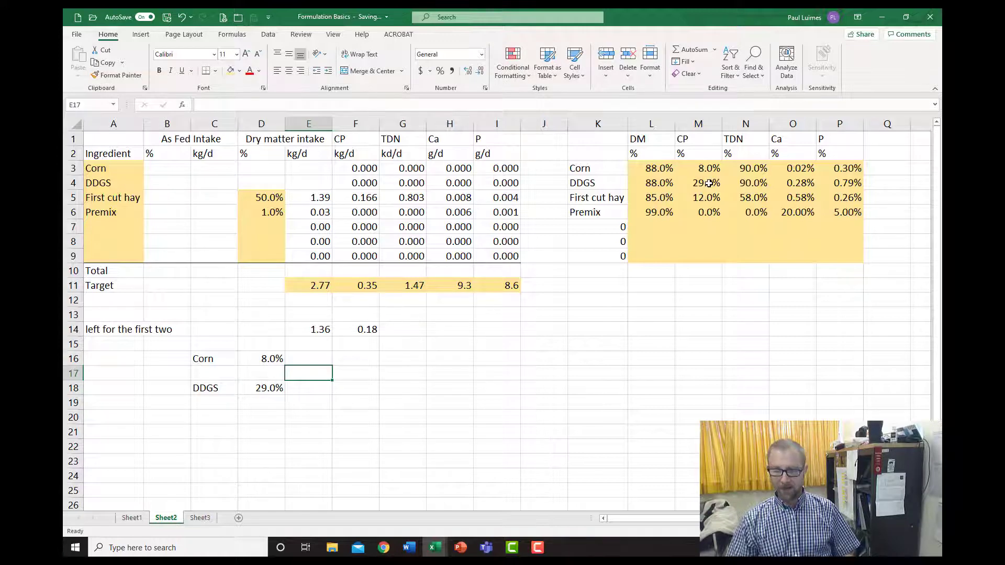
pyautogui.write('=')
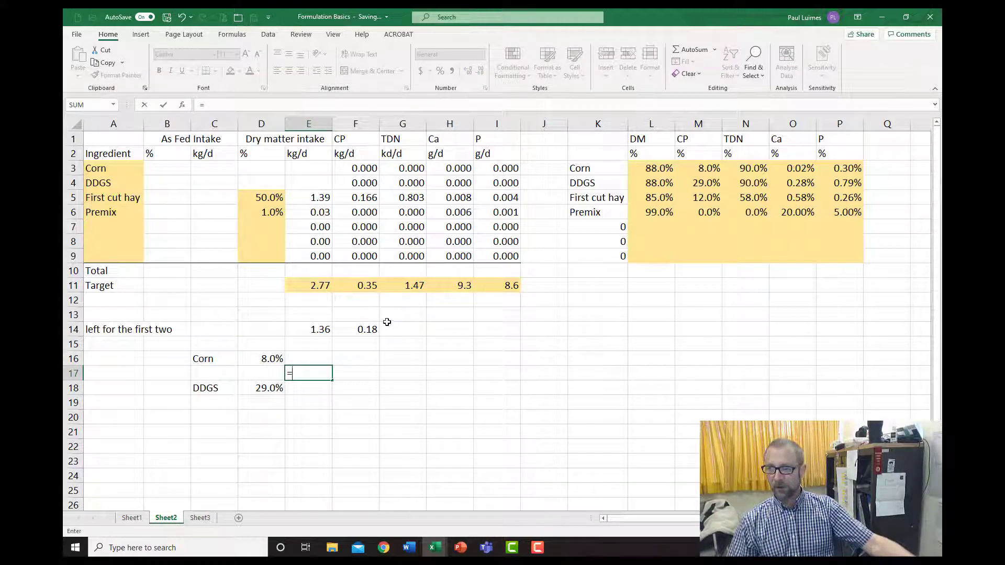
pyautogui.click(364, 328)
pyautogui.write('/')
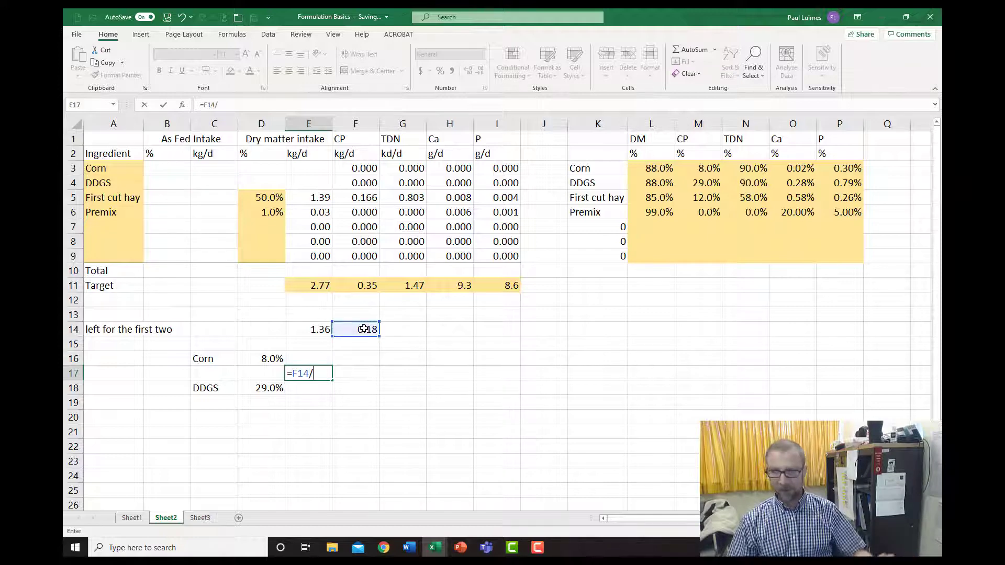
pyautogui.click(312, 331)
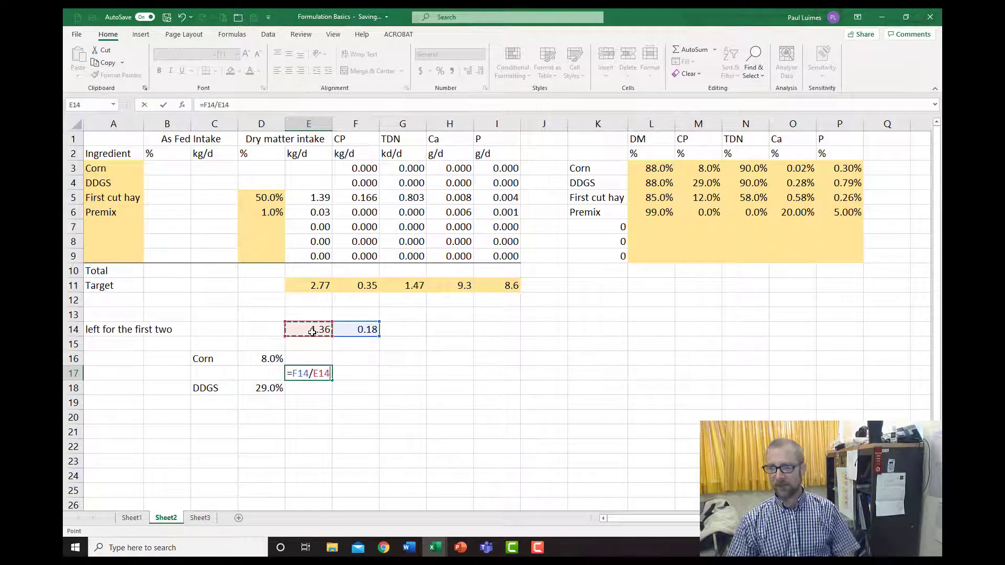
pyautogui.press('Return')
# Format the required CP concentration in E17 as a percentage with one decimal place
pyautogui.press('Up')
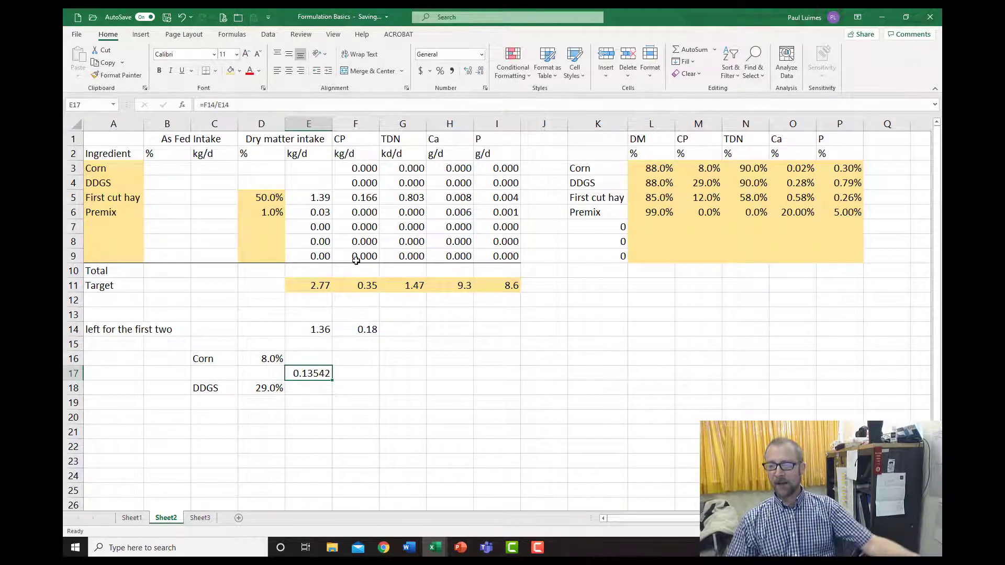
pyautogui.click(440, 71)
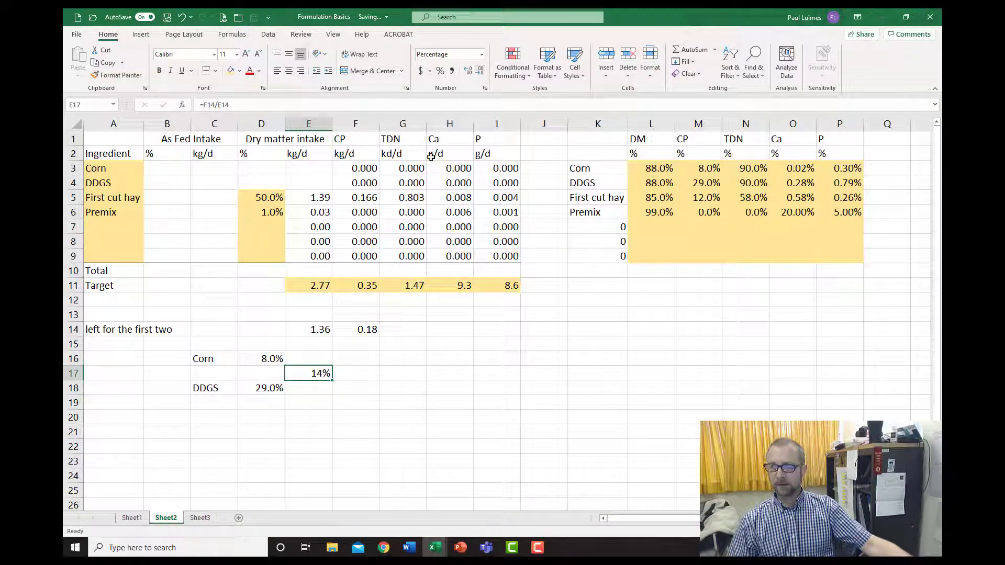
pyautogui.click(468, 73)
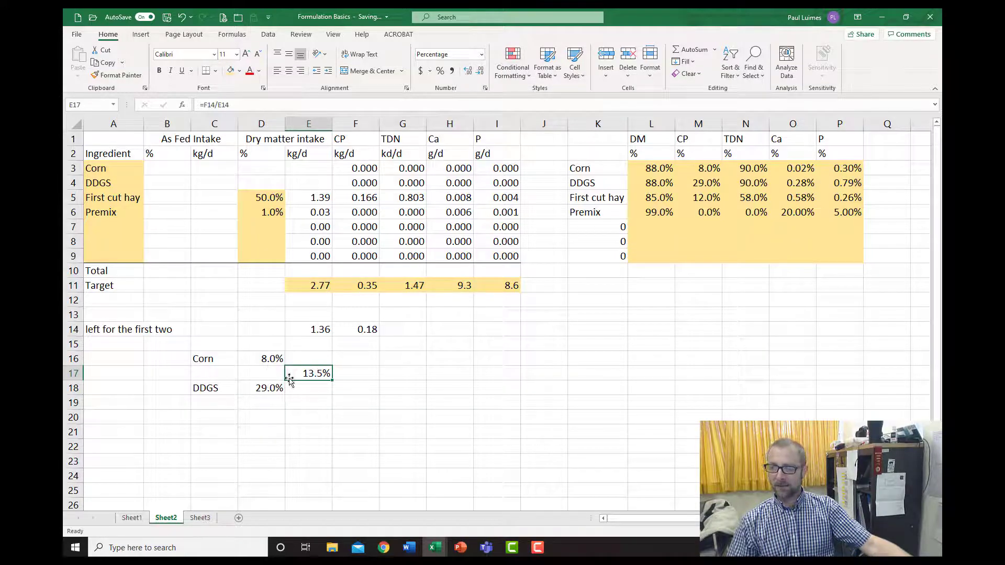
pyautogui.click(346, 390)
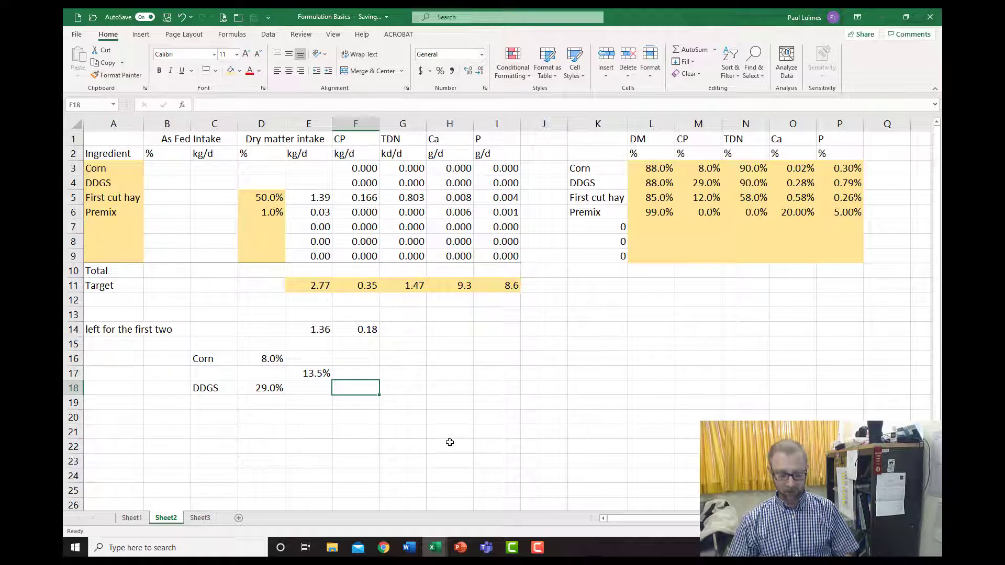
# Calculate the DDGS parts in F18 as the required CP minus the corn CP with =E17-D16
pyautogui.write('=')
pyautogui.press('Up')
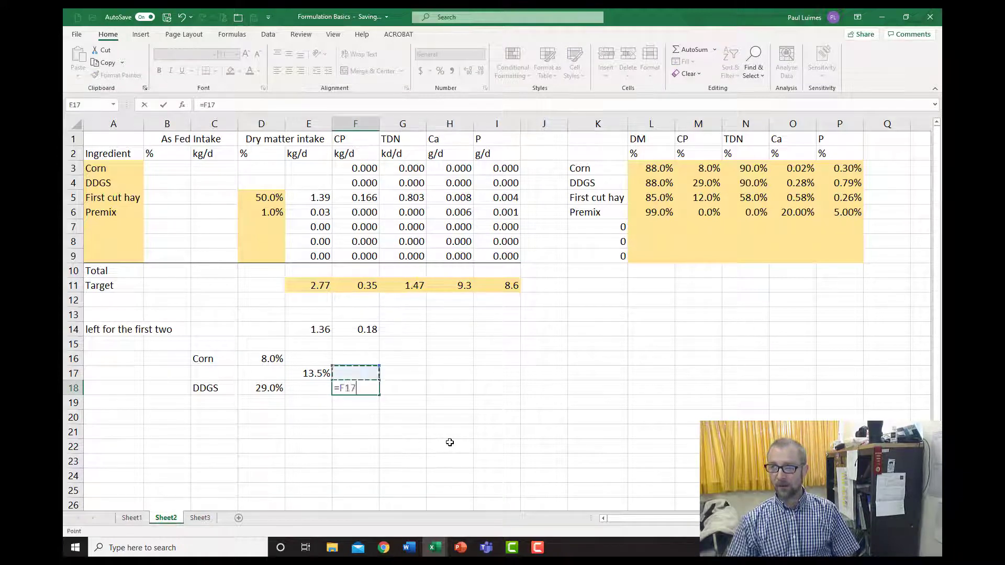
pyautogui.press('Left')
pyautogui.write('-')
pyautogui.press('Up')
pyautogui.press('Up')
pyautogui.press('Left')
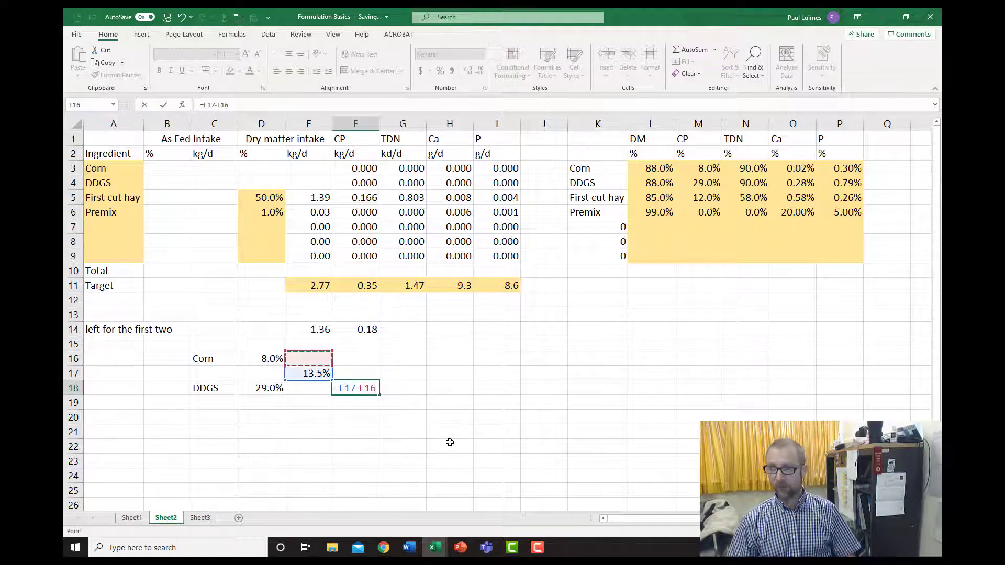
pyautogui.press('Left')
pyautogui.press('Return')
# Calculate the corn parts in F16 as the DDGS CP minus the required CP with =D18-E17
pyautogui.press('Up')
pyautogui.press('Up')
pyautogui.press('Up')
pyautogui.write('=')
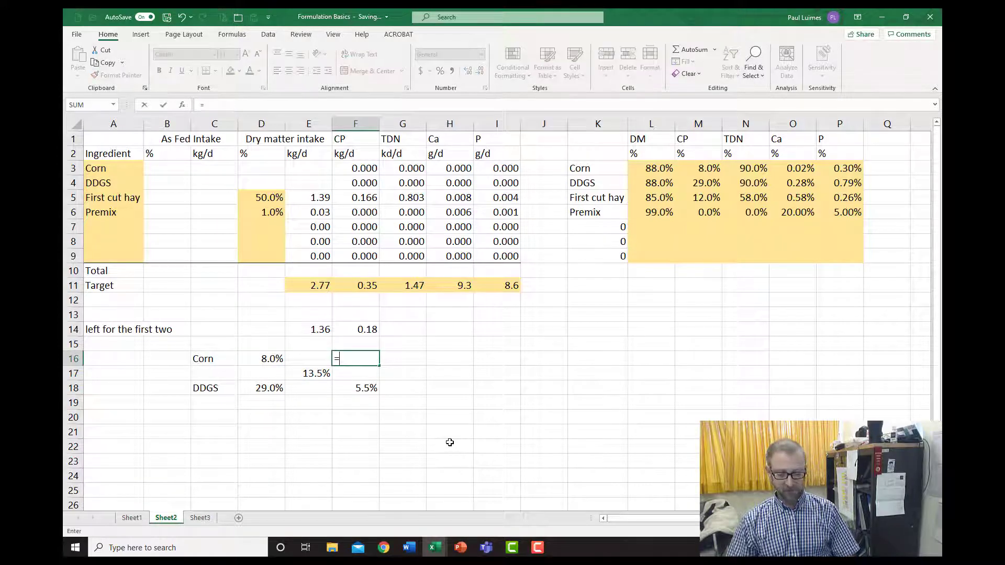
pyautogui.press('Down')
pyautogui.press('Down')
pyautogui.press('Left')
pyautogui.press('Left')
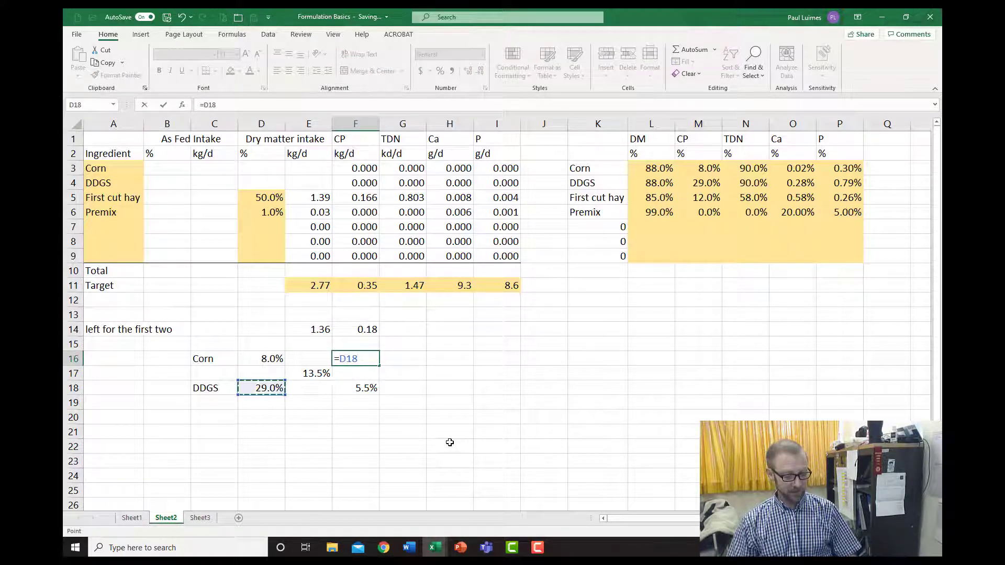
pyautogui.write('-')
pyautogui.press('Down')
pyautogui.press('Left')
pyautogui.press('Return')
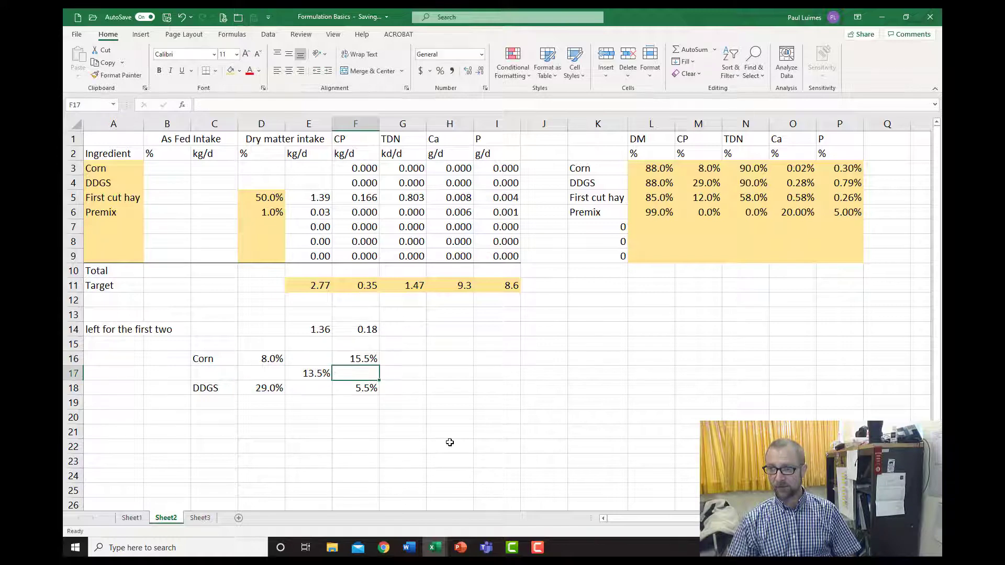
# Add the corn and DDGS parts together in F19 with a formula summing F16 and F18
pyautogui.press('Down')
pyautogui.press('Down')
pyautogui.write('=')
pyautogui.press('Up')
pyautogui.press('Up')
pyautogui.press('Up')
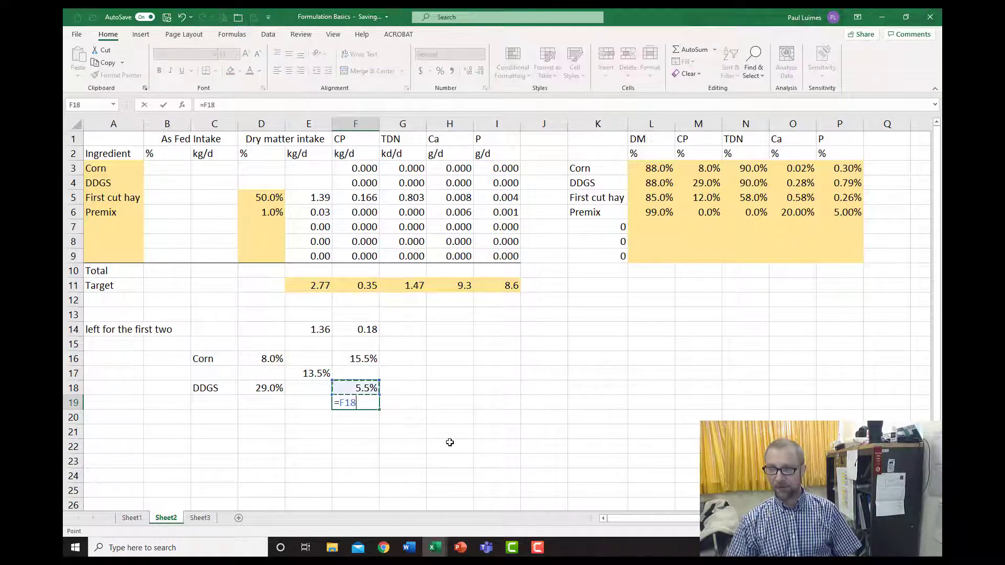
pyautogui.write('+')
pyautogui.press('Up')
pyautogui.press('Return')
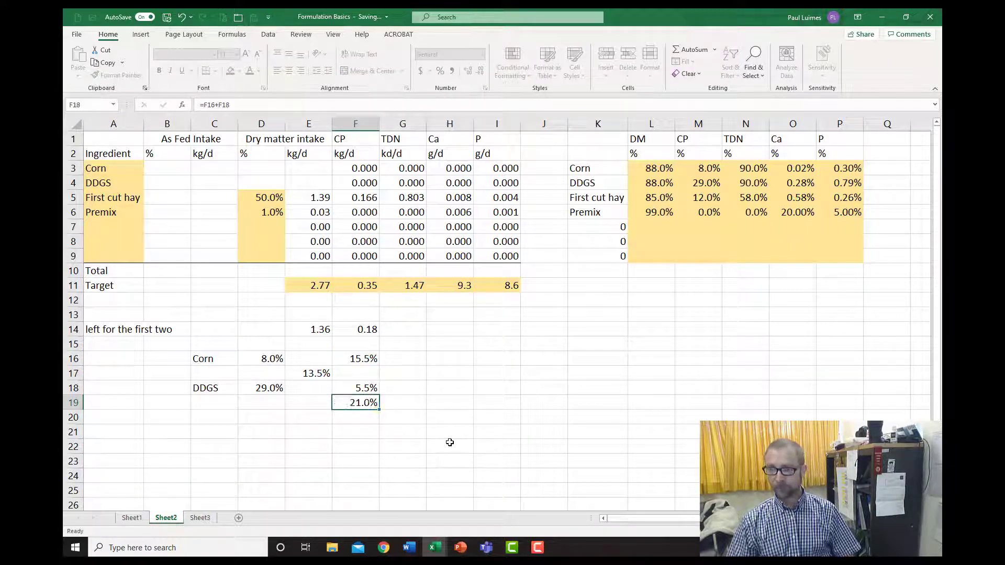
# Calculate corn's share of the two-ingredient mix in G16 with =F16/F19
pyautogui.press('Left')
pyautogui.press('Up')
pyautogui.press('Left')
pyautogui.press('Up')
pyautogui.press('Up')
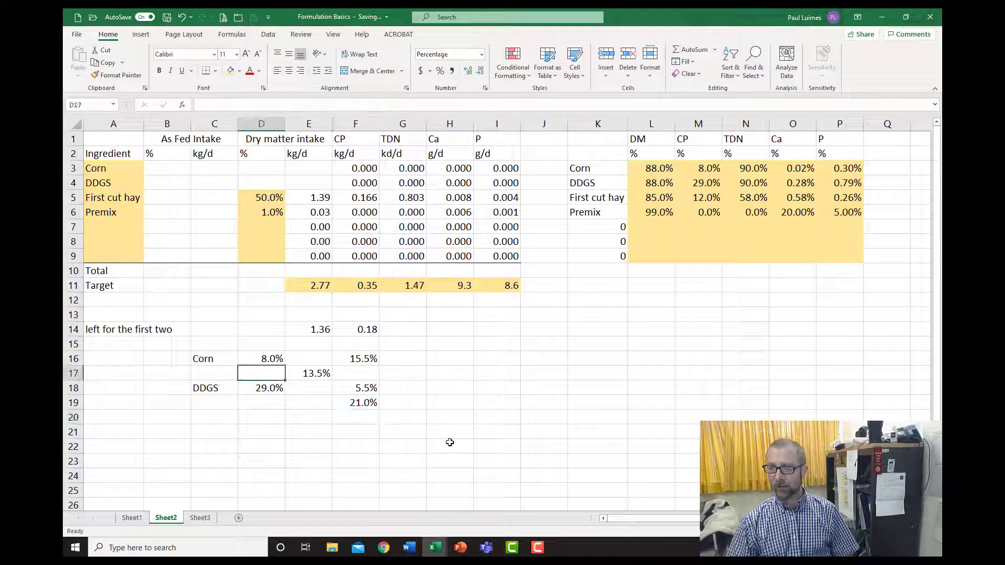
pyautogui.press('Down')
pyautogui.press('Right')
pyautogui.press('Right')
pyautogui.press('Right')
pyautogui.press('Up')
pyautogui.press('Up')
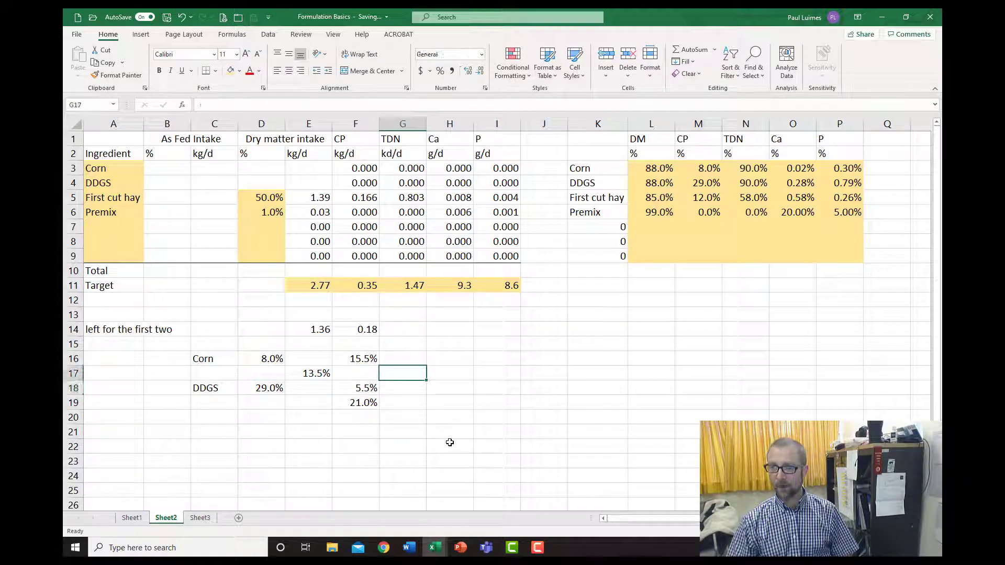
pyautogui.write('=')
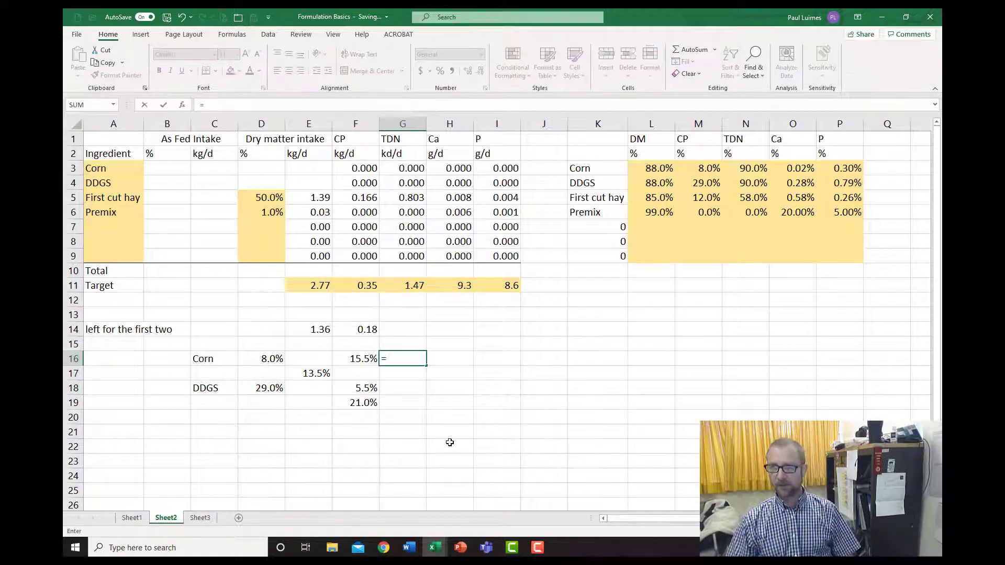
pyautogui.press('Left')
pyautogui.write('/')
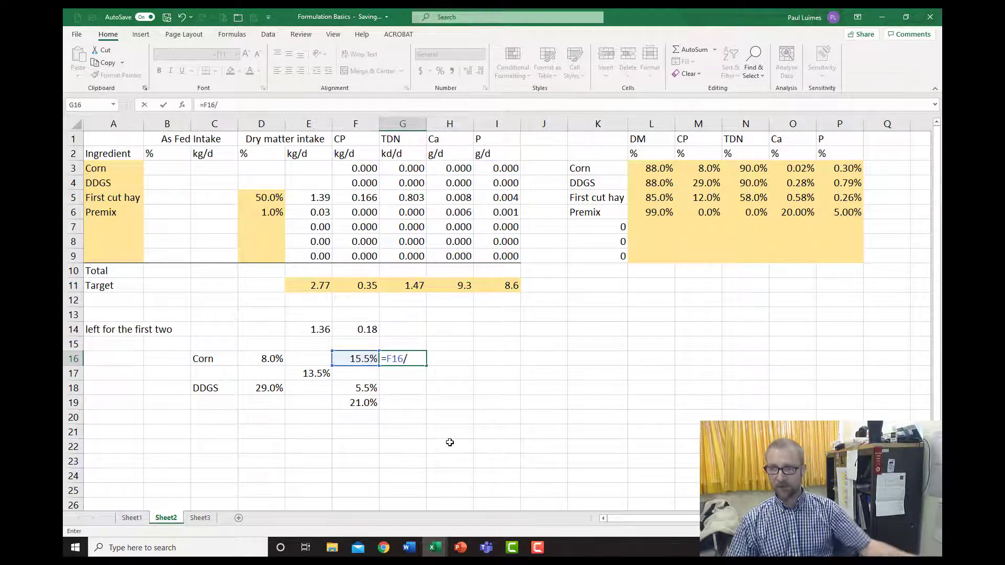
pyautogui.click(359, 404)
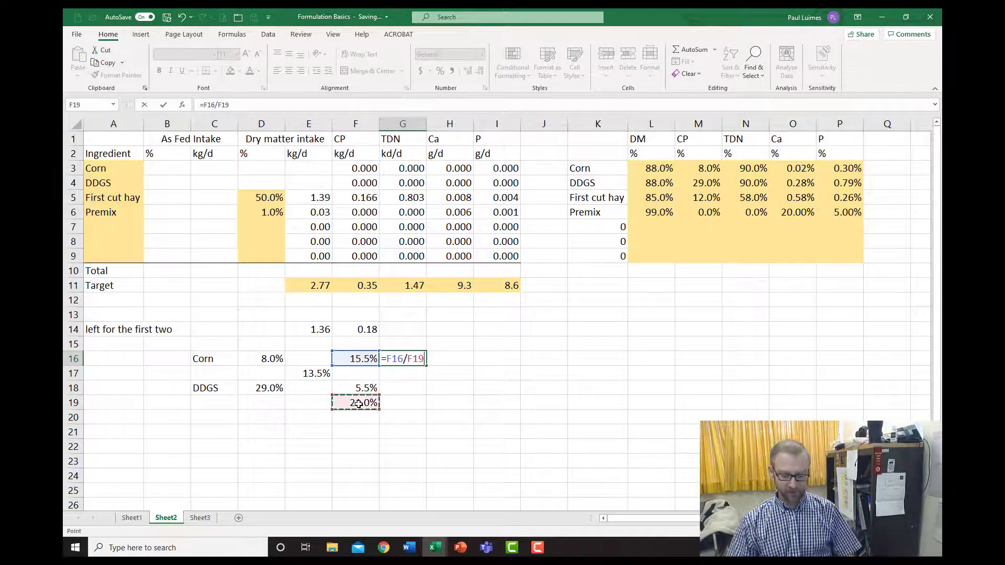
pyautogui.press('Return')
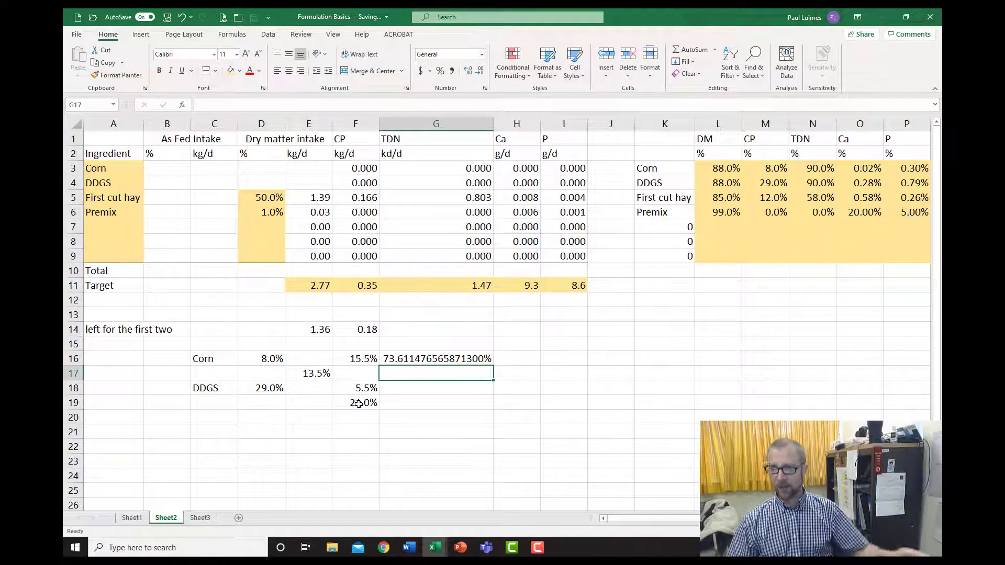
# Calculate the DDGS share of the two-ingredient mix in G18 with =F18/F19
pyautogui.click(406, 358)
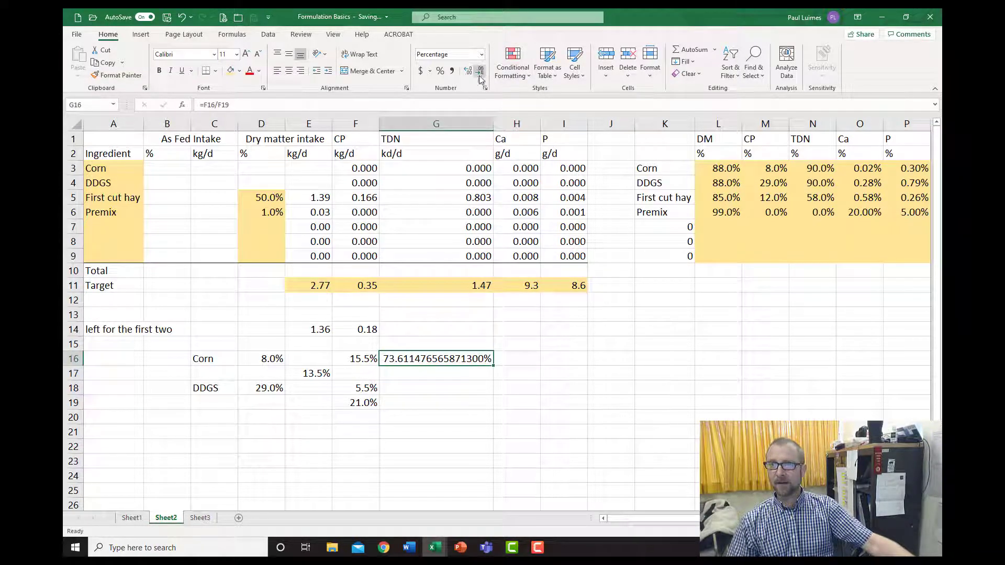
pyautogui.click(454, 385)
pyautogui.write('=')
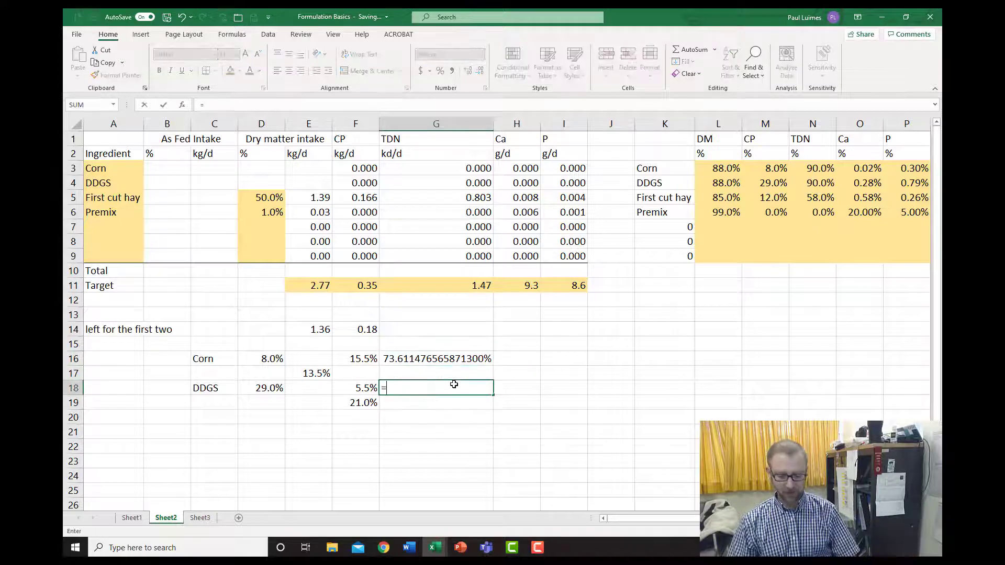
pyautogui.press('Left')
pyautogui.write('/')
pyautogui.press('Down')
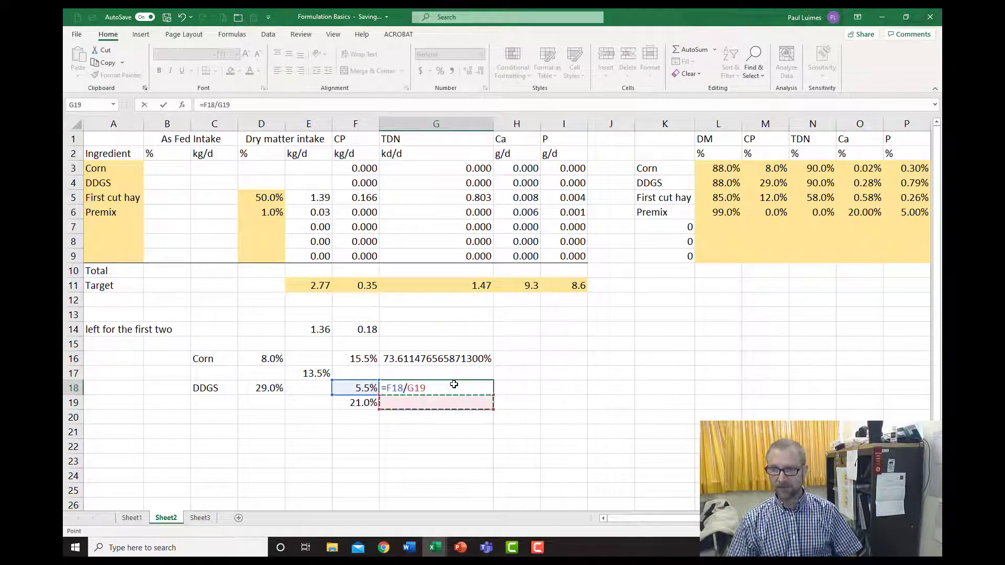
pyautogui.press('Left')
pyautogui.press('Return')
# Reduce the share percentages in G16:G18 to two decimal places and narrow column G to match its neighbours
pyautogui.press('Up')
pyautogui.moveTo(436, 359); pyautogui.dragTo(454, 386)
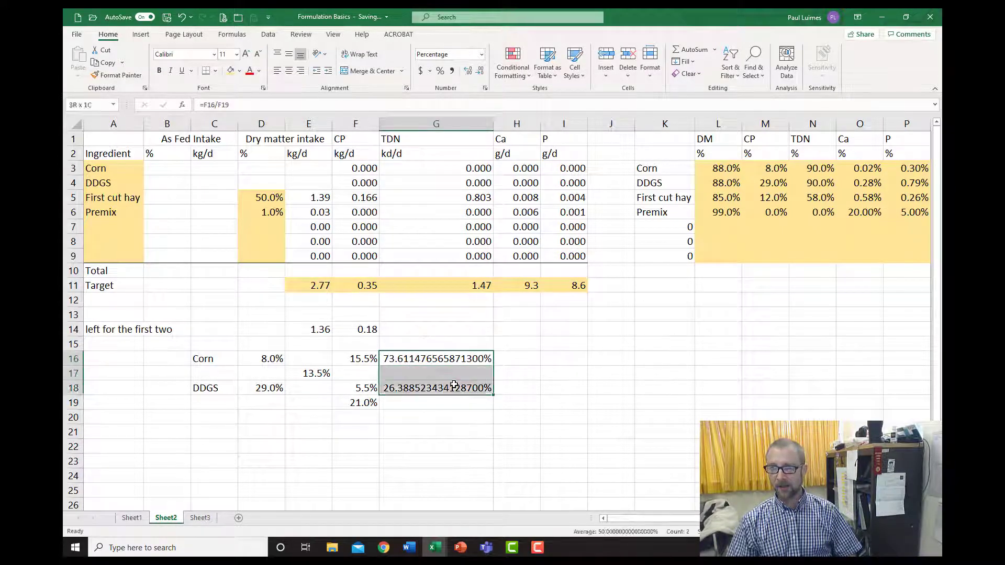
pyautogui.click(480, 72)
pyautogui.click(481, 72)
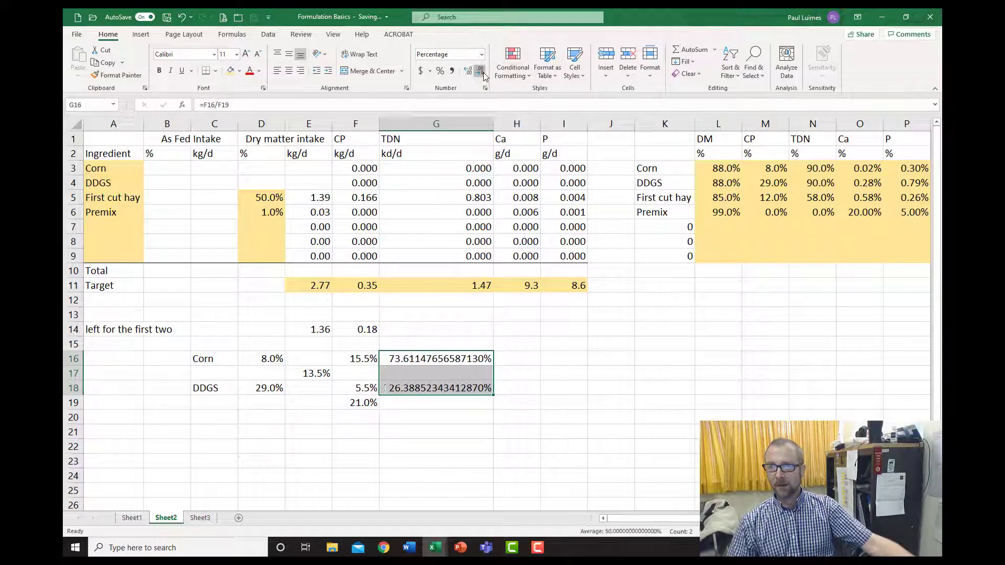
pyautogui.click(480, 73)
pyautogui.click(480, 72)
pyautogui.click(480, 72)
pyautogui.click(481, 72)
pyautogui.click(480, 73)
pyautogui.click(482, 73)
pyautogui.click(481, 72)
pyautogui.click(482, 72)
pyautogui.click(482, 73)
pyautogui.click(481, 72)
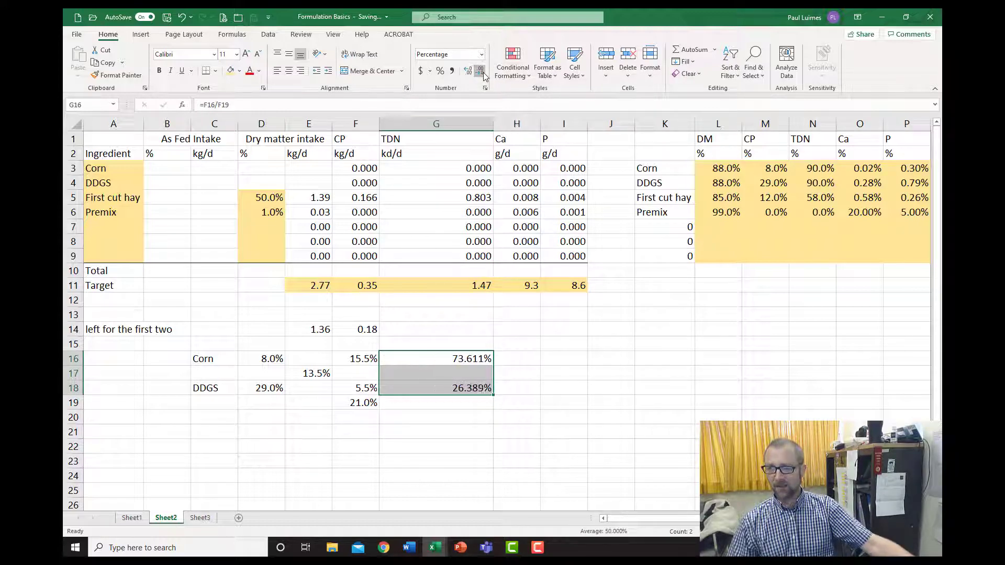
pyautogui.click(481, 73)
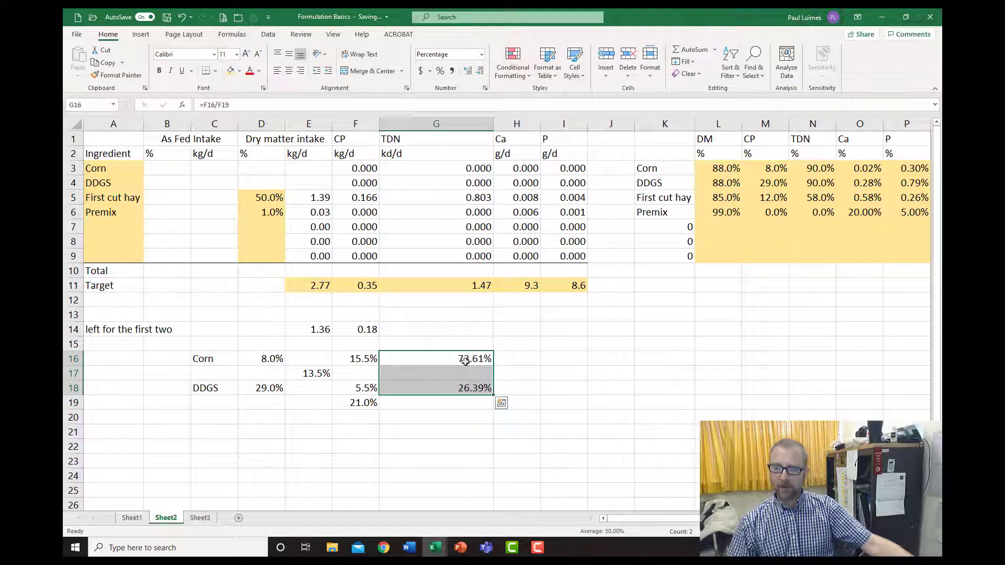
pyautogui.moveTo(494, 126); pyautogui.dragTo(429, 128)
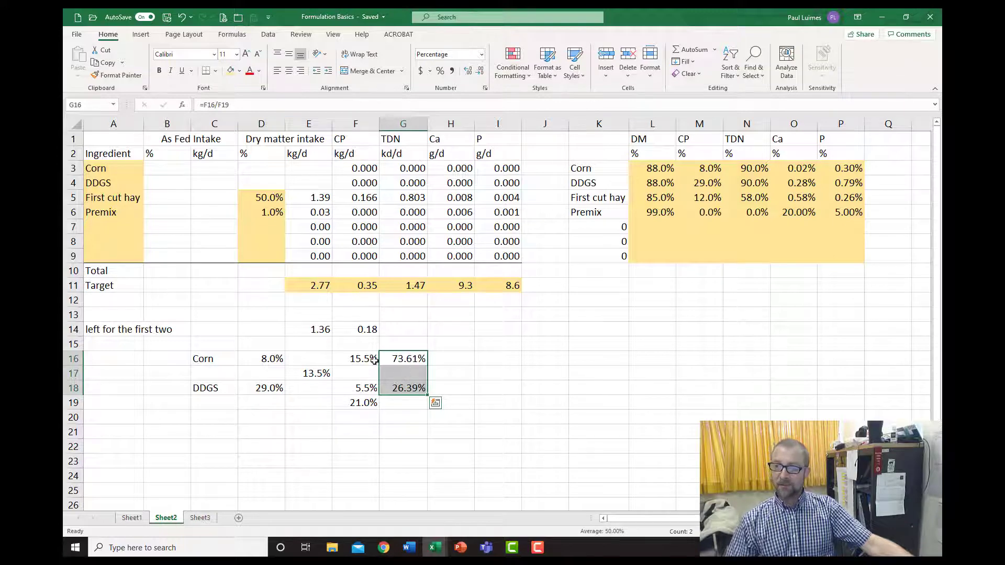
# Calculate the corn dry matter intake in E3 from the remaining intake and corn's share with =E14*G16
pyautogui.click(411, 360)
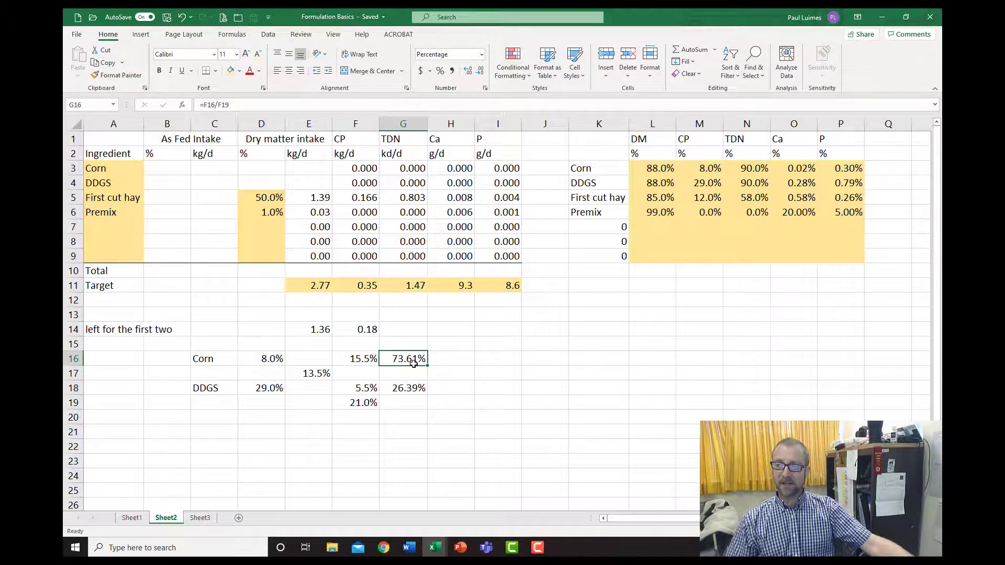
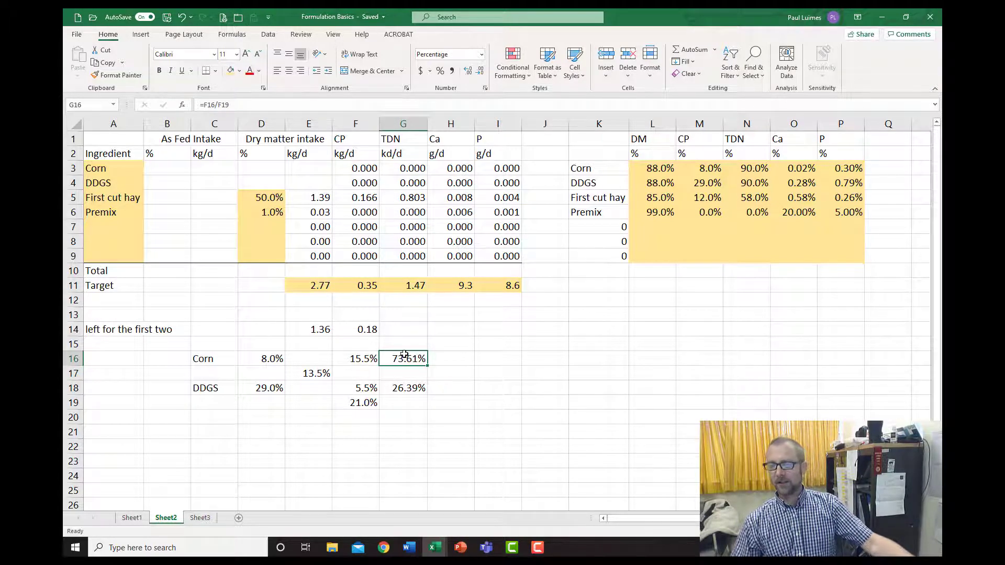
pyautogui.click(316, 328)
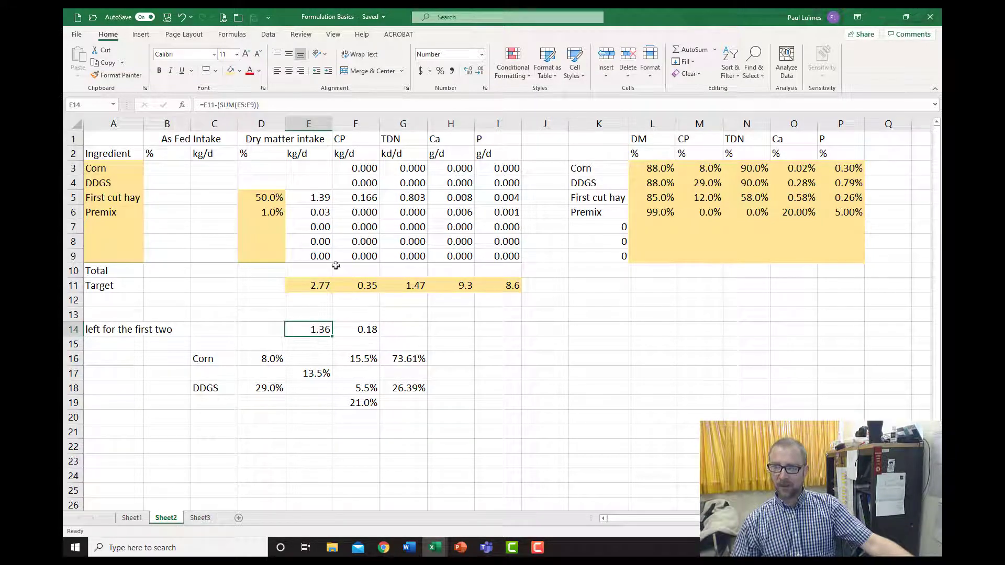
pyautogui.click(304, 167)
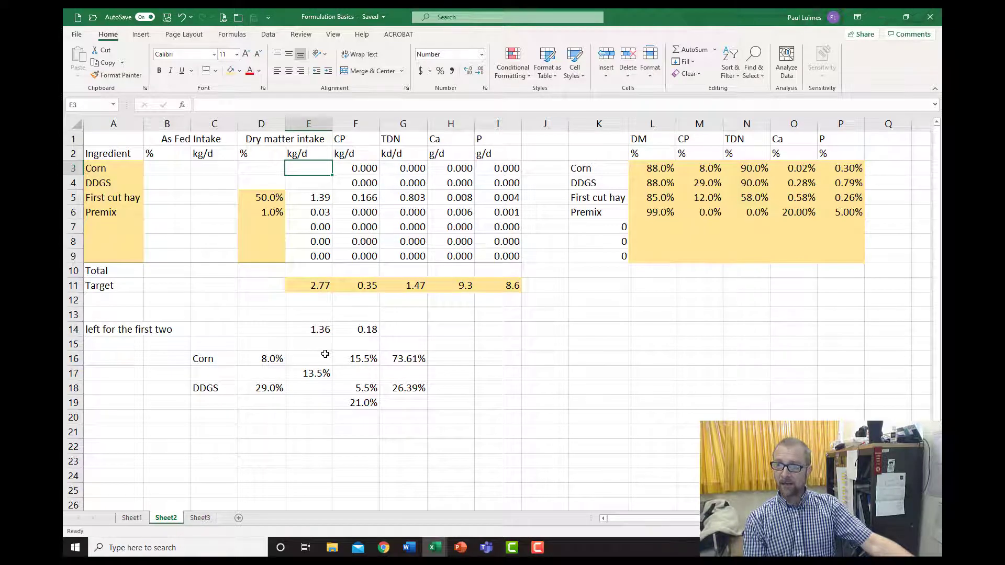
pyautogui.write('=')
pyautogui.click(323, 329)
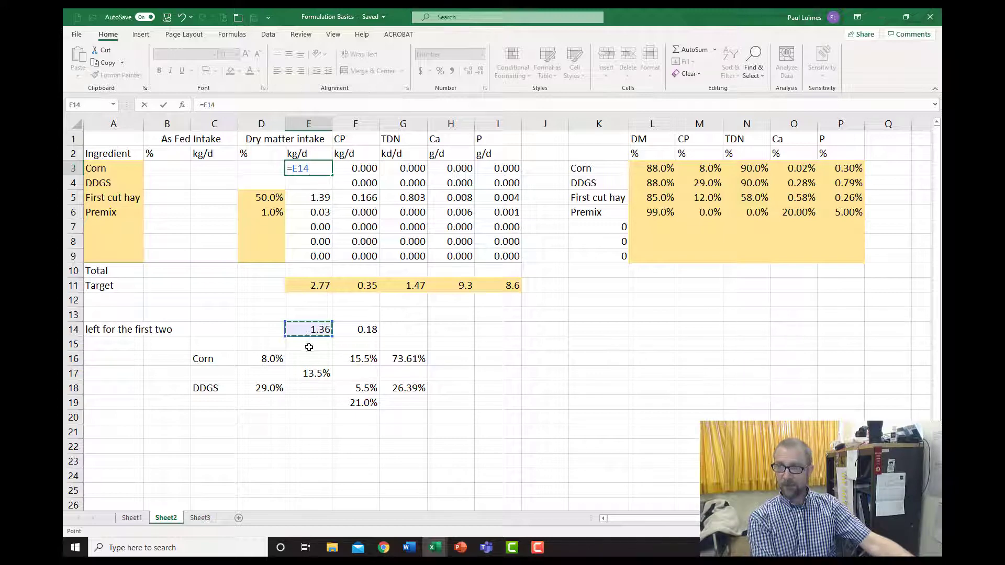
pyautogui.write('*')
pyautogui.click(403, 359)
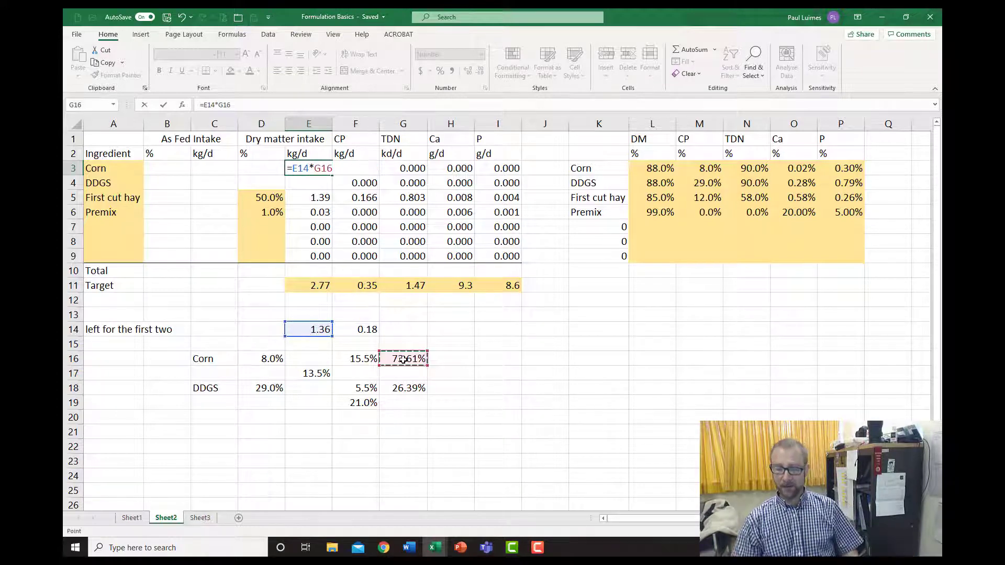
pyautogui.press('Return')
# Calculate the DDGS dry matter intake in E4 from the remaining intake and DDGS share with =E14*G18
pyautogui.press('Up')
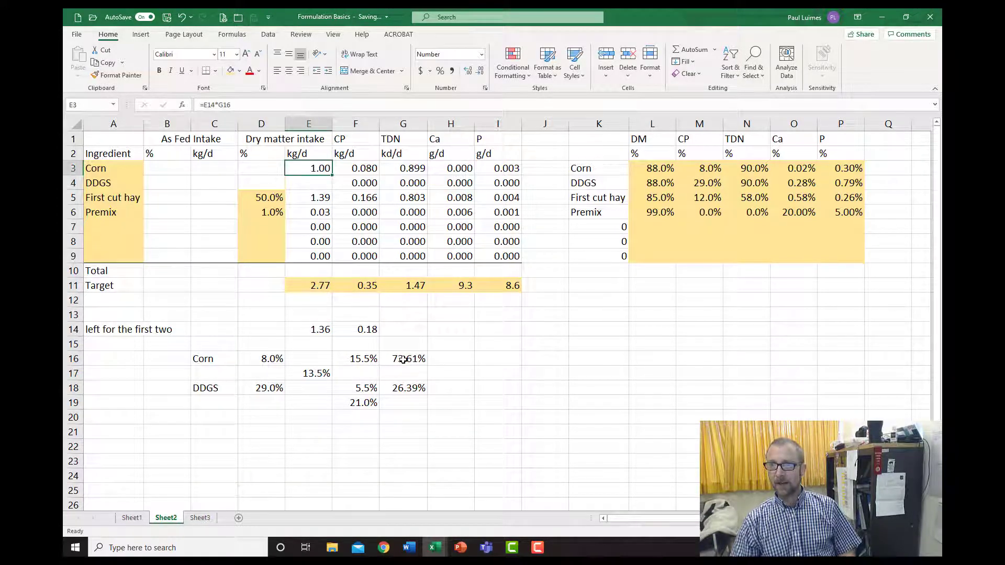
pyautogui.press('Down')
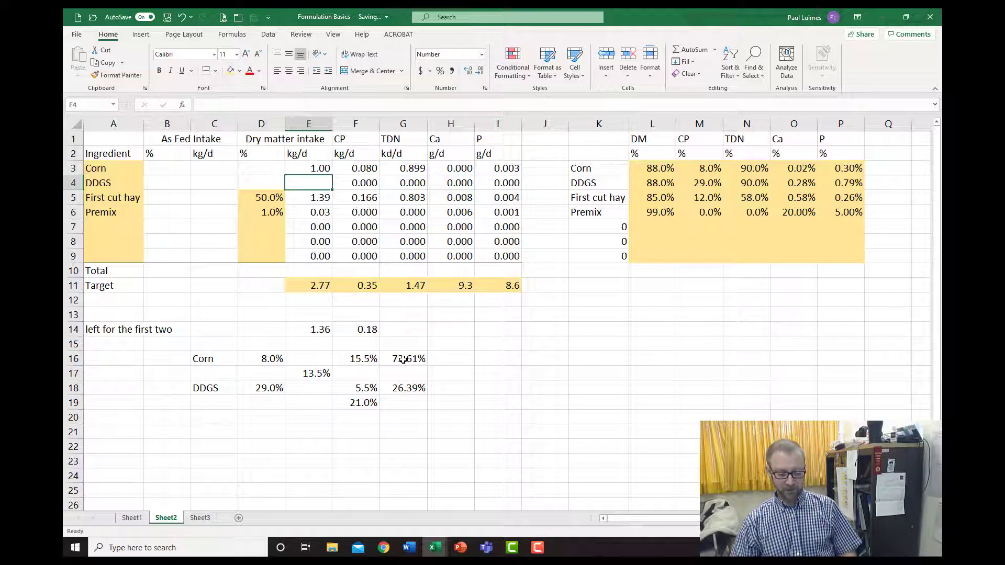
pyautogui.write('=')
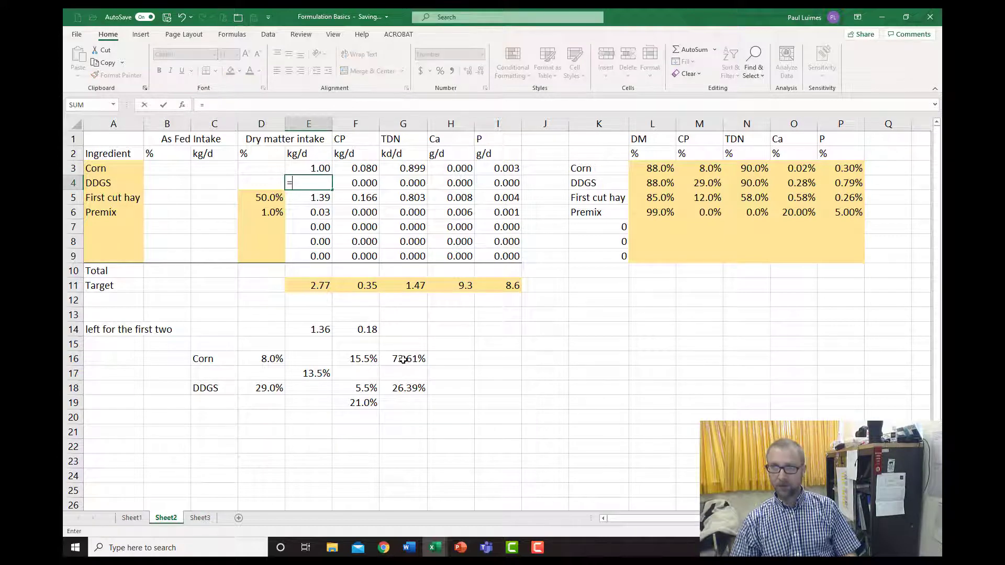
pyautogui.click(327, 330)
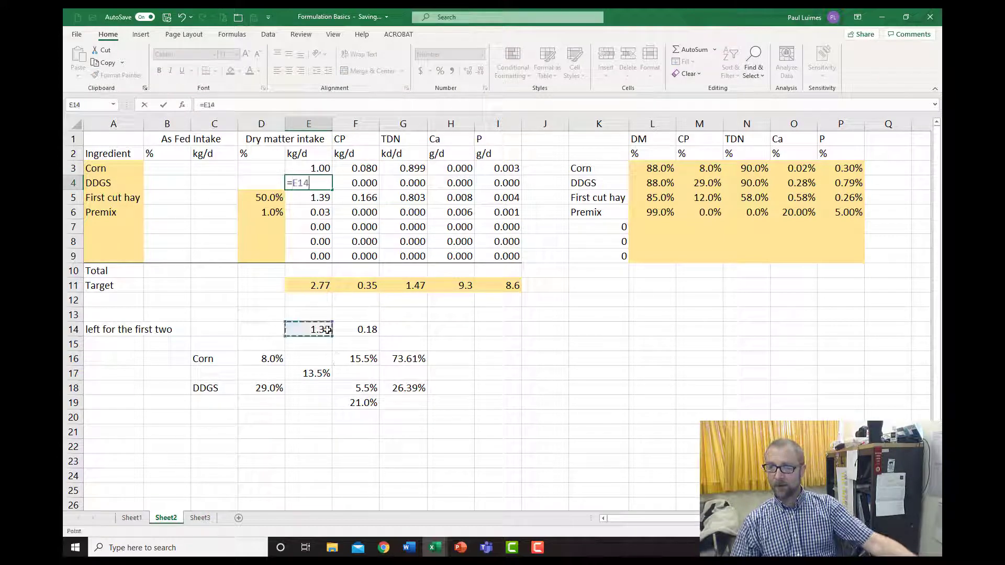
pyautogui.write('*')
pyautogui.click(408, 388)
pyautogui.press('Return')
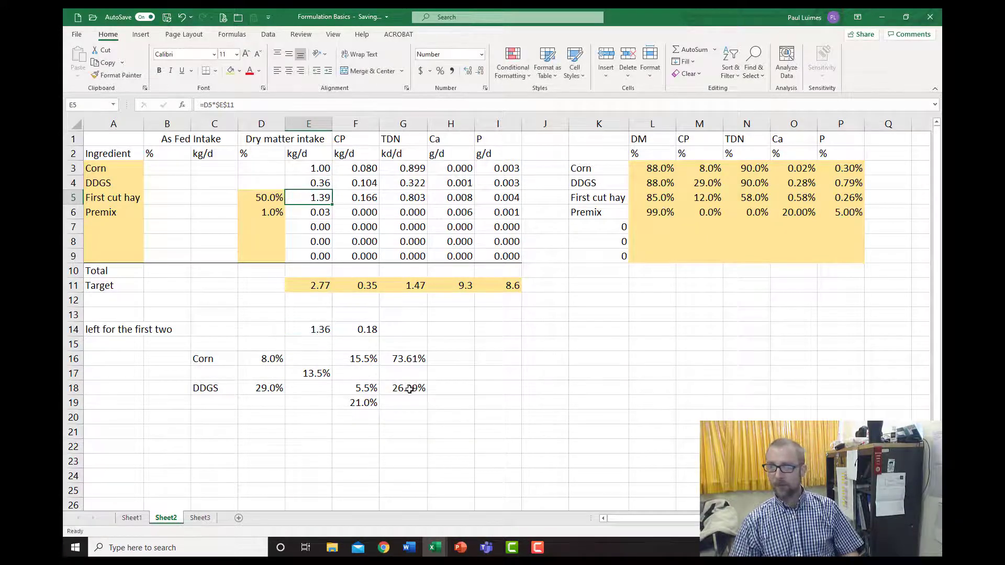
# Total the dry matter intakes in E10 with =SUM(E3:E9)
pyautogui.press('Up')
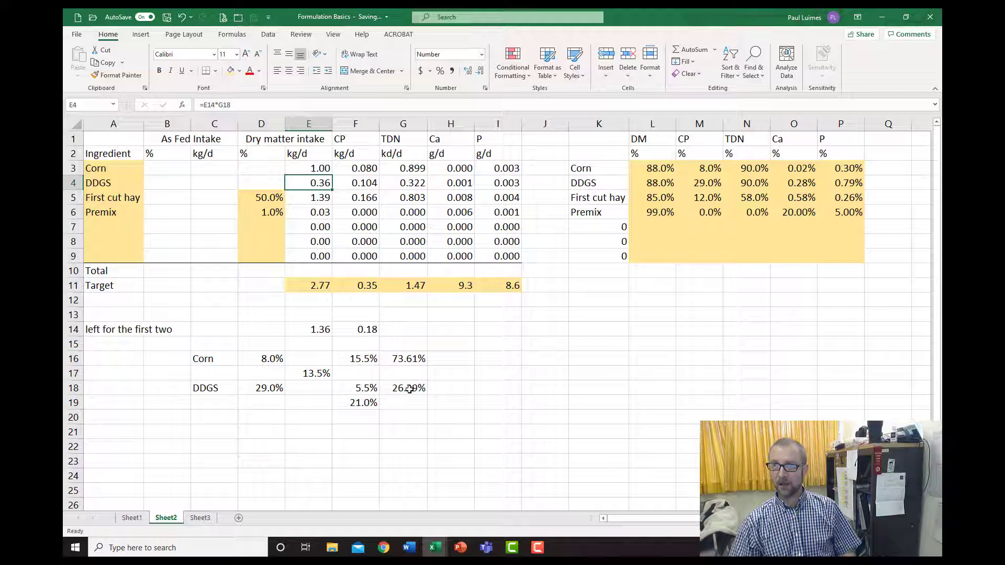
pyautogui.press('Down')
pyautogui.press('Down')
pyautogui.press('Down')
pyautogui.press('Down')
pyautogui.press('Down')
pyautogui.press('Down')
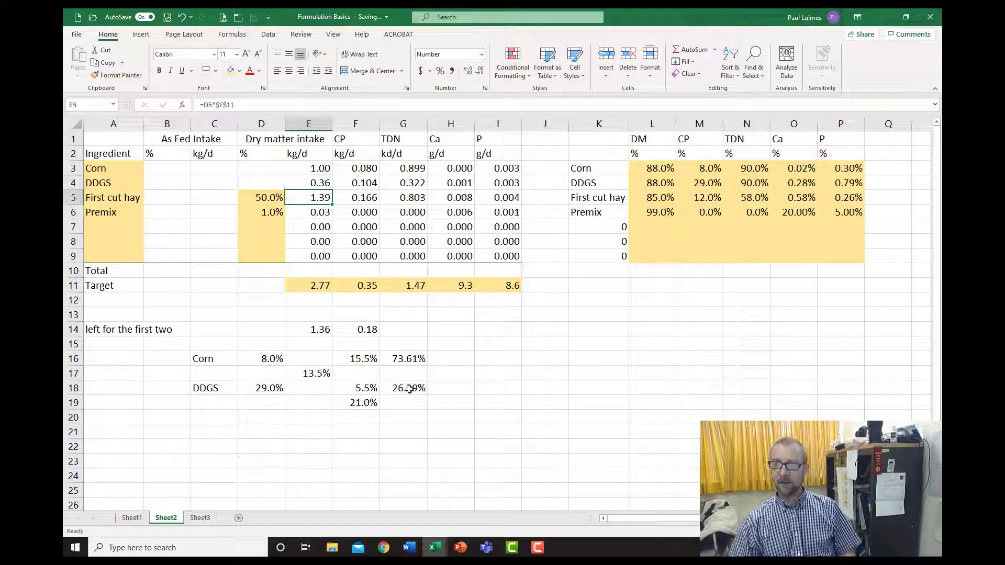
pyautogui.write('=sum(')
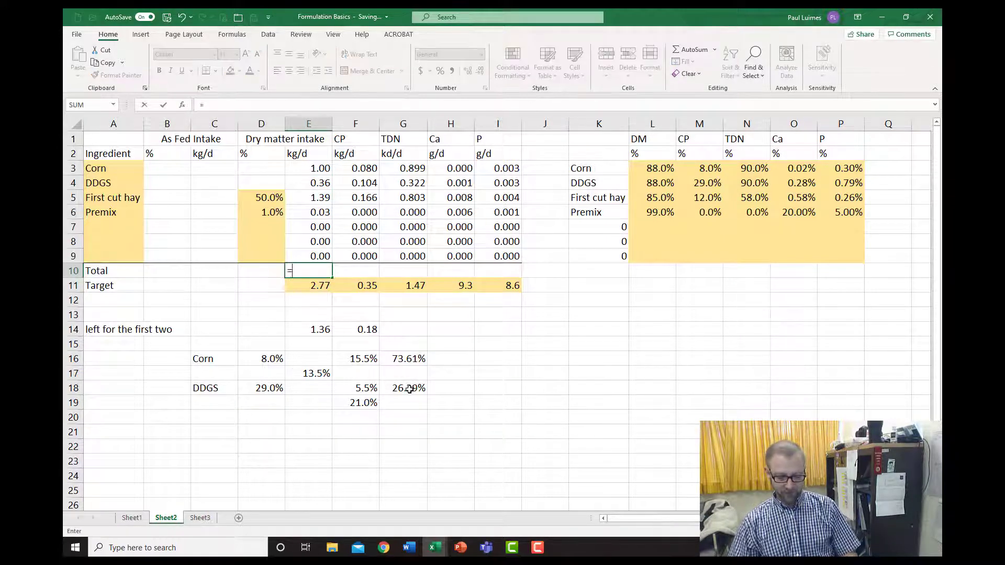
pyautogui.press('Up')
pyautogui.hotkey('shift', 'Up')
pyautogui.hotkey('shift', 'Up')
pyautogui.hotkey('shift', 'Up')
pyautogui.hotkey('shift', 'Up')
pyautogui.hotkey('shift', 'Up')
pyautogui.hotkey('shift', 'Up')
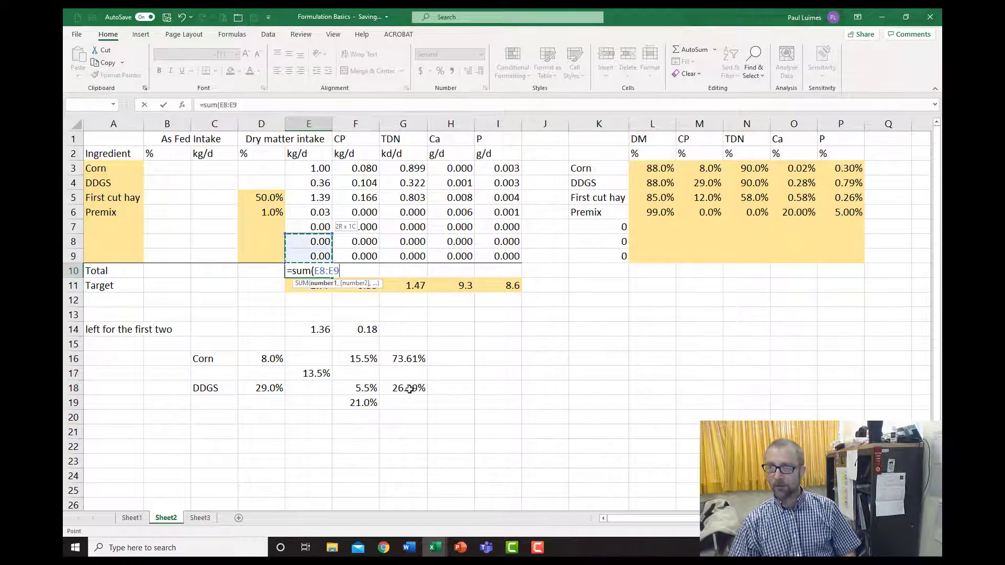
pyautogui.press('Return')
pyautogui.press('Up')
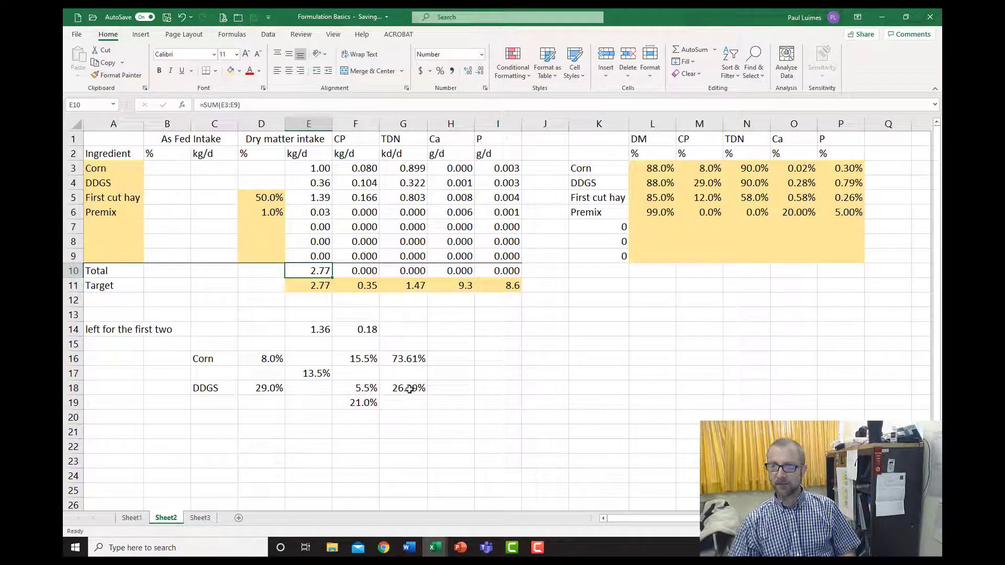
# Copy the dry matter total formula from E10 across the CP, TDN, Ca and P columns in F10:I10
pyautogui.press('Right')
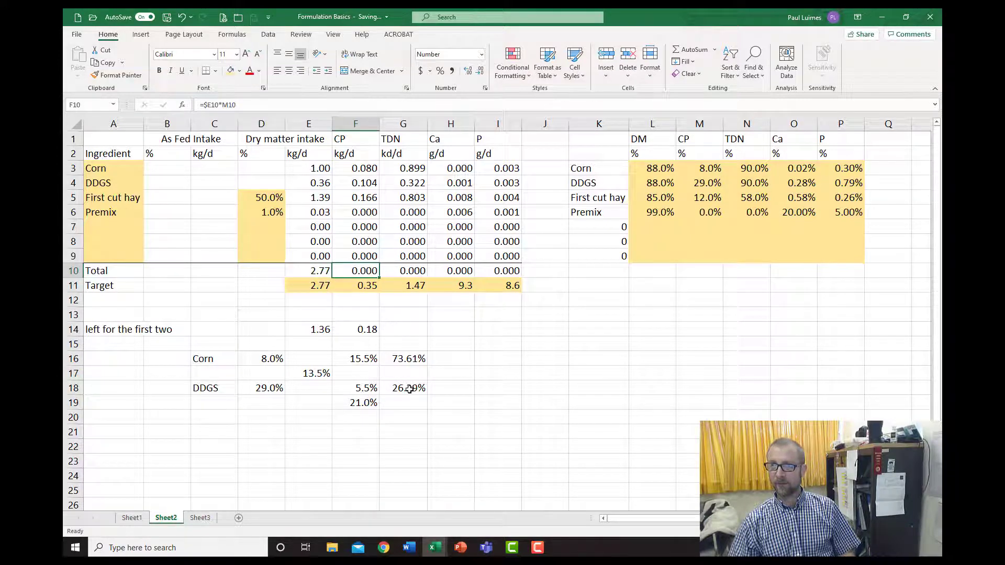
pyautogui.press('Left')
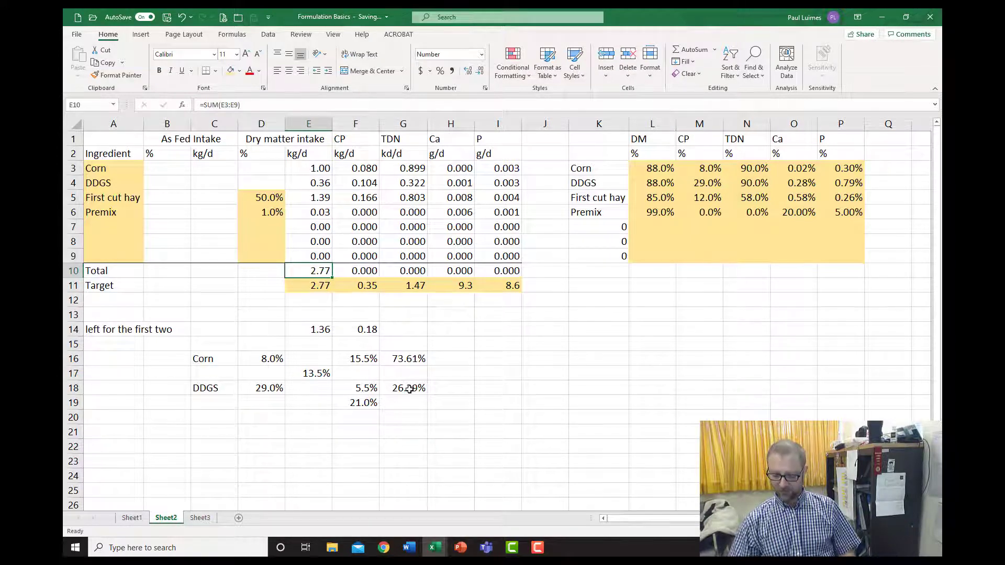
pyautogui.hotkey('ctrl', 'c')
pyautogui.press('Right')
pyautogui.hotkey('ctrl', 'v')
pyautogui.press('Right')
pyautogui.hotkey('ctrl', 'v')
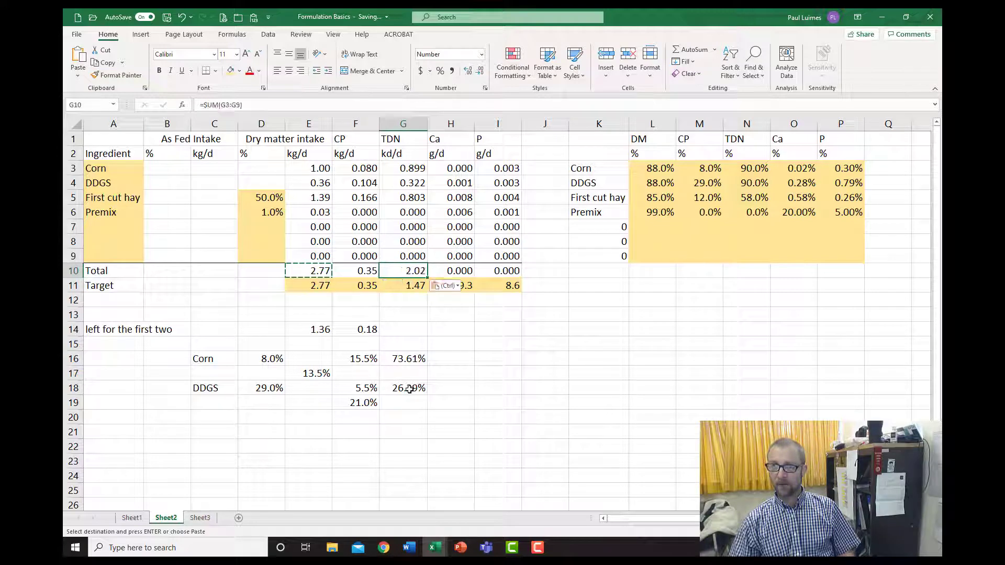
pyautogui.press('Right')
pyautogui.hotkey('ctrl', 'v')
pyautogui.press('Right')
pyautogui.hotkey('ctrl', 'v')
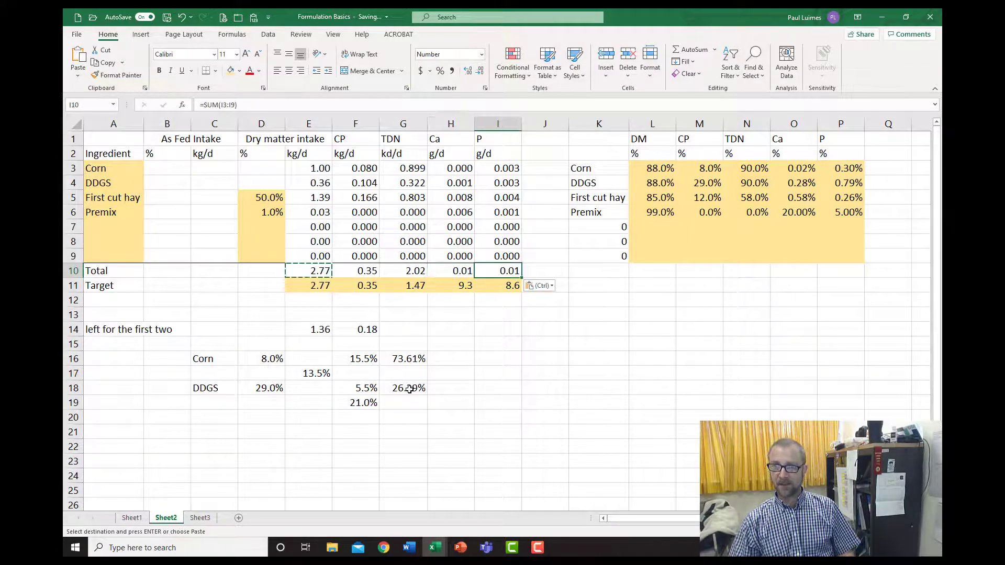
# Compare the dry matter and crude protein totals in row 10 with their targets in row 11
pyautogui.press('Left')
pyautogui.press('Left')
pyautogui.press('Left')
pyautogui.press('Left')
pyautogui.press('Right')
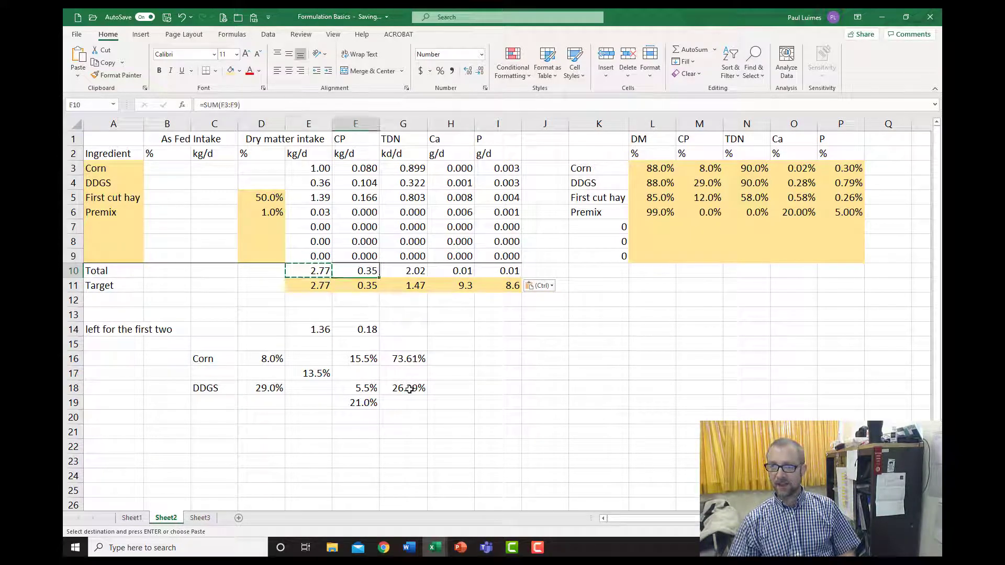
pyautogui.press('Left')
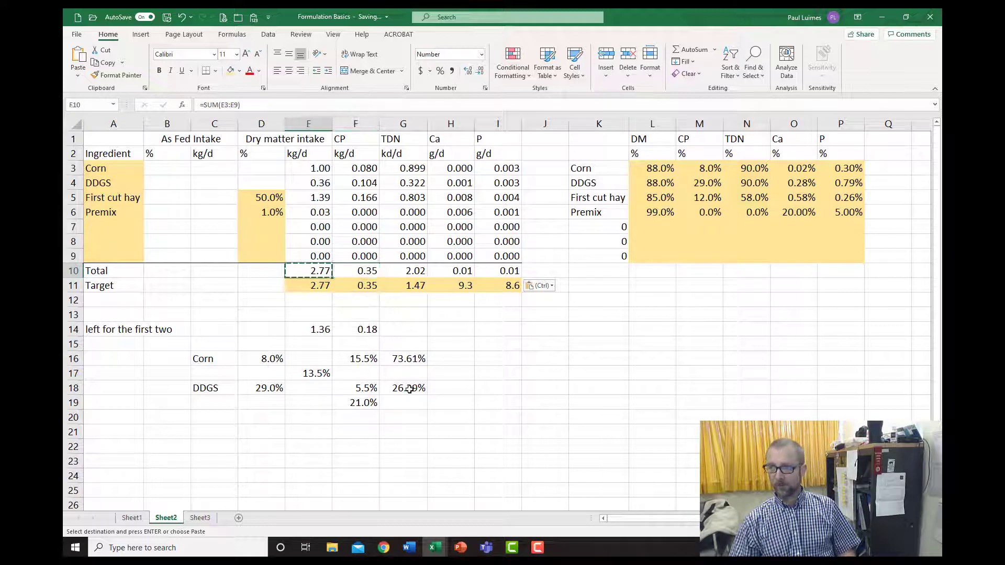
pyautogui.press('Right')
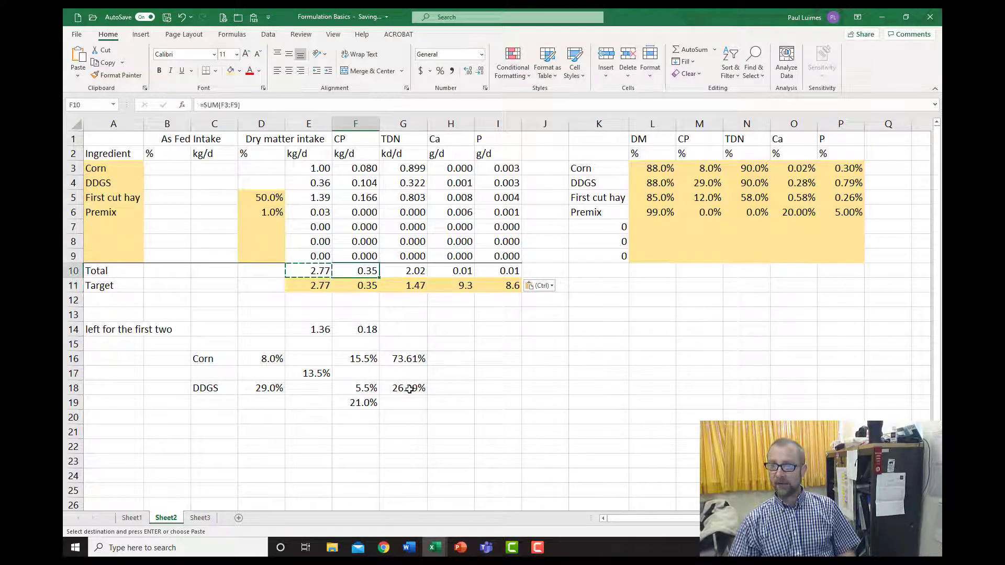
pyautogui.press('Down')
pyautogui.press('Up')
pyautogui.press('Down')
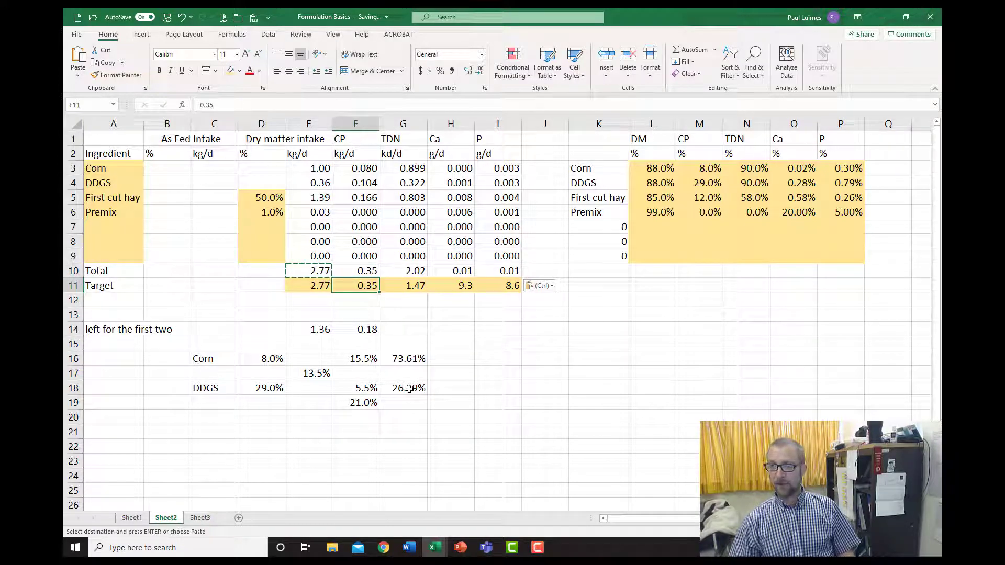
pyautogui.press('Down')
pyautogui.press('Down')
pyautogui.press('Down')
pyautogui.press('Down')
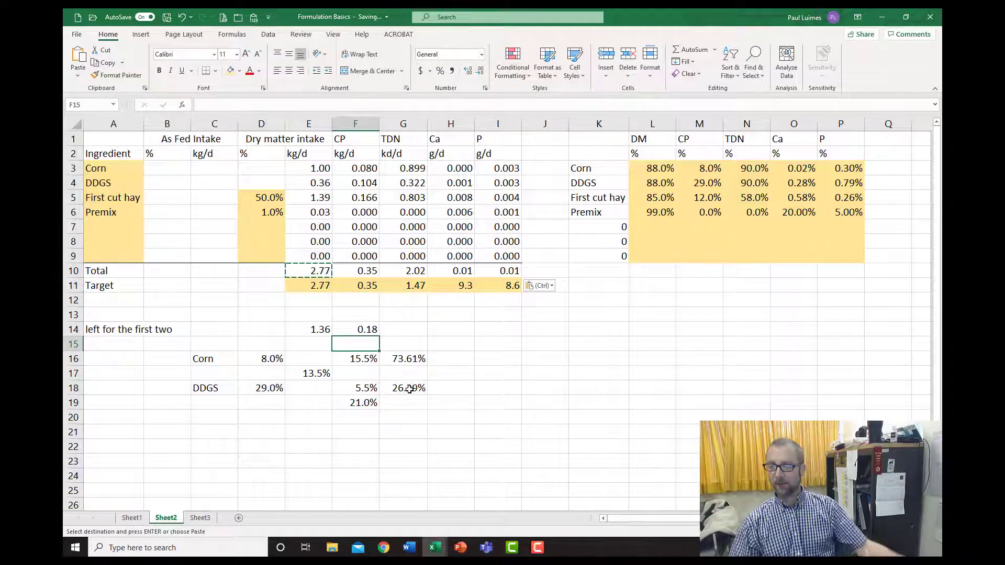
# Calculate corn's percentage of total dry matter intake in D3 with =E3/E10
pyautogui.click(264, 170)
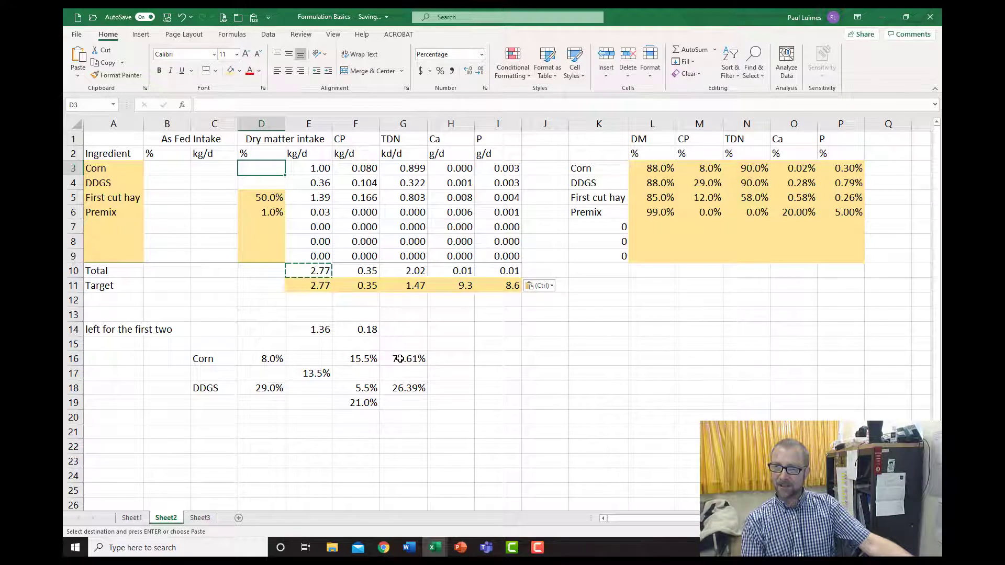
pyautogui.moveTo(397, 359); pyautogui.dragTo(401, 387)
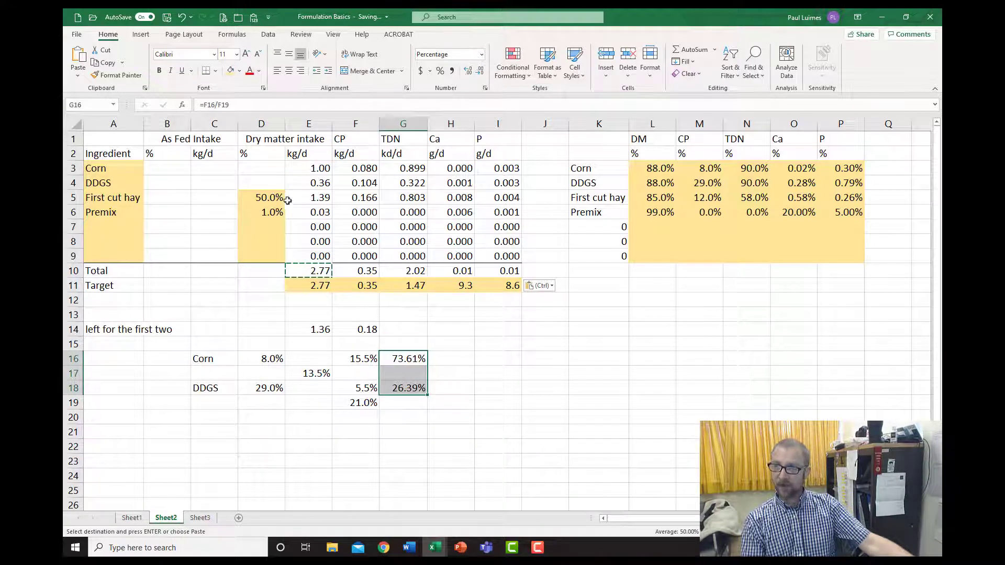
pyautogui.click(264, 166)
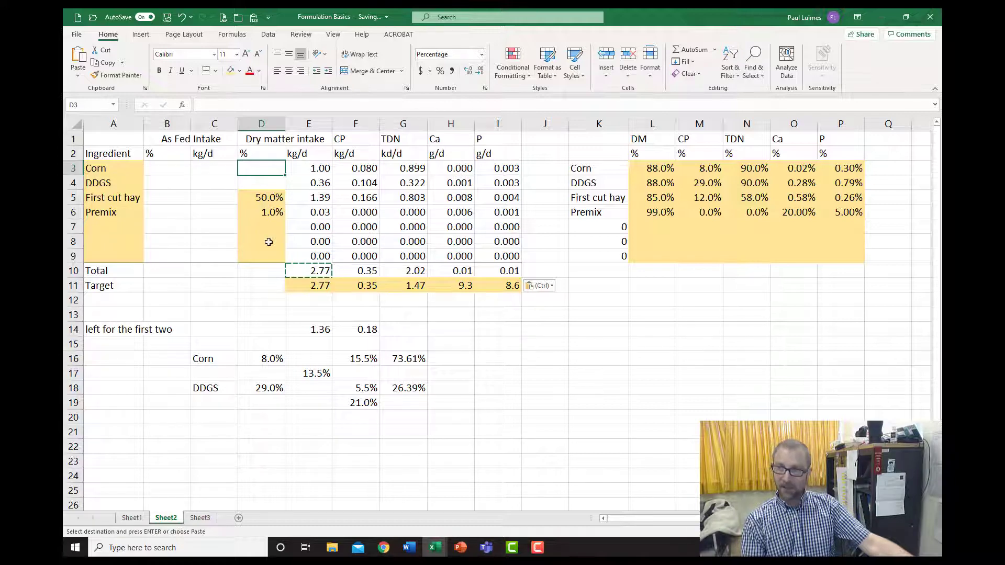
pyautogui.write('=')
pyautogui.click(308, 169)
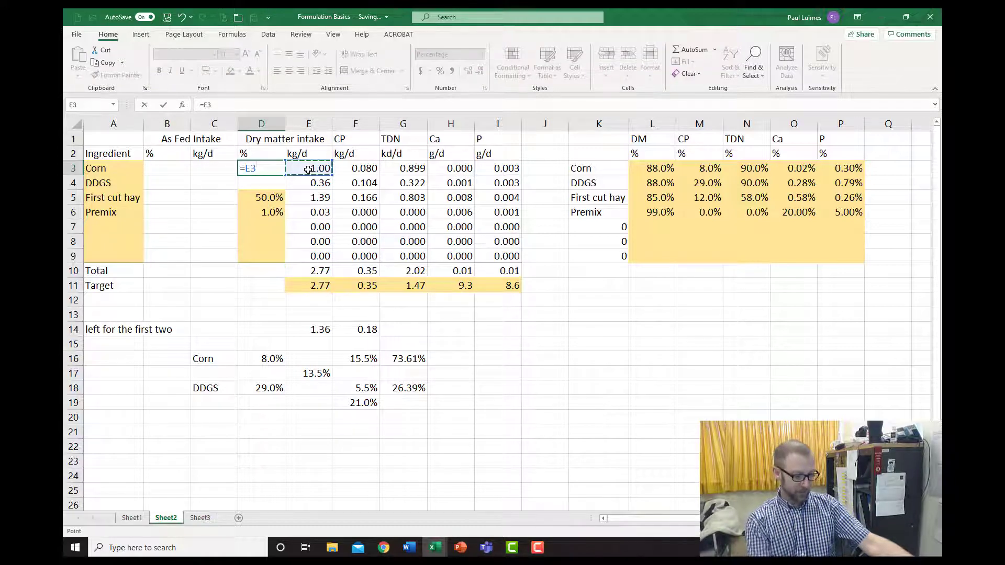
pyautogui.write('/')
pyautogui.click(318, 270)
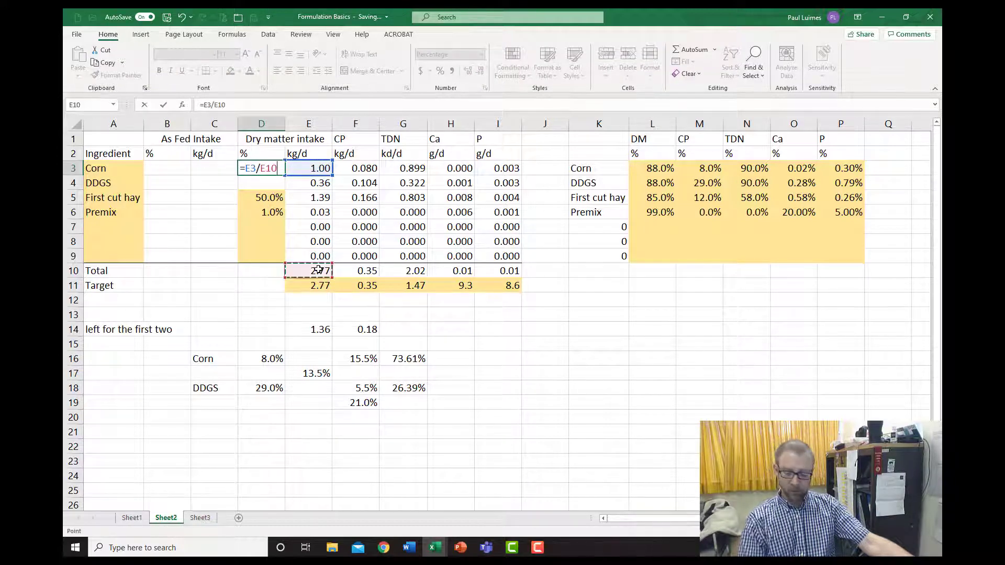
pyautogui.press('Return')
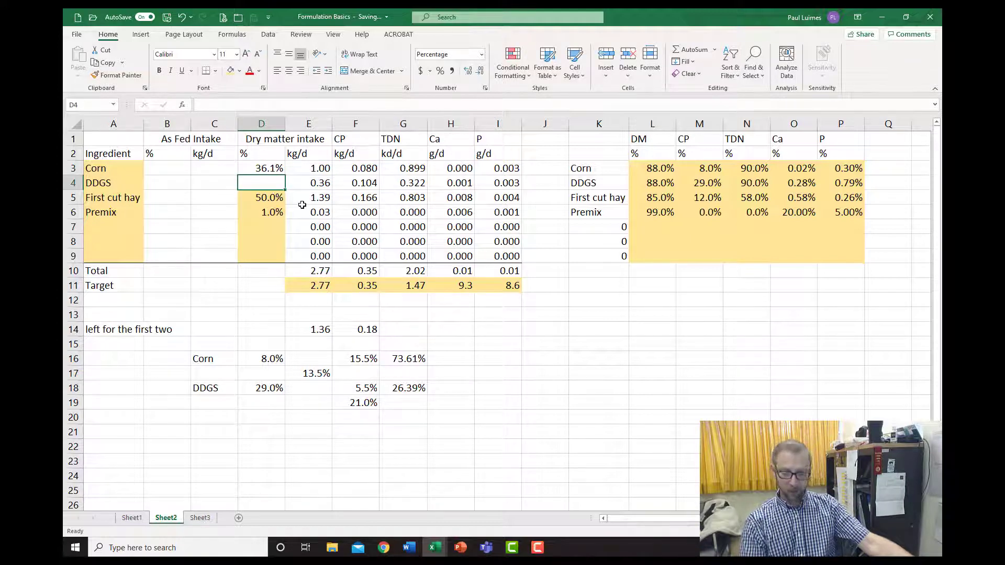
# Calculate the DDGS percentage of total dry matter intake in D4 with =E4/E10
pyautogui.write('=')
pyautogui.click(312, 183)
pyautogui.write('/')
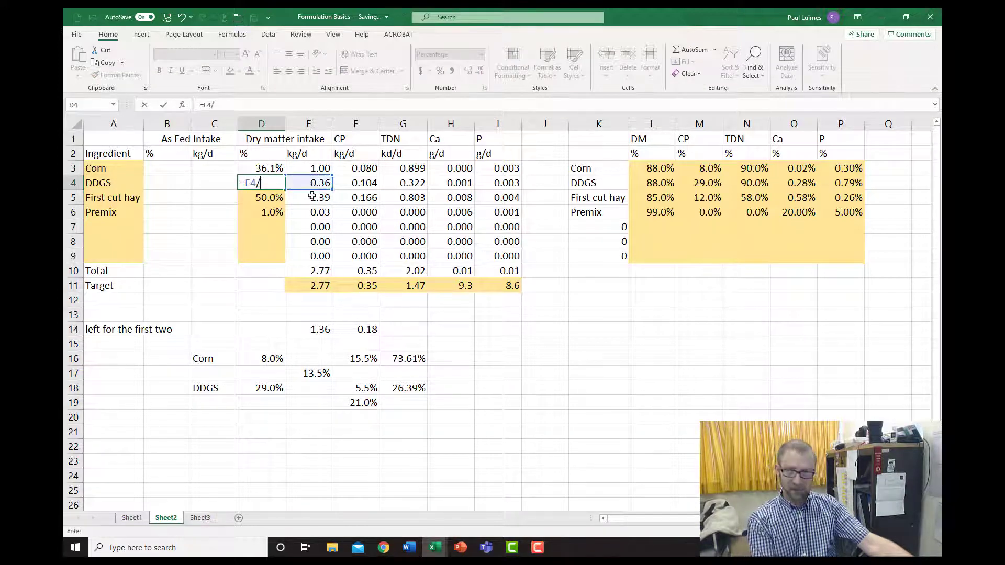
pyautogui.click(318, 271)
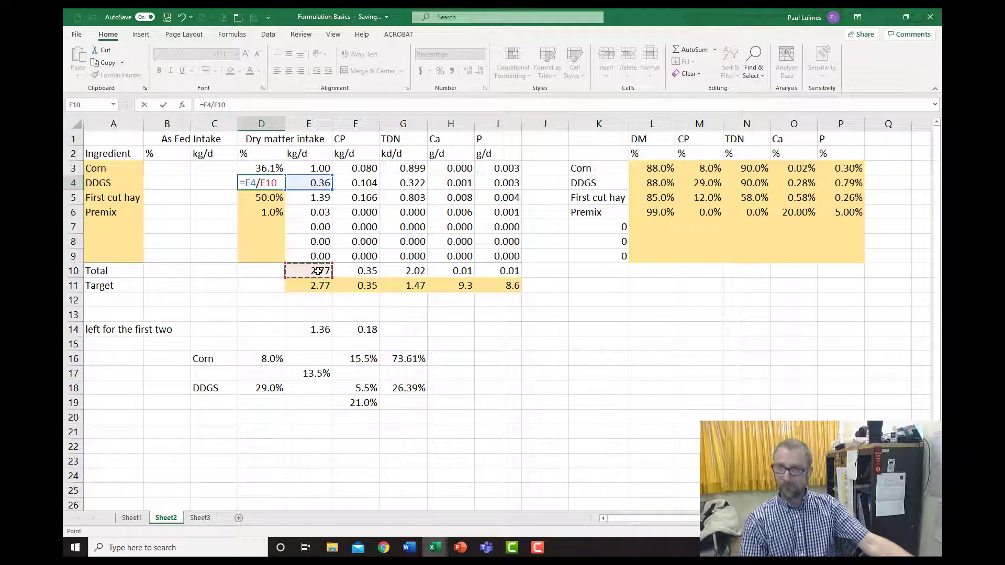
pyautogui.press('Return')
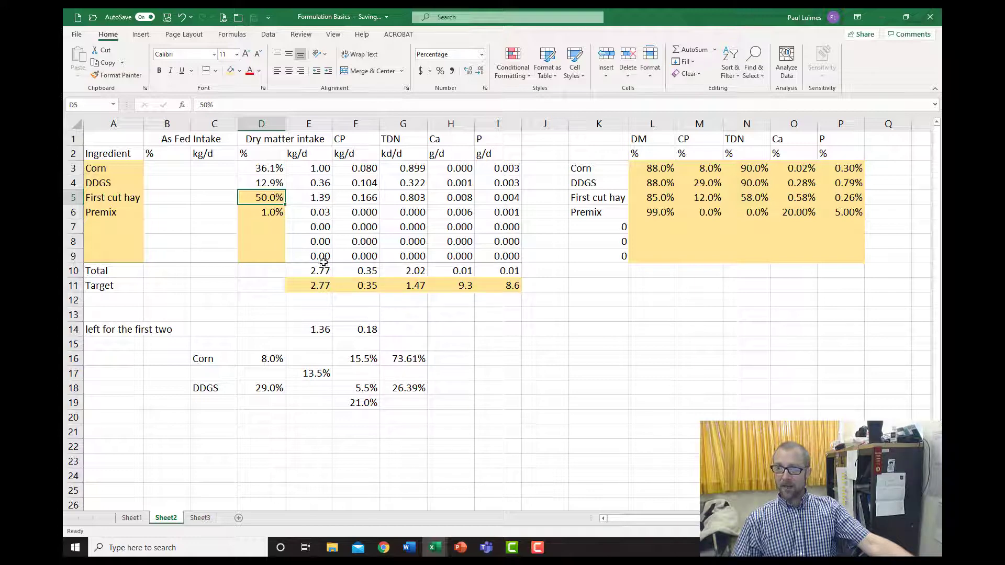
# Calculate the dry matter total as a share of its target in E12 with =E10/E11, formatted as a percentage
pyautogui.click(323, 300)
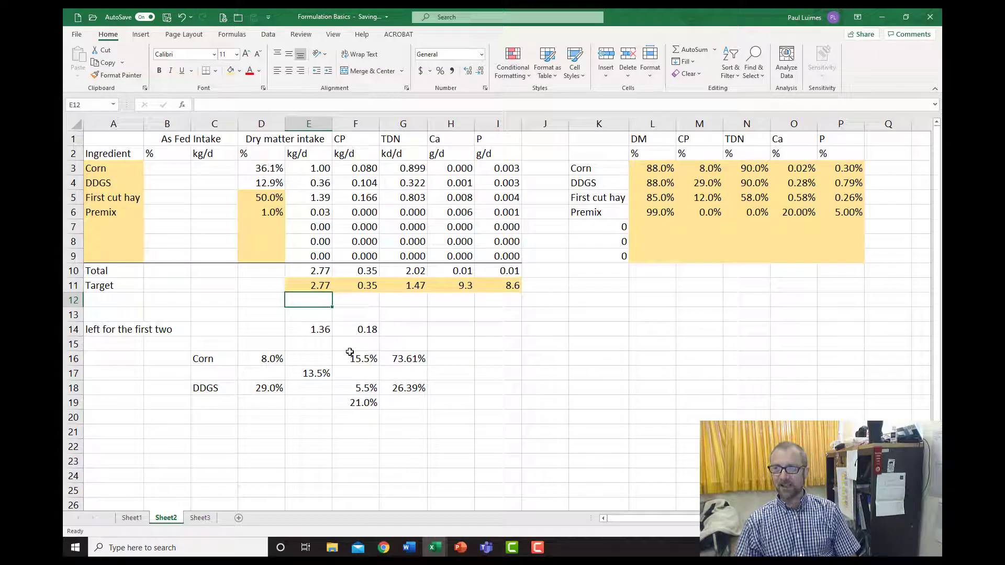
pyautogui.write('=')
pyautogui.press('Up')
pyautogui.press('Up')
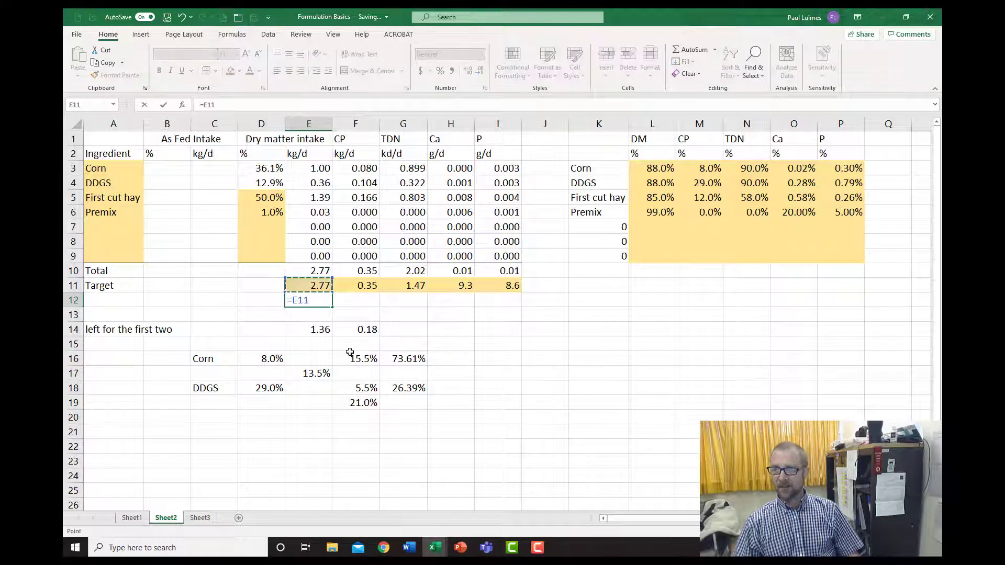
pyautogui.write('/')
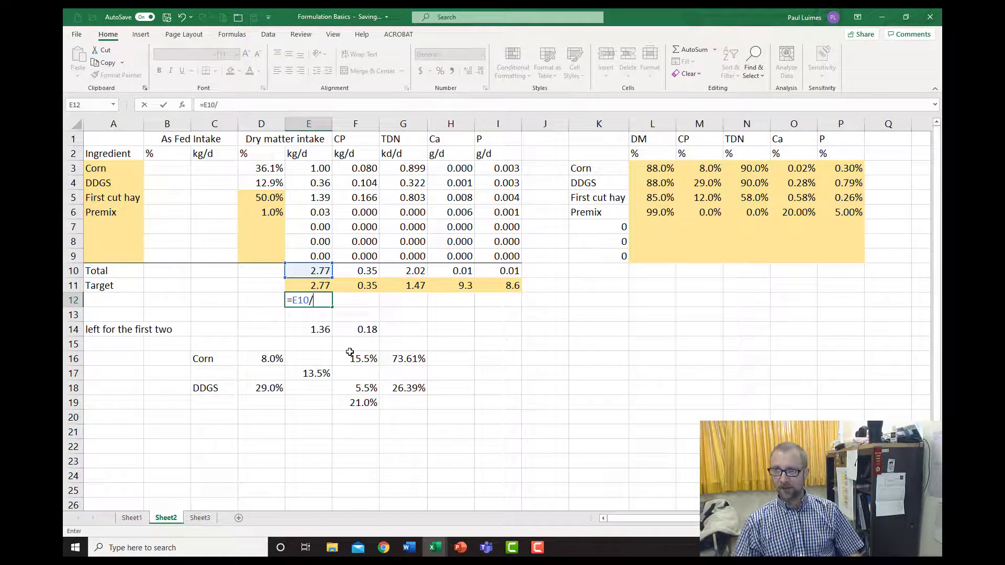
pyautogui.press('Up')
pyautogui.press('Return')
pyautogui.press('Up')
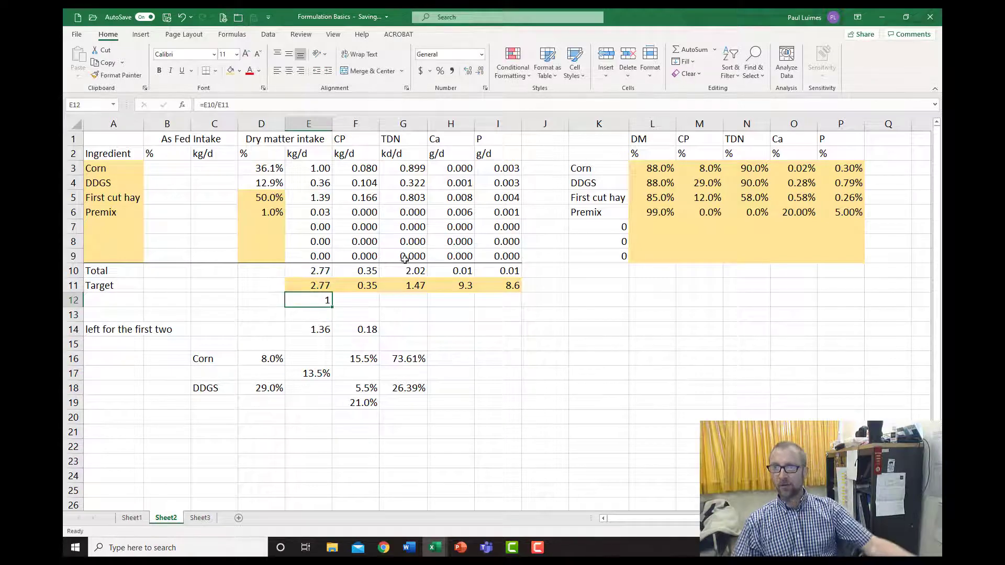
pyautogui.click(441, 70)
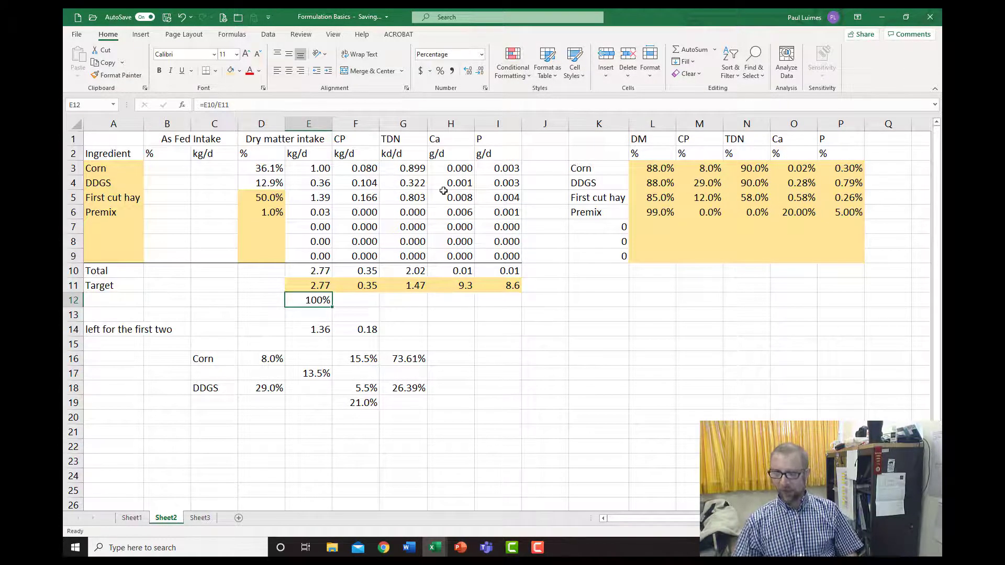
# Copy the total-to-target percentage from E12 across the CP, TDN, Ca and P columns in F12:I12
pyautogui.hotkey('ctrl', 'c')
pyautogui.press('Right')
pyautogui.hotkey('ctrl', 'v')
pyautogui.press('Right')
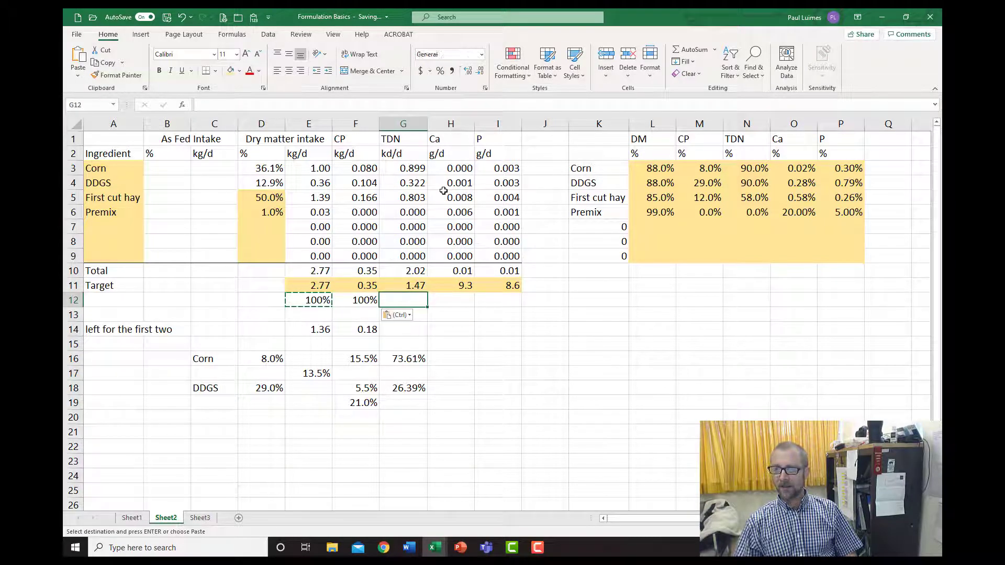
pyautogui.hotkey('ctrl', 'v')
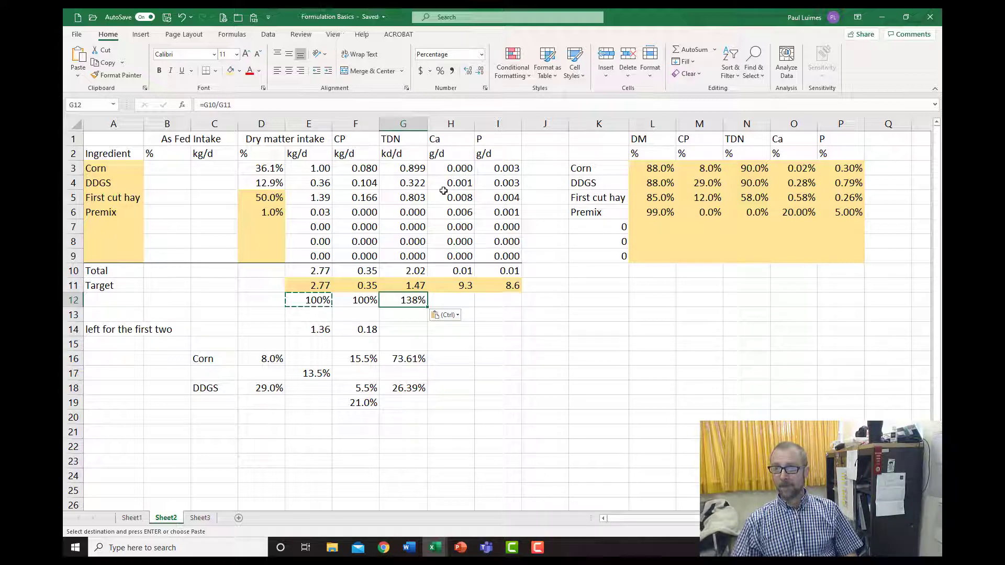
pyautogui.press('Right')
pyautogui.hotkey('ctrl', 'v')
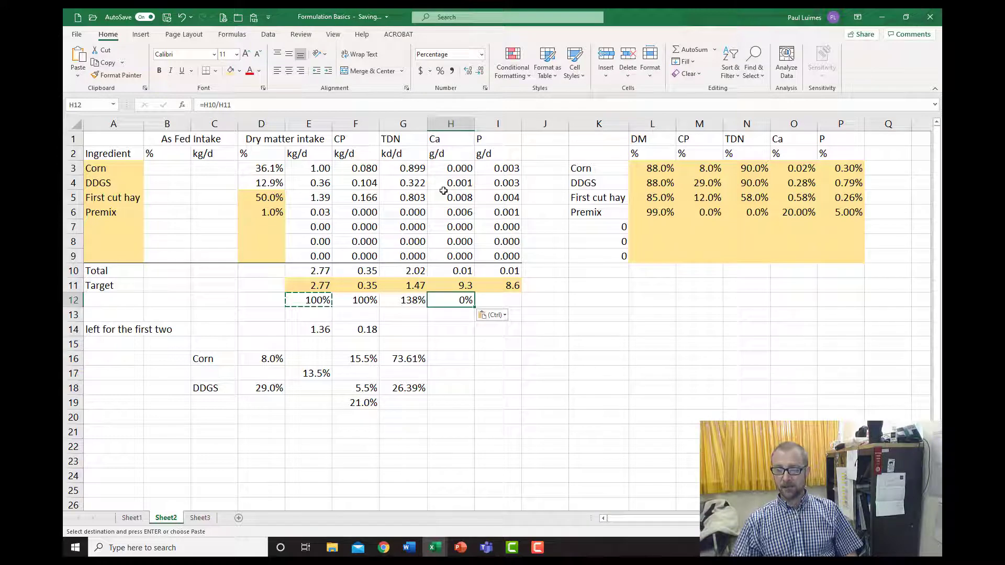
pyautogui.press('Right')
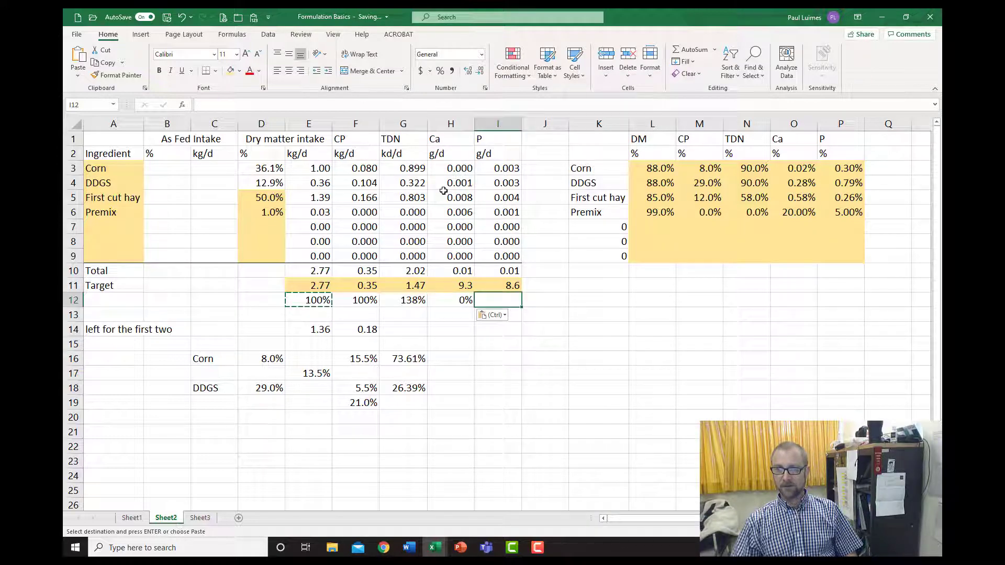
pyautogui.hotkey('ctrl', 'v')
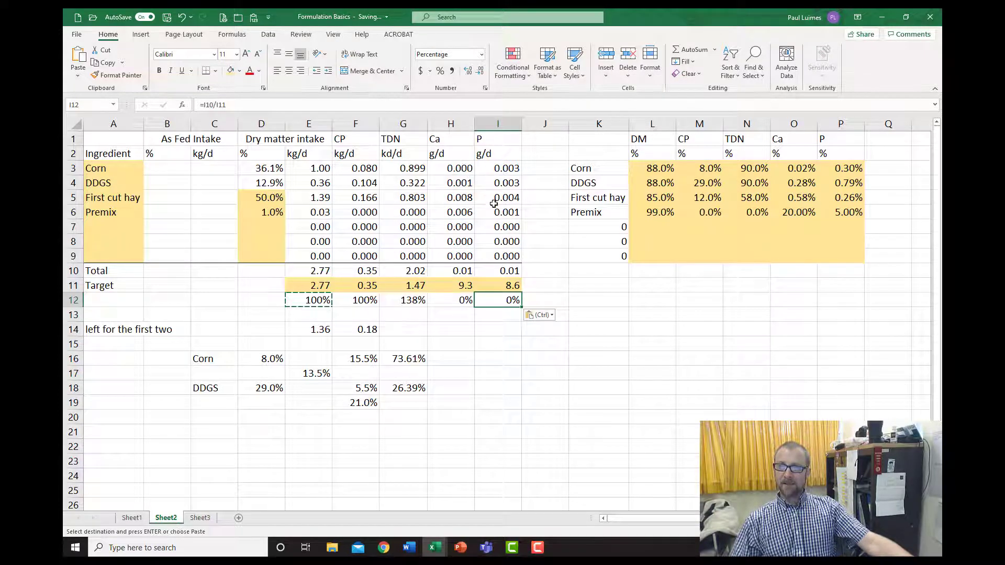
# Convert corn's Ca intake in H3 to grams with =$E3*O3*1000 and copy the formula to the P column in I3
pyautogui.doubleClick(456, 168)
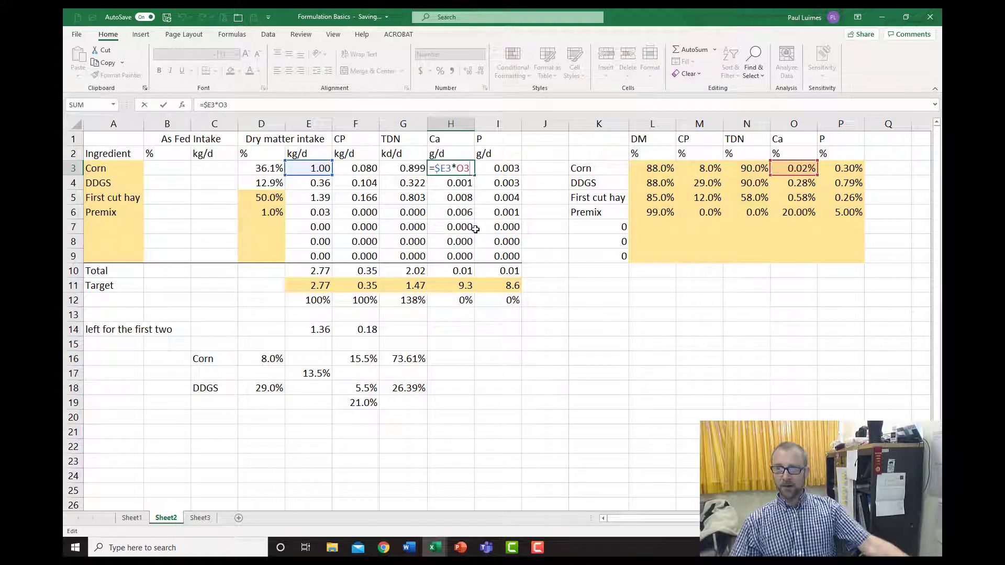
pyautogui.write('*1000')
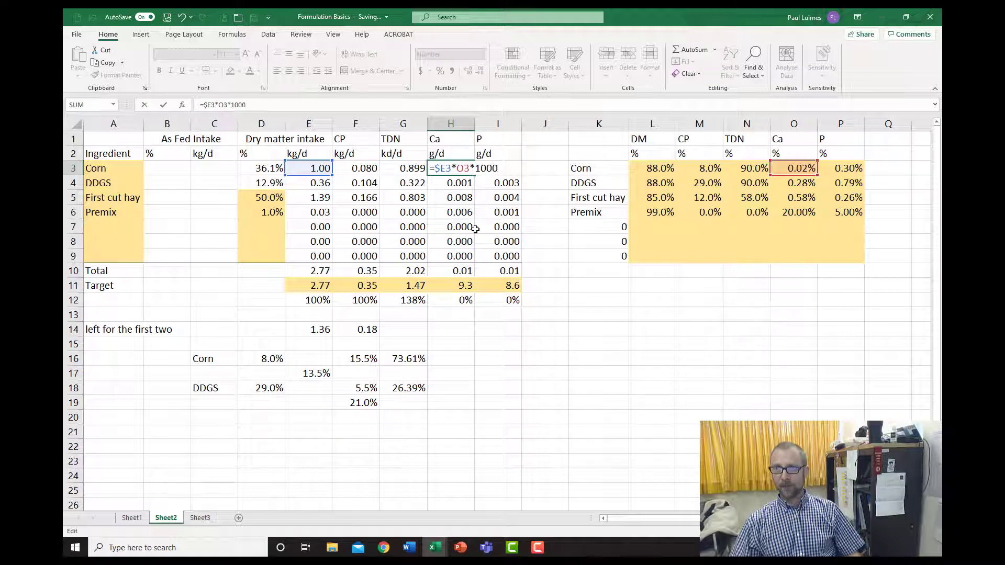
pyautogui.hotkey('ctrl', 'Return')
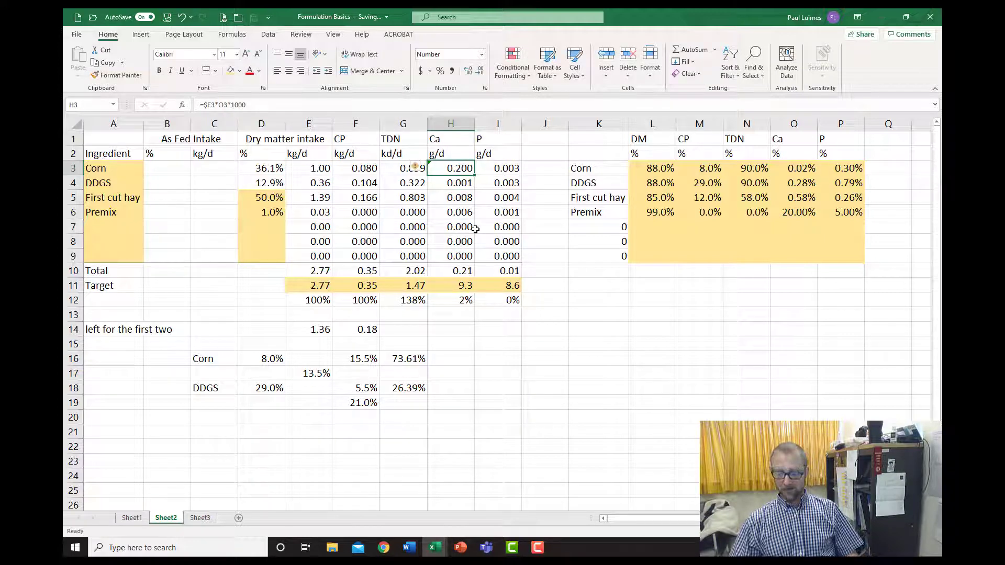
pyautogui.hotkey('ctrl', 'c')
pyautogui.press('Right')
pyautogui.hotkey('ctrl', 'v')
# Copy the gram-based Ca and P formulas from H3:I3 down through the remaining ingredient rows to H9:I9
pyautogui.press('Left')
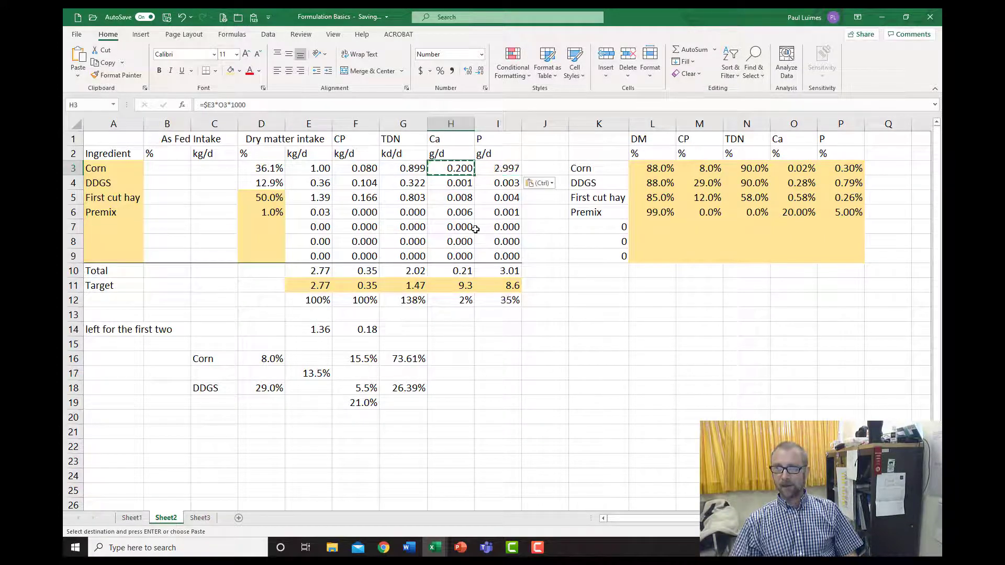
pyautogui.hotkey('shift', 'Right')
pyautogui.hotkey('ctrl', 'c')
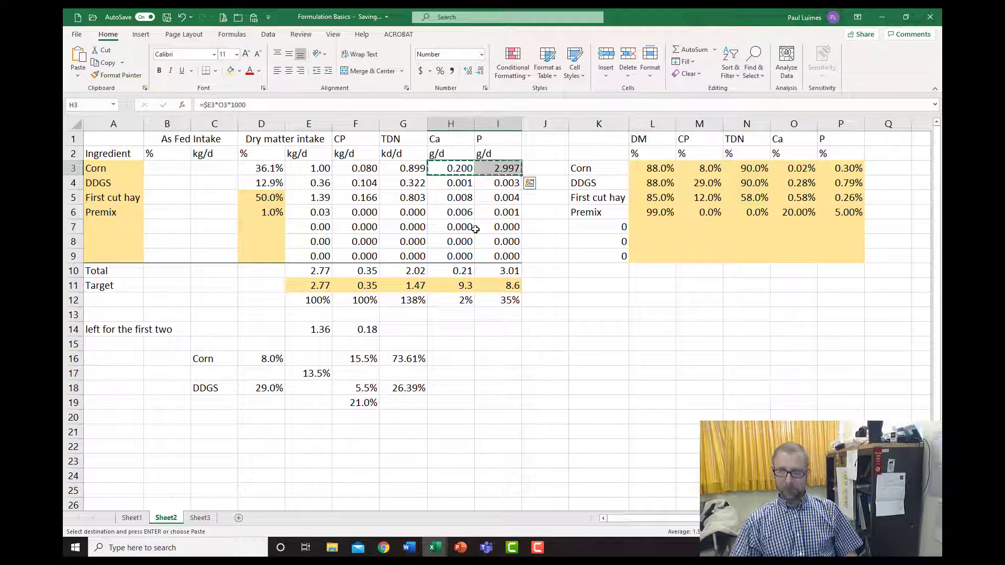
pyautogui.press('Down')
pyautogui.hotkey('ctrl', 'v')
pyautogui.press('Down')
pyautogui.hotkey('ctrl', 'v')
pyautogui.press('Down')
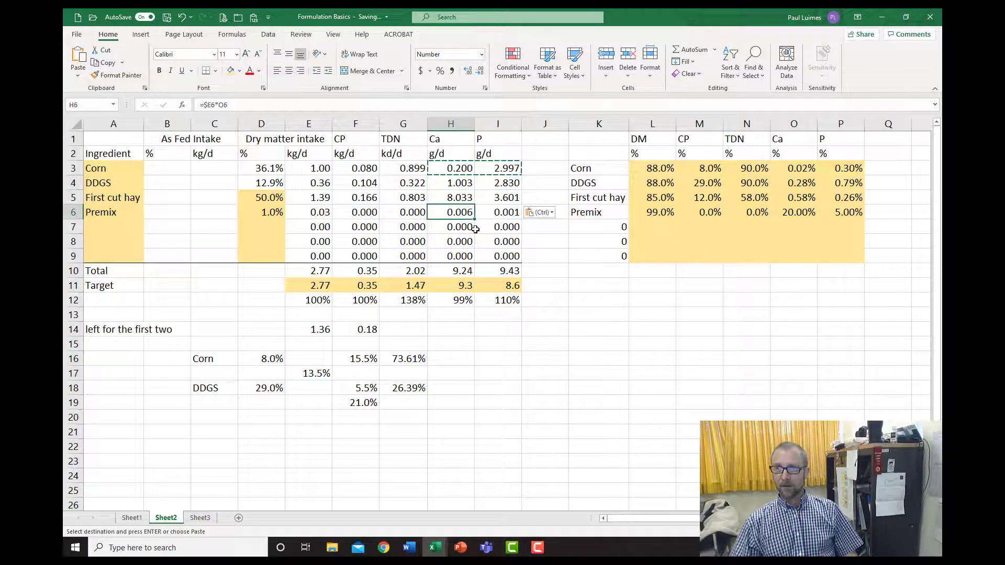
pyautogui.hotkey('ctrl', 'v')
pyautogui.press('Down')
pyautogui.hotkey('ctrl', 'v')
pyautogui.press('Down')
pyautogui.hotkey('ctrl', 'v')
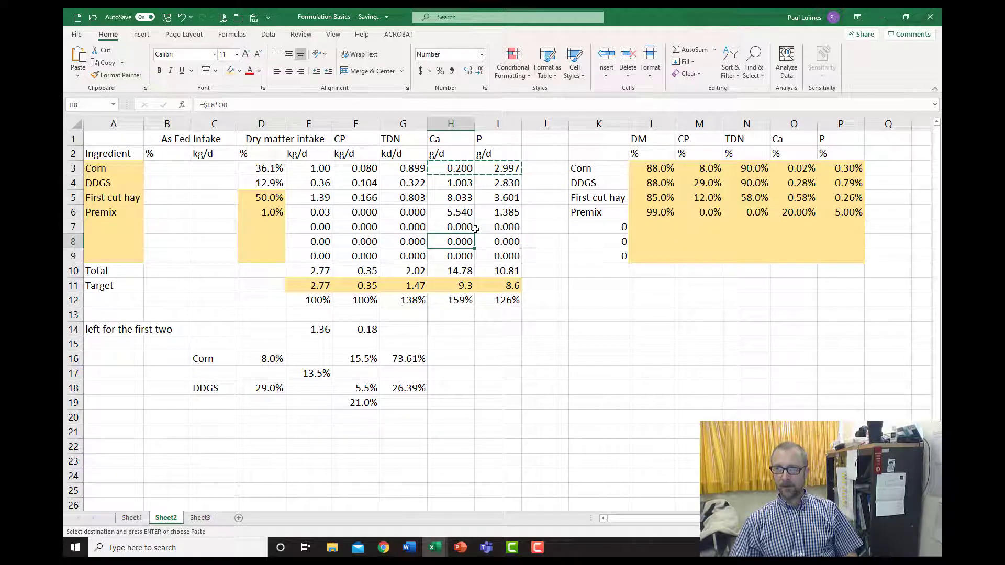
pyautogui.press('Down')
pyautogui.hotkey('ctrl', 'v')
pyautogui.hotkey('ctrl', 'v')
pyautogui.press('Down')
pyautogui.press('Up')
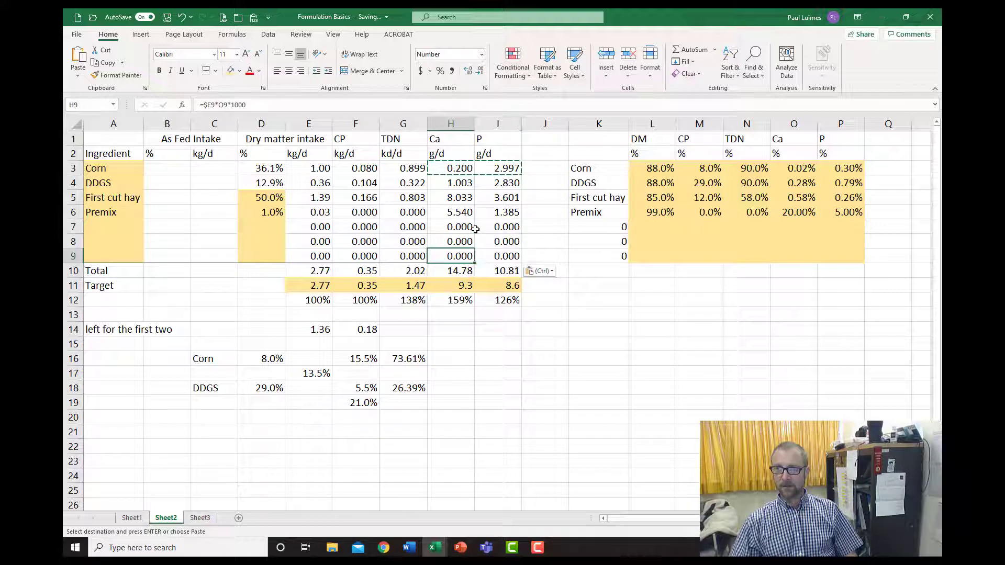
pyautogui.hotkey('shift', 'Right')
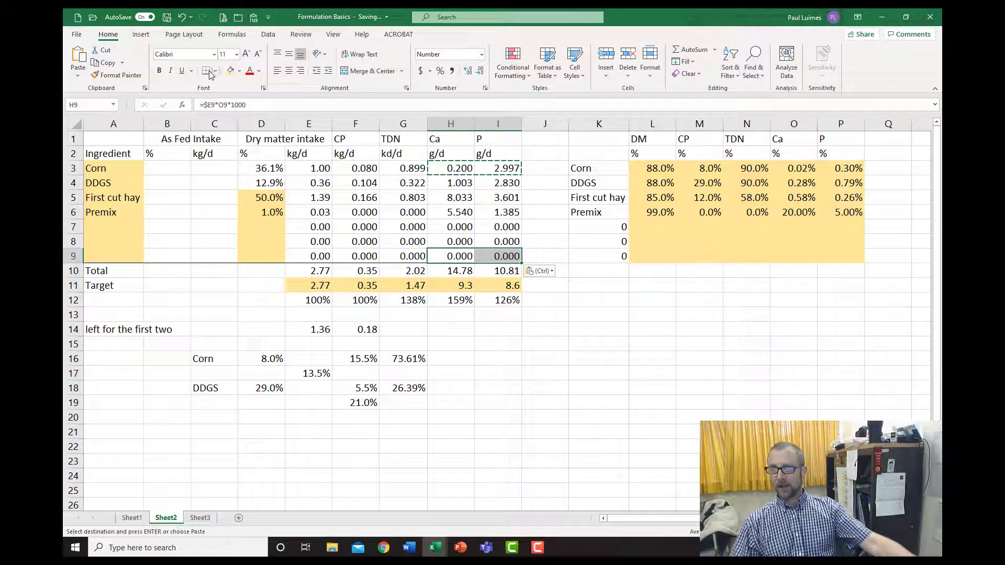
pyautogui.press('Escape')
pyautogui.click(509, 339)
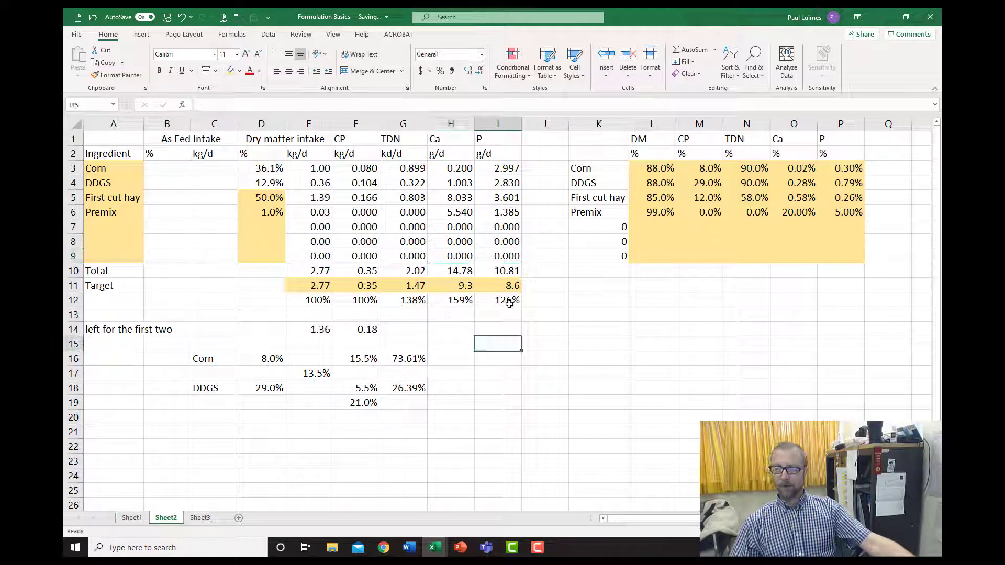
# Format the Ca and P intakes and totals in H3:I10 to one decimal place
pyautogui.click(460, 174)
pyautogui.moveTo(460, 174); pyautogui.dragTo(494, 269)
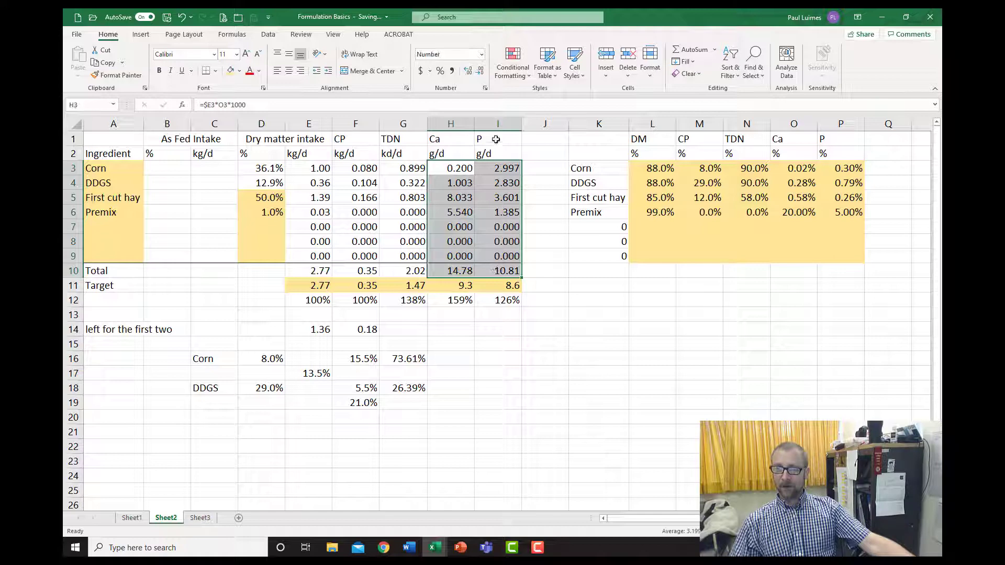
pyautogui.click(481, 72)
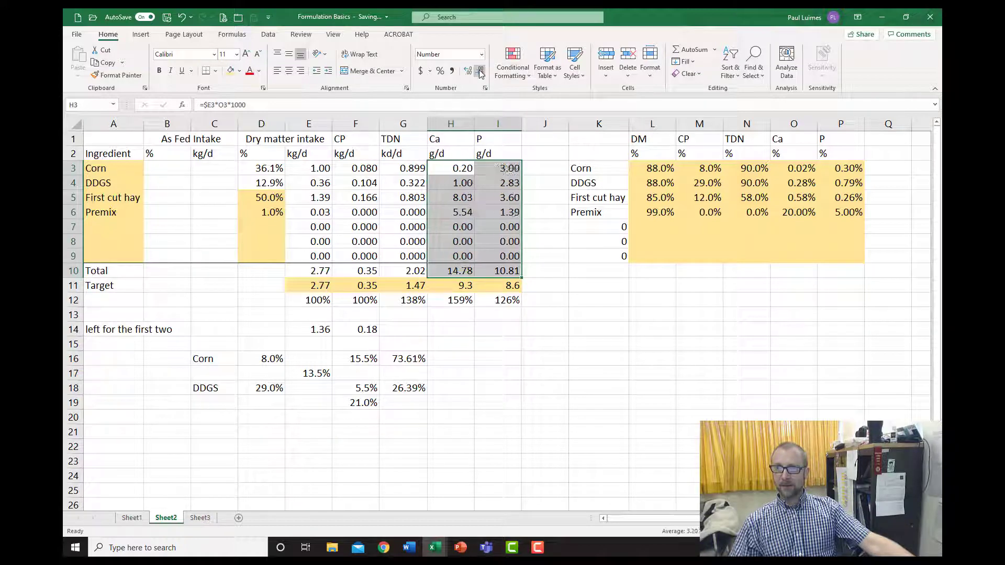
pyautogui.click(480, 73)
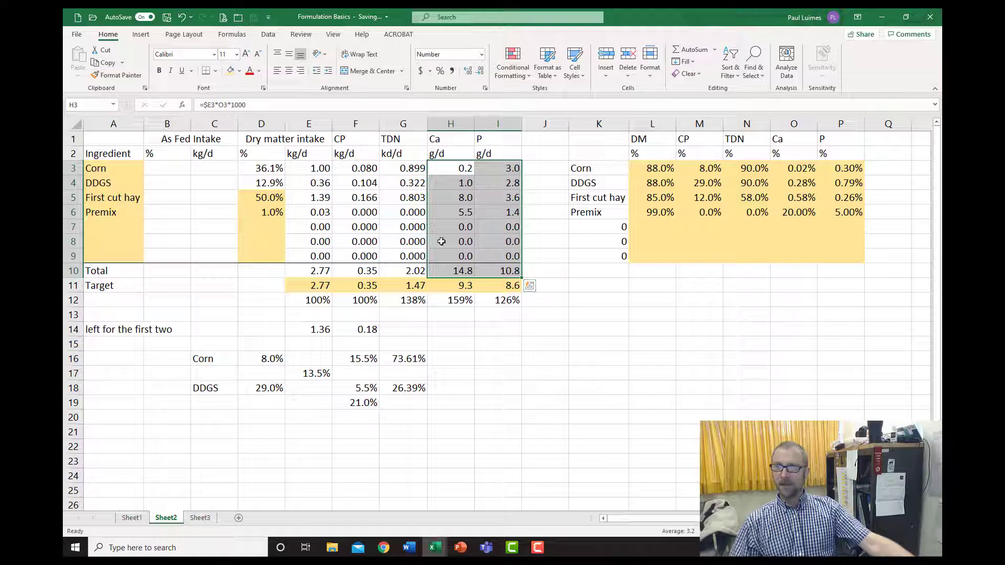
pyautogui.click(466, 314)
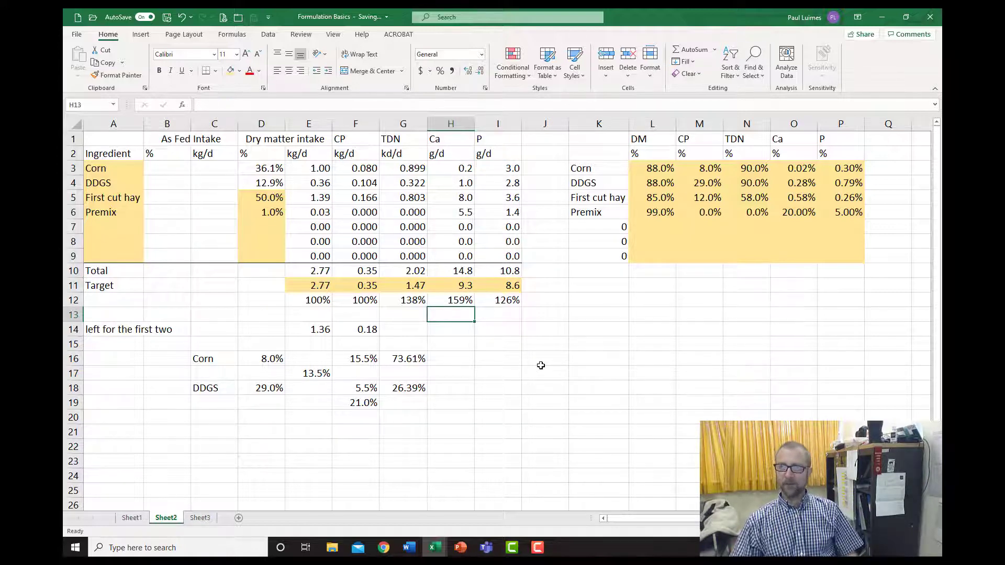
# Review the Ca intake formulas in column H across the ingredient rows
pyautogui.press('Up')
pyautogui.press('Up')
pyautogui.press('Up')
pyautogui.press('Up')
pyautogui.press('Up')
pyautogui.press('Up')
pyautogui.press('Up')
pyautogui.press('Up')
pyautogui.press('Up')
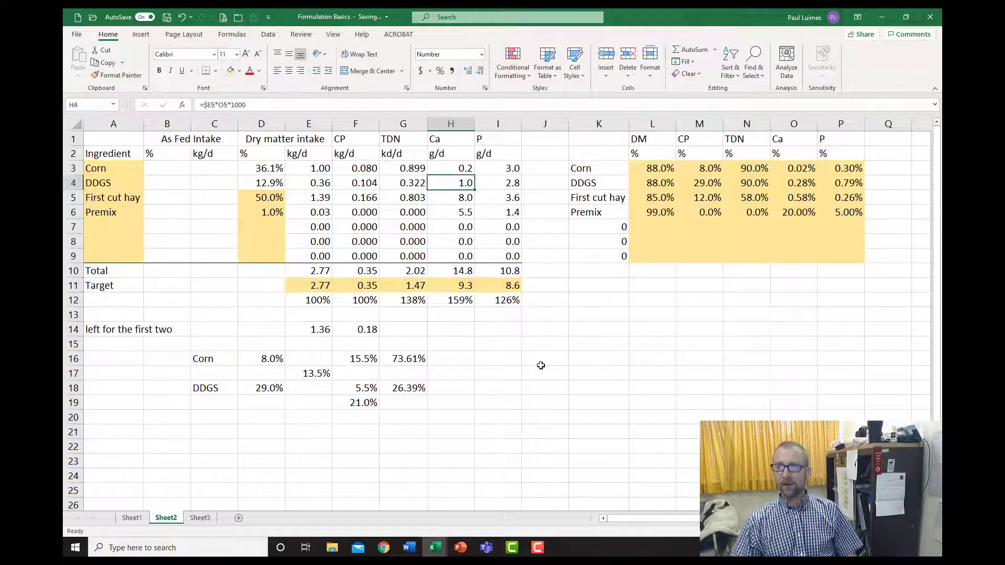
pyautogui.press('Up')
pyautogui.press('Down')
pyautogui.press('Down')
pyautogui.press('Down')
pyautogui.press('Down')
pyautogui.press('Down')
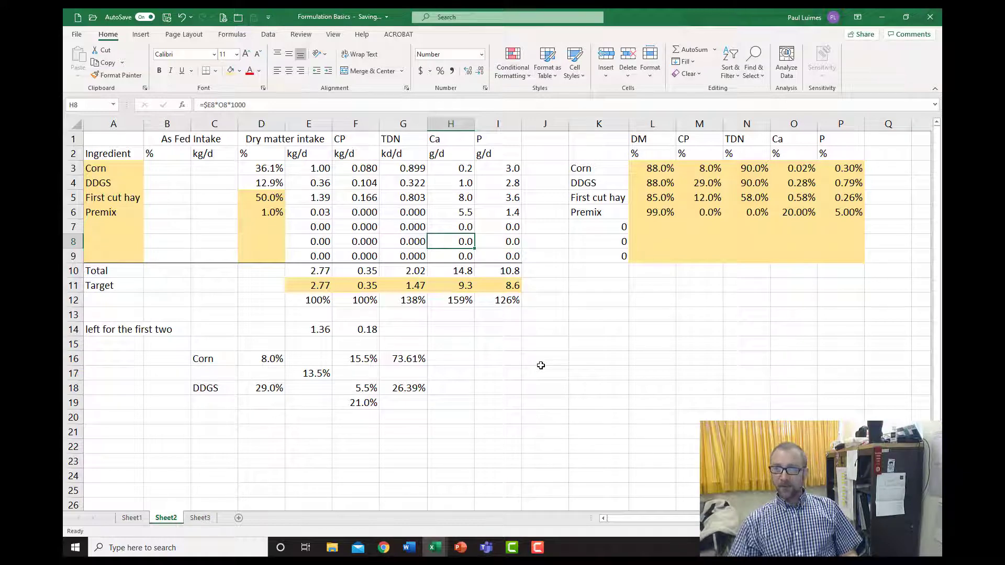
pyautogui.press('Up')
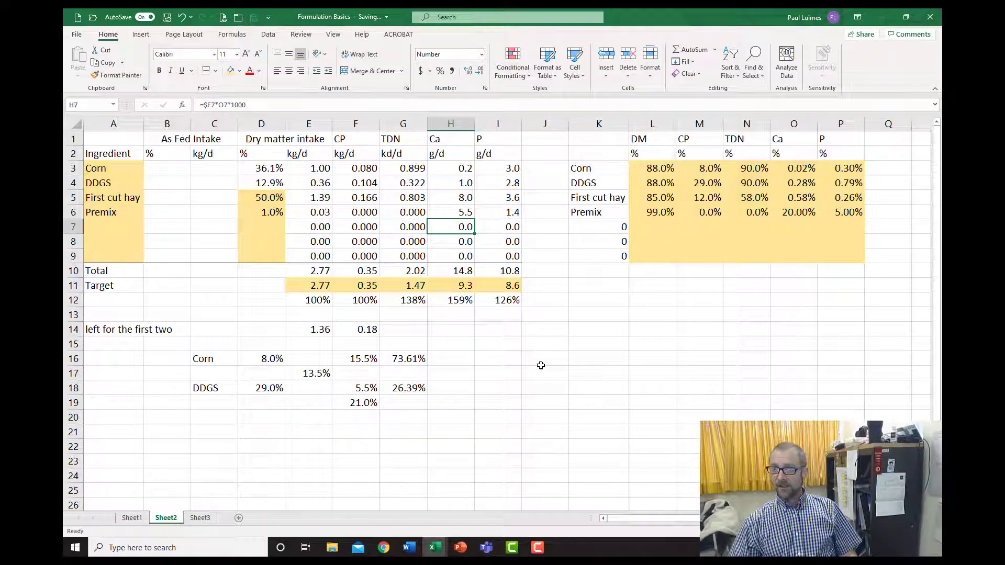
# Calculate corn's as-fed intake in C3 by dividing its dry matter intake by its DM percentage with =E3/L3
pyautogui.press('Left')
pyautogui.press('Left')
pyautogui.press('Left')
pyautogui.press('Left')
pyautogui.press('Left')
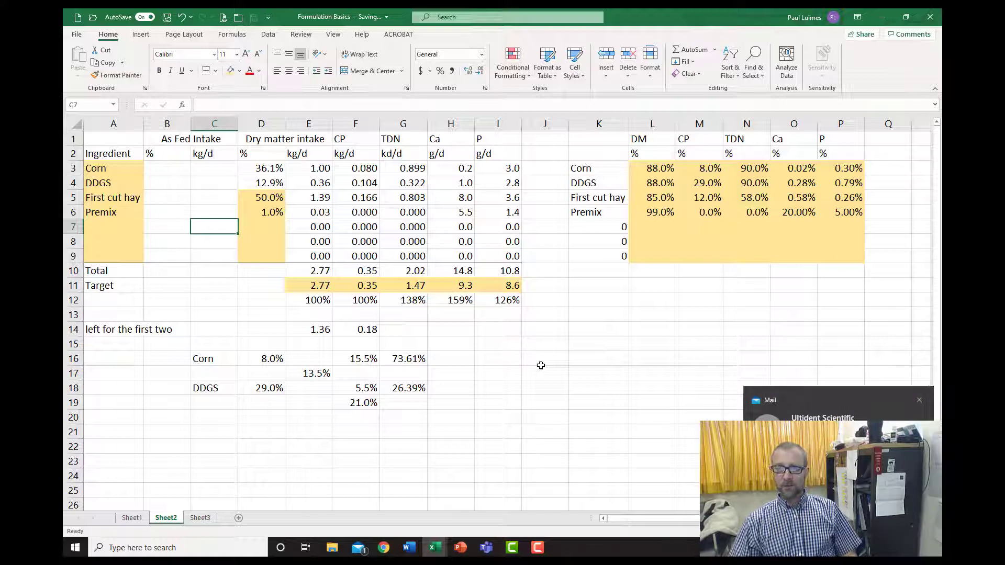
pyautogui.press('Up')
pyautogui.press('Up')
pyautogui.press('Up')
pyautogui.press('Up')
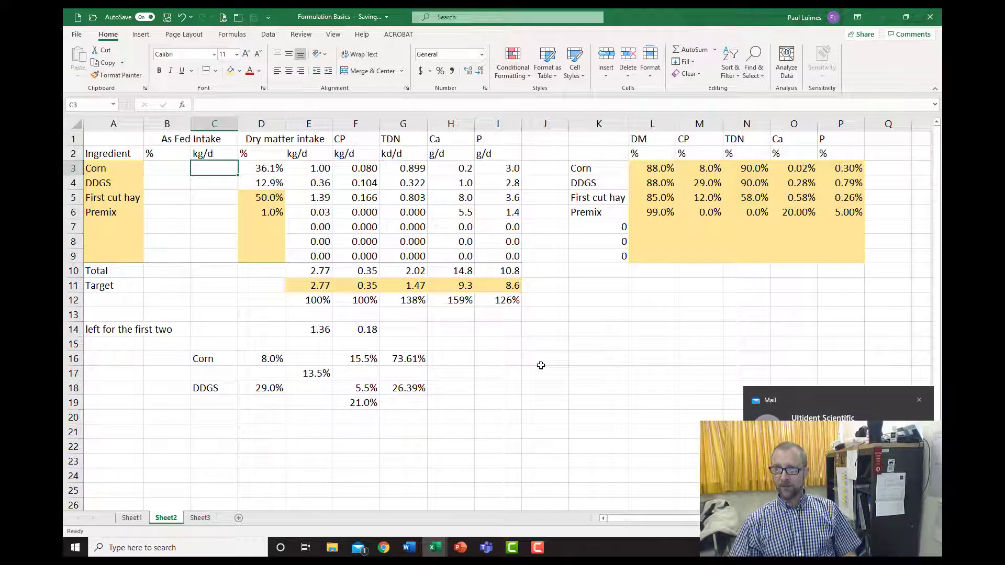
pyautogui.write('=')
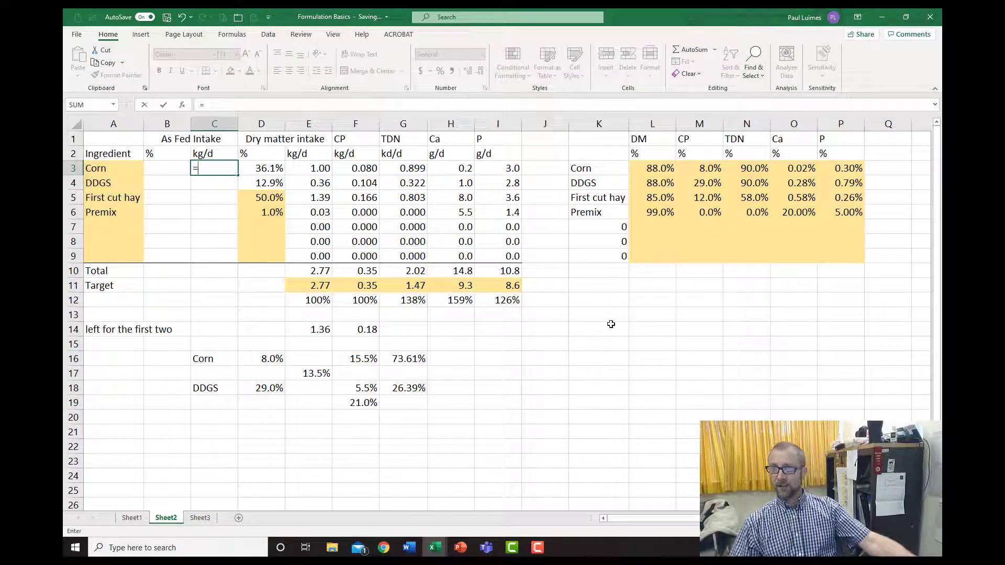
pyautogui.click(303, 169)
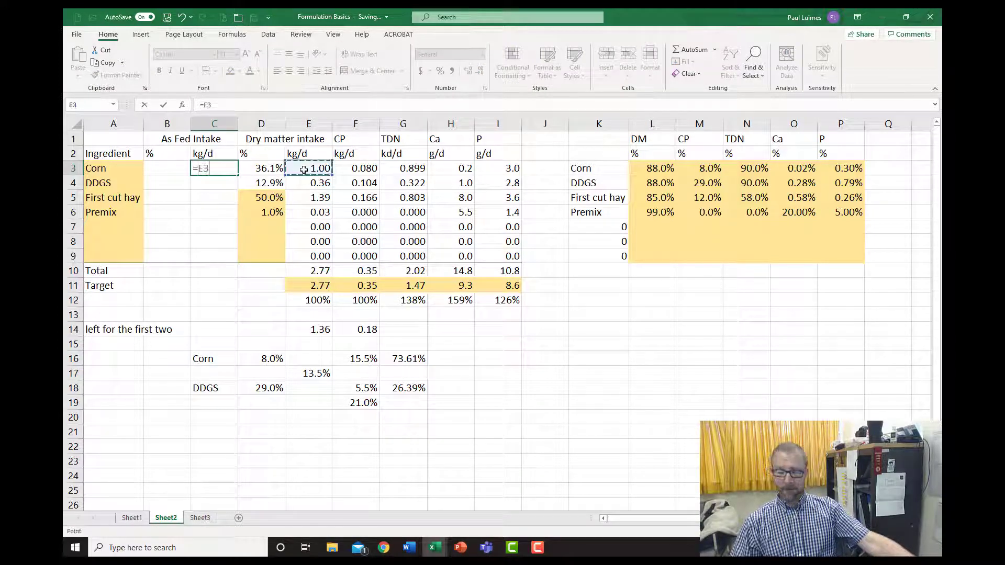
pyautogui.write('/')
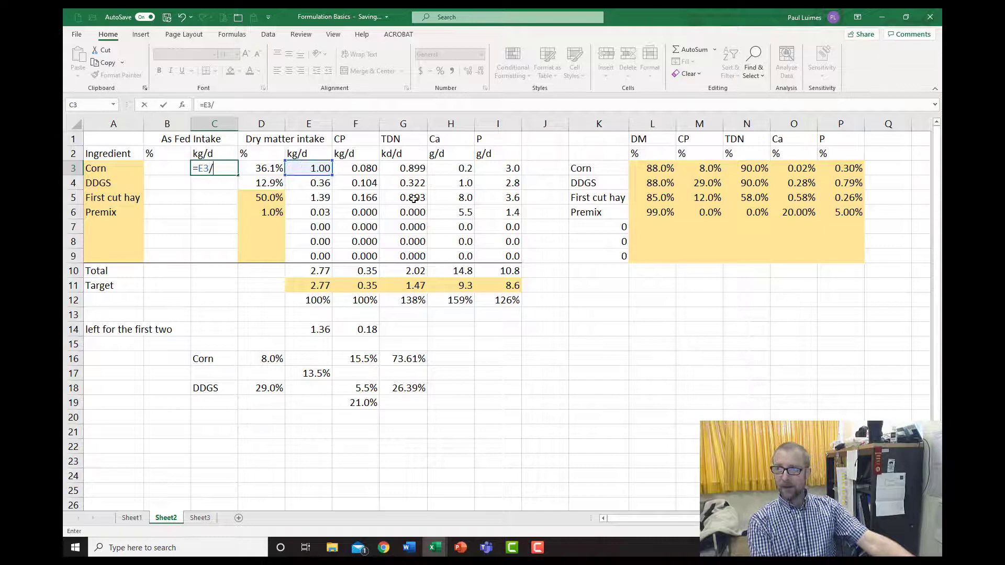
pyautogui.click(653, 170)
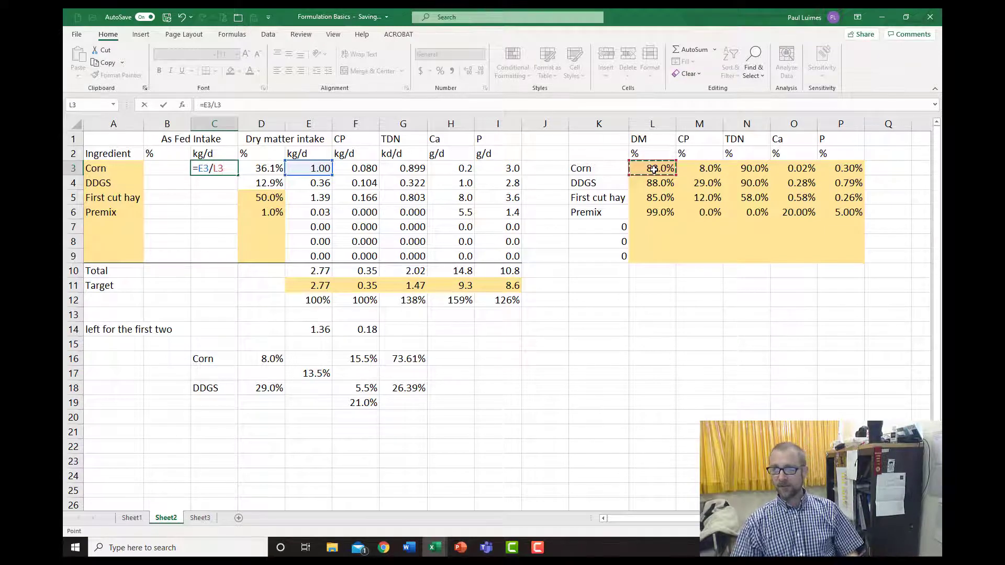
pyautogui.press('Return')
pyautogui.press('Up')
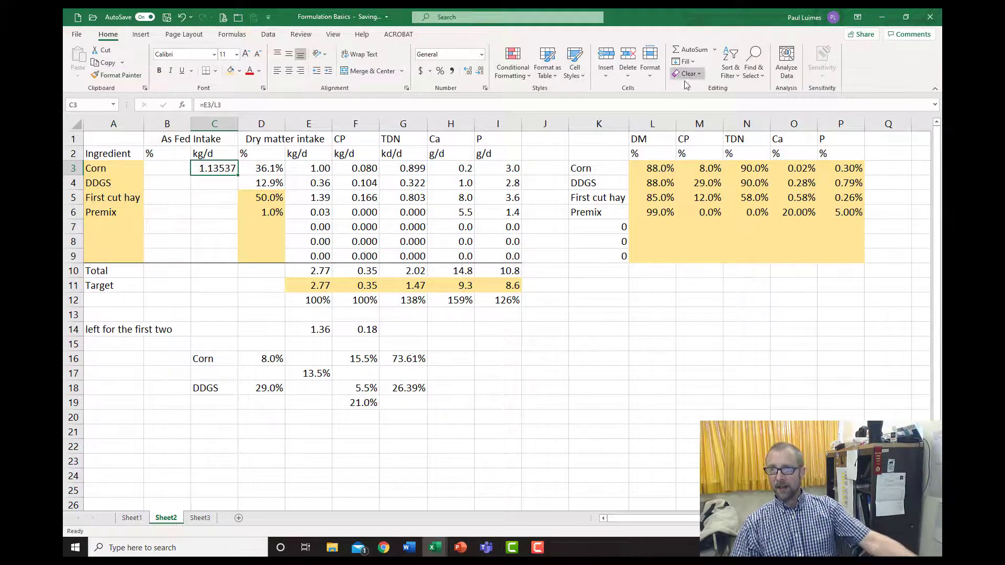
# Reduce the corn as-fed intake in C3 to two decimal places
pyautogui.click(479, 74)
pyautogui.click(479, 74)
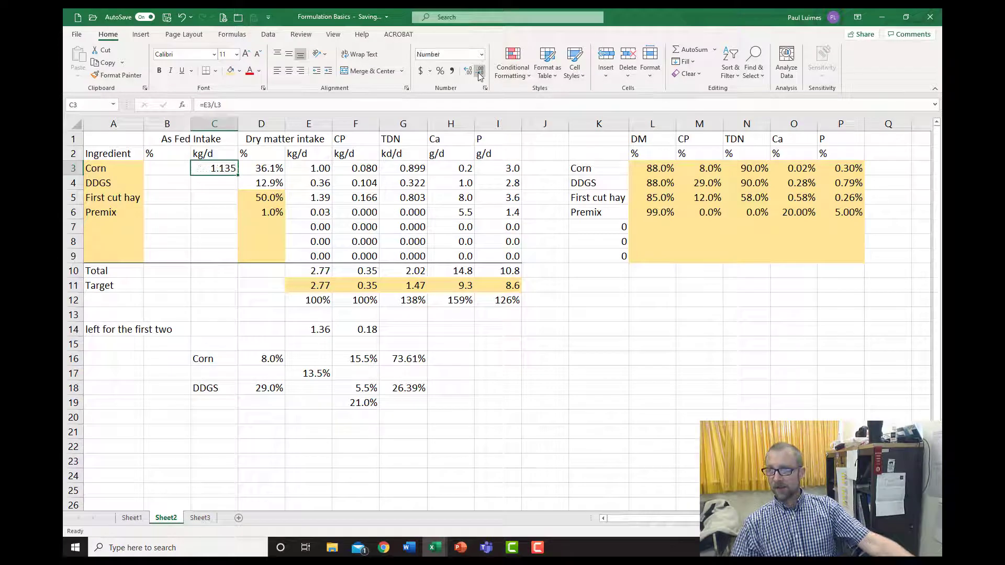
pyautogui.click(479, 74)
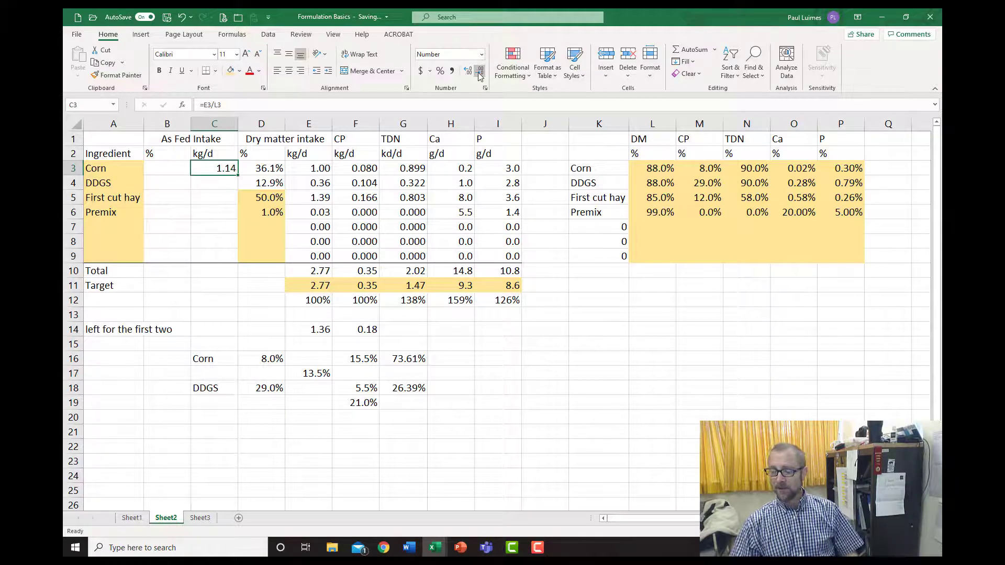
# Copy the corn as-fed intake formula from C3 down through C7
pyautogui.hotkey('ctrl', 'c')
pyautogui.press('Down')
pyautogui.hotkey('ctrl', 'v')
pyautogui.press('Down')
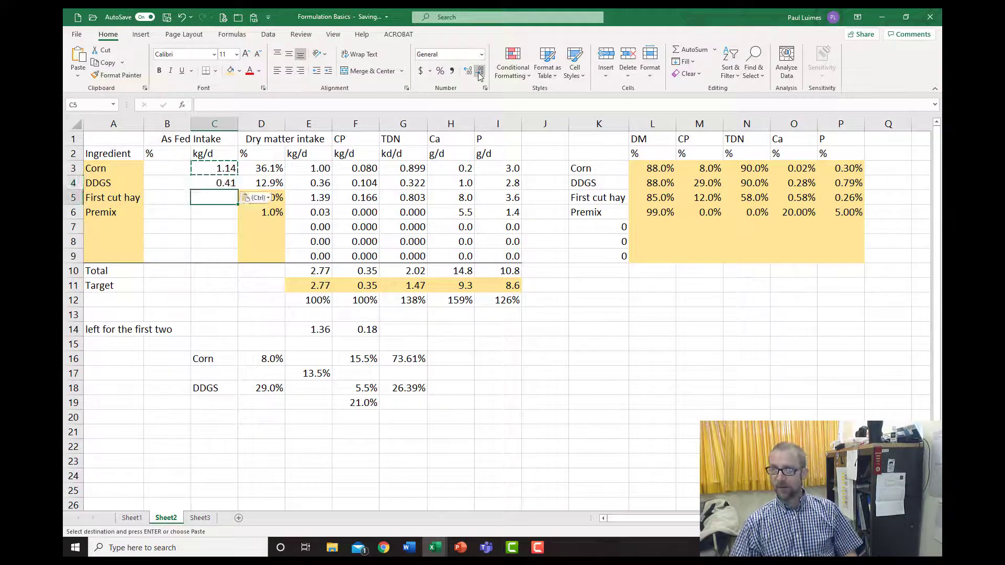
pyautogui.hotkey('ctrl', 'v')
pyautogui.press('Down')
pyautogui.hotkey('ctrl', 'v')
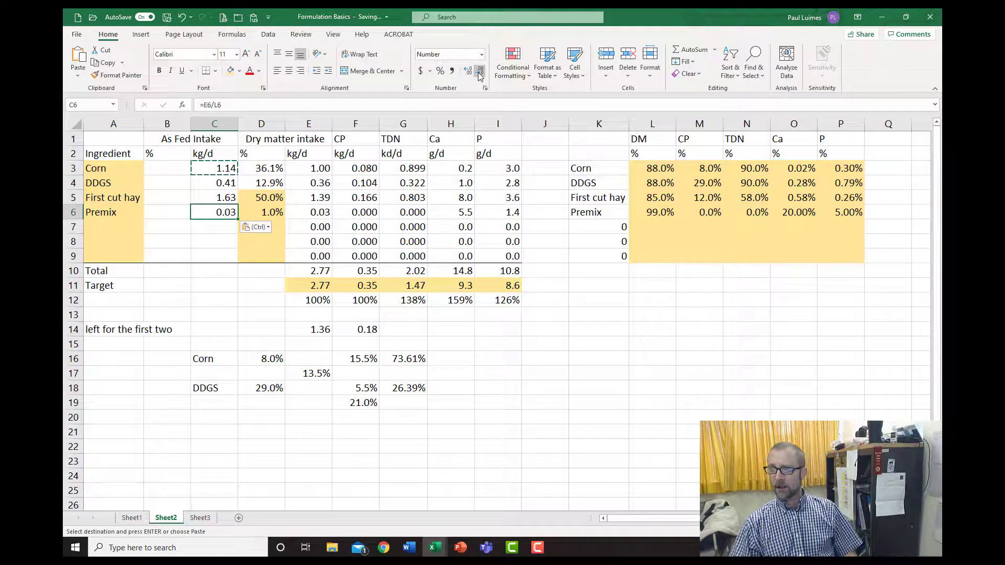
pyautogui.press('Down')
pyautogui.hotkey('ctrl', 'v')
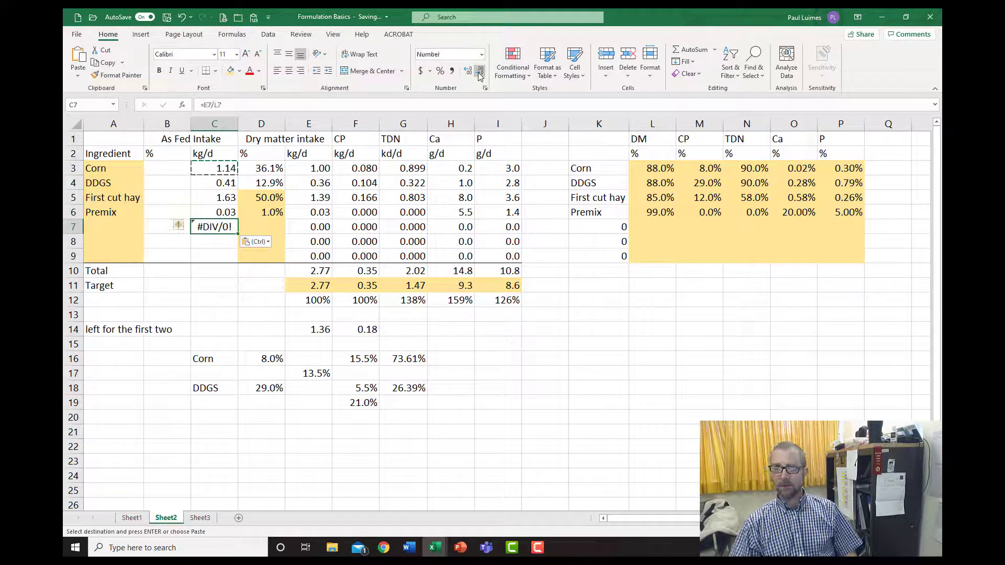
# Check the dry matter cell L7 that the as-fed formula in C7 divides by
pyautogui.press('Right')
pyautogui.press('Right')
pyautogui.press('Right')
pyautogui.press('Right')
pyautogui.press('Right')
pyautogui.press('Right')
pyautogui.press('Right')
pyautogui.press('Right')
pyautogui.press('Right')
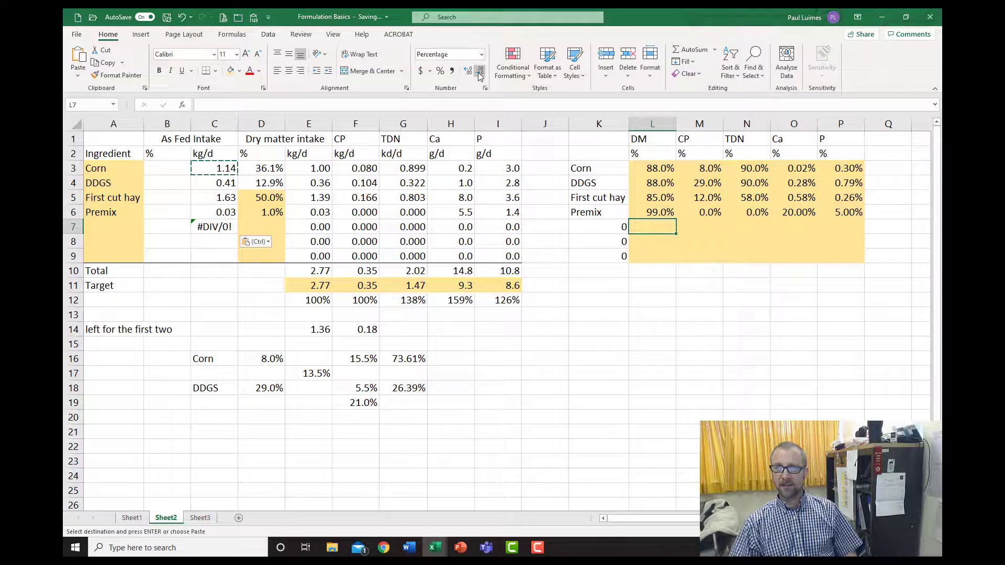
pyautogui.press('Left')
pyautogui.press('Left')
pyautogui.press('Left')
pyautogui.press('Left')
pyautogui.press('Left')
pyautogui.press('Left')
pyautogui.press('Left')
pyautogui.press('Left')
pyautogui.press('Left')
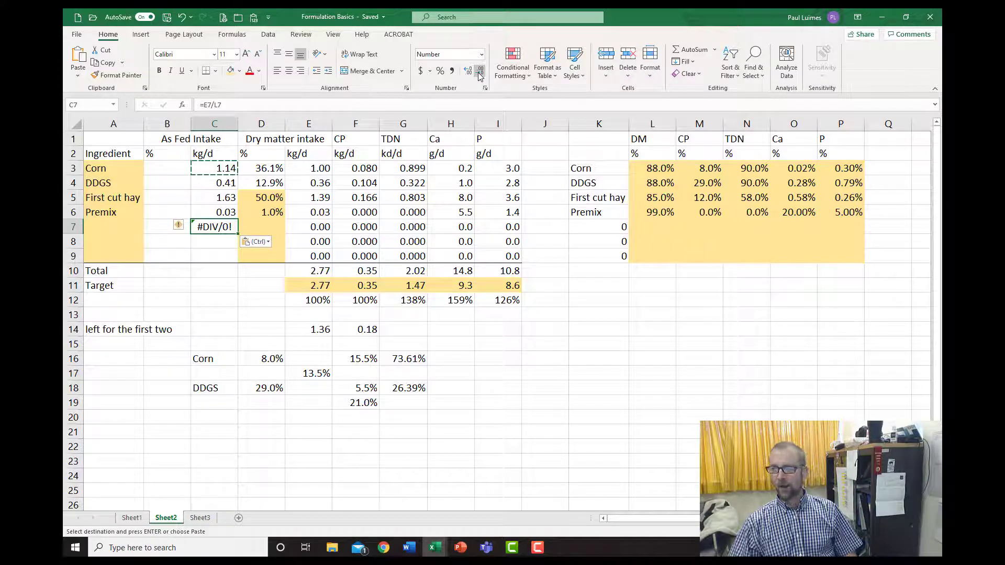
# Replace the corn as-fed intake formula in C3 with =IF(L3=0,0,(E3/L3))
pyautogui.press('Up')
pyautogui.press('Up')
pyautogui.press('Up')
pyautogui.press('Up')
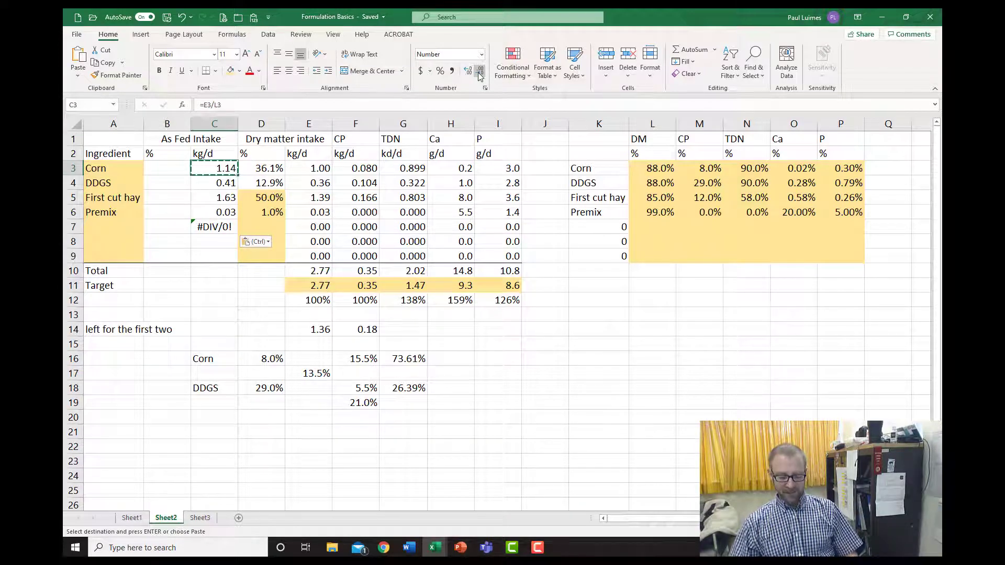
pyautogui.write('=')
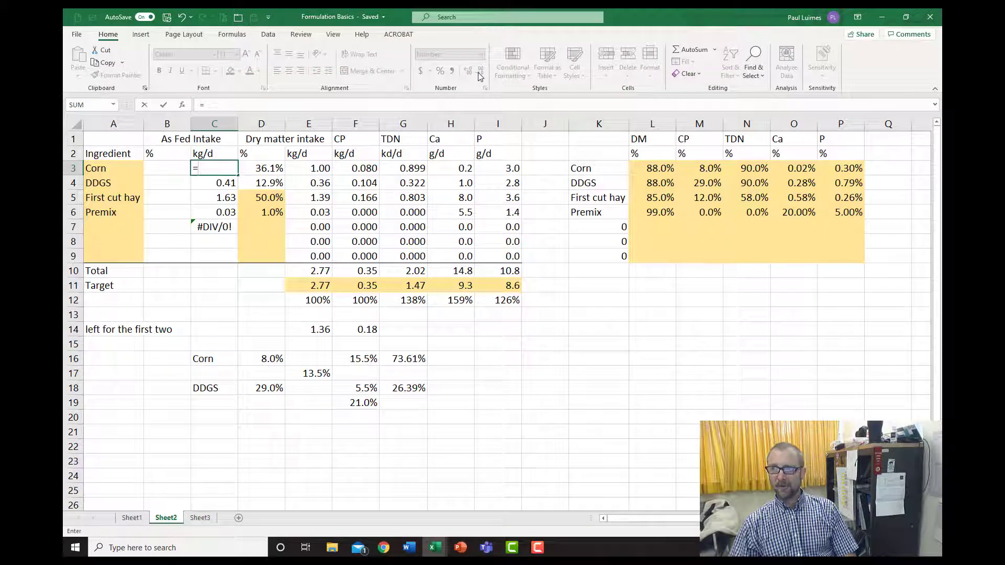
pyautogui.write('if')
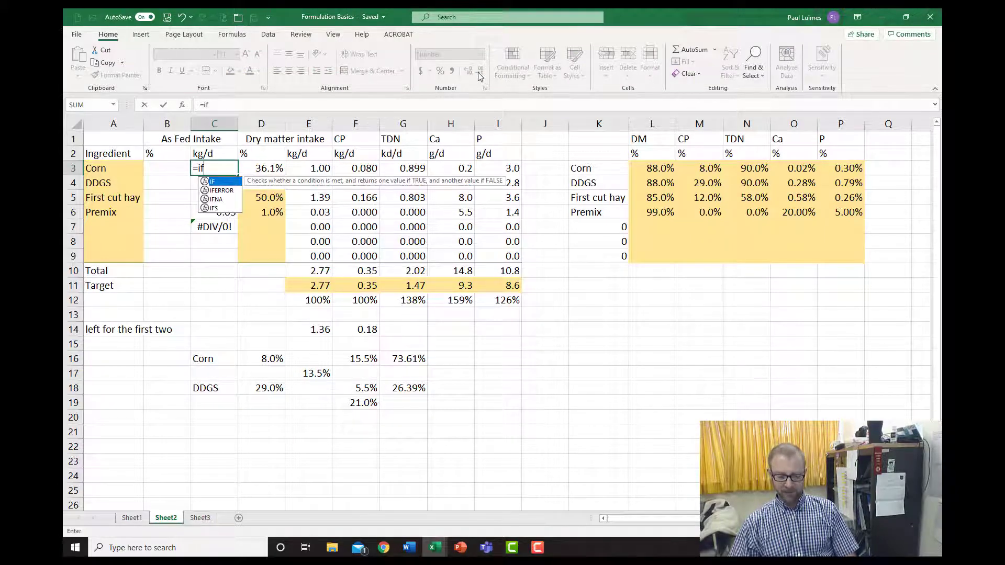
pyautogui.write('(')
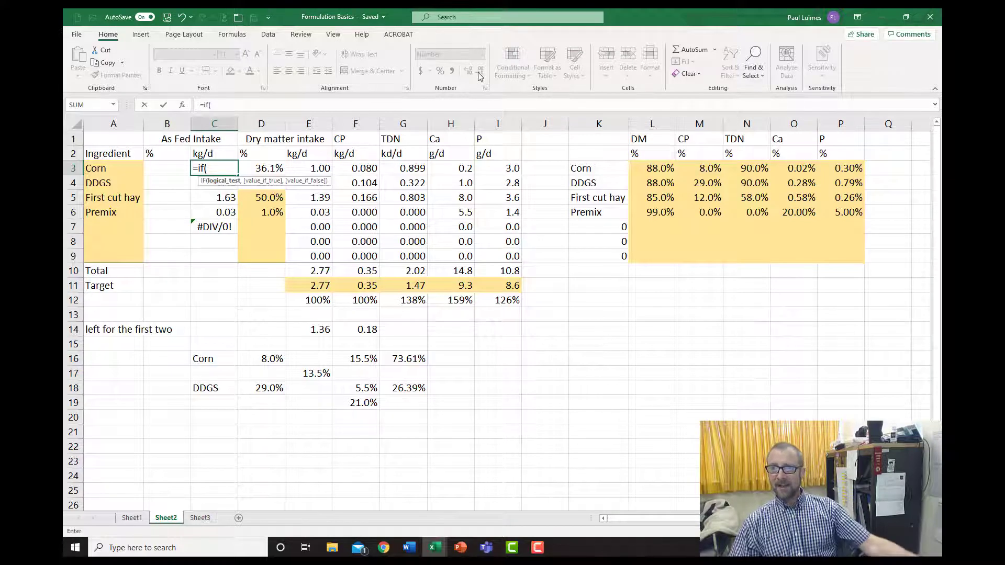
pyautogui.click(657, 168)
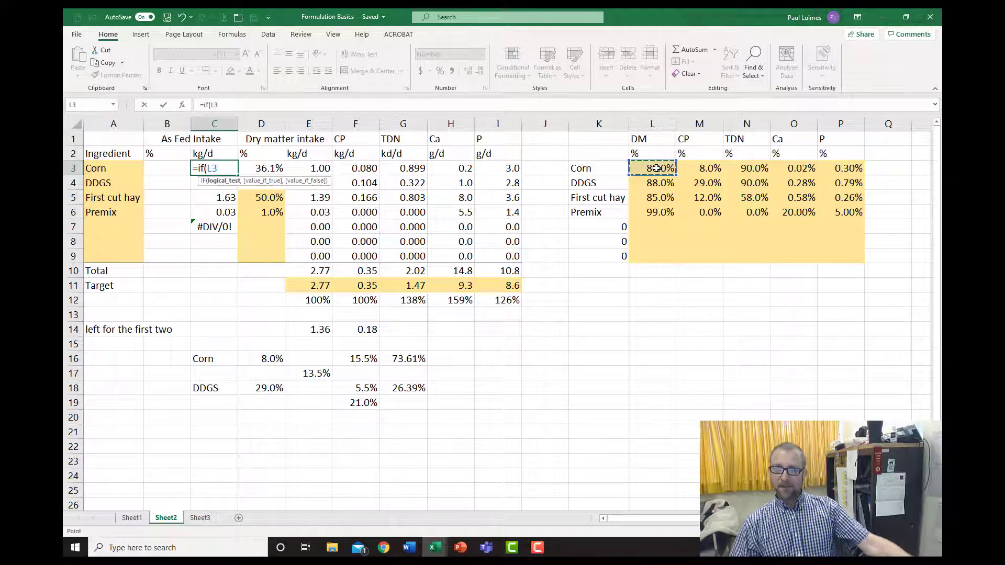
pyautogui.write('=')
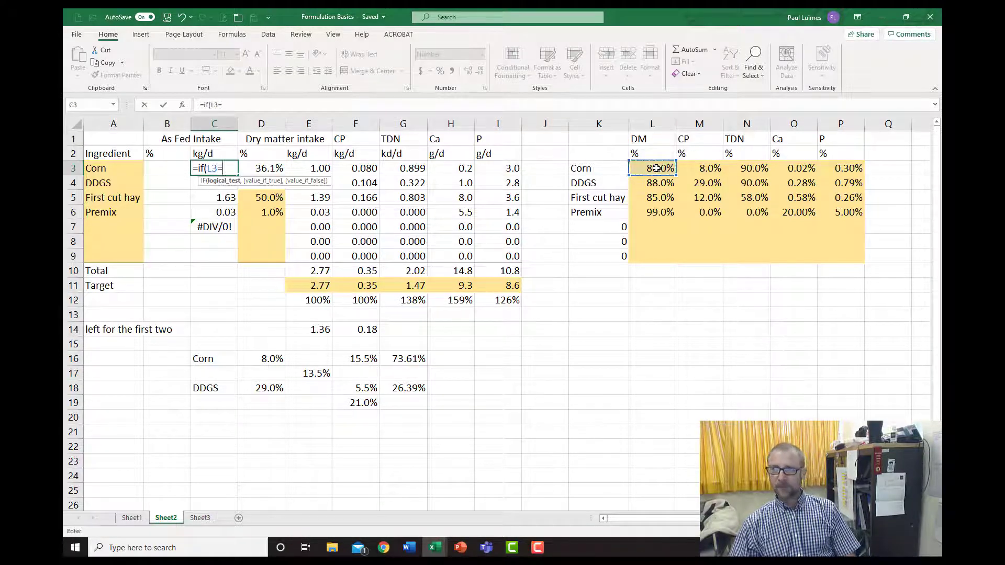
pyautogui.write('0')
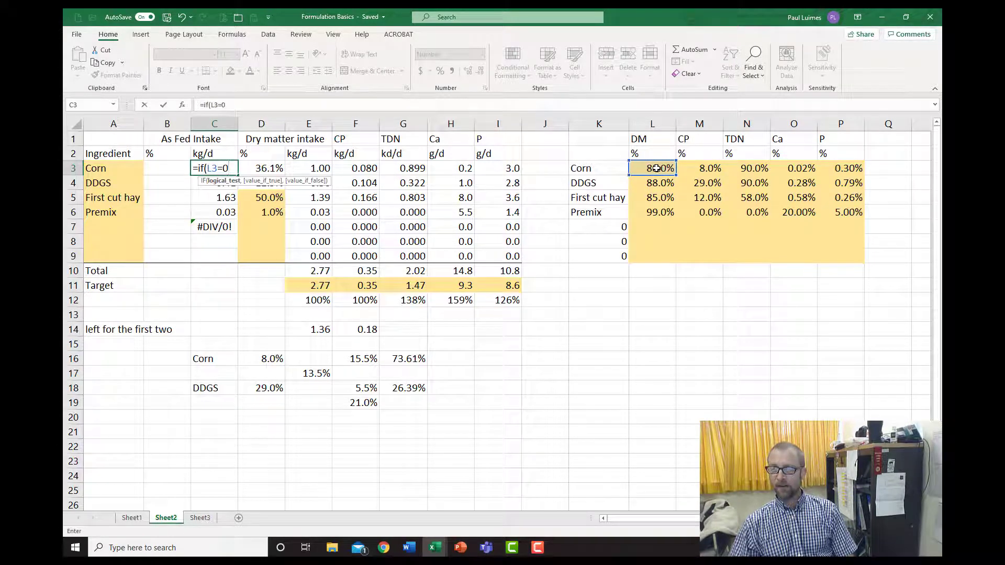
pyautogui.write(',')
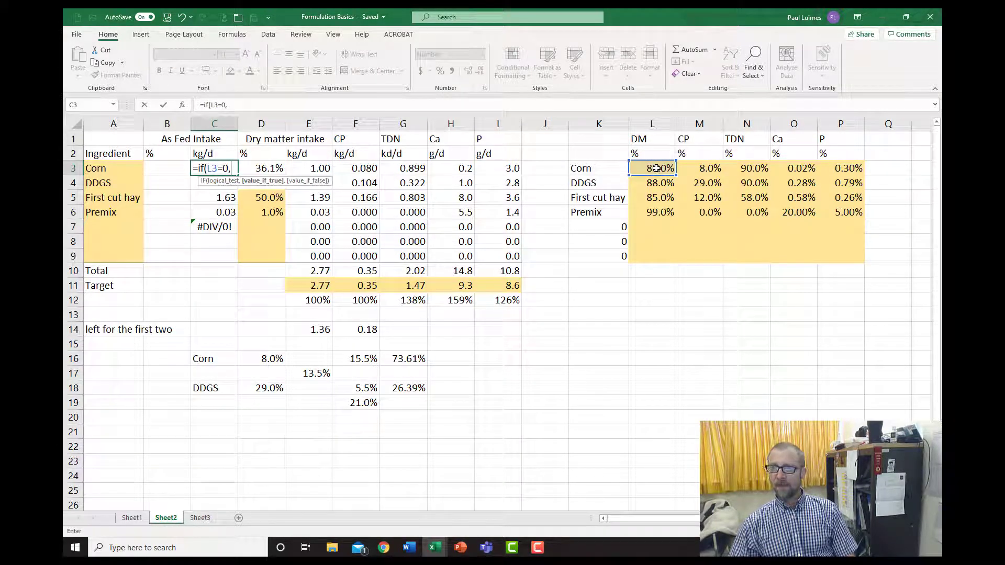
pyautogui.write('""')
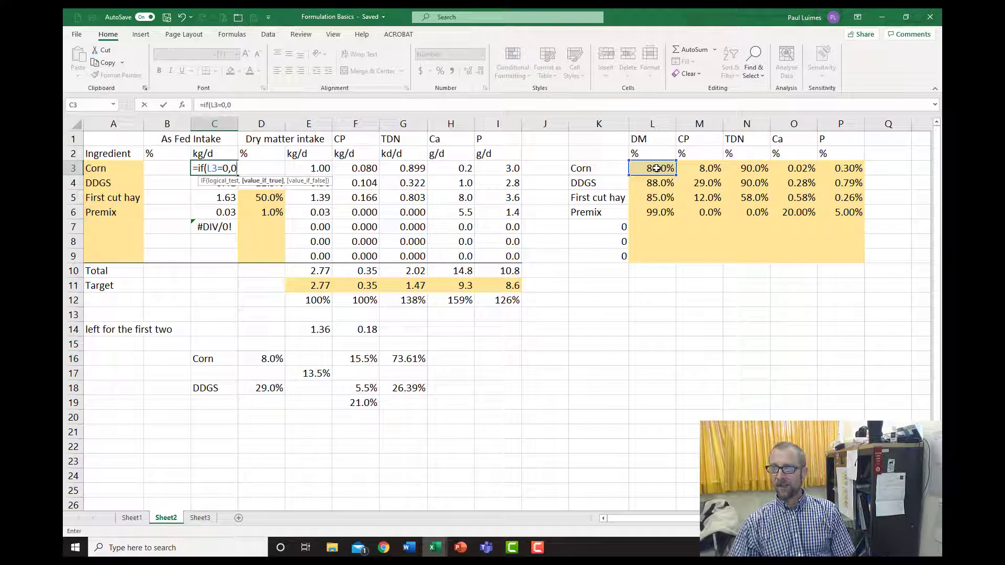
pyautogui.write(',')
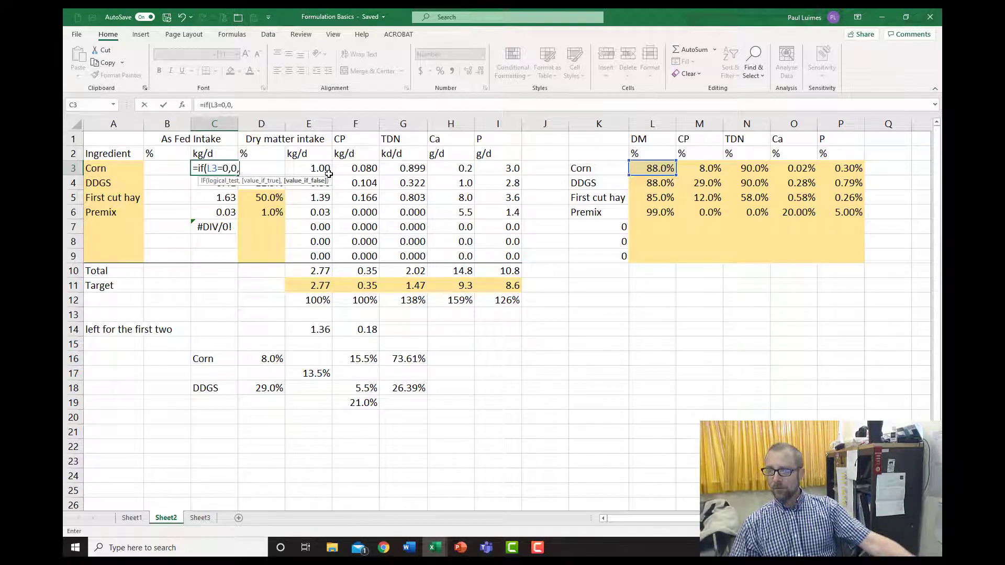
pyautogui.write('(')
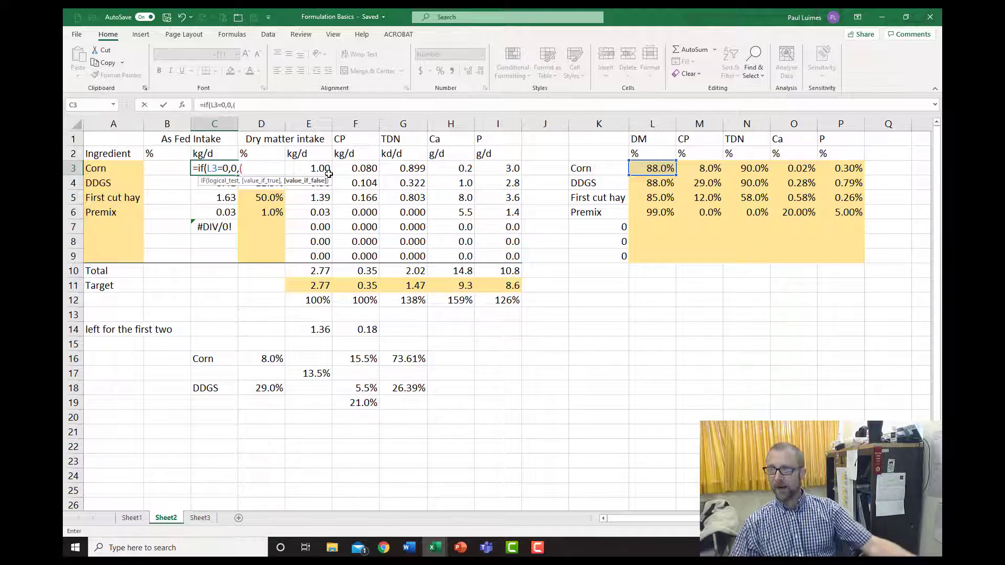
pyautogui.click(310, 169)
pyautogui.write('/')
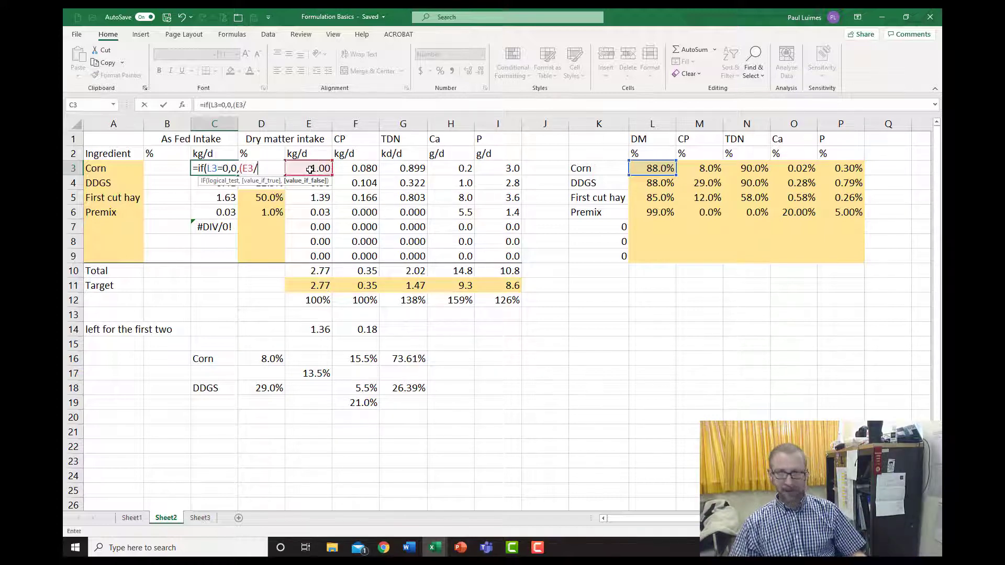
pyautogui.click(655, 167)
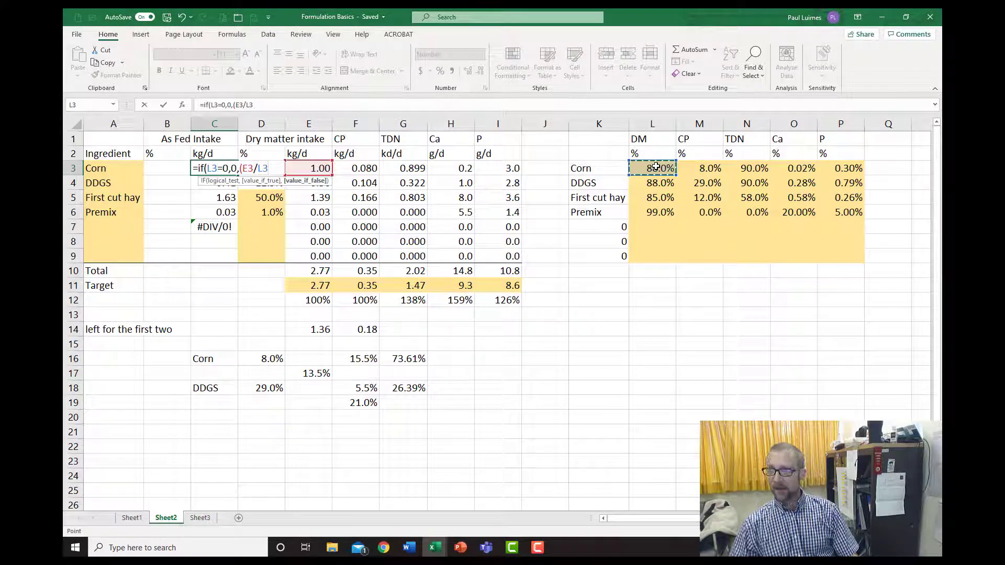
pyautogui.write('))')
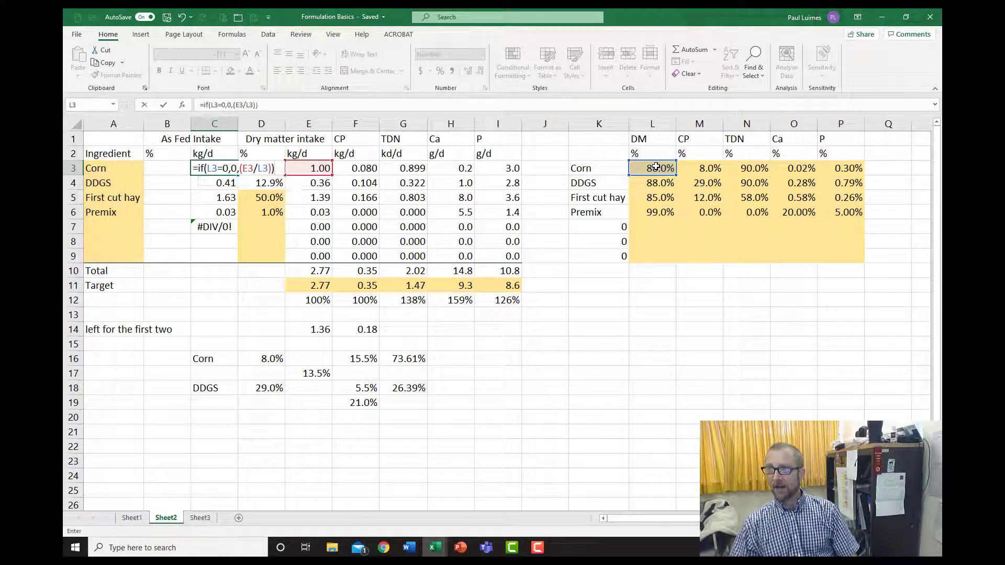
pyautogui.press('Return')
# Copy the IF formula from C3 down through C9 for the remaining as-fed intake rows
pyautogui.press('Up')
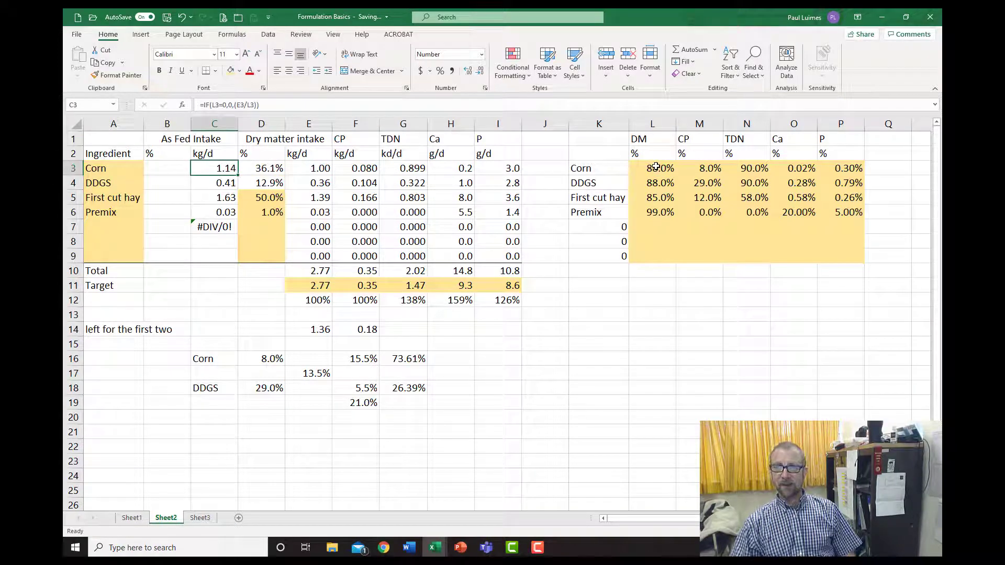
pyautogui.hotkey('ctrl', 'c')
pyautogui.press('Down')
pyautogui.hotkey('ctrl', 'v')
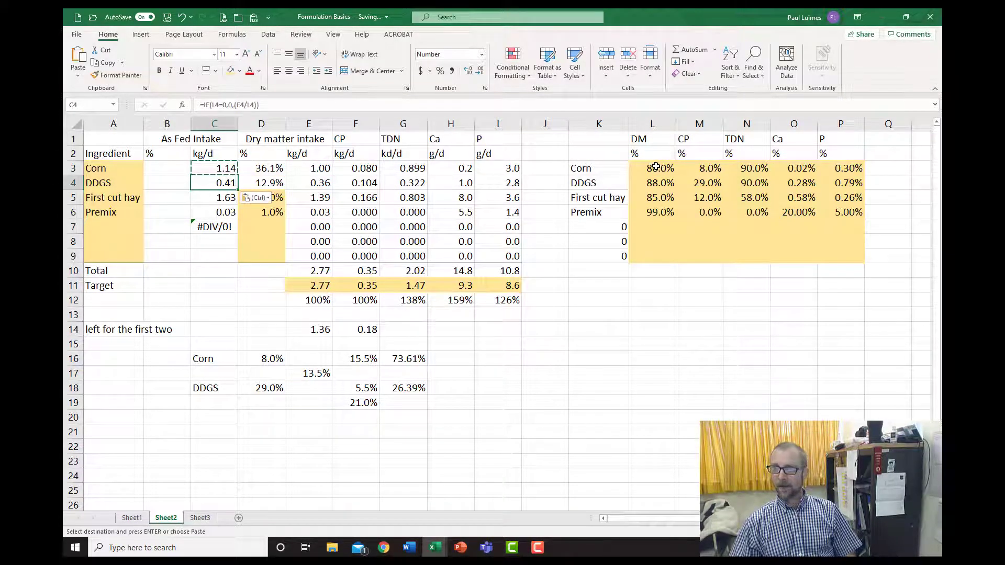
pyautogui.press('Down')
pyautogui.hotkey('ctrl', 'v')
pyautogui.press('Down')
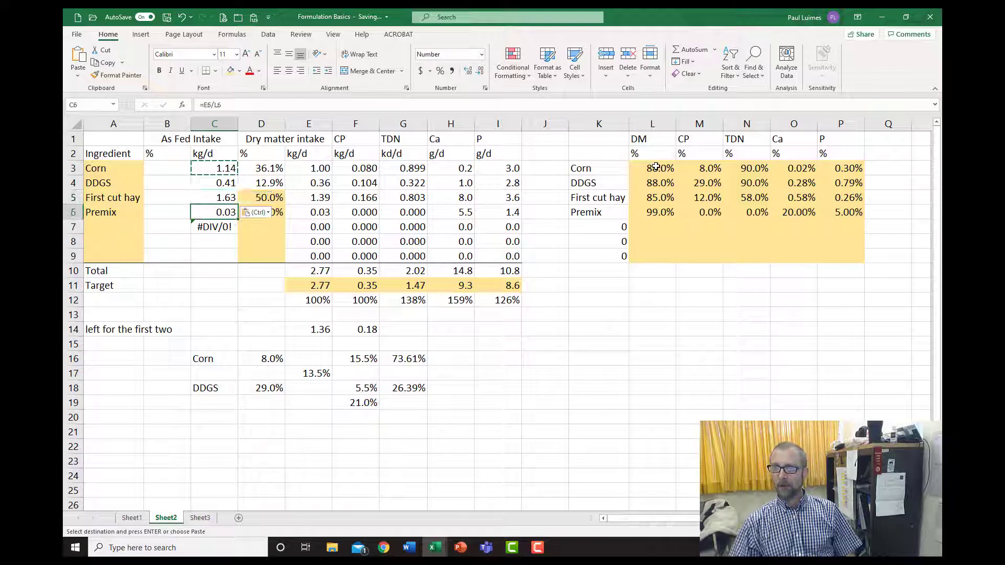
pyautogui.hotkey('ctrl', 'v')
pyautogui.press('Down')
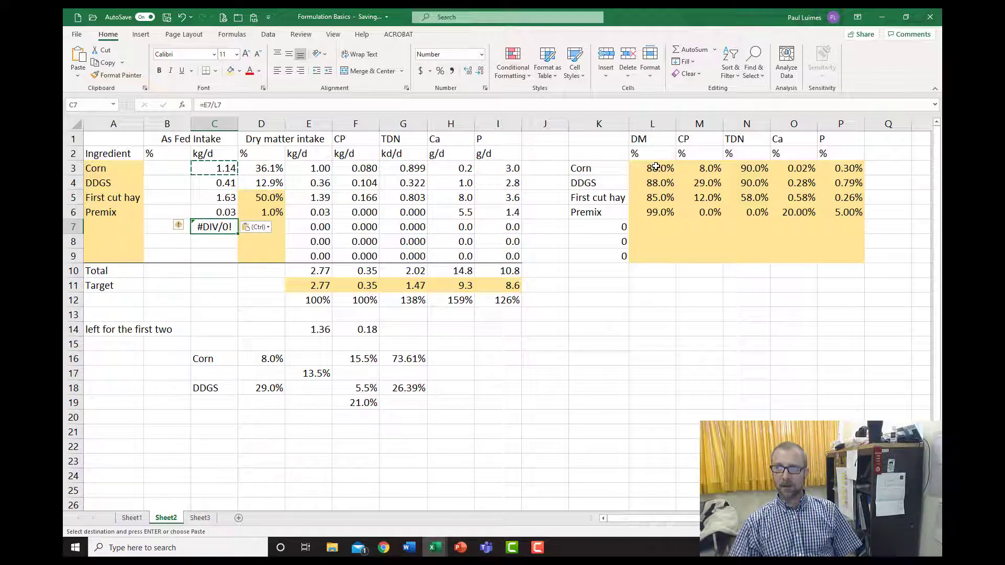
pyautogui.hotkey('ctrl', 'v')
pyautogui.press('Down')
pyautogui.hotkey('ctrl', 'v')
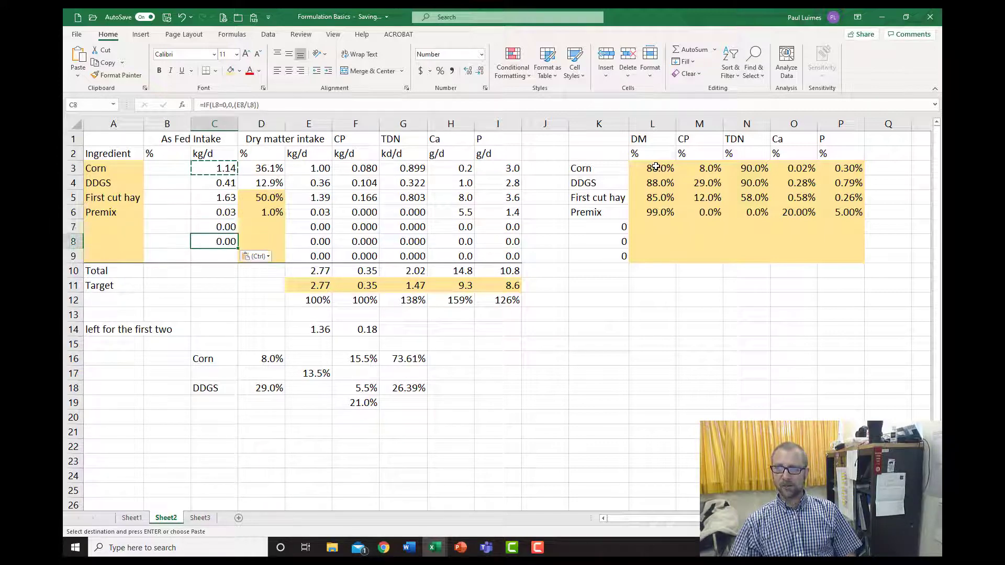
pyautogui.press('Down')
pyautogui.hotkey('ctrl', 'v')
pyautogui.press('Down')
pyautogui.press('Up')
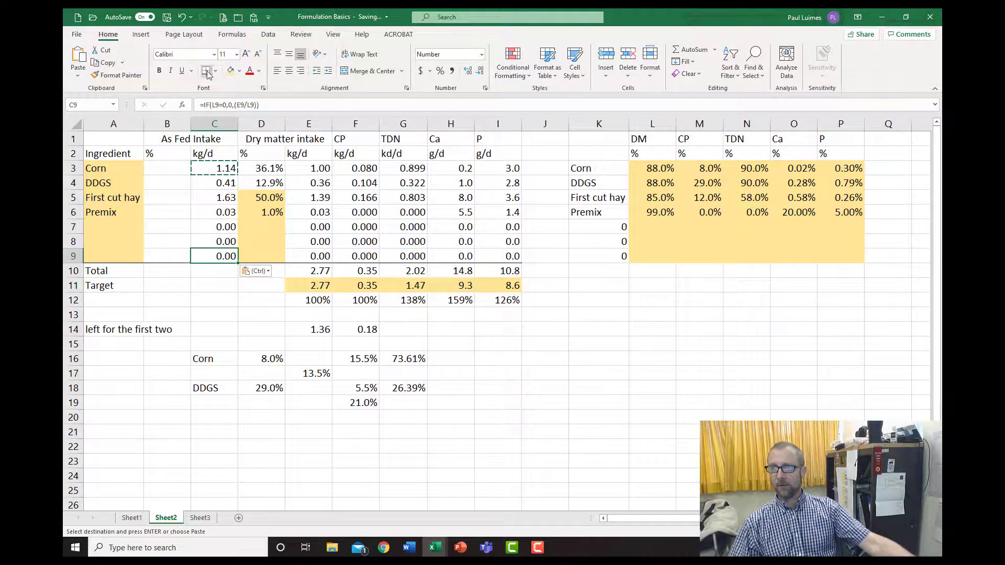
pyautogui.press('Escape')
# Copy the dry matter intake total formula from E10 into C10 to sum the as-fed intake
pyautogui.click(206, 271)
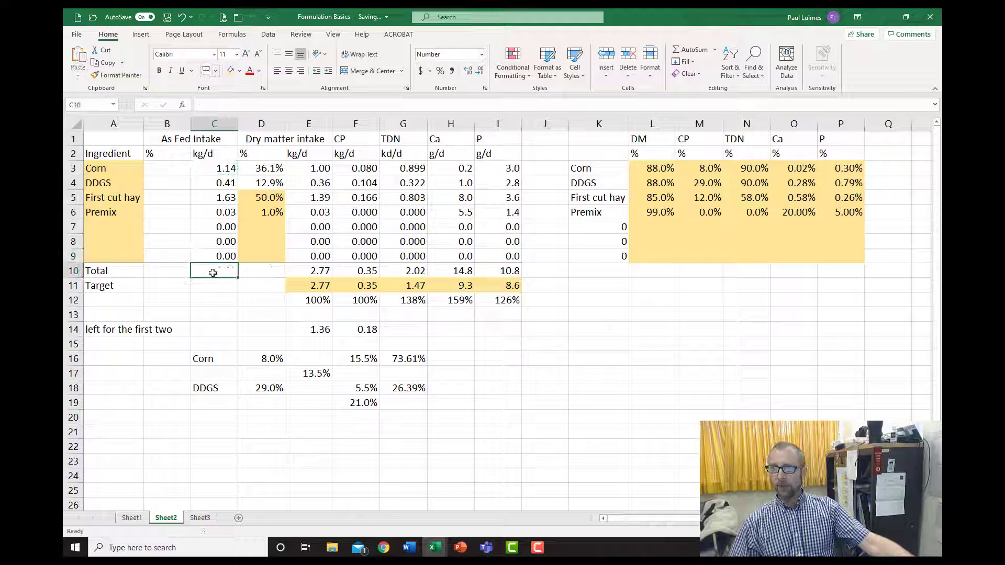
pyautogui.click(307, 271)
pyautogui.hotkey('ctrl', 'c')
pyautogui.press('Left')
pyautogui.press('Left')
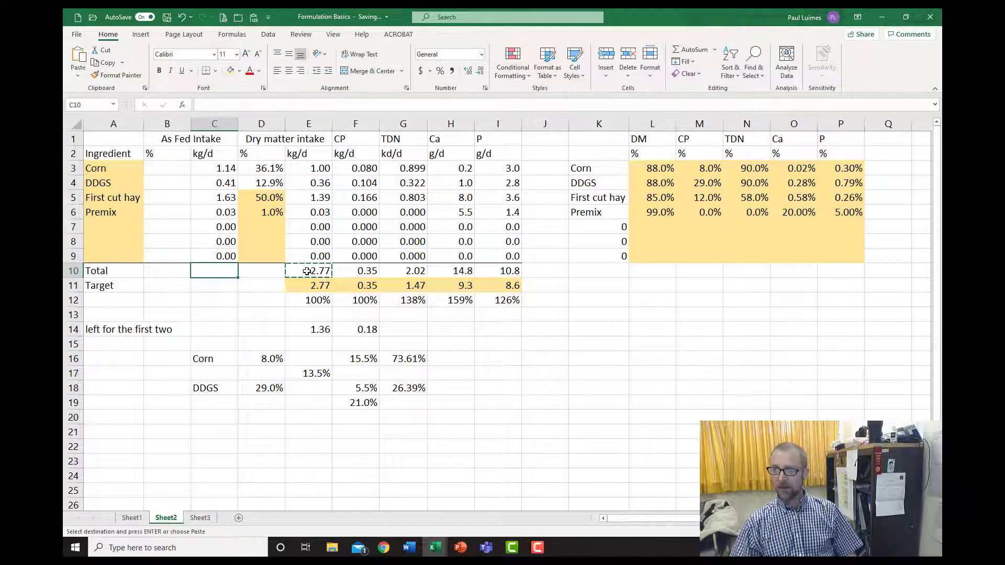
pyautogui.hotkey('ctrl', 'v')
# Paste the same total formula into D10 and format it as a percentage with one decimal place
pyautogui.press('Right')
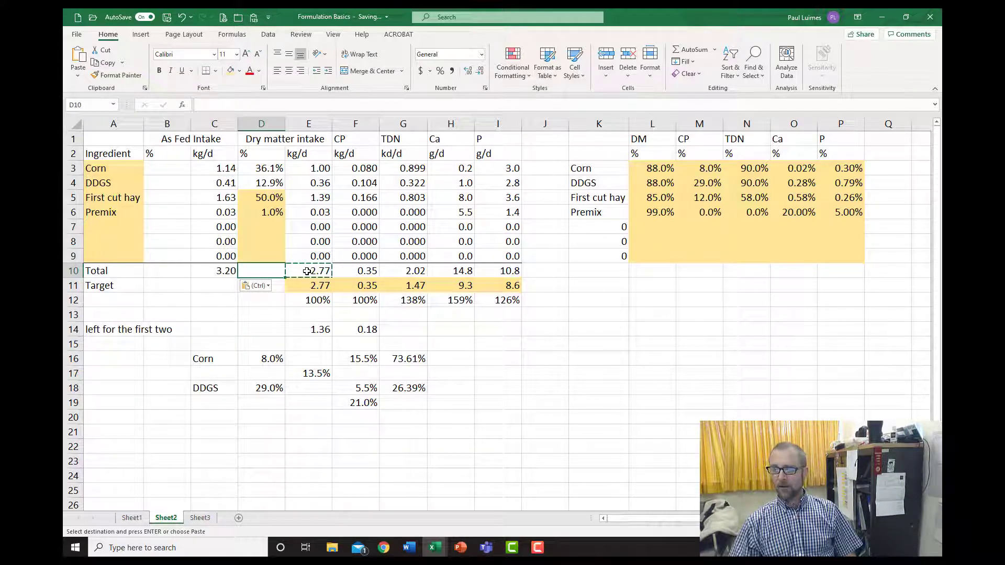
pyautogui.hotkey('ctrl', 'v')
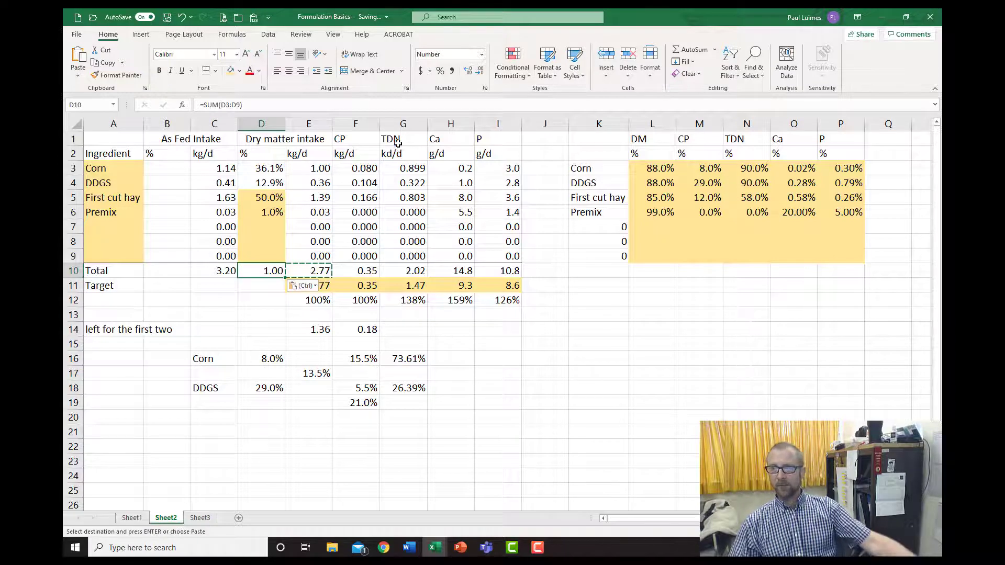
pyautogui.click(440, 71)
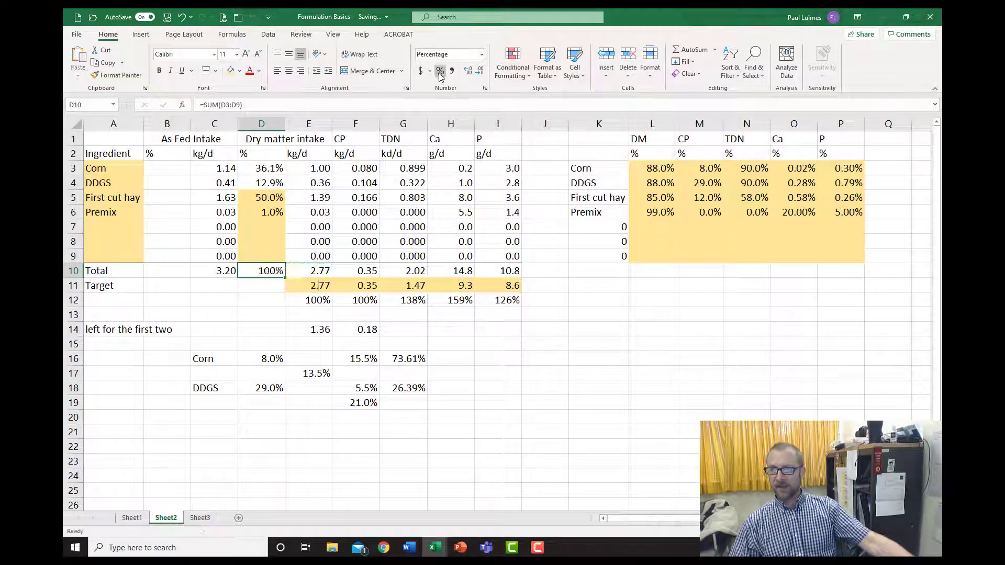
pyautogui.click(467, 70)
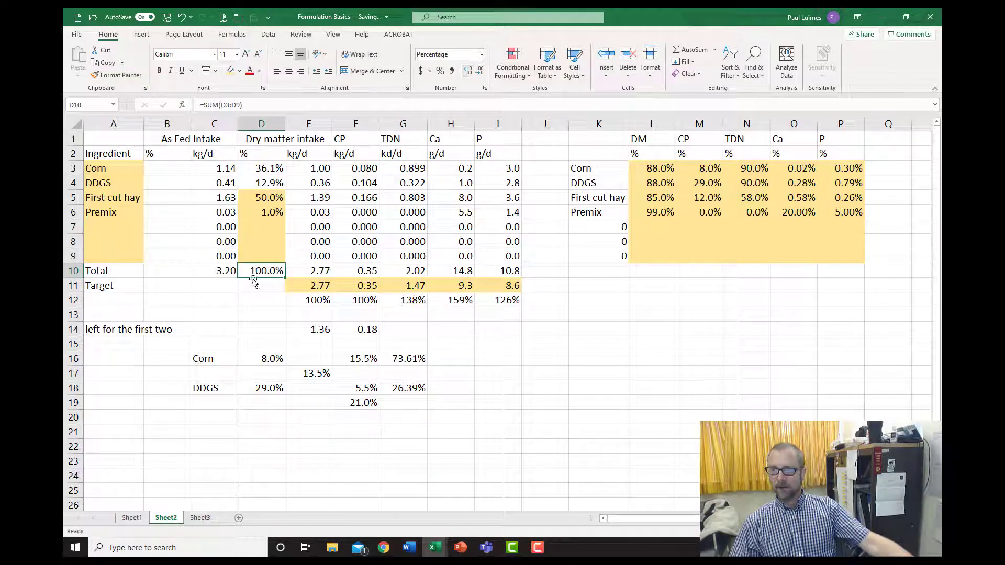
# Enter =C3/$C$10 in B3 to calculate corn's percentage of the total as-fed intake
pyautogui.click(217, 274)
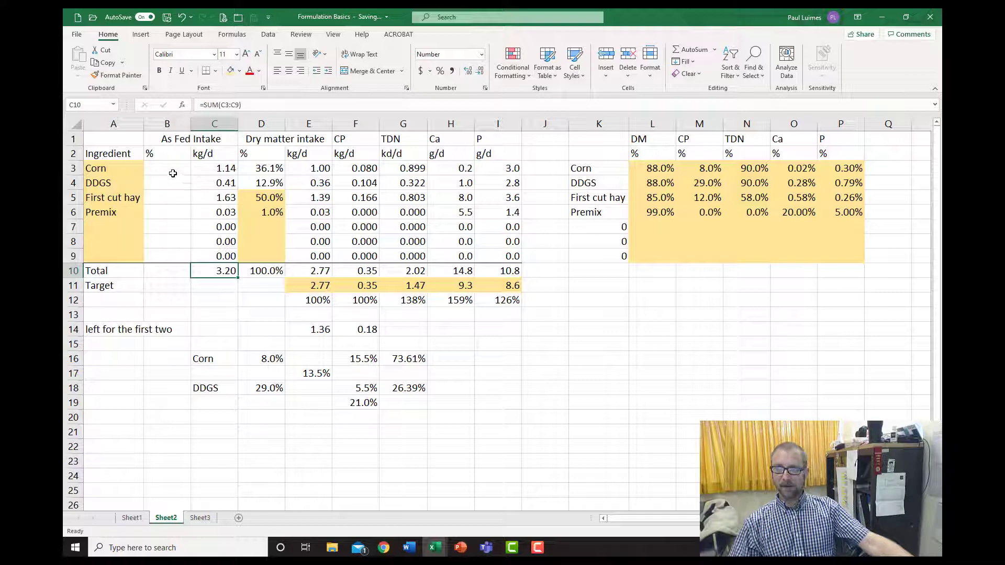
pyautogui.click(172, 170)
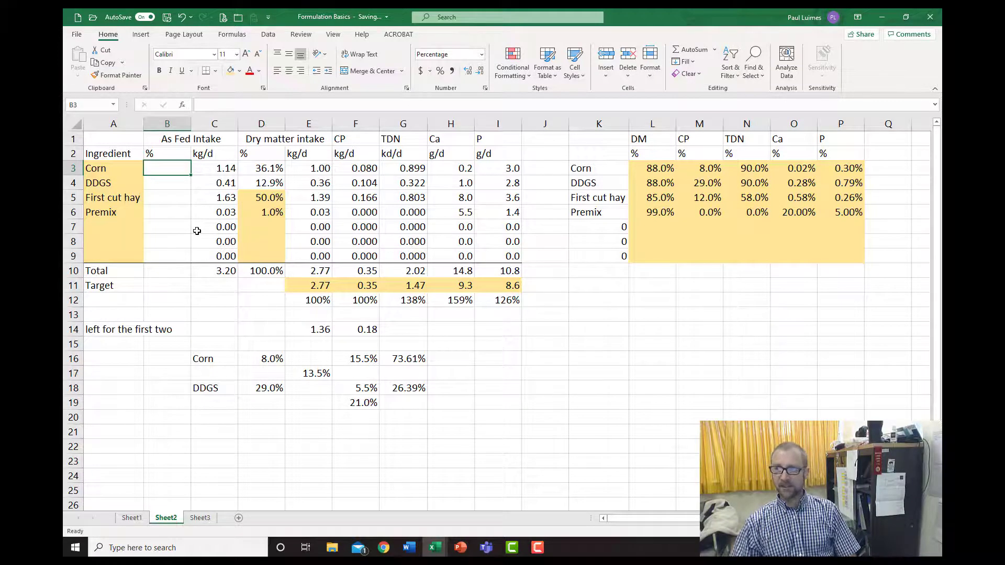
pyautogui.write('=')
pyautogui.press('Right')
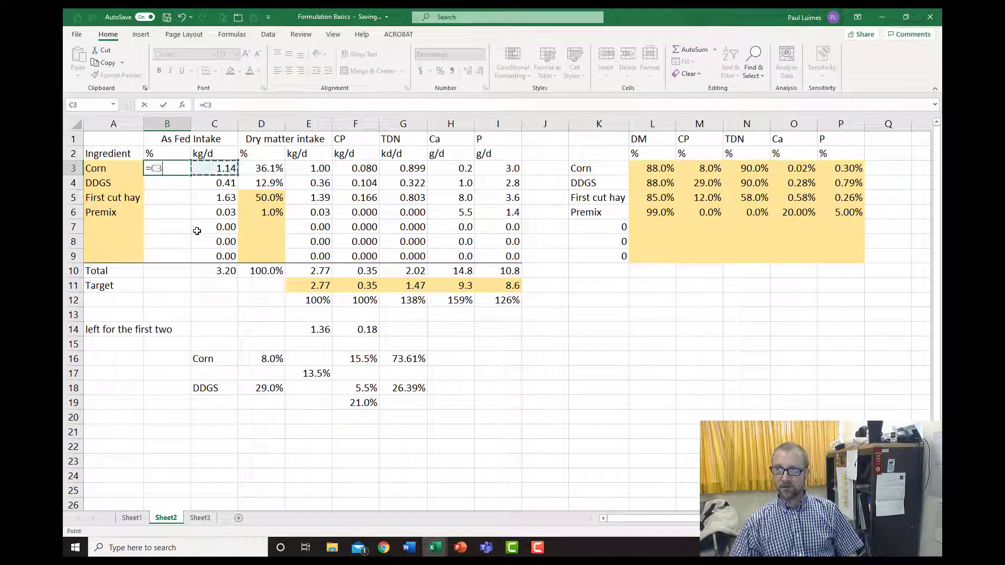
pyautogui.write('/')
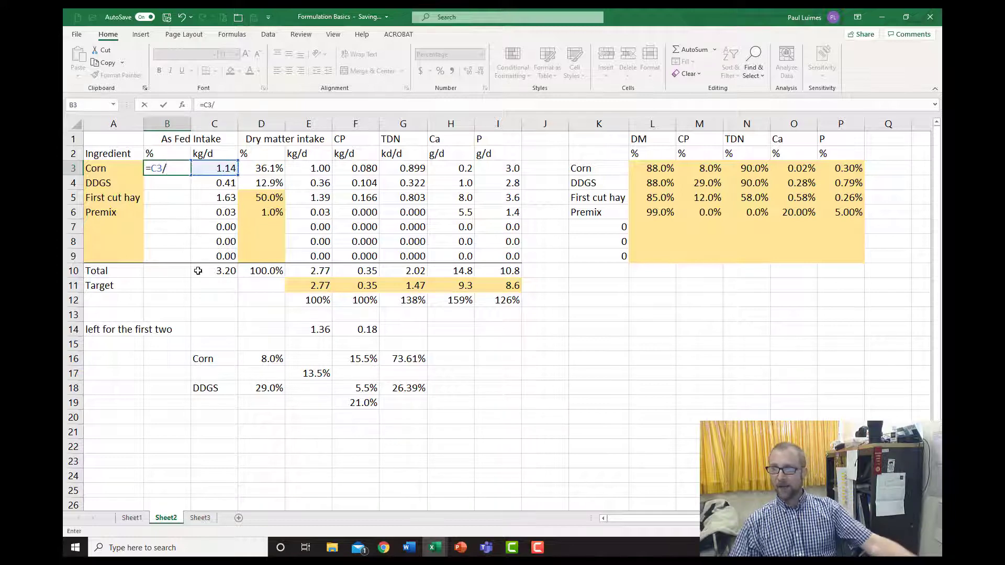
pyautogui.click(215, 271)
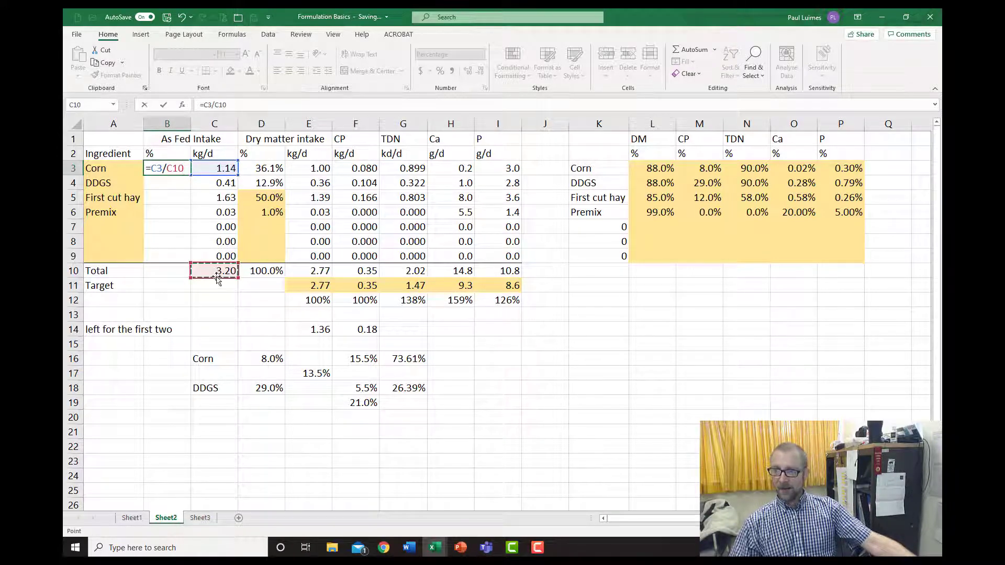
pyautogui.click(166, 170)
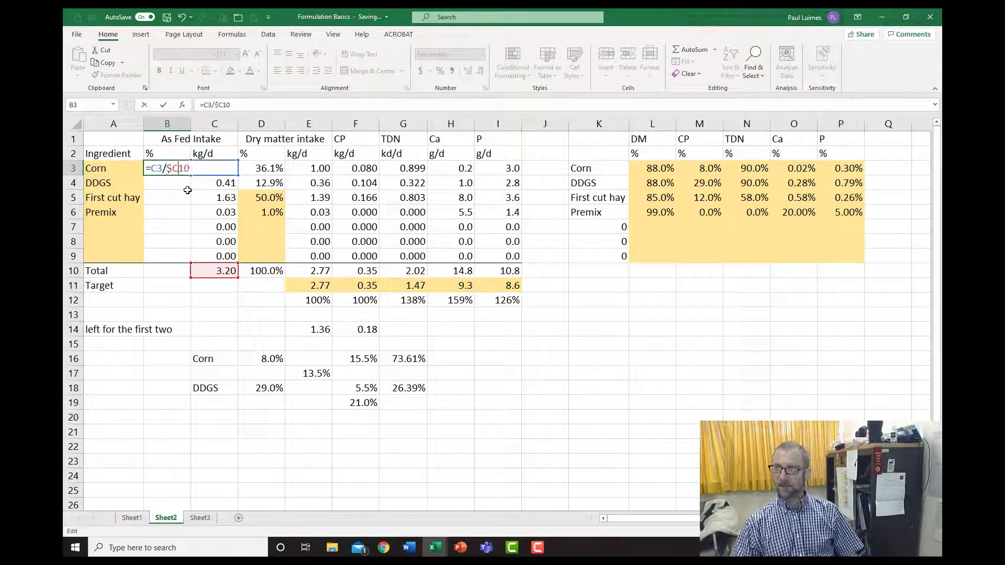
pyautogui.press('F4')
pyautogui.hotkey('ctrl', 'Return')
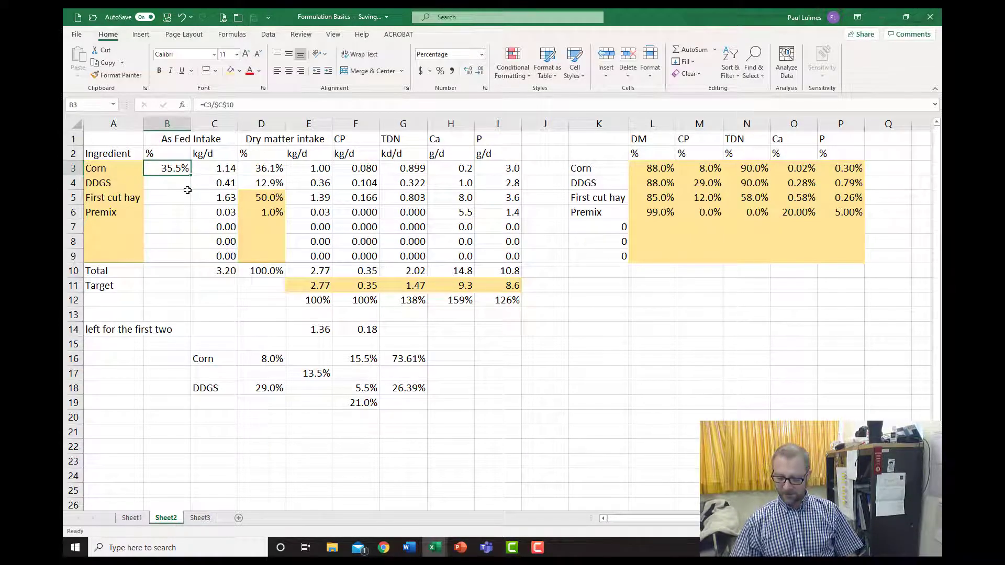
# Copy the as-fed percentage formula from B3 into B4 through B9 for the remaining ingredient rows
pyautogui.hotkey('ctrl', 'c')
pyautogui.press('Down')
pyautogui.hotkey('ctrl', 'v')
pyautogui.press('Down')
pyautogui.hotkey('ctrl', 'v')
pyautogui.press('Down')
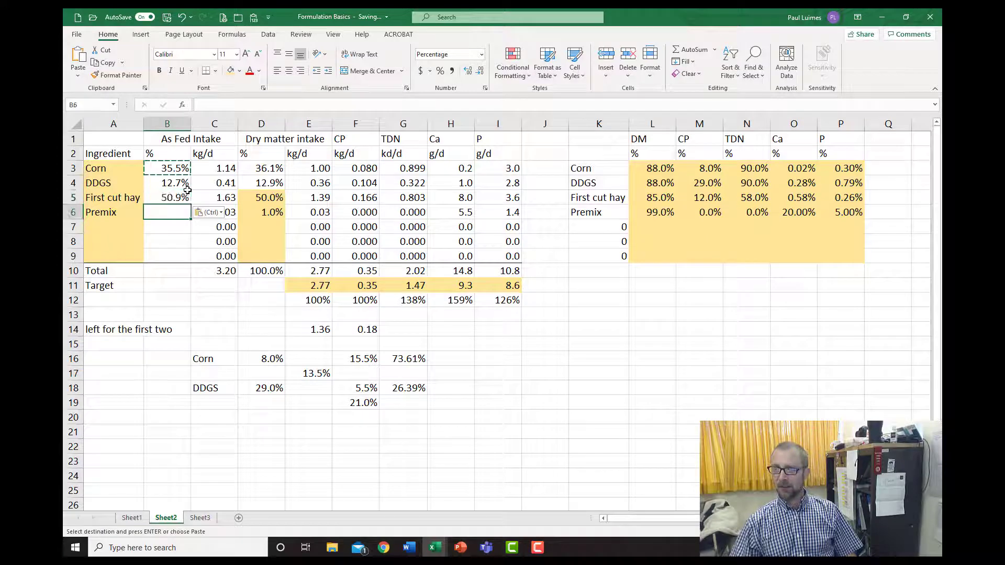
pyautogui.hotkey('ctrl', 'v')
pyautogui.press('Down')
pyautogui.hotkey('ctrl', 'v')
pyautogui.press('Down')
pyautogui.hotkey('ctrl', 'v')
pyautogui.press('Down')
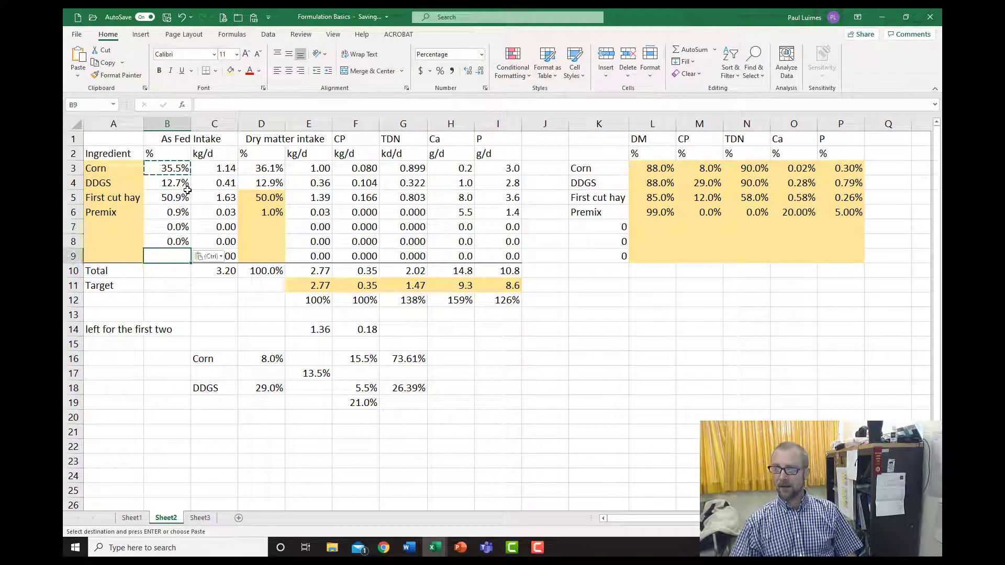
pyautogui.hotkey('ctrl', 'v')
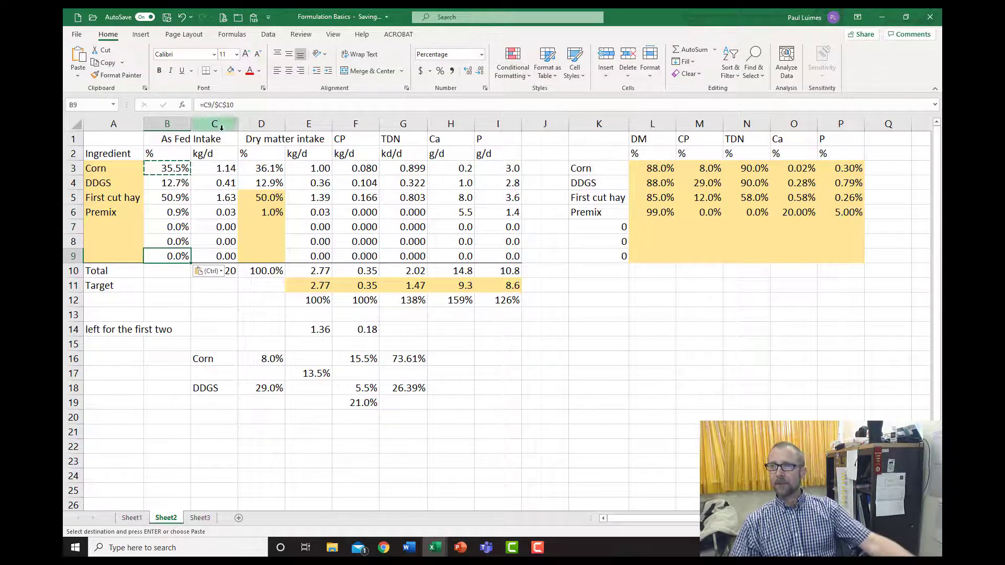
pyautogui.press('Escape')
pyautogui.click(189, 309)
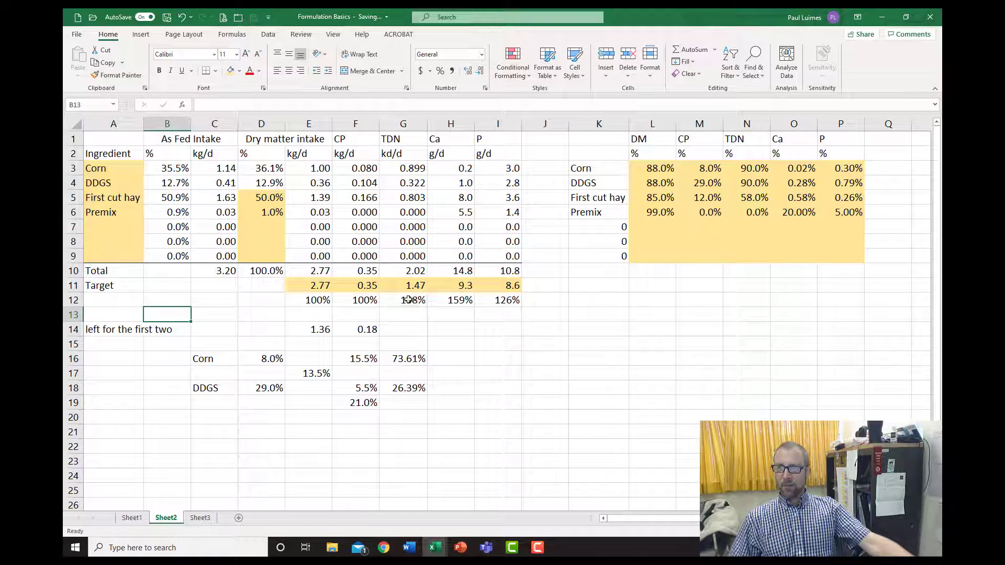
# Try a 60% dry matter share for first cut hay in D5, and set it back to 50%
pyautogui.click(260, 197)
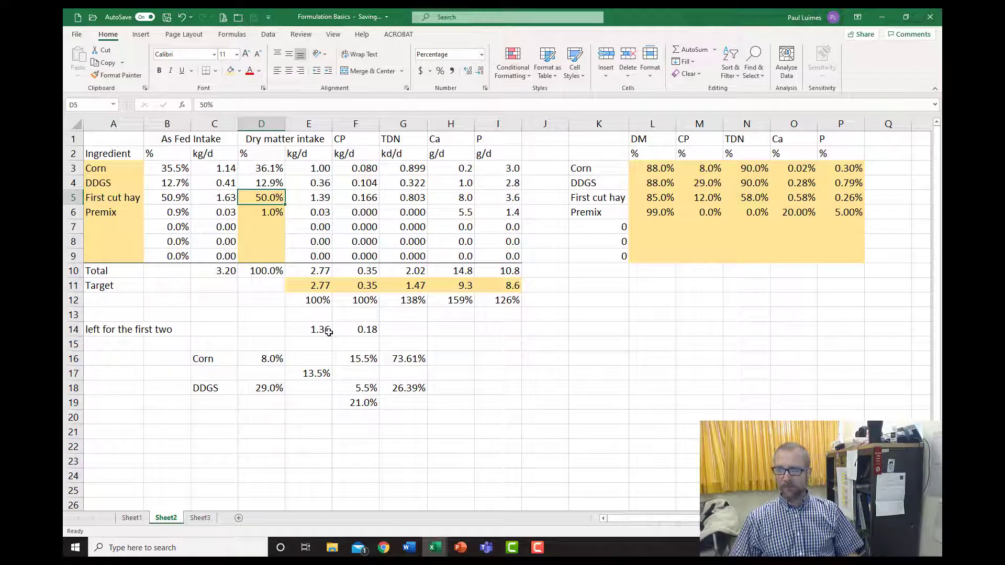
pyautogui.write('60')
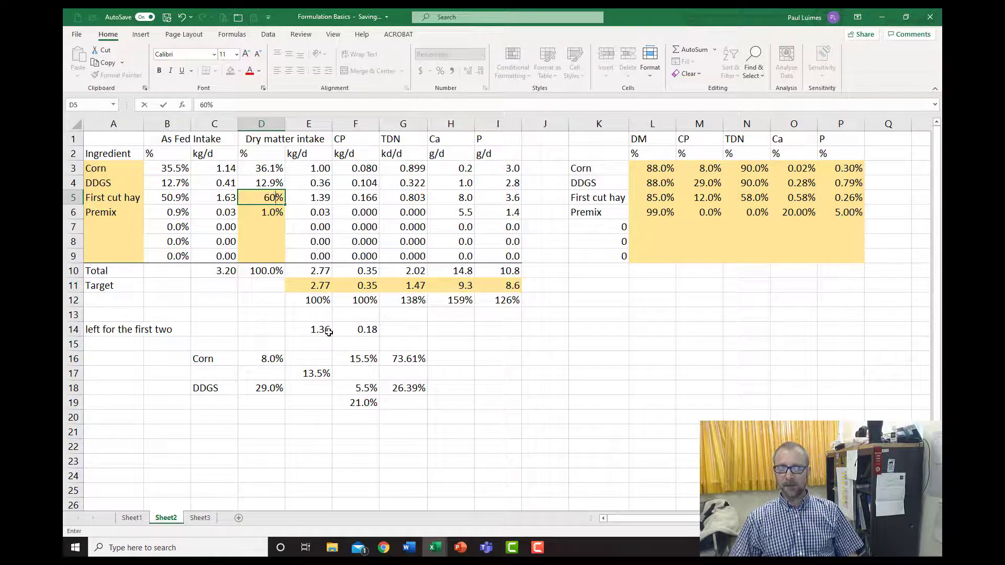
pyautogui.press('Return')
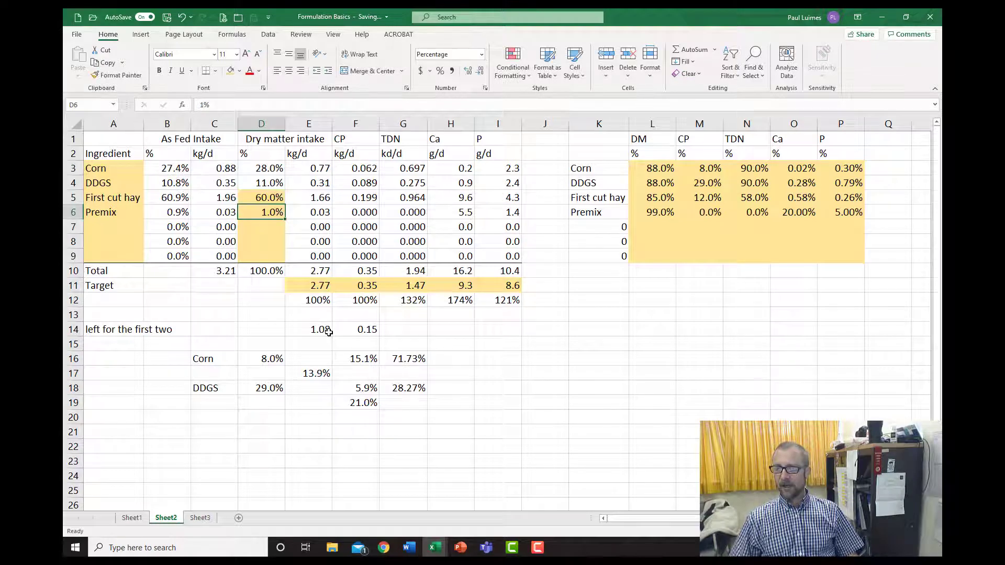
pyautogui.press('Up')
pyautogui.write('50')
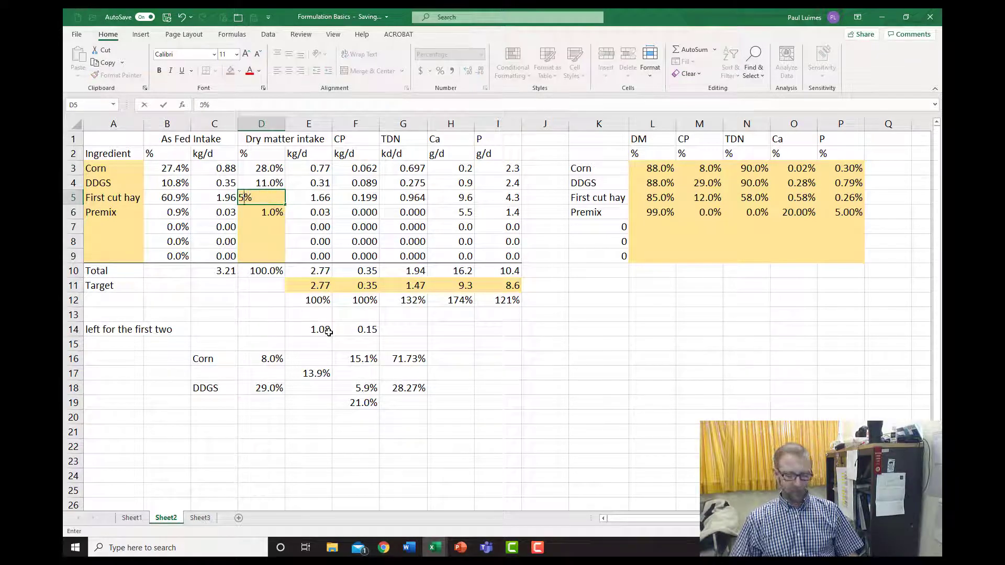
pyautogui.press('Return')
# Test first cut hay dry matter shares of 60%, 70% and 80% in D5
pyautogui.press('Up')
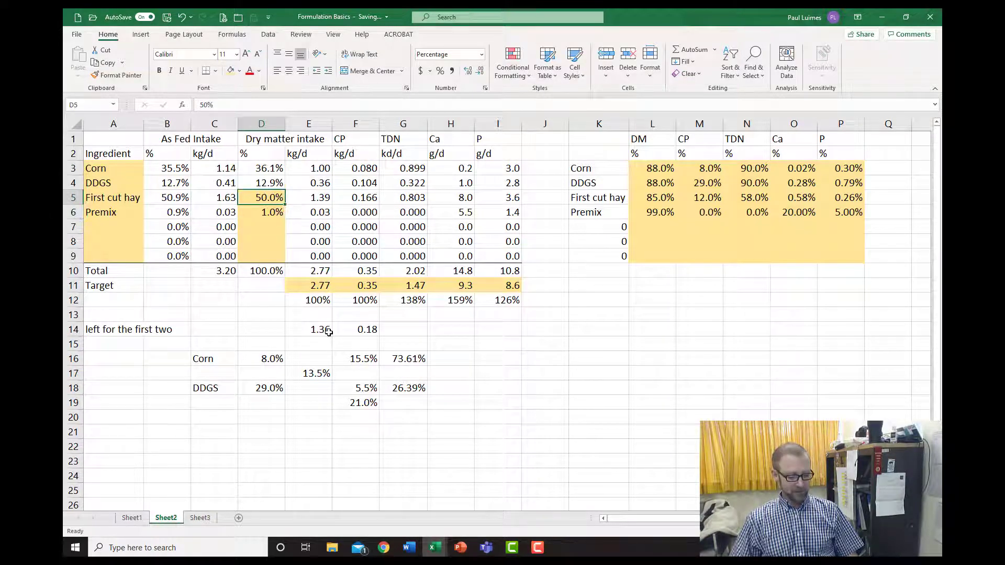
pyautogui.write('60')
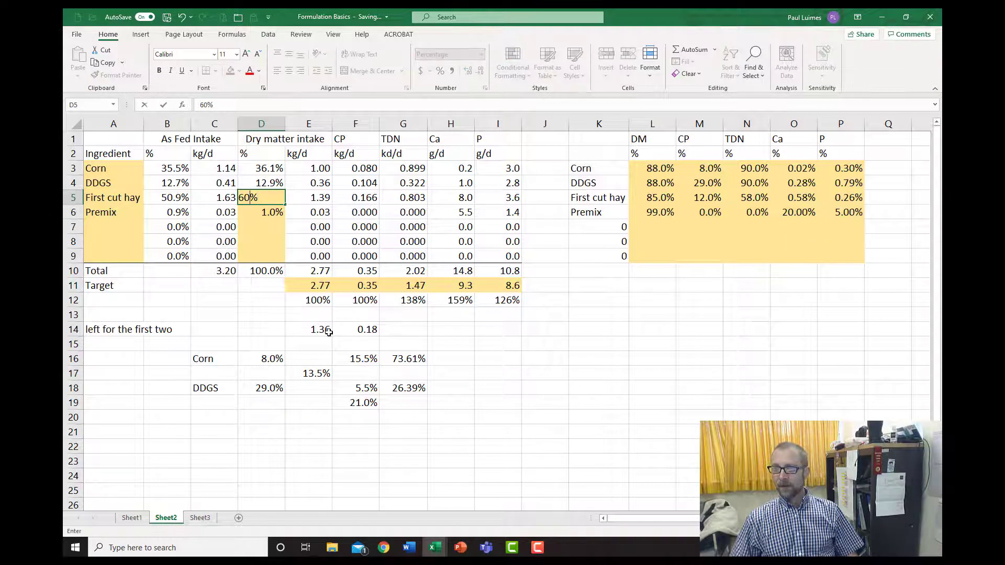
pyautogui.press('Return')
pyautogui.press('Up')
pyautogui.write('70')
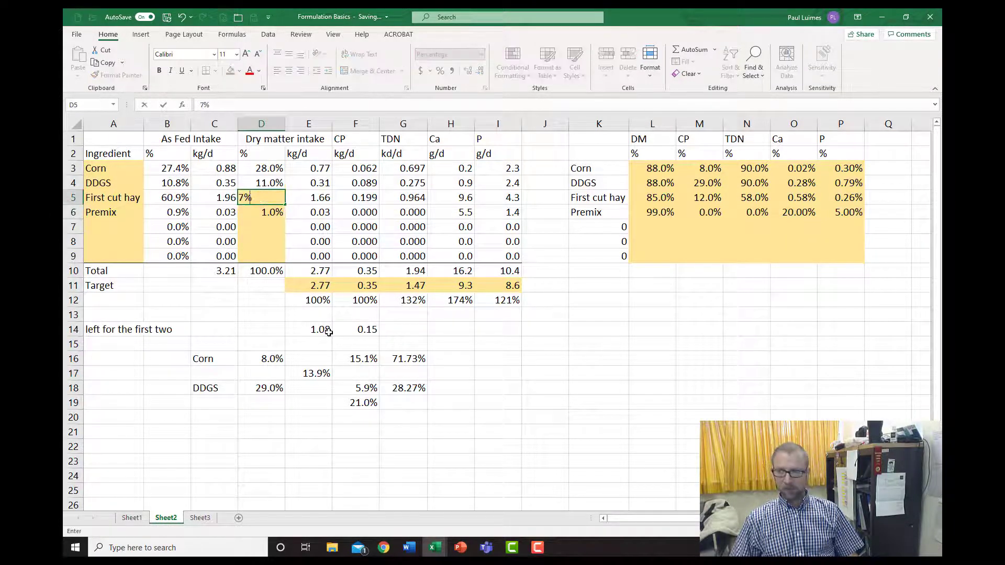
pyautogui.press('Return')
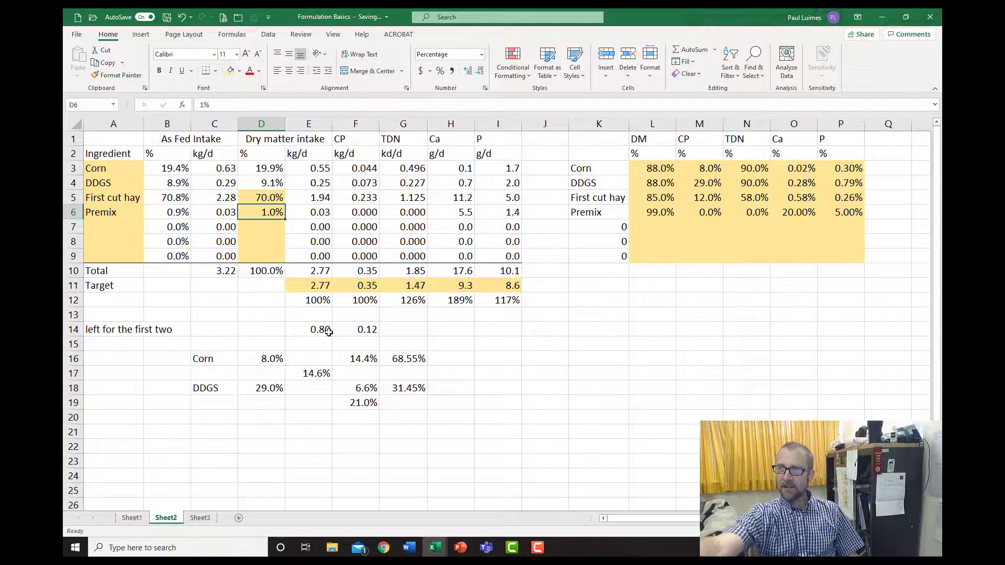
pyautogui.press('Up')
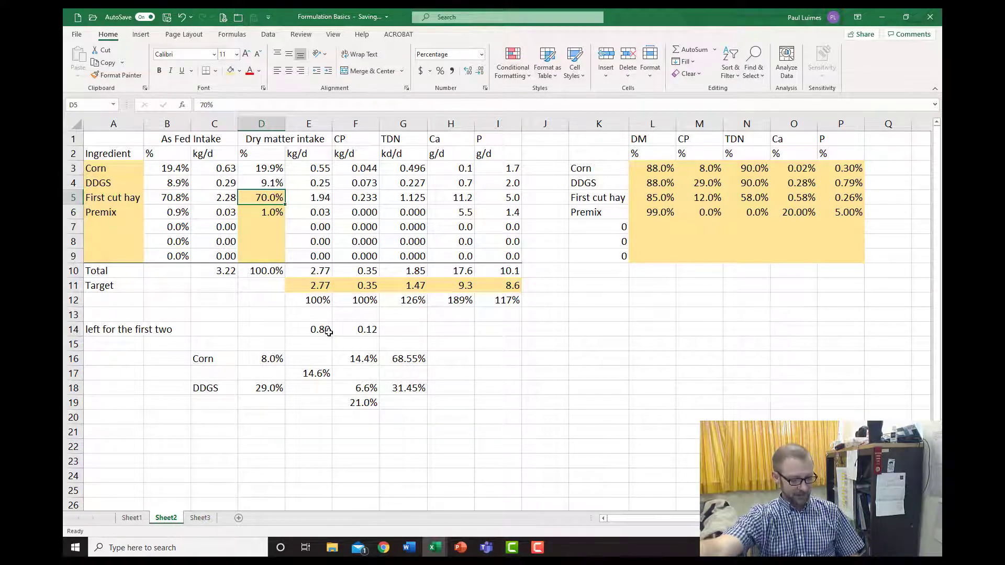
pyautogui.write('80')
pyautogui.press('Return')
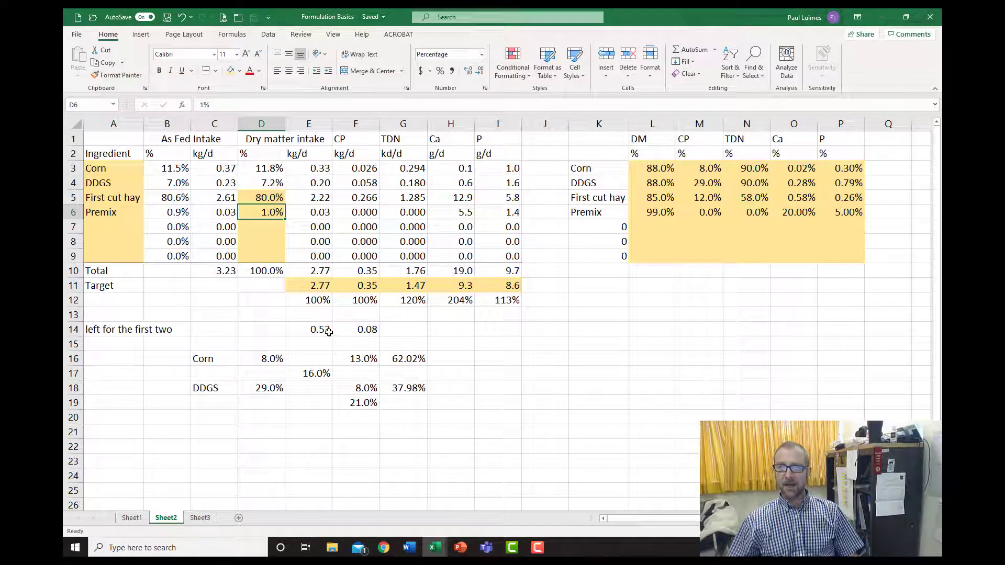
# Test higher first cut hay dry matter shares of 85%, 90% and 95% in D5
pyautogui.press('Up')
pyautogui.write('85')
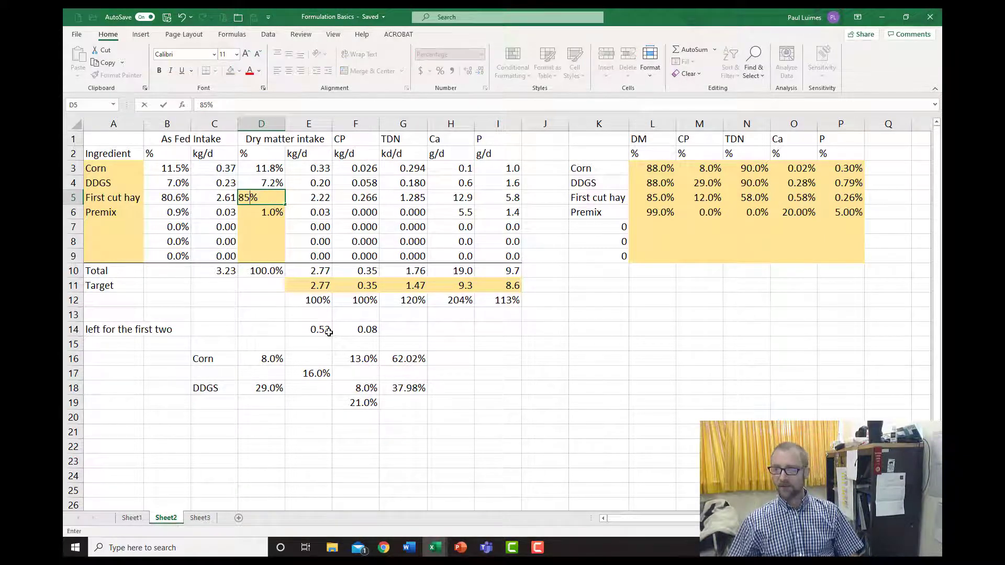
pyautogui.press('Return')
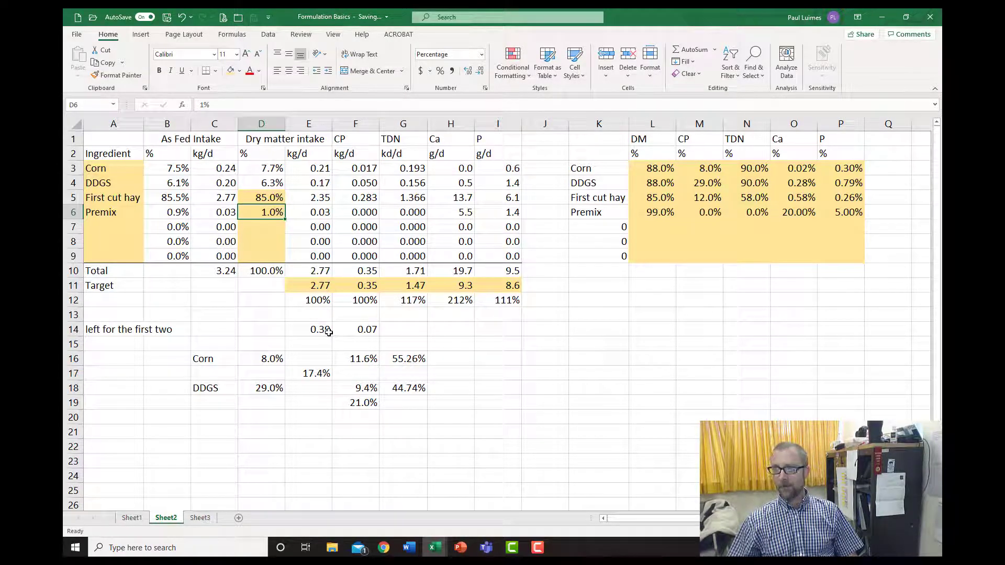
pyautogui.press('Up')
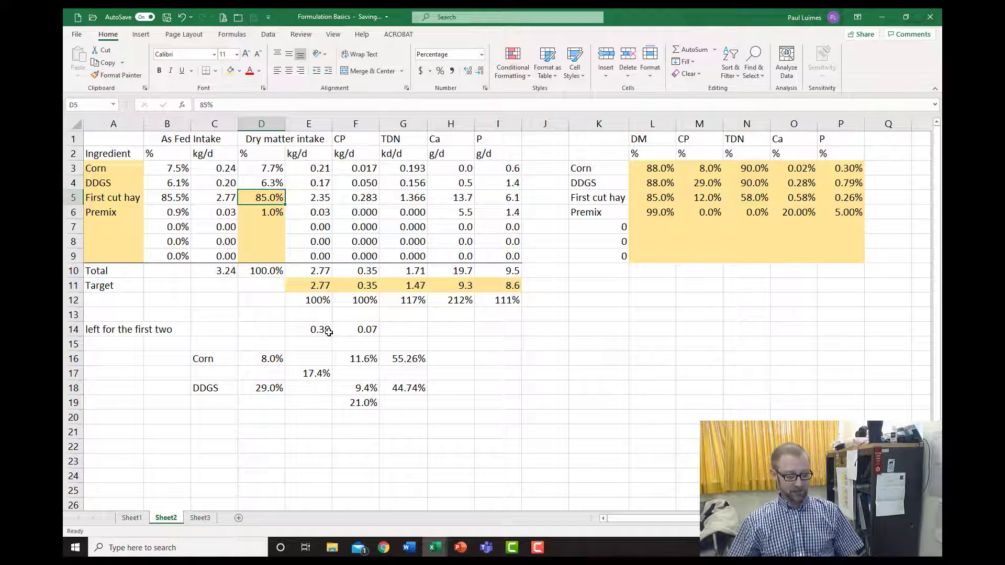
pyautogui.write('90')
pyautogui.press('Return')
pyautogui.press('Up')
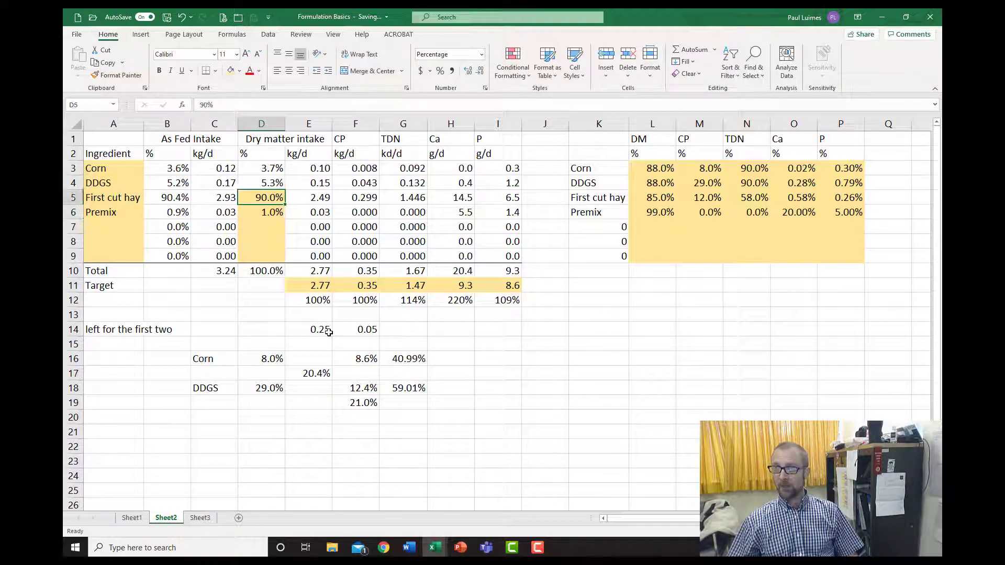
pyautogui.write('95')
pyautogui.press('Return')
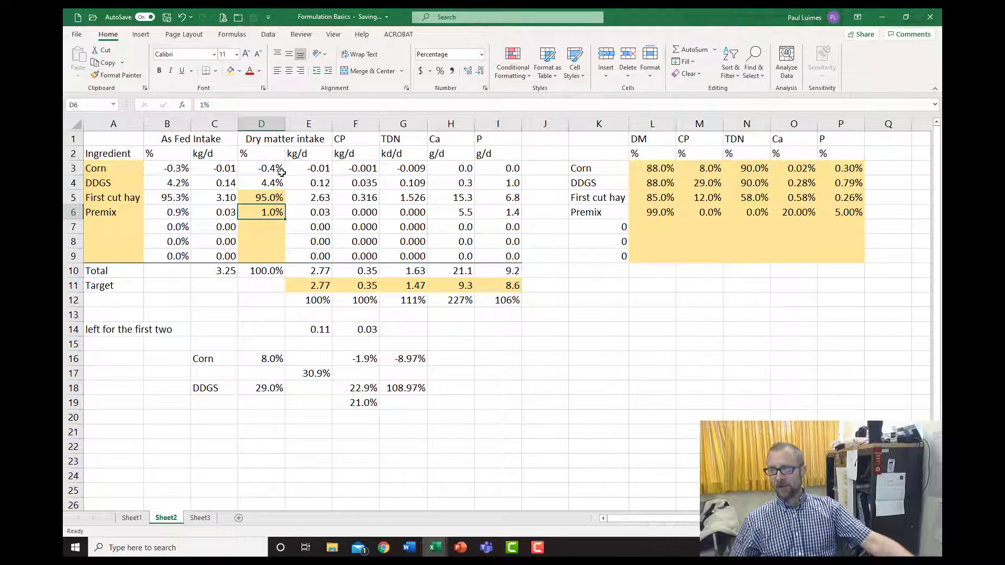
# Set the first cut hay share of dry matter intake in D5 to 90%
pyautogui.click(267, 198)
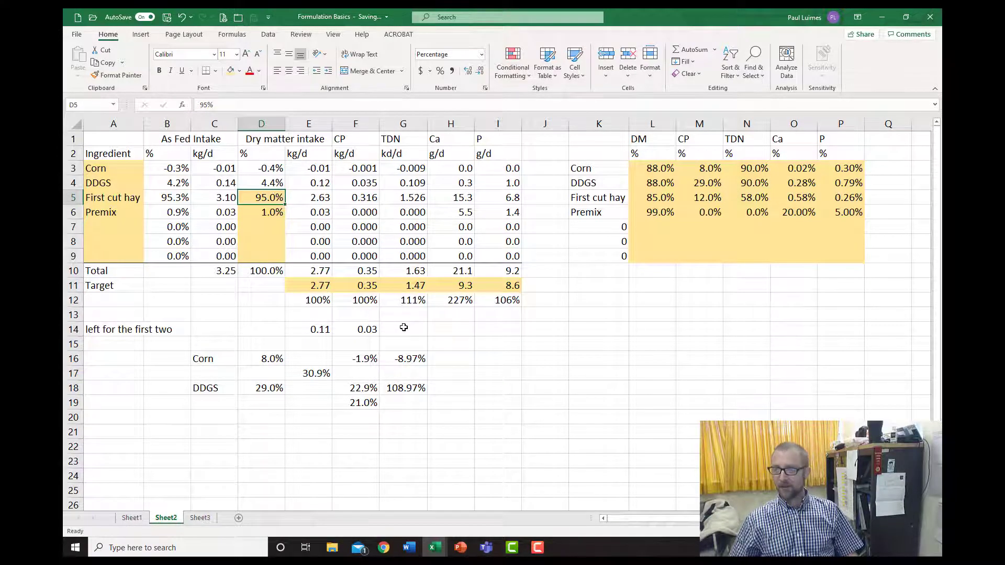
pyautogui.write('90')
pyautogui.press('Return')
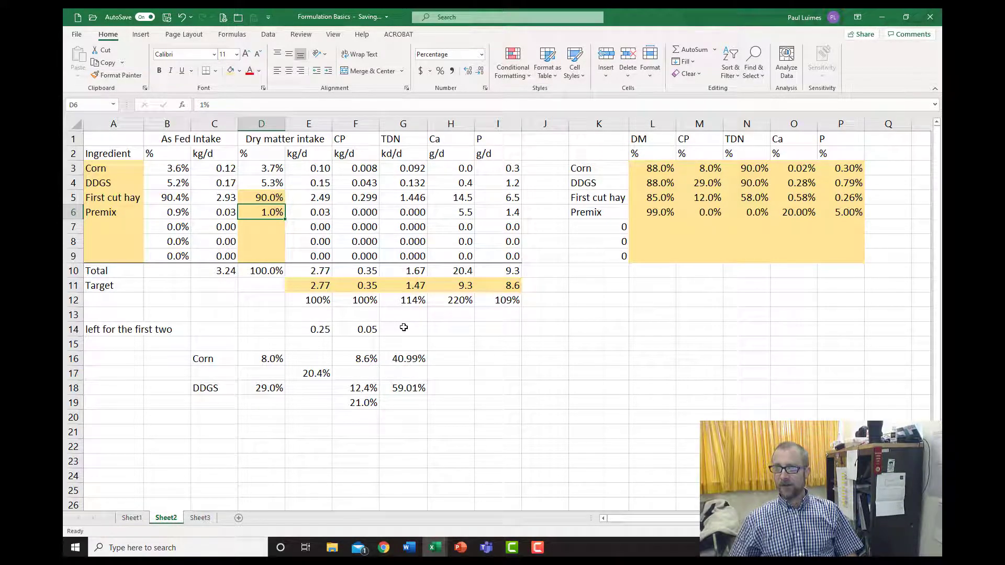
# Examine the as-fed intakes of corn and DDGS in column C and the values along the first cut hay row
pyautogui.press('Up')
pyautogui.press('Left')
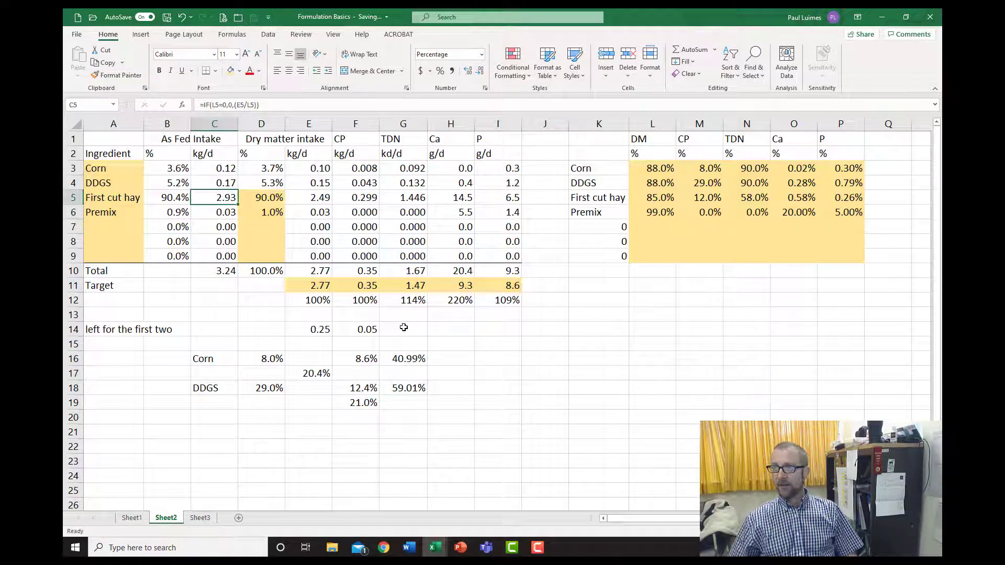
pyautogui.press('Up')
pyautogui.press('Up')
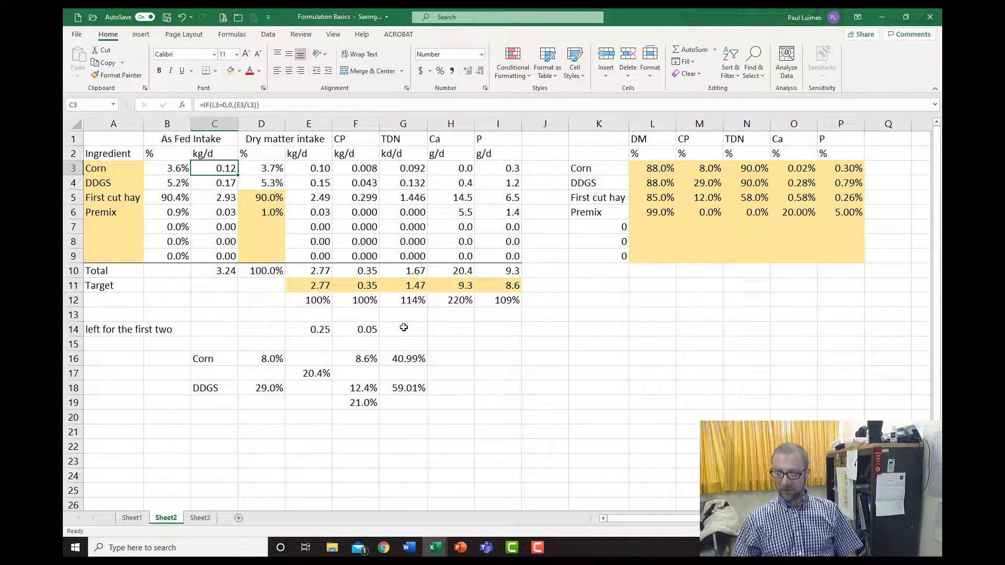
pyautogui.hotkey('shift', 'Down')
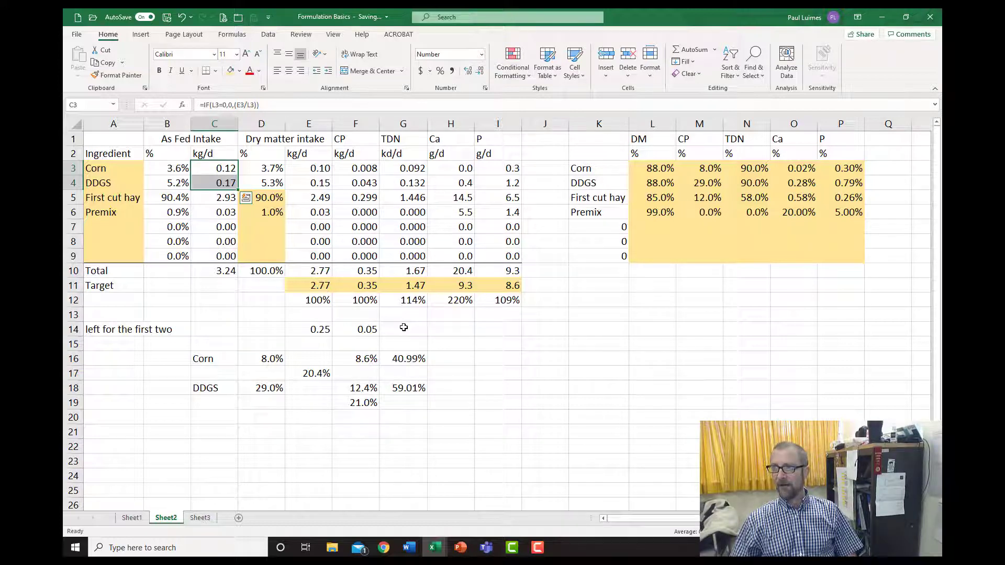
pyautogui.press('Down')
pyautogui.press('Down')
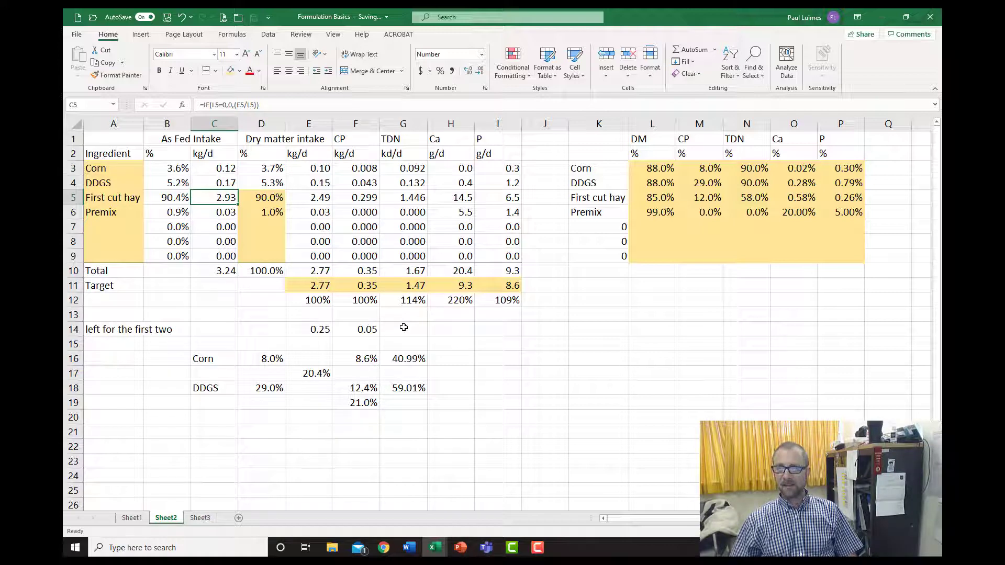
pyautogui.press('Up')
pyautogui.press('Down')
pyautogui.press('Right')
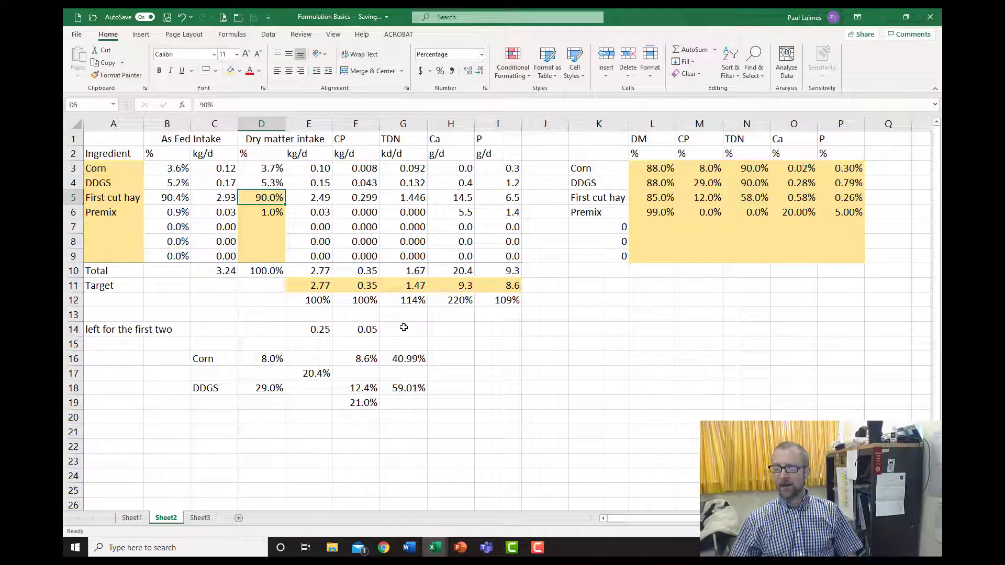
pyautogui.press('Left')
pyautogui.press('Left')
pyautogui.press('Left')
pyautogui.press('Right')
pyautogui.press('Right')
pyautogui.press('Right')
pyautogui.press('Right')
pyautogui.press('Right')
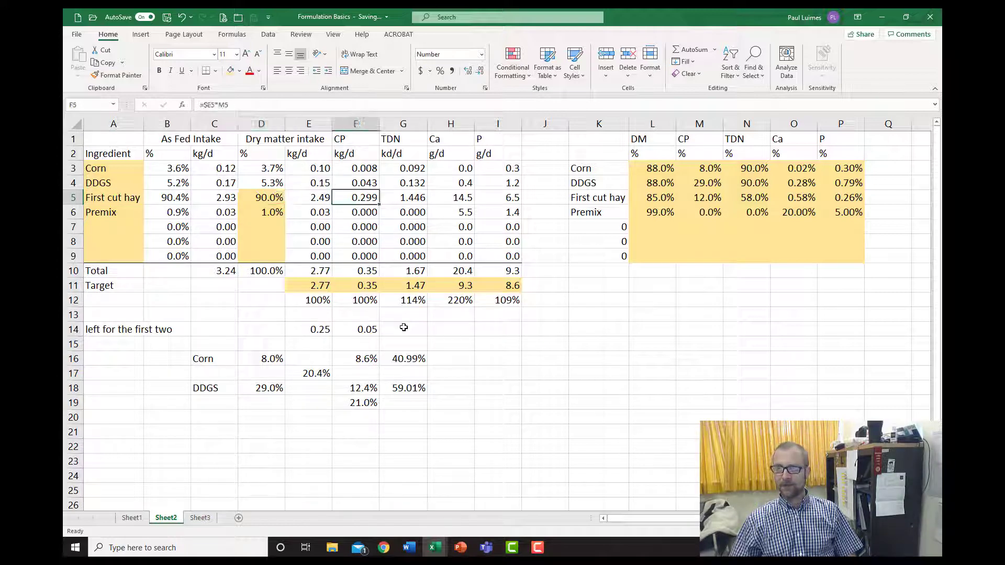
pyautogui.press('Left')
pyautogui.press('Left')
pyautogui.press('Left')
pyautogui.press('Up')
pyautogui.press('Up')
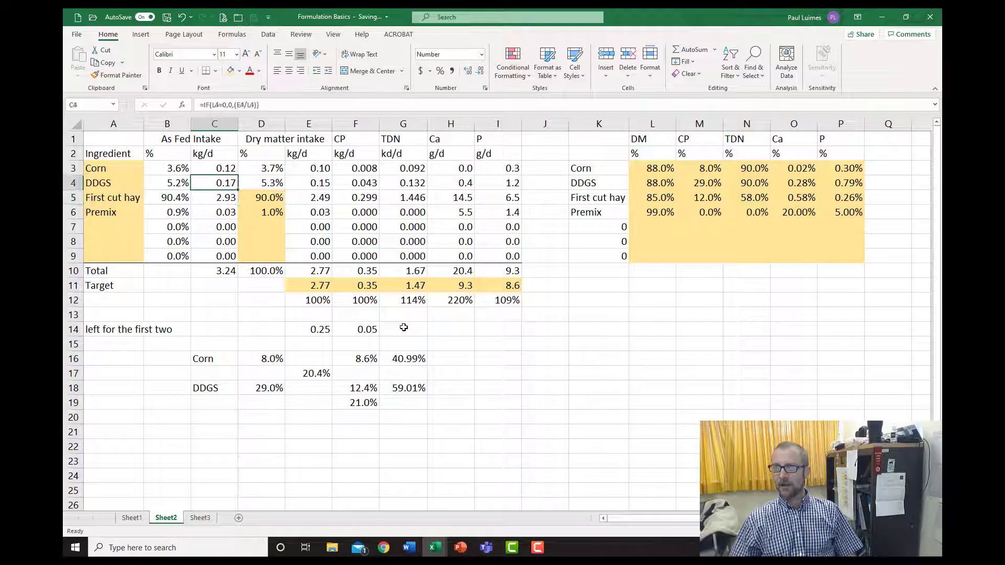
# Examine the dry matter percentages in column D, from the DDGS row to the empty row below the premix
pyautogui.press('Left')
pyautogui.press('Down')
pyautogui.press('Right')
pyautogui.press('Right')
pyautogui.press('Down')
pyautogui.press('Down')
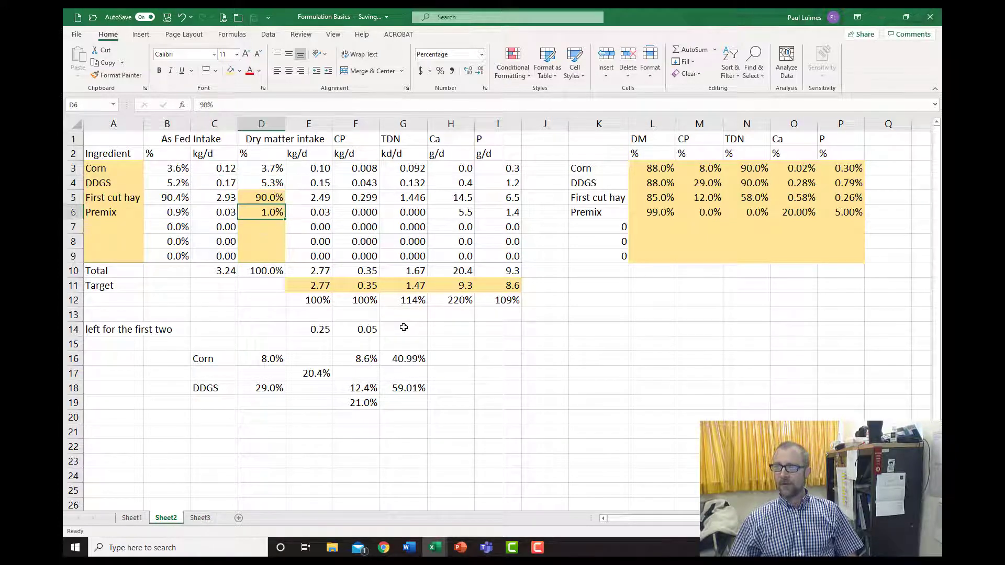
pyautogui.press('Down')
pyautogui.press('Up')
pyautogui.press('Up')
pyautogui.press('Down')
pyautogui.press('Down')
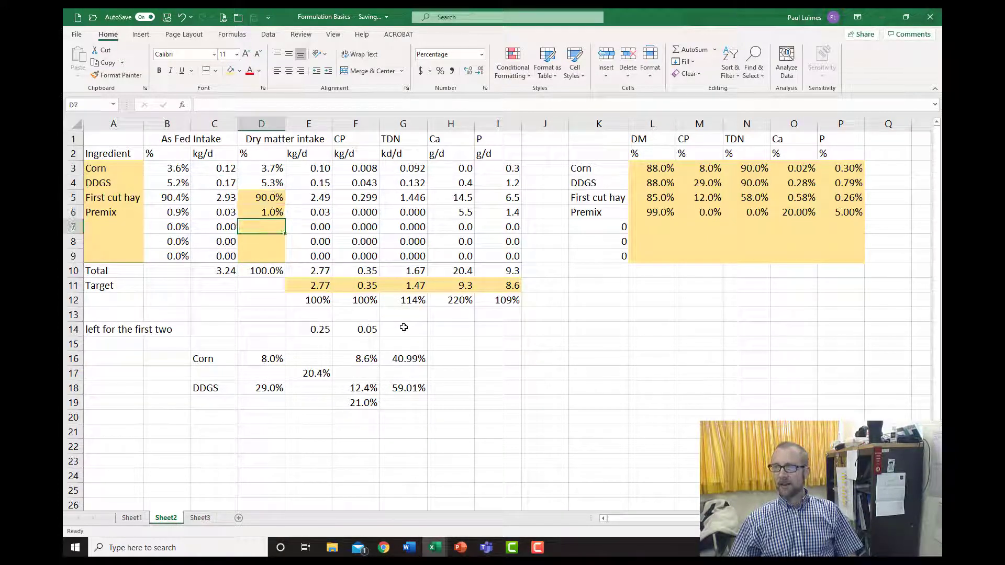
pyautogui.press('Up')
pyautogui.press('Up')
pyautogui.press('Up')
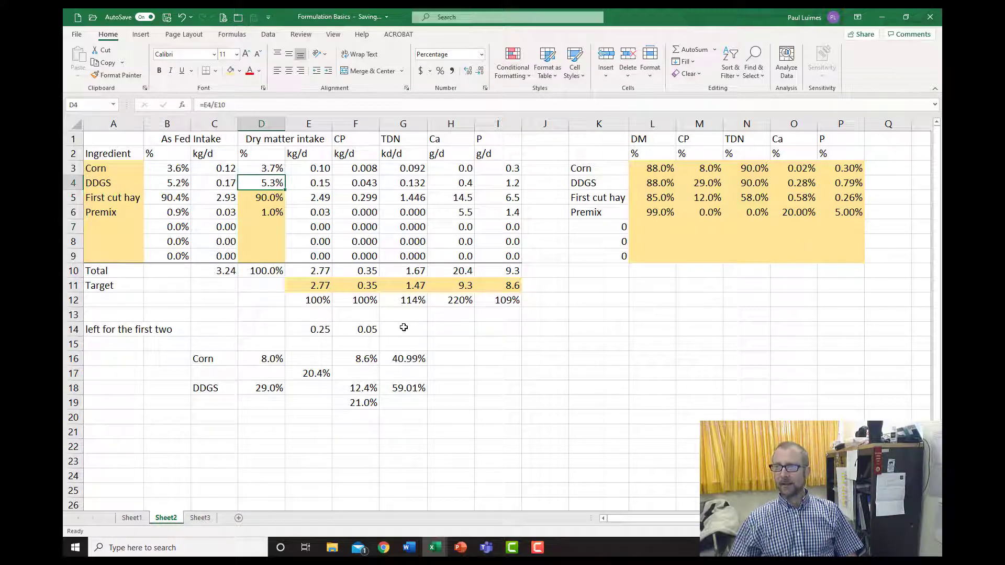
# Set the first cut hay share of dry matter intake in D5 to 85%
pyautogui.press('Down')
pyautogui.write('85')
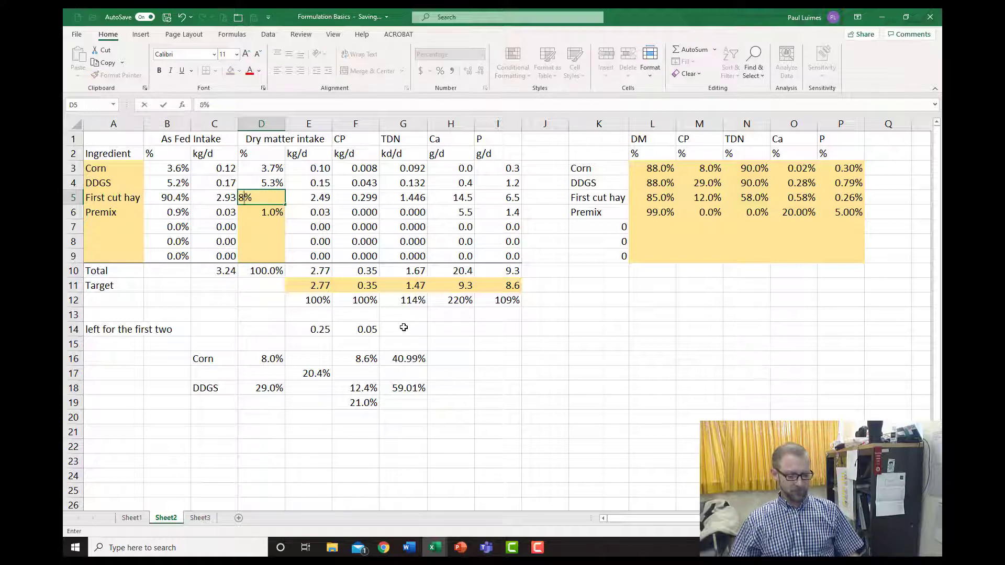
pyautogui.press('Return')
# Add "Corn silage" as a new ingredient in A7, below Premix
pyautogui.press('Down')
pyautogui.press('Left')
pyautogui.press('Left')
pyautogui.press('Left')
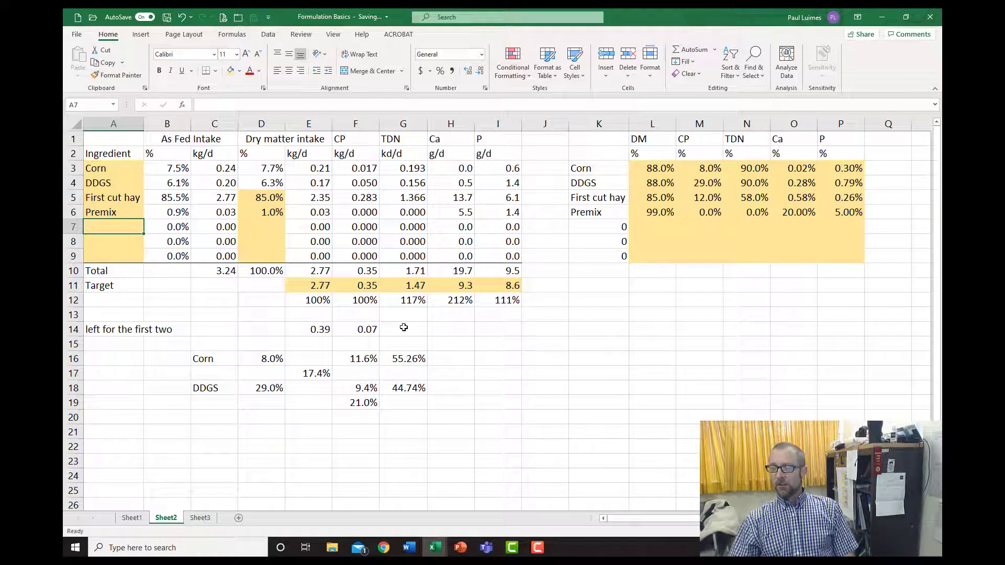
pyautogui.write('Corn silage')
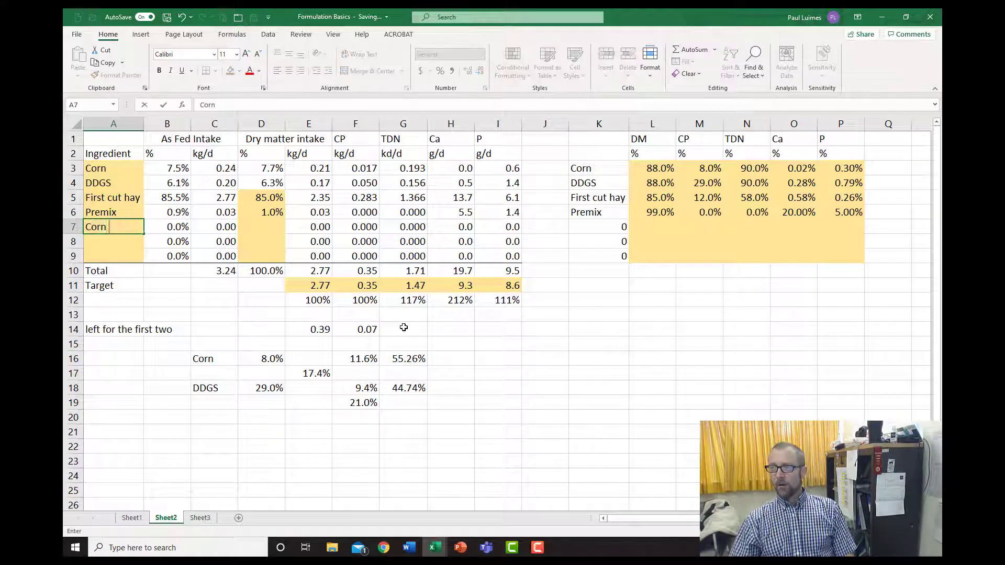
# Fill in the corn silage composition in row 7 with 35% DM, 7% CP and 60% TDN
pyautogui.press('Right')
pyautogui.press('Right')
pyautogui.press('Right')
pyautogui.press('Right')
pyautogui.press('Right')
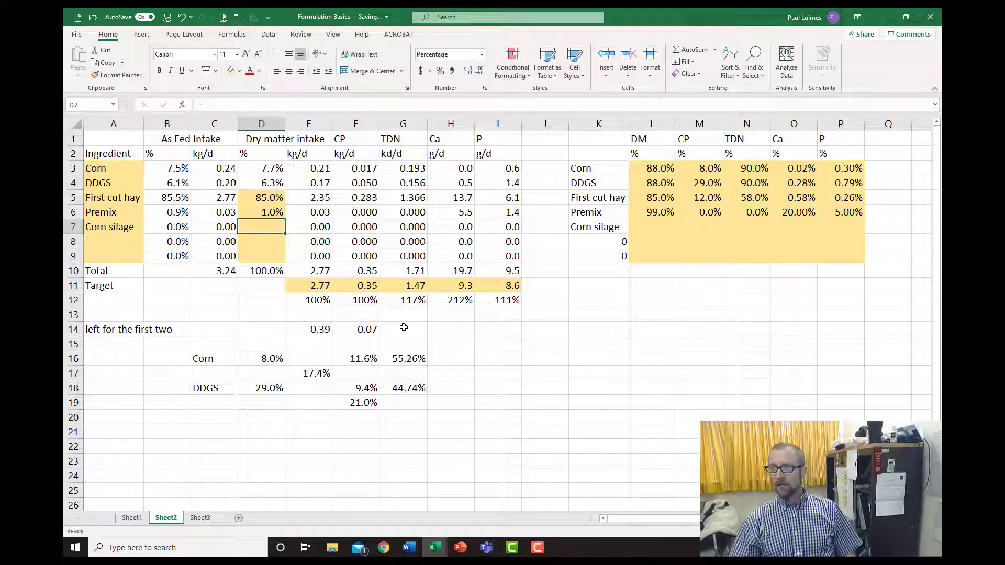
pyautogui.press('Right')
pyautogui.press('Right')
pyautogui.press('Right')
pyautogui.press('Right')
pyautogui.press('Right')
pyautogui.press('Right')
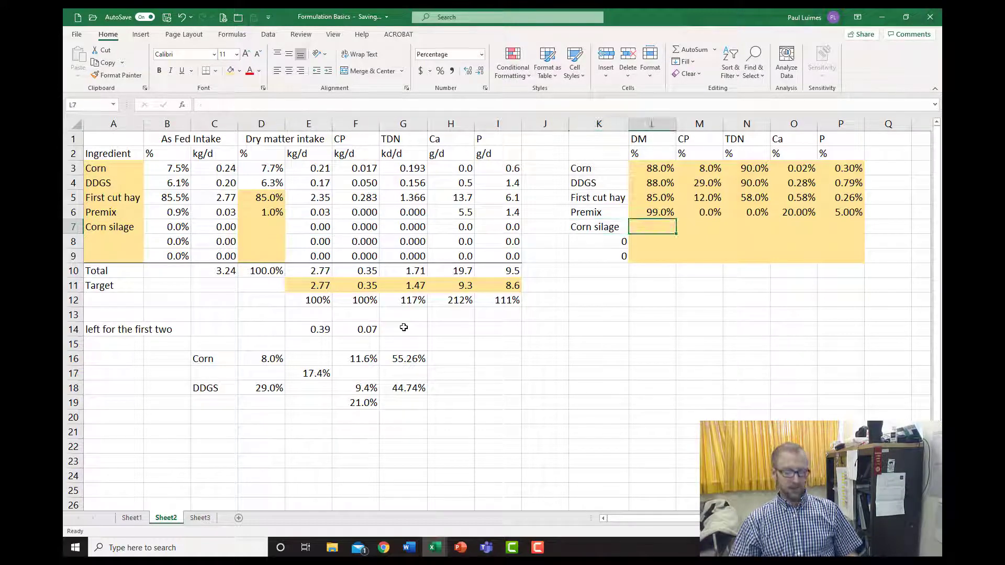
pyautogui.write('35')
pyautogui.press('Right')
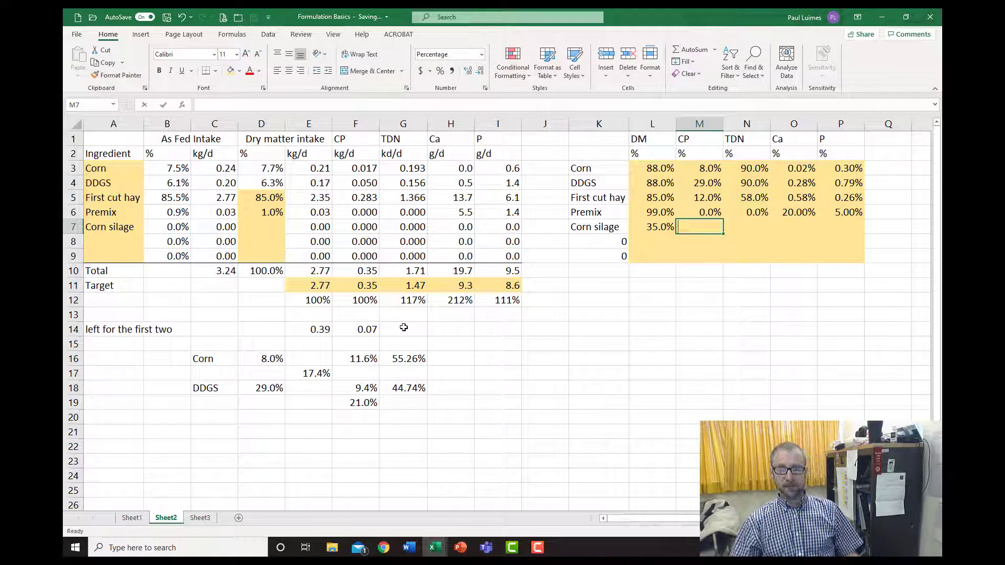
pyautogui.write('7')
pyautogui.press('Right')
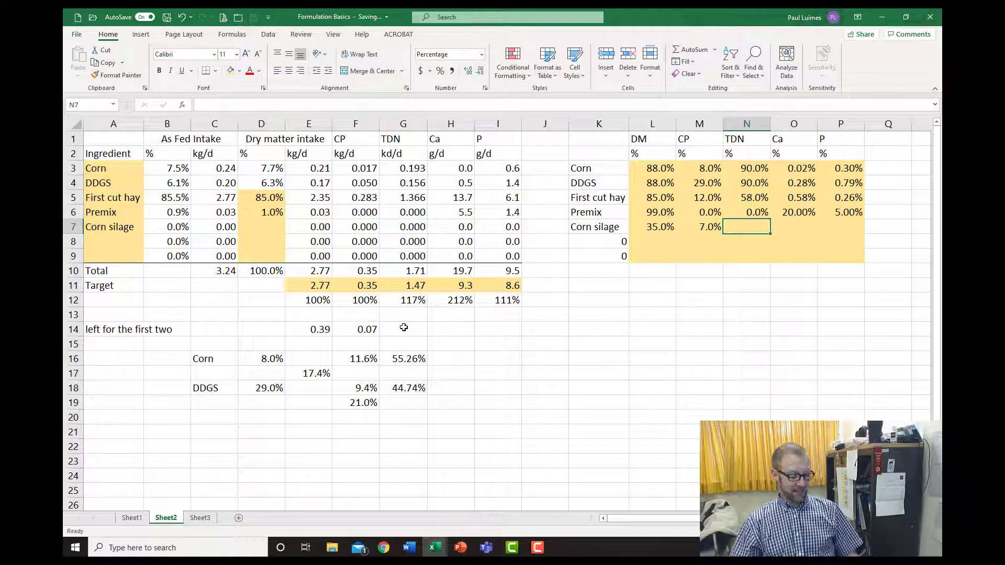
pyautogui.write('60')
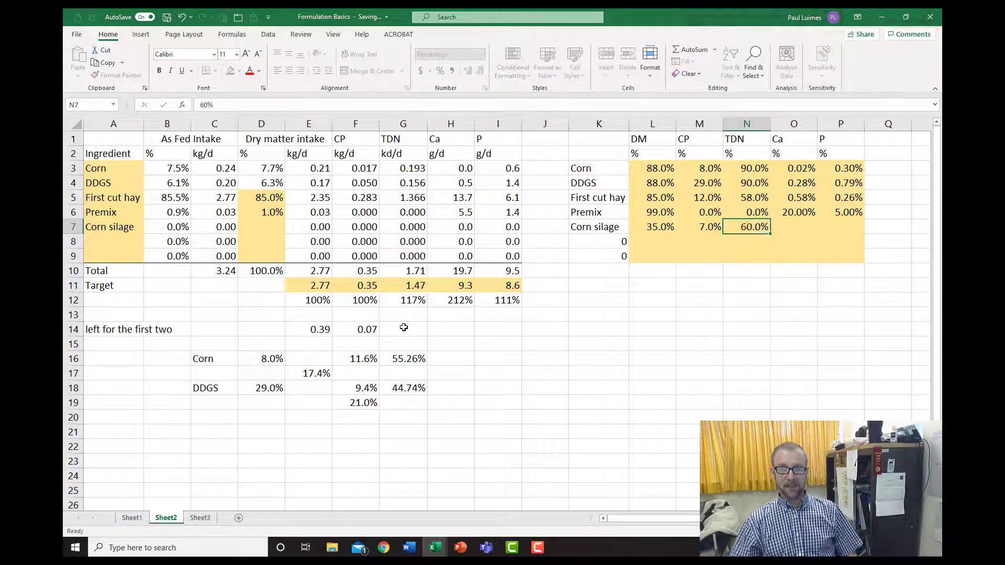
# Enter .02 for corn silage calcium in O7 and .3 for its phosphorus in P7
pyautogui.press('Right')
pyautogui.write('.02')
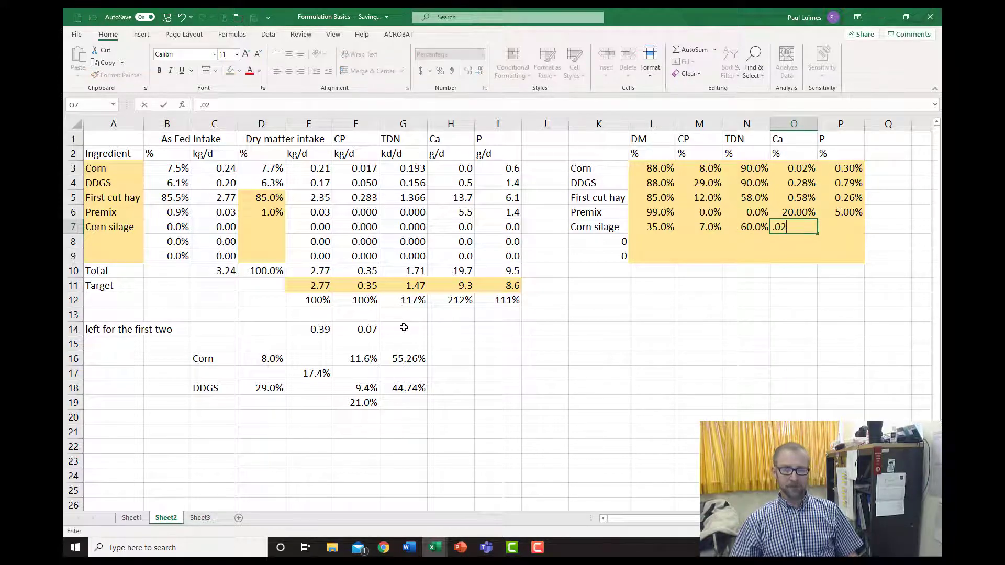
pyautogui.press('Tab')
pyautogui.write('.3')
pyautogui.press('Return')
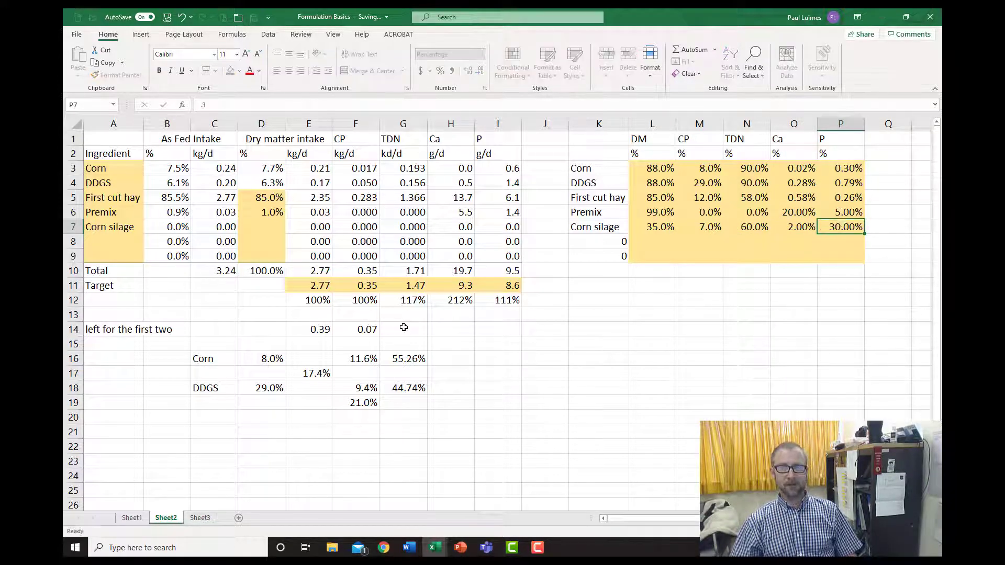
# Correct the corn silage mineral contents to 0.02% calcium in O7 and 0.30% phosphorus in P7
pyautogui.press('Up')
pyautogui.press('Left')
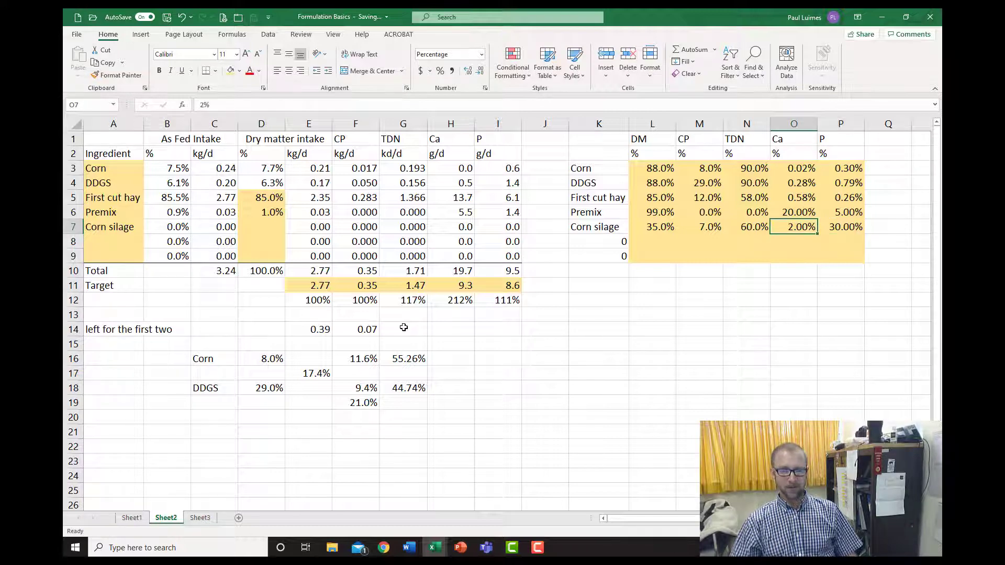
pyautogui.write('0.02')
pyautogui.press('Tab')
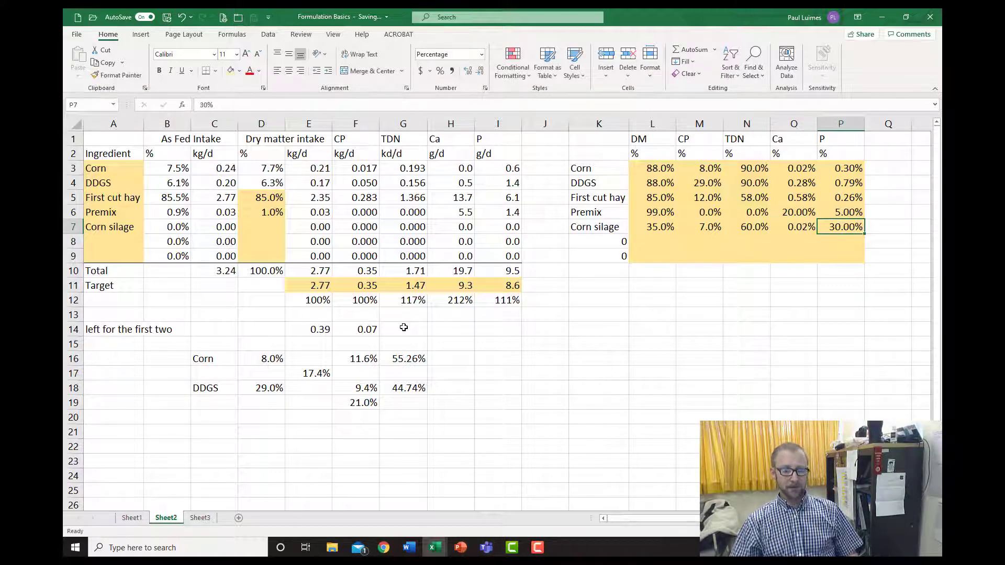
pyautogui.write('0.3')
pyautogui.press('Return')
# Lower the first cut hay share of dry matter intake in D5 to 80%
pyautogui.press('Left')
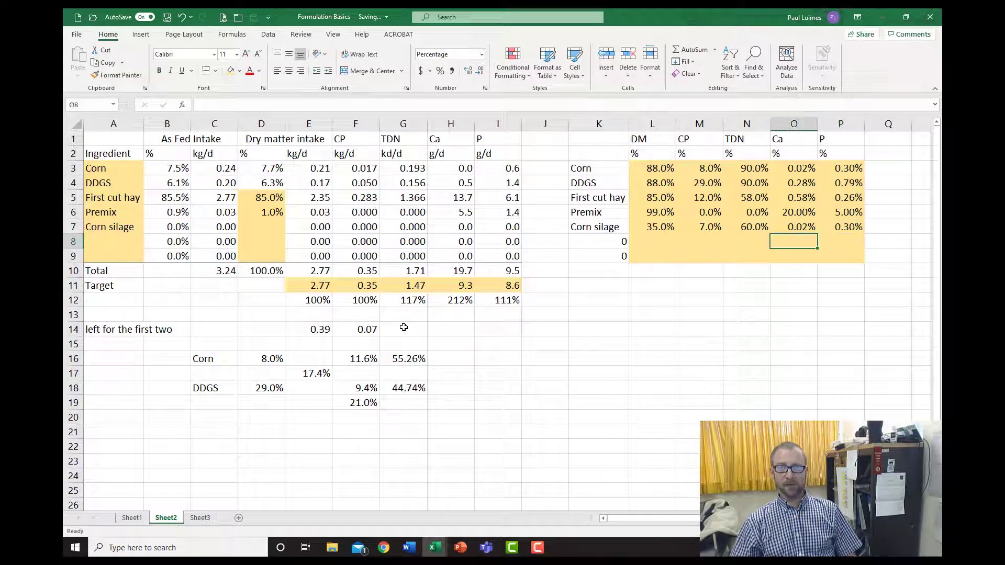
pyautogui.press('Left')
pyautogui.press('Left')
pyautogui.press('Left')
pyautogui.press('Left')
pyautogui.press('Left')
pyautogui.press('Left')
pyautogui.press('Left')
pyautogui.press('Left')
pyautogui.press('Left')
pyautogui.press('Left')
pyautogui.press('Left')
pyautogui.press('Left')
pyautogui.press('Left')
pyautogui.press('Up')
pyautogui.press('Right')
pyautogui.press('Right')
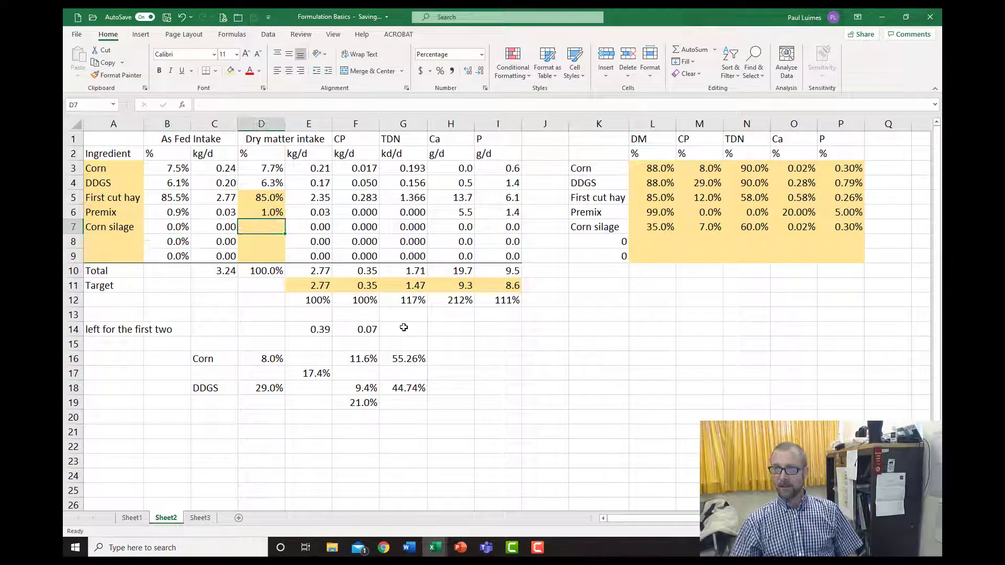
pyautogui.press('Up')
pyautogui.press('Up')
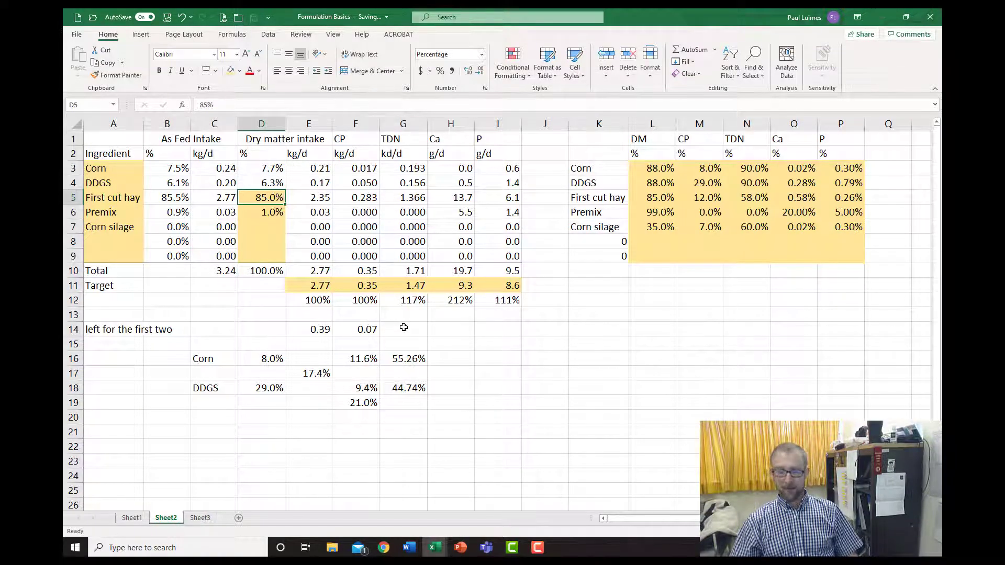
pyautogui.write('80')
pyautogui.press('Return')
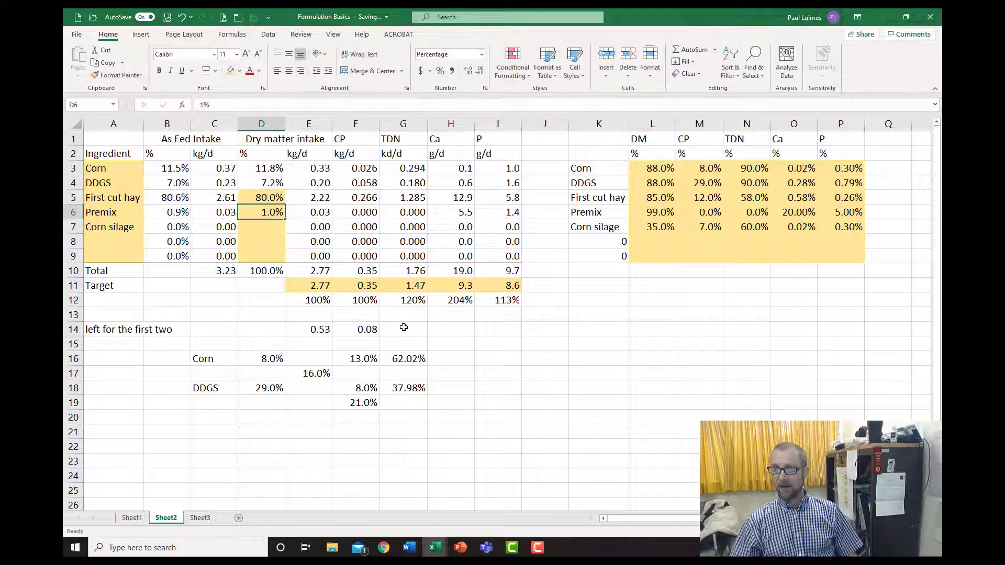
# Test a ration with first cut hay at 70% in D5 and corn silage at 15% in D7
pyautogui.press('Down')
pyautogui.press('Up')
pyautogui.press('Up')
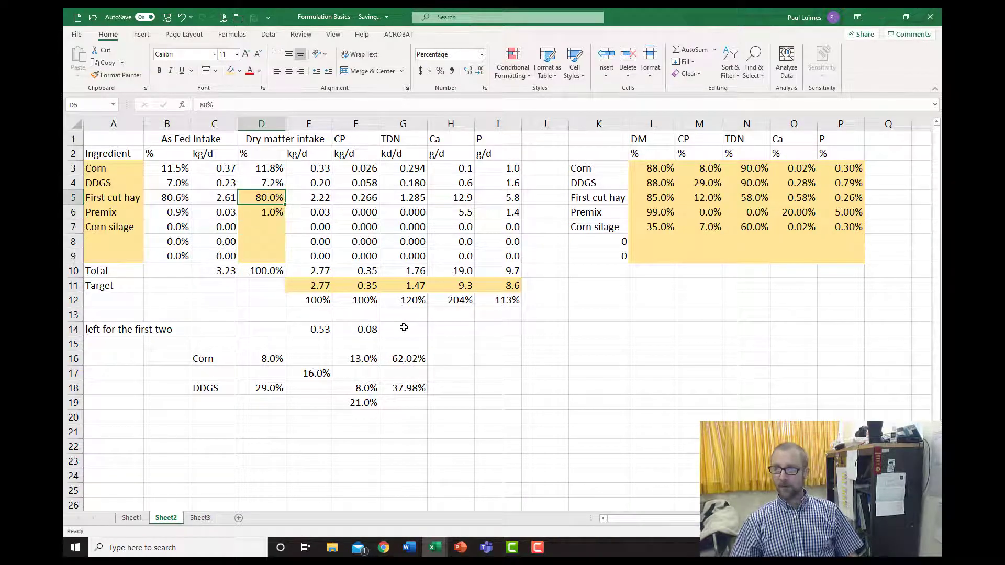
pyautogui.write('70')
pyautogui.press('Return')
pyautogui.press('Down')
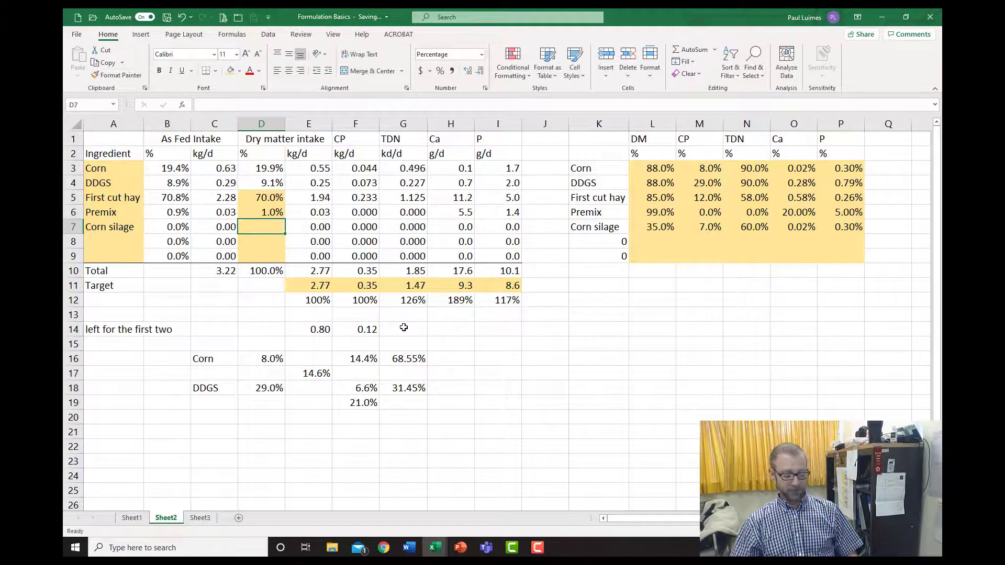
pyautogui.write('15')
pyautogui.press('Return')
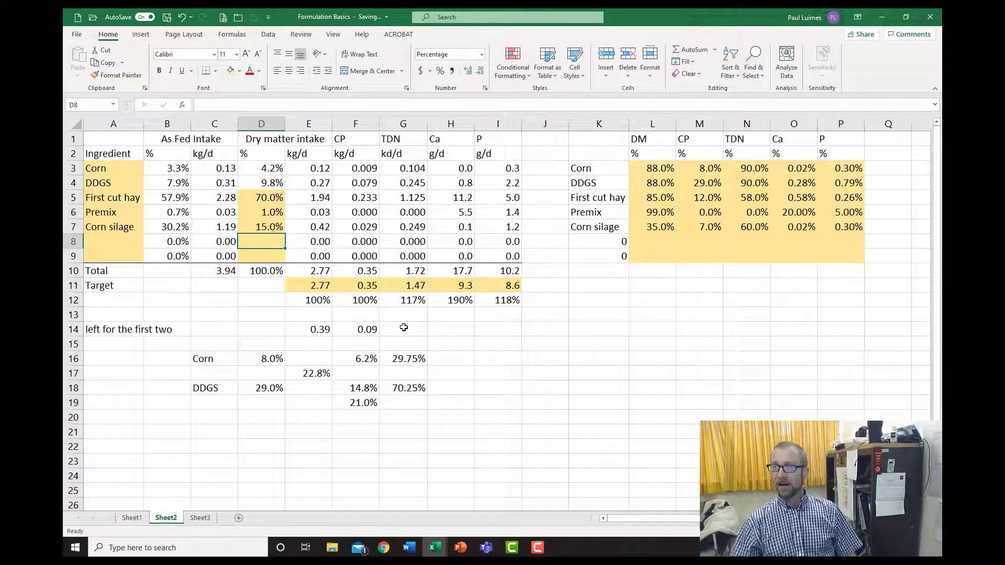
# Compare the dry matter and crude protein totals in row 10 with their targets in row 11
pyautogui.press('Down')
pyautogui.press('Down')
pyautogui.press('Right')
pyautogui.press('Right')
pyautogui.press('Down')
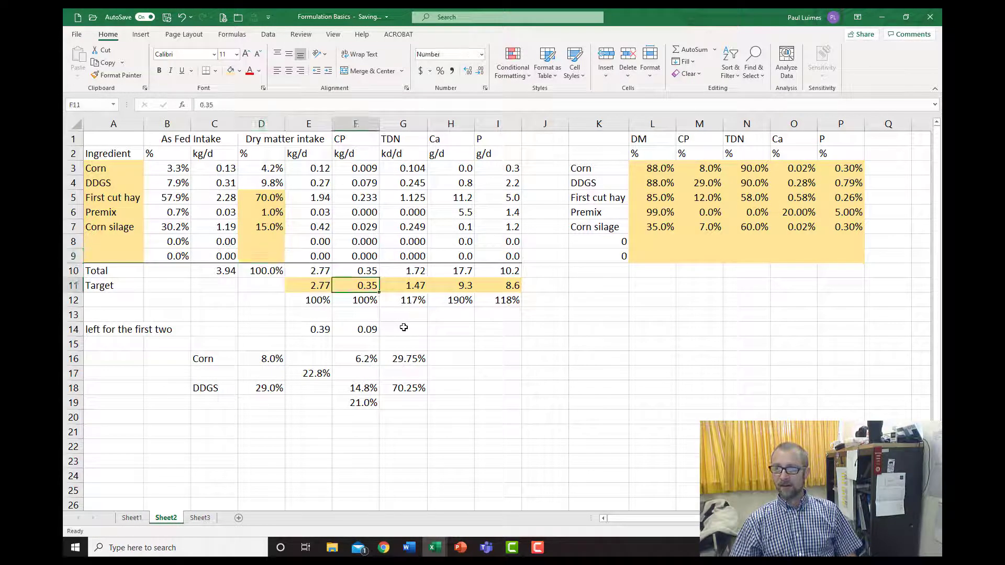
pyautogui.press('Left')
pyautogui.press('Right')
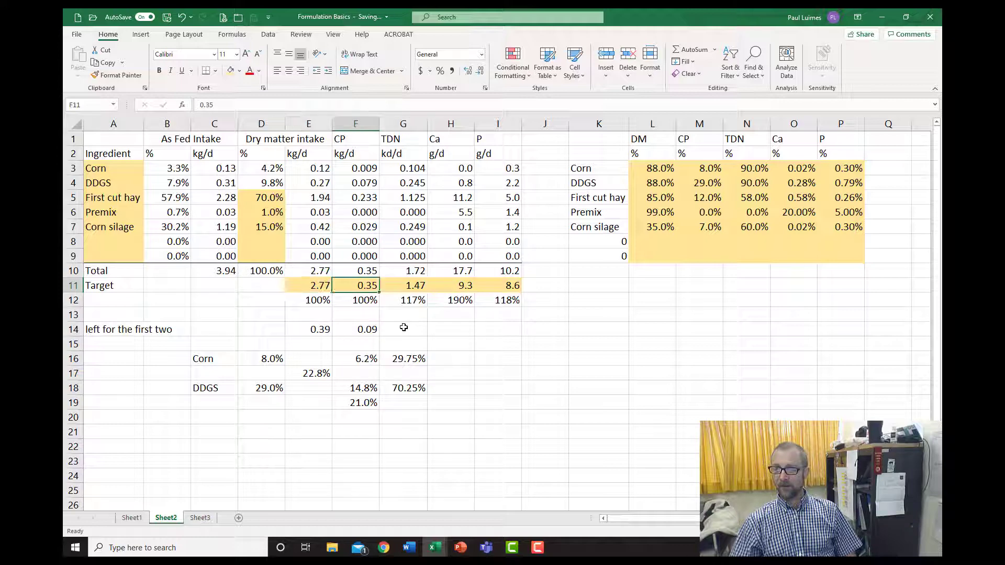
pyautogui.press('Up')
pyautogui.press('Left')
pyautogui.press('Left')
pyautogui.press('Up')
pyautogui.press('Up')
pyautogui.press('Up')
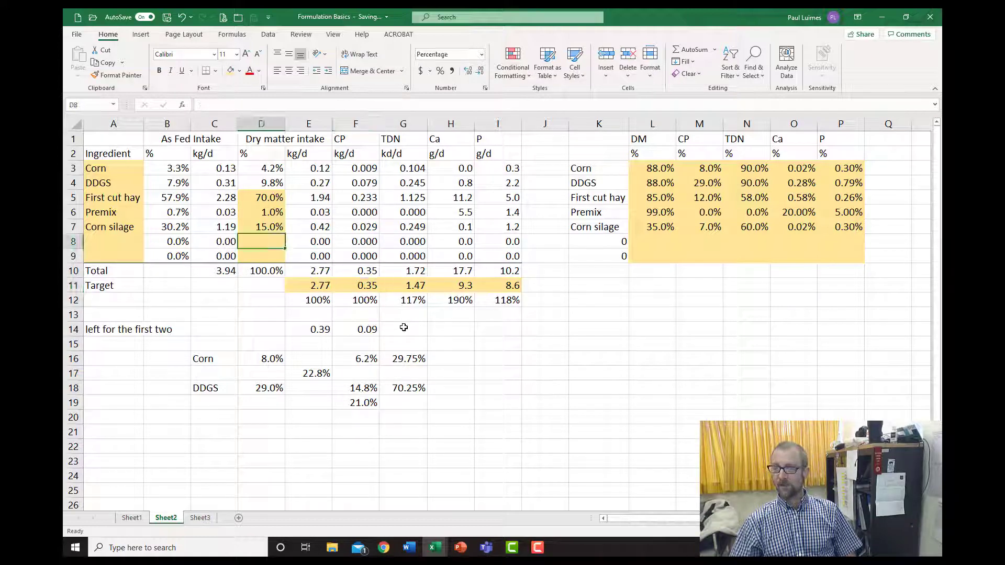
# Set the dry matter shares to 50% first cut hay in D5 and 35% corn silage in D7
pyautogui.press('Up')
pyautogui.press('Up')
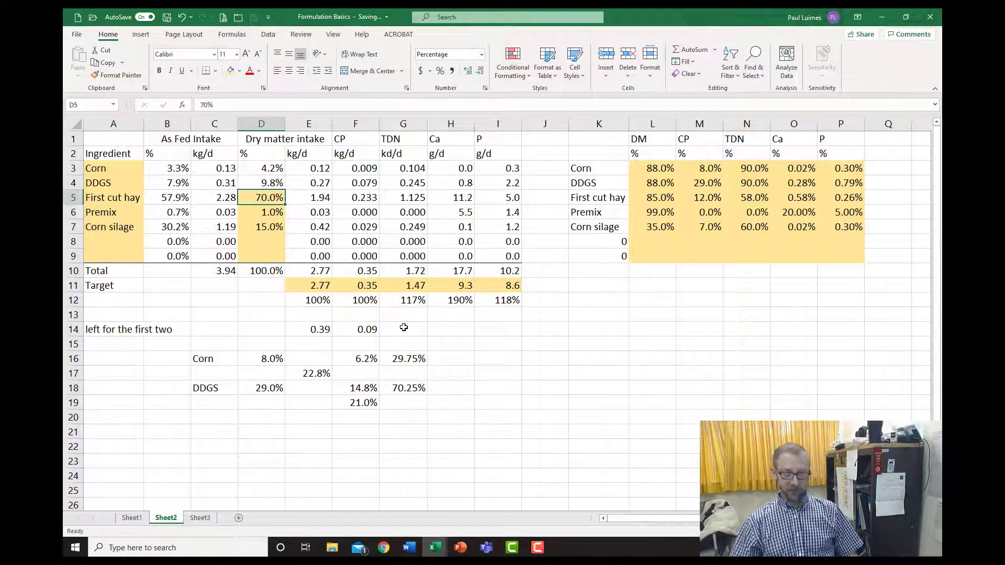
pyautogui.write('50')
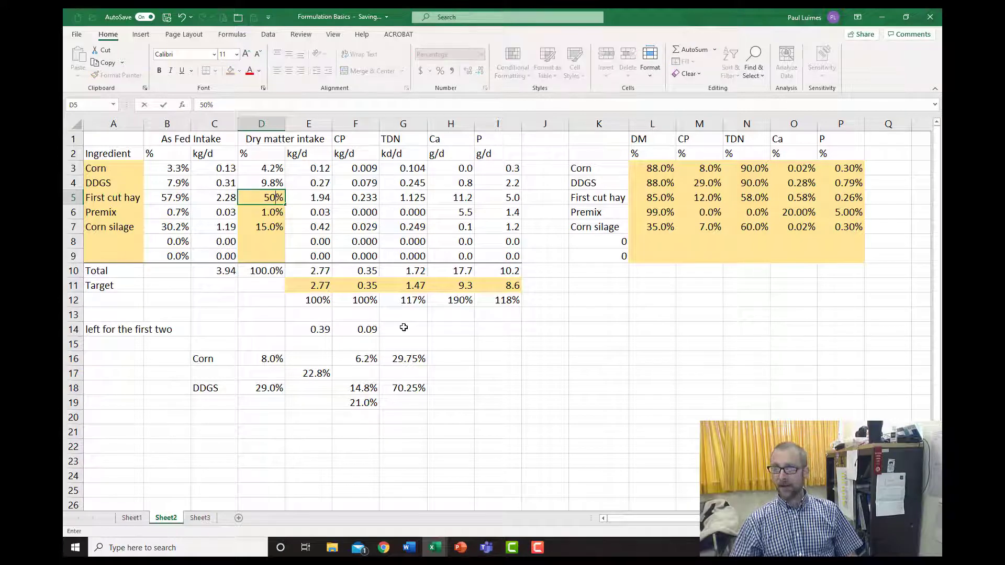
pyautogui.press('Down')
pyautogui.press('Down')
pyautogui.write('35')
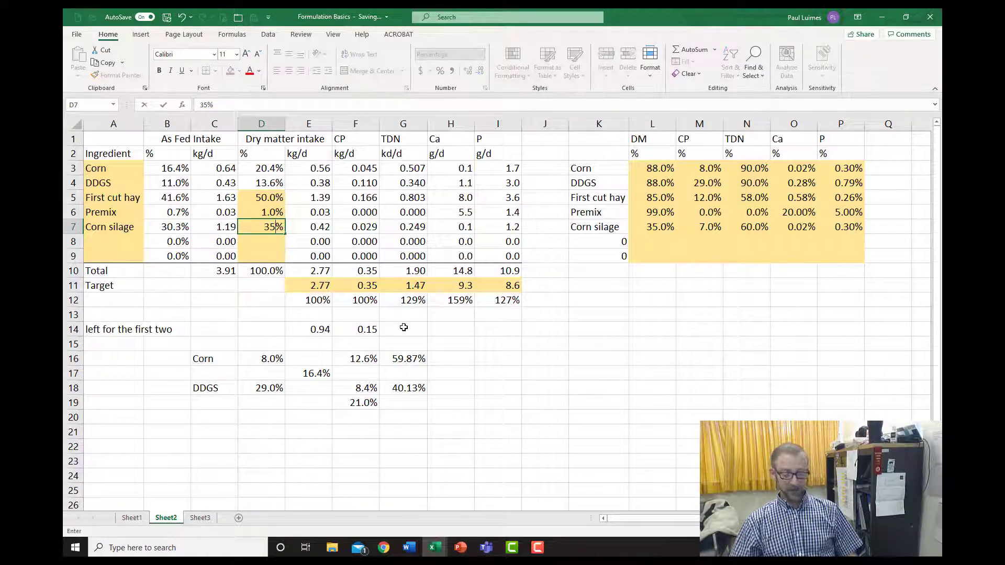
pyautogui.press('Return')
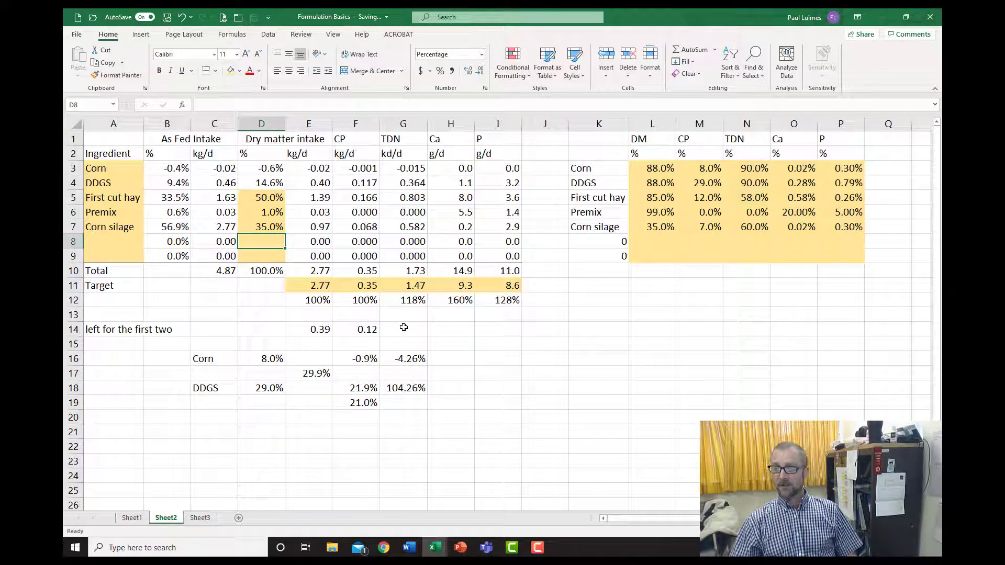
# Check the corn share in D3 and reduce the corn silage share in D7 to 30%
pyautogui.press('Up')
pyautogui.press('Up')
pyautogui.press('Up')
pyautogui.press('Up')
pyautogui.press('Up')
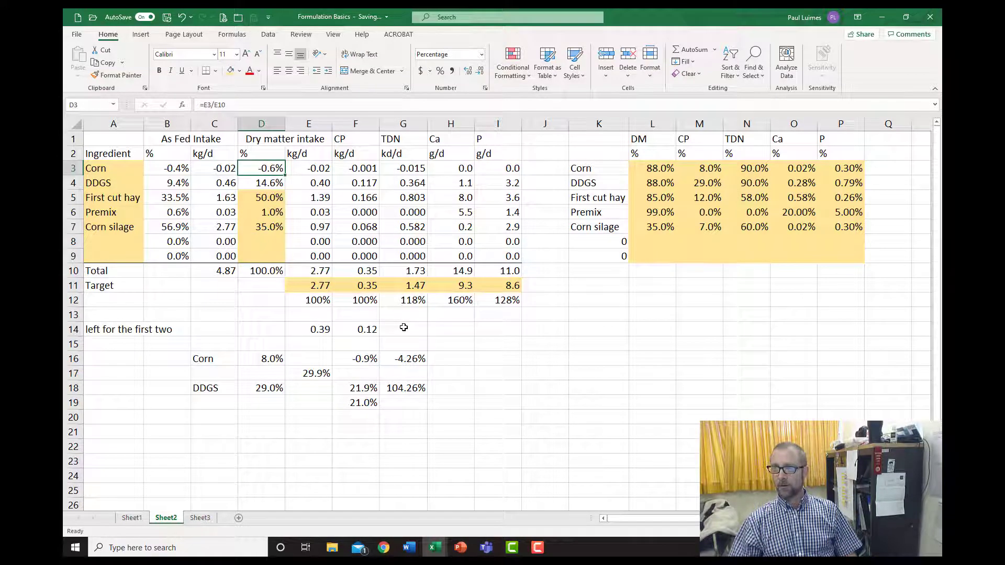
pyautogui.press('Down')
pyautogui.press('Down')
pyautogui.press('Down')
pyautogui.press('Down')
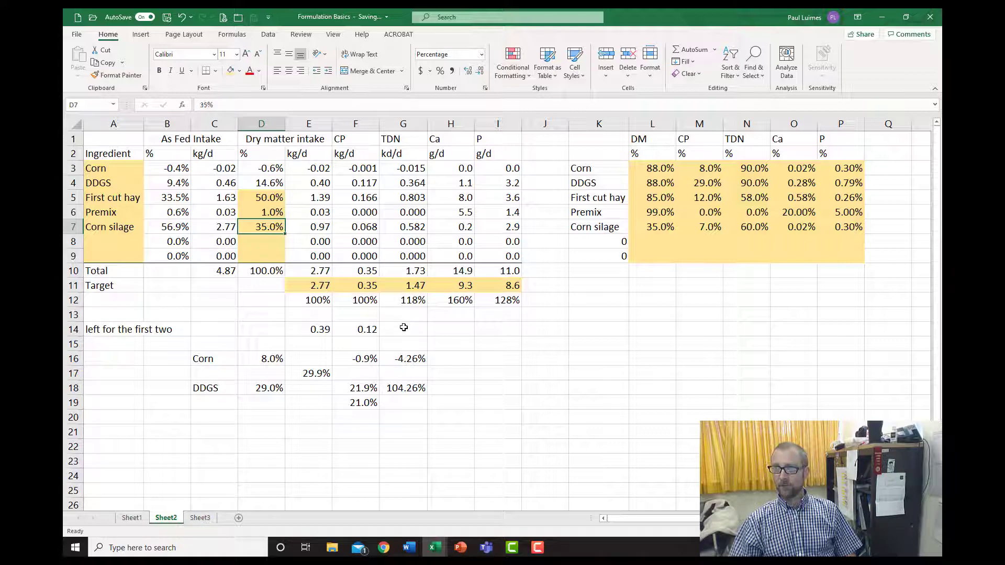
pyautogui.write('30')
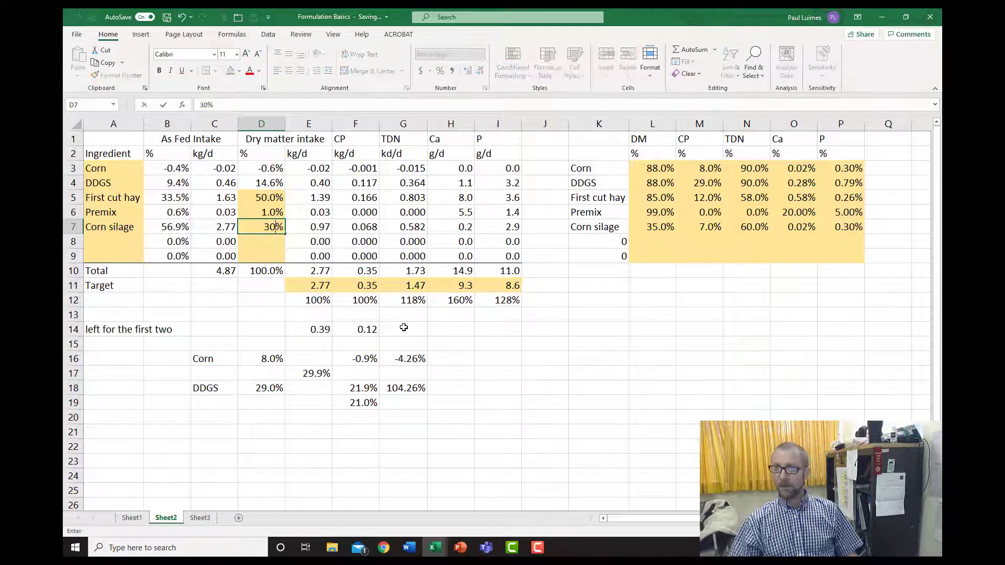
pyautogui.press('Return')
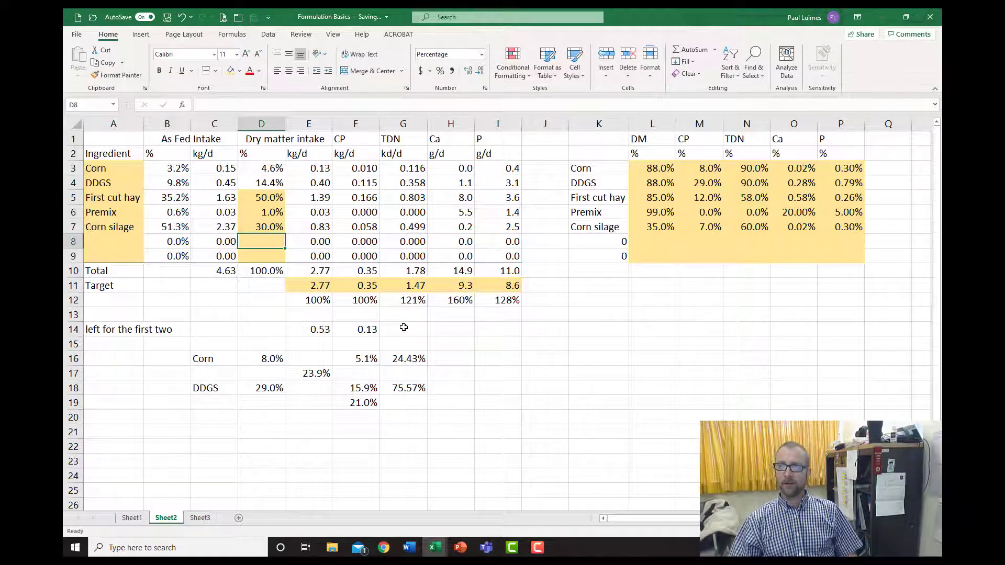
# Examine how the ration totals compare with the nutrient targets, up to the calcium percentage in row 12
pyautogui.press('Up')
pyautogui.press('Up')
pyautogui.press('Down')
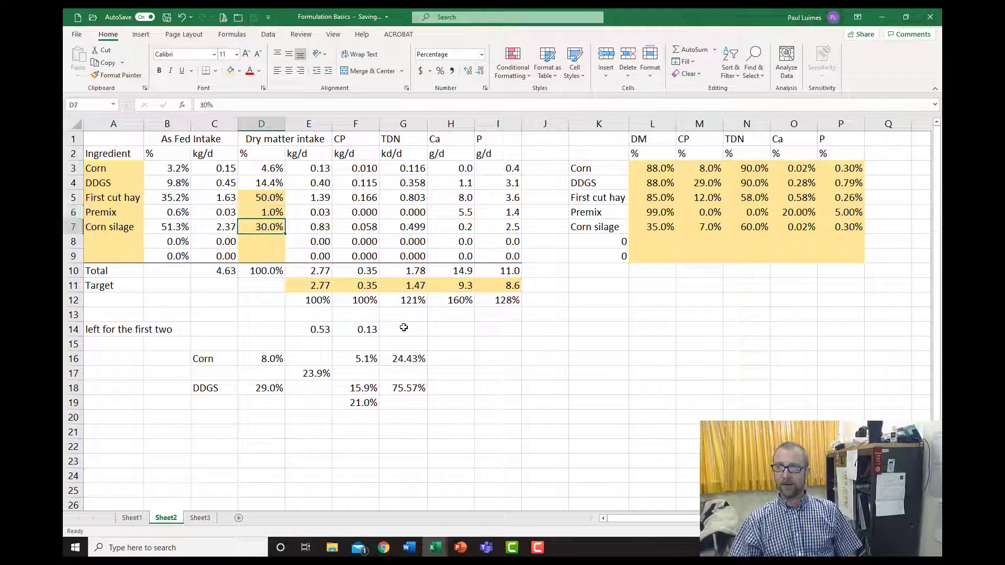
pyautogui.press('Down')
pyautogui.press('Down')
pyautogui.press('Right')
pyautogui.press('Right')
pyautogui.press('Down')
pyautogui.press('Right')
pyautogui.press('Right')
pyautogui.press('Down')
pyautogui.press('Down')
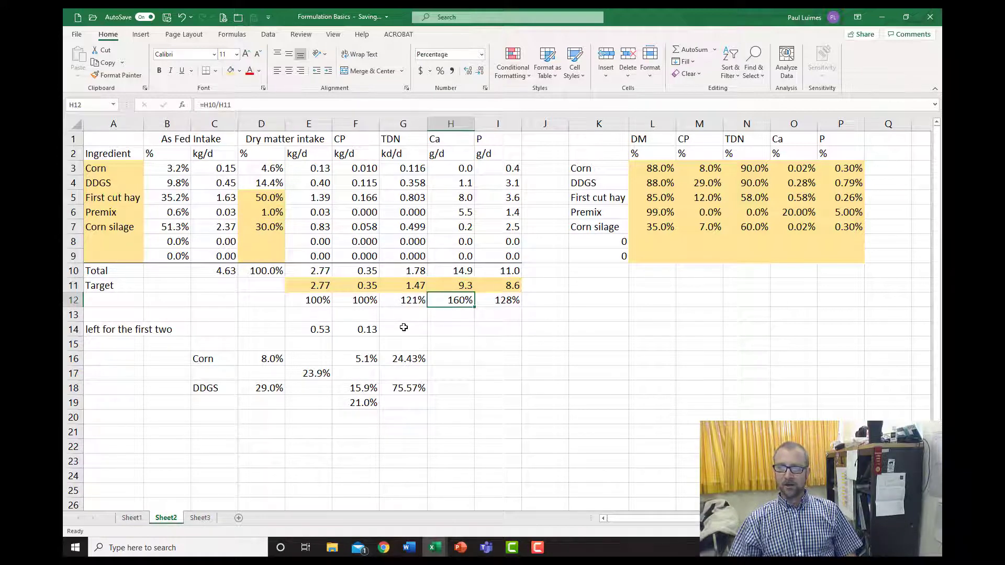
# Label cell H14 as Ca:P for the calcium-to-phosphorus ratio
pyautogui.press('Right')
pyautogui.press('Left')
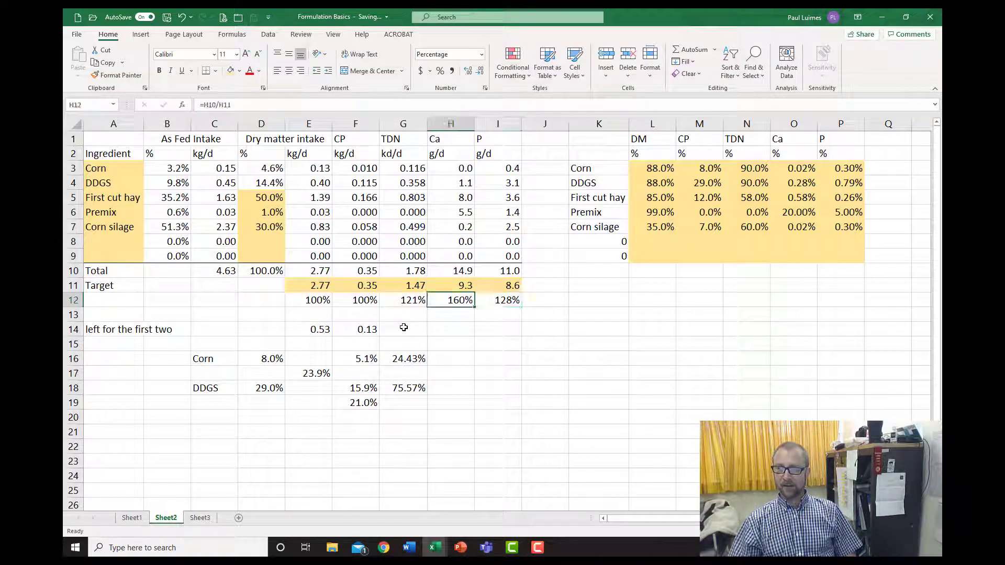
pyautogui.press('Right')
pyautogui.press('Right')
pyautogui.press('Down')
pyautogui.press('Down')
pyautogui.press('Left')
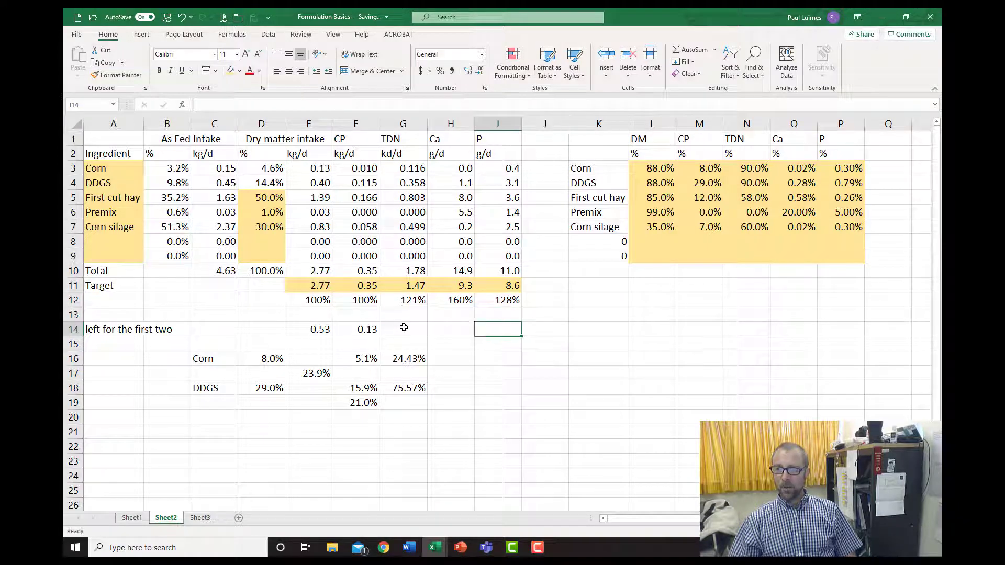
pyautogui.press('Down')
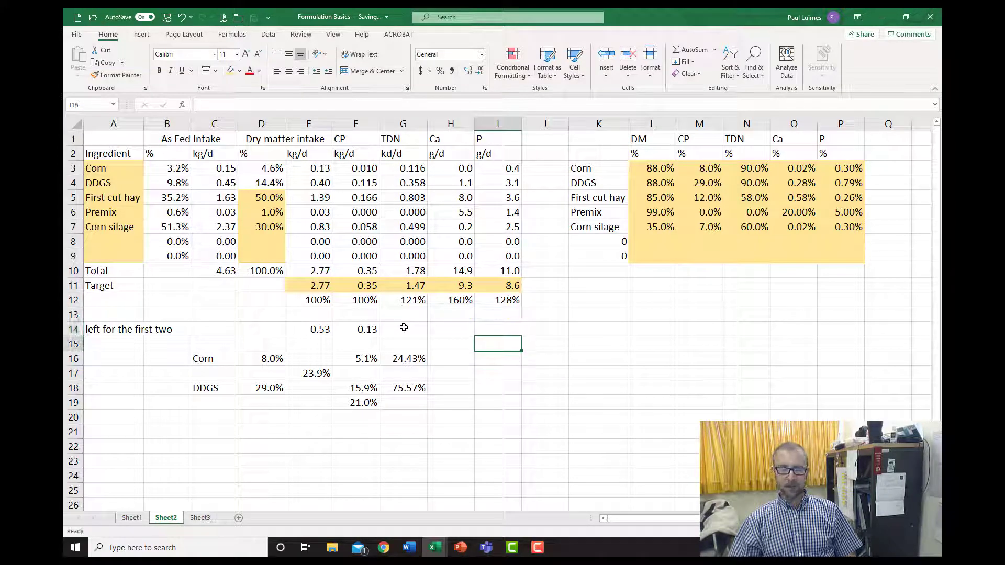
pyautogui.press('Up')
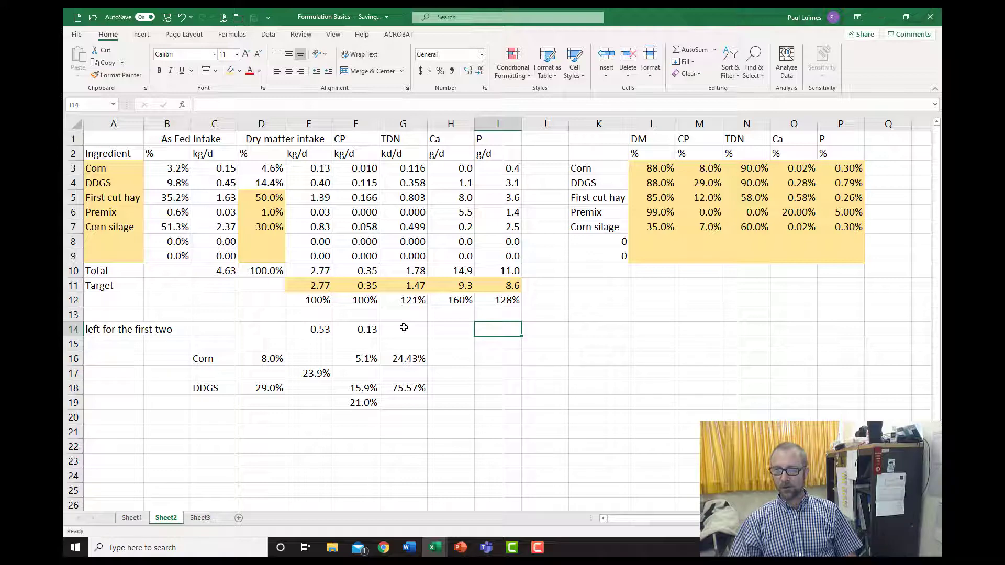
pyautogui.press('Left')
pyautogui.write('C')
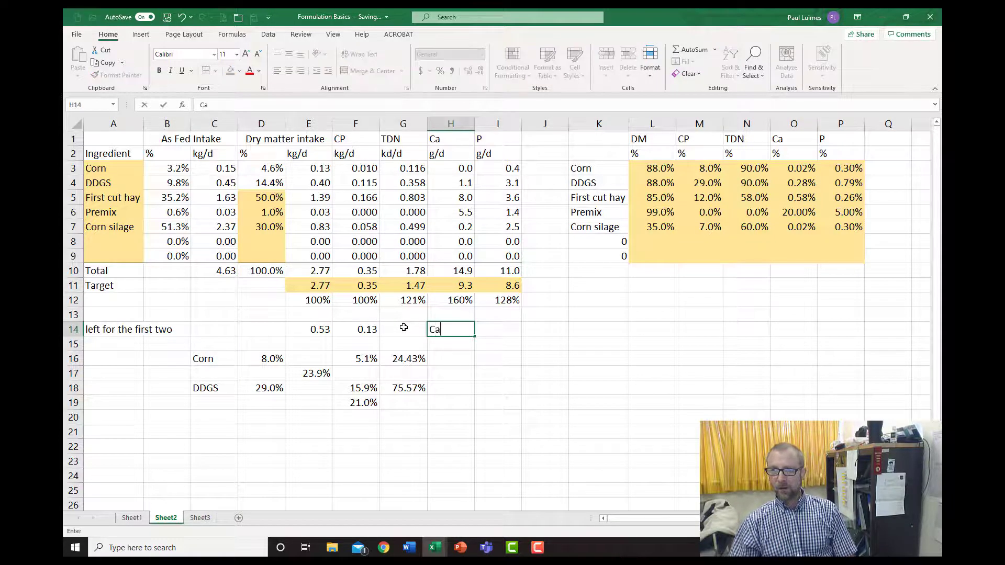
pyautogui.write('a:P')
pyautogui.press('Tab')
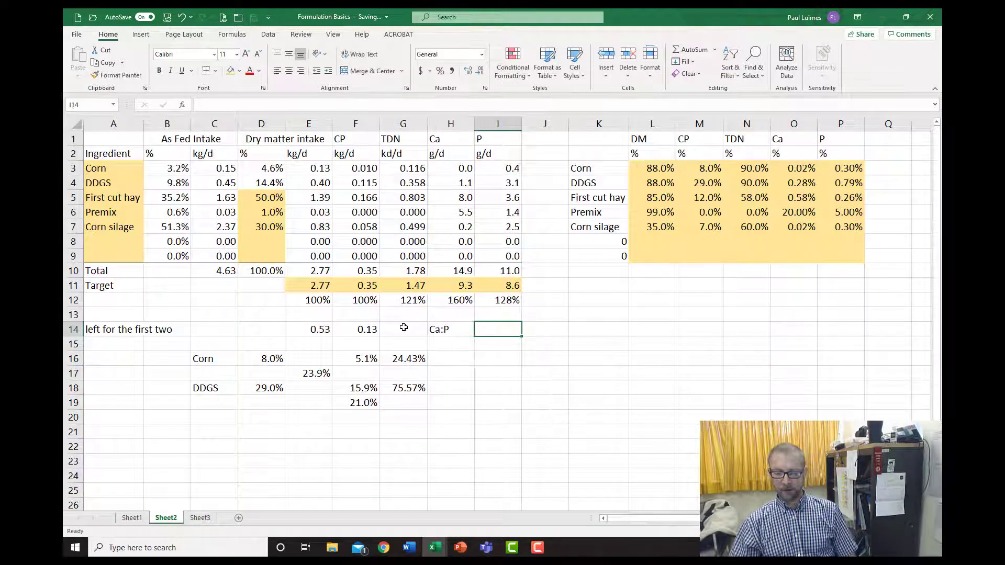
# Calculate the calcium-to-phosphorus ratio of the ration totals in I14 with =H10/I10
pyautogui.write('=')
pyautogui.press('Up')
pyautogui.press('Up')
pyautogui.press('Up')
pyautogui.press('Up')
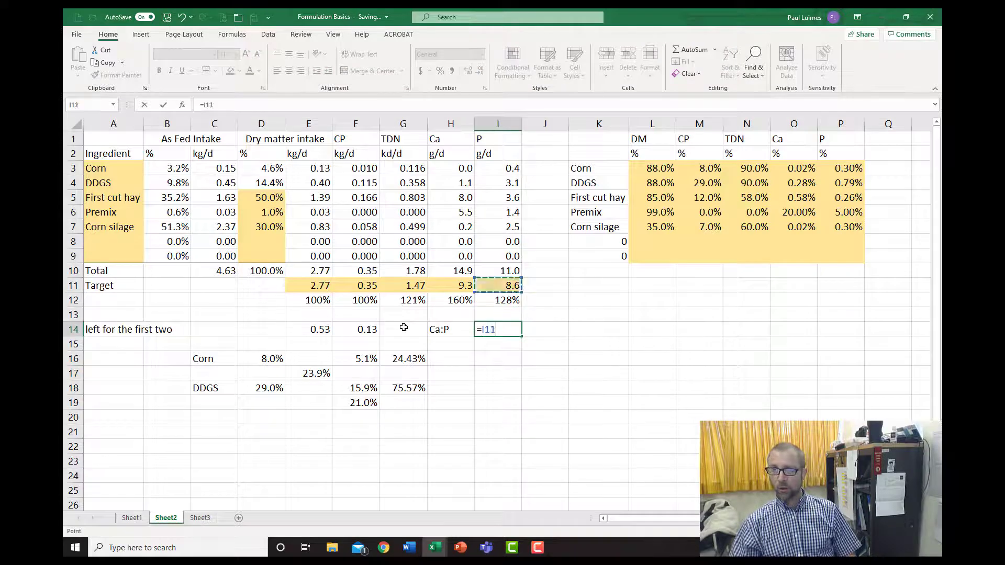
pyautogui.press('Left')
pyautogui.write('/')
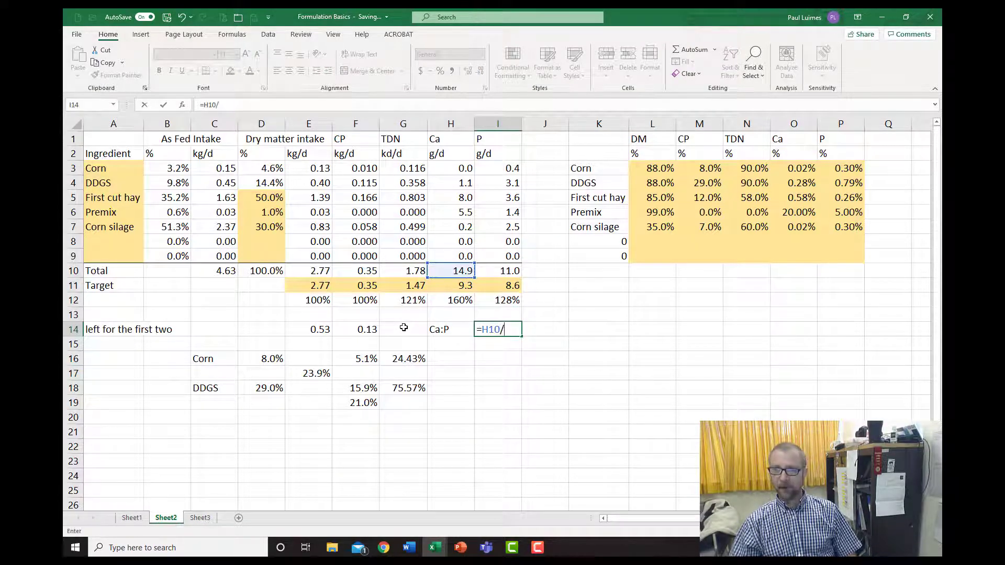
pyautogui.press('Up')
pyautogui.press('Up')
pyautogui.press('Up')
pyautogui.press('Up')
pyautogui.press('Return')
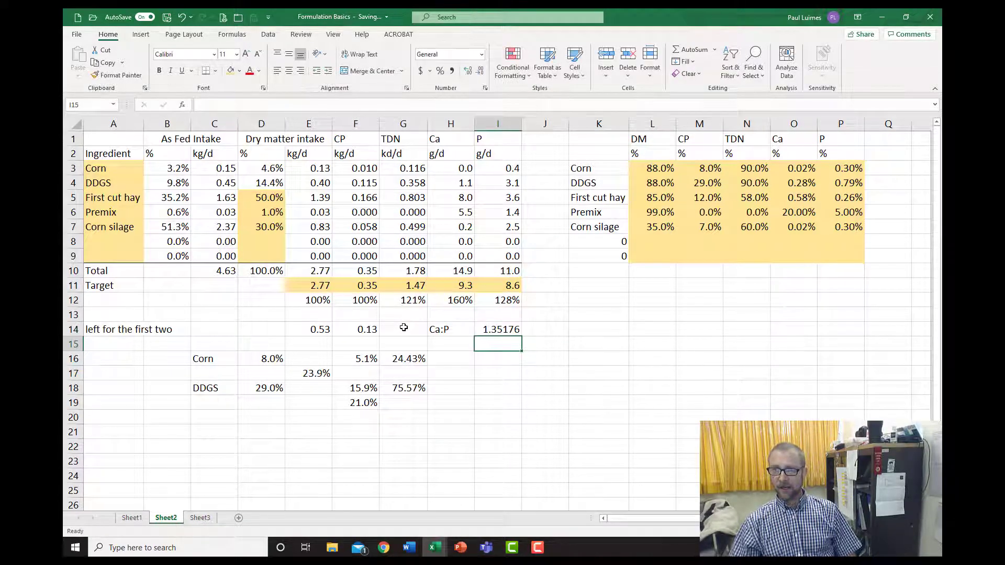
# Format the Ca:P ratio in I14 to one decimal place
pyautogui.press('Up')
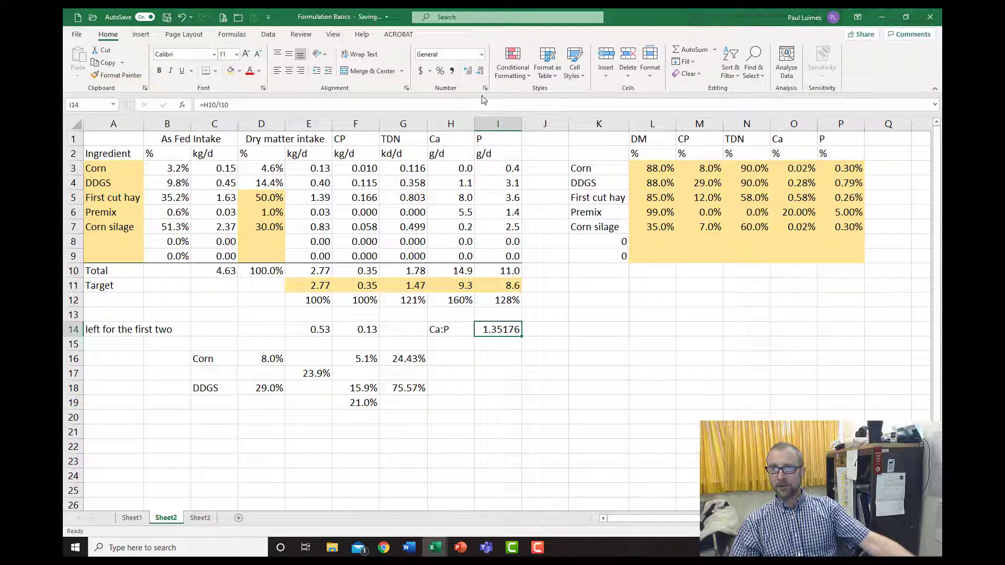
pyautogui.click(479, 73)
pyautogui.click(479, 74)
pyautogui.click(479, 74)
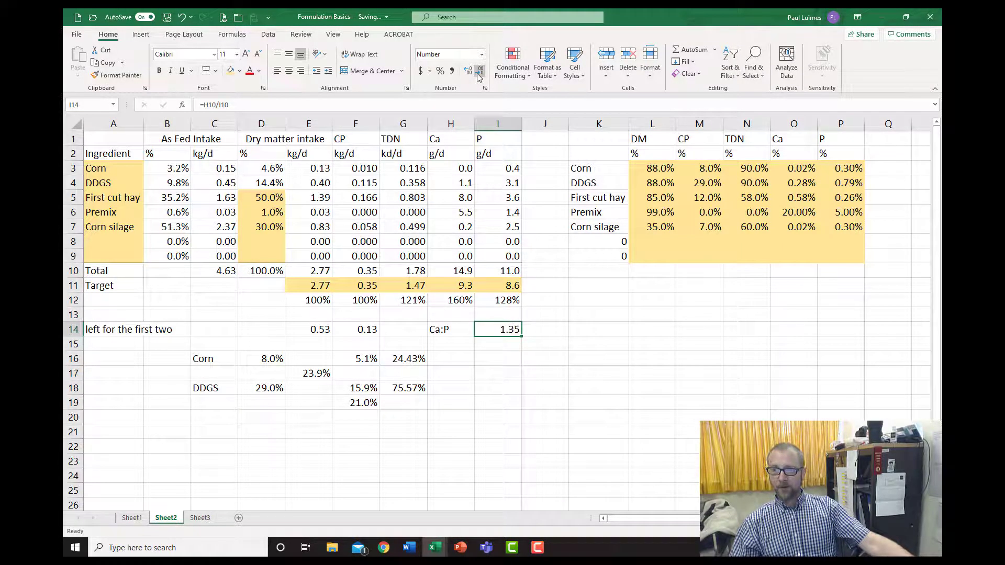
pyautogui.click(478, 76)
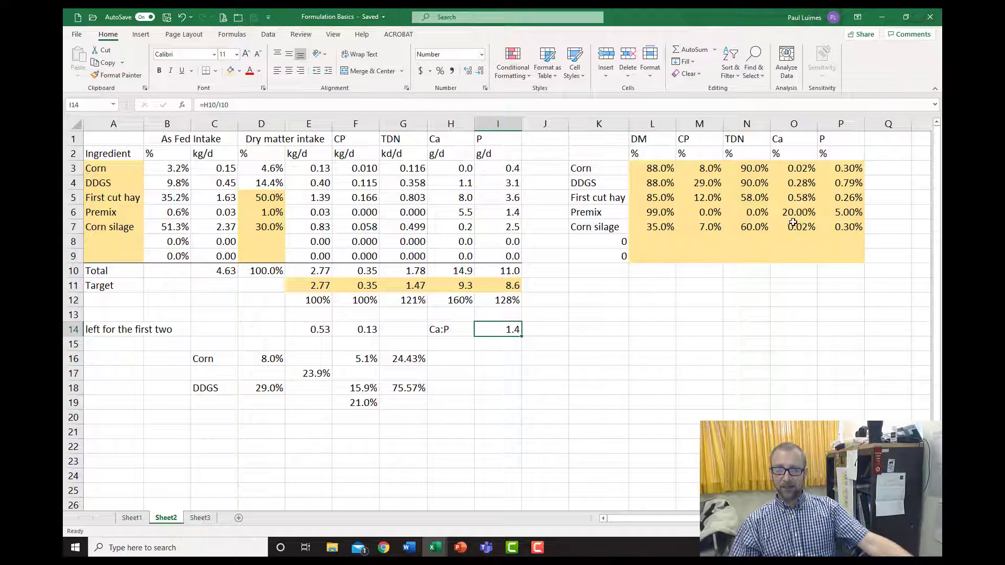
# Add Limestone as an ingredient in A8 and set its dry matter share in D8 to 1%
pyautogui.click(791, 214)
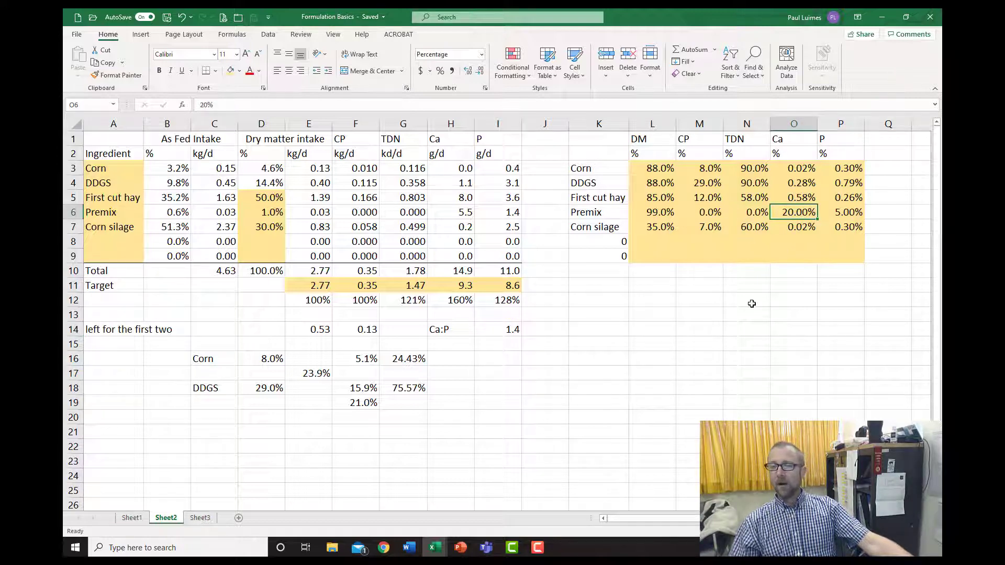
pyautogui.click(123, 241)
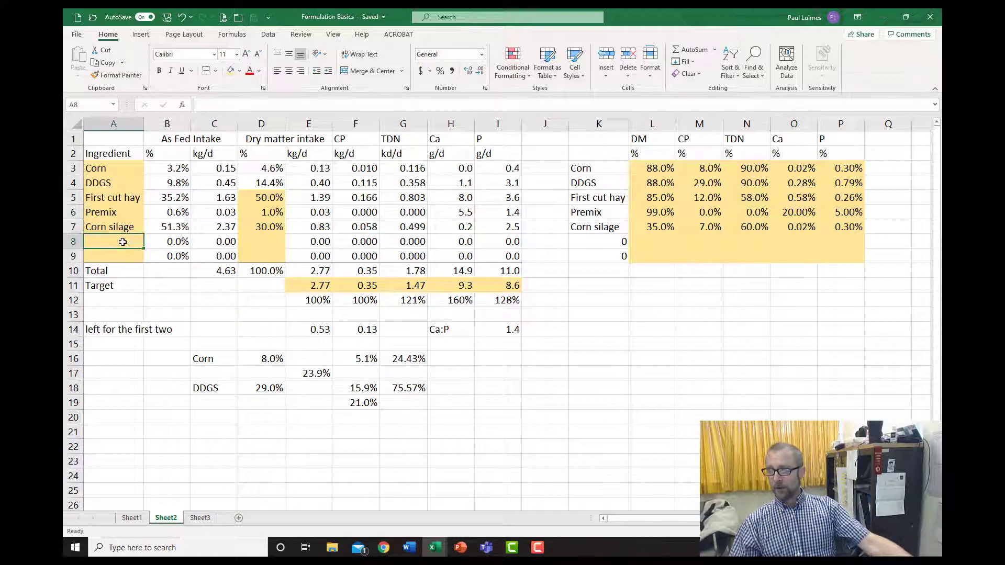
pyautogui.write('Limestone')
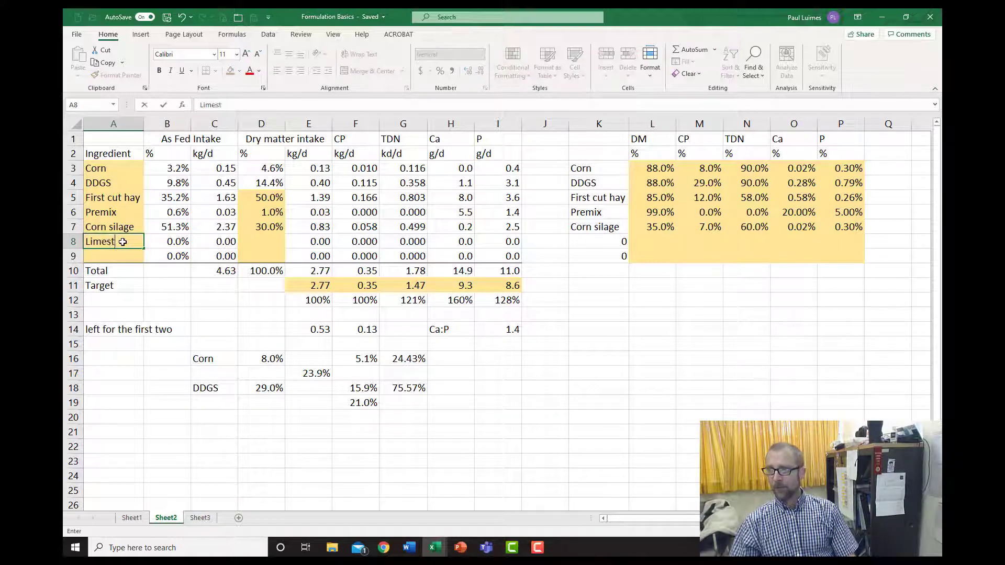
pyautogui.press('Tab')
pyautogui.press('Tab')
pyautogui.press('Tab')
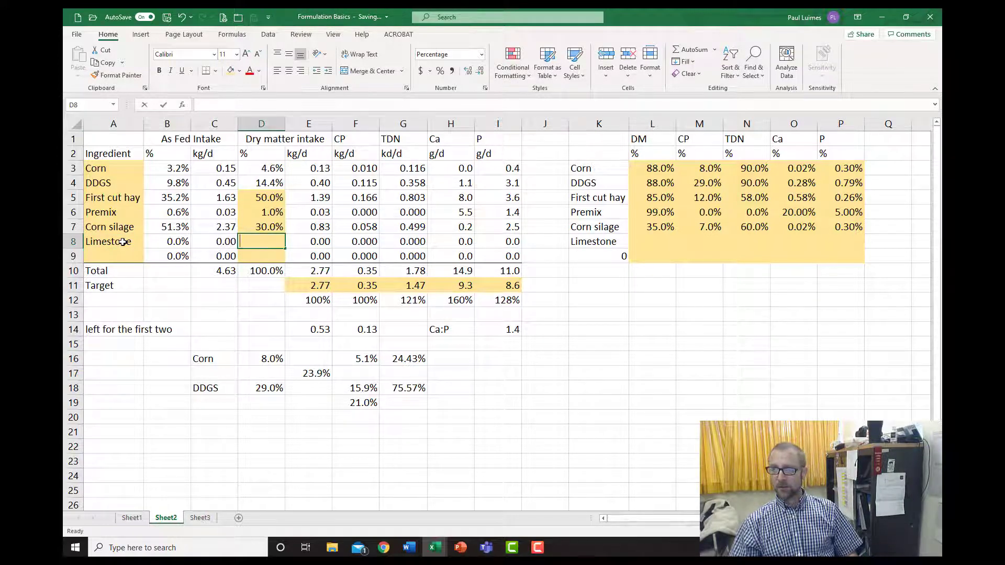
pyautogui.write('1')
pyautogui.press('Tab')
# Enter limestone's composition in row 8: 99% DM, 0% CP, 0% TDN, 35% Ca and 0% P
pyautogui.press('Tab')
pyautogui.press('Tab')
pyautogui.press('Tab')
pyautogui.press('Tab')
pyautogui.press('Tab')
pyautogui.press('Tab')
pyautogui.press('Tab')
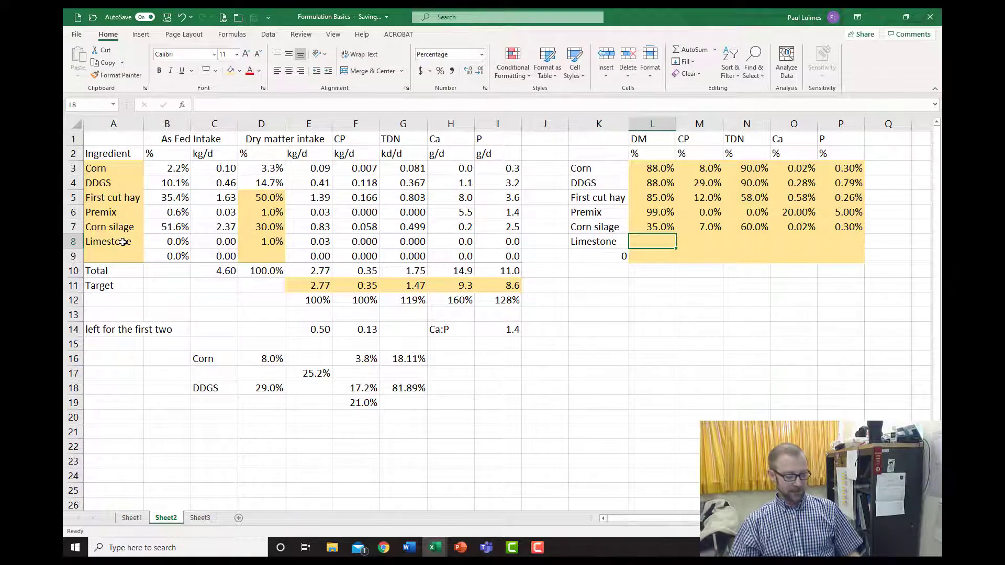
pyautogui.write('99')
pyautogui.press('Tab')
pyautogui.write('0')
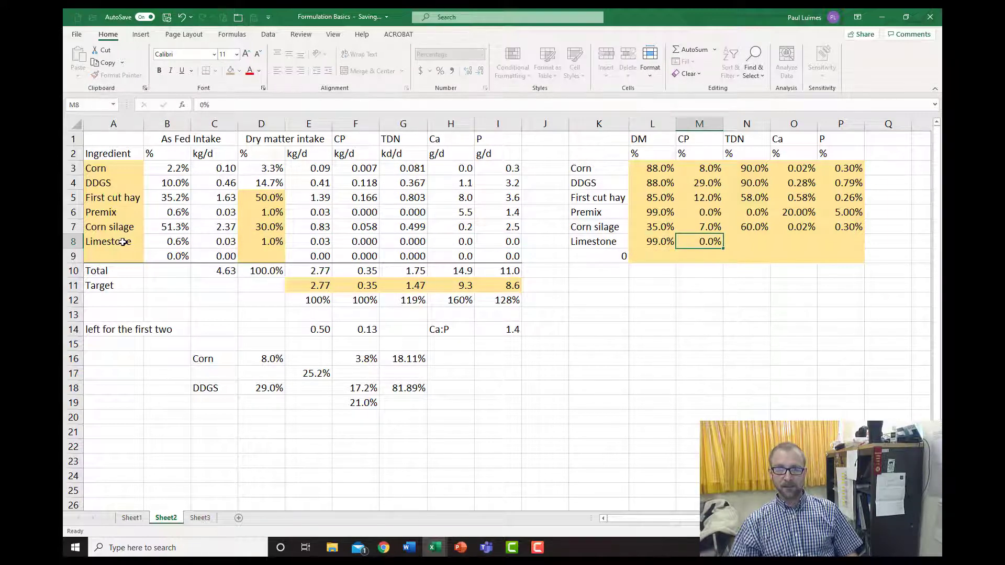
pyautogui.press('Tab')
pyautogui.write('0')
pyautogui.press('Tab')
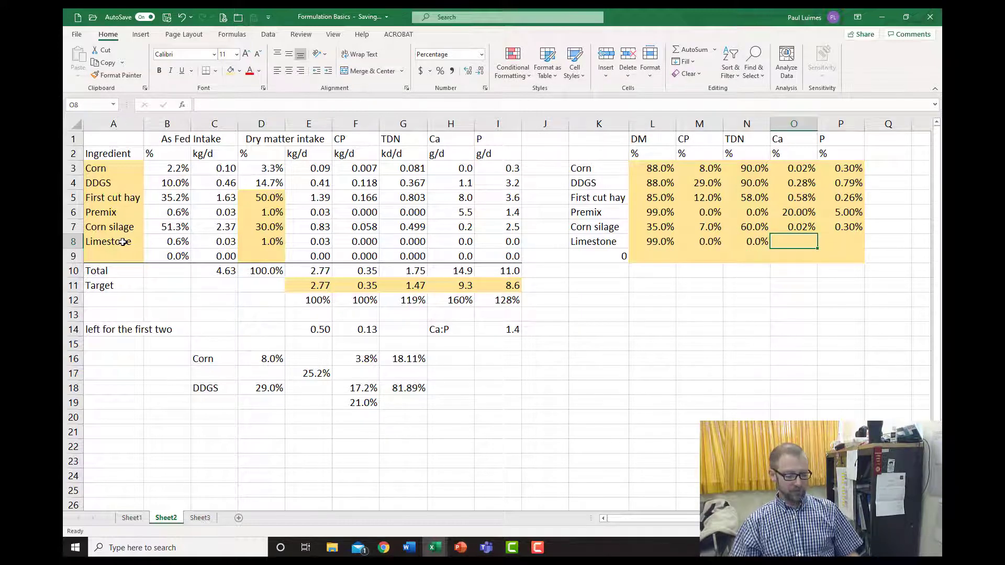
pyautogui.write('35')
pyautogui.press('Tab')
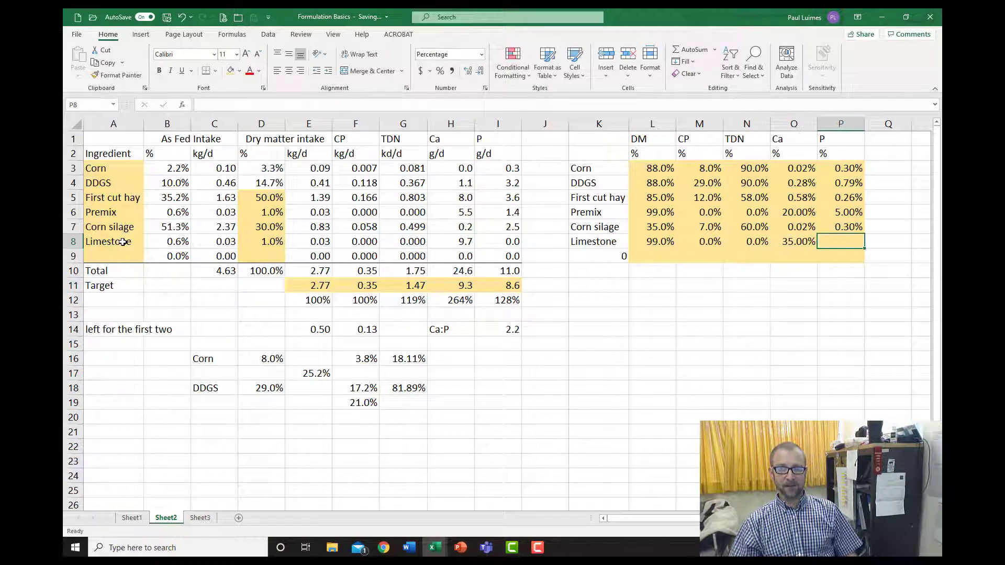
pyautogui.write('0')
pyautogui.press('Return')
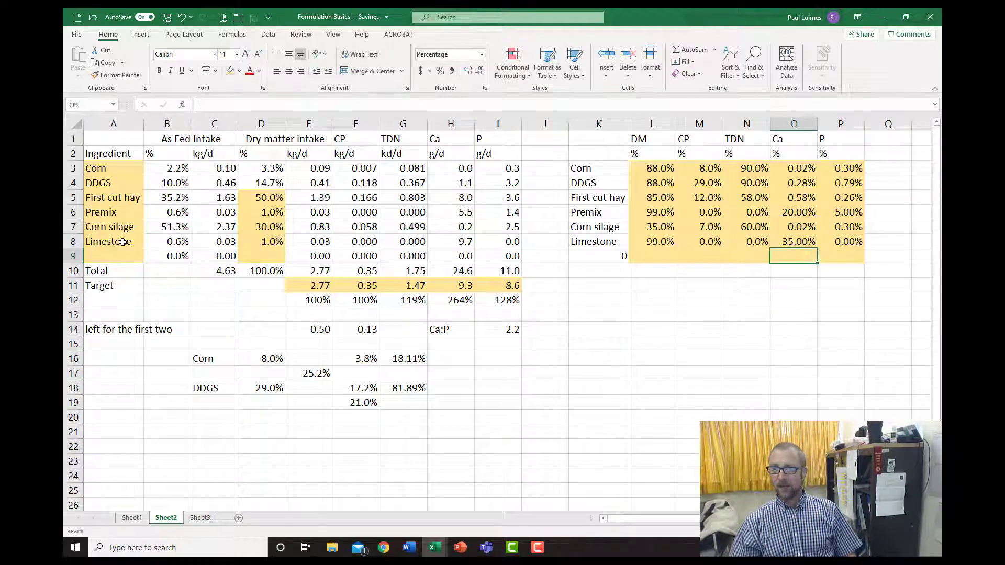
# Examine the calcium percentage of target in row 12 and the Ca:P ratio in I14
pyautogui.press('Left')
pyautogui.press('Left')
pyautogui.press('Left')
pyautogui.press('Left')
pyautogui.press('Left')
pyautogui.press('Left')
pyautogui.press('Left')
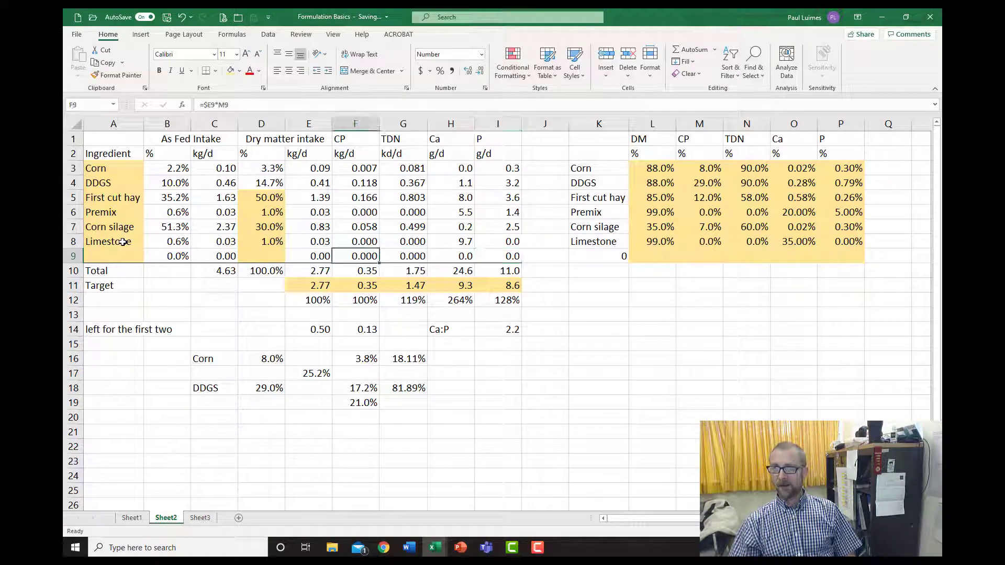
pyautogui.press('Down')
pyautogui.press('Down')
pyautogui.press('Right')
pyautogui.press('Right')
pyautogui.press('Right')
pyautogui.press('Down')
pyautogui.press('Down')
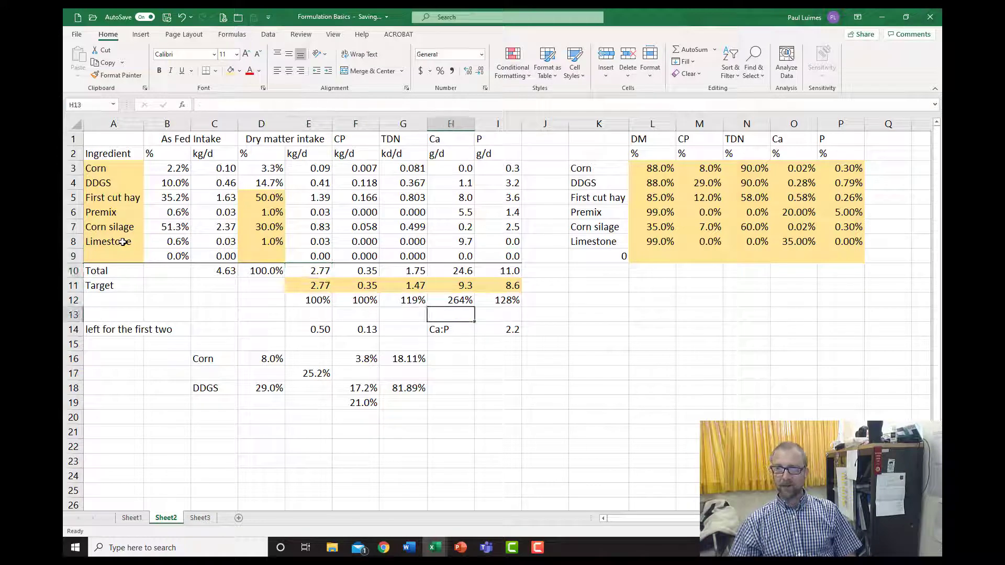
pyautogui.press('Down')
pyautogui.press('Right')
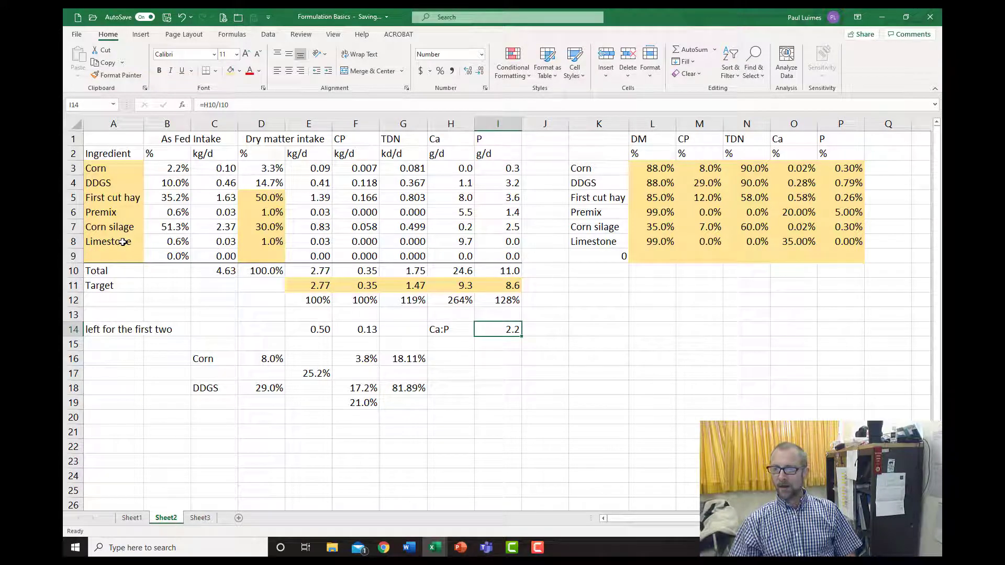
# Enter the heading Diet in K14 for a diet composition summary
pyautogui.press('Right')
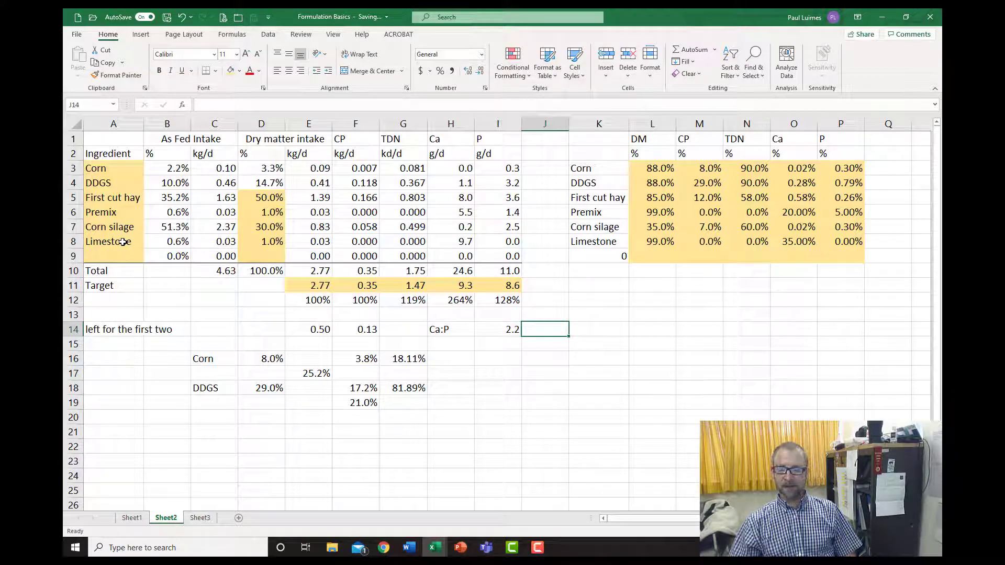
pyautogui.press('Right')
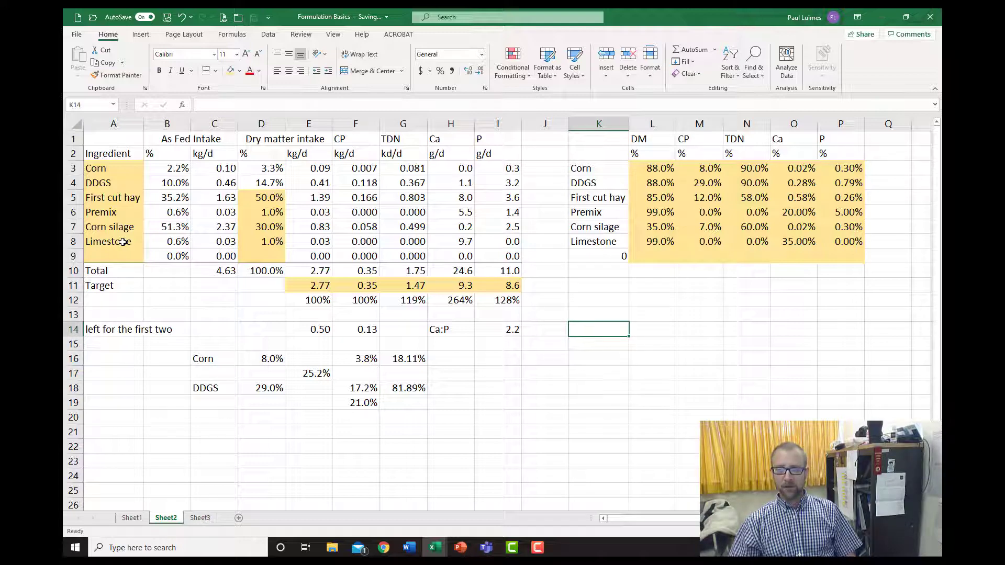
pyautogui.write('Diet')
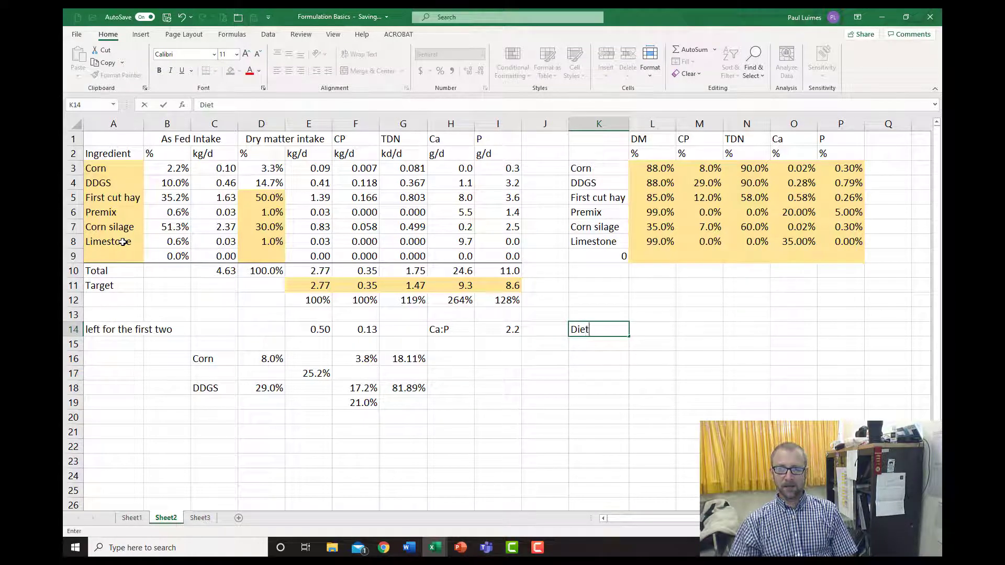
pyautogui.press('Return')
pyautogui.write('CP')
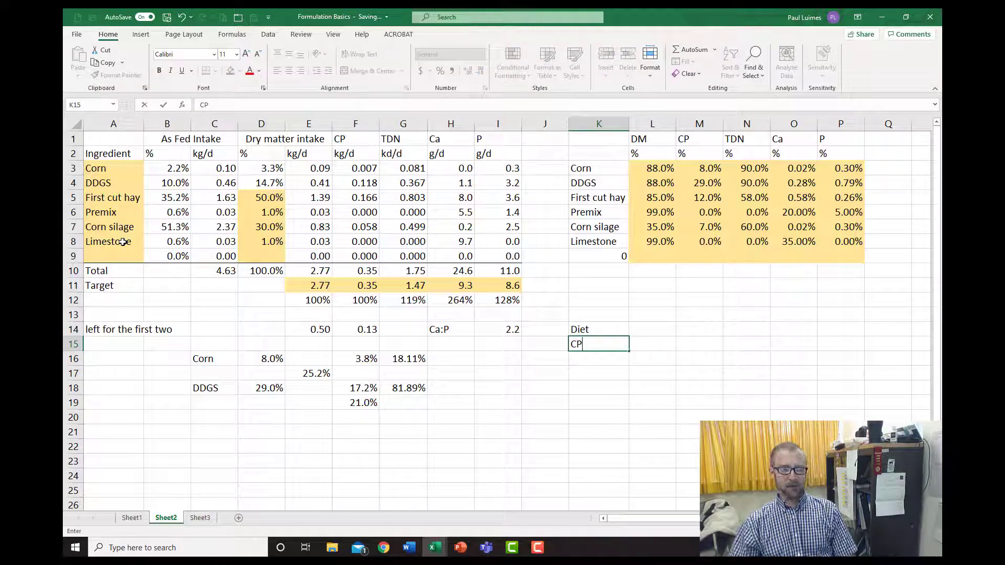
pyautogui.press('Return')
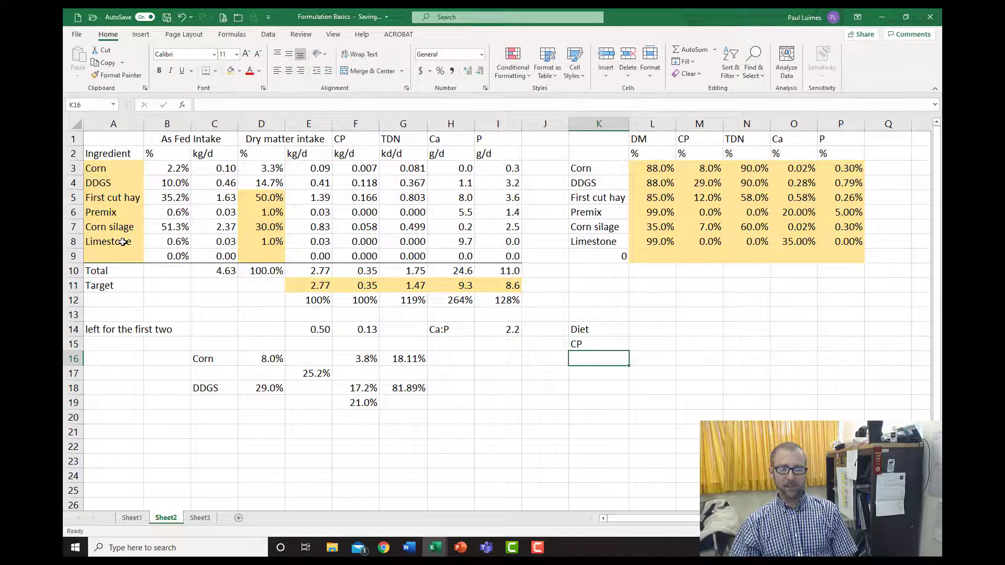
pyautogui.write('T')
pyautogui.press('Up')
pyautogui.press('Delete')
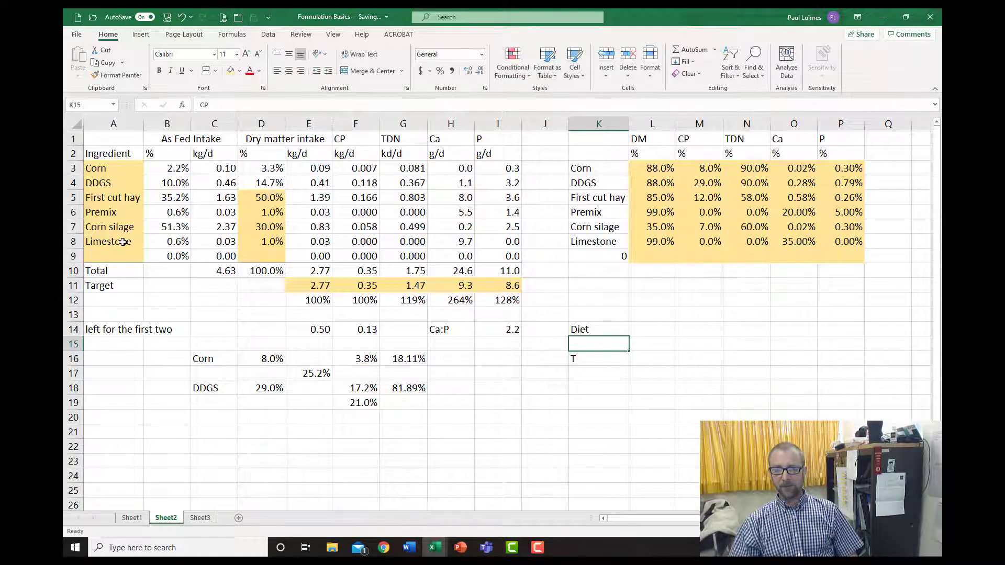
pyautogui.press('Down')
pyautogui.press('Up')
pyautogui.press('Down')
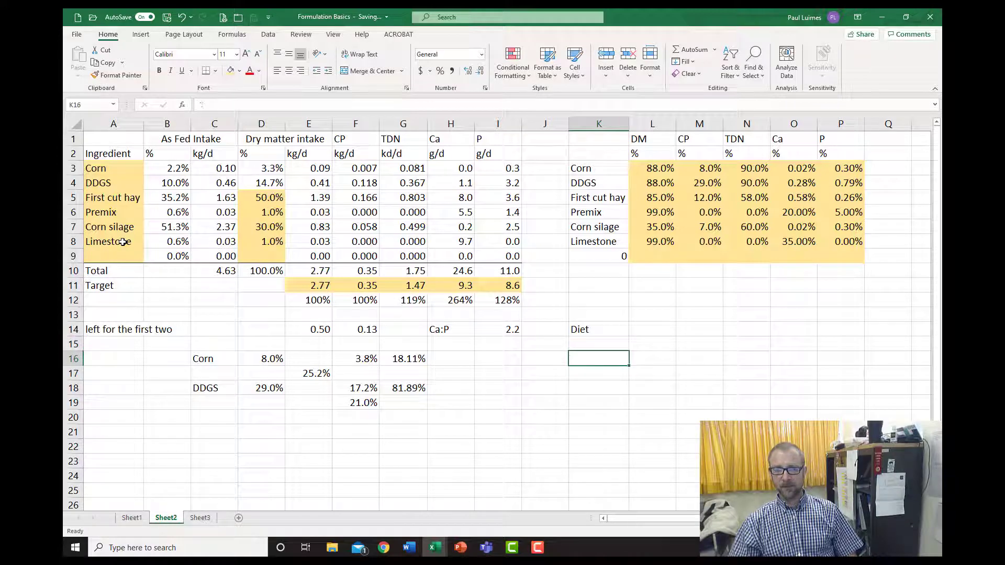
# List the nutrient labels DM, CP, TDN, Ca and P in K15 to K19 under the Diet heading
pyautogui.press('Up')
pyautogui.write('DM')
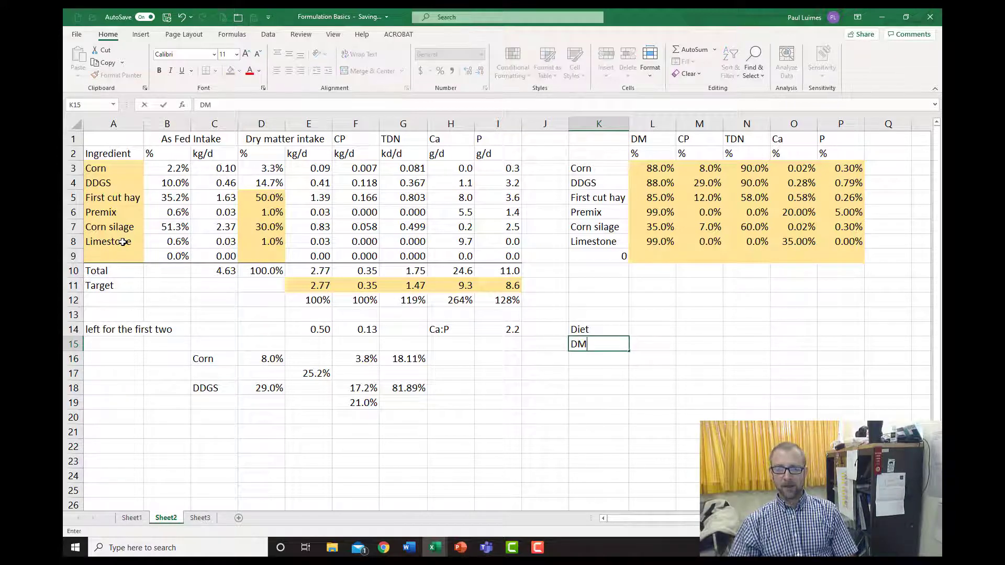
pyautogui.press('Return')
pyautogui.write('CP')
pyautogui.press('Return')
pyautogui.write('TDN')
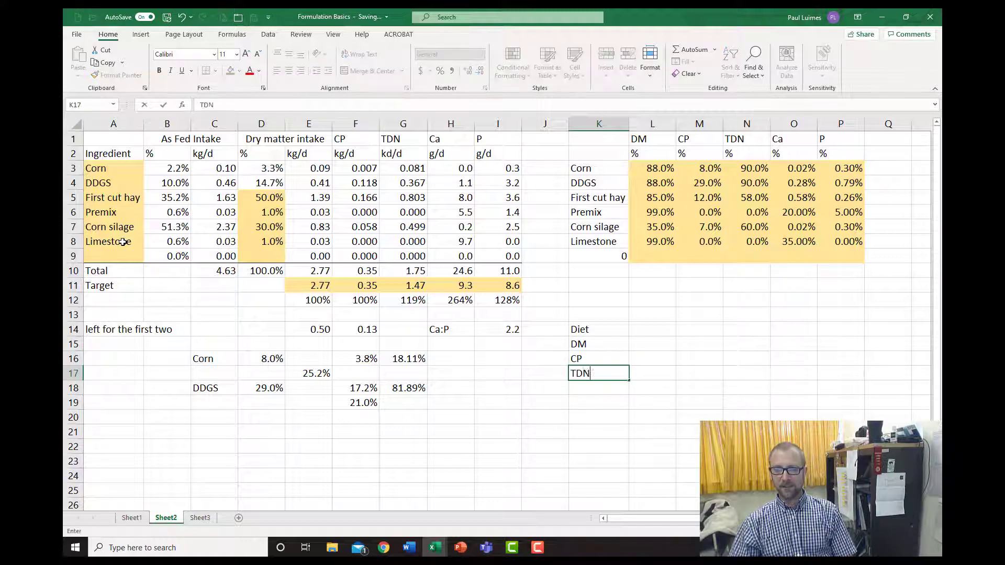
pyautogui.press('Return')
pyautogui.write('Ca')
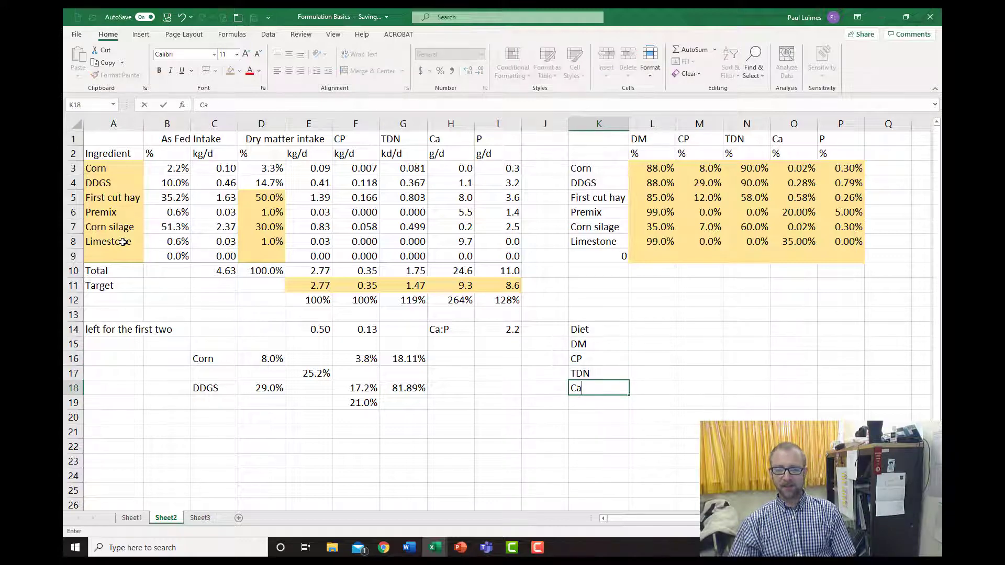
pyautogui.press('Return')
pyautogui.write('P')
pyautogui.press('Right')
pyautogui.press('Up')
pyautogui.press('Up')
pyautogui.press('Up')
pyautogui.press('Up')
pyautogui.press('Up')
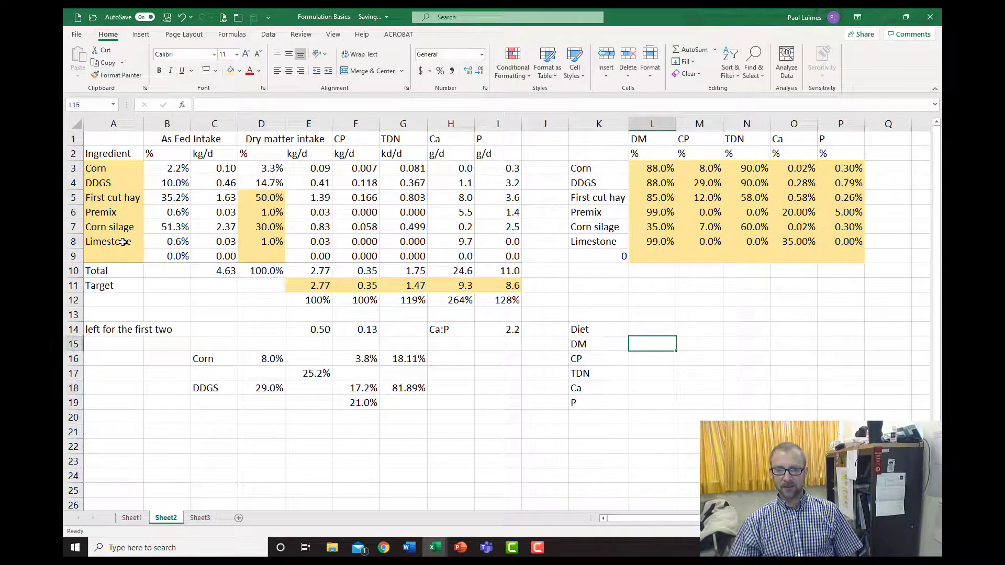
# Add the column headings Req in L14 and Supply in M14 beside the Diet heading
pyautogui.write('Req')
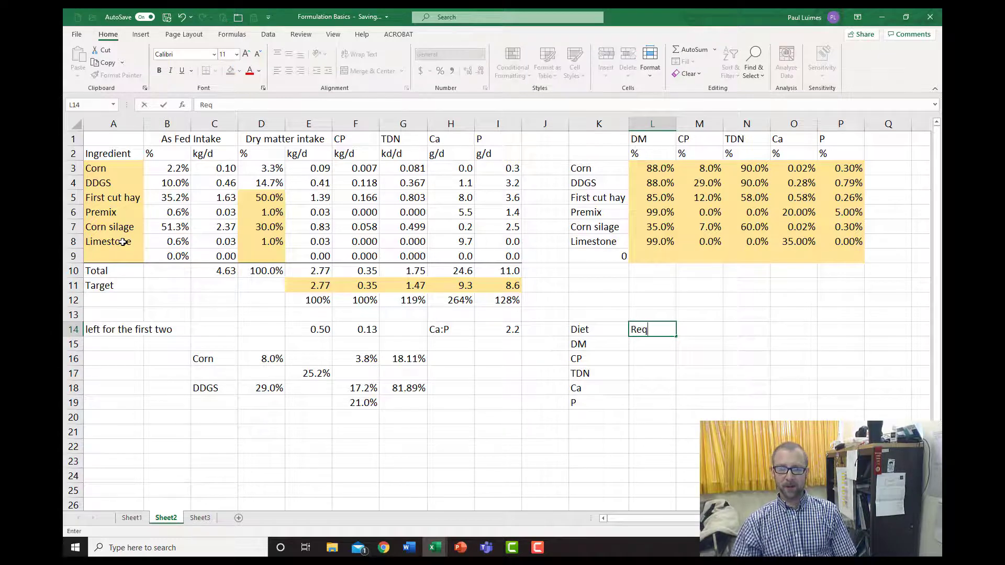
pyautogui.press('Right')
pyautogui.write('Supp')
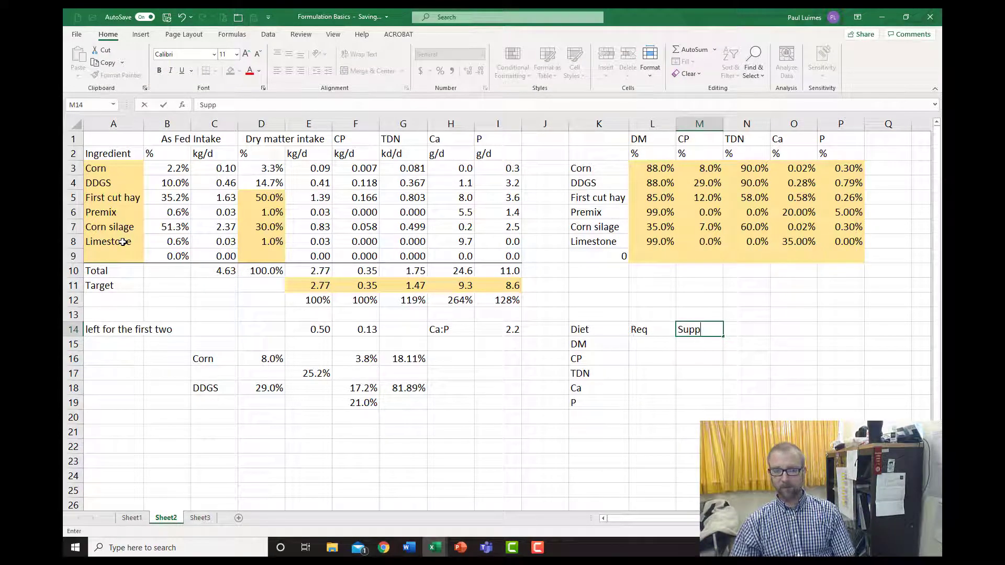
pyautogui.write('ly')
pyautogui.press('Return')
pyautogui.press('Left')
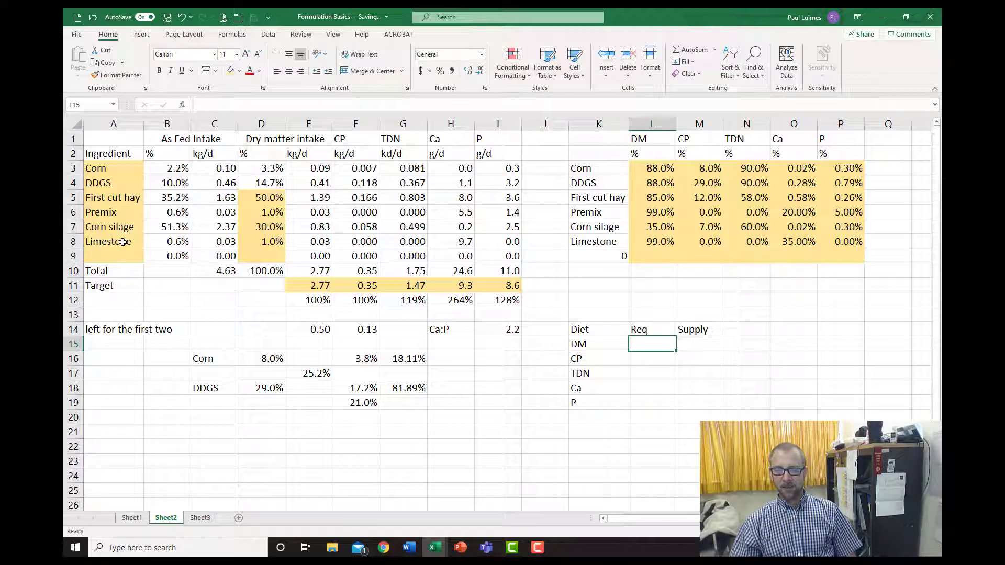
# Calculate the diet's DM supply in M15 as total dry matter intake over total as-fed intake, =E10/C10
pyautogui.press('Right')
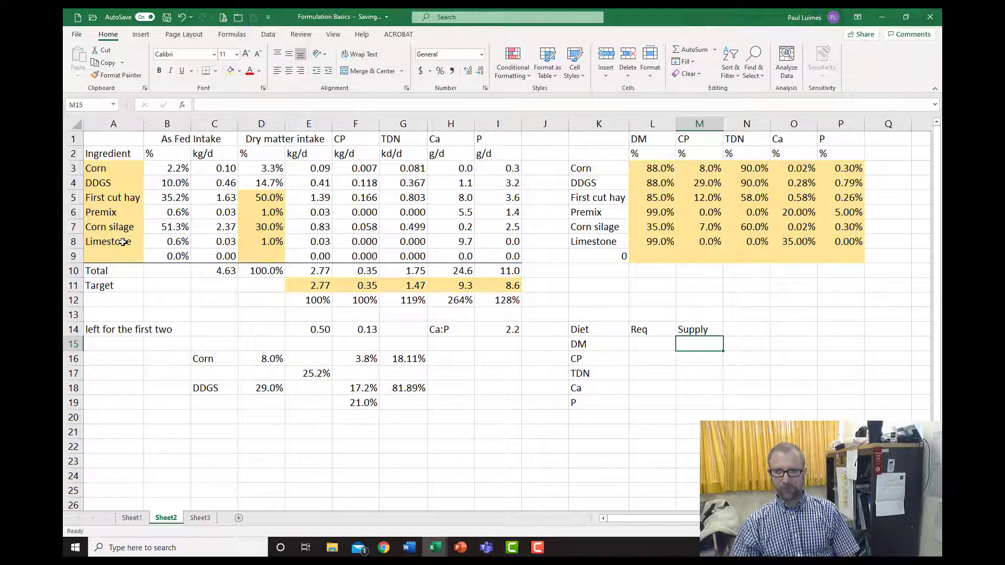
pyautogui.write('=')
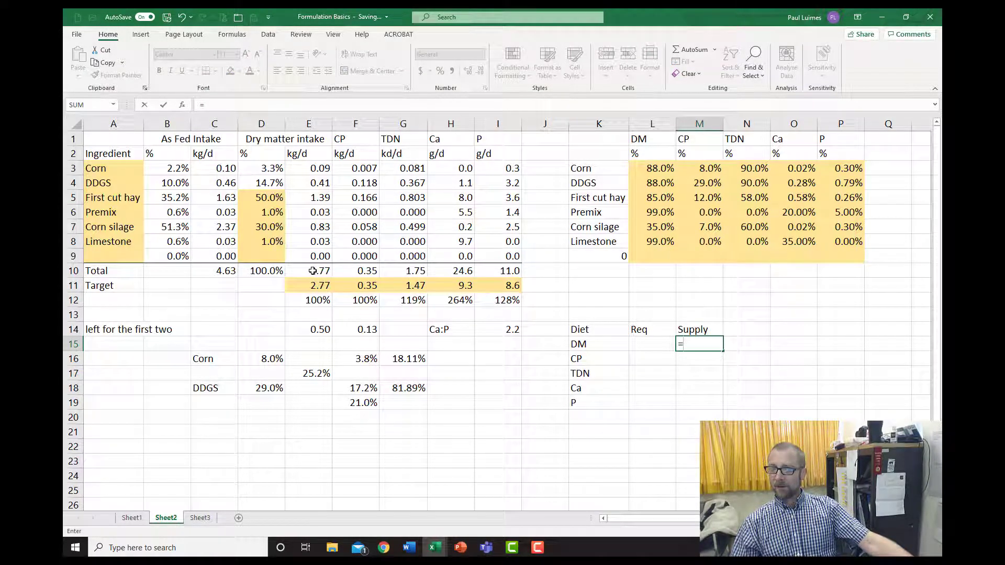
pyautogui.click(311, 270)
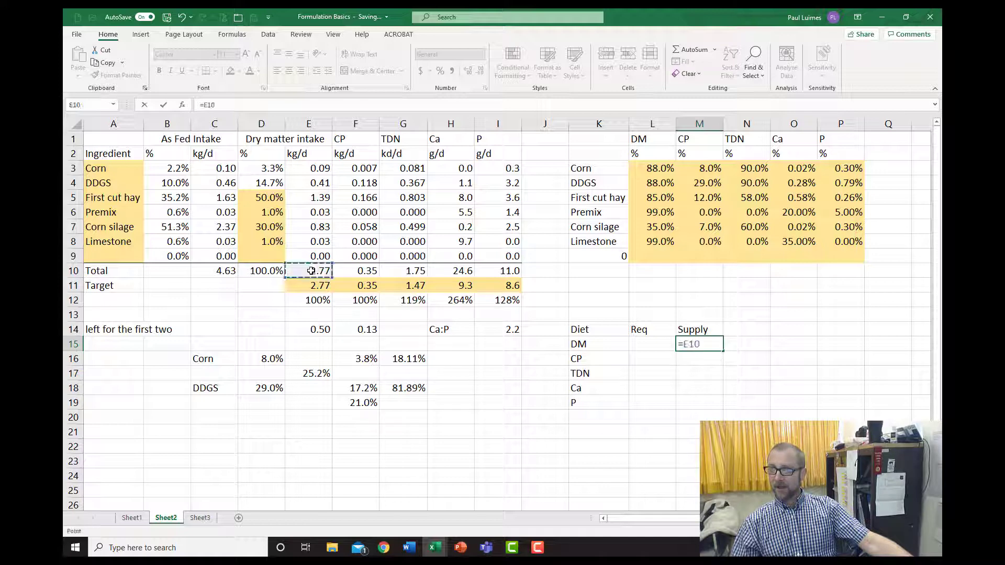
pyautogui.write('/')
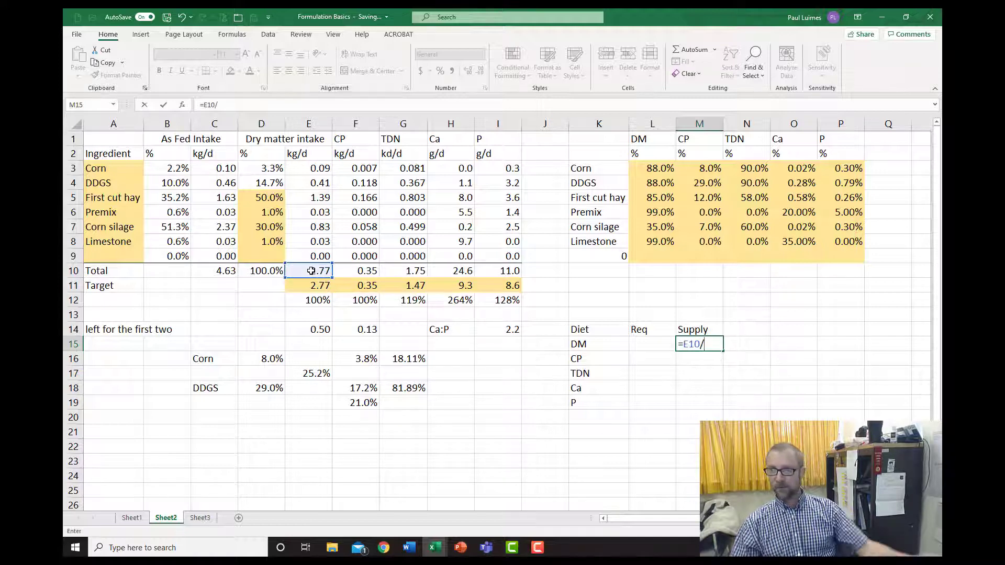
pyautogui.click(227, 271)
pyautogui.hotkey('ctrl', 'Return')
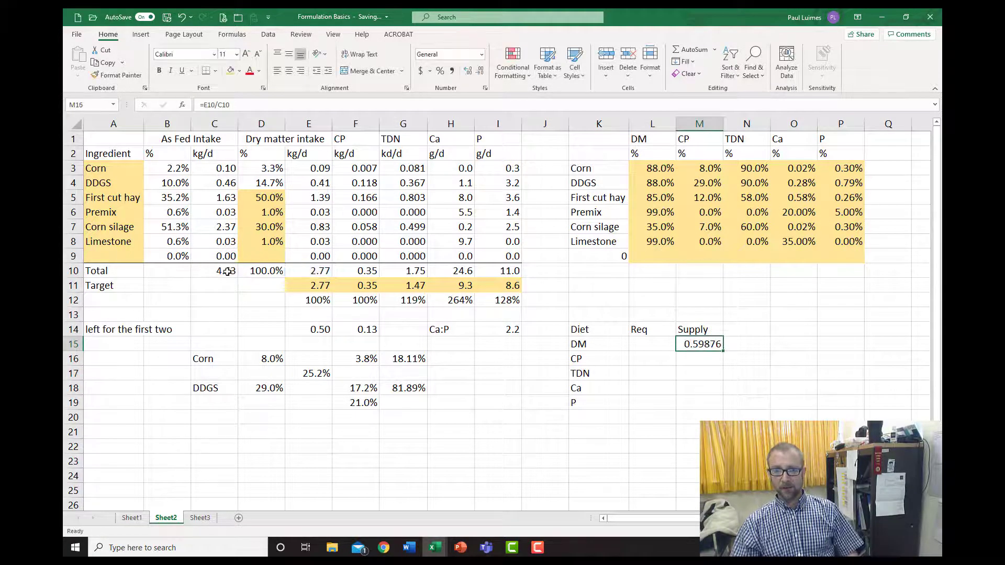
# Format the Req and Supply cells L15:M19 as percentages with one decimal place
pyautogui.click(440, 70)
pyautogui.click(467, 71)
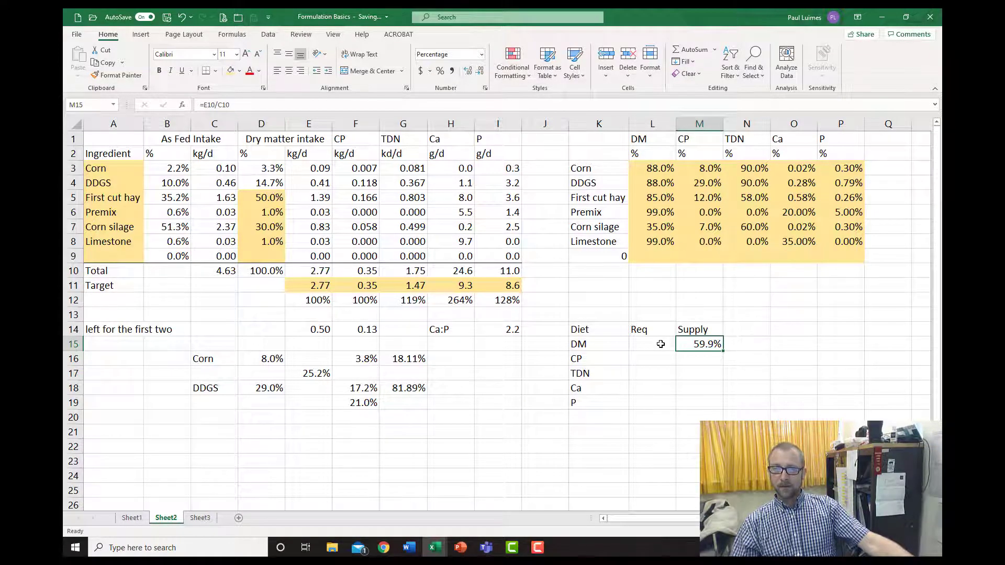
pyautogui.moveTo(660, 341); pyautogui.dragTo(688, 398)
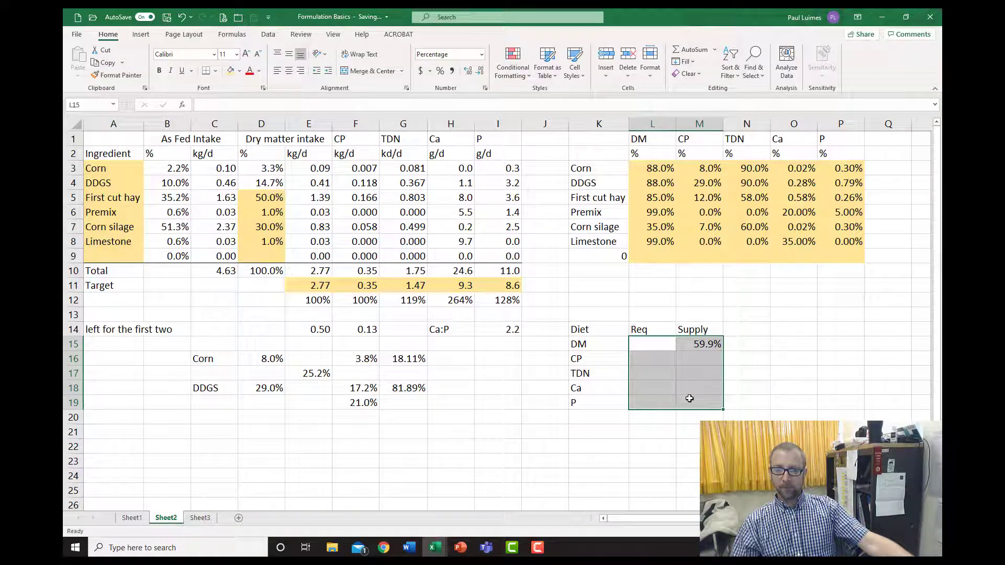
pyautogui.click(440, 71)
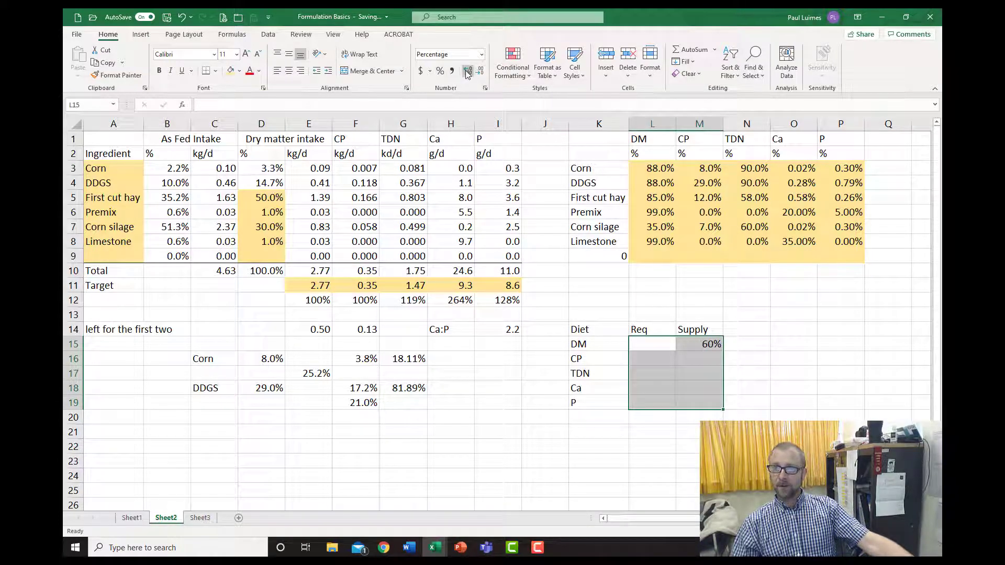
pyautogui.click(467, 72)
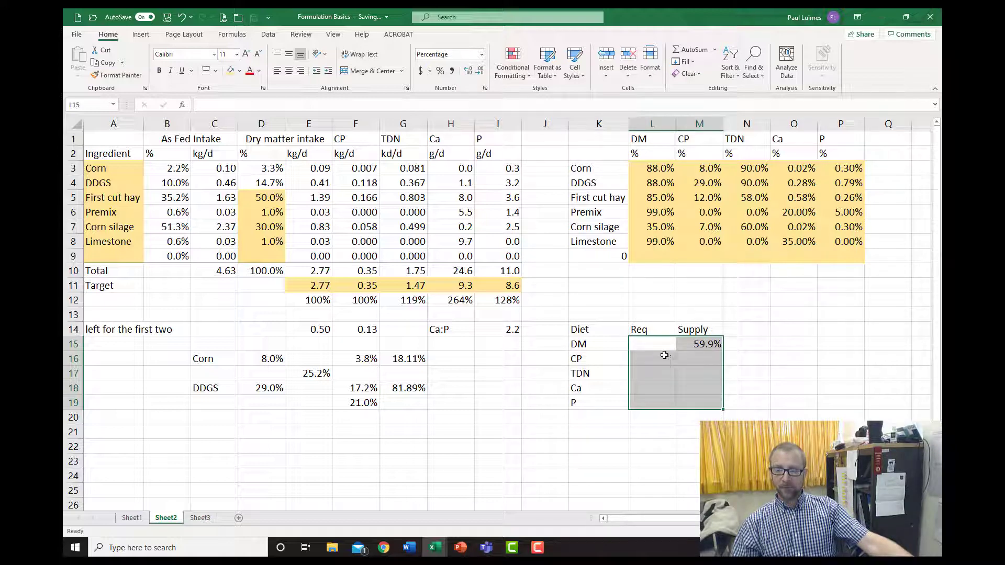
# Calculate the diet's CP supply in M16 as total CP over total dry matter intake, =F10/E10
pyautogui.click(693, 357)
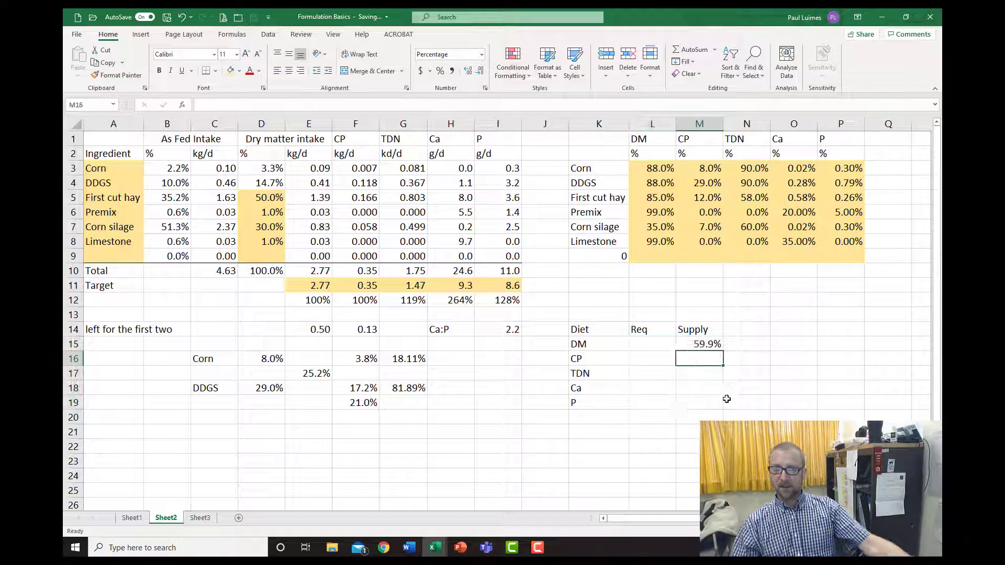
pyautogui.write('=')
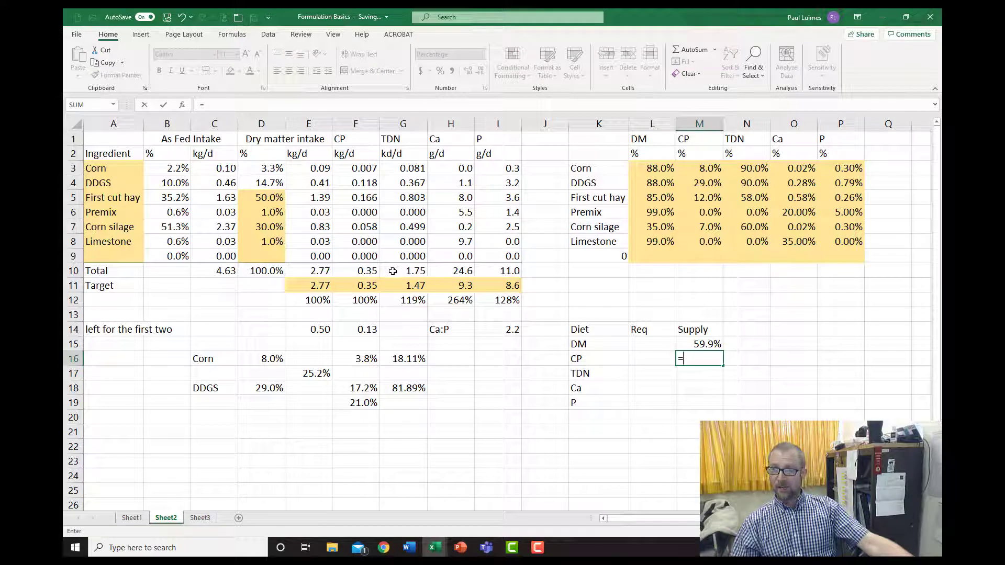
pyautogui.click(365, 270)
pyautogui.write('/')
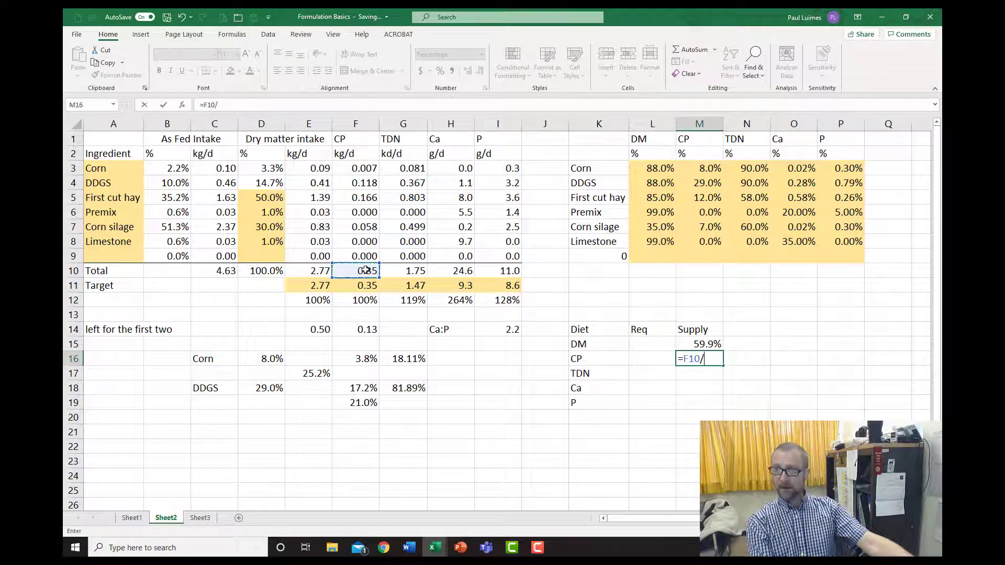
pyautogui.click(318, 270)
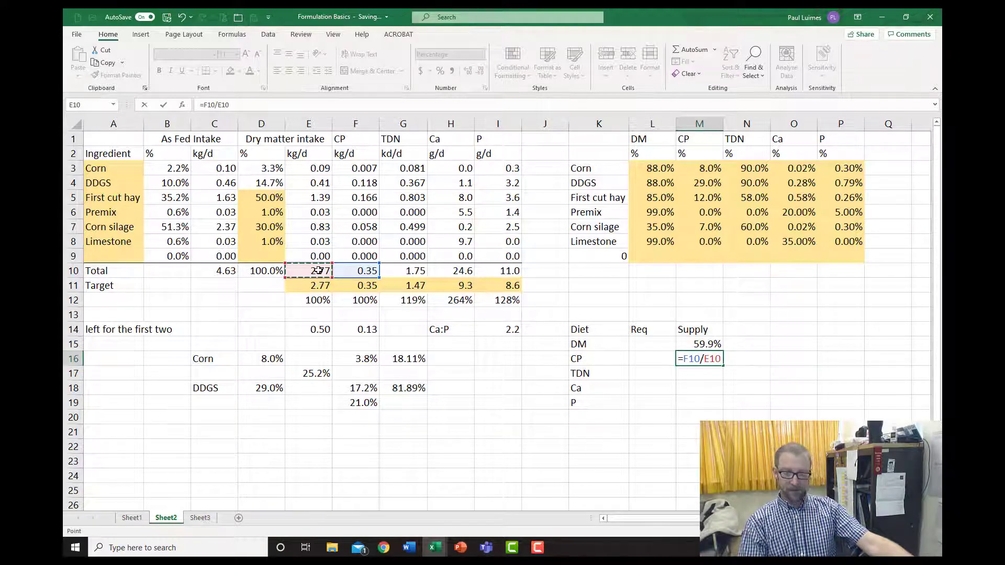
pyautogui.press('Return')
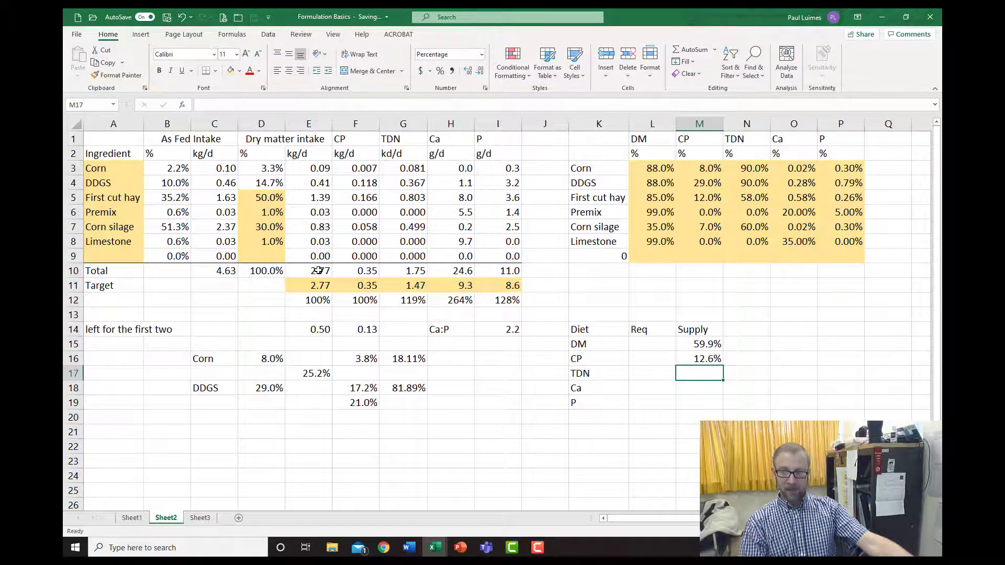
# Calculate the diet's TDN supply in M17 as total TDN over total dry matter intake, =G10/E10
pyautogui.write('=')
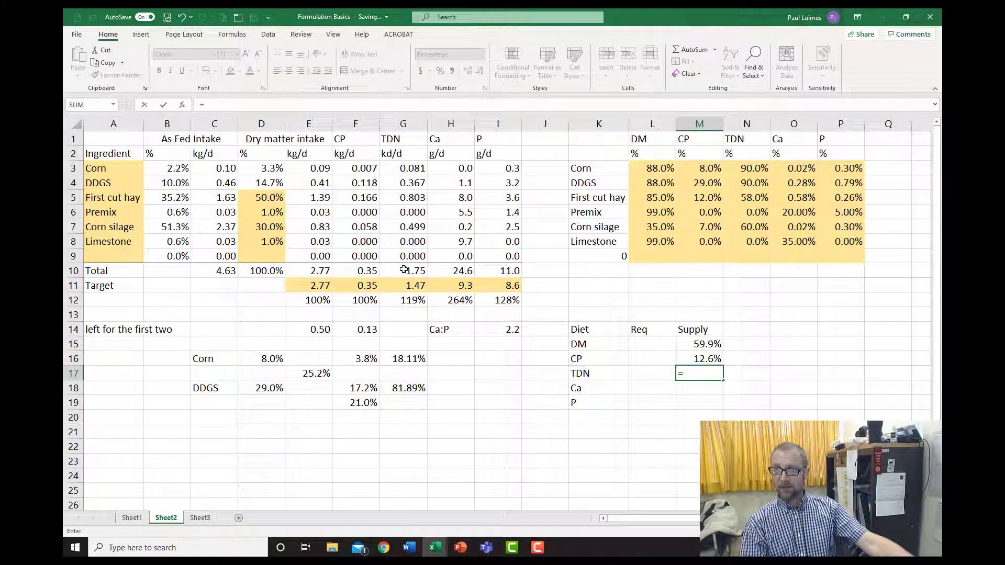
pyautogui.click(404, 270)
pyautogui.write('/')
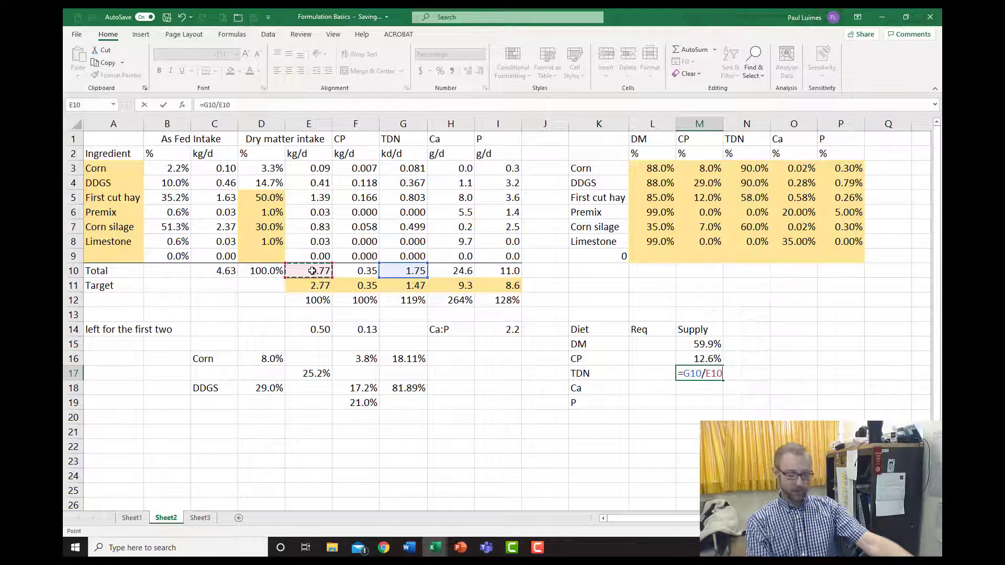
pyautogui.press('Return')
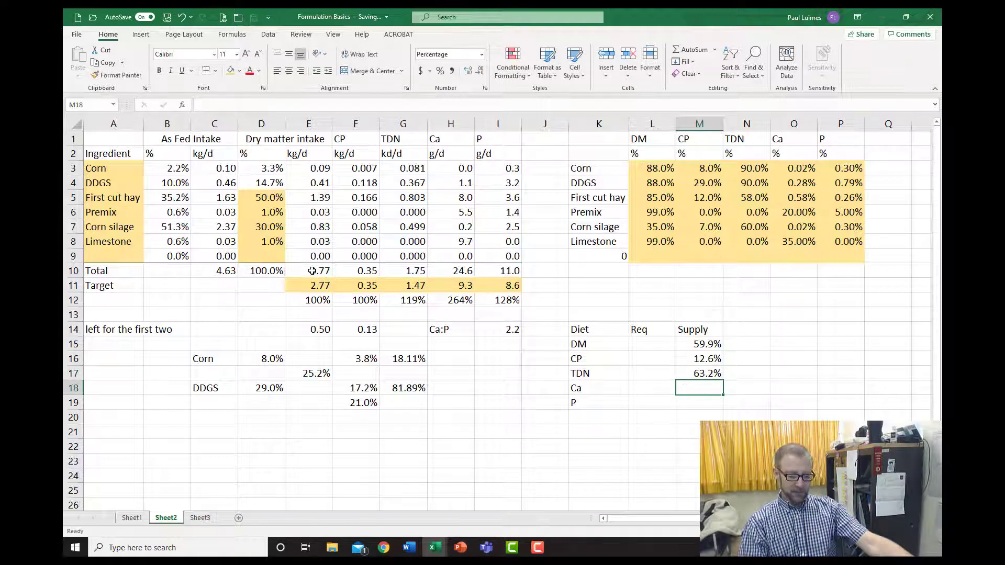
# Calculate the diet's Ca supply in M18 with =(H10/1000)/E10 and show it with two decimal places
pyautogui.write('=')
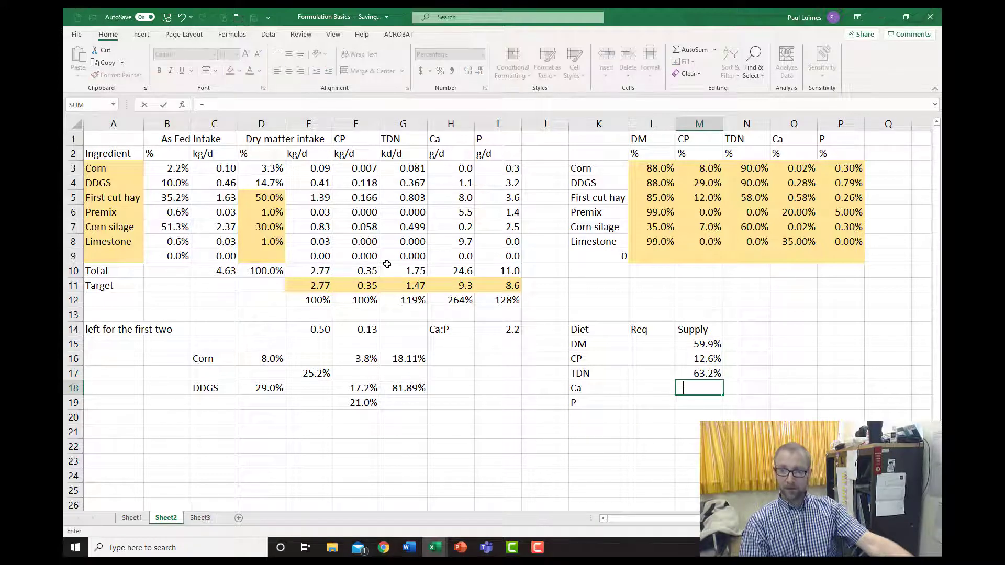
pyautogui.click(447, 270)
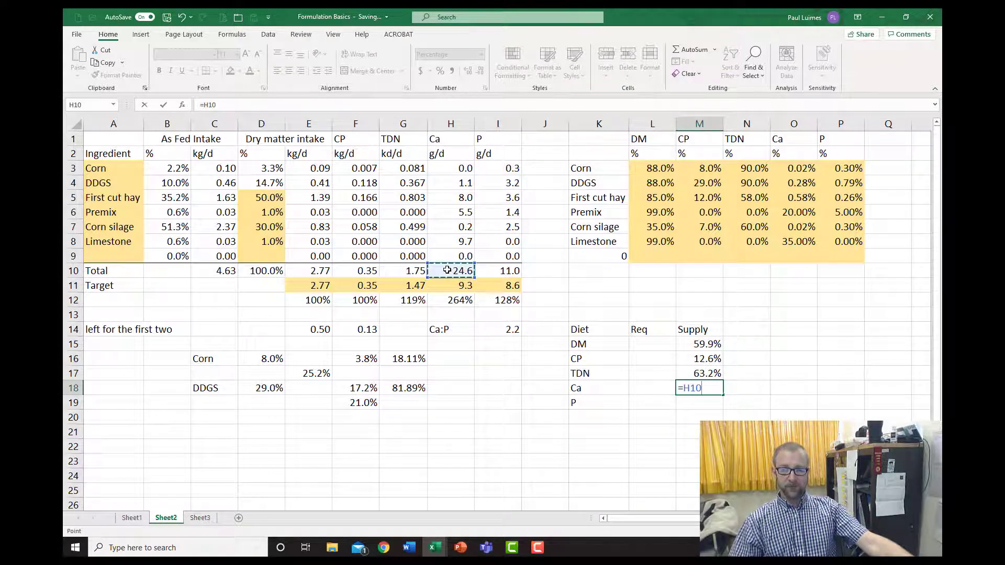
pyautogui.click(683, 388)
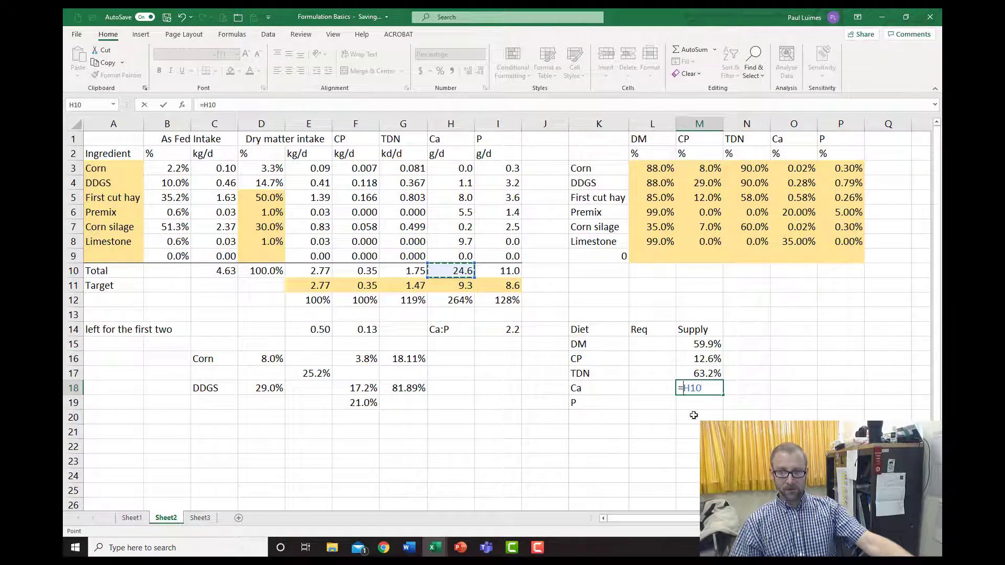
pyautogui.write('(H10')
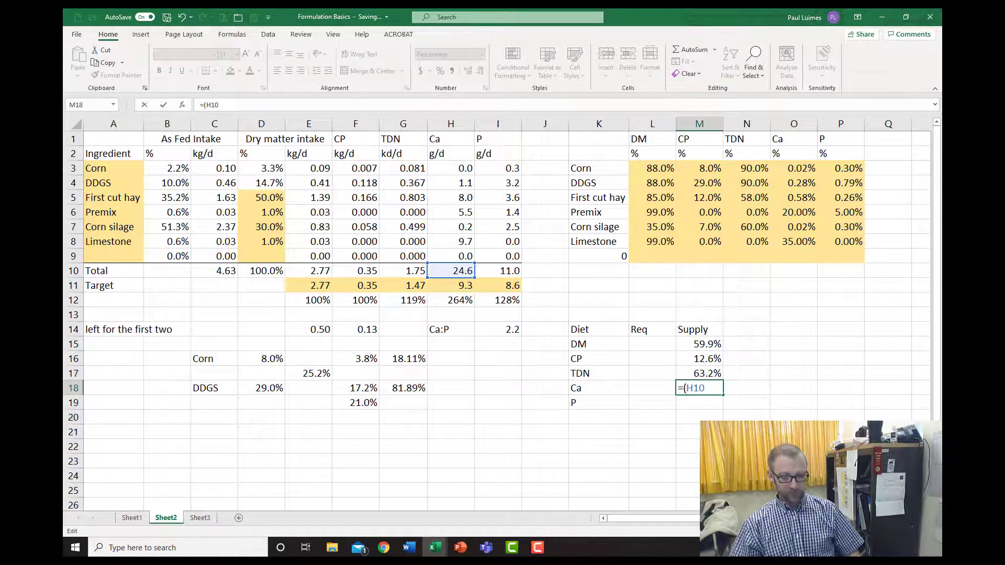
pyautogui.write('/1')
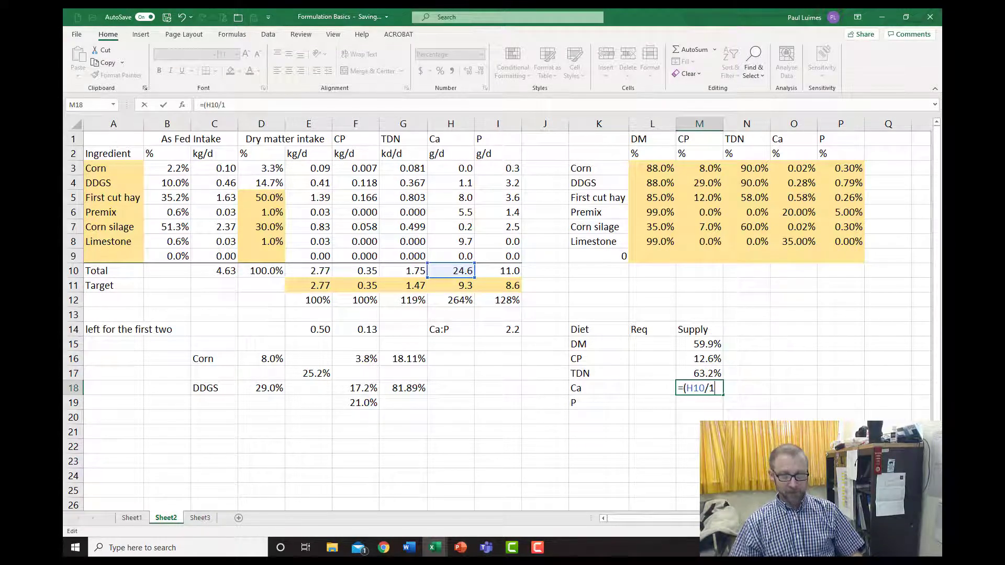
pyautogui.write('000')
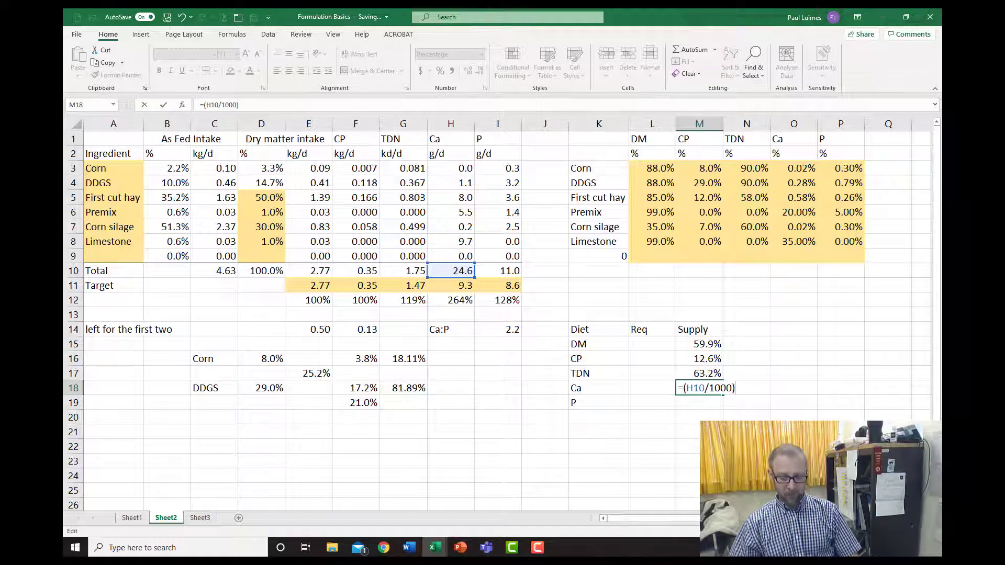
pyautogui.write(')/')
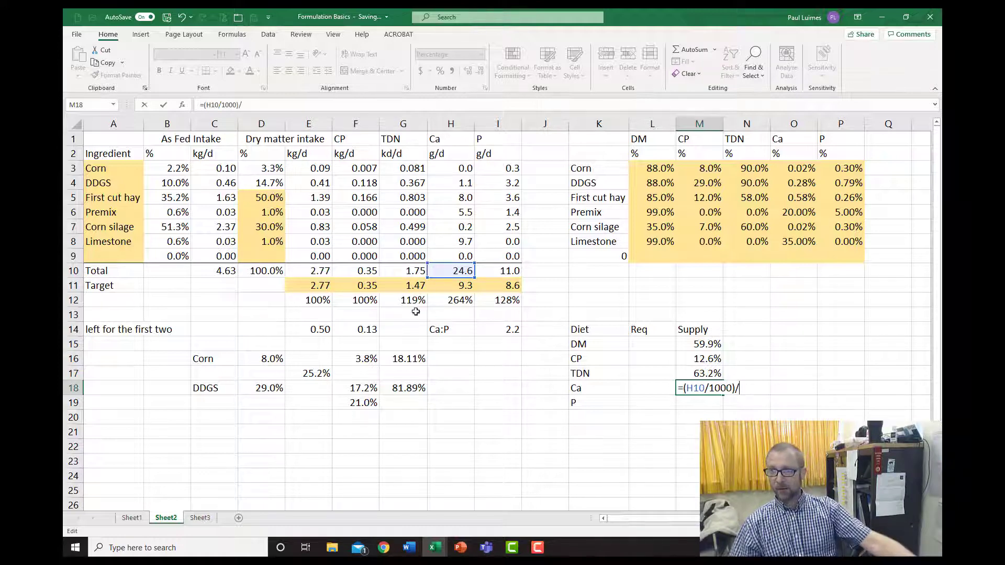
pyautogui.click(318, 271)
pyautogui.hotkey('ctrl', 'Return')
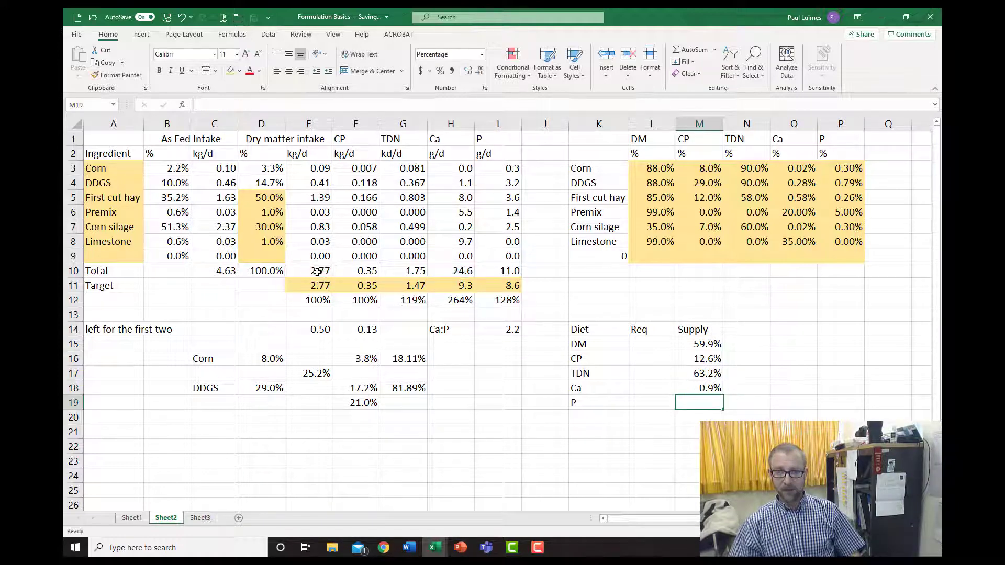
pyautogui.click(467, 71)
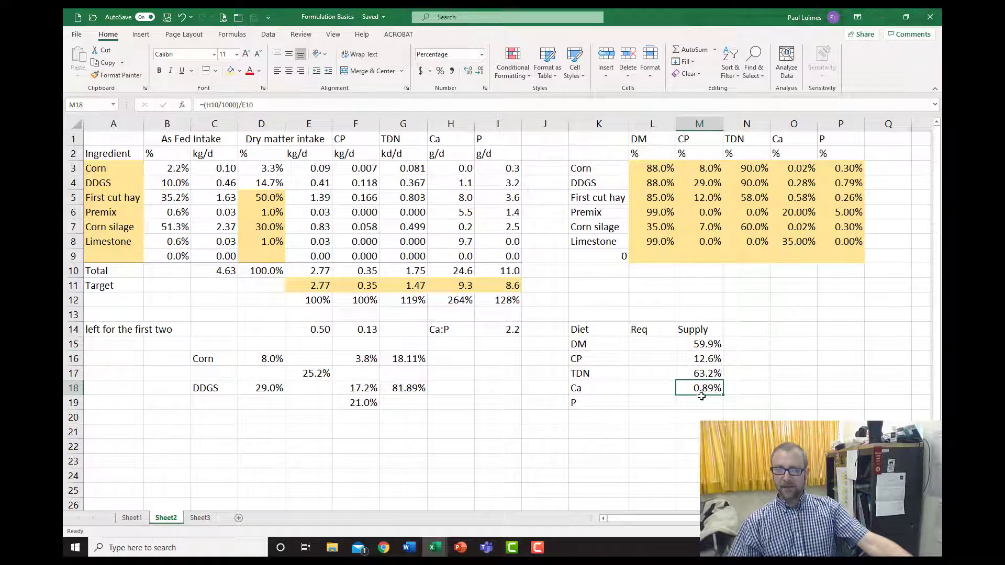
# Calculate the diet's P supply in M19 with =(I10/1000)/E10 and show it with two decimal places
pyautogui.click(701, 403)
pyautogui.write('=')
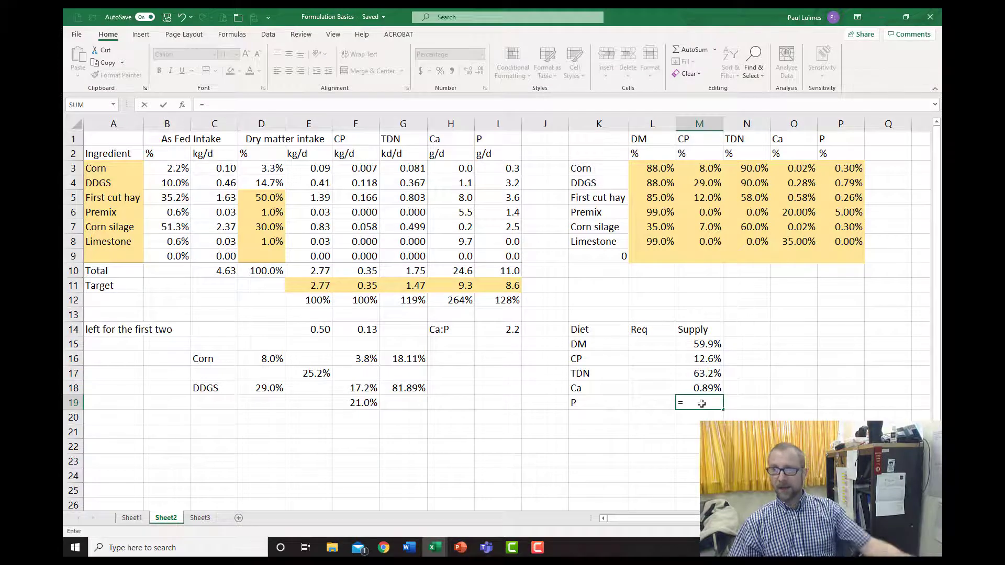
pyautogui.write('(')
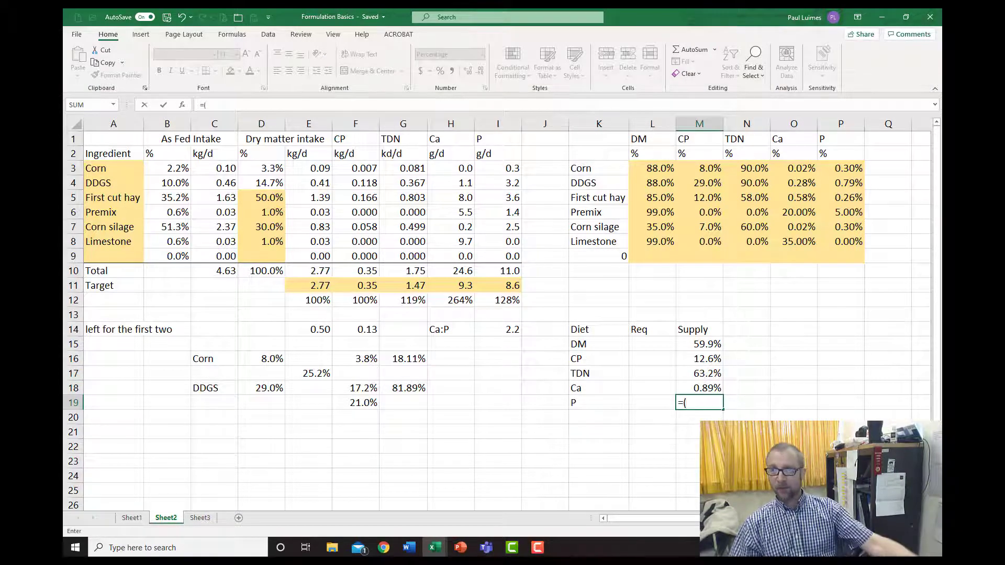
pyautogui.click(508, 270)
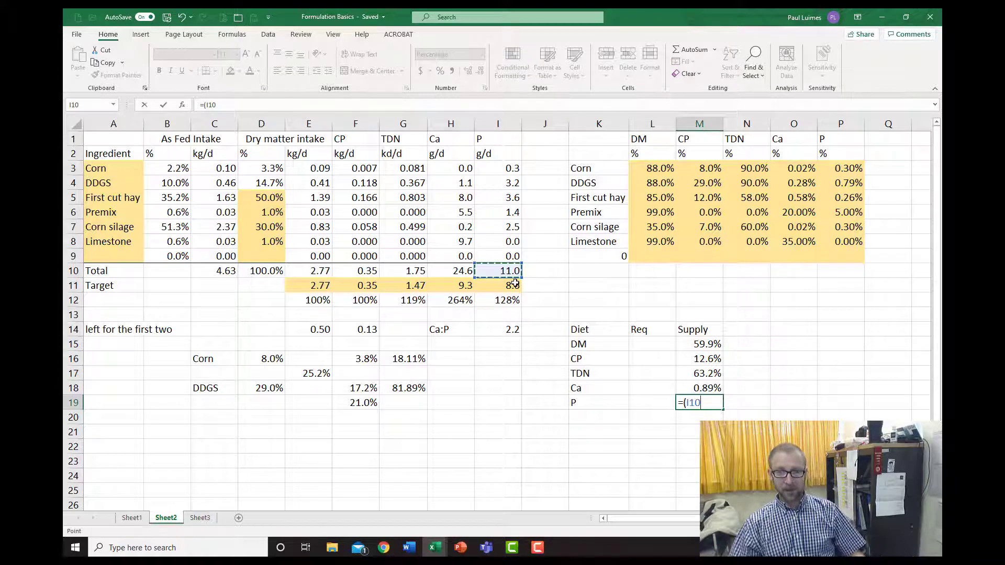
pyautogui.write('/')
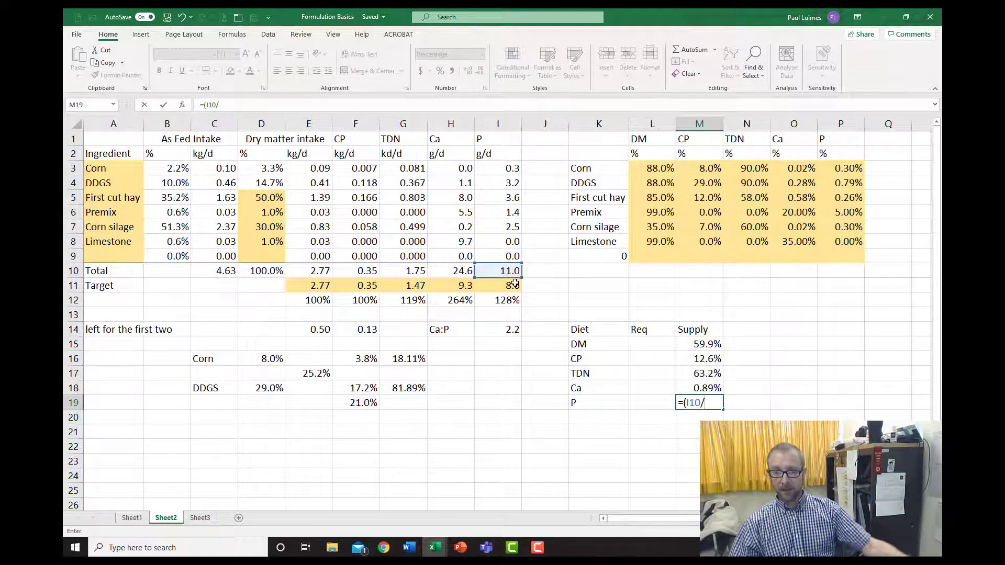
pyautogui.write('1000')
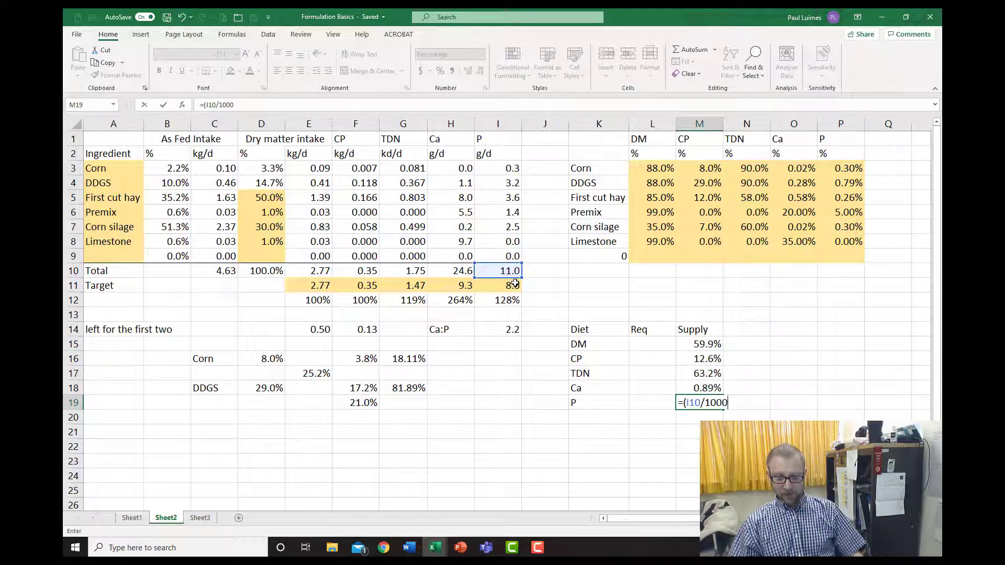
pyautogui.write(')')
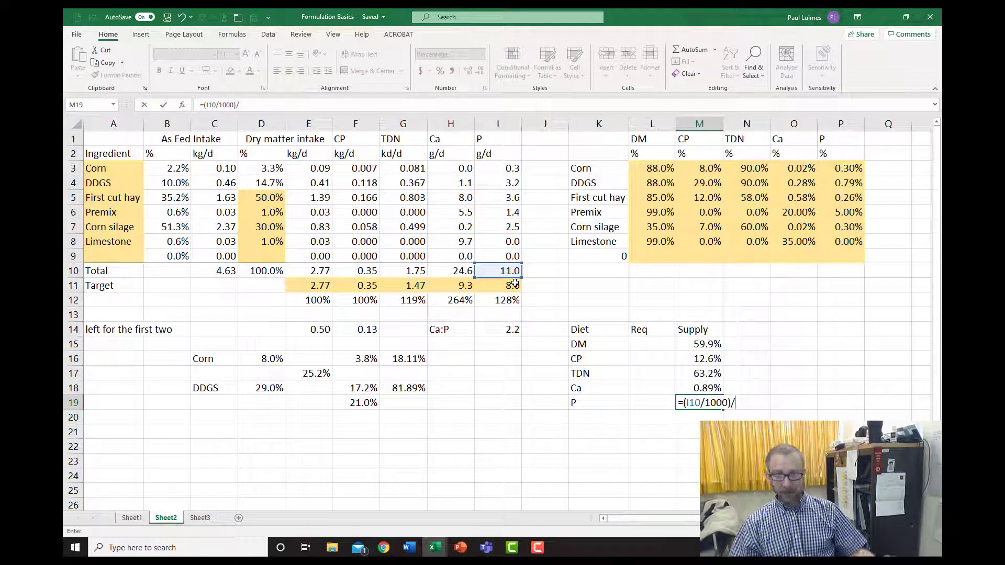
pyautogui.write('/')
pyautogui.click(321, 271)
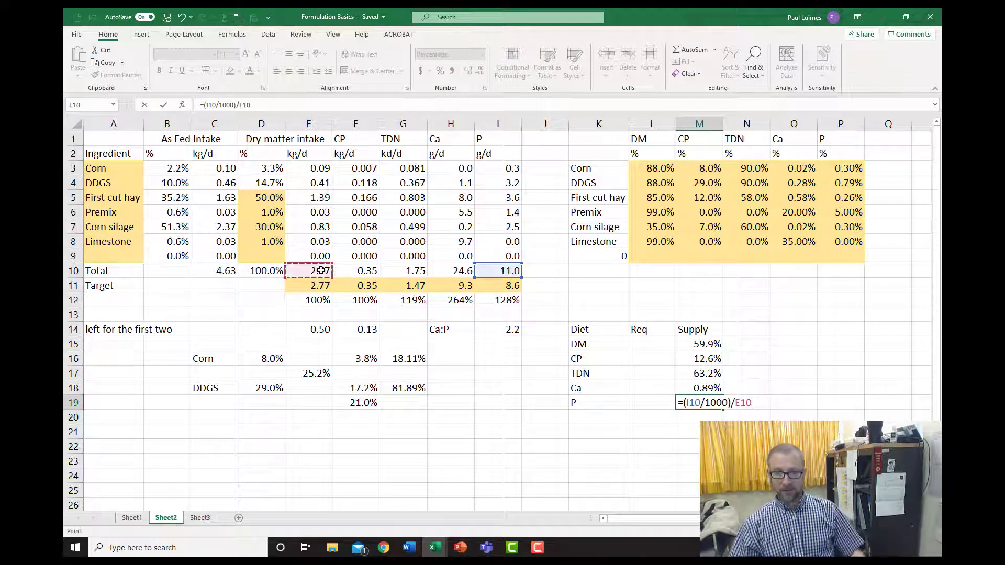
pyautogui.press('Return')
pyautogui.press('Up')
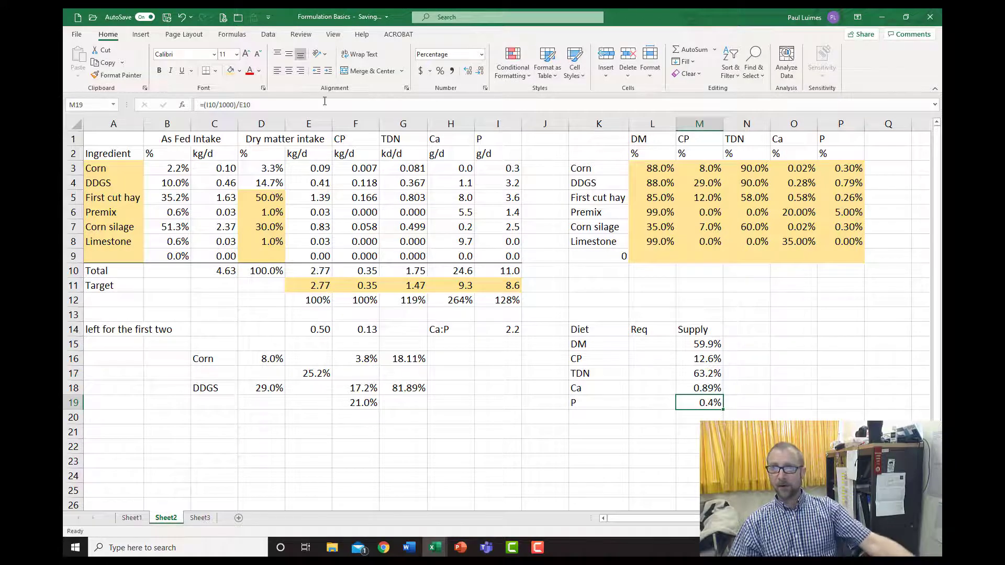
pyautogui.click(469, 72)
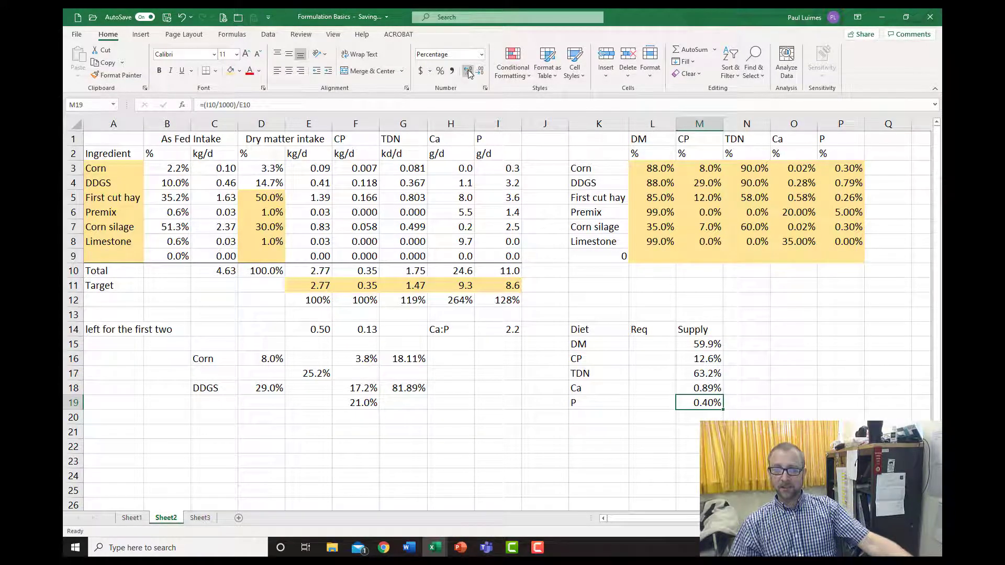
# Calculate the required CP percentage in L16 as target CP over target dry matter intake, =F11/E11
pyautogui.click(651, 358)
pyautogui.write('=')
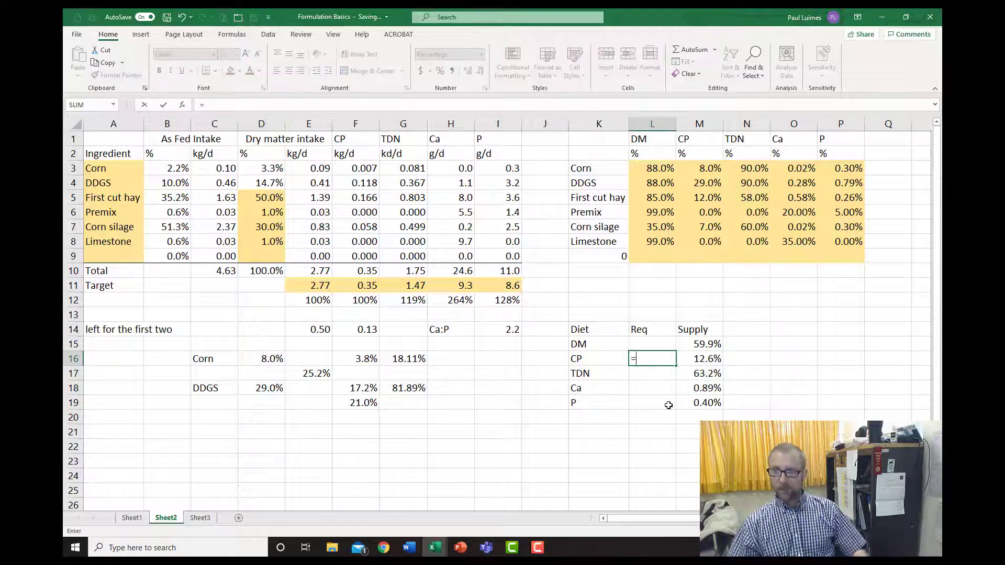
pyautogui.click(371, 285)
pyautogui.write('/')
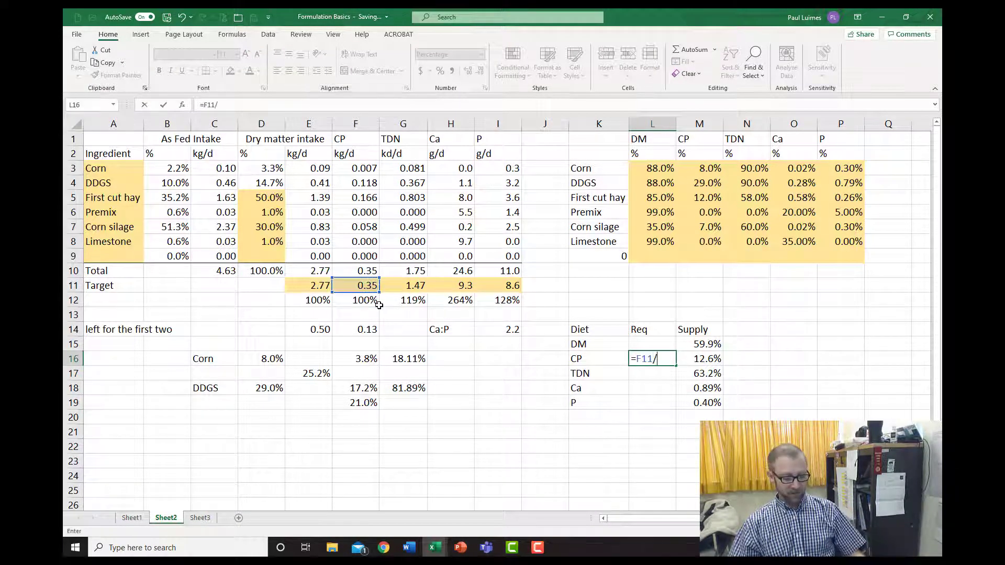
pyautogui.click(325, 287)
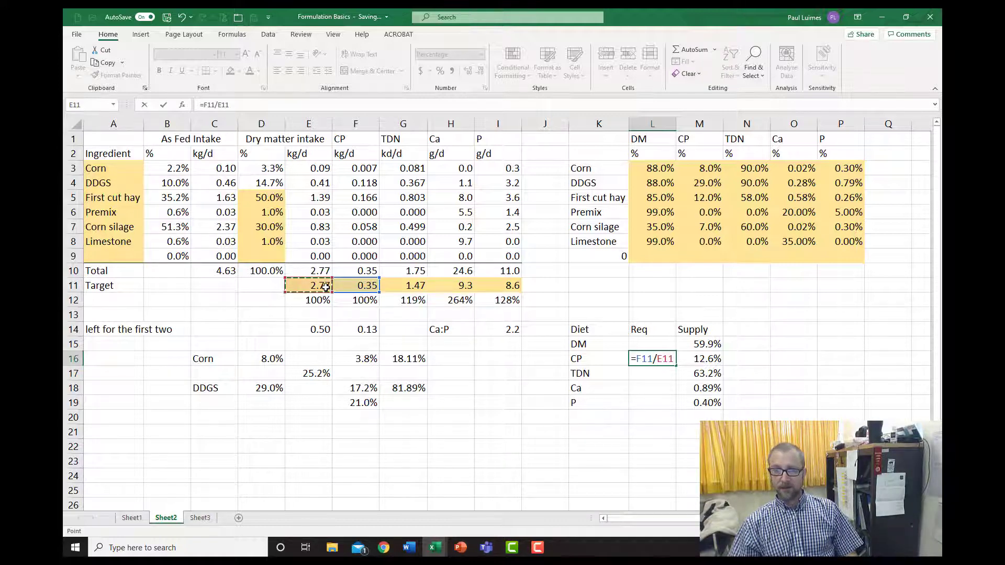
pyautogui.press('Return')
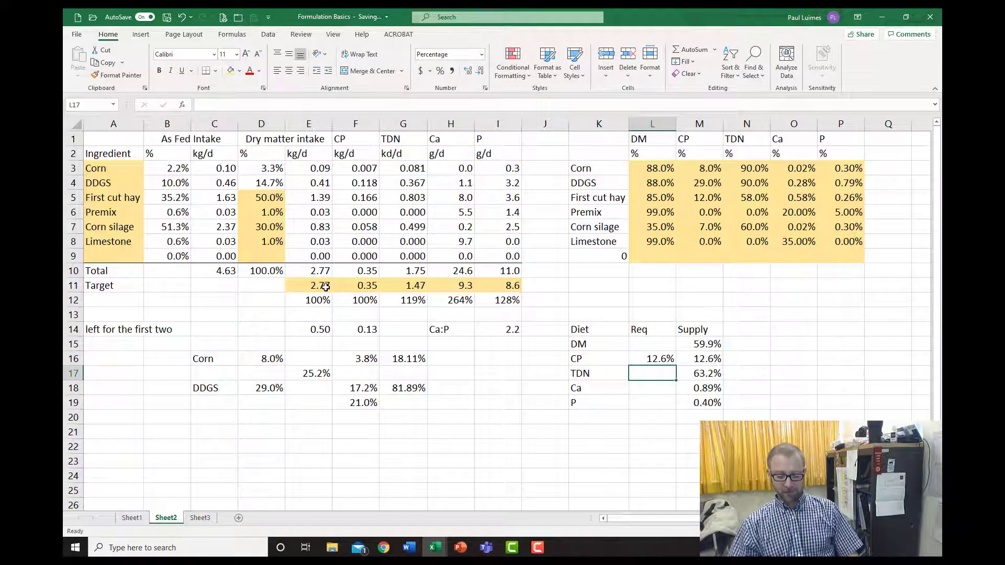
# Calculate the required TDN percentage in L17 as target TDN over target dry matter intake, =G11/E11
pyautogui.write('=')
pyautogui.click(416, 284)
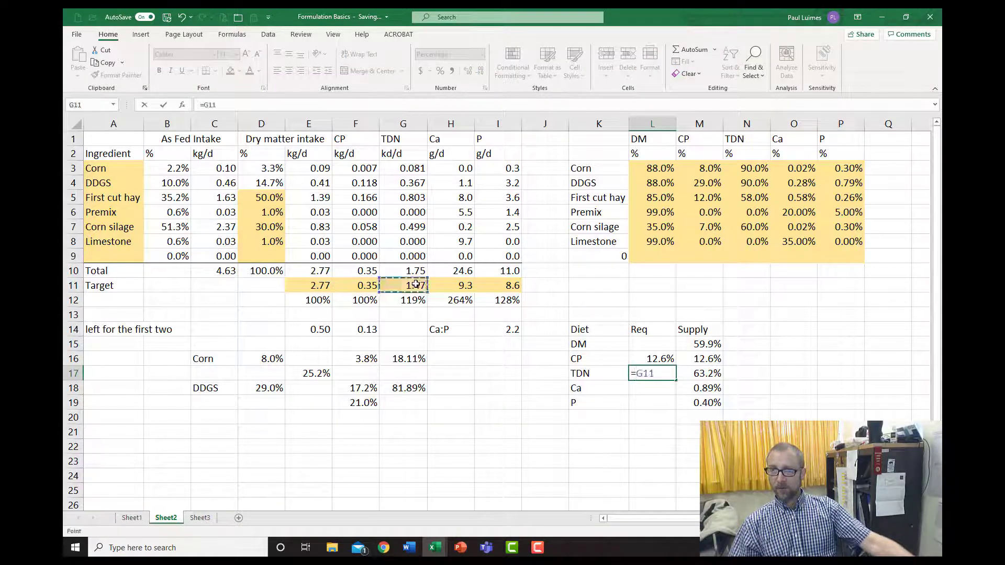
pyautogui.write('/')
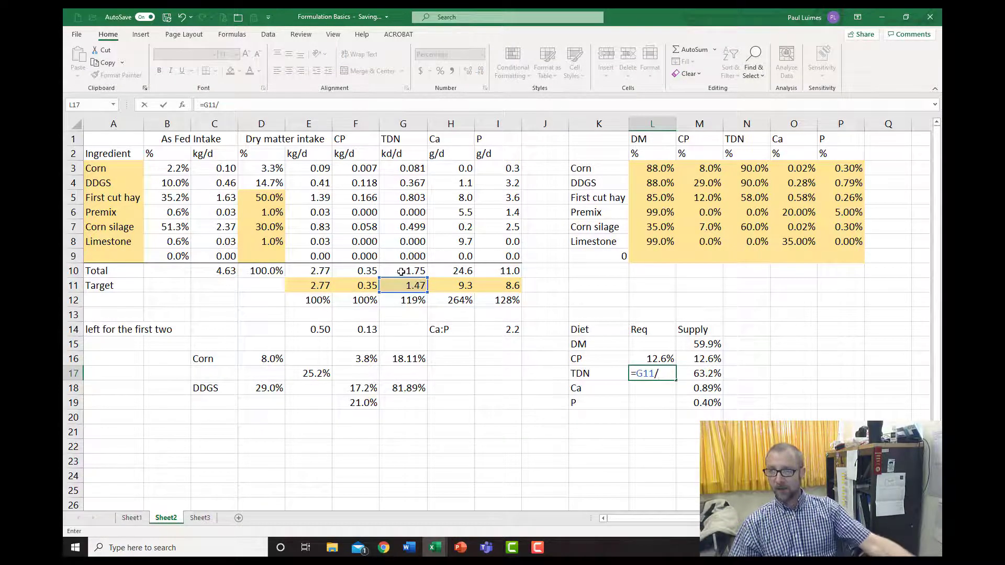
pyautogui.click(330, 285)
pyautogui.press('Return')
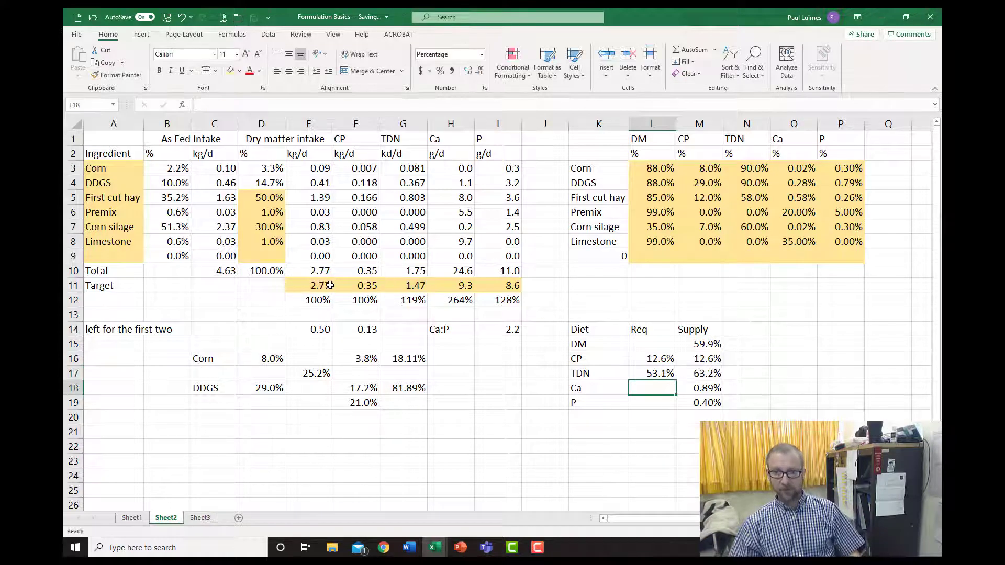
# Calculate the required Ca percentage in L18 from the target row with =(H11/1000)/E11
pyautogui.write('=')
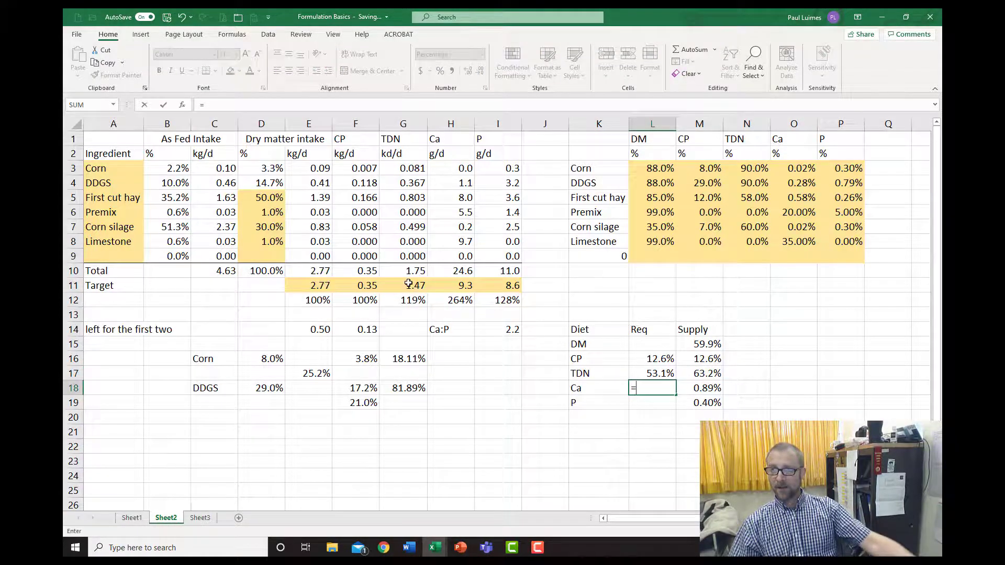
pyautogui.click(453, 284)
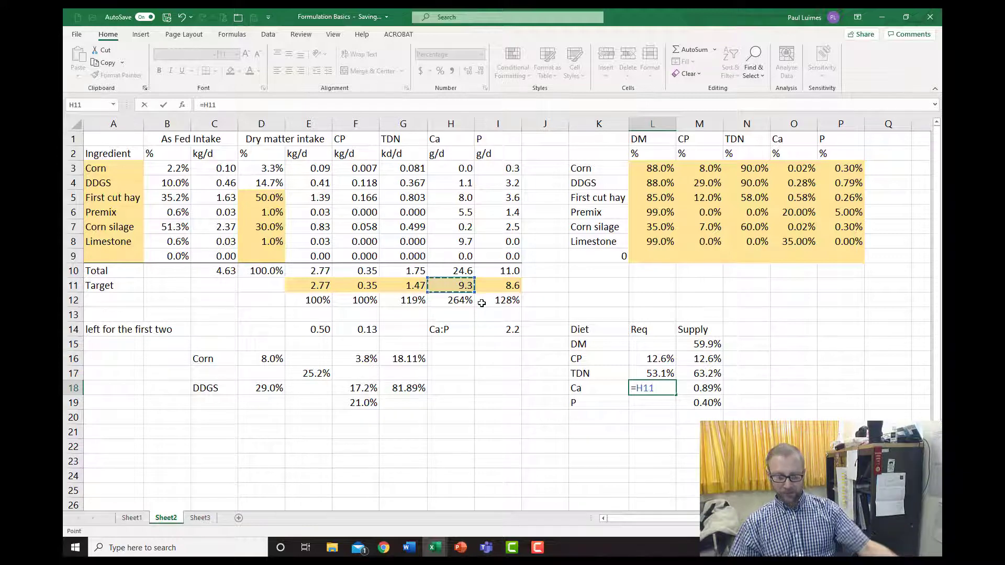
pyautogui.press('BackSpace')
pyautogui.press('BackSpace')
pyautogui.press('BackSpace')
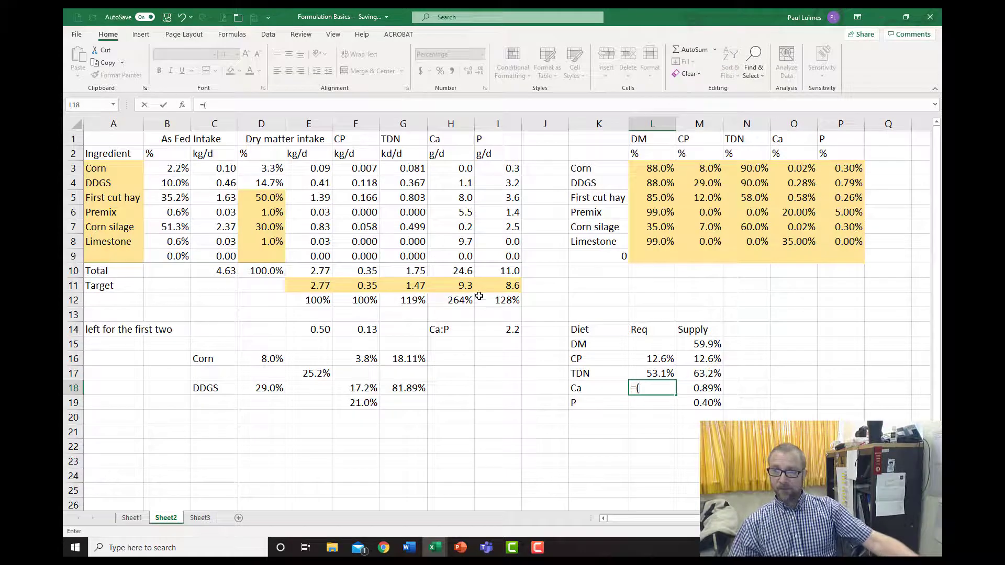
pyautogui.click(463, 286)
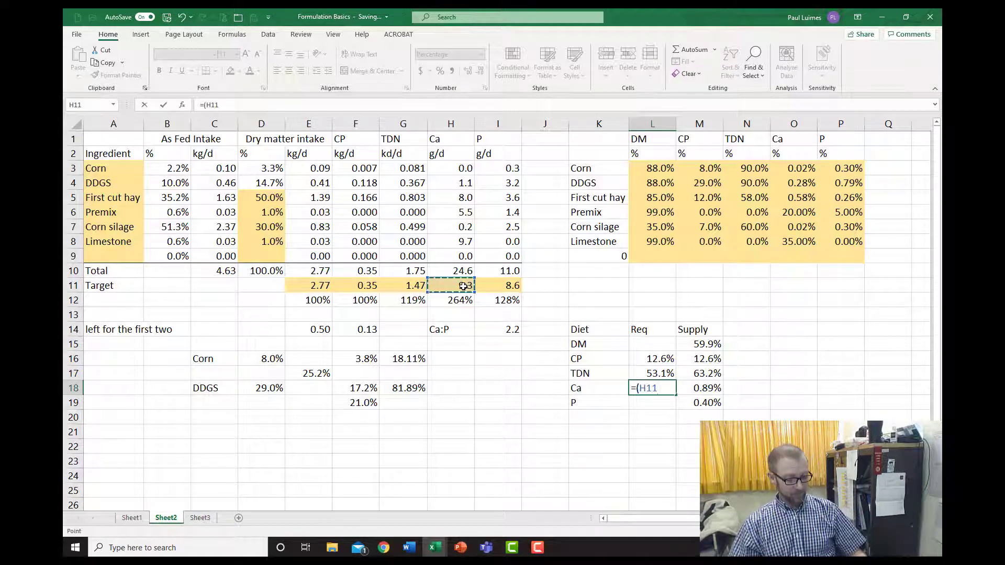
pyautogui.write('/1000)/')
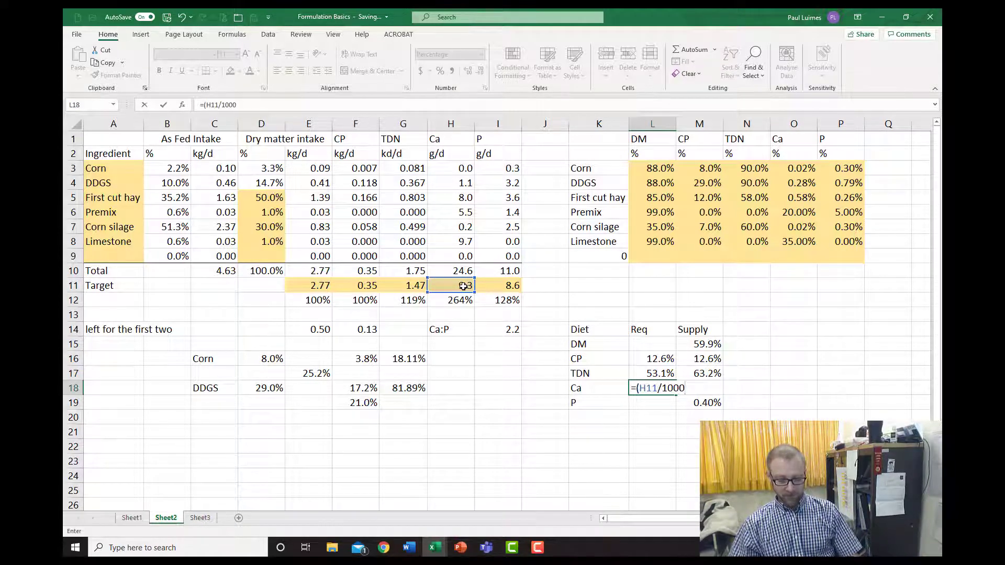
pyautogui.click(314, 287)
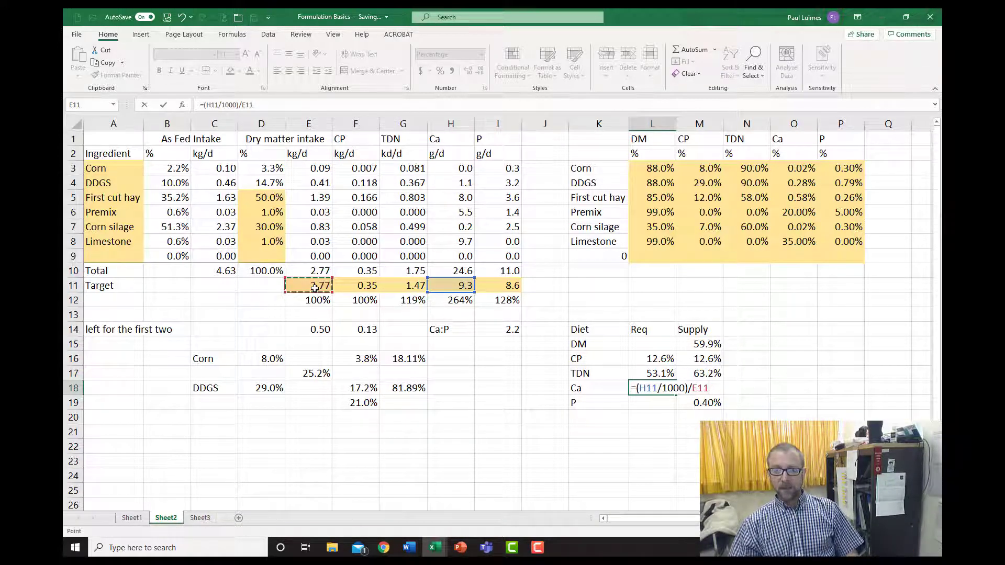
pyautogui.press('Return')
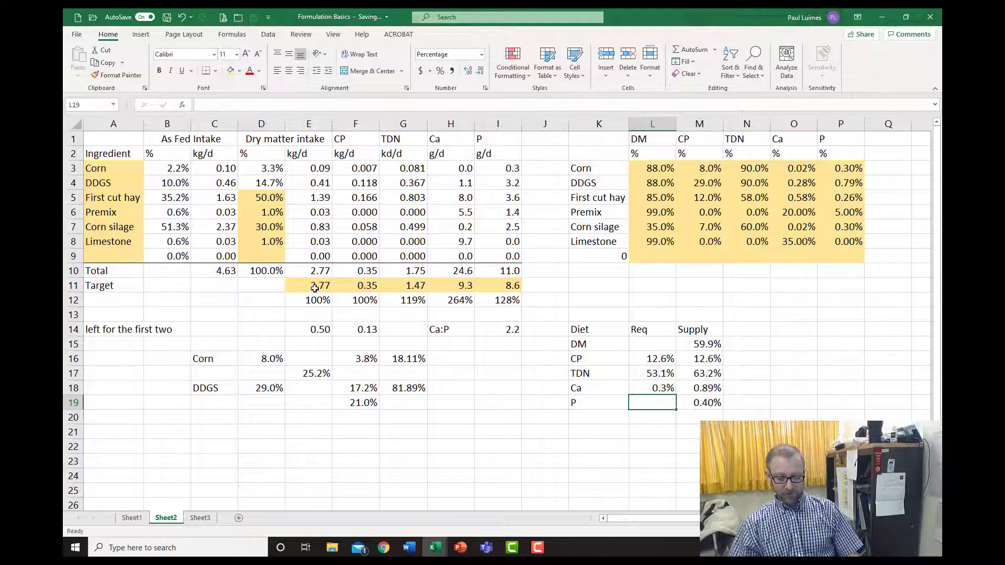
# Calculate the required P percentage in L19 from the target row with =(I11/1000)/E11
pyautogui.write('=(')
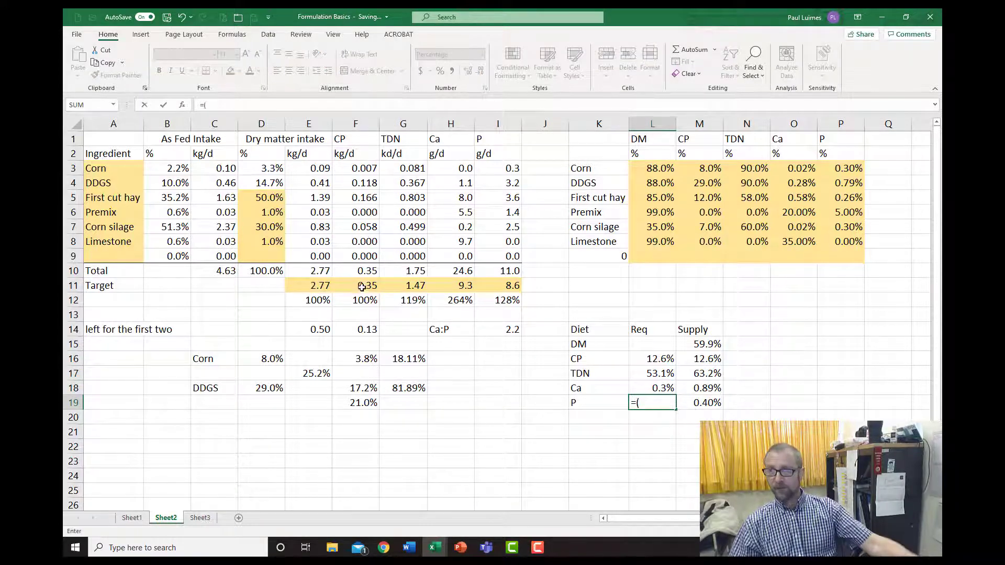
pyautogui.click(511, 287)
pyautogui.write('/1')
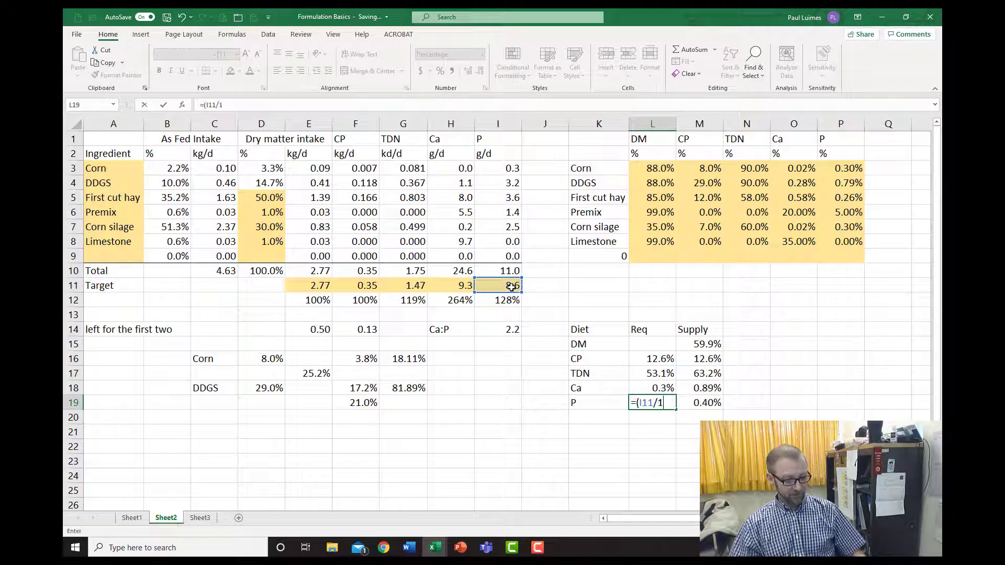
pyautogui.write('000')
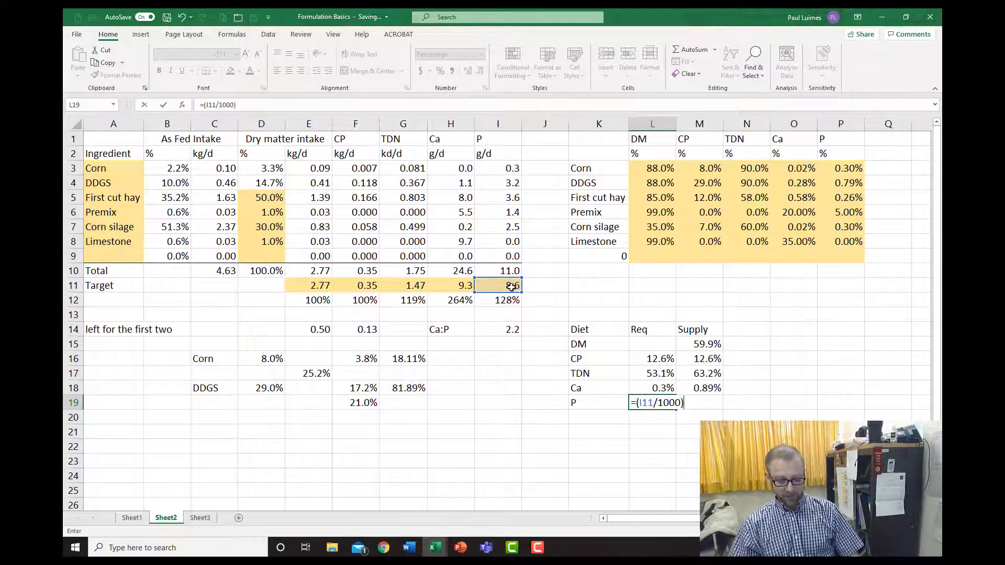
pyautogui.write(')/')
pyautogui.click(314, 286)
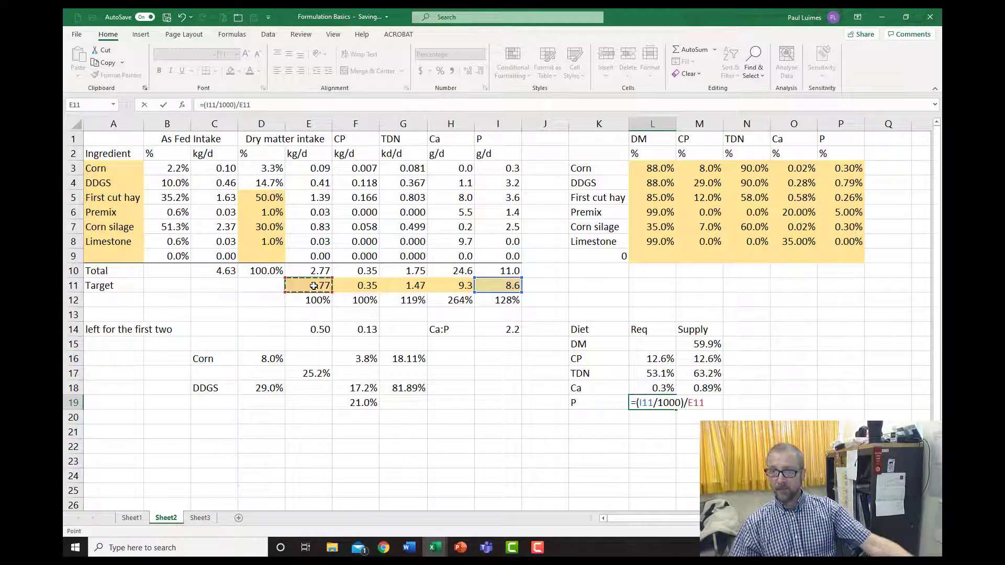
pyautogui.press('Return')
# Show the required Ca and P percentages in L18:L19 with two decimal places
pyautogui.press('Up')
pyautogui.press('Up')
pyautogui.hotkey('shift', 'Down')
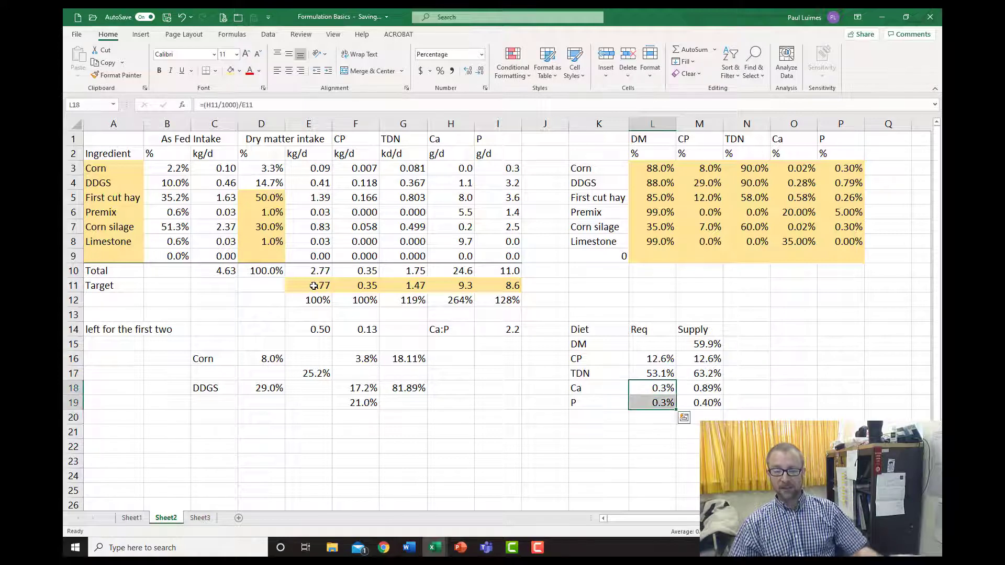
pyautogui.click(467, 70)
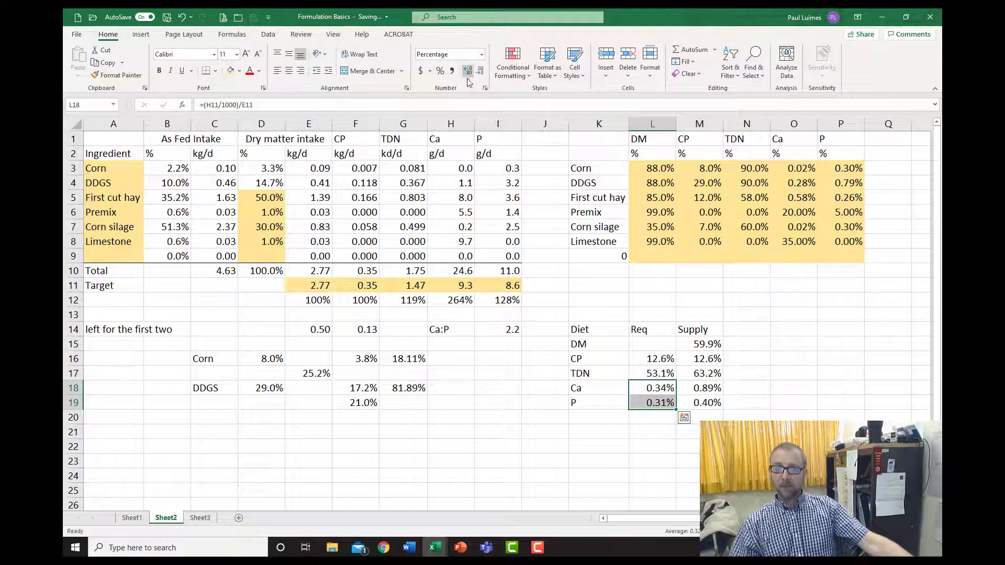
# Rename the Req column header in L14 to Target
pyautogui.click(646, 328)
pyautogui.write('Target')
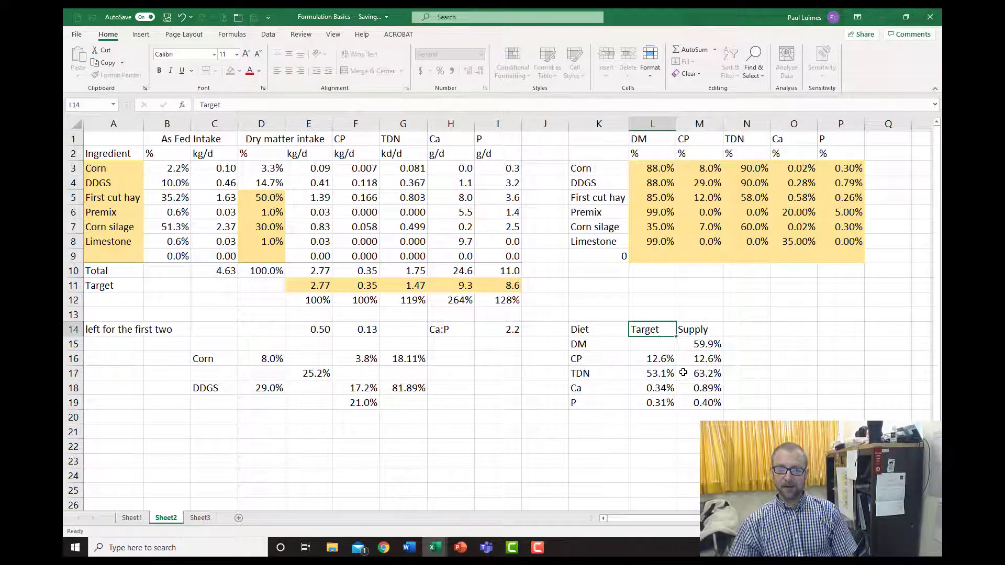
pyautogui.press('Return')
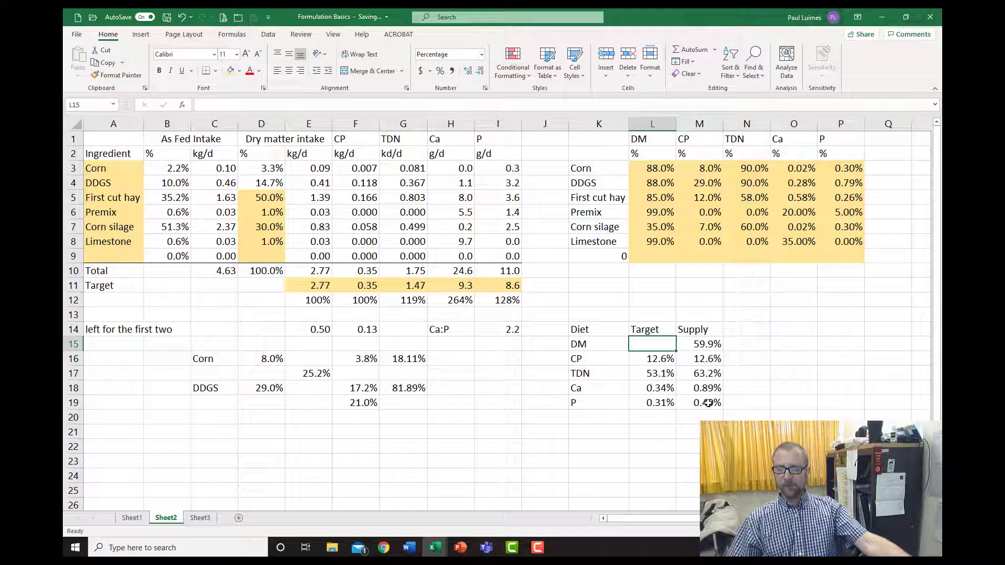
pyautogui.click(704, 388)
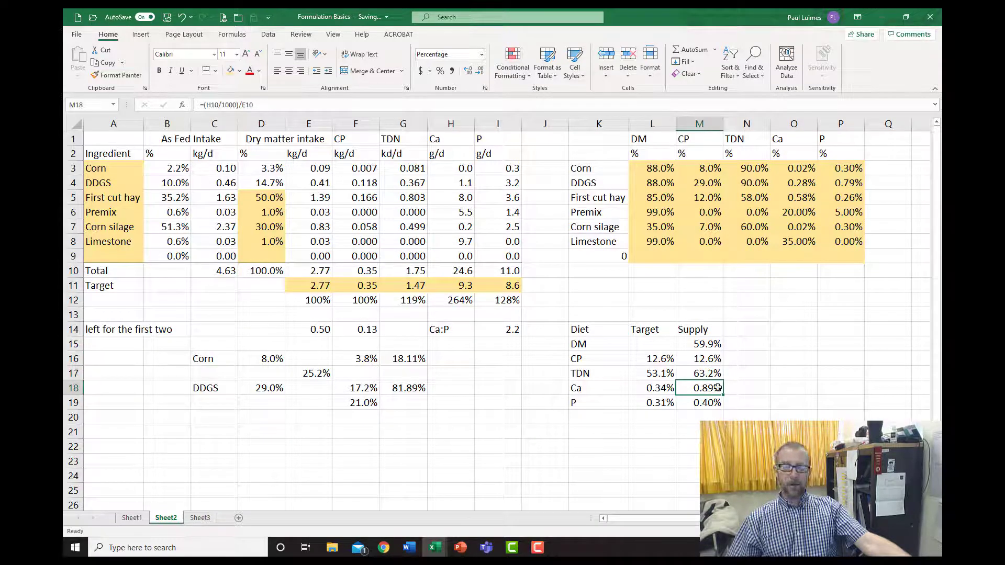
pyautogui.click(735, 389)
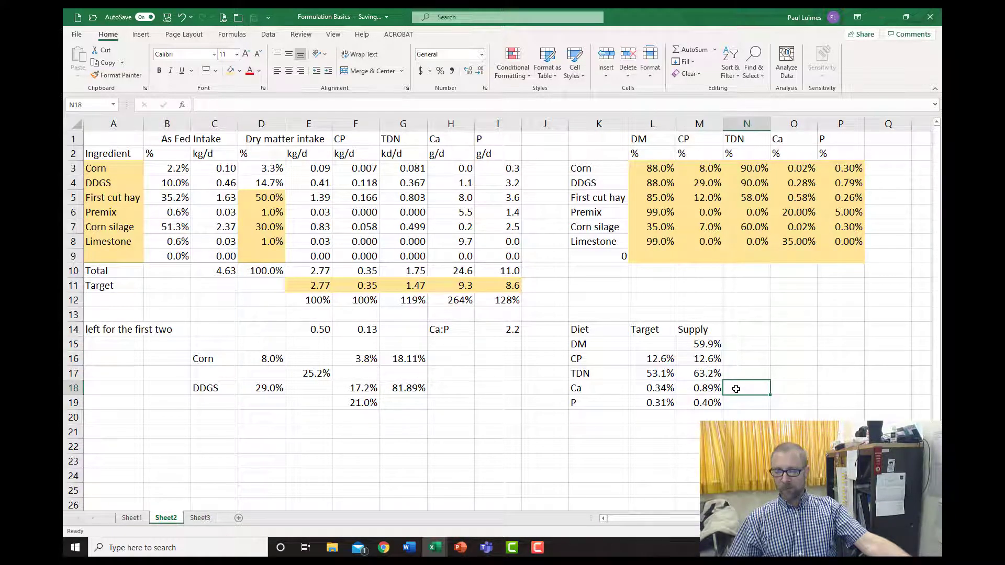
pyautogui.click(702, 390)
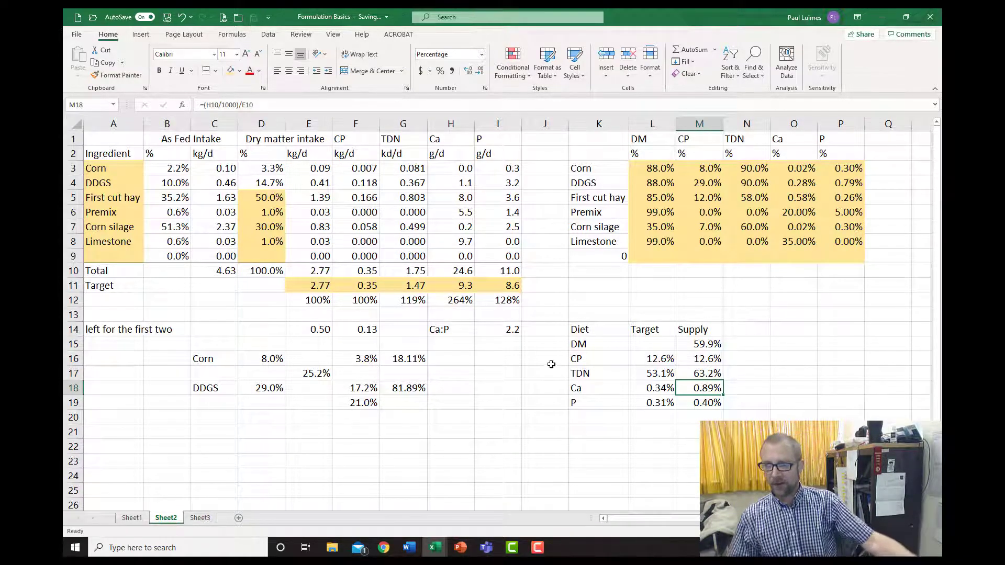
pyautogui.click(507, 330)
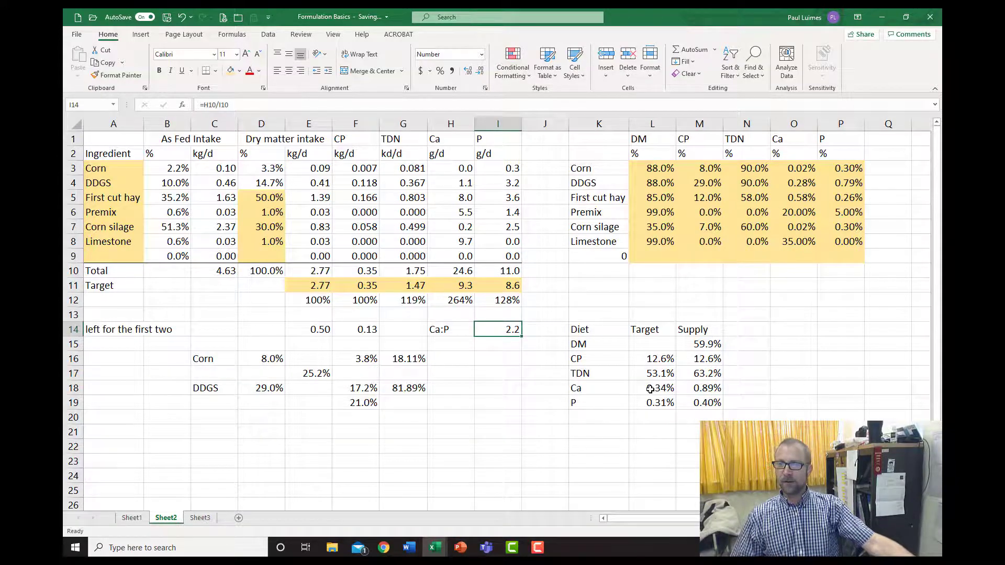
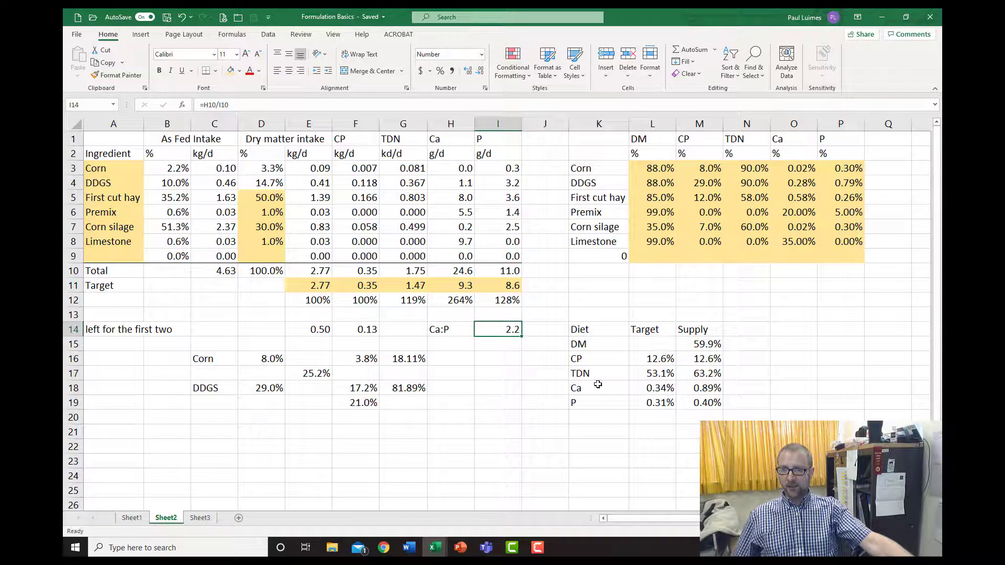
# Move the Corn and DDGS balancing calculation down to C22:G25 and the "left for the first two" row to row 21
pyautogui.moveTo(200, 354); pyautogui.dragTo(401, 401)
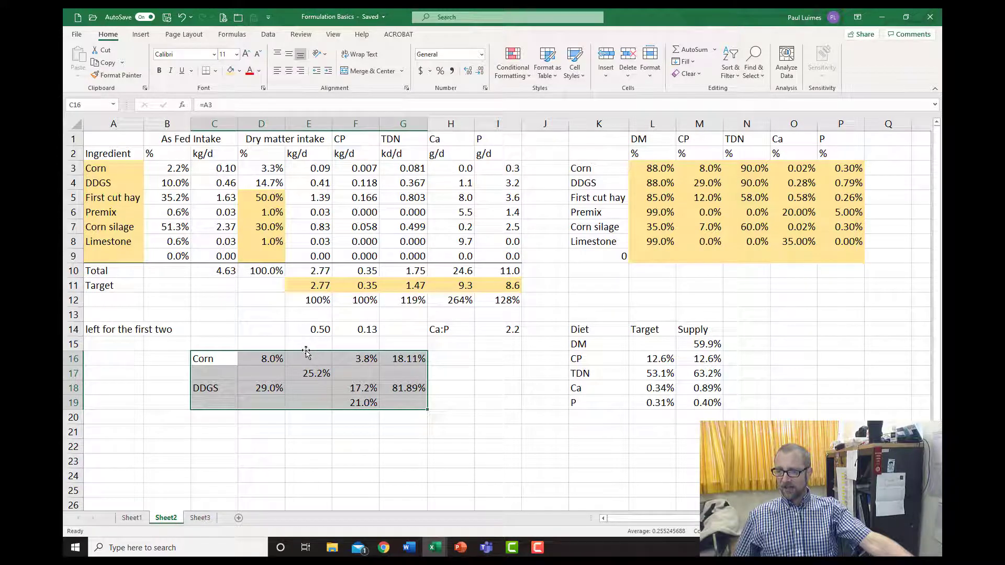
pyautogui.moveTo(306, 353); pyautogui.dragTo(307, 444)
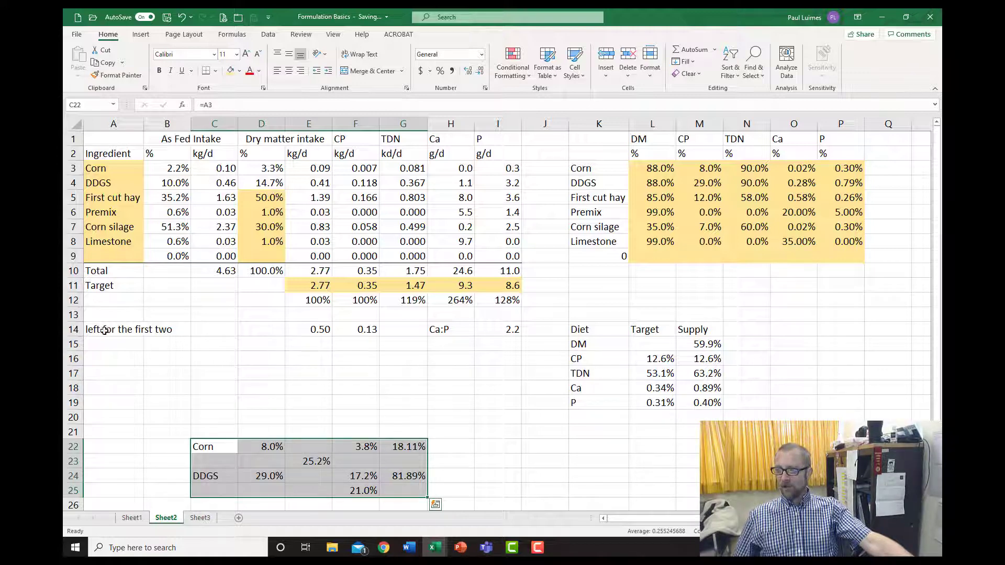
pyautogui.moveTo(102, 329); pyautogui.dragTo(385, 444)
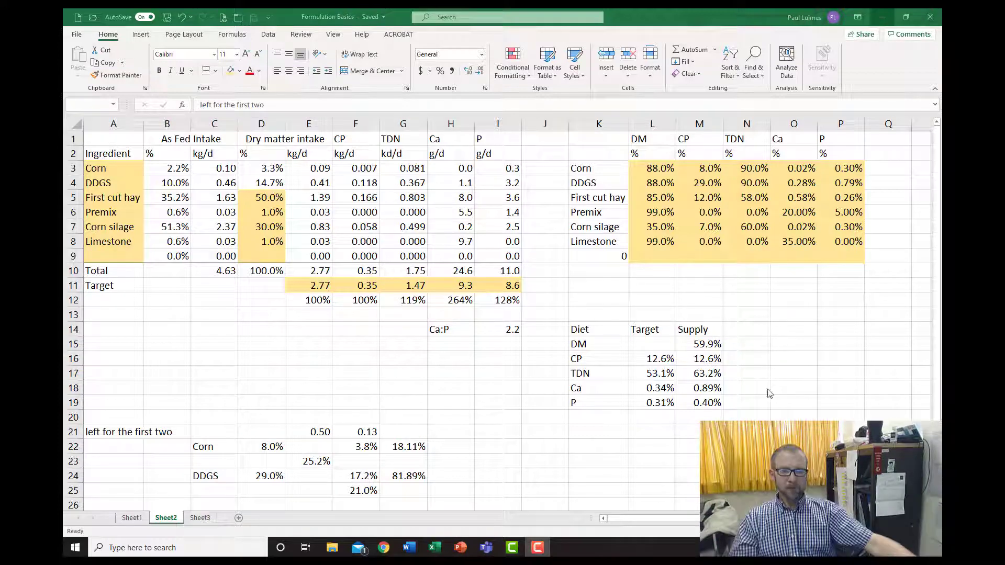
# Add a Starch column header with the unit % in Q1:Q2 of the ingredient composition table
pyautogui.click(874, 139)
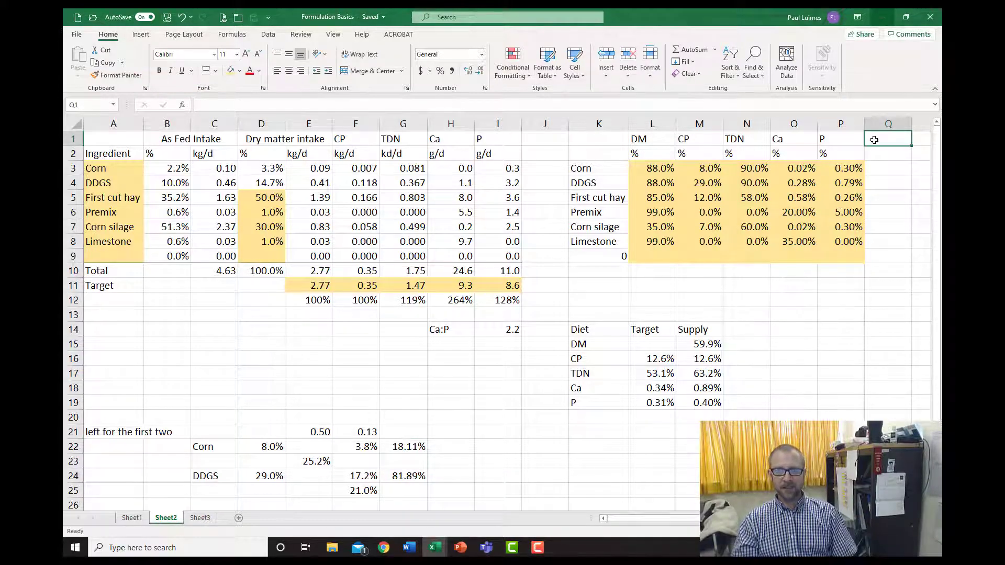
pyautogui.write('S')
pyautogui.write('earch')
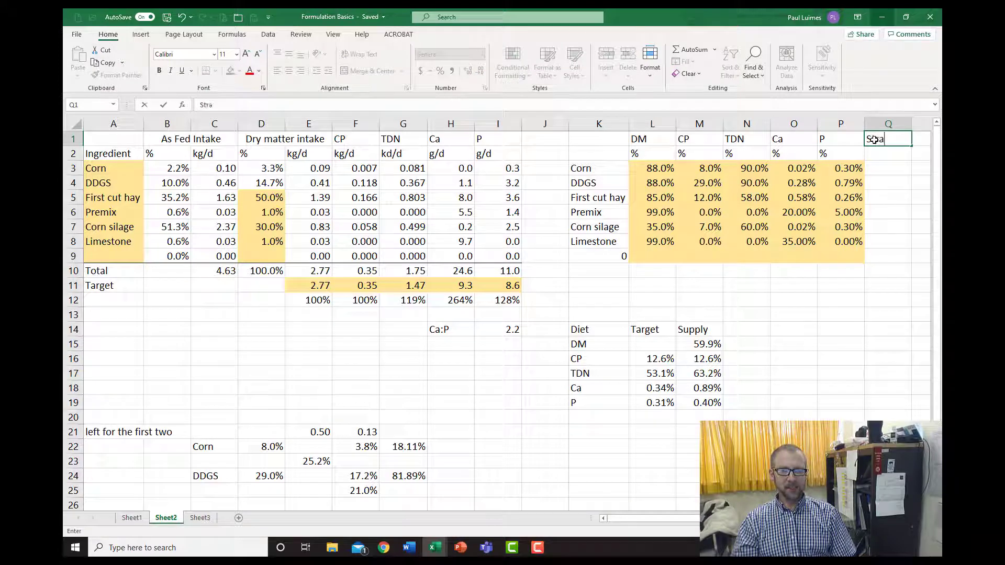
pyautogui.press('Return')
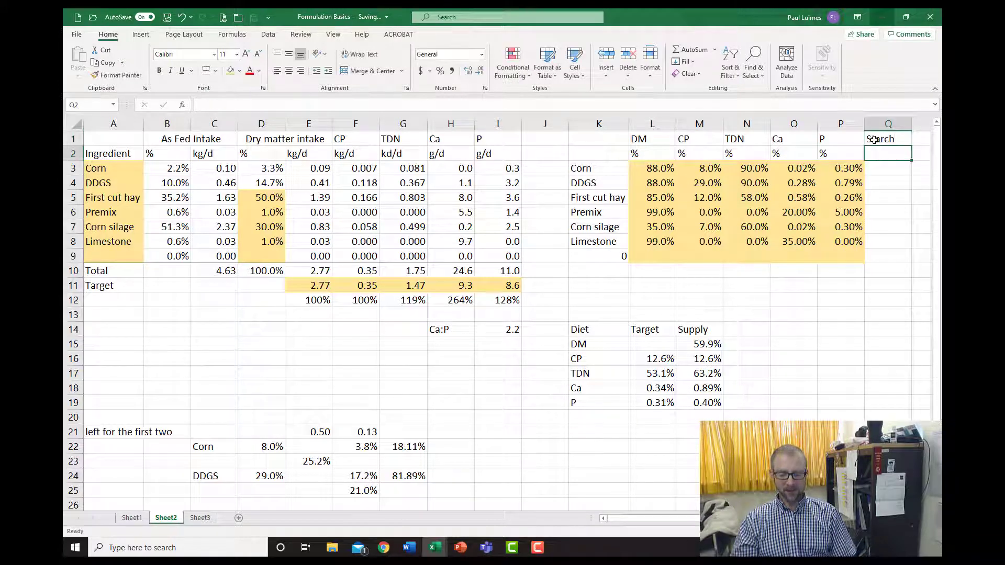
pyautogui.write('%')
pyautogui.press('Return')
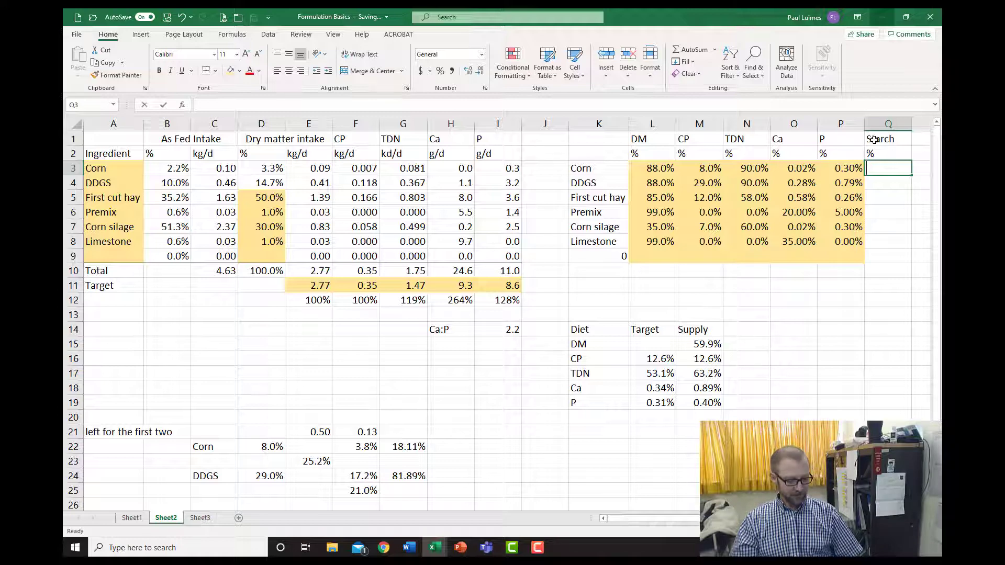
# Enter the starch percentages: Corn 73.4, DDGS 9.3, First cut hay 0, Premix 0, Corn silage 14.6 and Limestone 0
pyautogui.write('73.4')
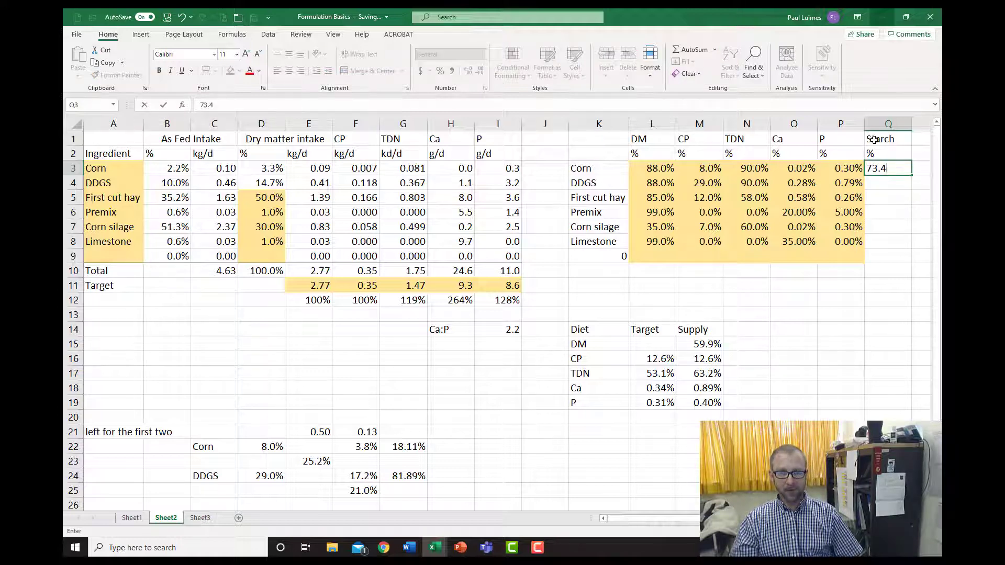
pyautogui.press('Return')
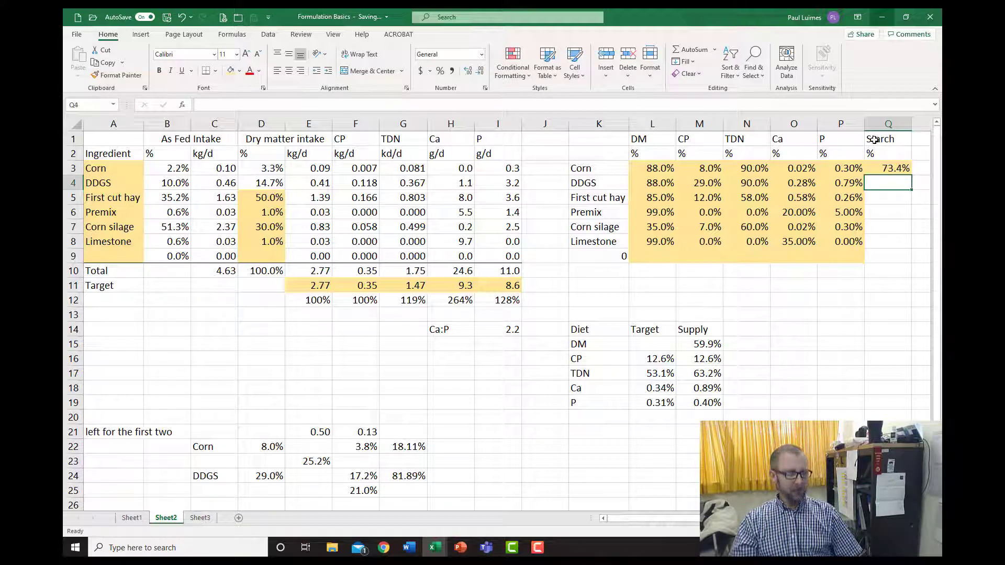
pyautogui.write('9.3')
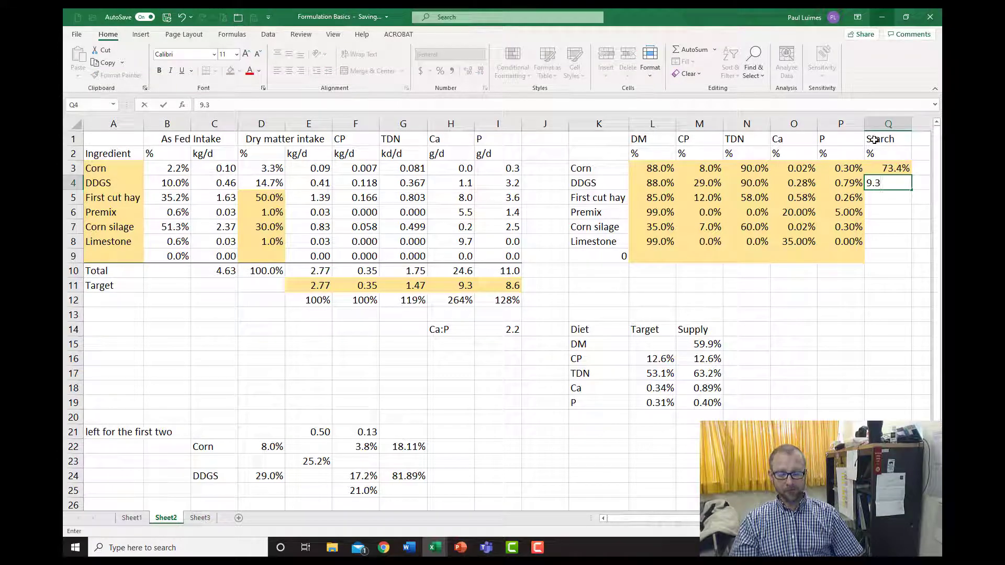
pyautogui.press('Return')
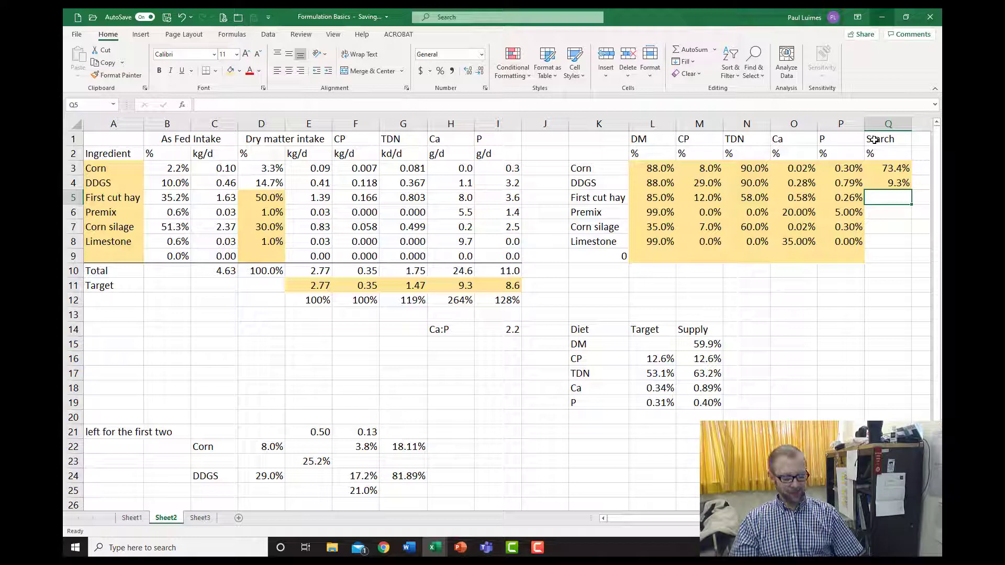
pyautogui.write('0')
pyautogui.press('Return')
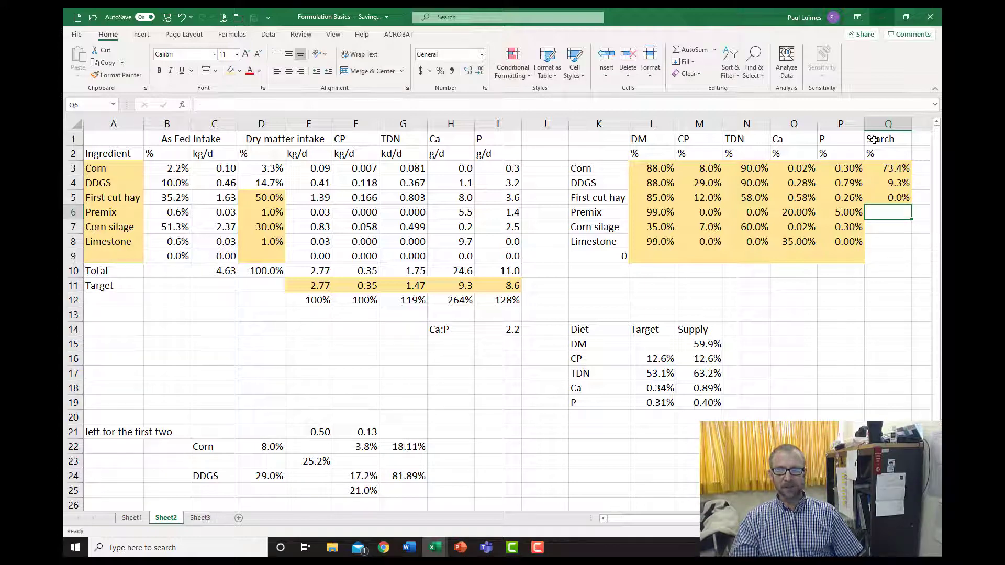
pyautogui.write('0')
pyautogui.press('Return')
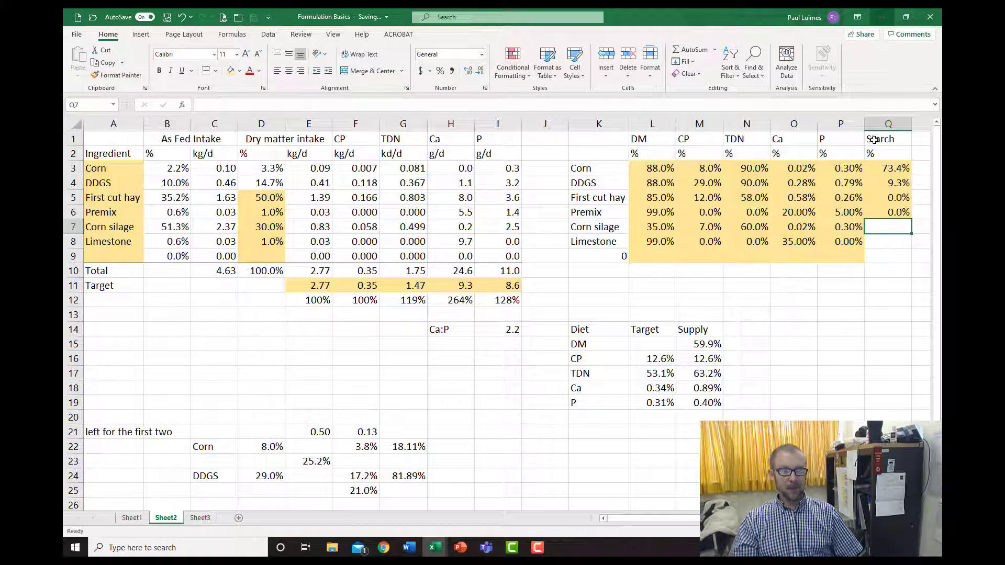
pyautogui.write('14.6')
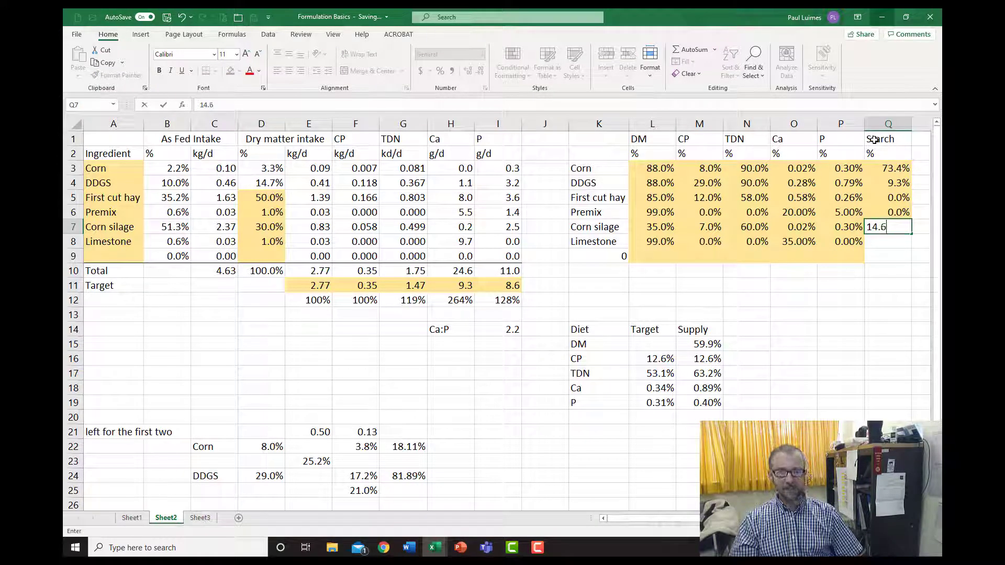
pyautogui.press('Return')
pyautogui.write('0')
pyautogui.press('Return')
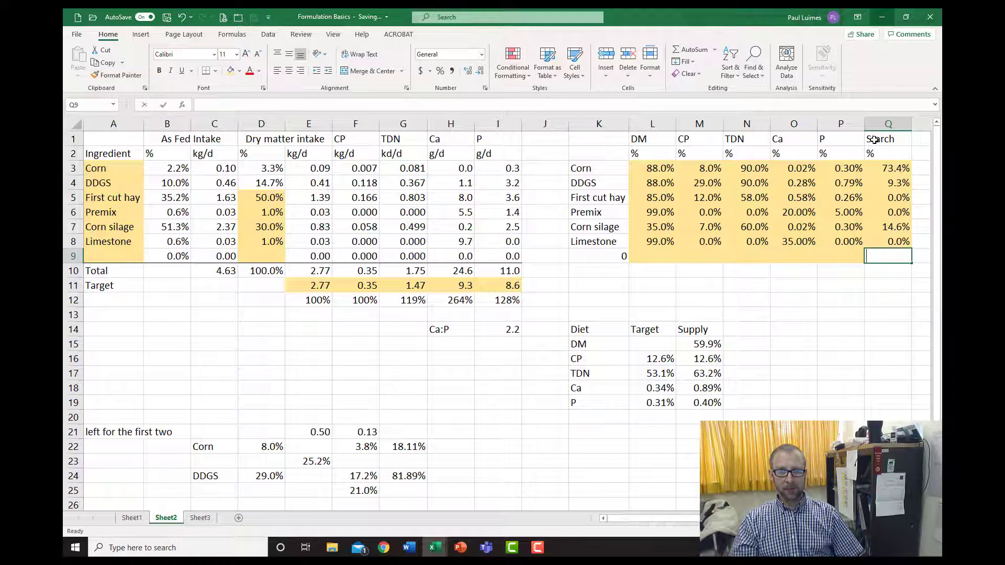
pyautogui.press('Left')
pyautogui.press('Left')
pyautogui.press('Left')
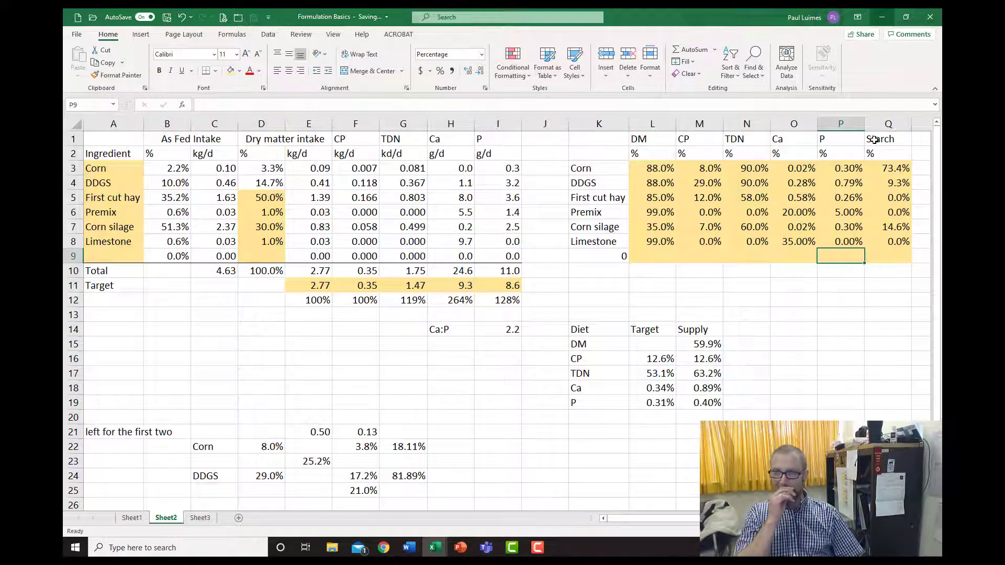
pyautogui.press('Up')
pyautogui.press('Right')
pyautogui.press('Right')
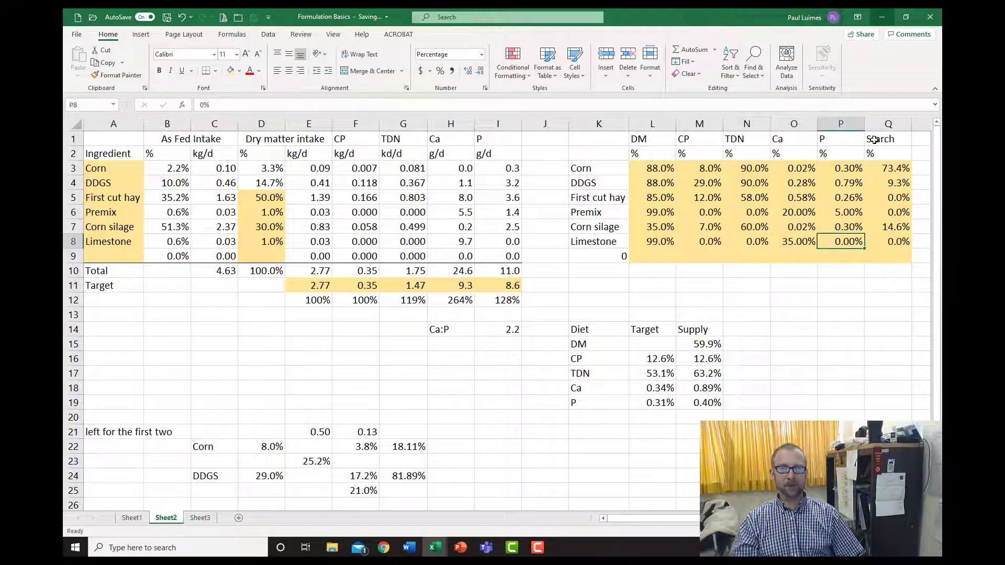
pyautogui.press('Up')
pyautogui.press('Up')
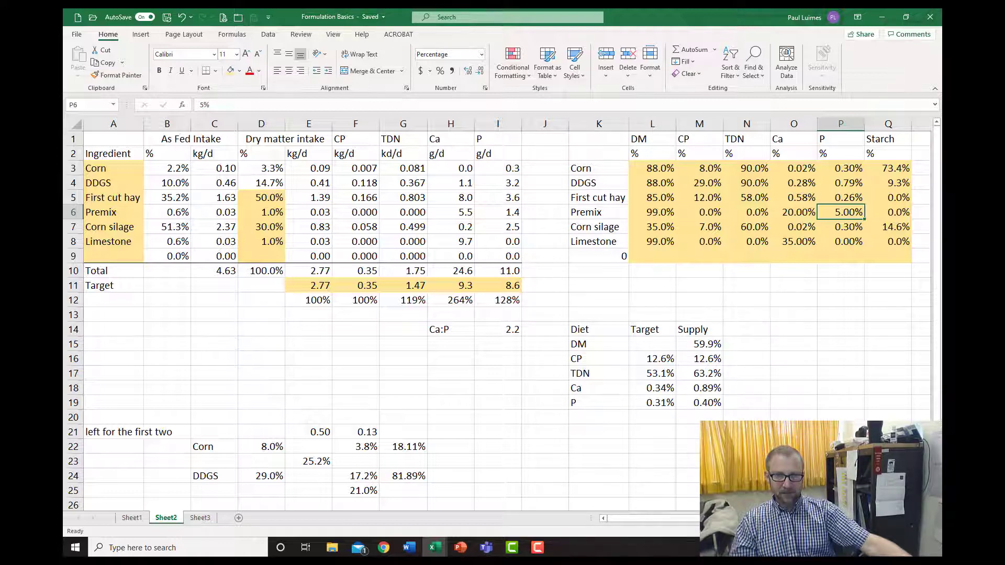
# Insert a new column at J, directly after the P intake column
pyautogui.click(846, 531)
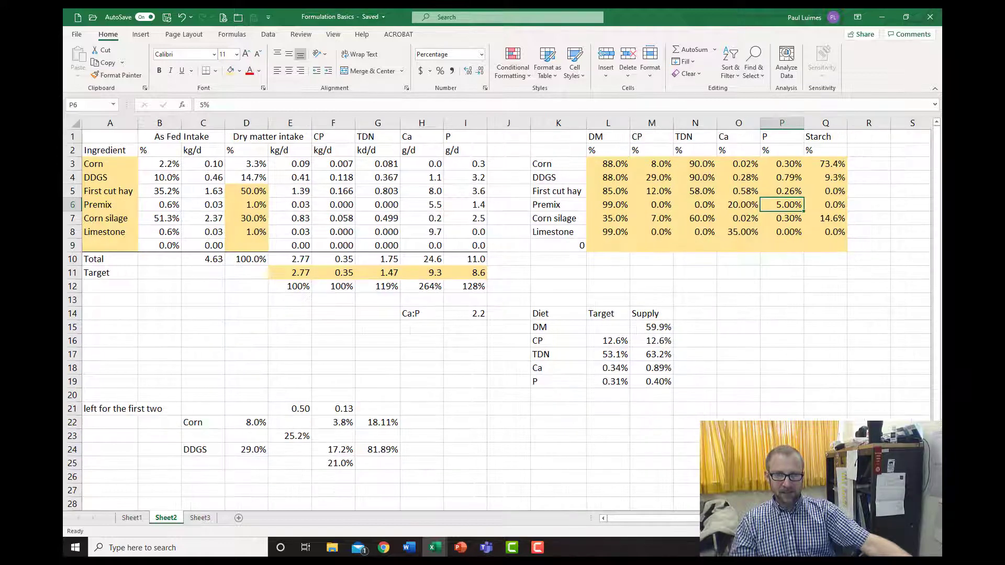
pyautogui.rightClick(521, 123)
pyautogui.click(558, 214)
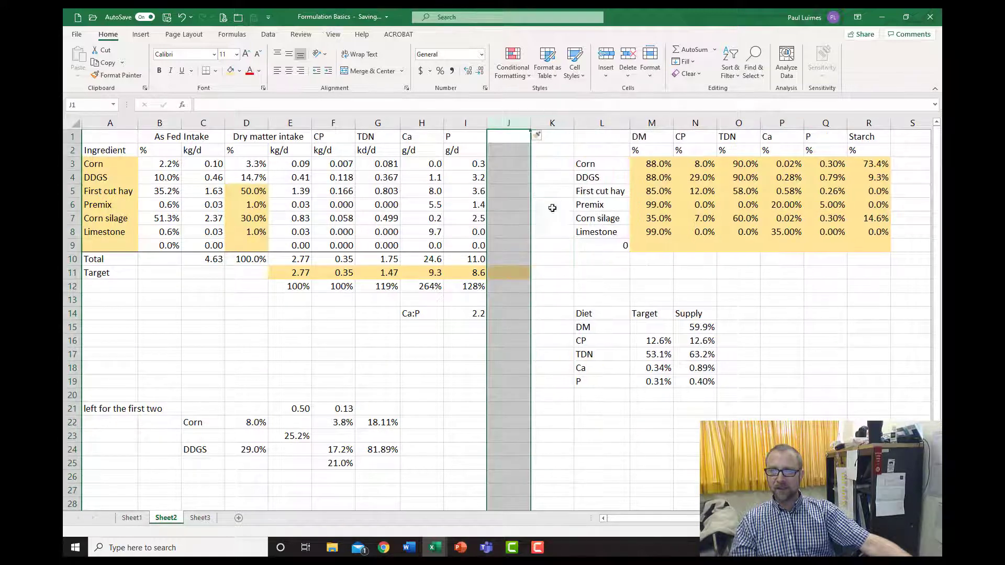
# Label the new intake column Starch in J1 with the unit kg/d in J2
pyautogui.click(509, 137)
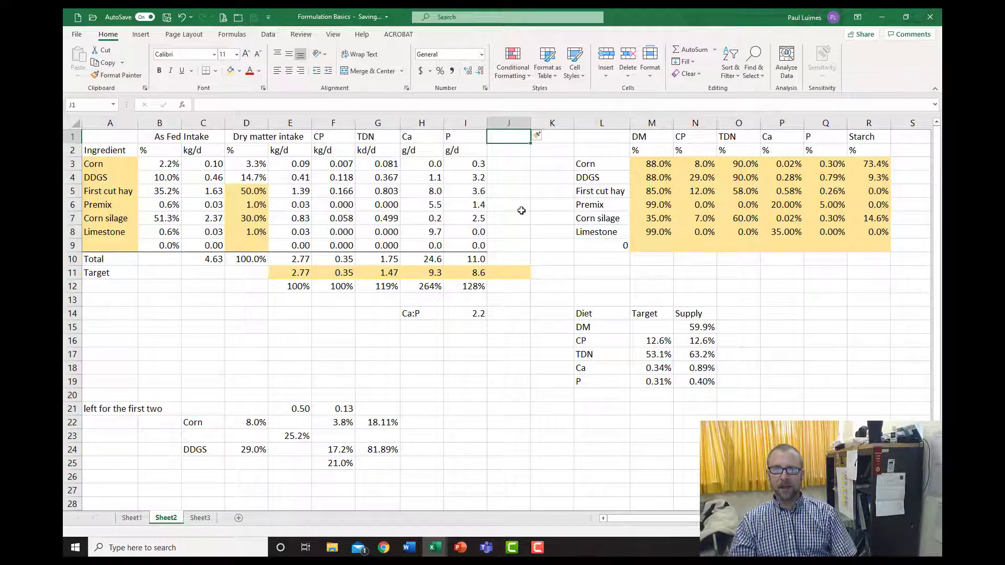
pyautogui.write('Starch')
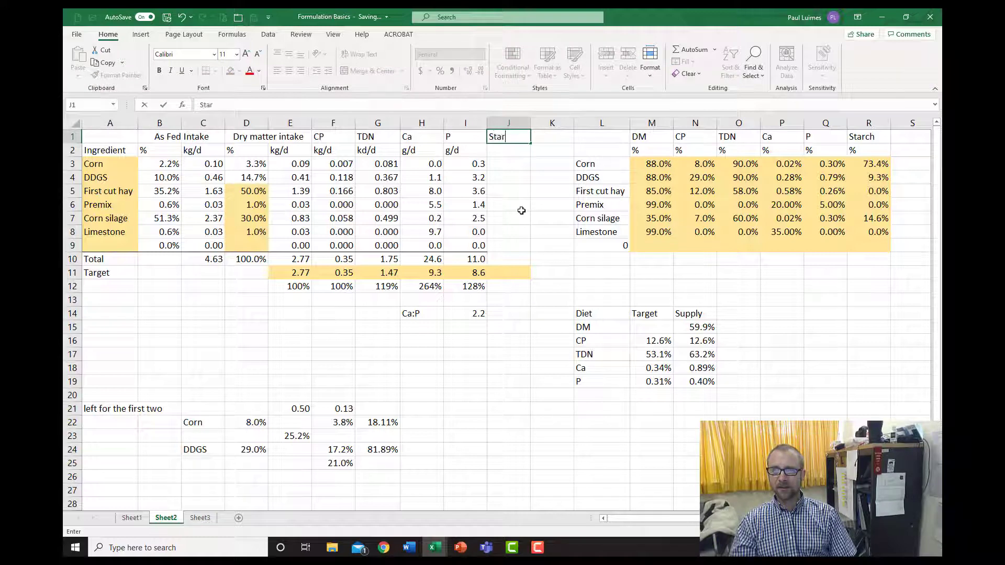
pyautogui.press('Return')
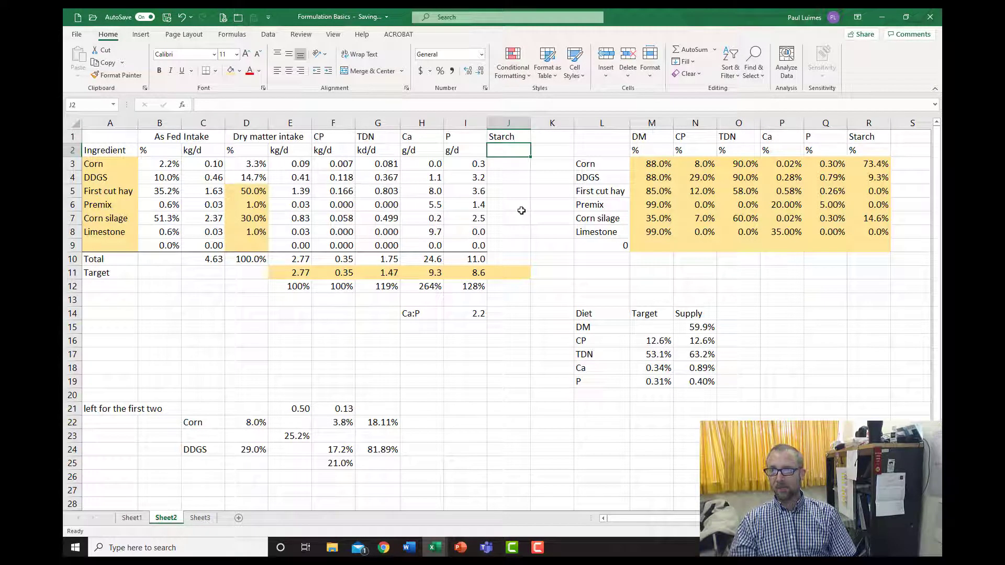
pyautogui.write('kg/d')
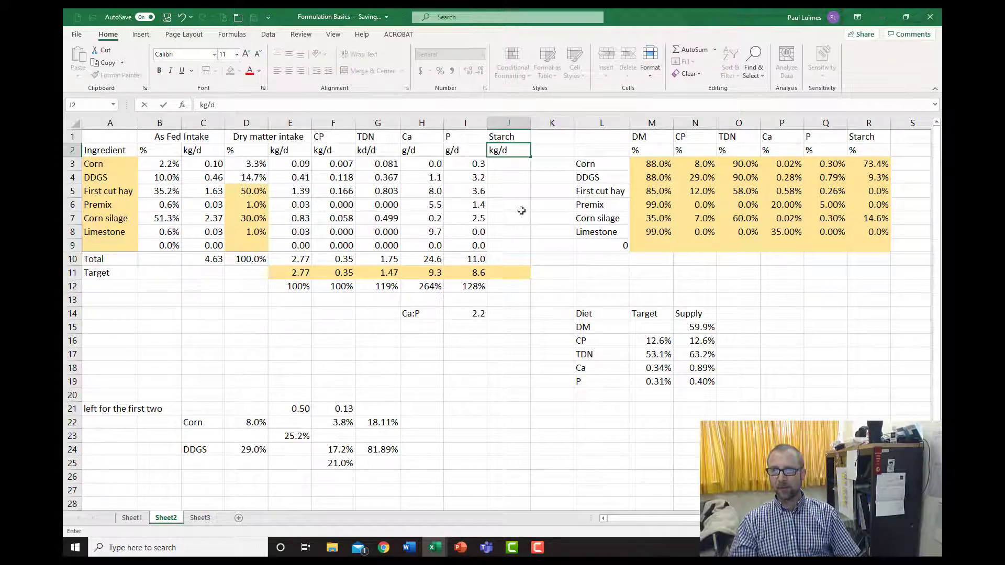
pyautogui.press('Return')
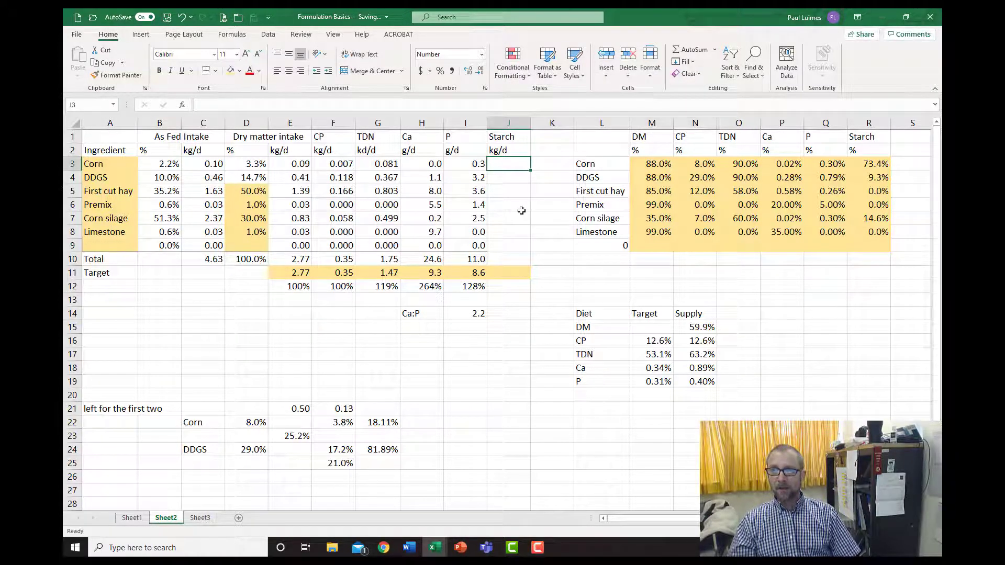
# Calculate the corn's starch intake in J3 by copying the TDN formula from G3
pyautogui.press('Left')
pyautogui.press('Left')
pyautogui.press('Left')
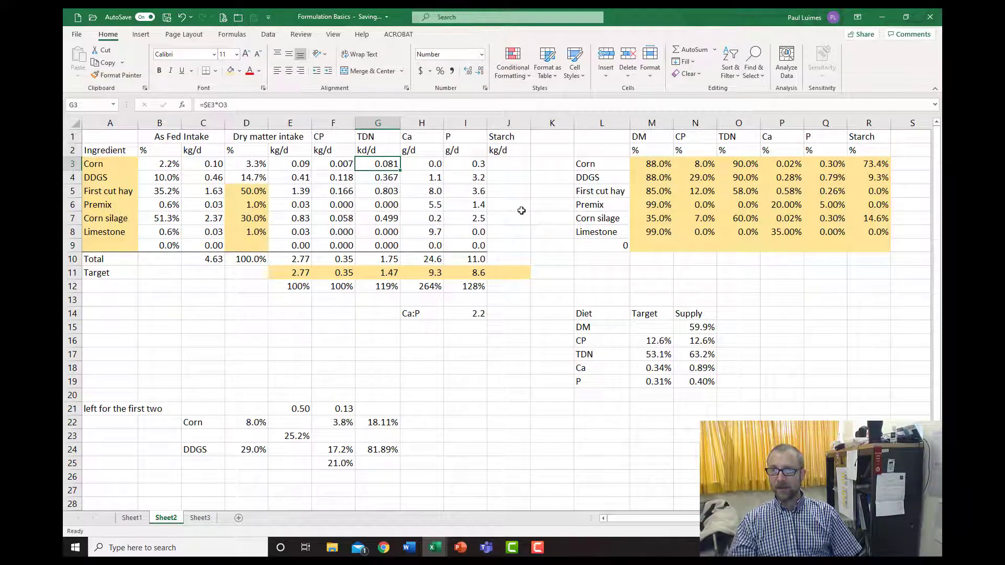
pyautogui.hotkey('ctrl', 'c')
pyautogui.press('Right')
pyautogui.press('Right')
pyautogui.press('Right')
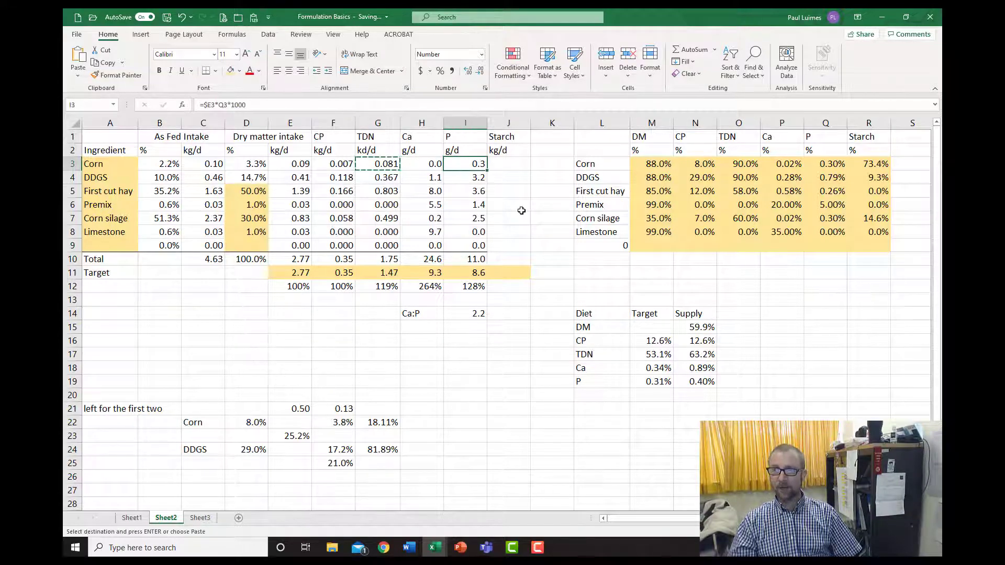
pyautogui.hotkey('ctrl', 'v')
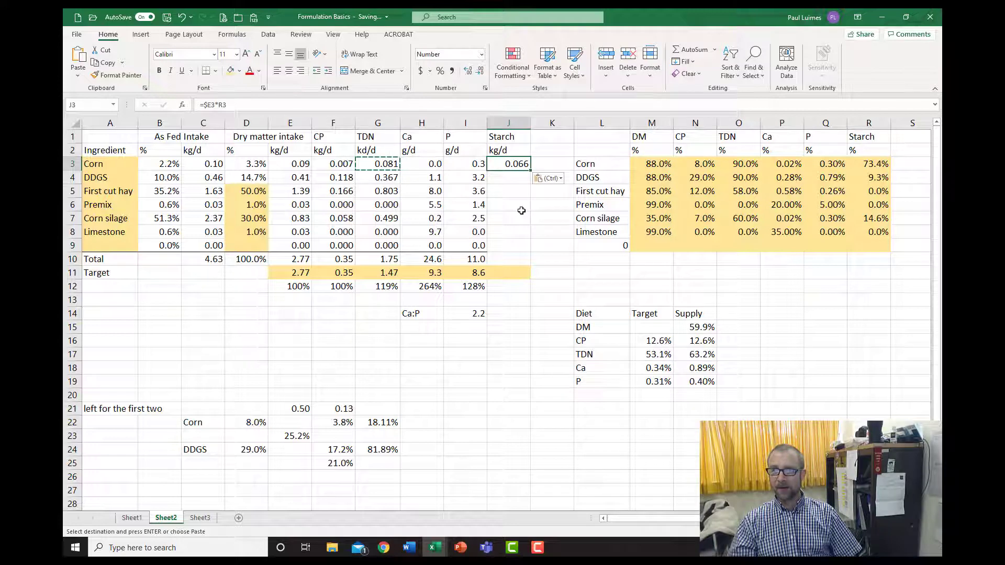
# Paste the copied intake formula into J4:J9 for the remaining ingredient rows of the Starch column
pyautogui.press('Down')
pyautogui.hotkey('ctrl', 'v')
pyautogui.press('Down')
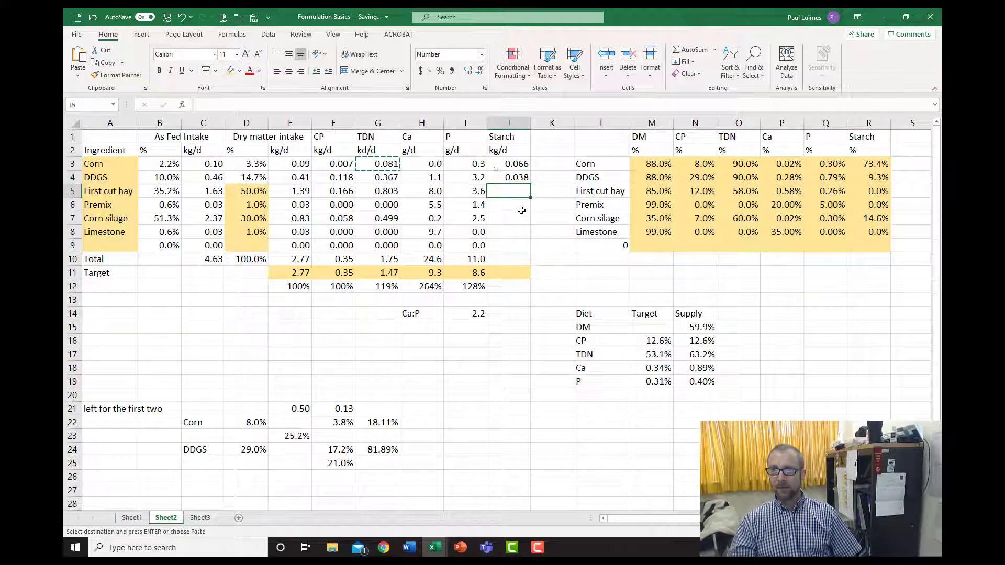
pyautogui.hotkey('ctrl', 'v')
pyautogui.press('Down')
pyautogui.hotkey('ctrl', 'v')
pyautogui.press('Down')
pyautogui.hotkey('ctrl', 'v')
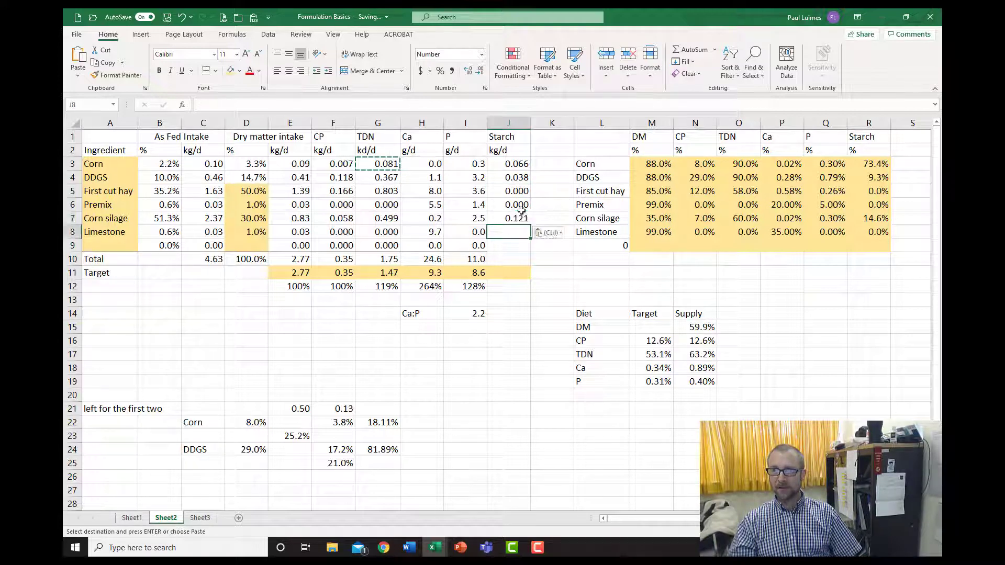
pyautogui.press('Down')
pyautogui.hotkey('ctrl', 'v')
pyautogui.press('Down')
pyautogui.hotkey('ctrl', 'v')
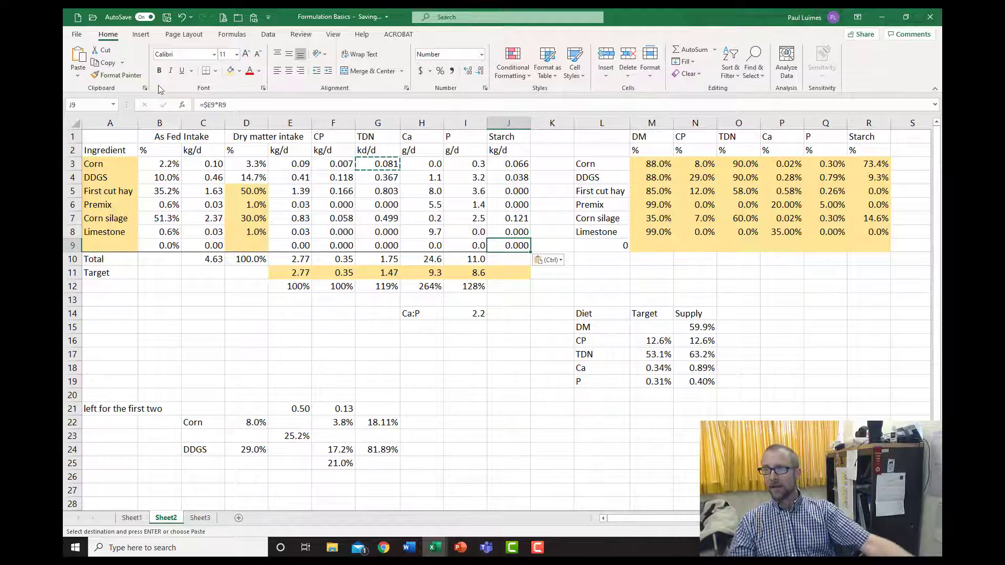
# Add a bottom border to J9 and total the starch intake in J10 by copying the P total formula from I10
pyautogui.click(208, 74)
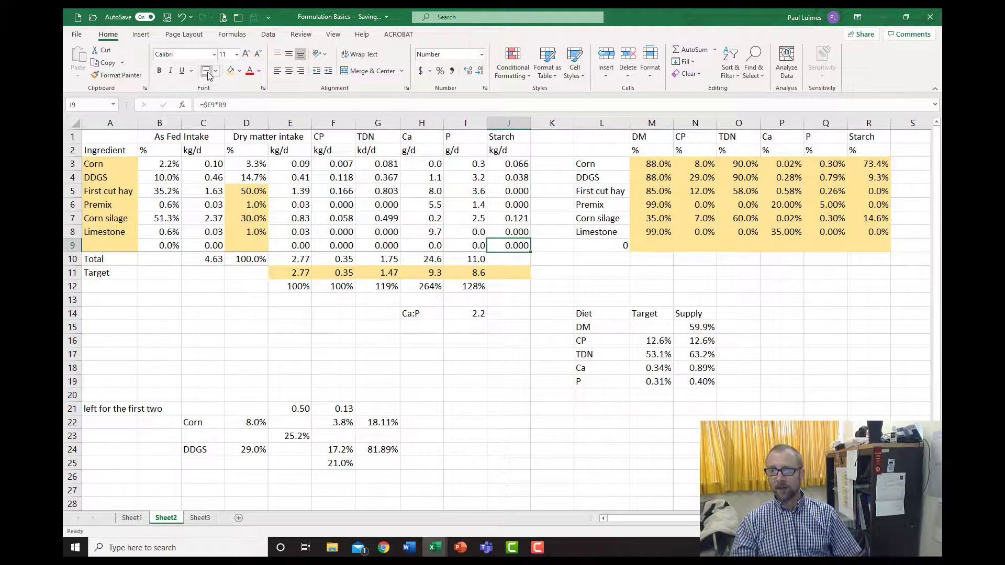
pyautogui.press('Down')
pyautogui.press('Left')
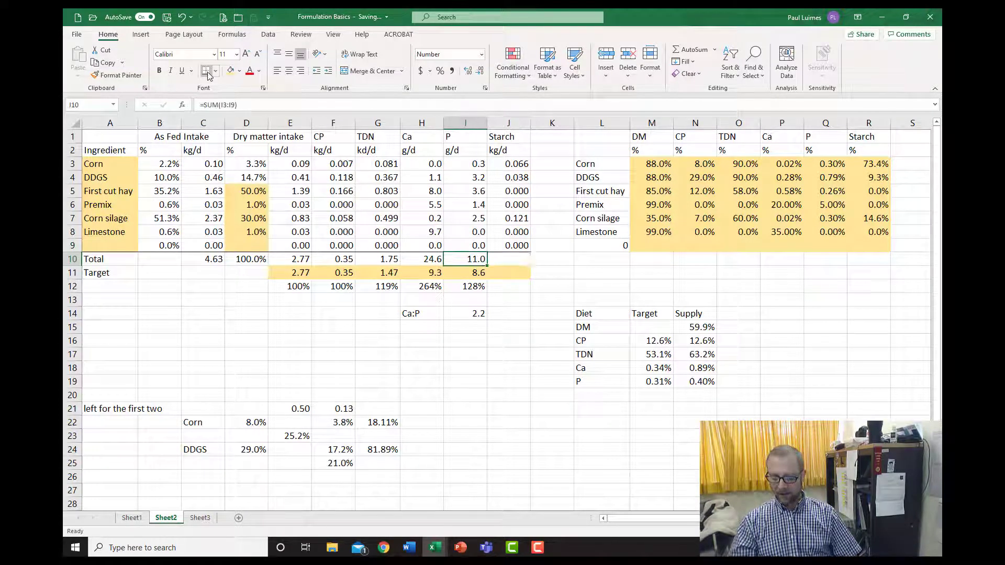
pyautogui.hotkey('ctrl', 'c')
pyautogui.press('Right')
pyautogui.hotkey('ctrl', 'v')
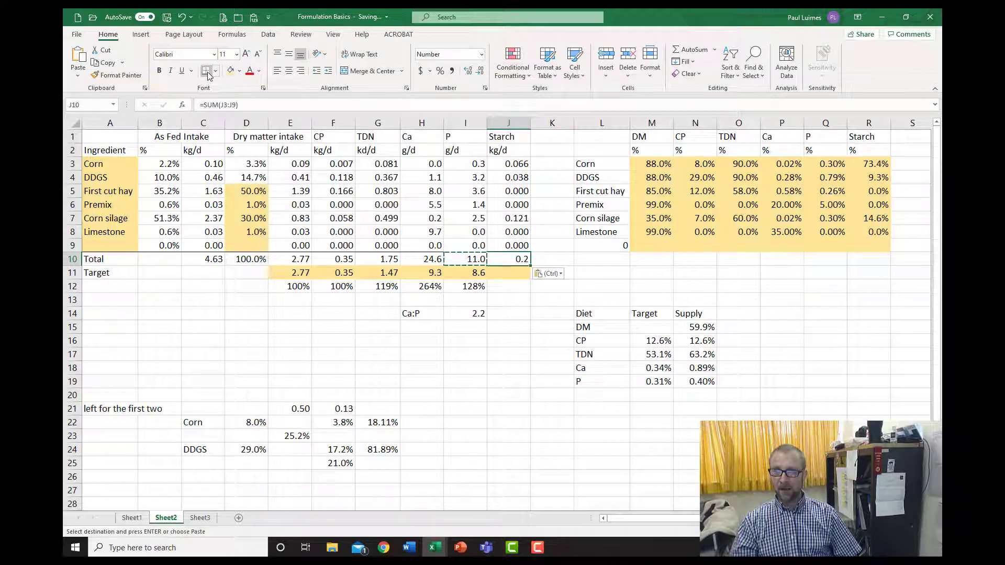
# Label a new row Starch in L20, below P in the Diet summary
pyautogui.press('Down')
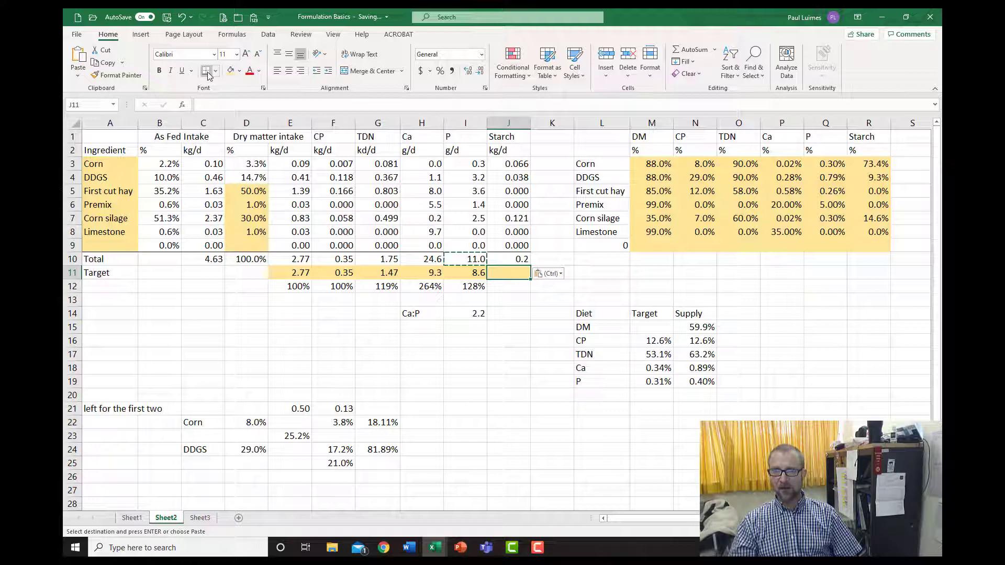
pyautogui.press('Down')
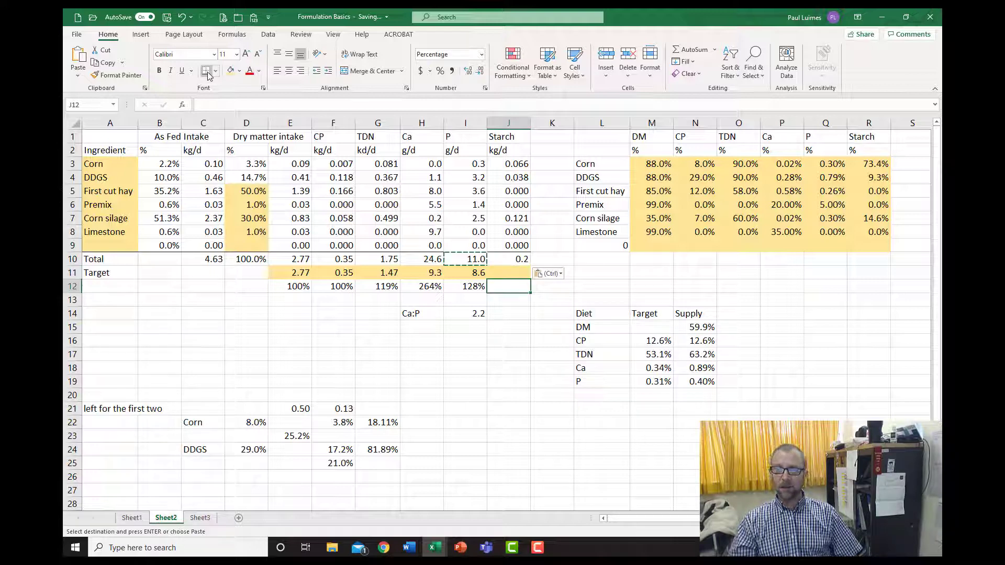
pyautogui.press('Up')
pyautogui.press('Up')
pyautogui.press('Down')
pyautogui.press('Down')
pyautogui.press('Down')
pyautogui.press('Down')
pyautogui.press('Down')
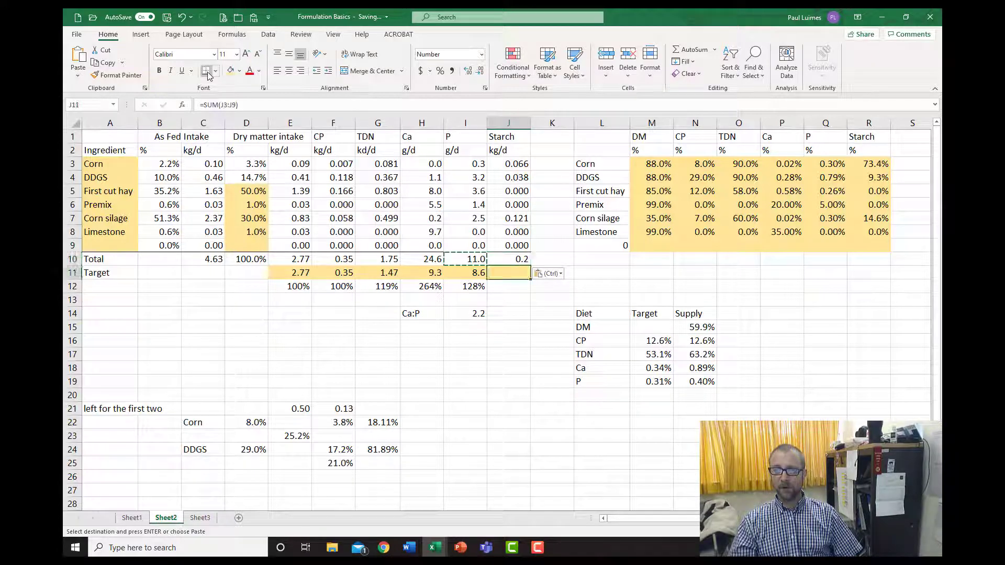
pyautogui.press('Right')
pyautogui.press('Down')
pyautogui.press('Right')
pyautogui.press('Down')
pyautogui.press('Down')
pyautogui.press('Down')
pyautogui.press('Down')
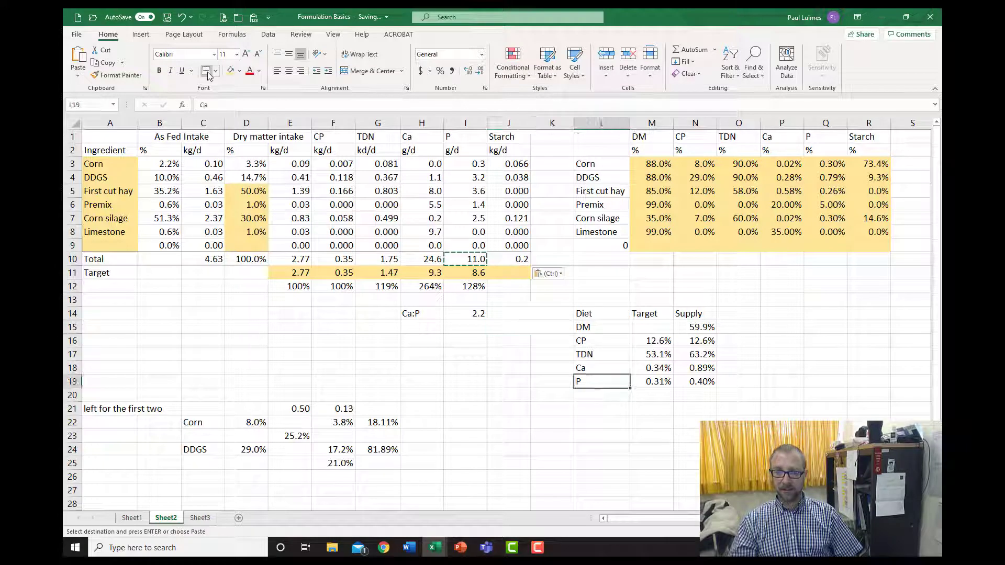
pyautogui.write('Starch')
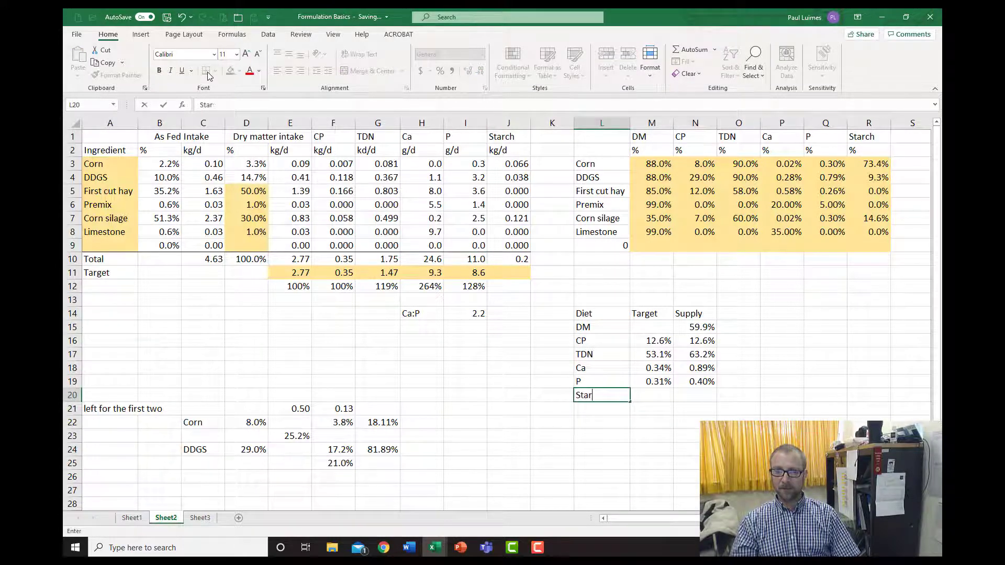
# Calculate the diet's supplied starch share in N20 with the formula =J10/E10
pyautogui.press('Right')
pyautogui.press('Right')
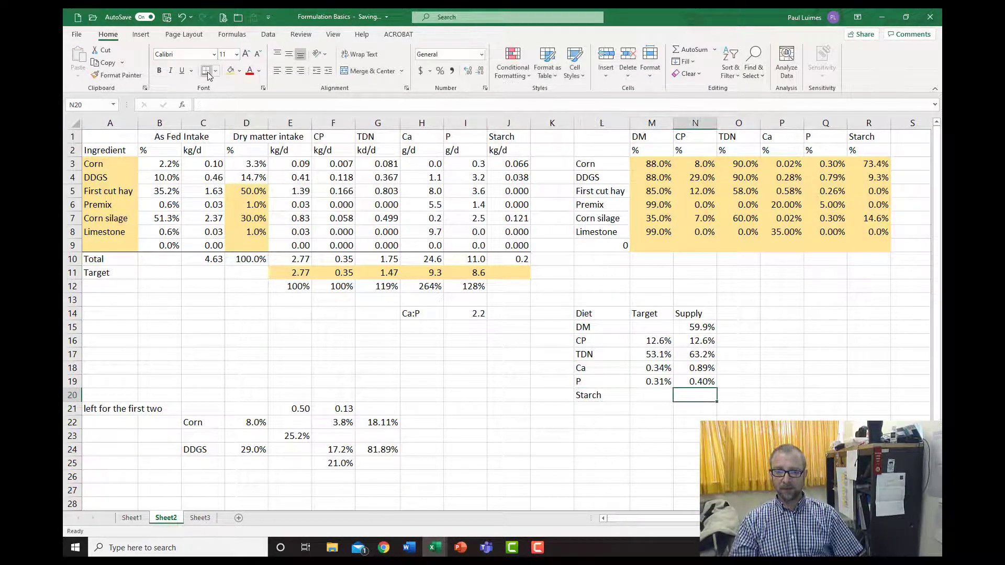
pyautogui.write('=')
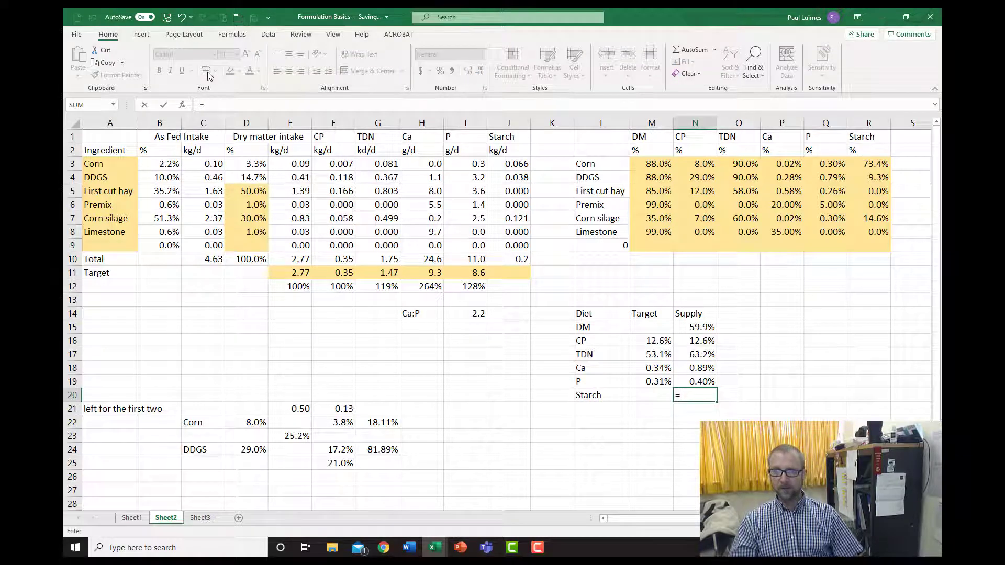
pyautogui.click(507, 258)
pyautogui.write('/')
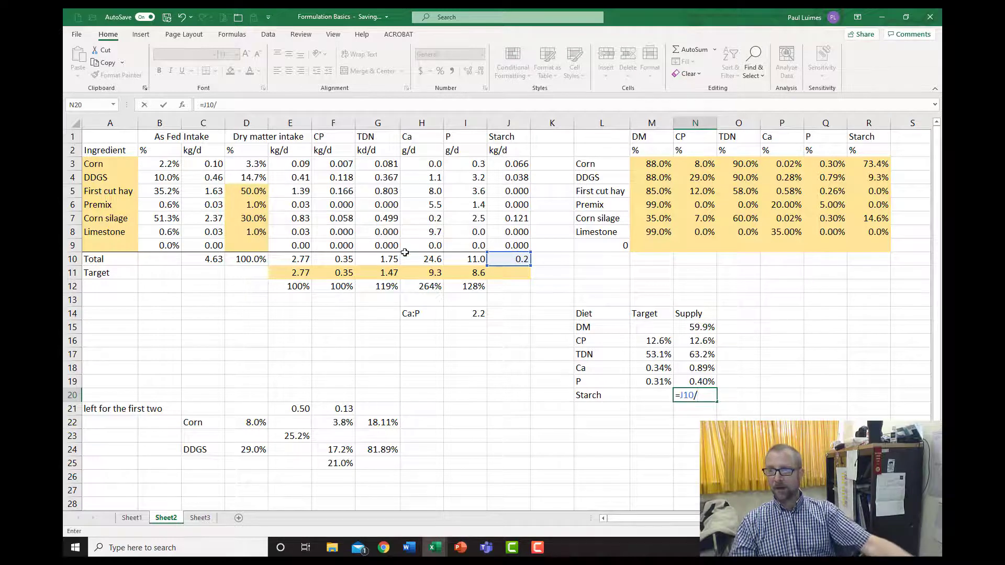
pyautogui.click(301, 259)
pyautogui.hotkey('ctrl', 'Return')
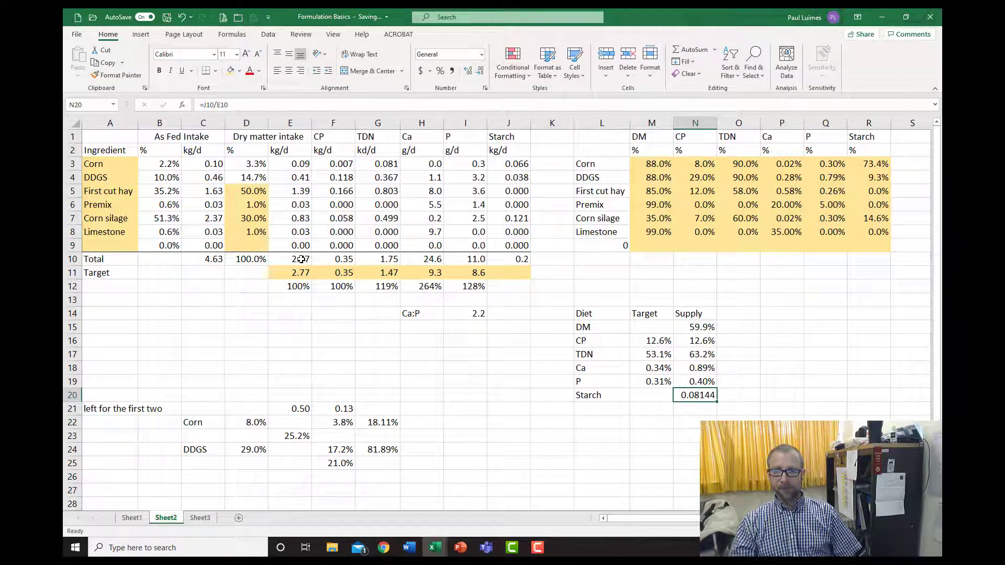
# Format the starch supply in N20 as a percentage with two decimal places
pyautogui.click(440, 71)
pyautogui.click(467, 71)
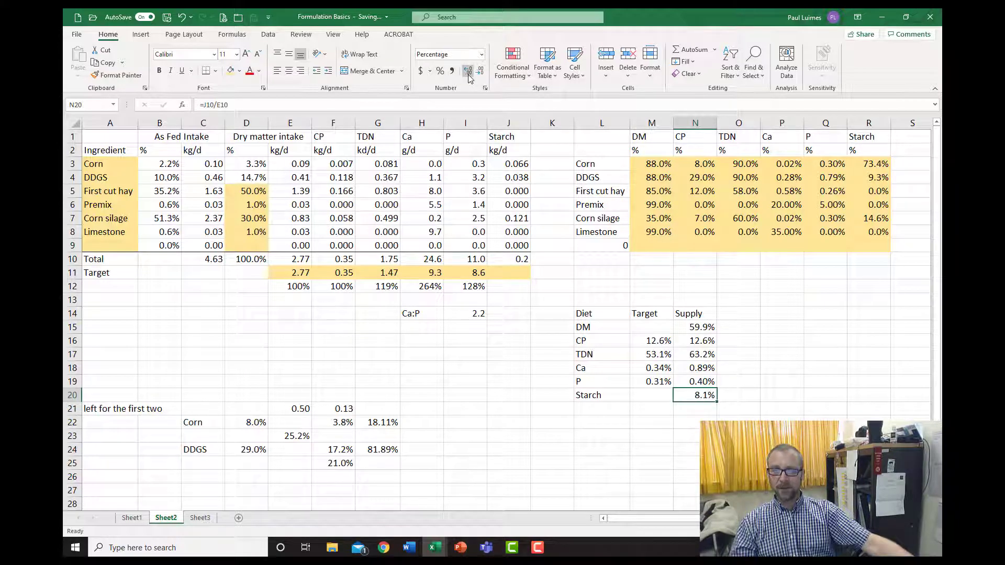
pyautogui.click(468, 73)
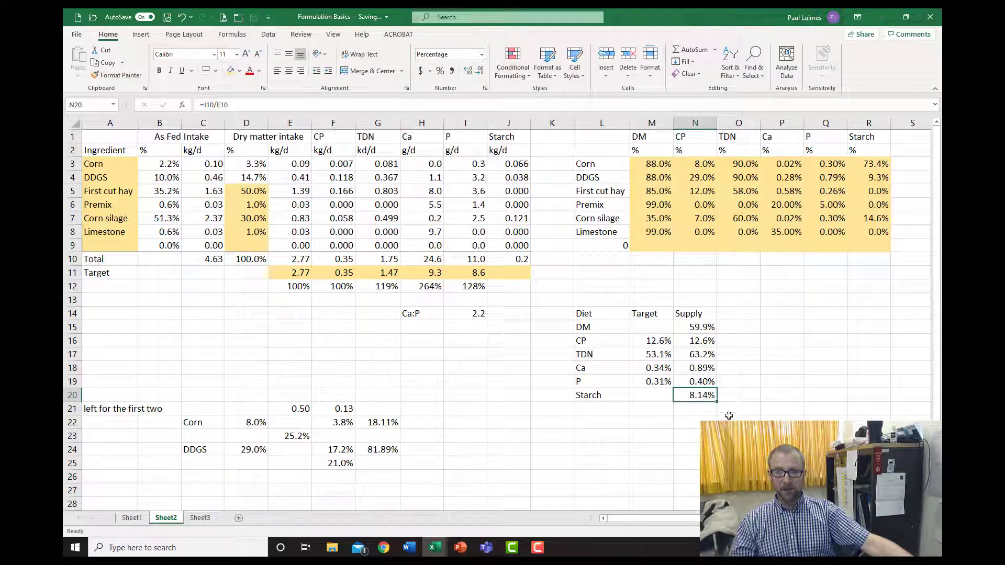
# Enter the formula =-15.57+(0.5*N20) in O20, beside the starch supply
pyautogui.click(733, 398)
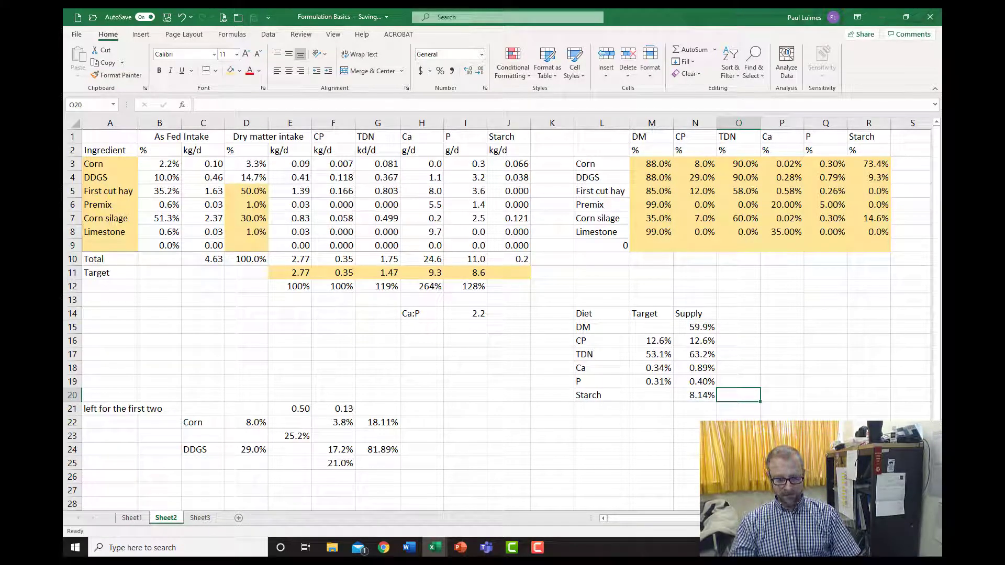
pyautogui.write('=')
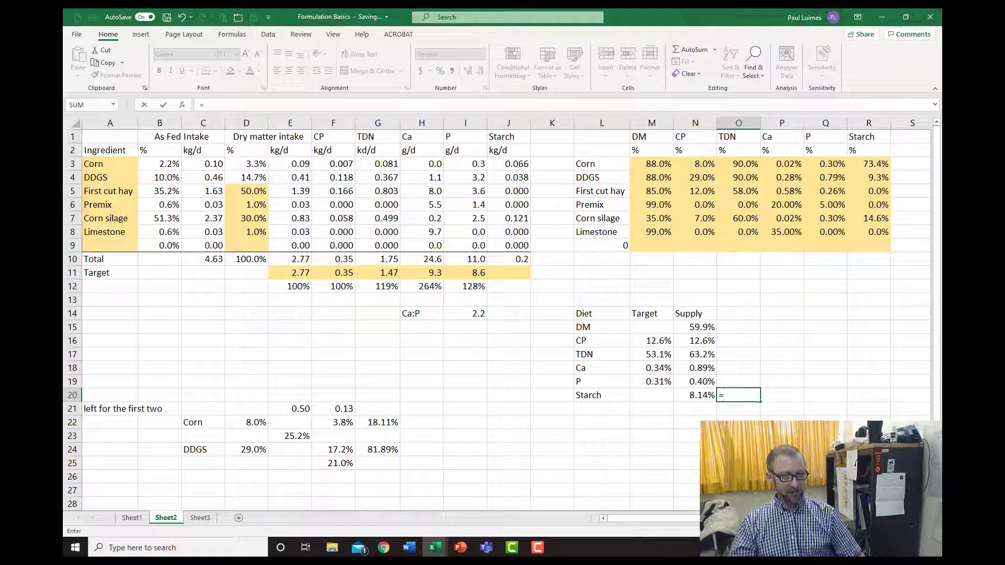
pyautogui.write('-1')
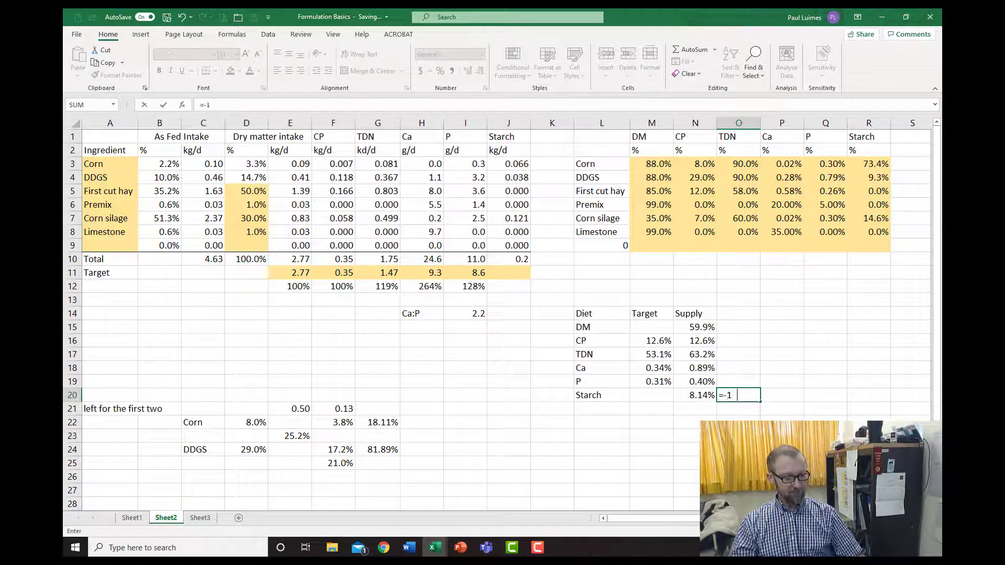
pyautogui.write('5.57')
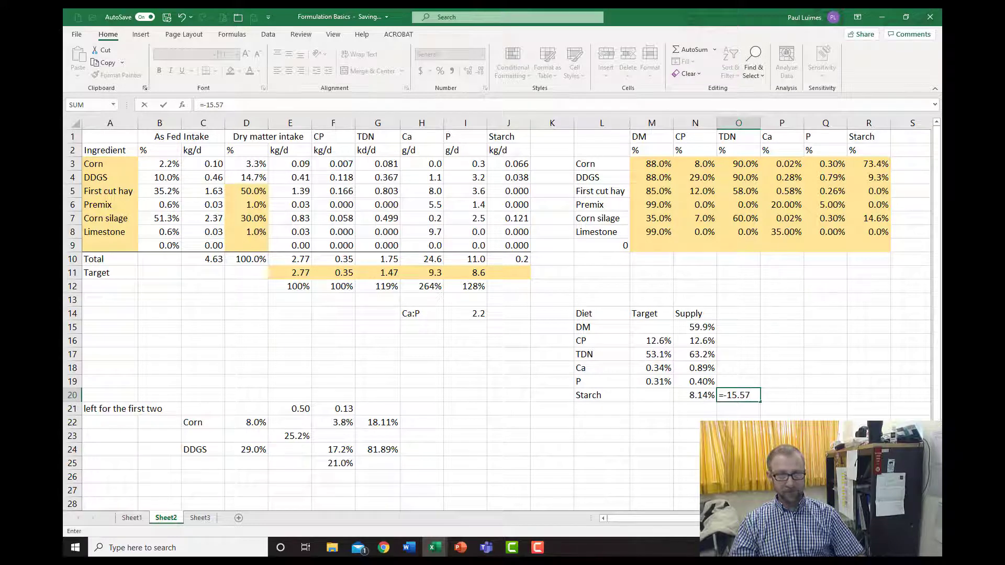
pyautogui.write('+')
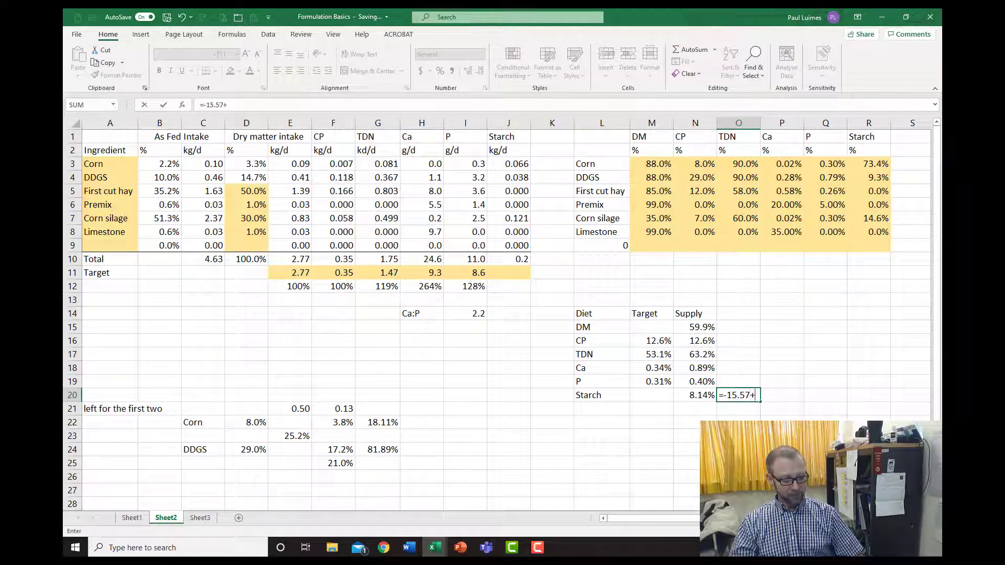
pyautogui.write('(')
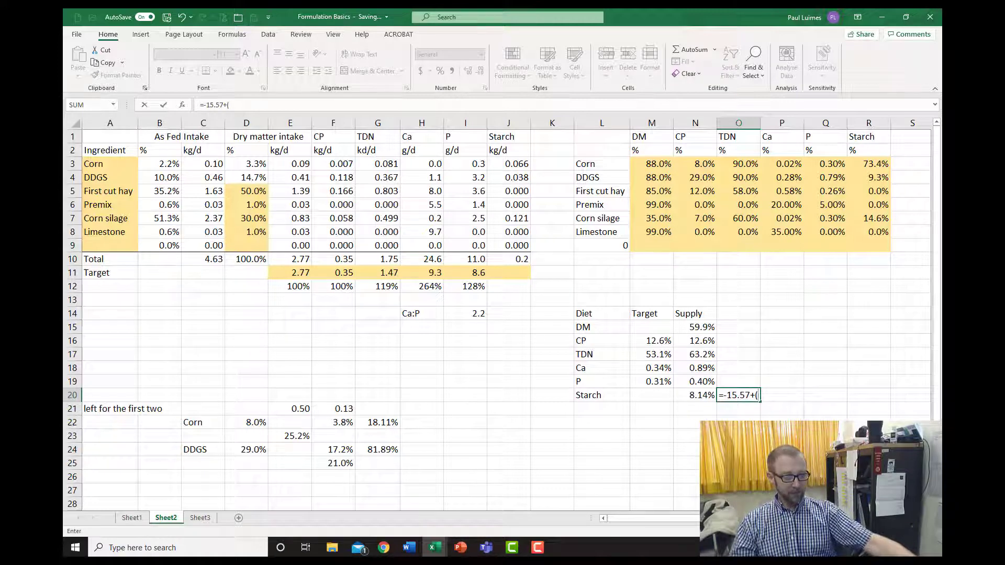
pyautogui.write('0.5')
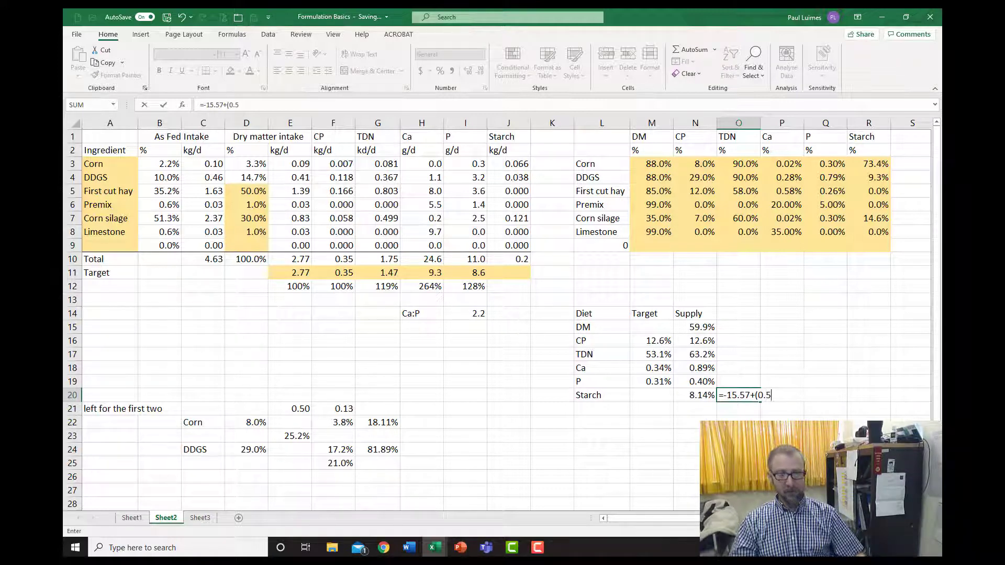
pyautogui.write('*')
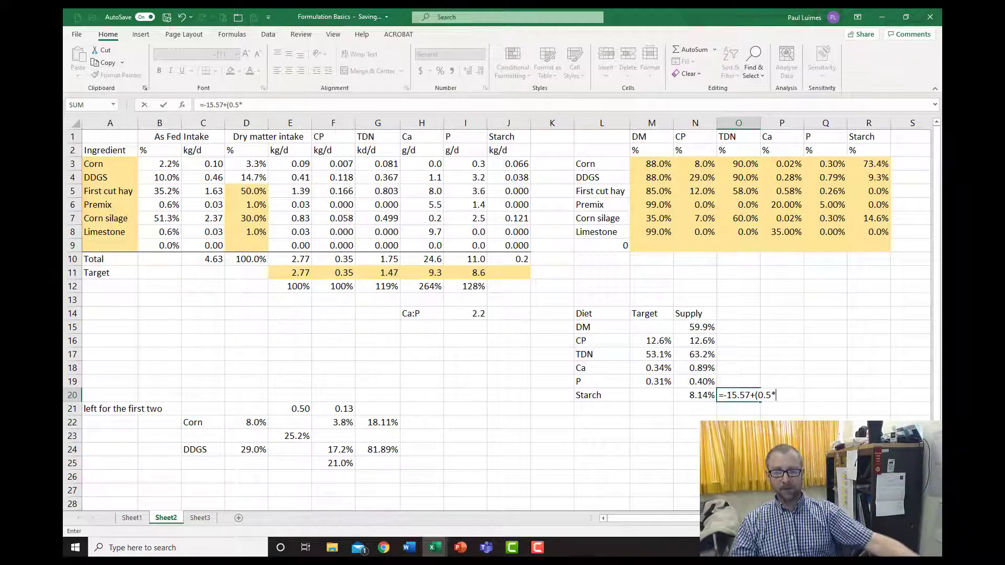
pyautogui.click(686, 398)
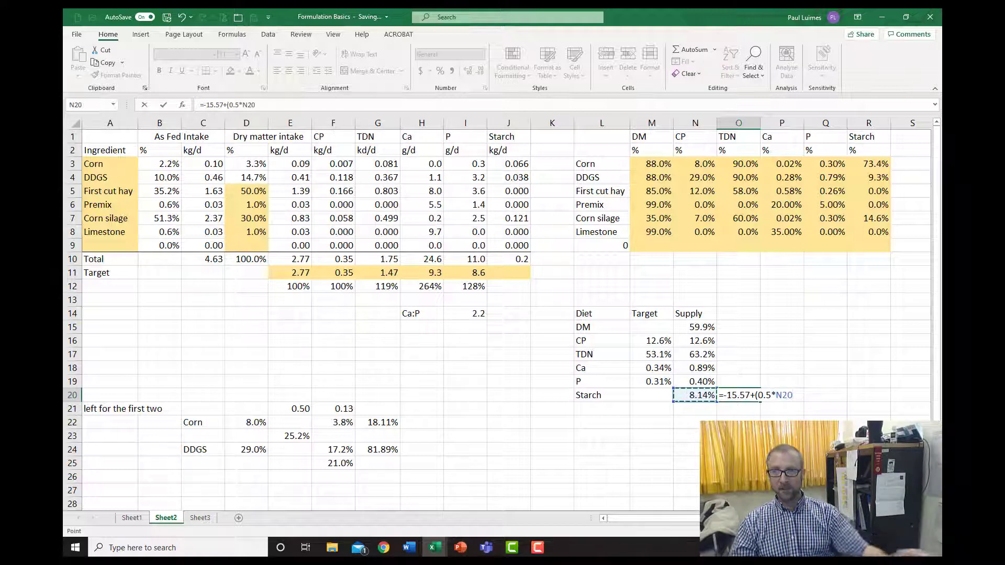
pyautogui.write(')')
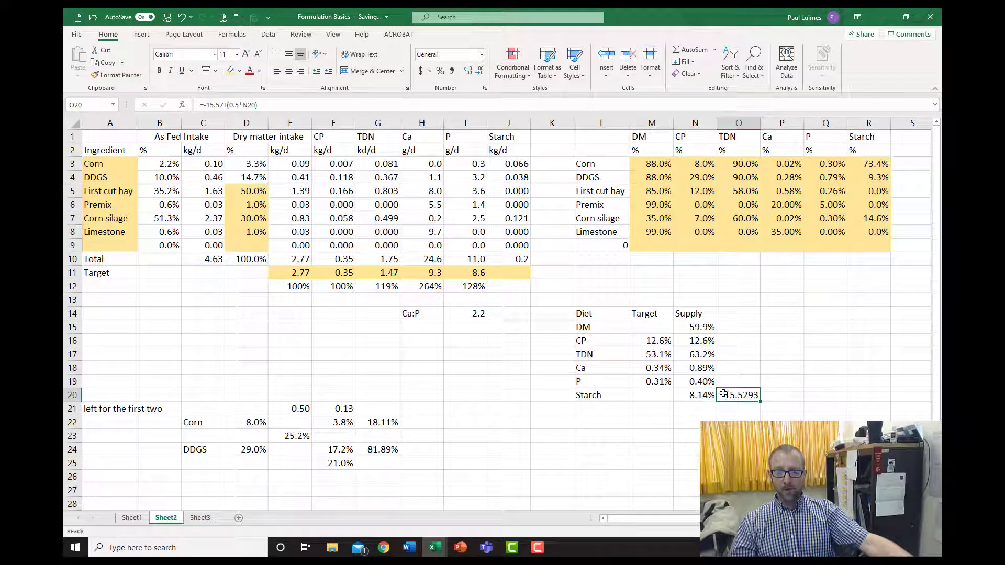
# Enclose O20's expression in outer parentheses as (-15.57+(0.5*N20)) and copy it without the equals sign
pyautogui.doubleClick(724, 394)
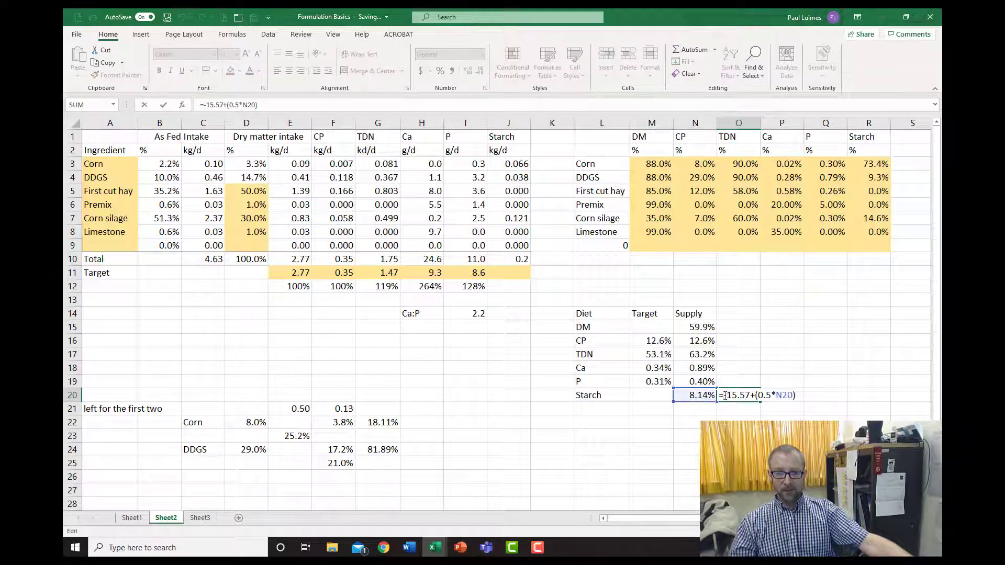
pyautogui.moveTo(723, 395); pyautogui.dragTo(795, 396)
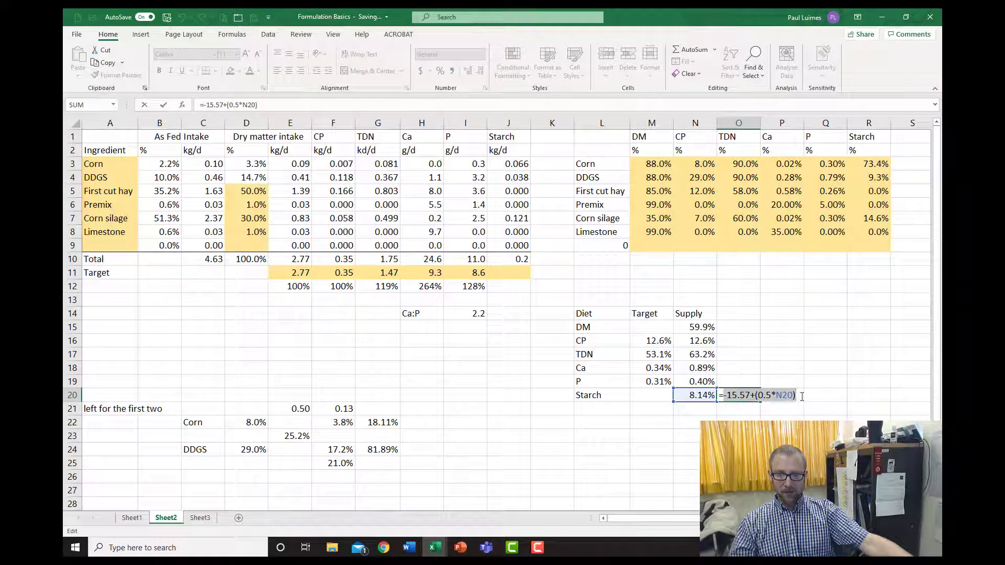
pyautogui.click(725, 395)
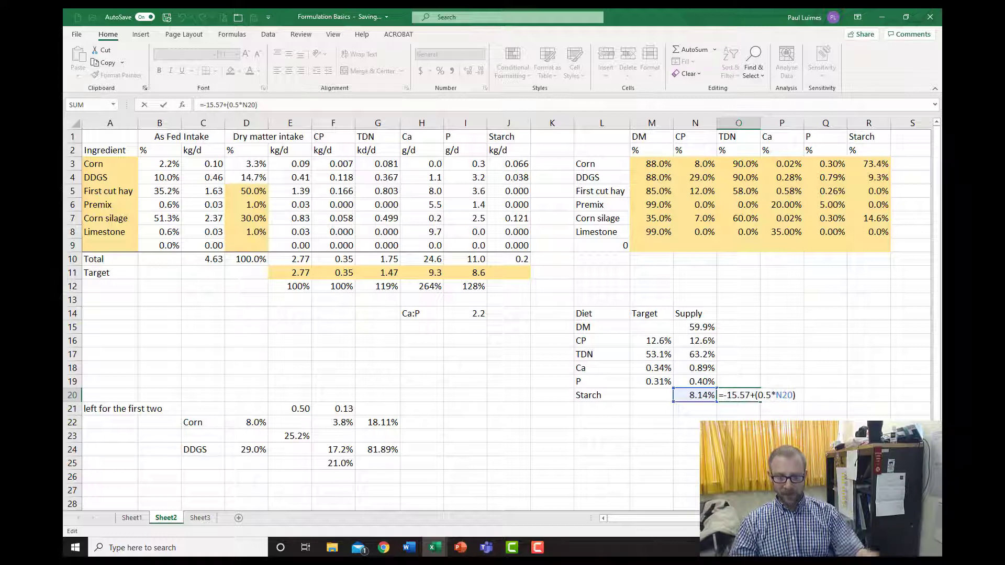
pyautogui.write('(')
pyautogui.write(')')
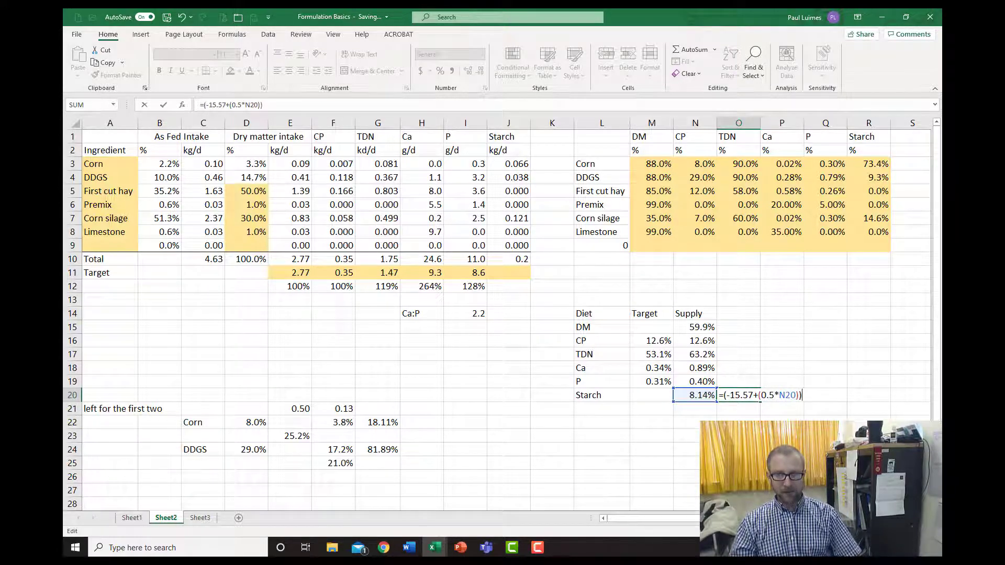
pyautogui.moveTo(723, 395); pyautogui.dragTo(806, 396)
pyautogui.hotkey('ctrl', 'c')
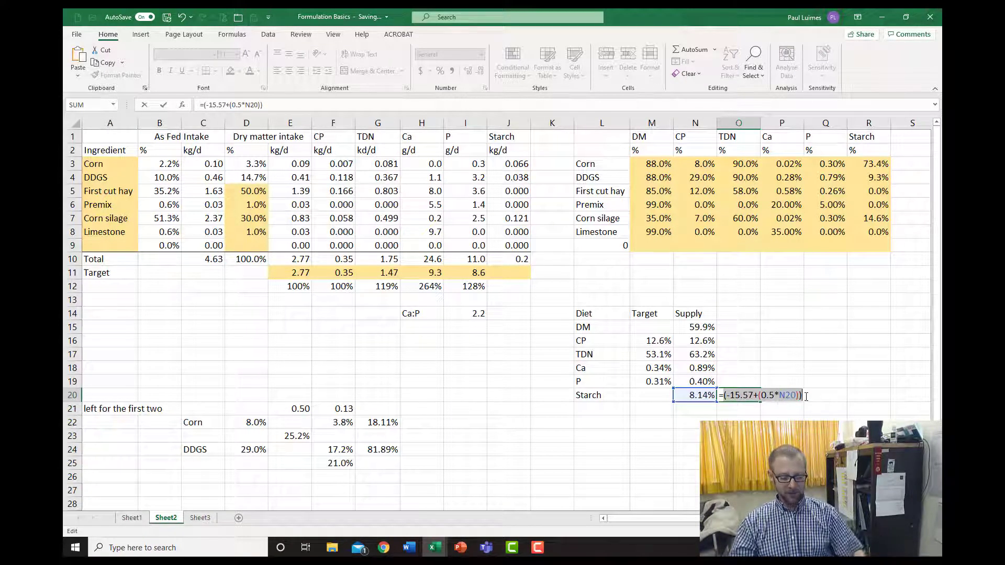
pyautogui.press('Return')
pyautogui.press('Up')
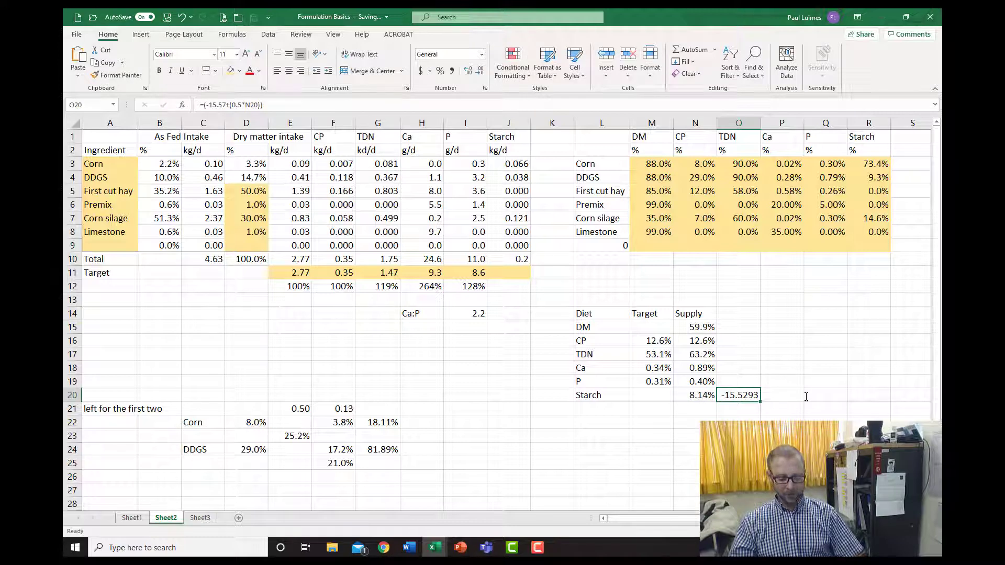
# Replace O20's formula with =IF((-15.57+(0.5*N20))<0,0,(-15.57+(0.5*N20))), reusing the copied expression, so negative results return 0
pyautogui.write('=')
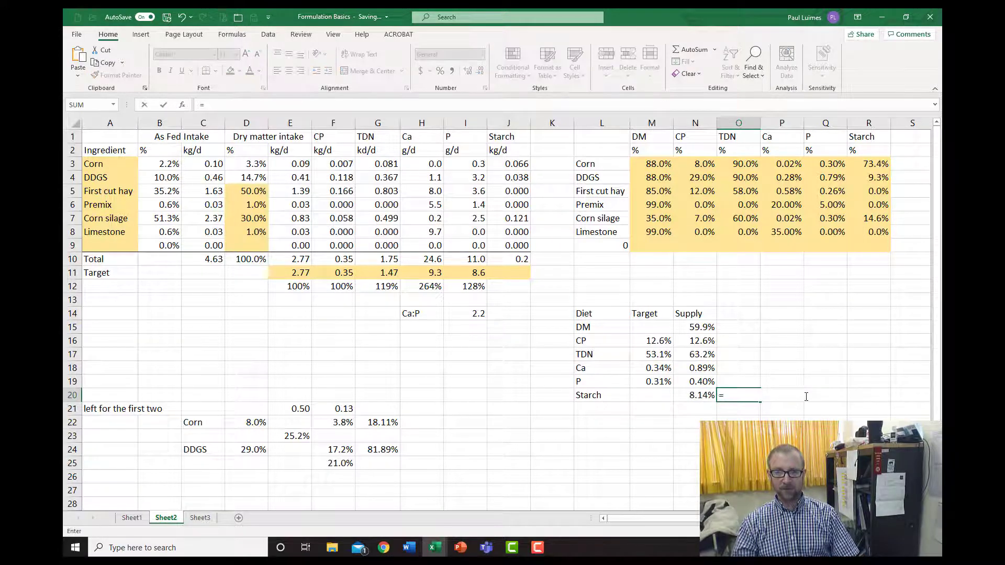
pyautogui.write('if((-15.57+(0.5*N20))')
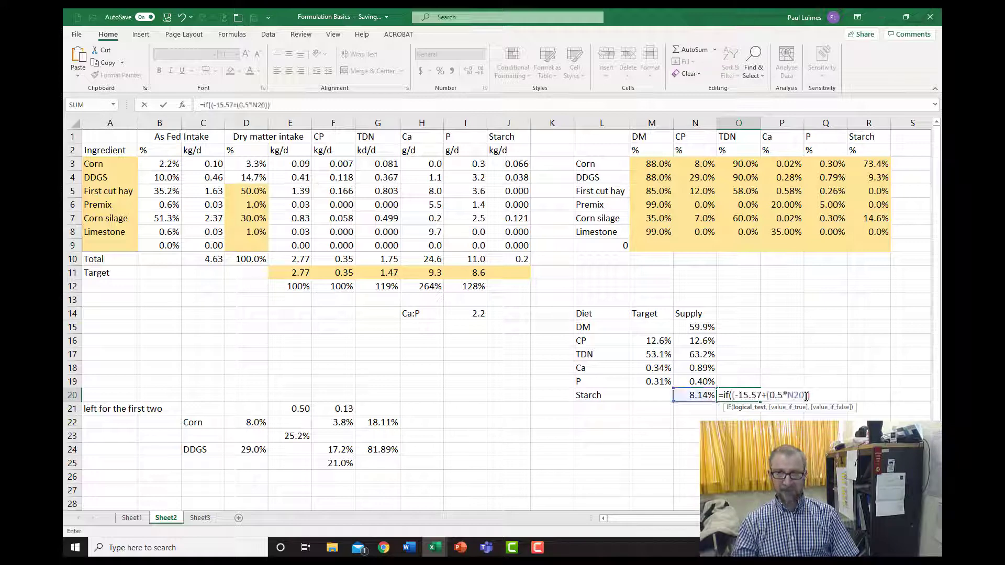
pyautogui.write('<')
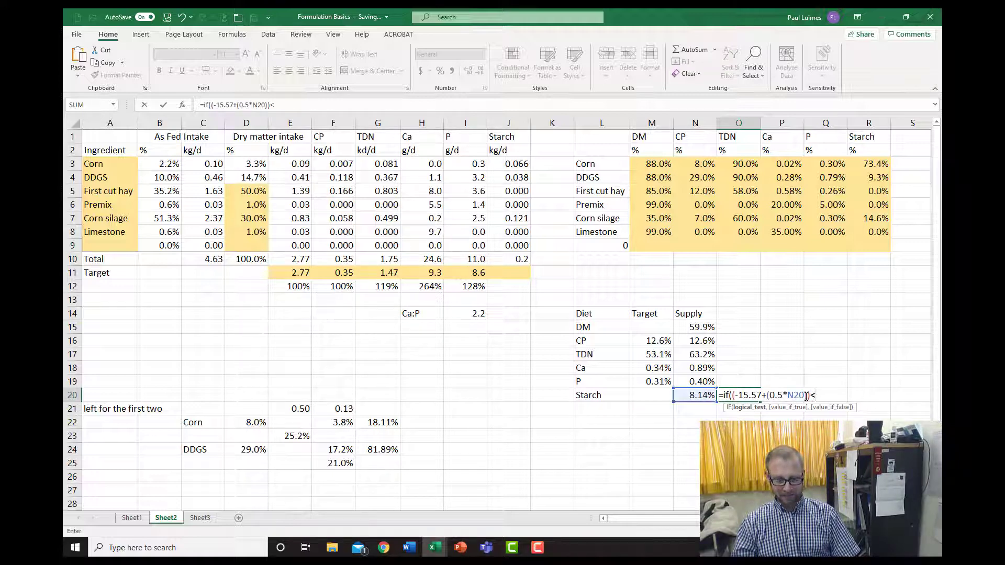
pyautogui.write('0,')
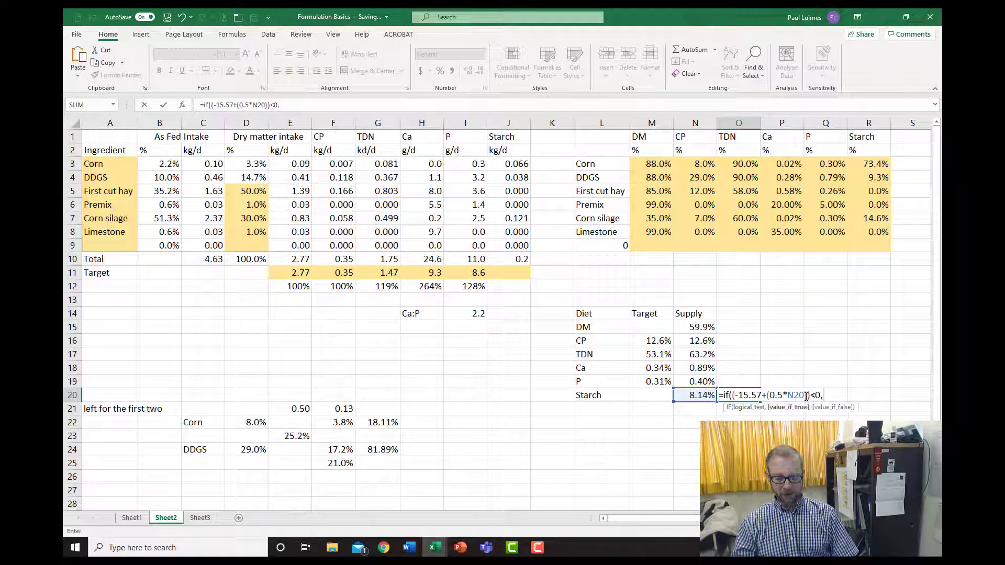
pyautogui.write('0,')
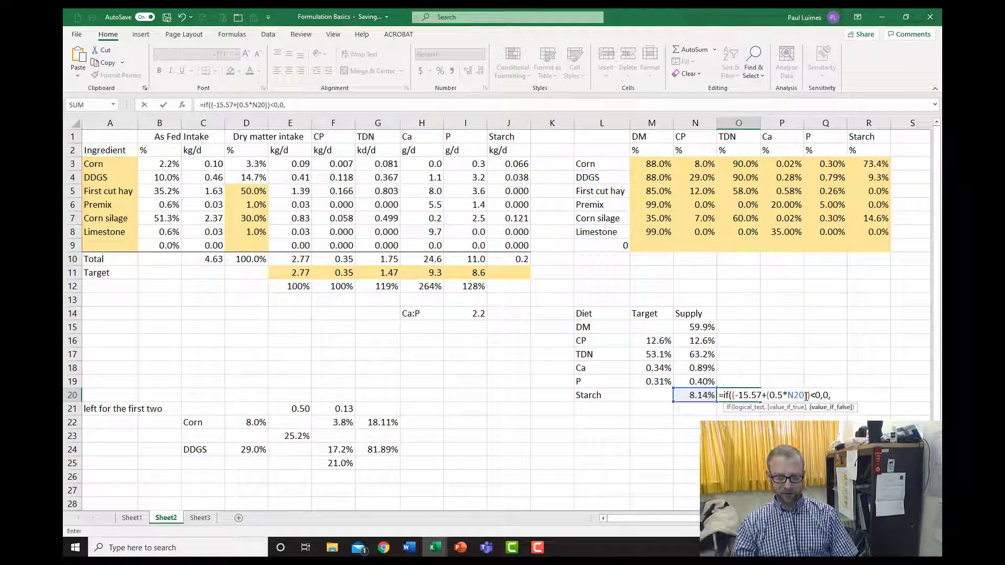
pyautogui.hotkey('ctrl', 'v')
pyautogui.write(')')
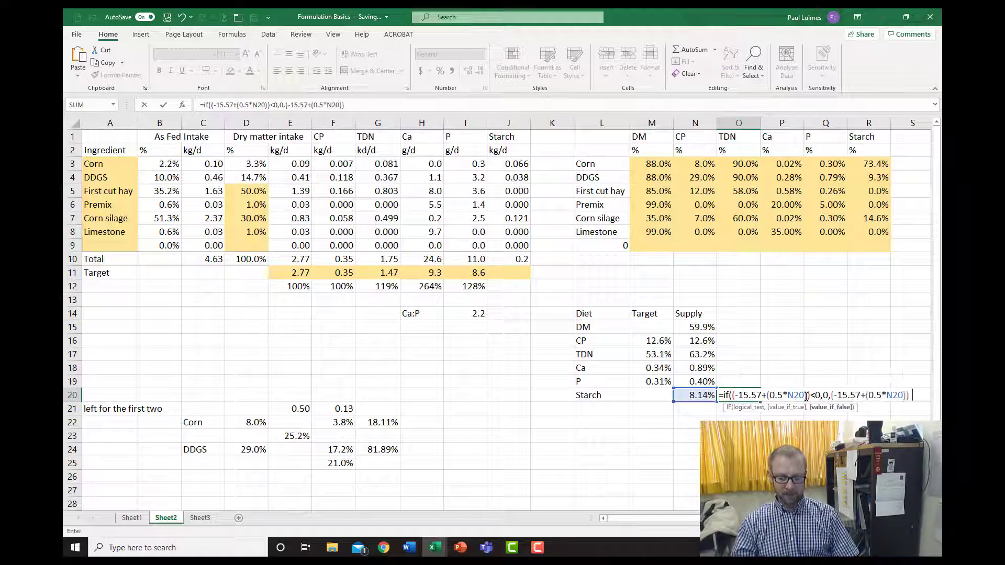
pyautogui.hotkey('ctrl', 'Return')
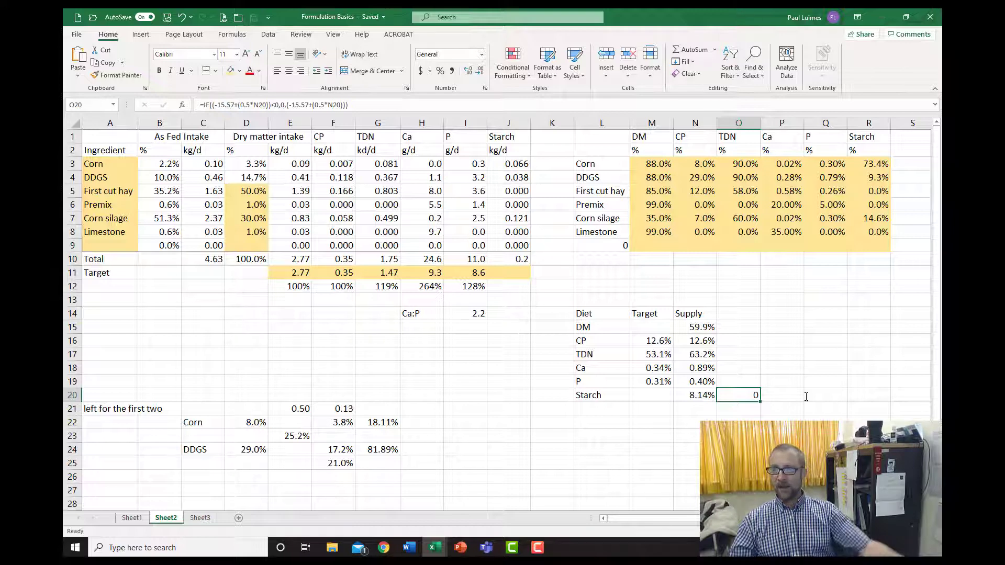
# Clear the dry matter percentages of first cut hay in D5 and corn silage in D7
pyautogui.click(249, 194)
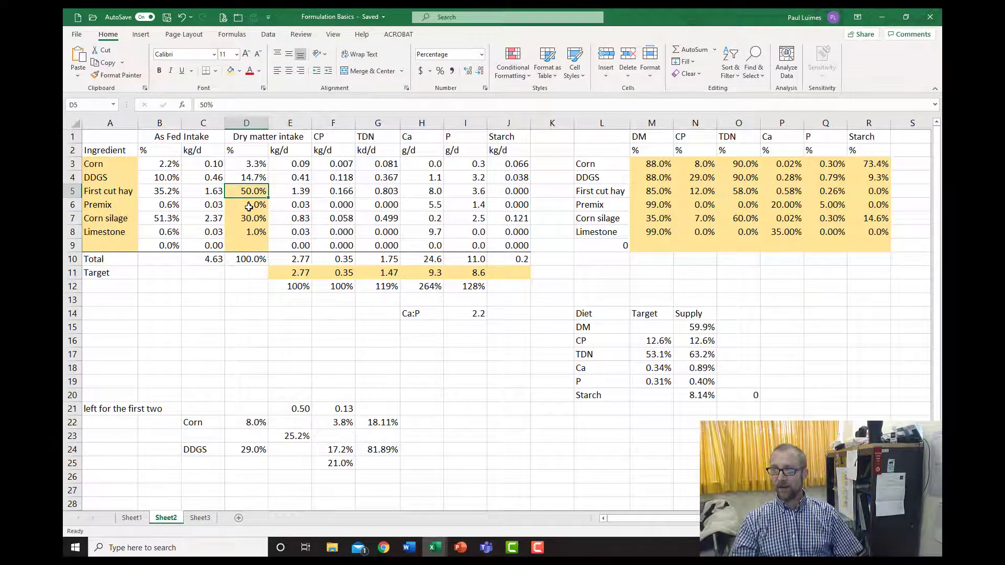
pyautogui.press('Delete')
pyautogui.press('Down')
pyautogui.press('Down')
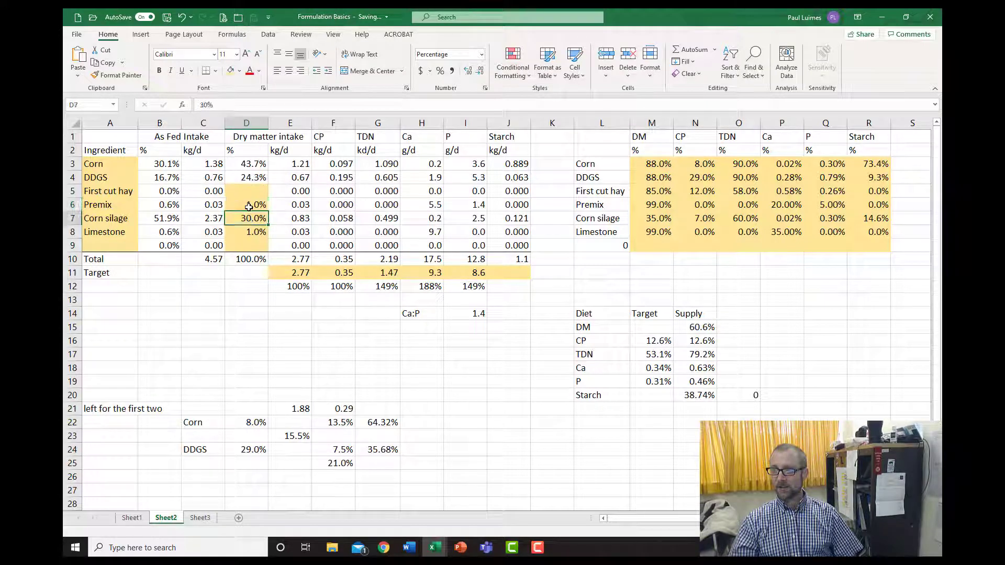
pyautogui.press('Delete')
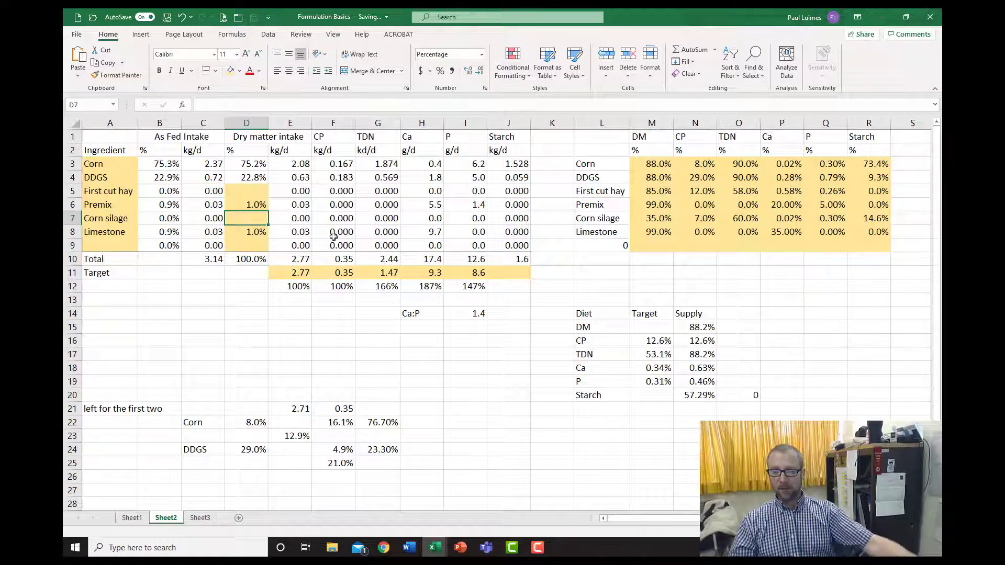
pyautogui.click(740, 395)
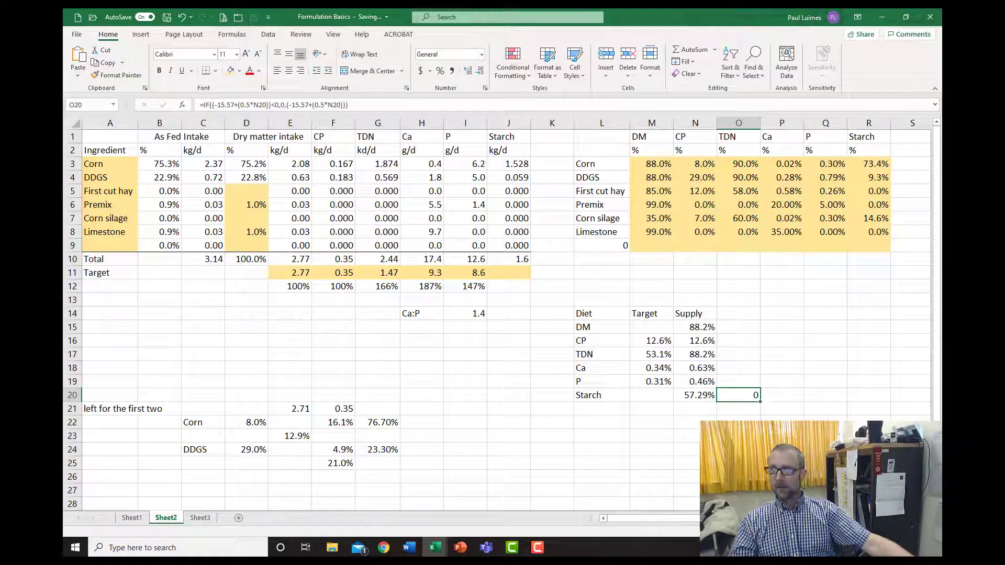
pyautogui.click(735, 408)
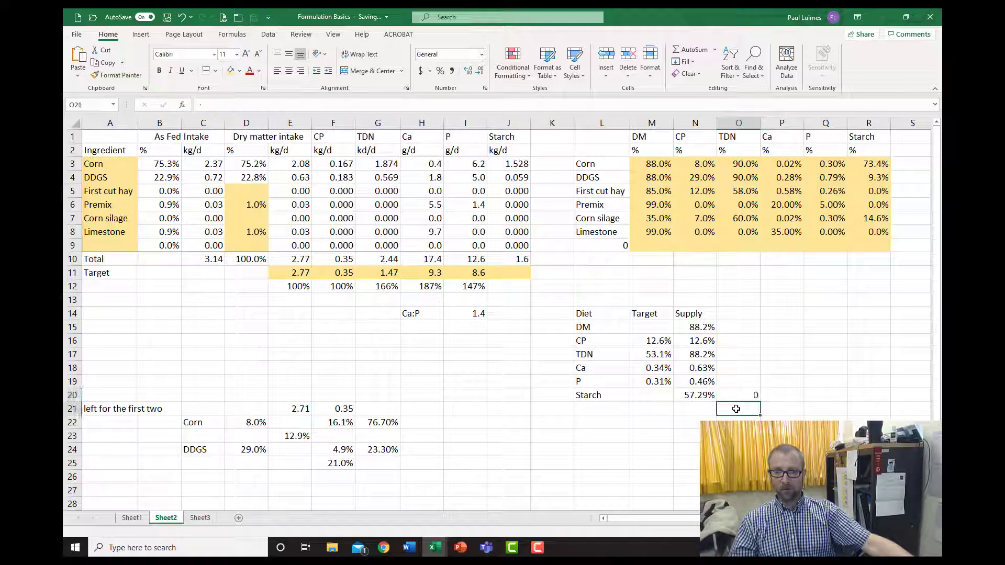
pyautogui.write('=')
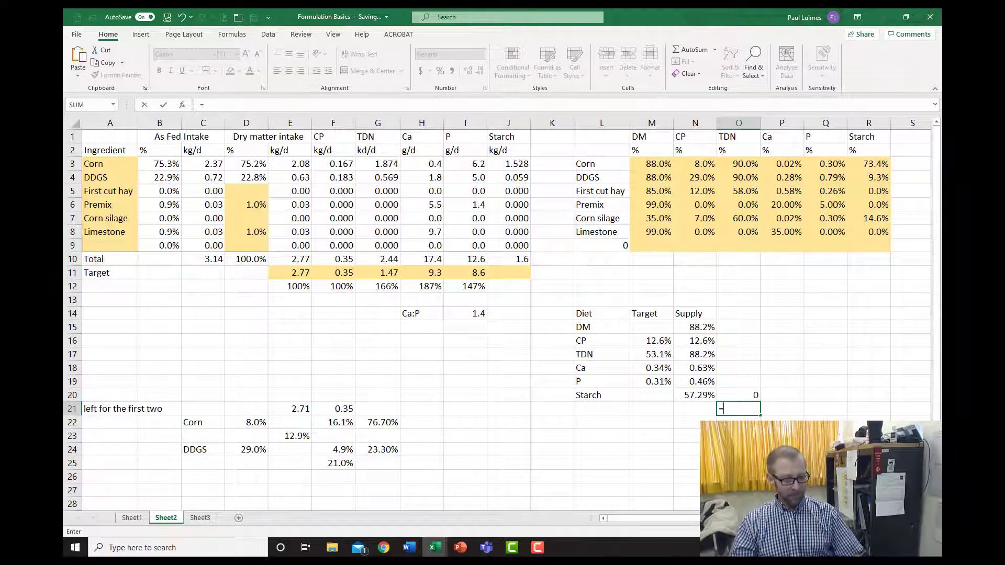
pyautogui.write('(-15.57')
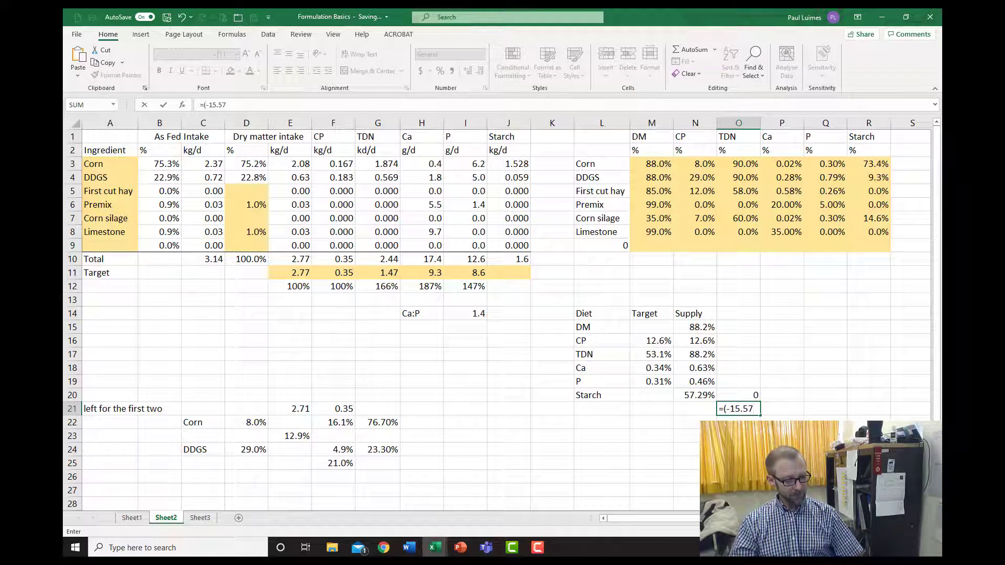
pyautogui.write('+')
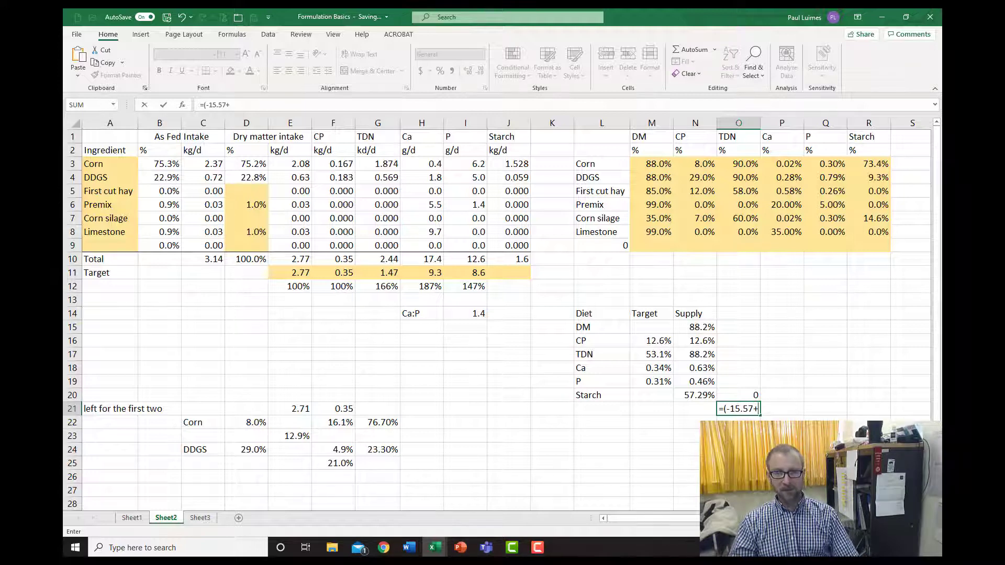
pyautogui.write('(0.5*')
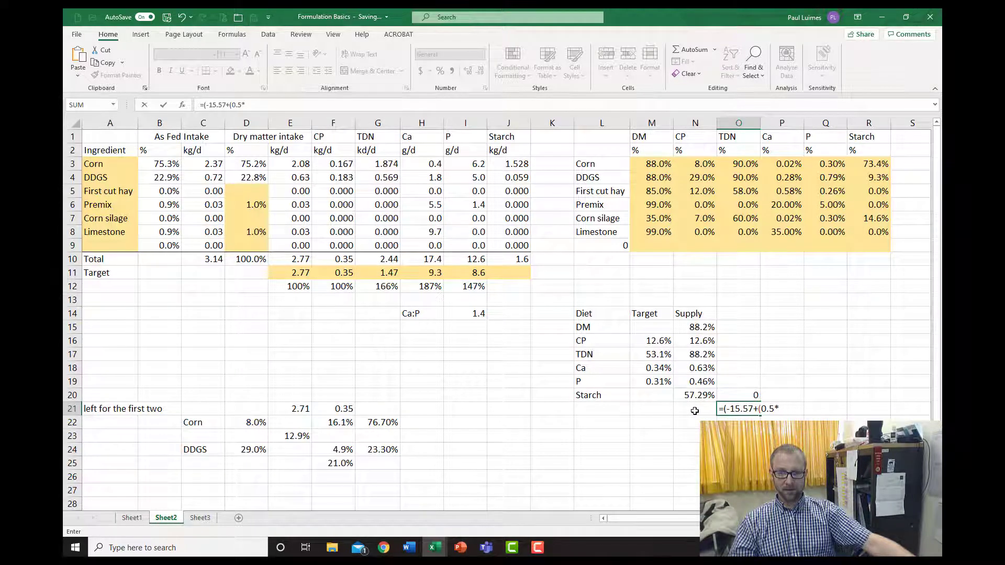
pyautogui.press('Escape')
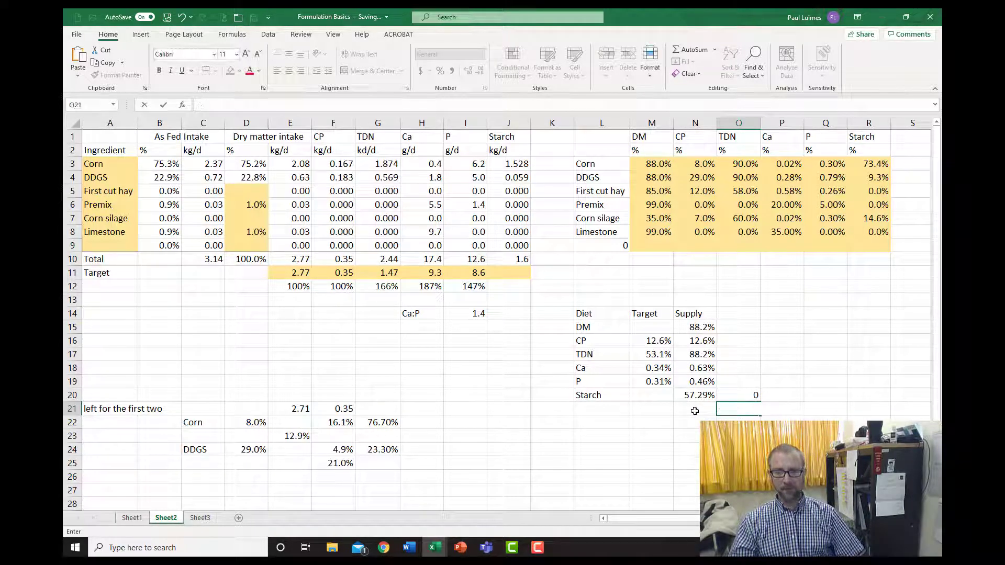
# Multiply both N20 references in O20 by 100, making the formula =IF((-15.57+(0.5*N20*100))<0,0,(-15.57+(0.5*N20*100)))
pyautogui.press('Up')
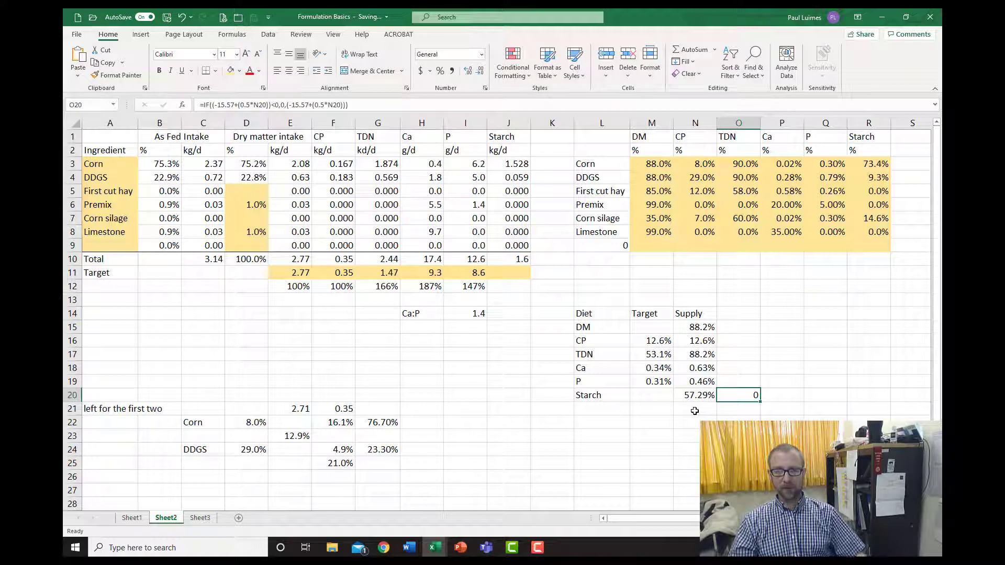
pyautogui.click(264, 105)
pyautogui.press('Right')
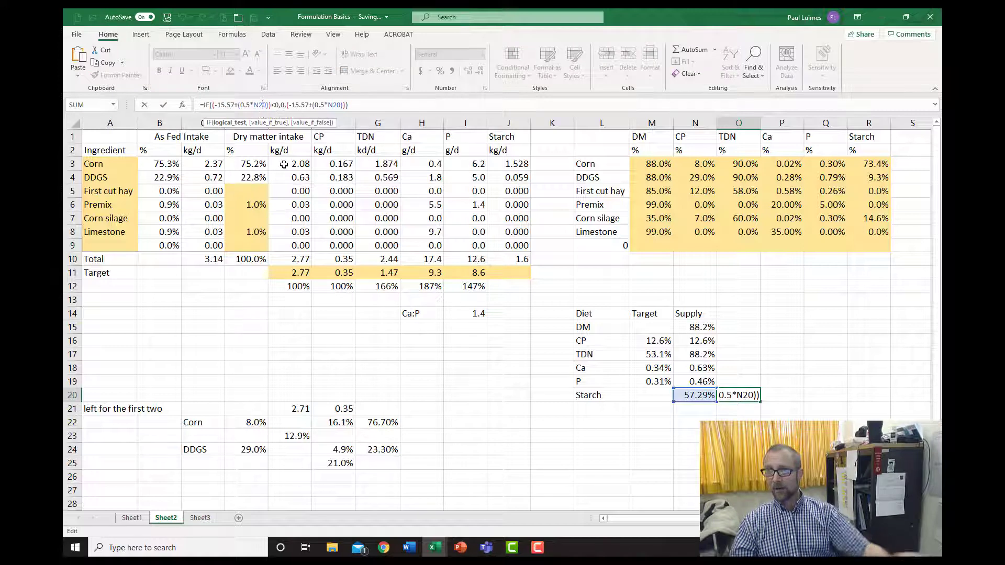
pyautogui.write('*100')
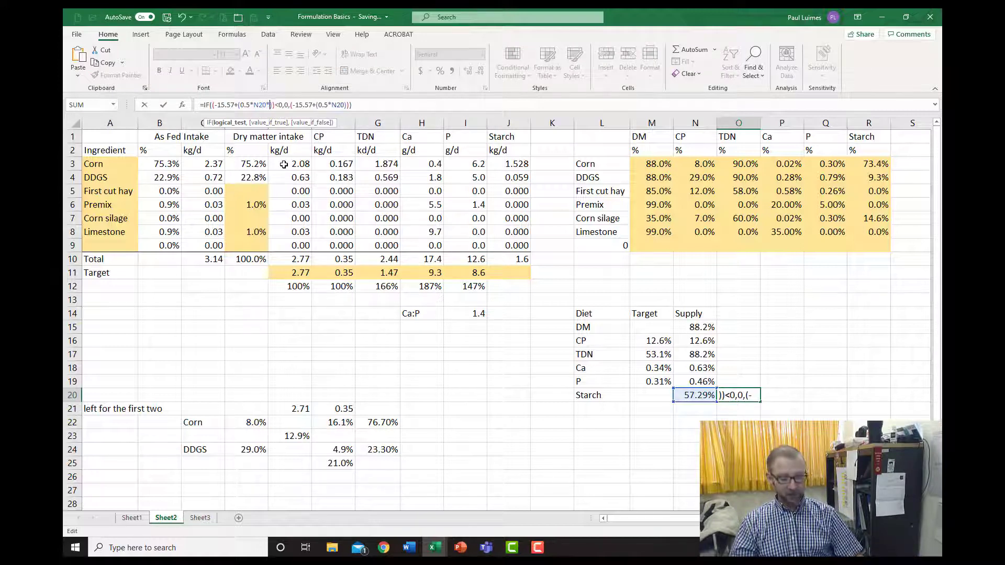
pyautogui.click(356, 105)
pyautogui.write('*100')
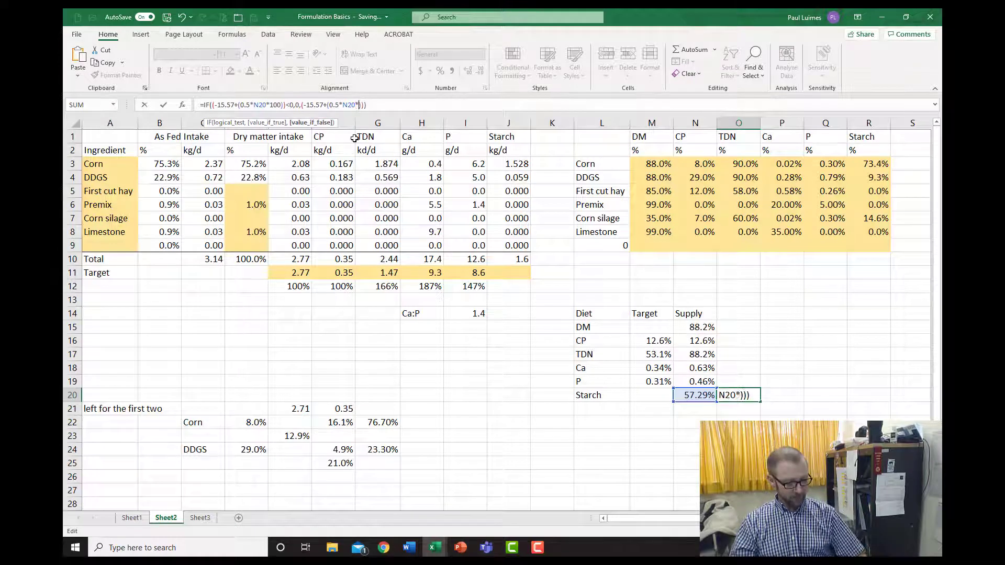
pyautogui.hotkey('ctrl', 'Return')
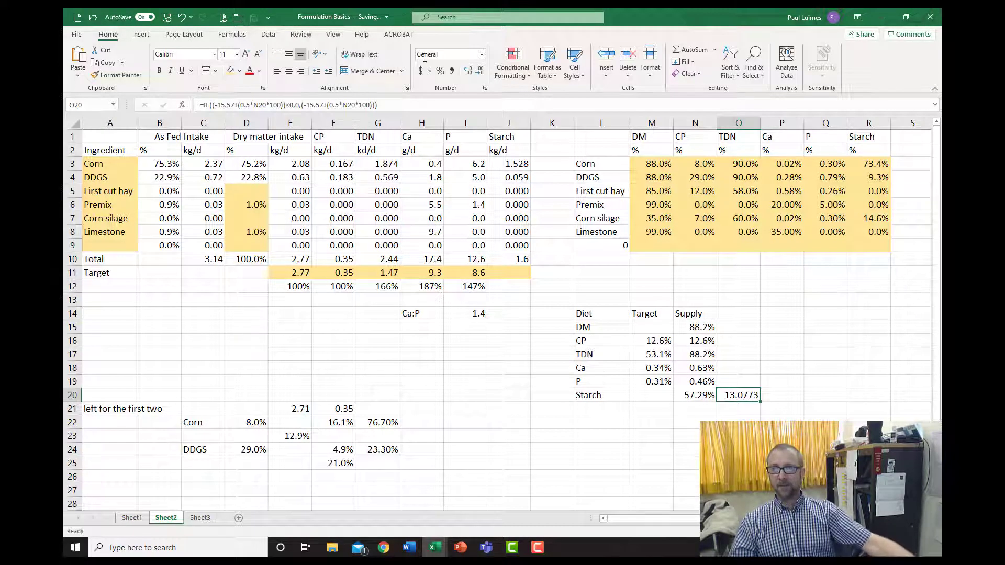
# Reduce the starch calculation result in O20 to one decimal place
pyautogui.click(480, 76)
pyautogui.click(481, 76)
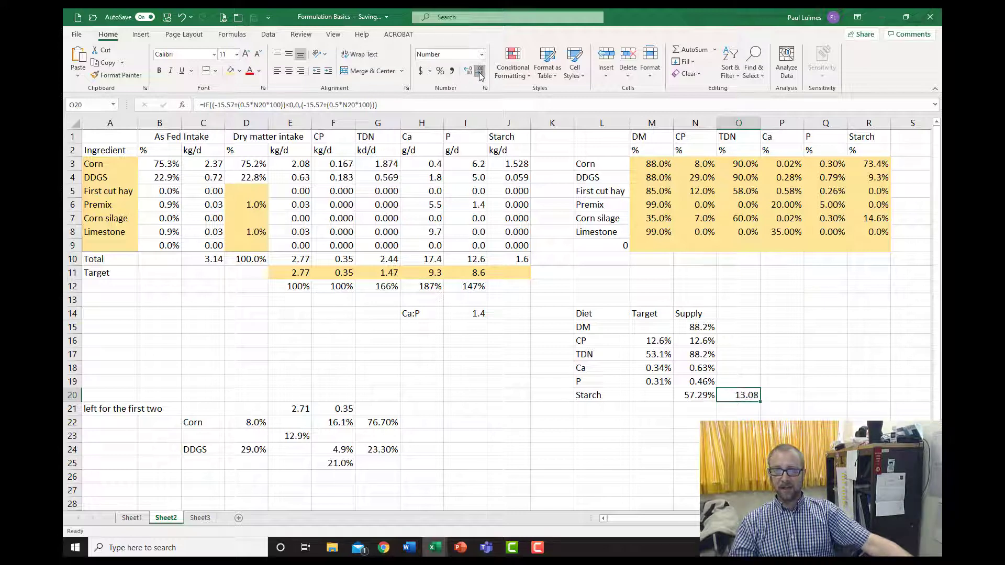
pyautogui.click(480, 76)
# Label the starch result with "h in acidosis/day" in P20
pyautogui.click(779, 397)
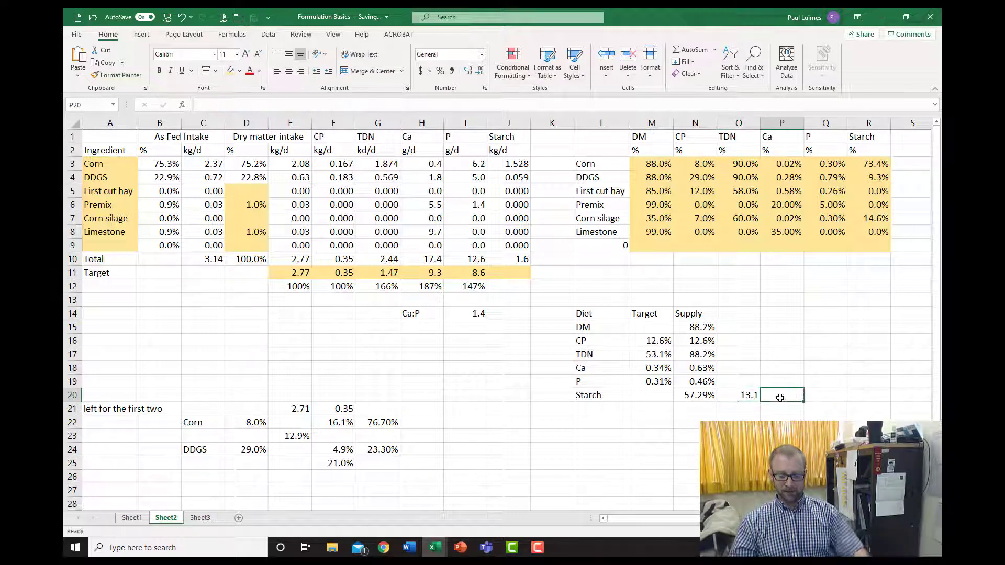
pyautogui.write('h in acidosis')
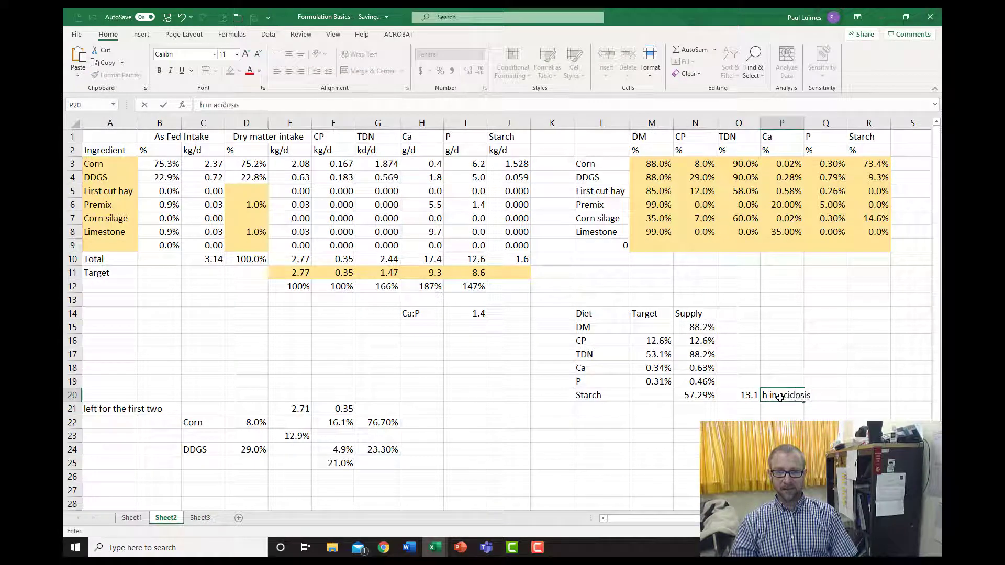
pyautogui.write('/day')
pyautogui.hotkey('ctrl', 'Return')
# Set the dry matter percentage of first cut hay in D5 to 20% and of corn silage in D7 to 30%
pyautogui.press('Left')
pyautogui.press('Left')
pyautogui.press('Left')
pyautogui.press('Left')
pyautogui.press('Left')
pyautogui.press('Left')
pyautogui.press('Left')
pyautogui.press('Left')
pyautogui.press('Left')
pyautogui.press('Left')
pyautogui.press('Left')
pyautogui.press('Left')
pyautogui.press('Left')
pyautogui.press('Up')
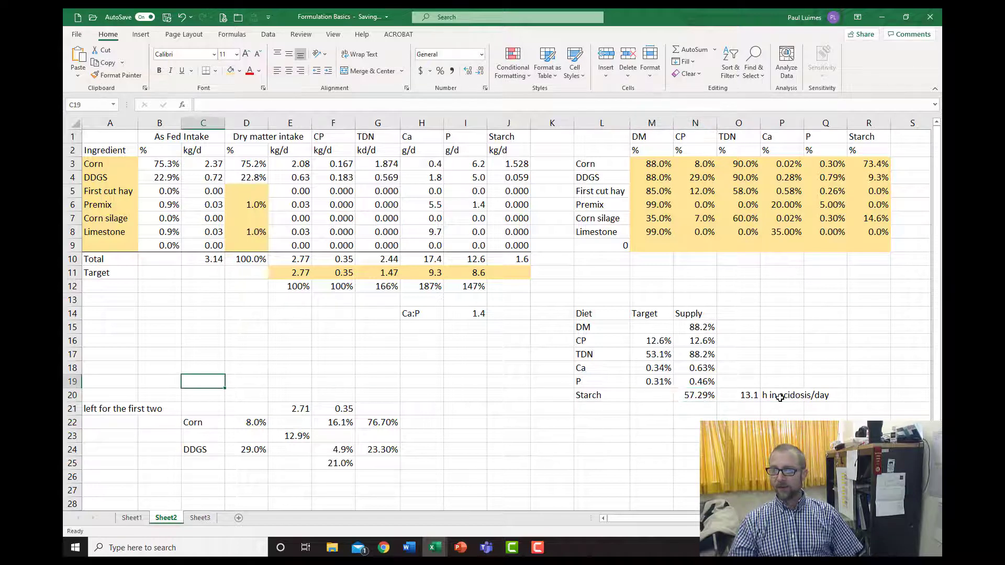
pyautogui.press('Up')
pyautogui.press('Up')
pyautogui.press('Up')
pyautogui.press('Up')
pyautogui.press('Up')
pyautogui.press('Up')
pyautogui.press('Up')
pyautogui.press('Up')
pyautogui.press('Up')
pyautogui.press('Up')
pyautogui.press('Up')
pyautogui.press('Up')
pyautogui.press('Up')
pyautogui.press('Right')
pyautogui.press('Up')
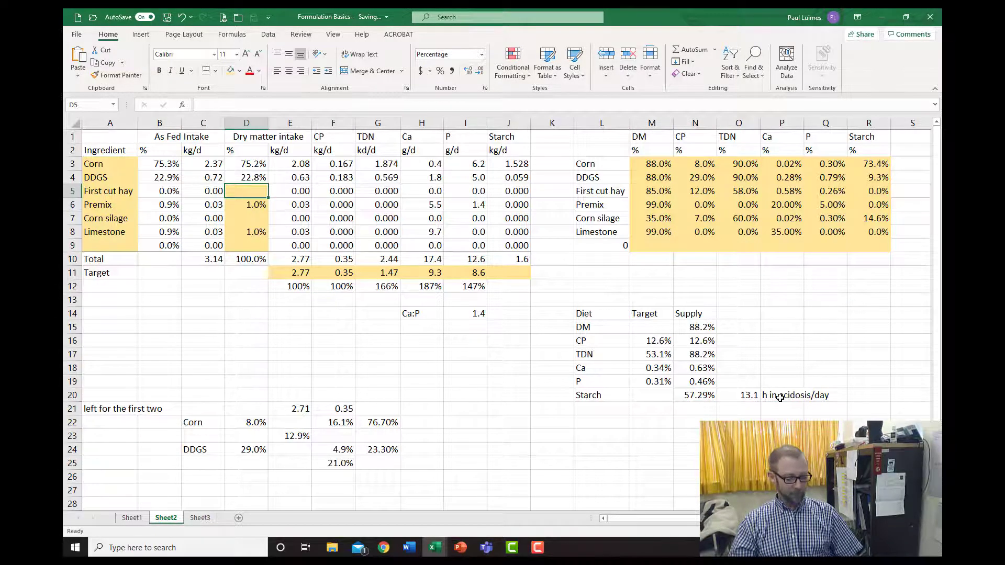
pyautogui.write('20')
pyautogui.press('Return')
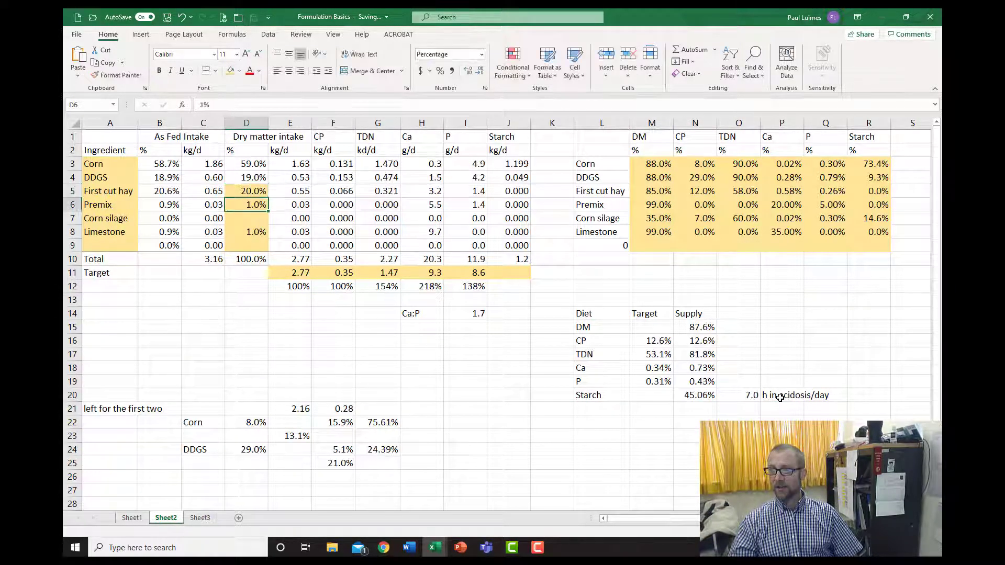
pyautogui.press('Down')
pyautogui.write('30')
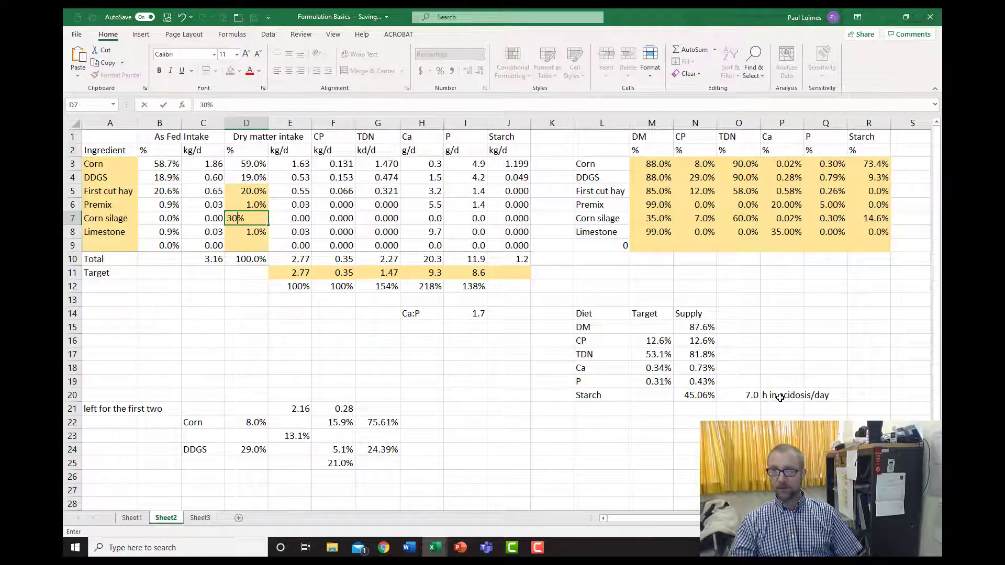
pyautogui.press('Return')
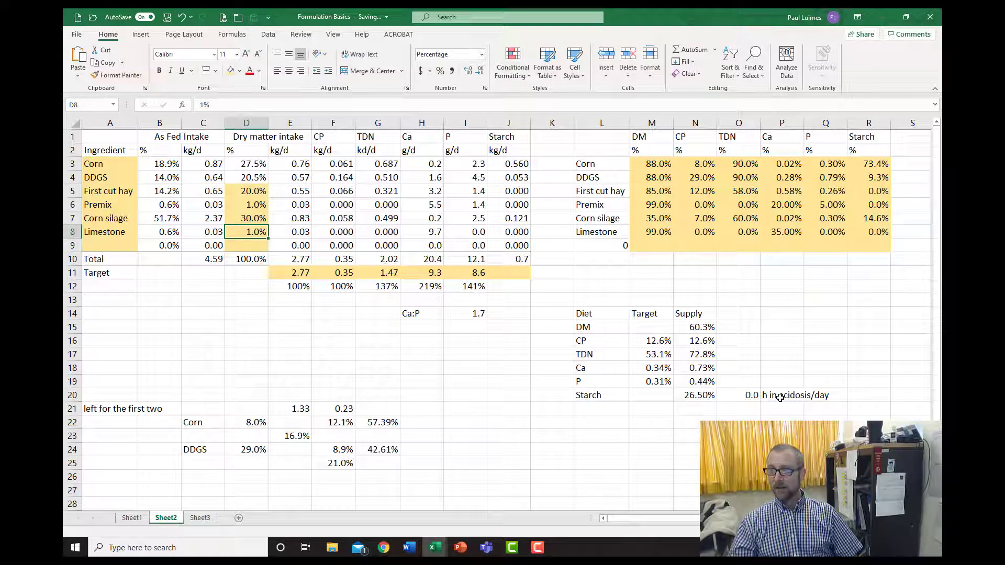
# Raise first cut hay's dry matter percentage in D5 to 30%
pyautogui.press('Up')
pyautogui.press('Up')
pyautogui.press('Up')
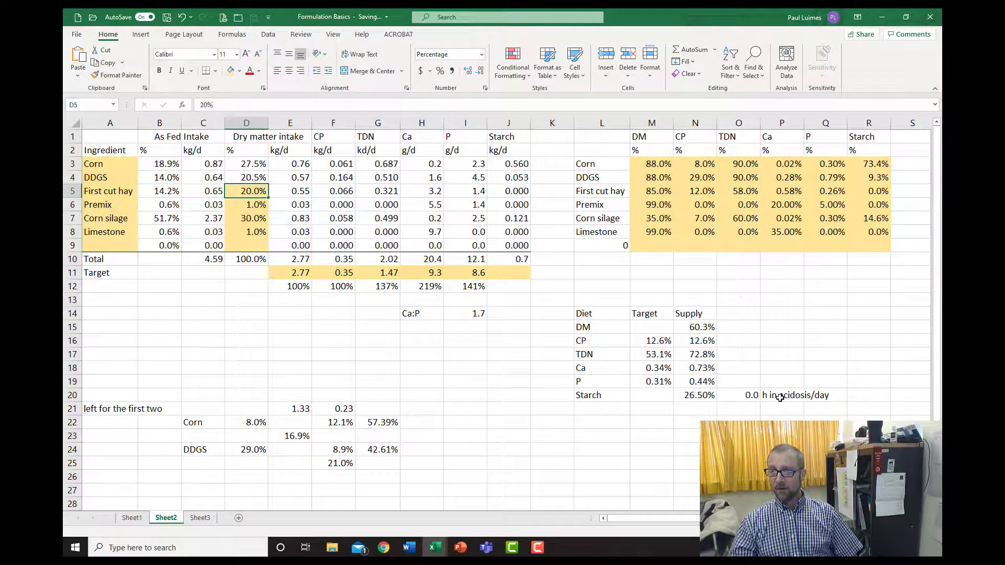
pyautogui.write('1')
pyautogui.write('30')
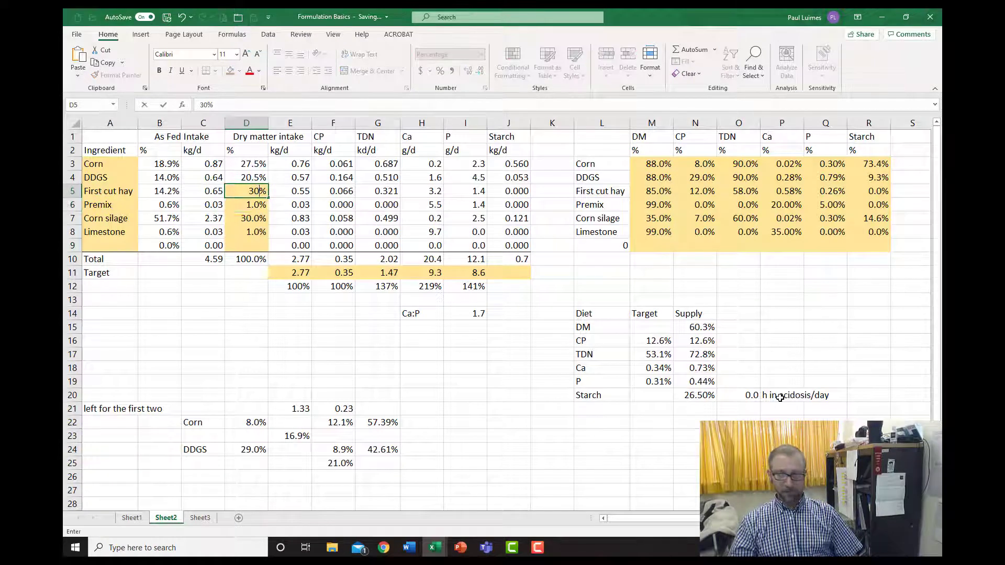
pyautogui.press('Return')
# Try 40% as corn silage's dry matter percentage in D7 and settle on 45%
pyautogui.press('Down')
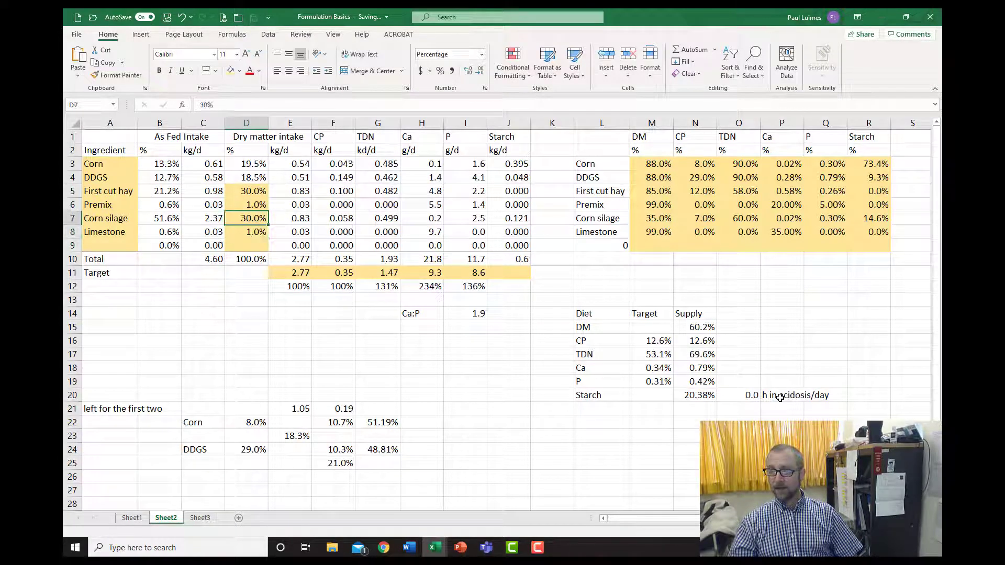
pyautogui.write('40')
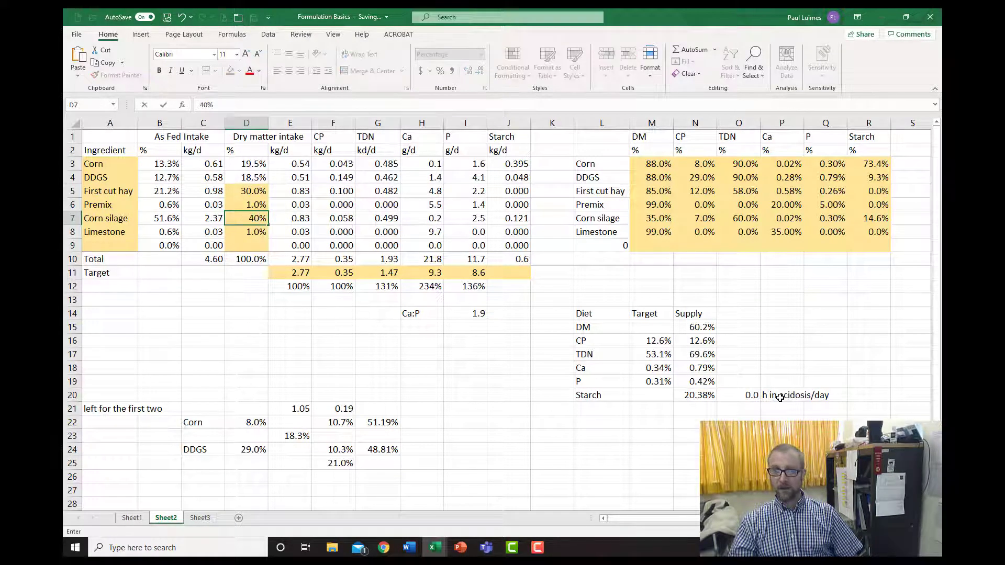
pyautogui.press('Return')
pyautogui.press('Up')
pyautogui.write('45')
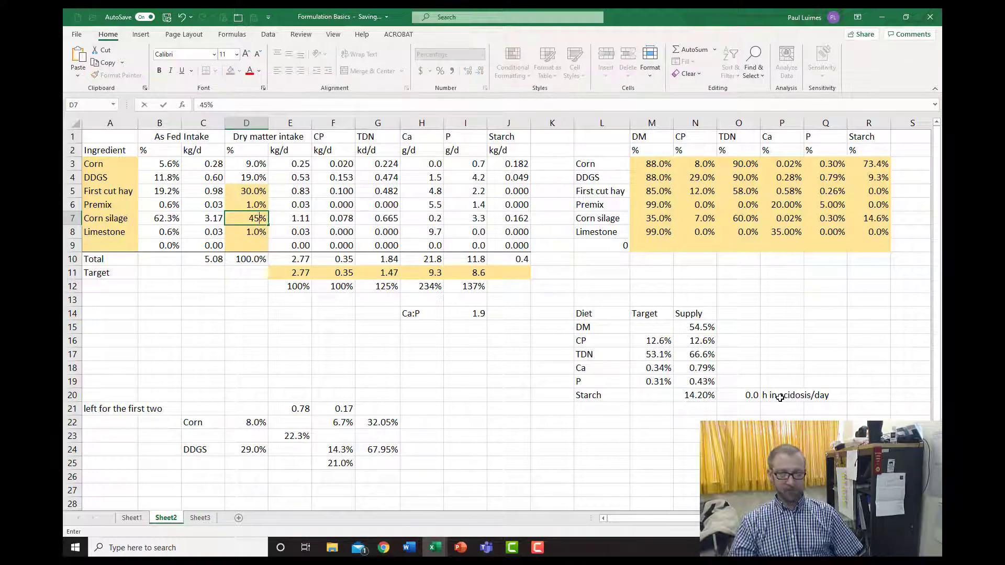
pyautogui.press('Return')
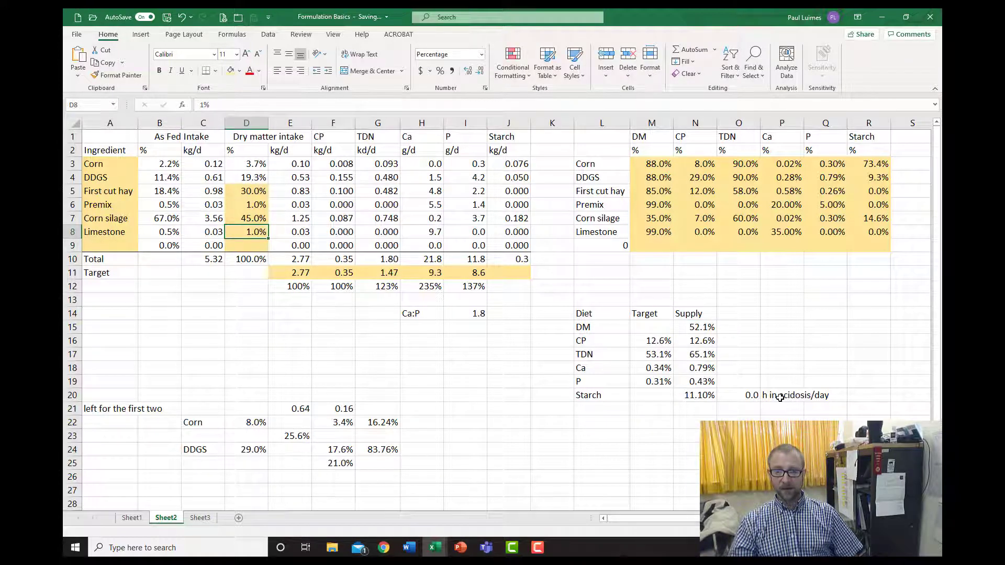
# Try 20% as first cut hay's dry matter percentage in D5 and return it to 30%
pyautogui.click(752, 395)
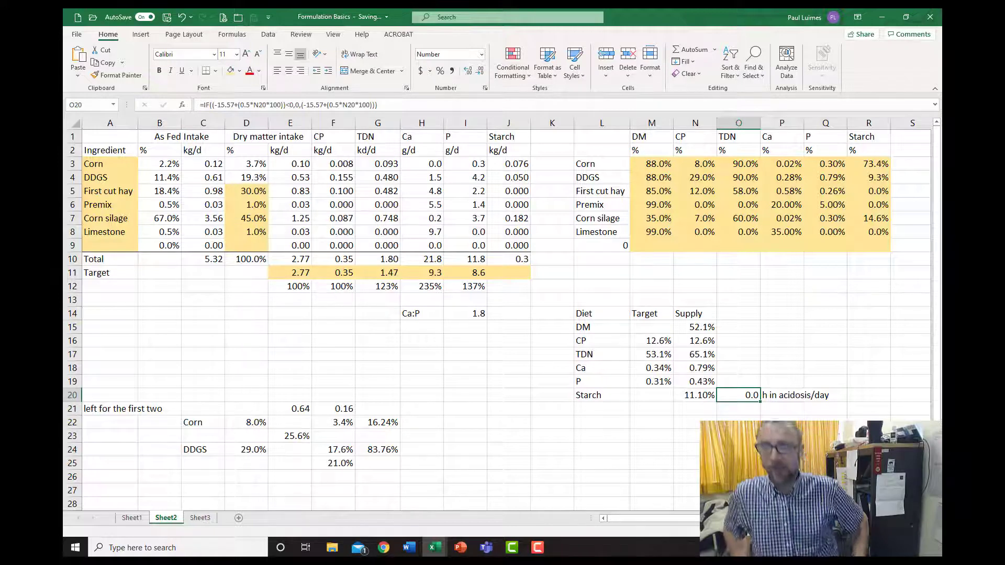
pyautogui.click(743, 382)
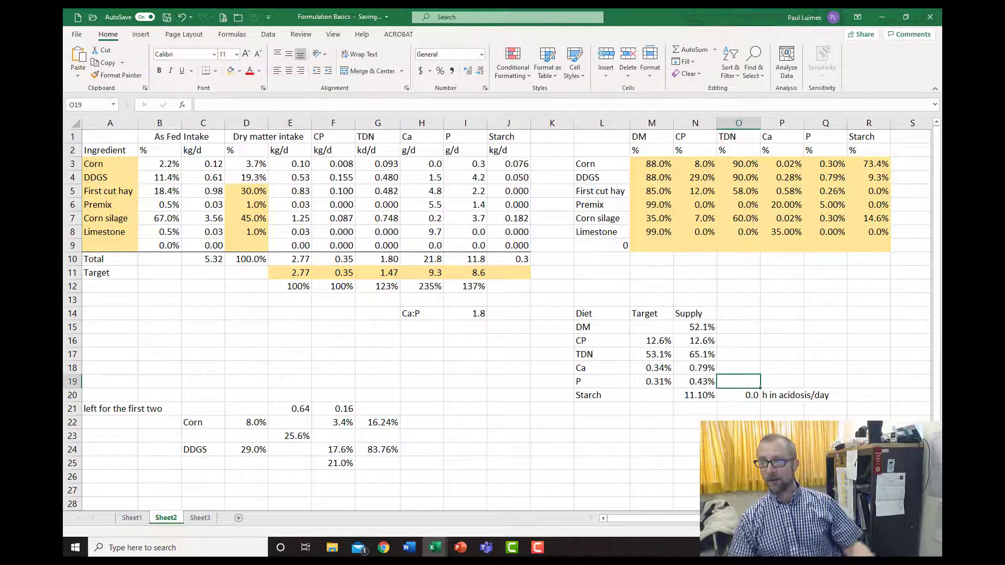
pyautogui.click(242, 192)
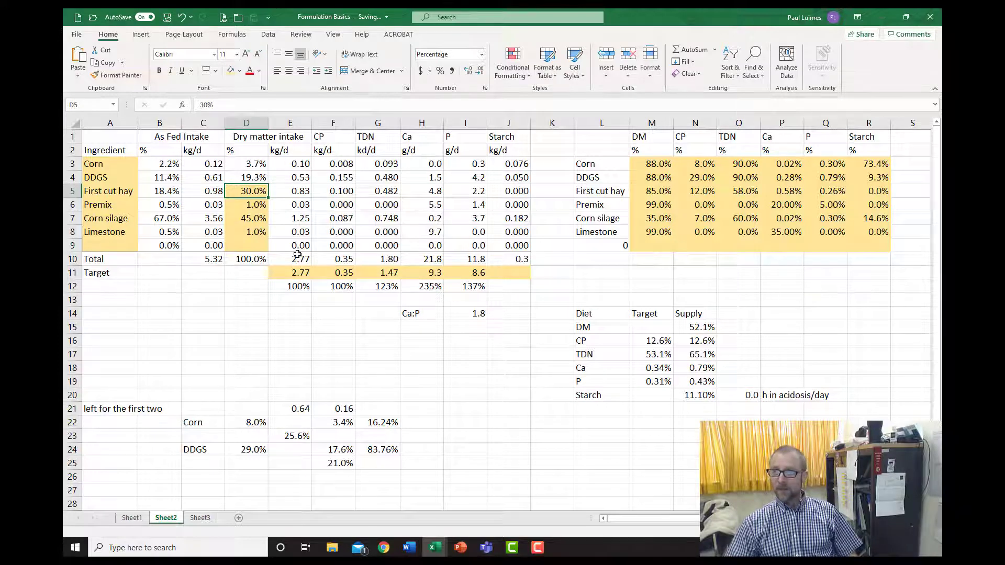
pyautogui.write('20')
pyautogui.press('Return')
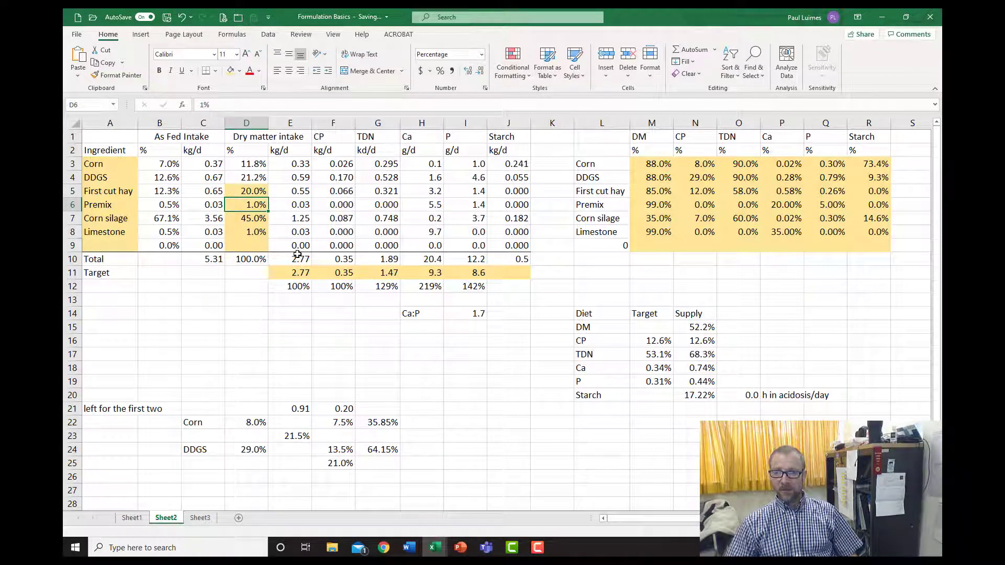
pyautogui.press('Up')
pyautogui.write('30')
pyautogui.press('Return')
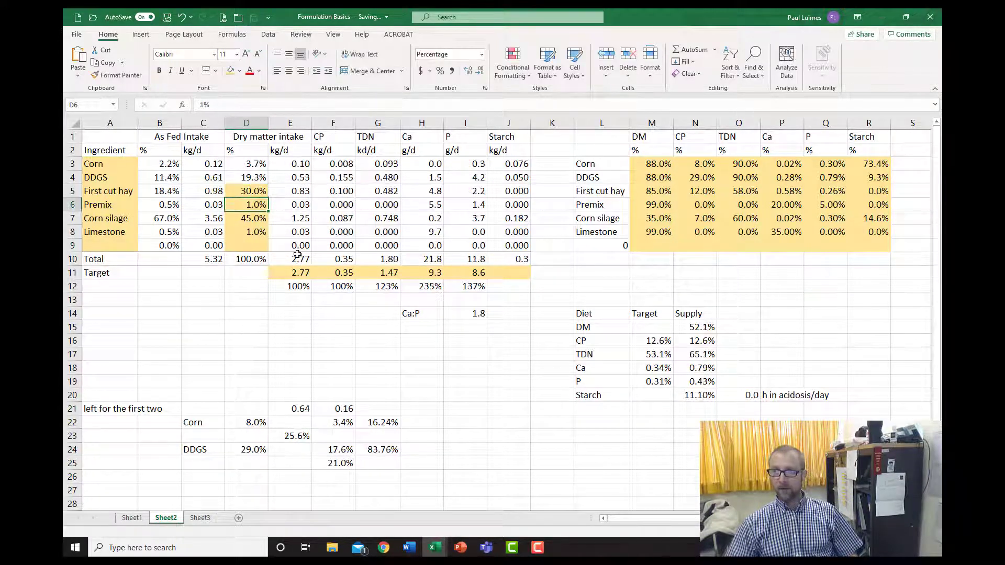
# Set first cut hay's dry matter percentage in D5 to 10%
pyautogui.press('Up')
pyautogui.write('10')
pyautogui.press('Return')
pyautogui.press('Up')
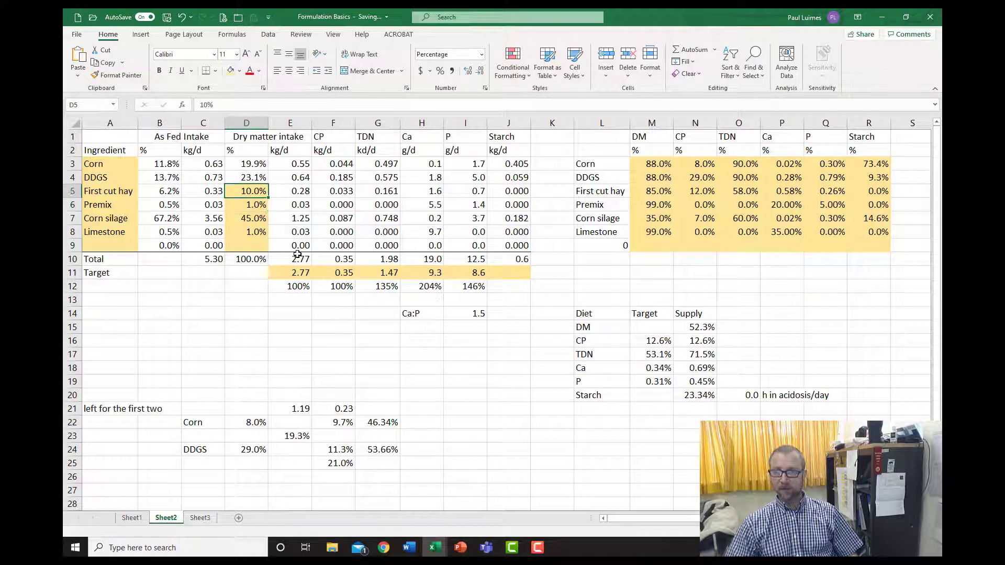
# Set first cut hay's dry matter percentage in D5 to 0% and corn silage's in D7 to 40%
pyautogui.write('0')
pyautogui.press('Return')
pyautogui.press('Down')
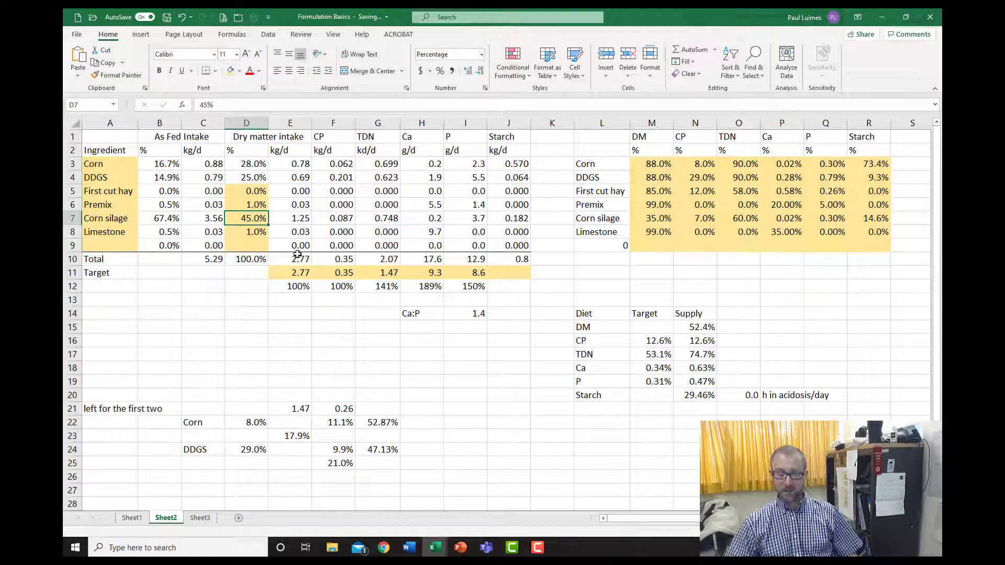
pyautogui.write('40')
pyautogui.press('Return')
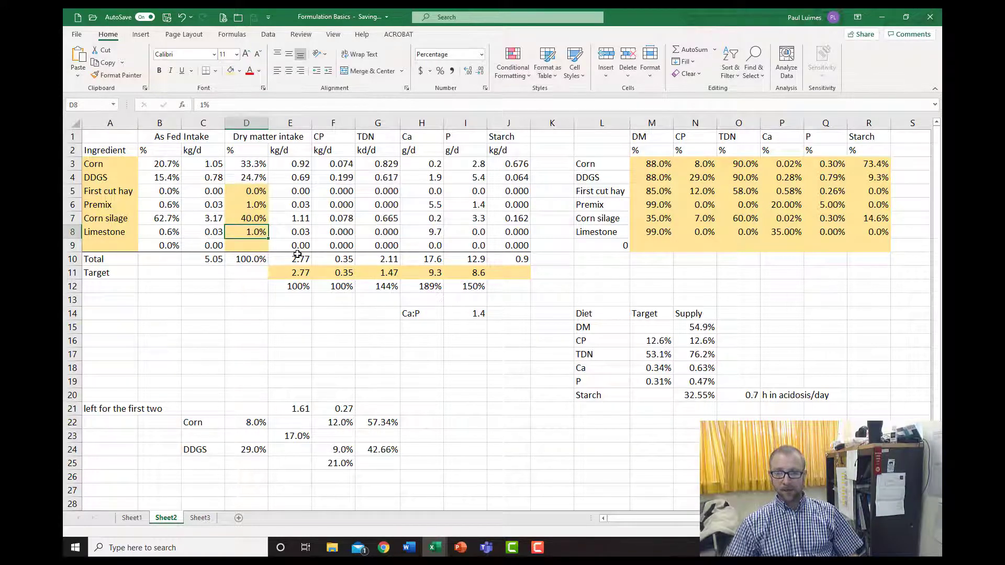
# Set first cut hay's dry matter percentage in D5 to 10%
pyautogui.press('Up')
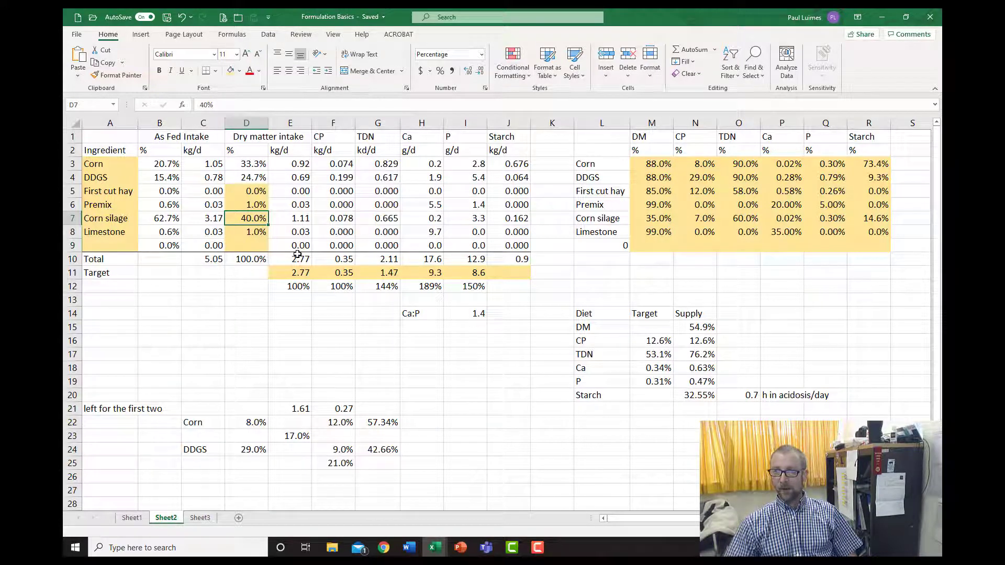
pyautogui.press('Up')
pyautogui.press('Up')
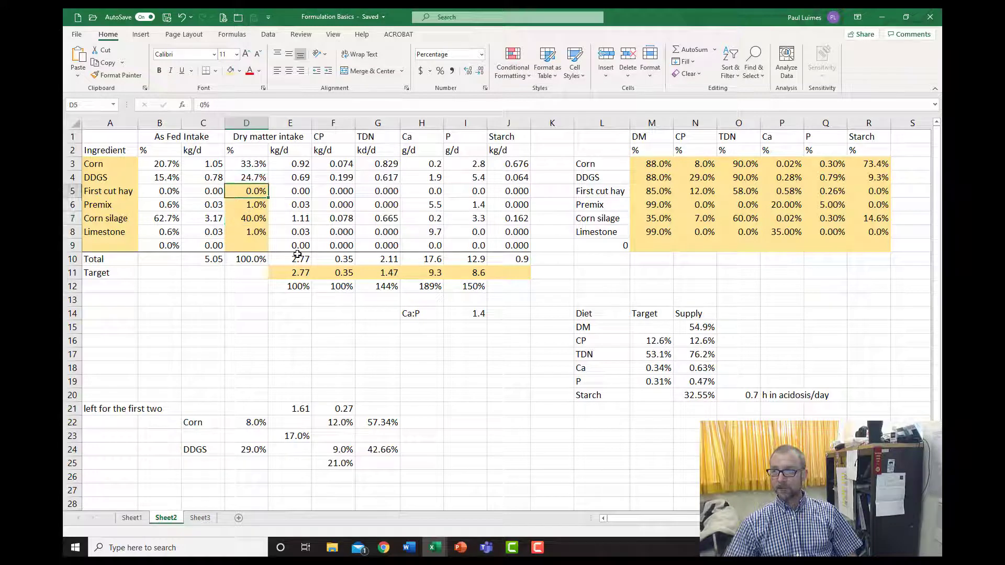
pyautogui.press('Down')
pyautogui.write('10')
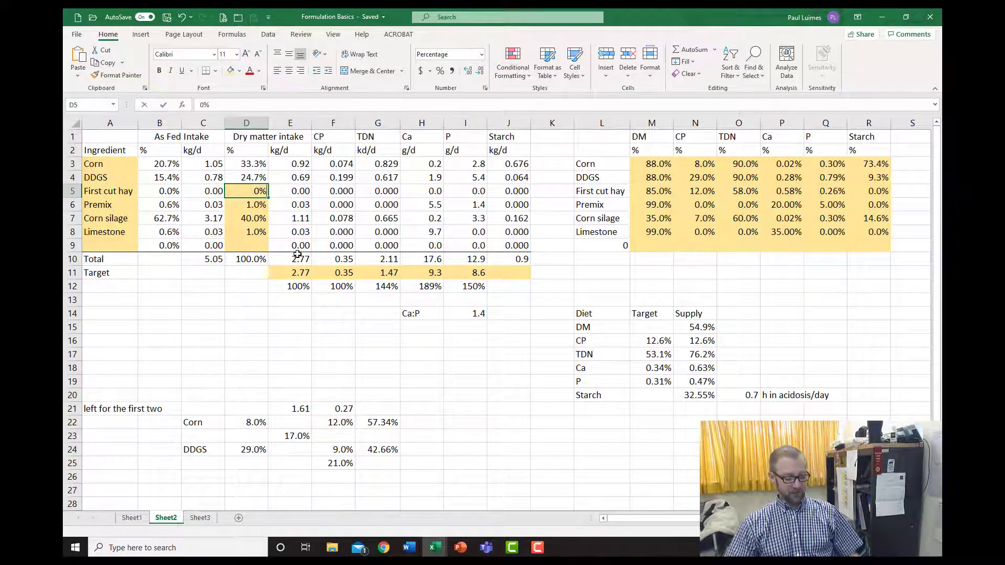
pyautogui.press('Return')
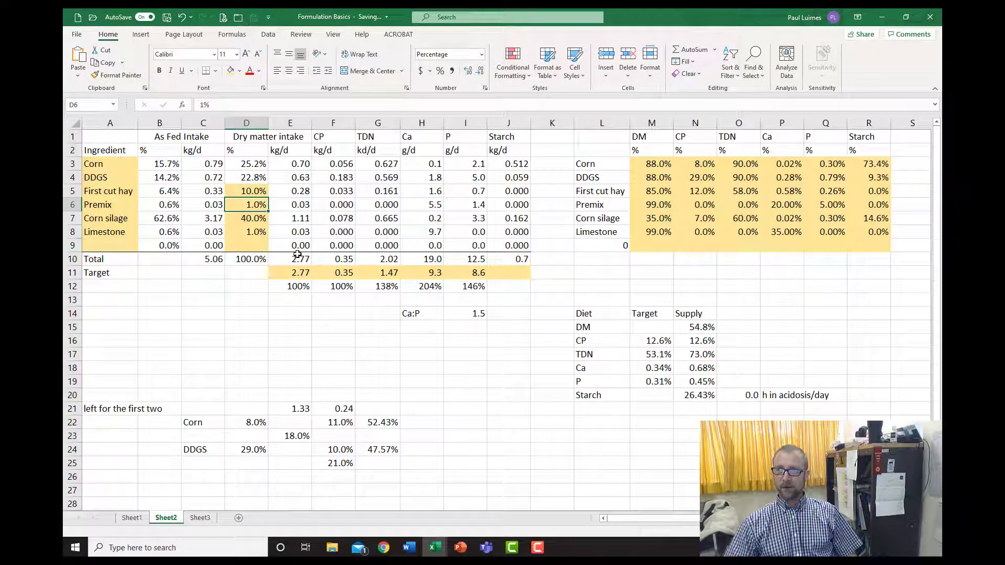
pyautogui.press('Up')
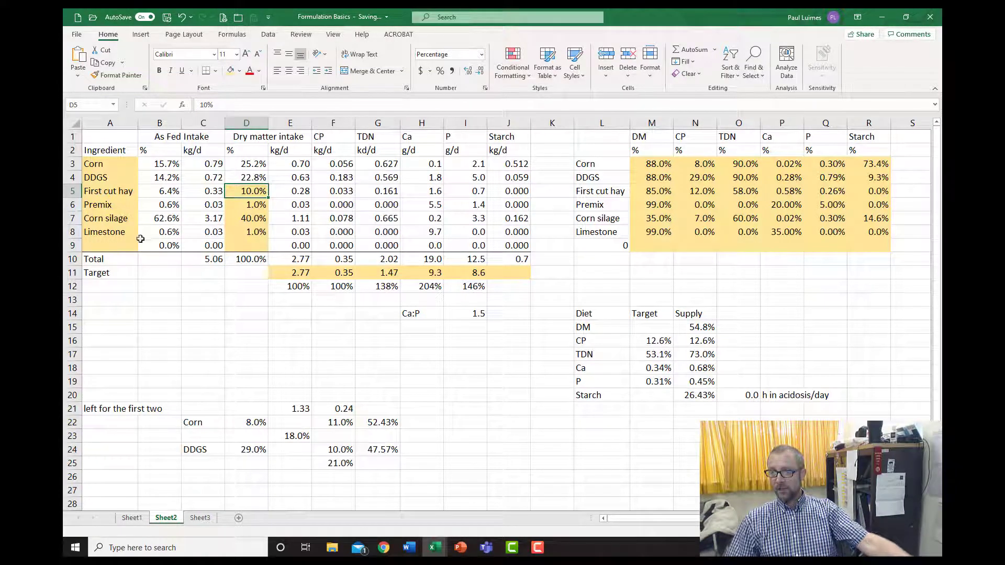
# Insert a blank ingredient row at row 9, directly below Limestone
pyautogui.click(72, 245)
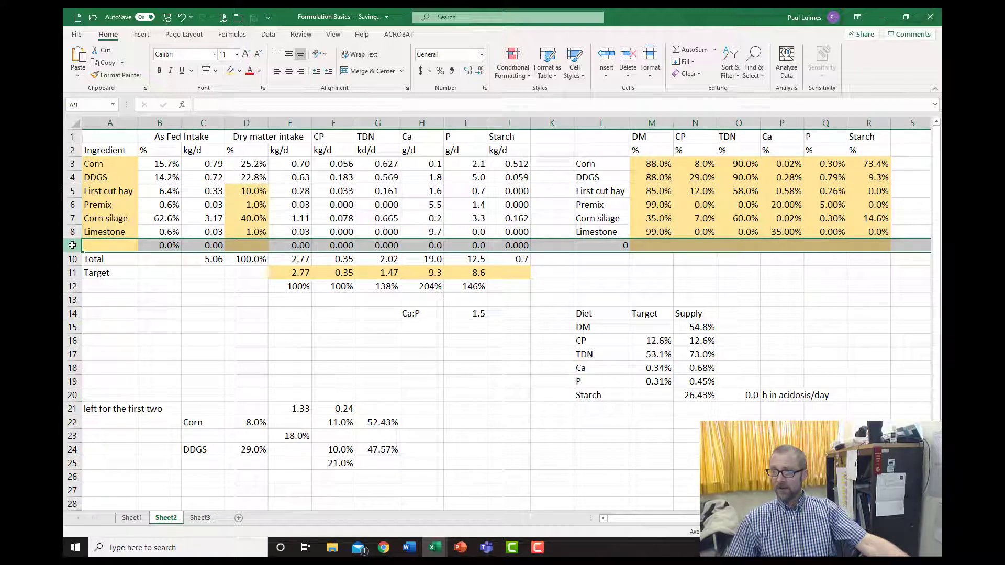
pyautogui.rightClick(72, 245)
pyautogui.press('Escape')
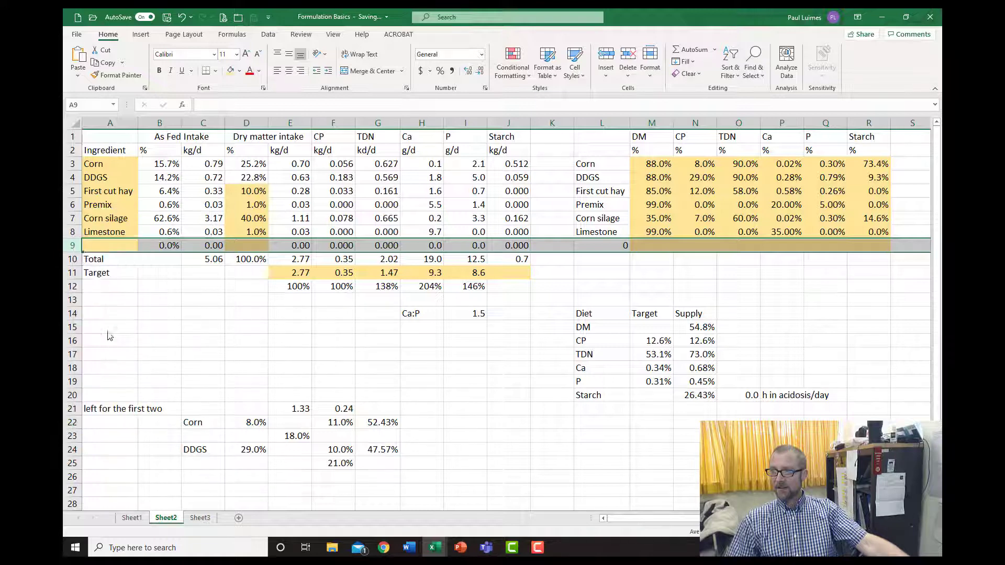
pyautogui.hotkey('ctrl', 'shift', '+')
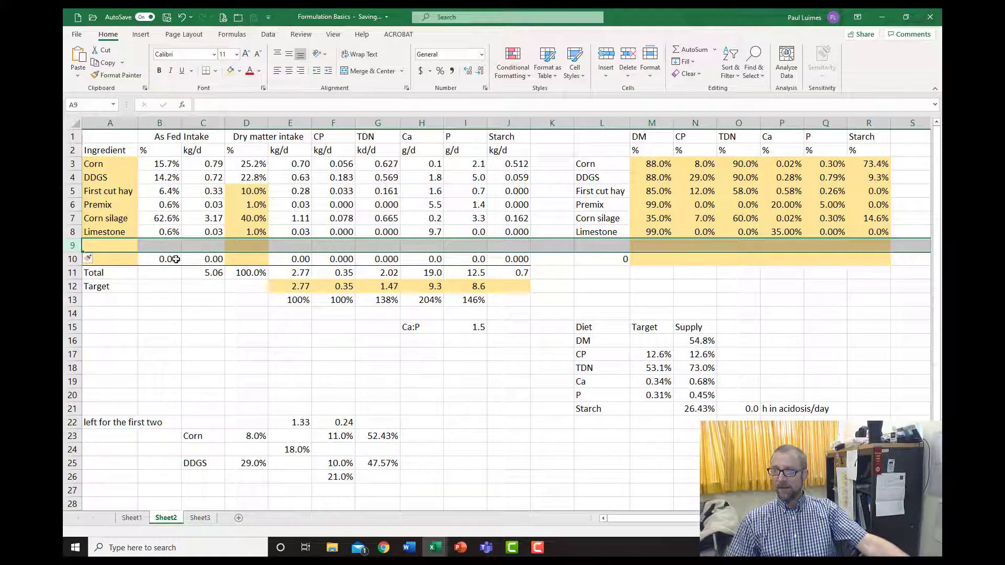
# Copy Limestone's intake and nutrient cells B8:J8 into the new row 9
pyautogui.moveTo(176, 259); pyautogui.dragTo(230, 258)
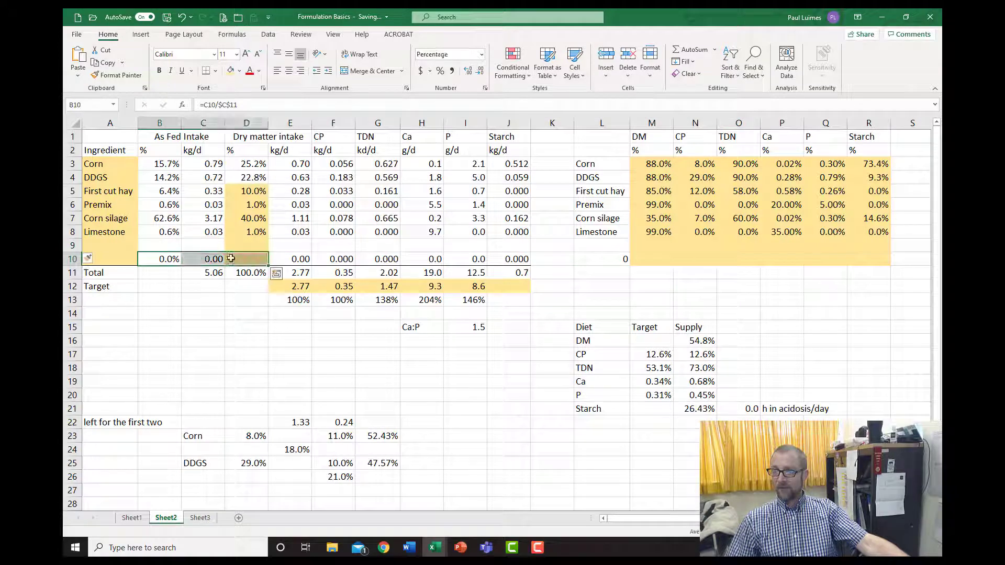
pyautogui.moveTo(168, 232); pyautogui.dragTo(492, 232)
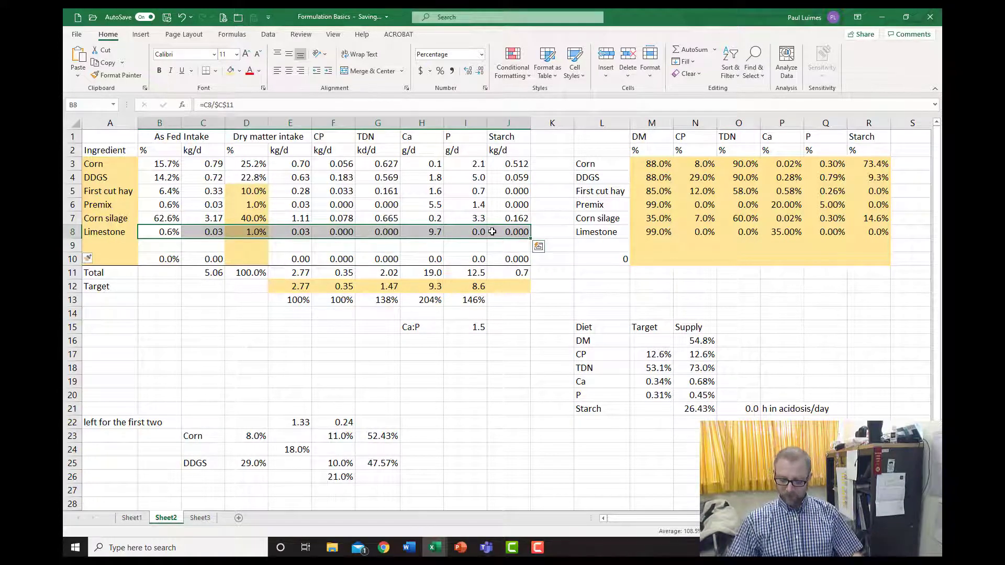
pyautogui.hotkey('ctrl', 'c')
pyautogui.press('Down')
pyautogui.hotkey('ctrl', 'v')
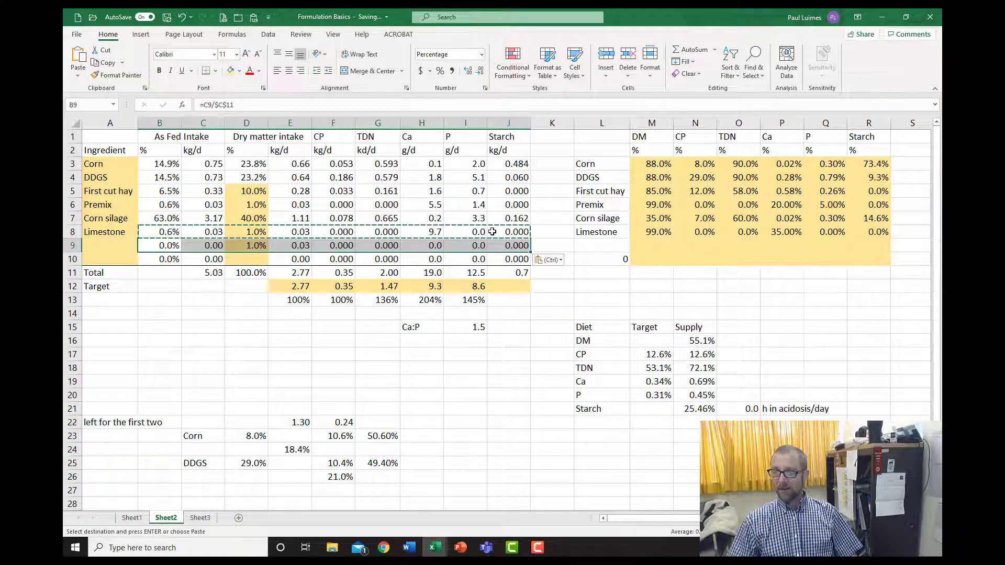
# Copy the ingredient name formula from L8 into L9 of the nutrient composition table
pyautogui.press('Right')
pyautogui.press('Right')
pyautogui.press('Right')
pyautogui.press('Right')
pyautogui.press('Right')
pyautogui.press('Right')
pyautogui.press('Right')
pyautogui.press('Right')
pyautogui.press('Right')
pyautogui.press('Right')
pyautogui.press('Up')
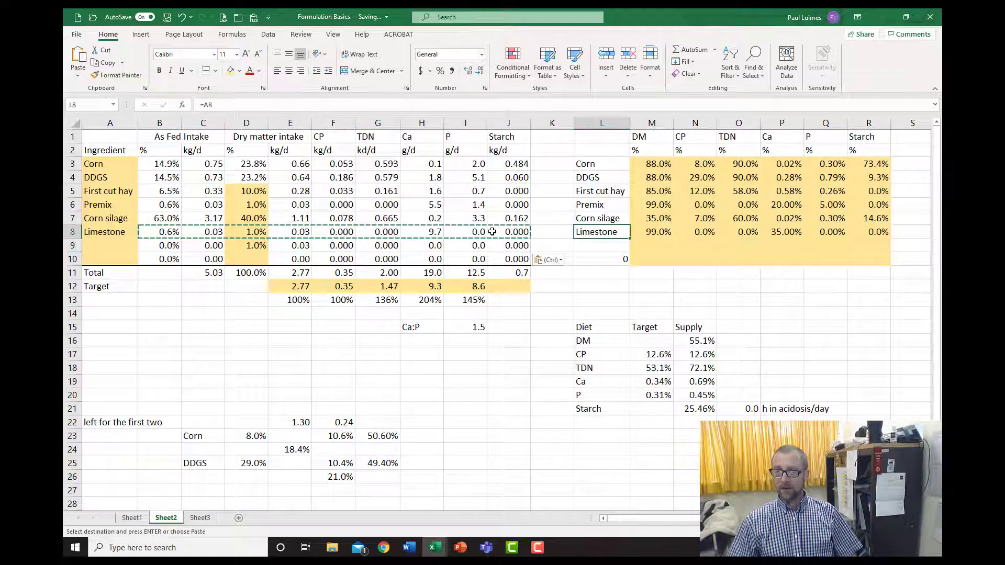
pyautogui.hotkey('ctrl', 'c')
pyautogui.press('Down')
pyautogui.hotkey('ctrl', 'v')
pyautogui.press('Down')
pyautogui.press('Down')
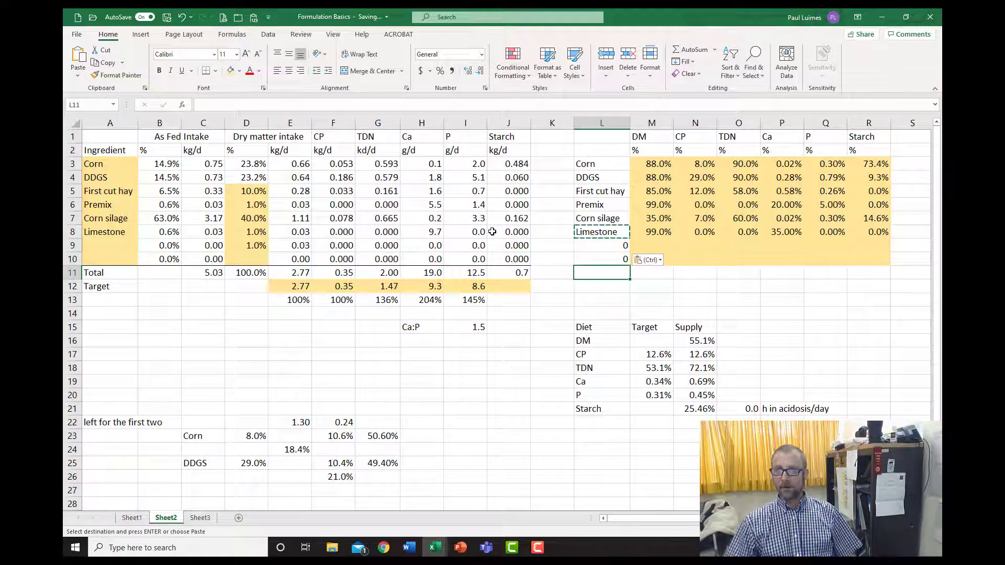
pyautogui.press('Down')
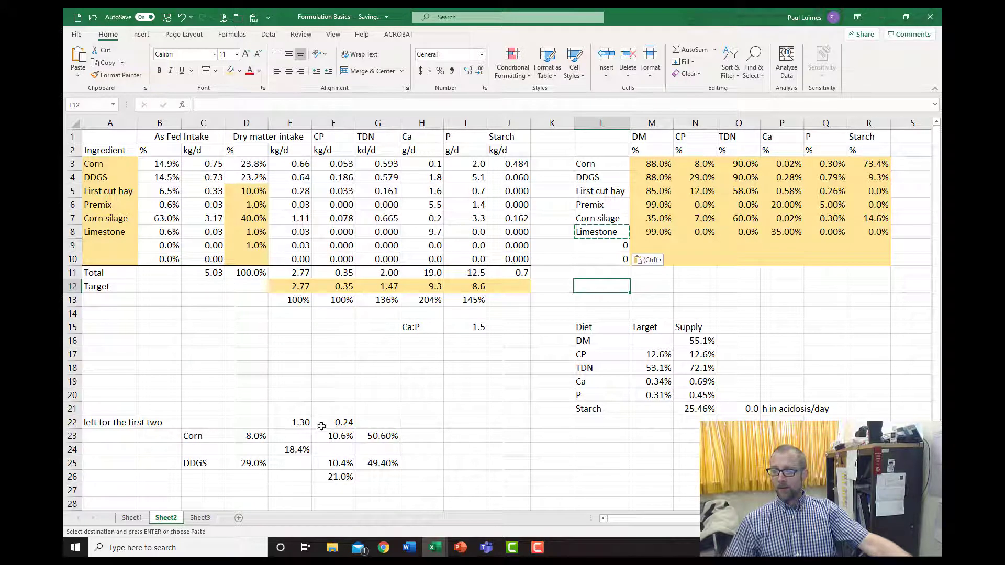
# Start an animal requirements table below the calculations with the headings Animal in A29 and Type in B29
pyautogui.scroll(-2, 309, 431)
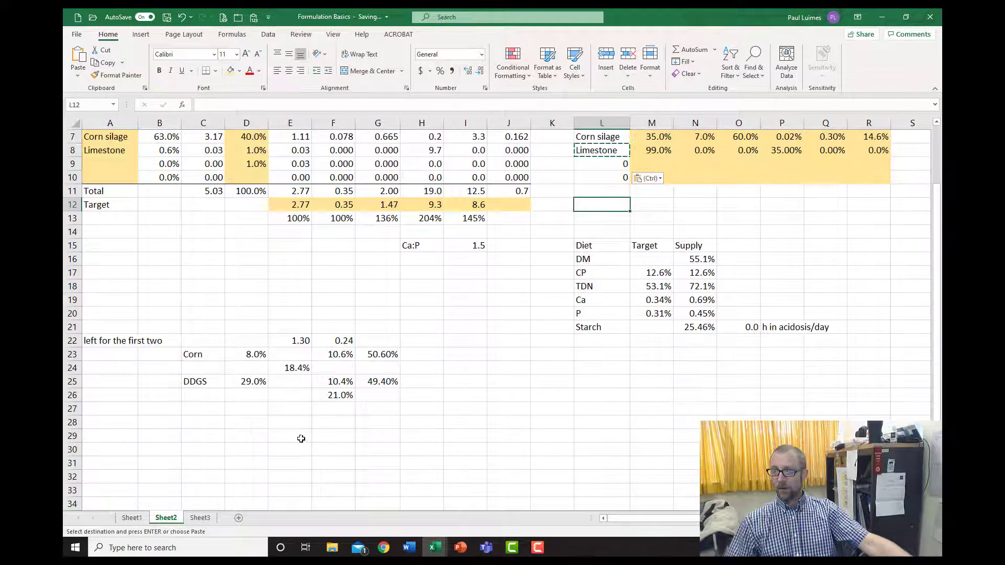
pyautogui.click(122, 448)
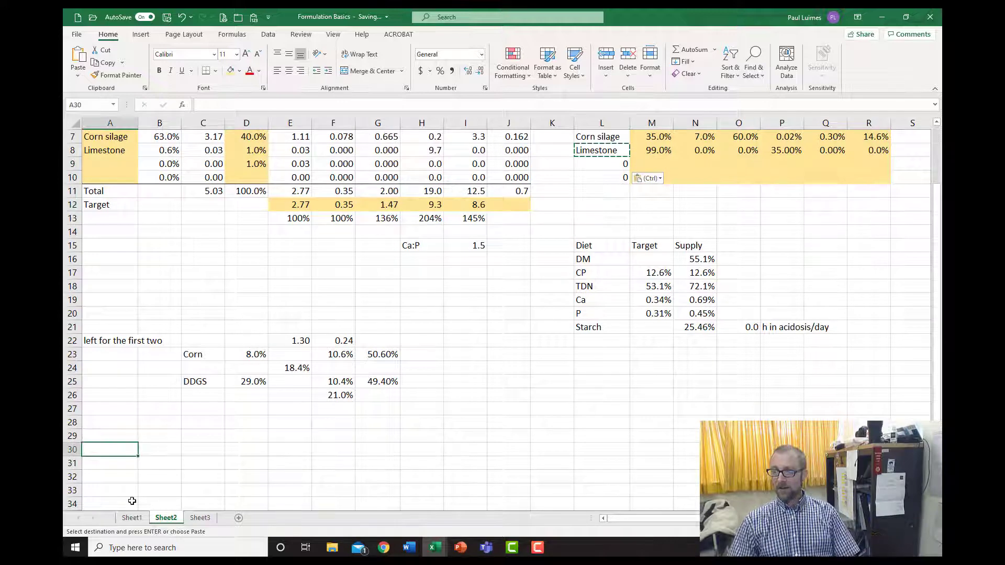
pyautogui.press('Up')
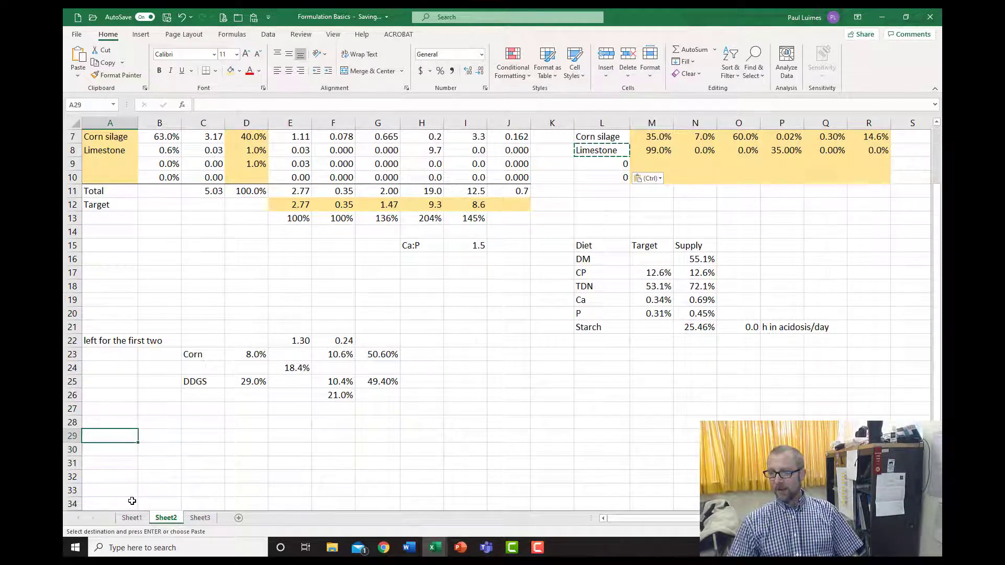
pyautogui.press('Escape')
pyautogui.write('Animal')
pyautogui.press('Tab')
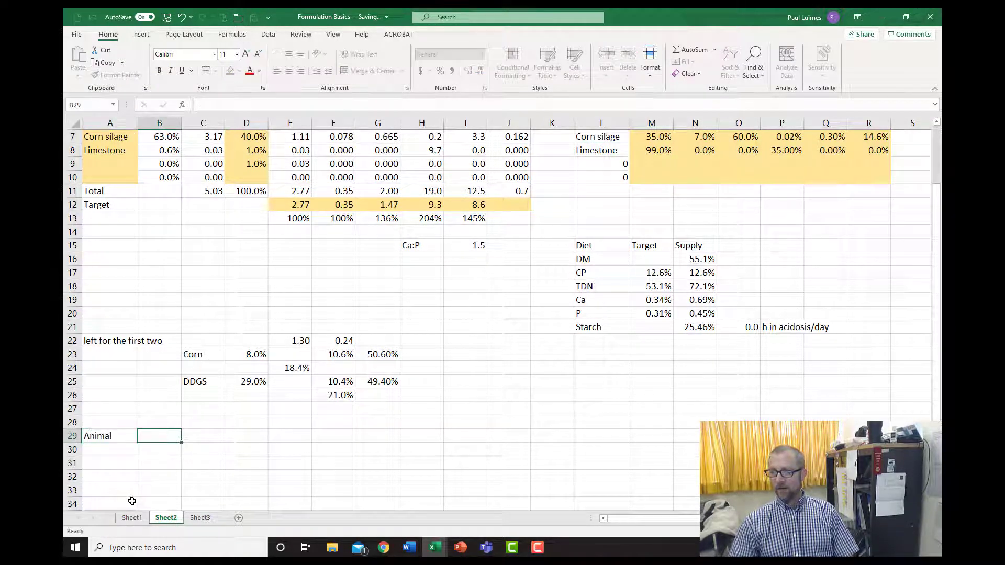
pyautogui.write('Type')
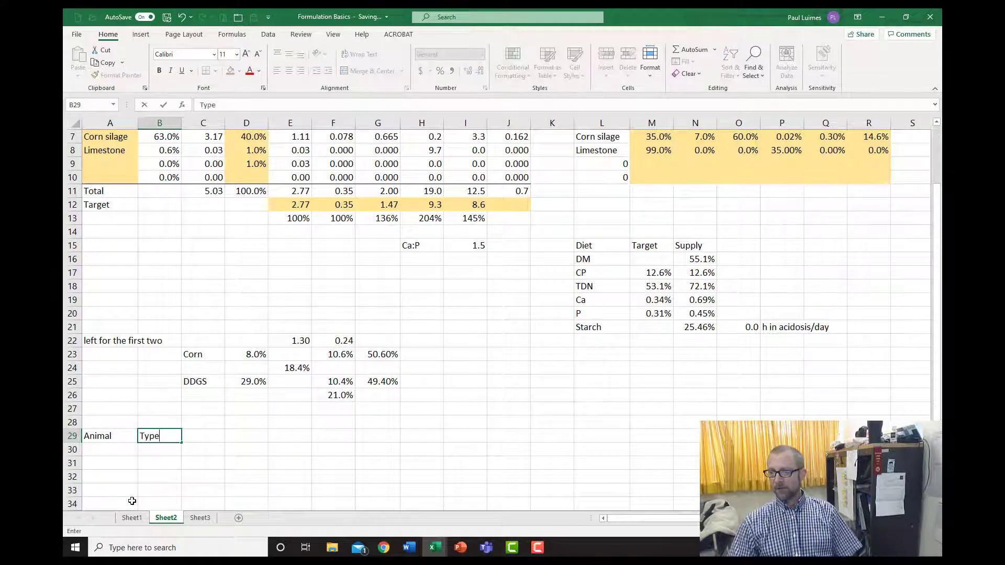
pyautogui.press('Return')
# Fill in the first animal entry in row 30 with Ewe, Lactating and triplets across A30:C30
pyautogui.write('Ewe')
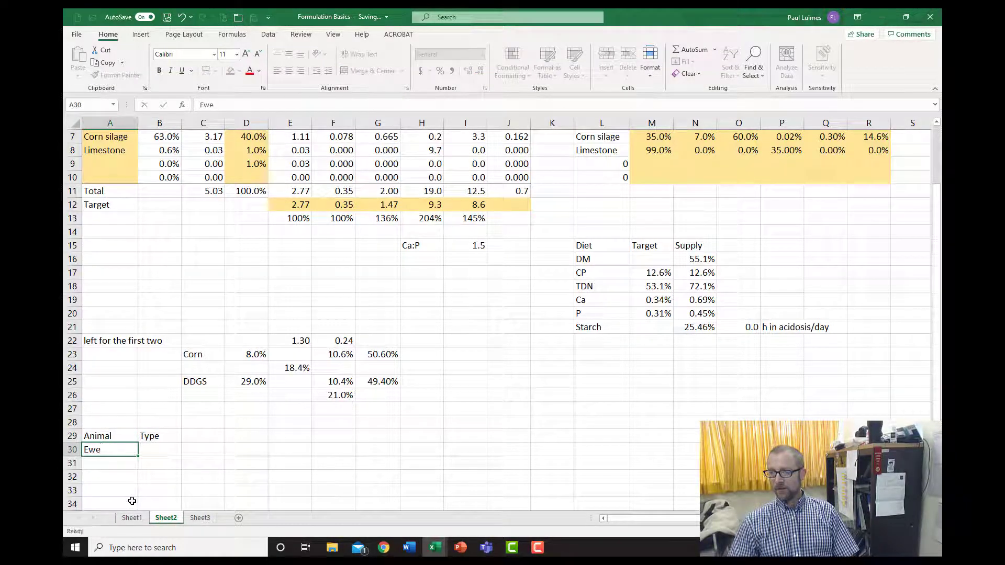
pyautogui.press('Tab')
pyautogui.write('Lact ating')
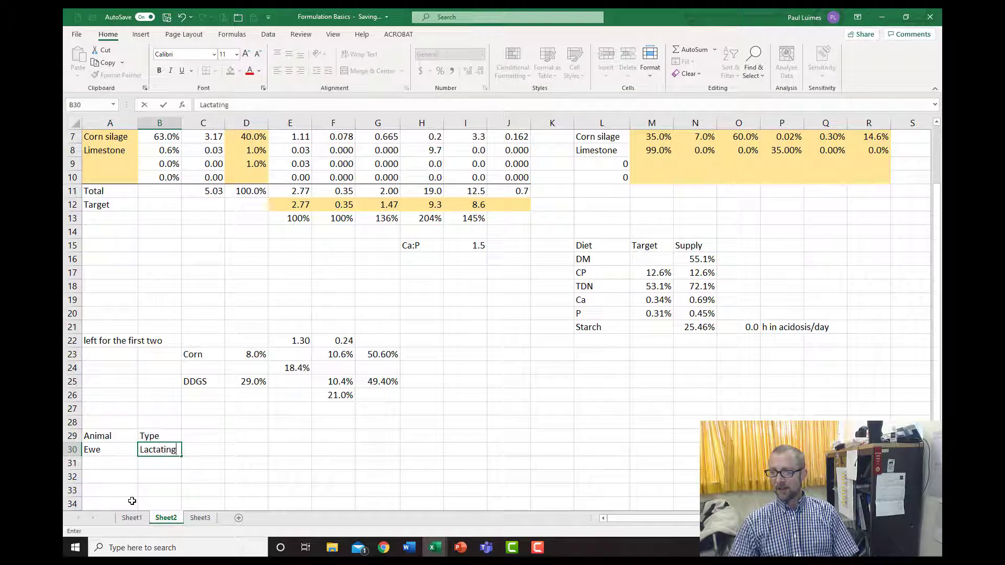
pyautogui.press('BackSpace')
pyautogui.write('g')
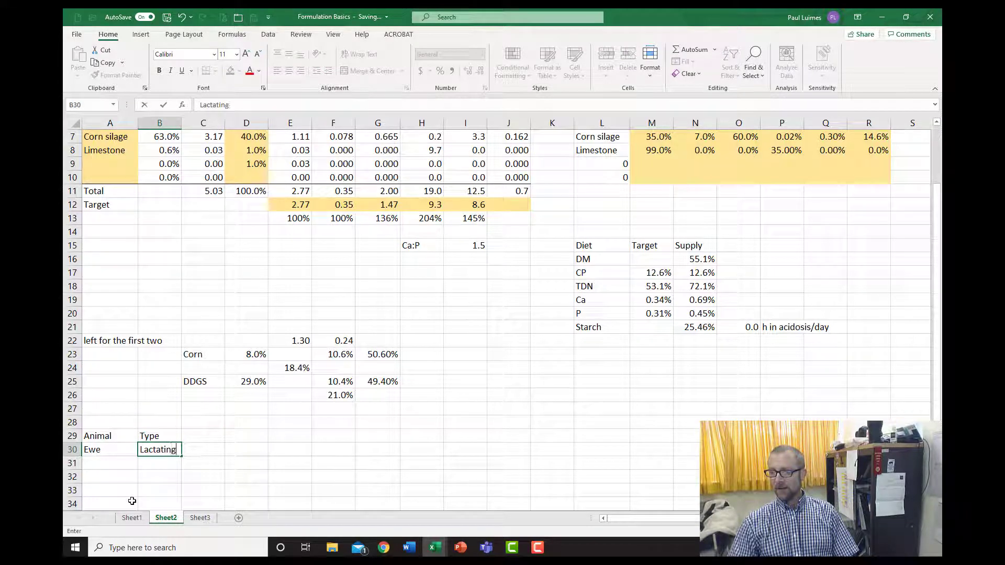
pyautogui.press('Tab')
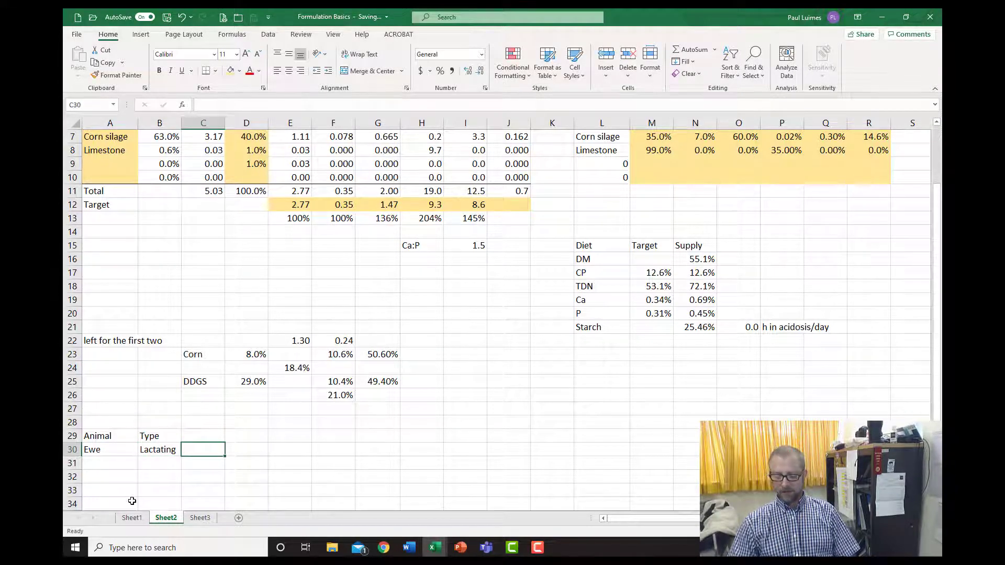
pyautogui.write('t')
pyautogui.press('BackSpace')
pyautogui.write('t')
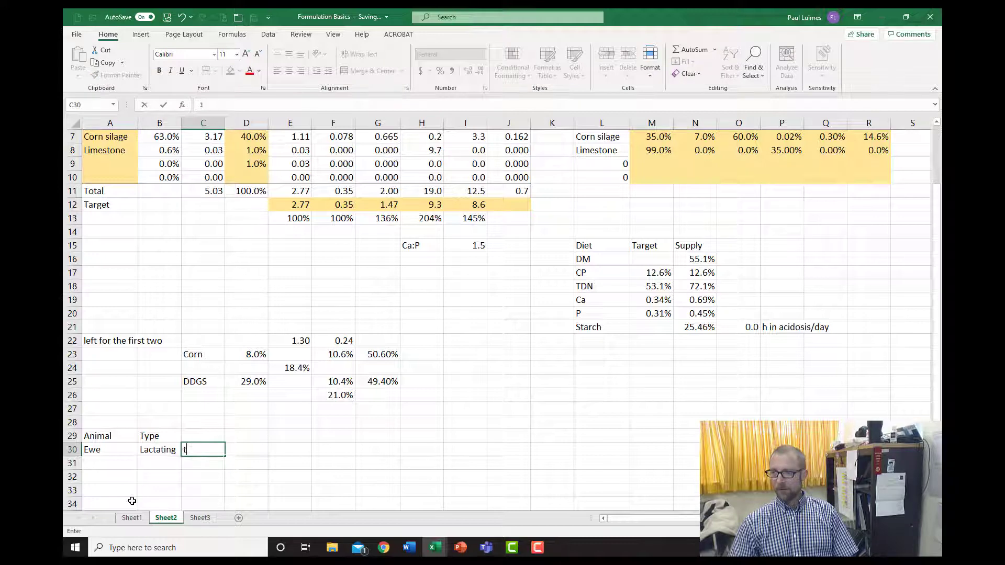
pyautogui.write('riplets')
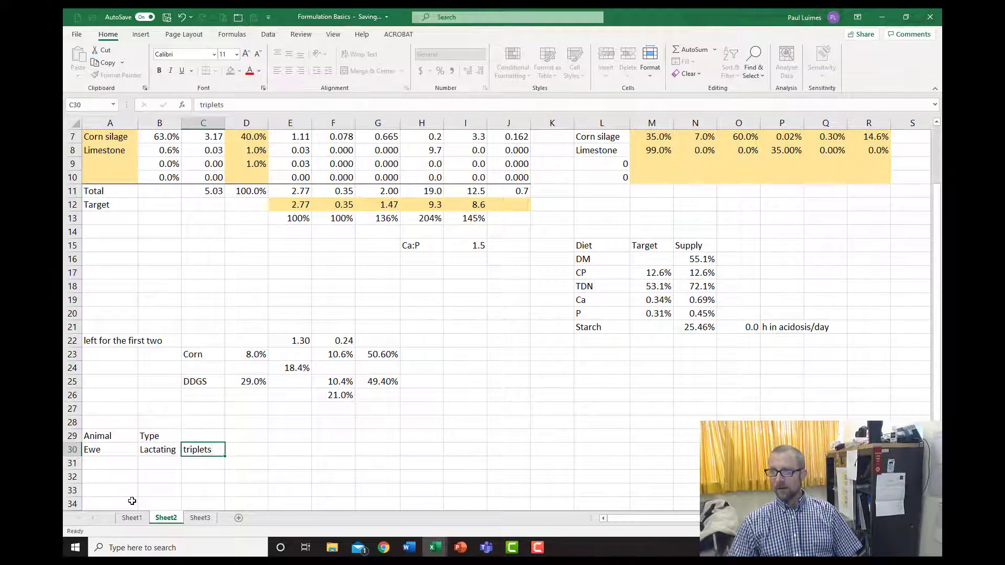
# Add the heading DMI in E29, in line with the ration table's dry matter intake kg/d column
pyautogui.press('Up')
pyautogui.press('Right')
pyautogui.press('Right')
pyautogui.press('Up')
pyautogui.press('Up')
pyautogui.press('Up')
pyautogui.press('Up')
pyautogui.press('Up')
pyautogui.press('Up')
pyautogui.press('Up')
pyautogui.press('Up')
pyautogui.press('Up')
pyautogui.press('Up')
pyautogui.press('Up')
pyautogui.press('Up')
pyautogui.press('Up')
pyautogui.press('Up')
pyautogui.press('Up')
pyautogui.press('Up')
pyautogui.press('Up')
pyautogui.press('Up')
pyautogui.press('Up')
pyautogui.press('Up')
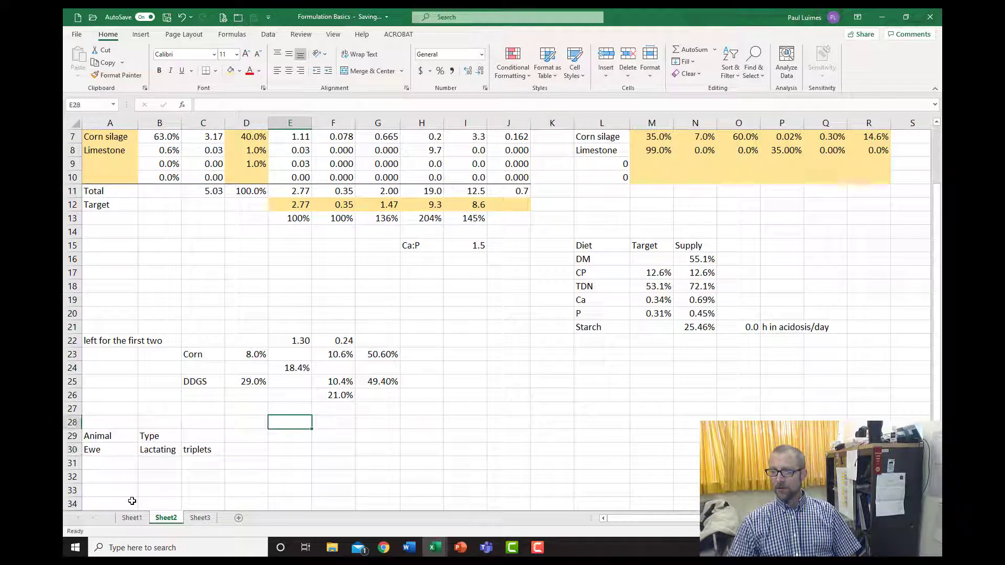
pyautogui.press('Right')
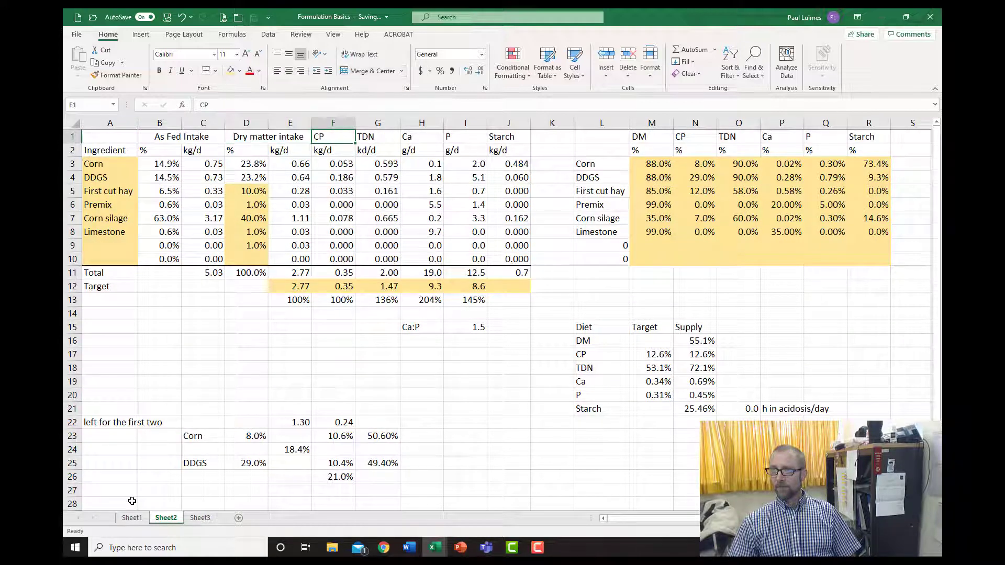
pyautogui.press('Left')
pyautogui.press('Down')
pyautogui.press('Down')
pyautogui.press('Down')
pyautogui.press('Down')
pyautogui.press('Down')
pyautogui.press('Down')
pyautogui.press('Down')
pyautogui.press('Down')
pyautogui.press('Down')
pyautogui.press('Down')
pyautogui.press('Down')
pyautogui.press('Down')
pyautogui.press('Down')
pyautogui.press('Down')
pyautogui.press('Down')
pyautogui.press('Down')
pyautogui.press('Down')
pyautogui.press('Down')
pyautogui.press('Down')
pyautogui.press('Down')
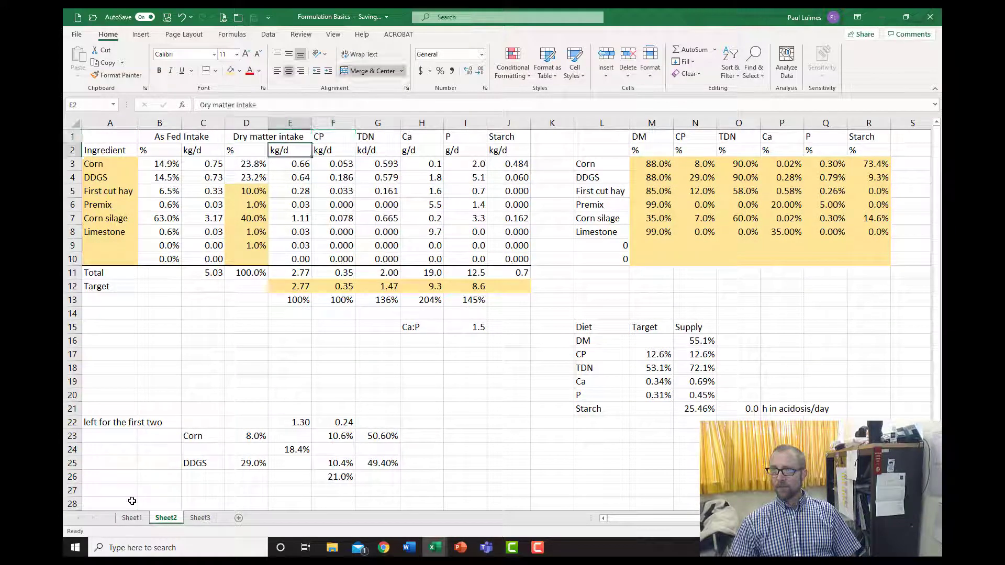
pyautogui.scroll(-1, 131, 502)
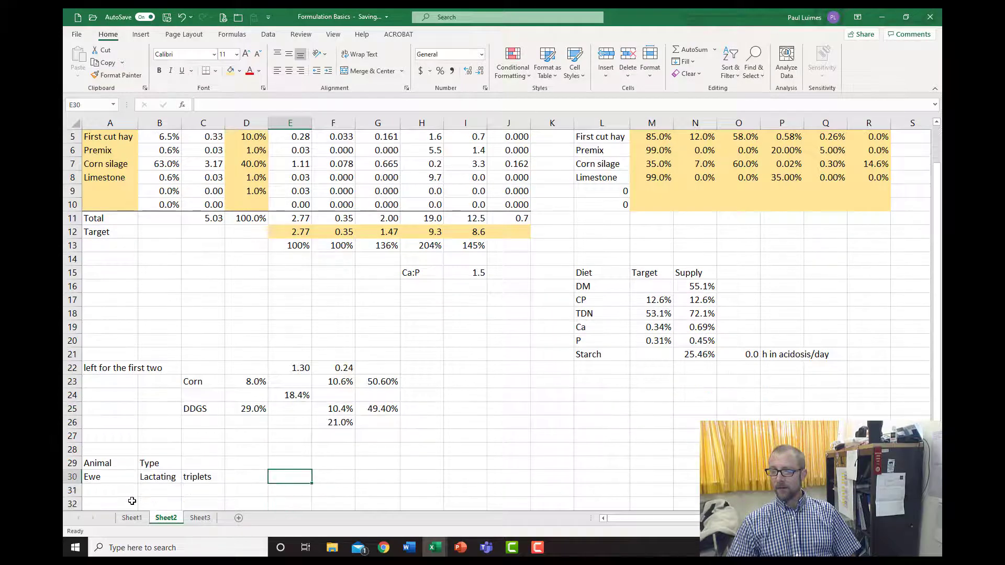
pyautogui.write('DMI')
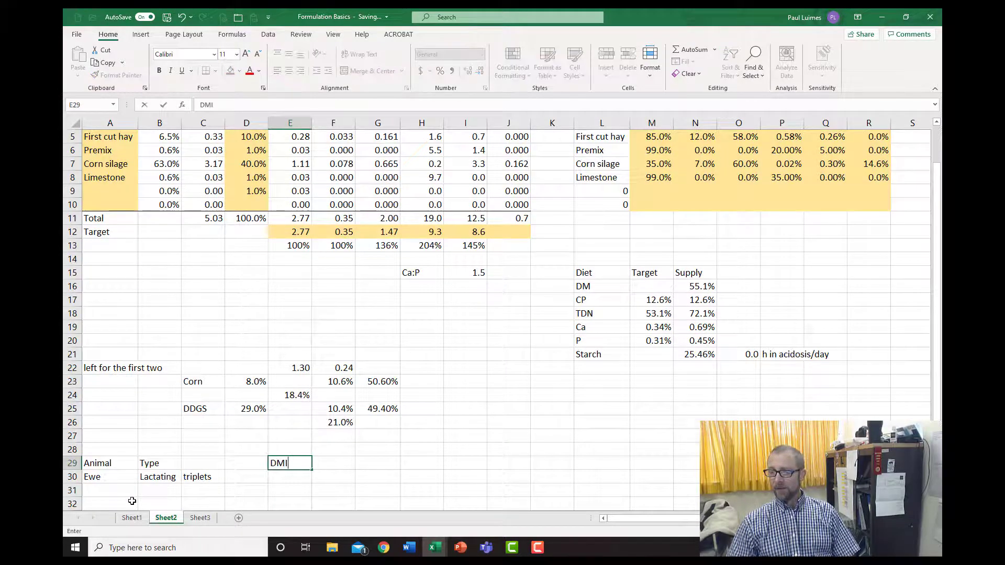
pyautogui.press('Tab')
# Copy the nutrient headings CP, TDN, Ca, P and Starch from F1:J1 into F29:J29, beside the DMI heading
pyautogui.press('Up')
pyautogui.press('Up')
pyautogui.press('Up')
pyautogui.press('Up')
pyautogui.press('Up')
pyautogui.press('Up')
pyautogui.press('Up')
pyautogui.press('Up')
pyautogui.press('Up')
pyautogui.press('Up')
pyautogui.press('Up')
pyautogui.press('Up')
pyautogui.press('Up')
pyautogui.press('Up')
pyautogui.press('Up')
pyautogui.press('Up')
pyautogui.press('Up')
pyautogui.press('Up')
pyautogui.press('Up')
pyautogui.press('Up')
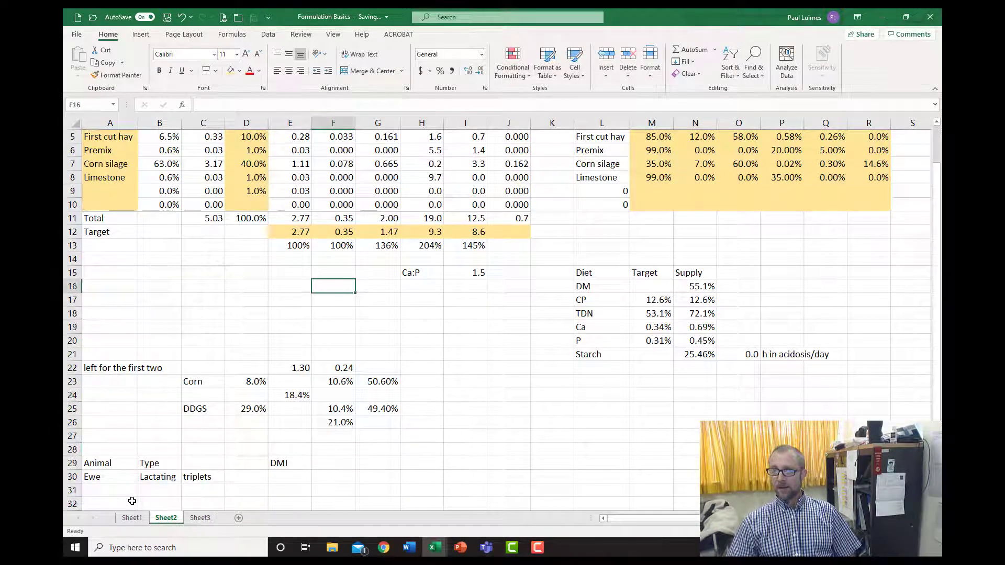
pyautogui.hotkey('shift', 'Right')
pyautogui.hotkey('shift', 'Right')
pyautogui.hotkey('shift', 'Right')
pyautogui.hotkey('shift', 'Right')
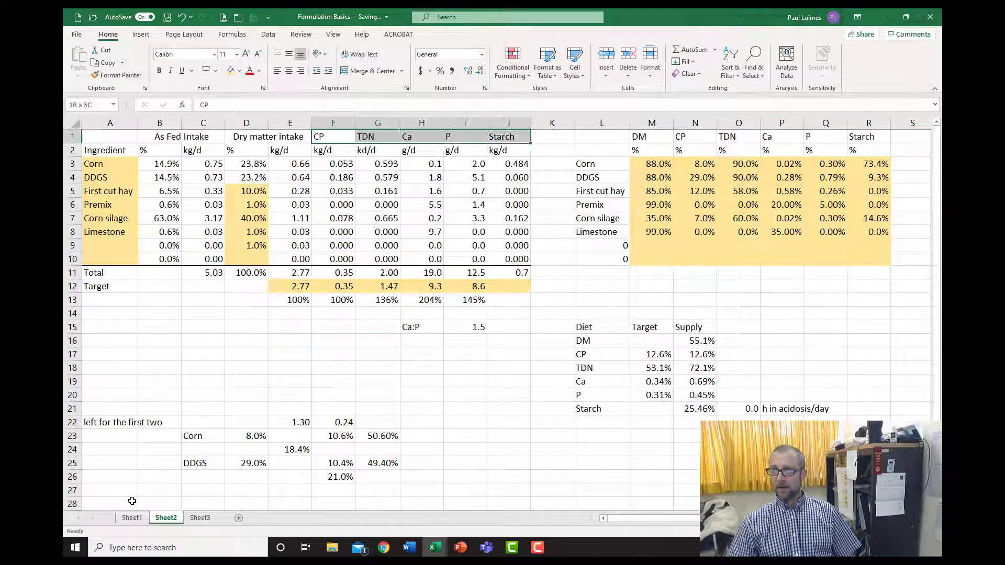
pyautogui.hotkey('ctrl', 'c')
pyautogui.press('Down')
pyautogui.press('Down')
pyautogui.press('Down')
pyautogui.press('Down')
pyautogui.press('Down')
pyautogui.press('Down')
pyautogui.press('Down')
pyautogui.press('Down')
pyautogui.press('Down')
pyautogui.press('Down')
pyautogui.press('Down')
pyautogui.press('Down')
pyautogui.press('Down')
pyautogui.press('Down')
pyautogui.press('Down')
pyautogui.press('Down')
pyautogui.press('Down')
pyautogui.press('Down')
pyautogui.press('Down')
pyautogui.press('Down')
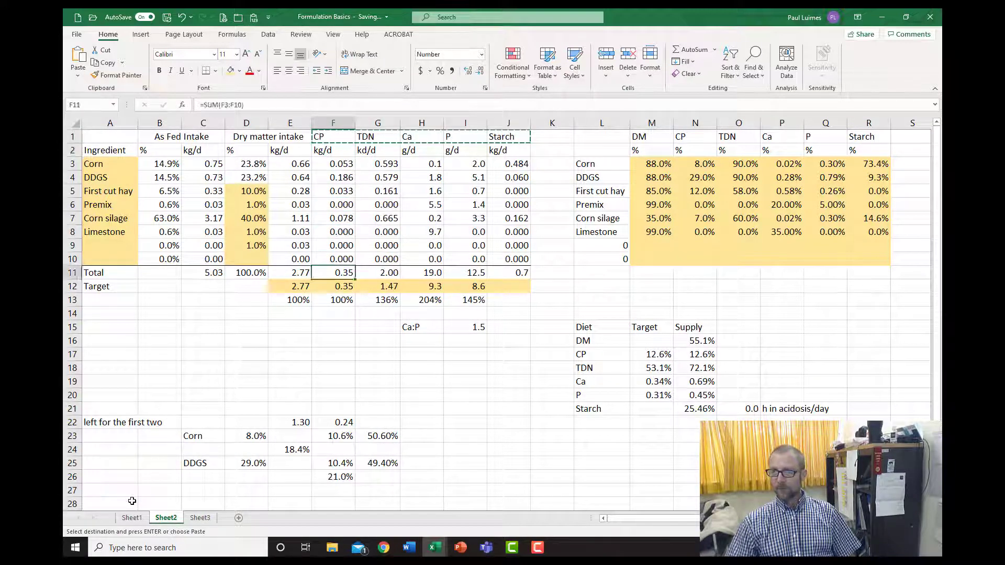
pyautogui.press('Up')
pyautogui.press('Up')
pyautogui.press('Up')
pyautogui.press('Up')
pyautogui.press('Up')
pyautogui.press('Up')
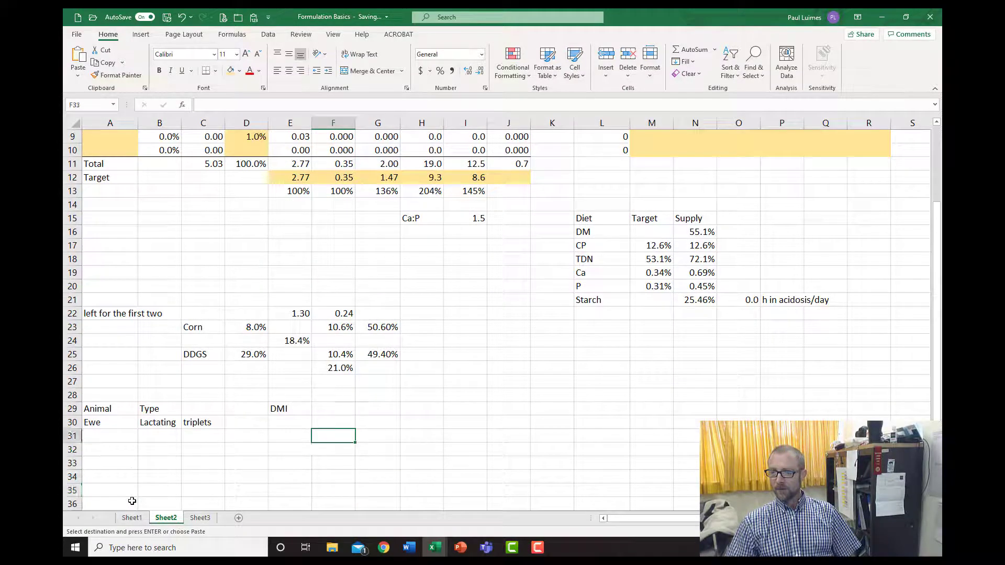
pyautogui.hotkey('ctrl', 'v')
# Copy the ration's target values from E12:I12 into E30:I30 as the lactating ewe's requirements
pyautogui.press('Up')
pyautogui.press('Up')
pyautogui.press('Up')
pyautogui.press('Up')
pyautogui.press('Up')
pyautogui.press('Up')
pyautogui.press('Up')
pyautogui.press('Up')
pyautogui.press('Up')
pyautogui.press('Up')
pyautogui.press('Up')
pyautogui.press('Up')
pyautogui.press('Up')
pyautogui.press('Up')
pyautogui.press('Up')
pyautogui.press('Up')
pyautogui.press('Up')
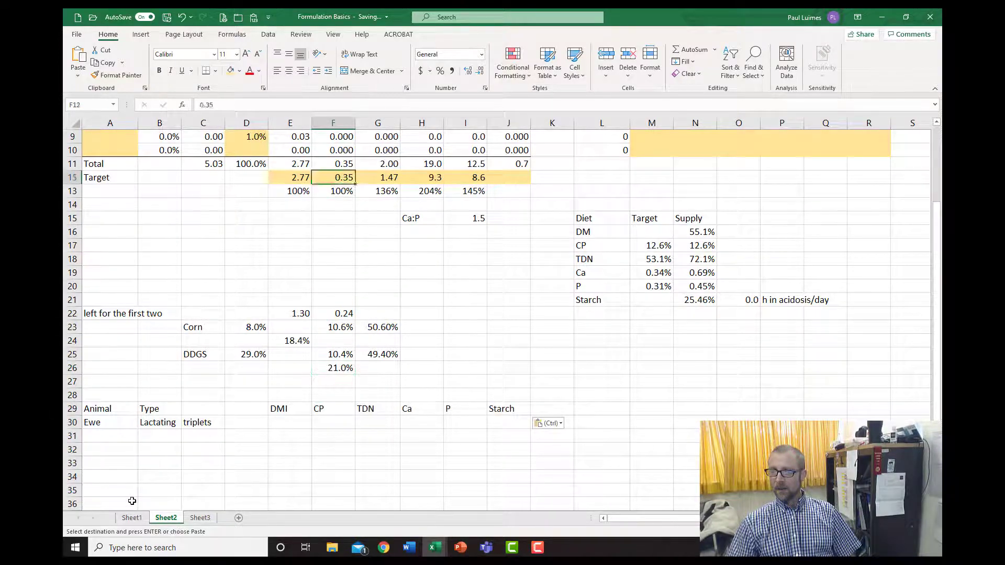
pyautogui.press('Left')
pyautogui.hotkey('shift', 'Right')
pyautogui.hotkey('shift', 'Right')
pyautogui.hotkey('shift', 'Right')
pyautogui.hotkey('shift', 'Right')
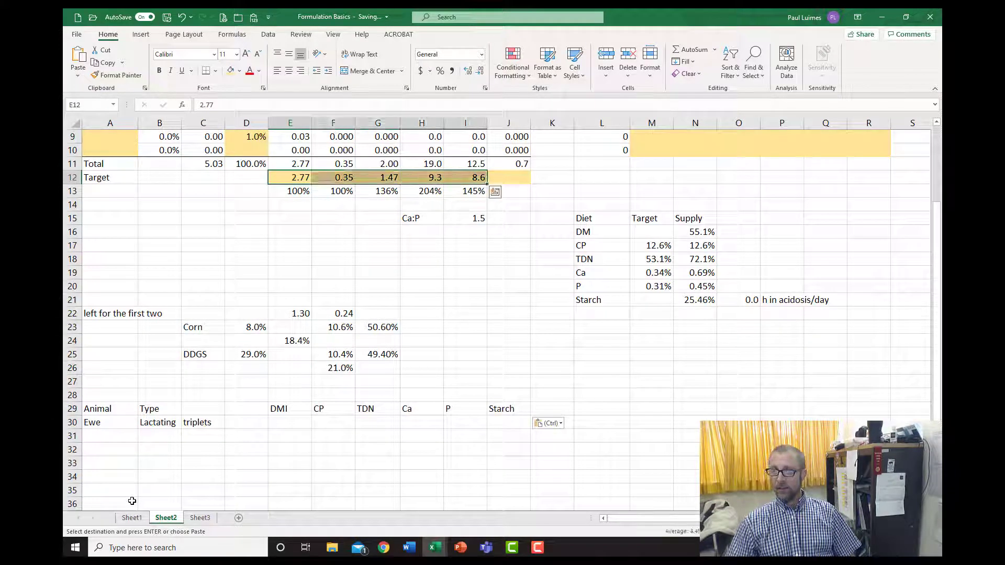
pyautogui.hotkey('ctrl', 'c')
pyautogui.press('Down')
pyautogui.press('Down')
pyautogui.press('Down')
pyautogui.press('Down')
pyautogui.press('Down')
pyautogui.press('Down')
pyautogui.press('Down')
pyautogui.press('Down')
pyautogui.press('Down')
pyautogui.press('Down')
pyautogui.press('Down')
pyautogui.press('Down')
pyautogui.press('Down')
pyautogui.press('Down')
pyautogui.press('Down')
pyautogui.press('Down')
pyautogui.press('Down')
pyautogui.press('Down')
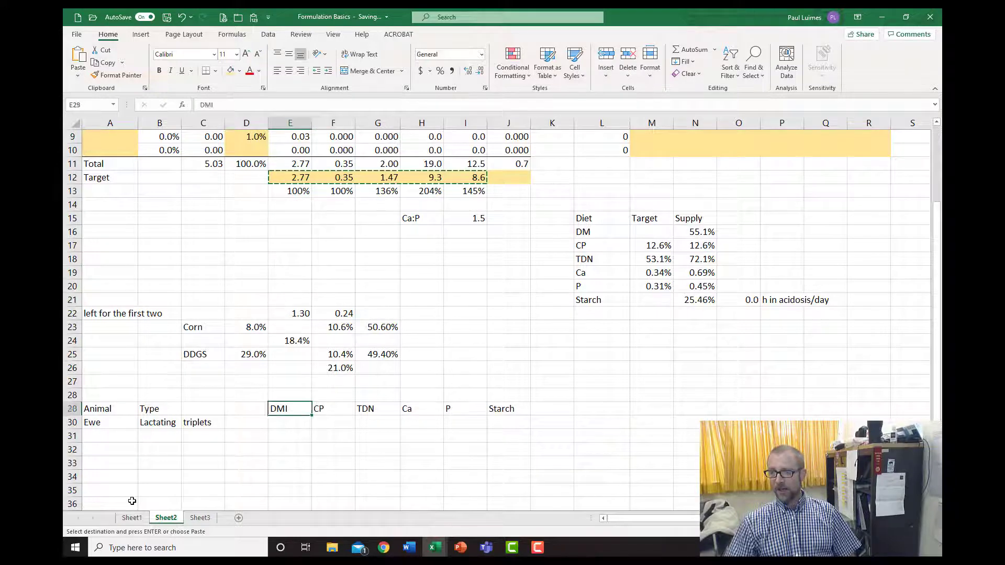
pyautogui.hotkey('ctrl', 'v')
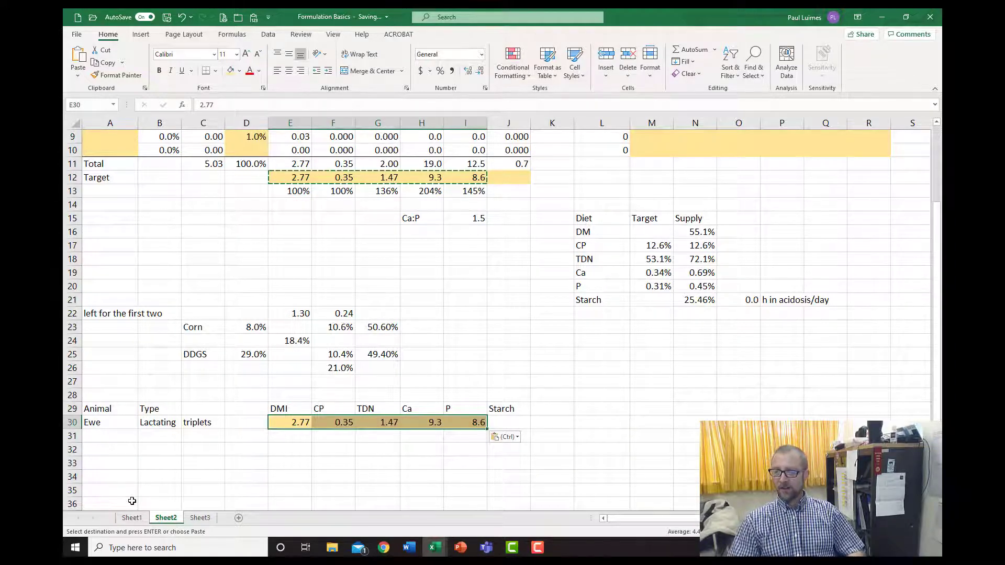
# Enter the ewe's body weight of 80 in D30 and add the heading kg above it in D29
pyautogui.press('Left')
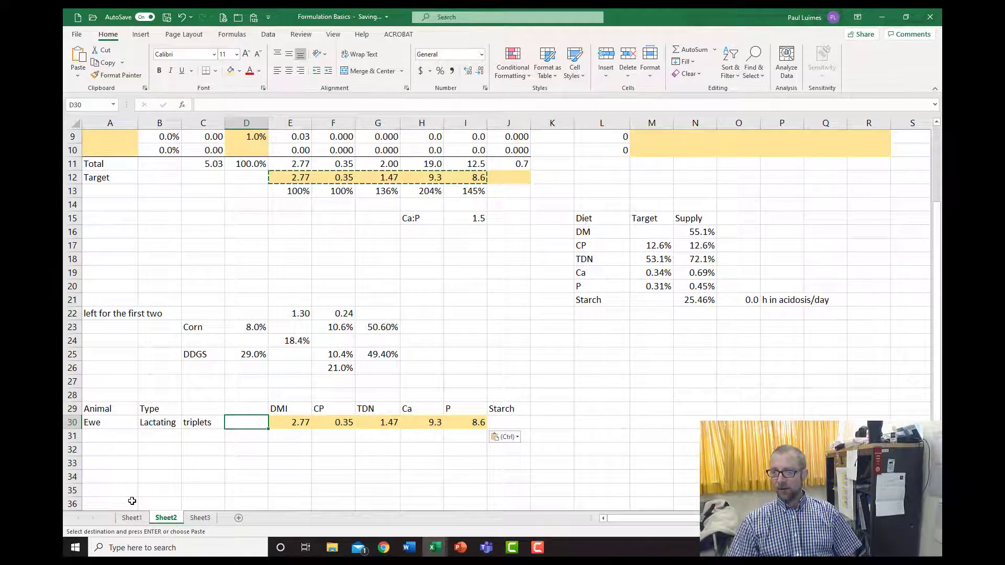
pyautogui.write('80')
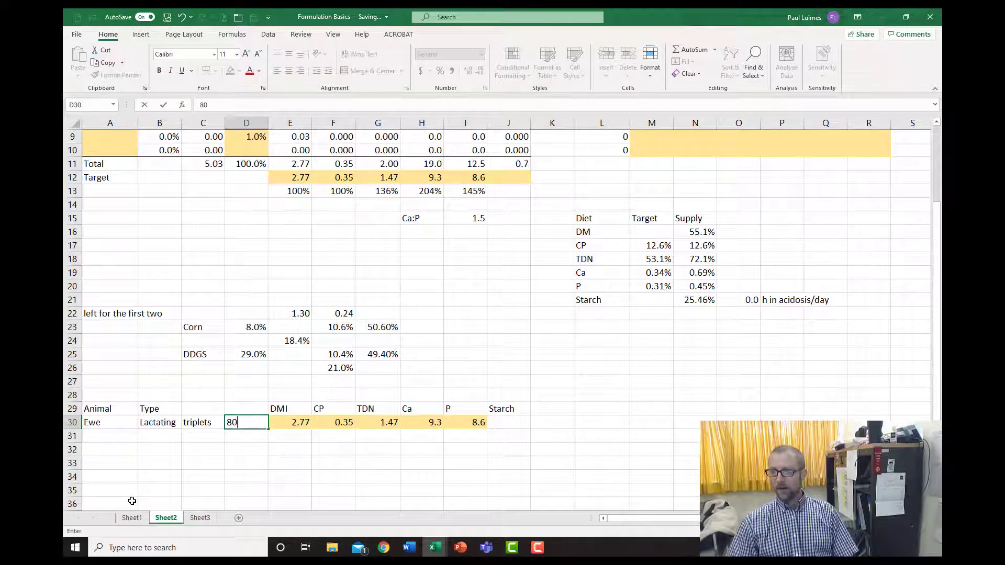
pyautogui.press('Up')
pyautogui.write('kg')
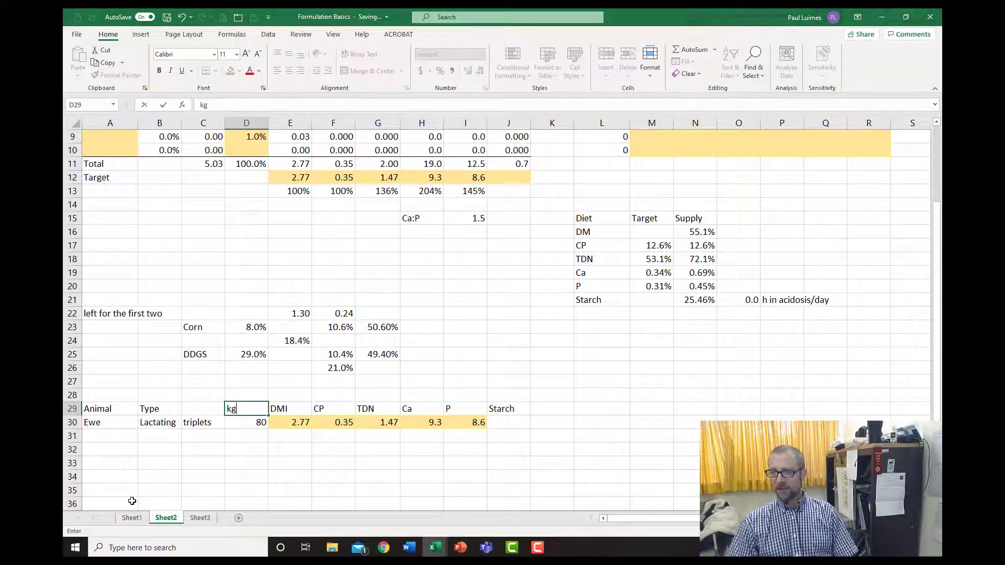
pyautogui.press('Return')
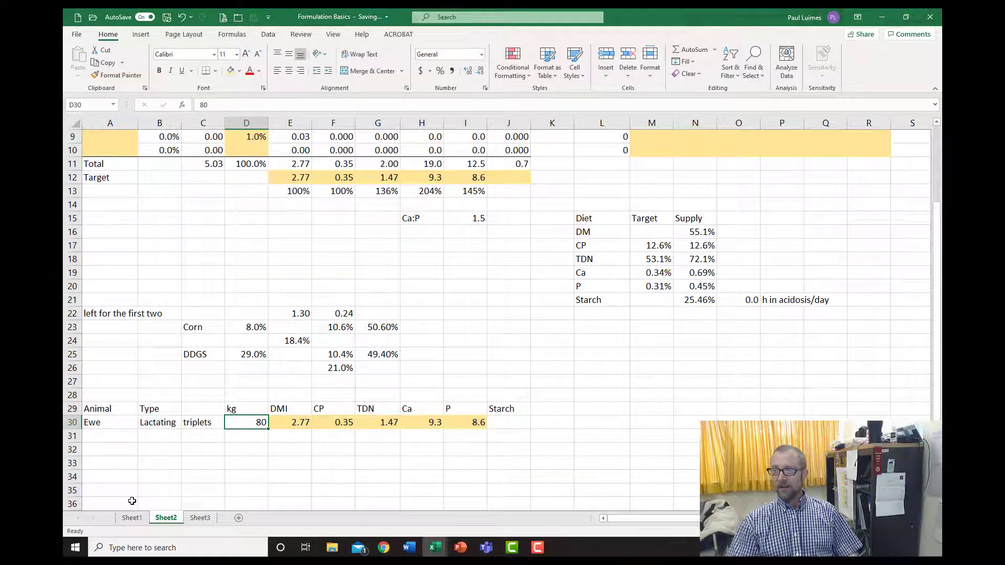
pyautogui.press('Up')
pyautogui.press('Up')
pyautogui.press('Up')
pyautogui.press('Up')
pyautogui.press('Up')
pyautogui.press('Up')
pyautogui.press('Up')
pyautogui.press('Up')
pyautogui.press('Up')
pyautogui.press('Up')
pyautogui.press('Up')
pyautogui.press('Up')
pyautogui.press('Up')
pyautogui.press('Up')
pyautogui.press('Up')
pyautogui.press('Up')
pyautogui.press('Up')
pyautogui.press('Up')
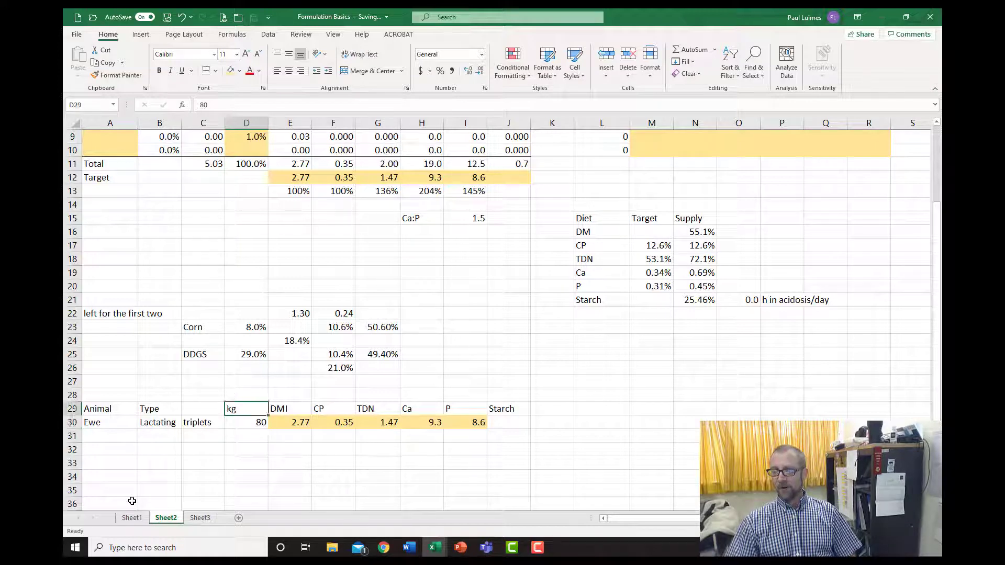
pyautogui.press('Down')
pyautogui.press('Down')
pyautogui.press('Down')
pyautogui.press('Down')
pyautogui.press('Down')
pyautogui.press('Down')
pyautogui.press('Down')
pyautogui.press('Down')
pyautogui.press('Down')
pyautogui.press('Down')
pyautogui.press('Down')
pyautogui.press('Down')
pyautogui.press('Down')
pyautogui.press('Down')
pyautogui.press('Down')
pyautogui.press('Down')
pyautogui.press('Down')
pyautogui.press('Down')
pyautogui.press('Down')
pyautogui.press('Down')
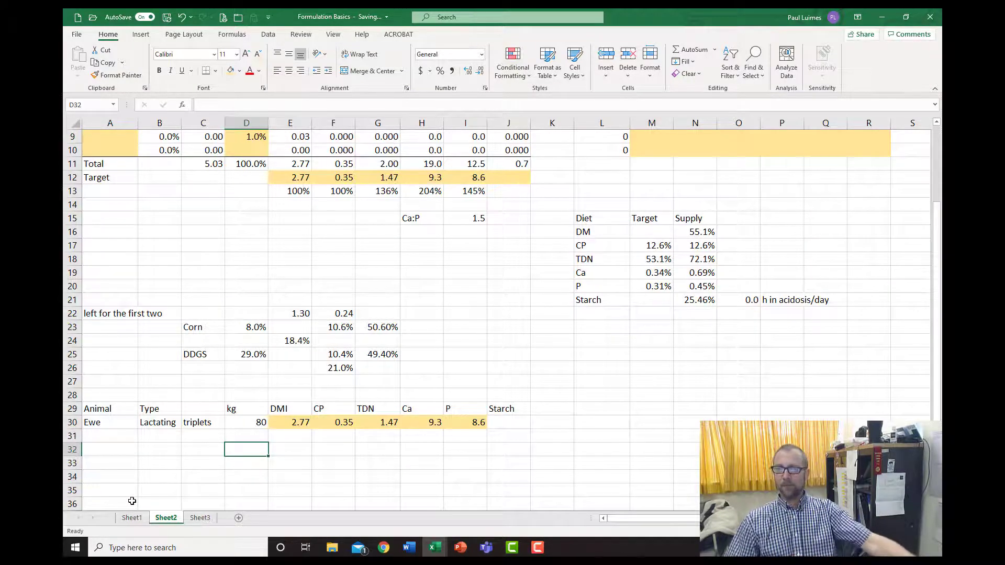
pyautogui.scroll(3, 243, 481)
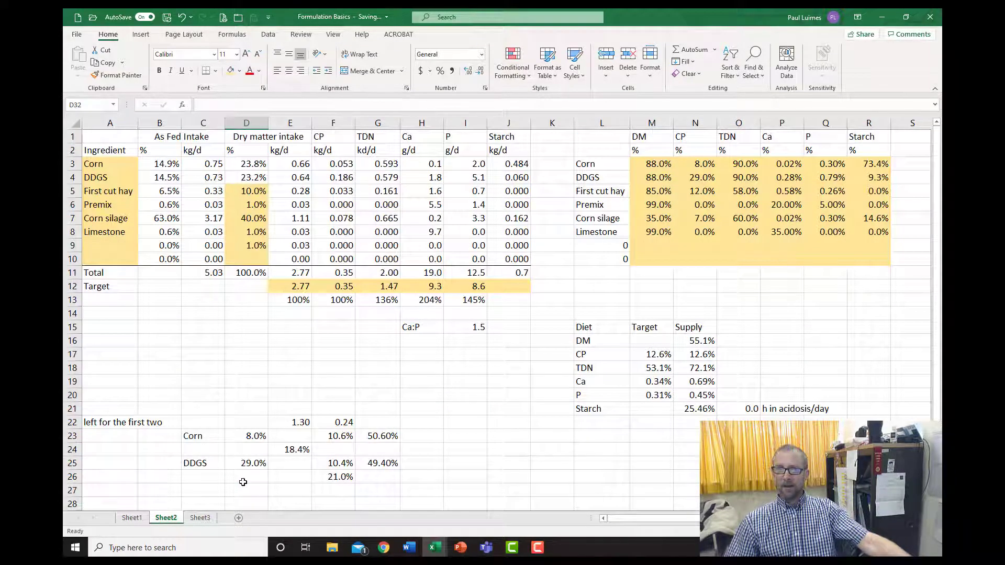